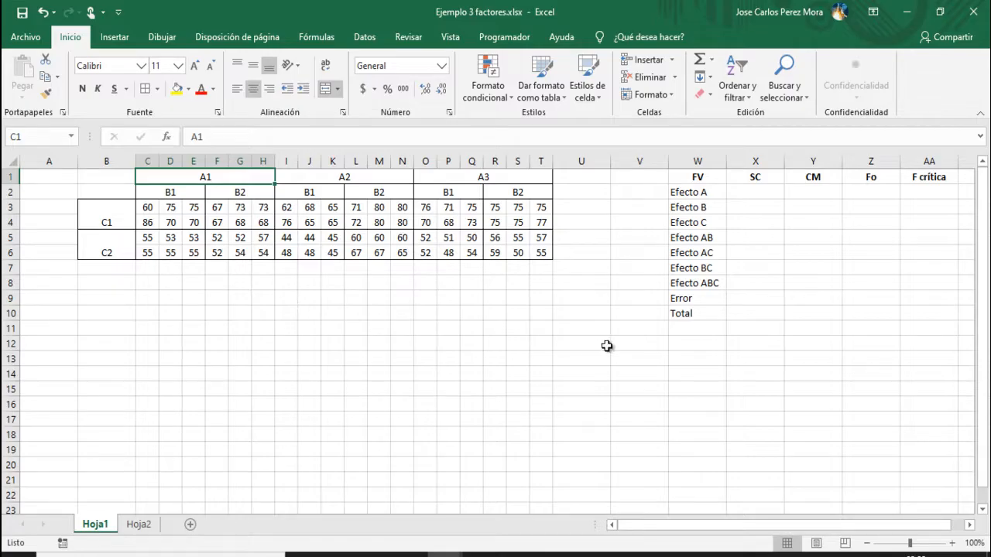
Step: Enter the labels a=, b=, c=, n= and N= down cells W14:W18 below the ANOVA table
{"action": "left_click", "coordinate": [697, 376]}
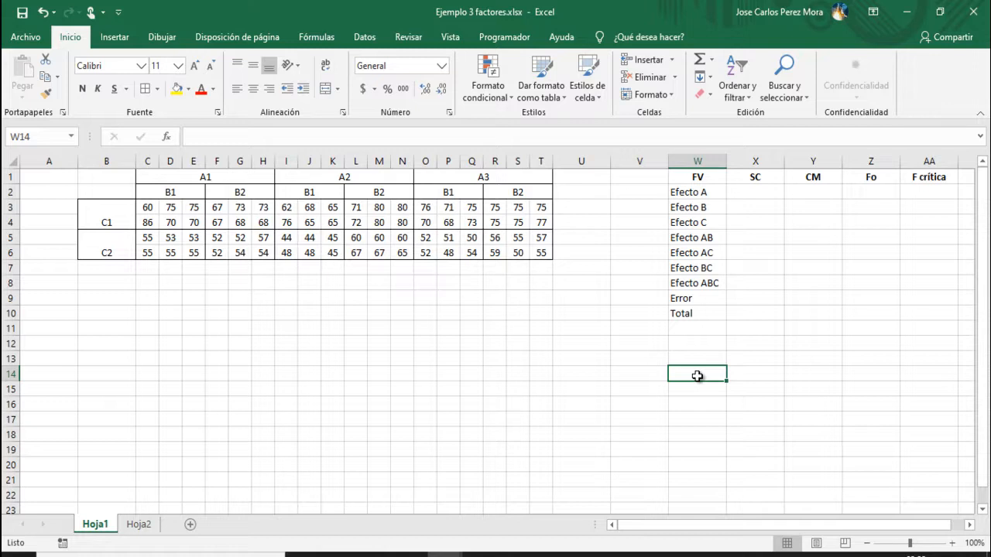
{"action": "type", "text": "a="}
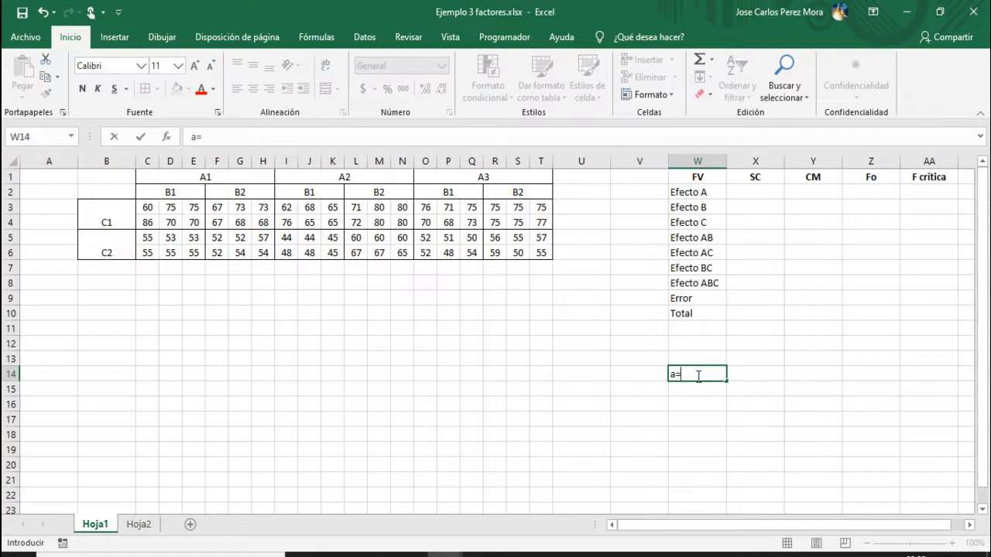
{"action": "key", "text": "Return"}
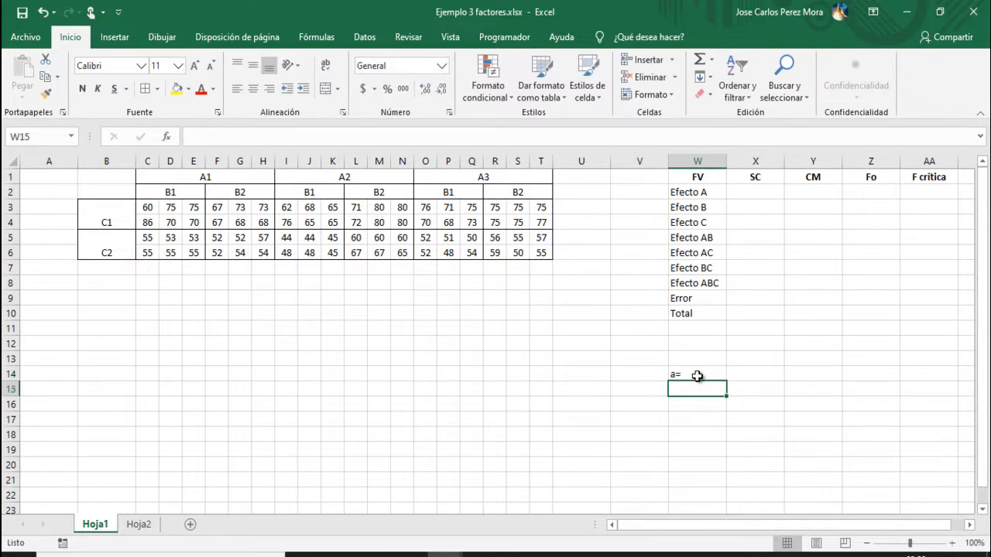
{"action": "type", "text": "b="}
{"action": "key", "text": "Return"}
{"action": "type", "text": "c="}
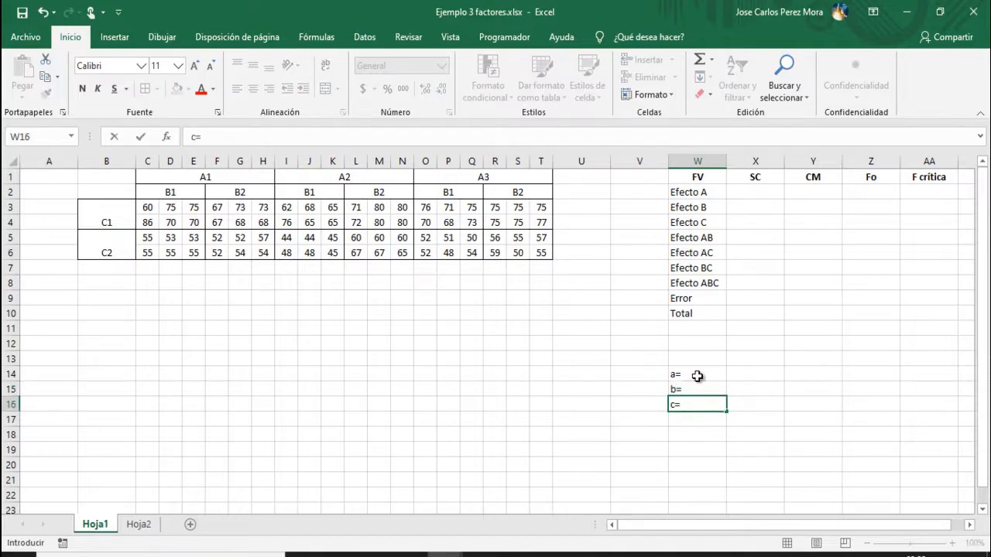
{"action": "key", "text": "Return"}
{"action": "type", "text": "n="}
{"action": "key", "text": "Return"}
{"action": "type", "text": "N="}
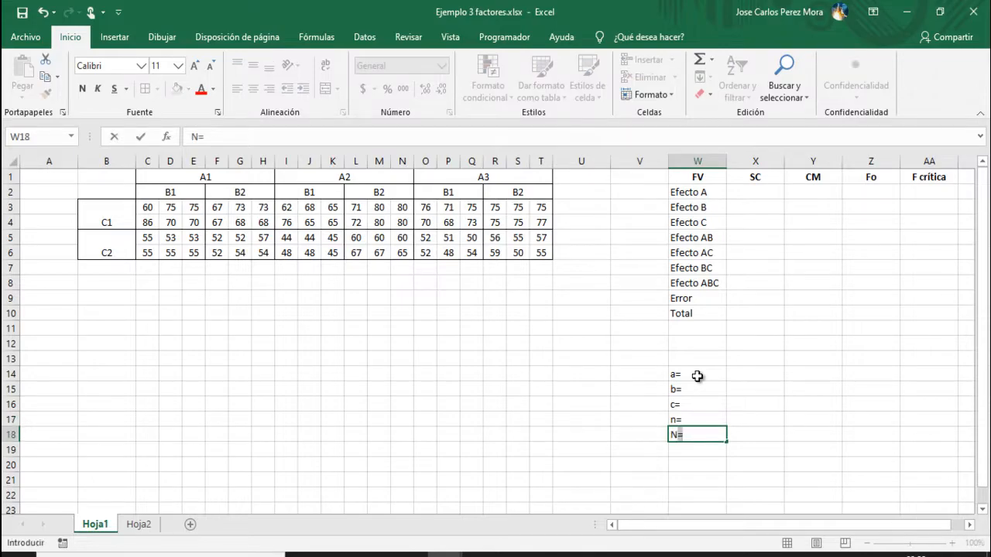
{"action": "key", "text": "Return"}
Step: Enter the number of factor levels in X14:X16: 3 for a, 2 for b and 2 for c
{"action": "key", "text": "Right"}
{"action": "key", "text": "Up"}
{"action": "key", "text": "Up"}
{"action": "key", "text": "Up"}
{"action": "key", "text": "Up"}
{"action": "key", "text": "Up"}
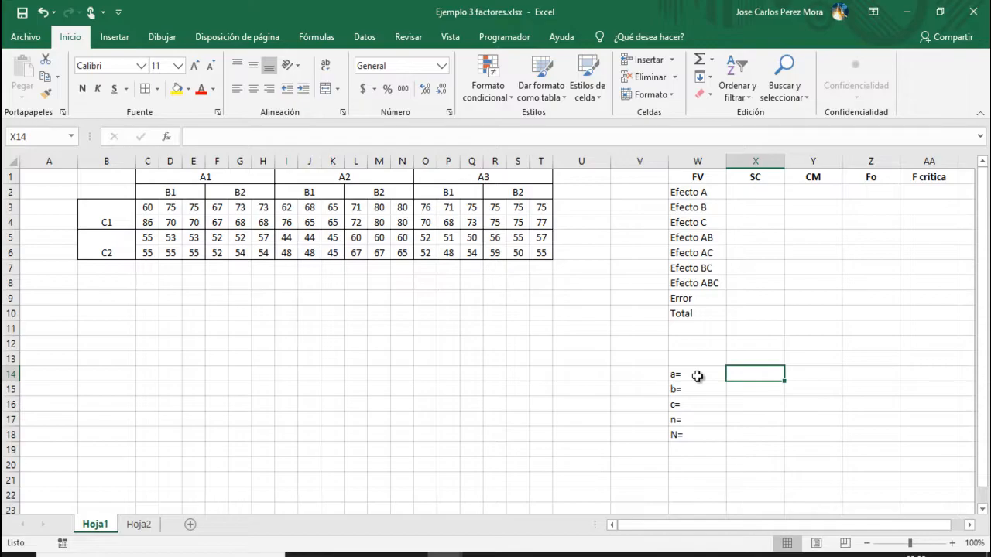
{"action": "left_click_drag", "start_coordinate": [232, 180], "coordinate": [450, 174]}
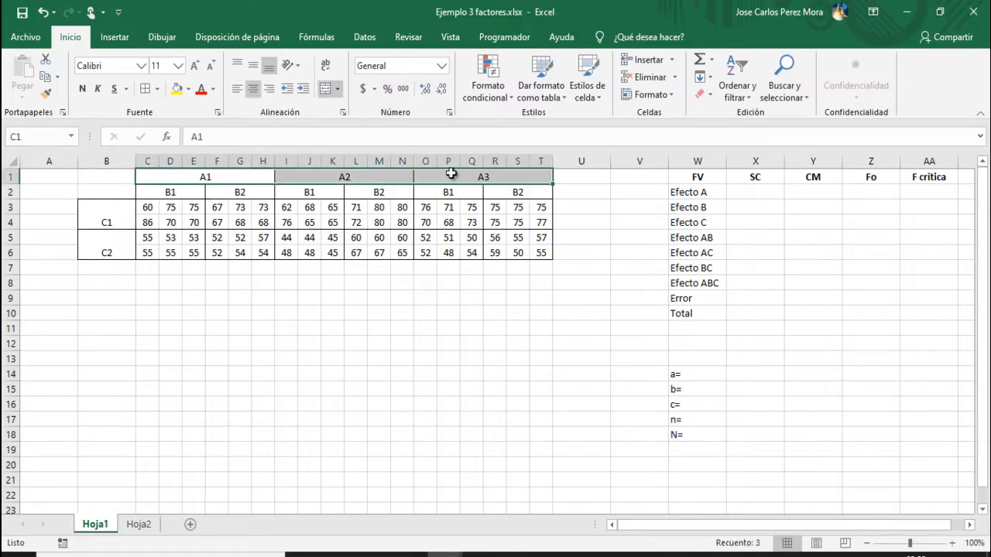
{"action": "left_click", "coordinate": [753, 374]}
{"action": "type", "text": "3"}
{"action": "key", "text": "Return"}
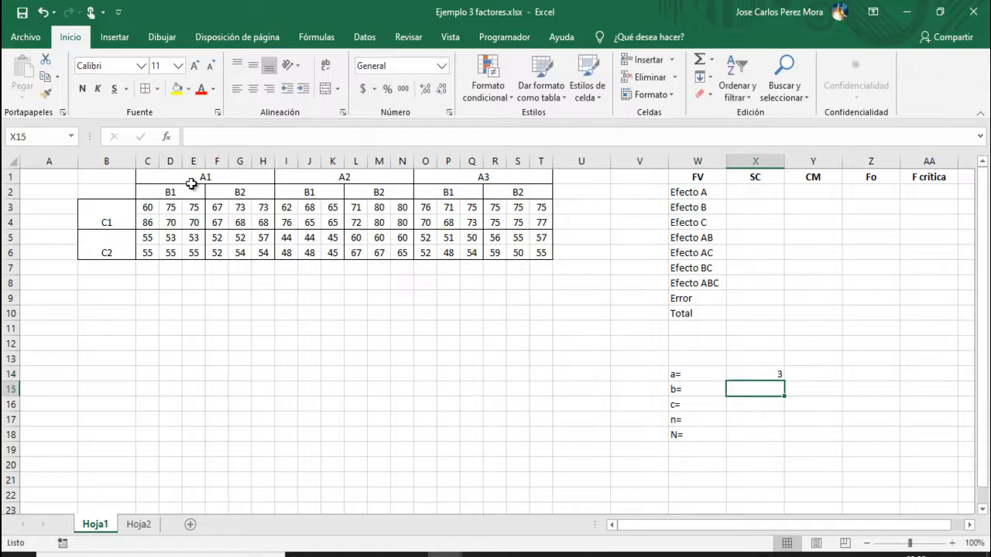
{"action": "type", "text": "2"}
{"action": "key", "text": "Return"}
{"action": "type", "text": "2"}
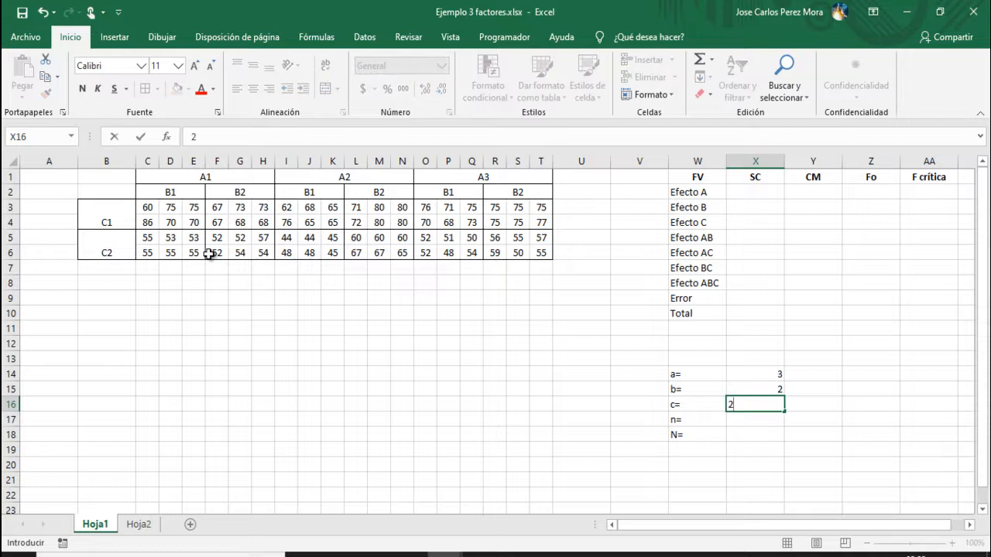
{"action": "key", "text": "Return"}
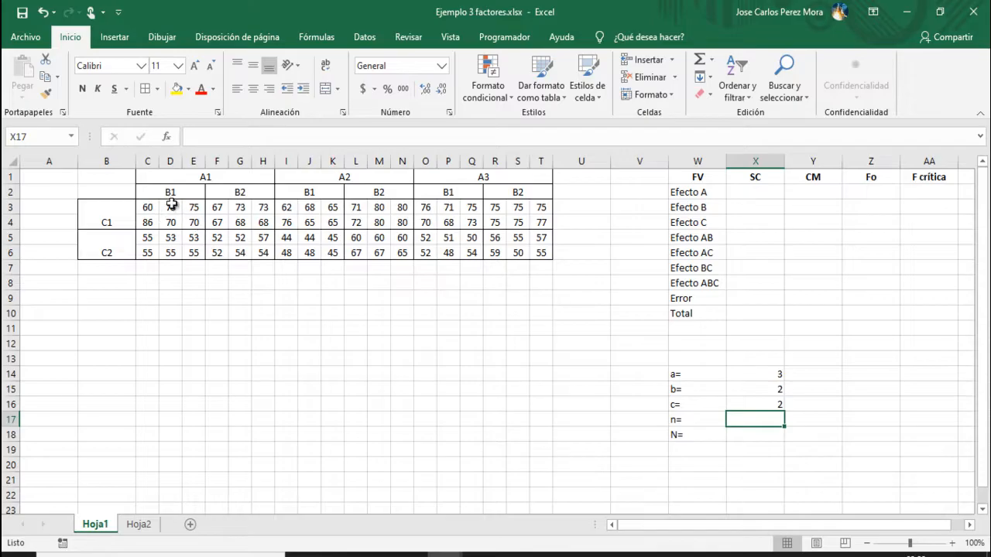
Step: Enter 6 for n in X17 and 72 for N in X18, and check N against the data range C3:T6
{"action": "type", "text": "6"}
{"action": "key", "text": "Return"}
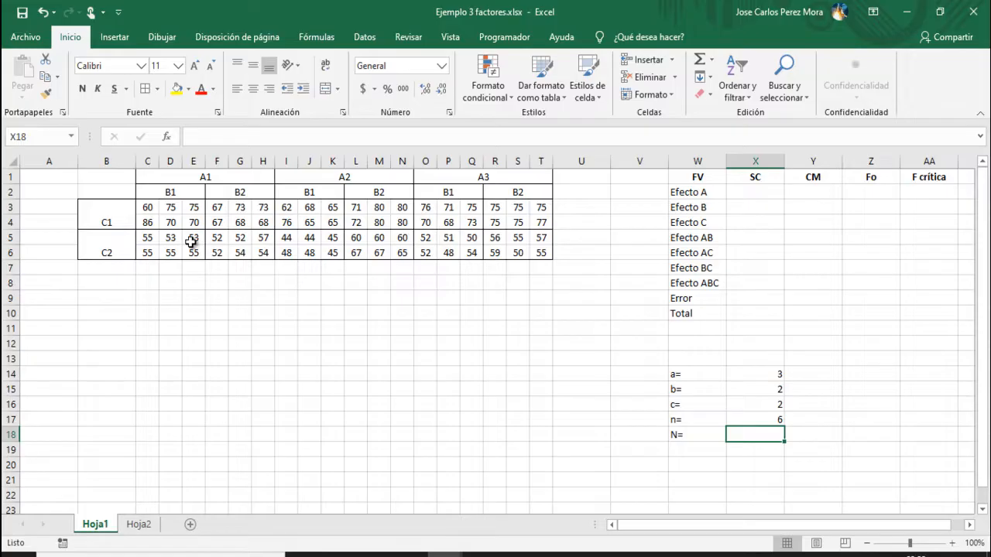
{"action": "type", "text": "72"}
{"action": "key", "text": "Return"}
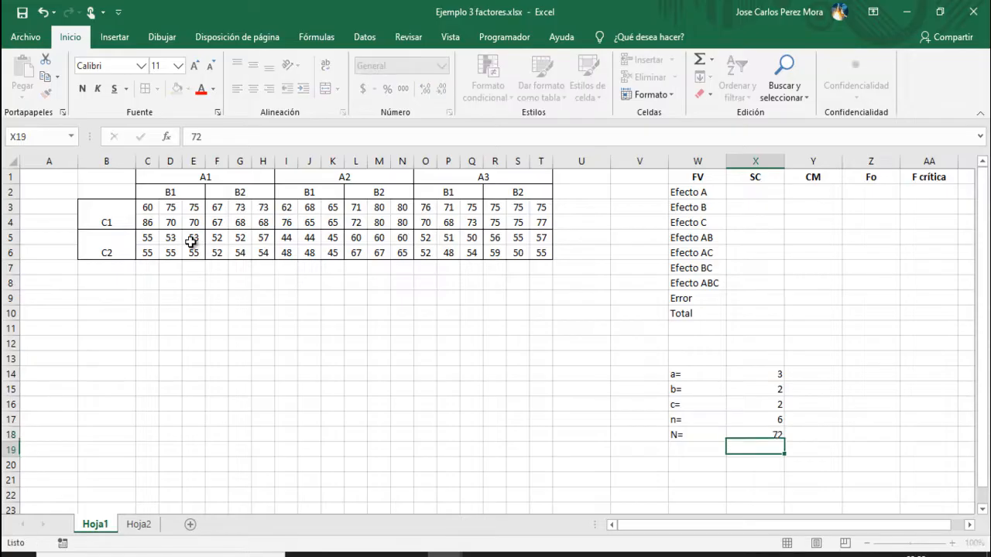
{"action": "key", "text": "Up"}
{"action": "left_click_drag", "start_coordinate": [147, 207], "coordinate": [540, 249]}
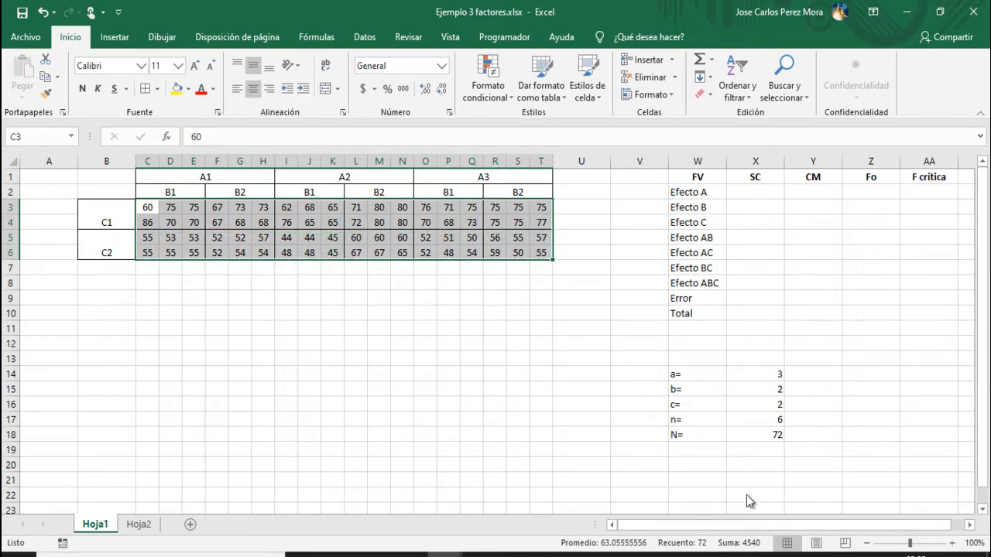
{"action": "left_click", "coordinate": [777, 435]}
{"action": "left_click", "coordinate": [496, 375]}
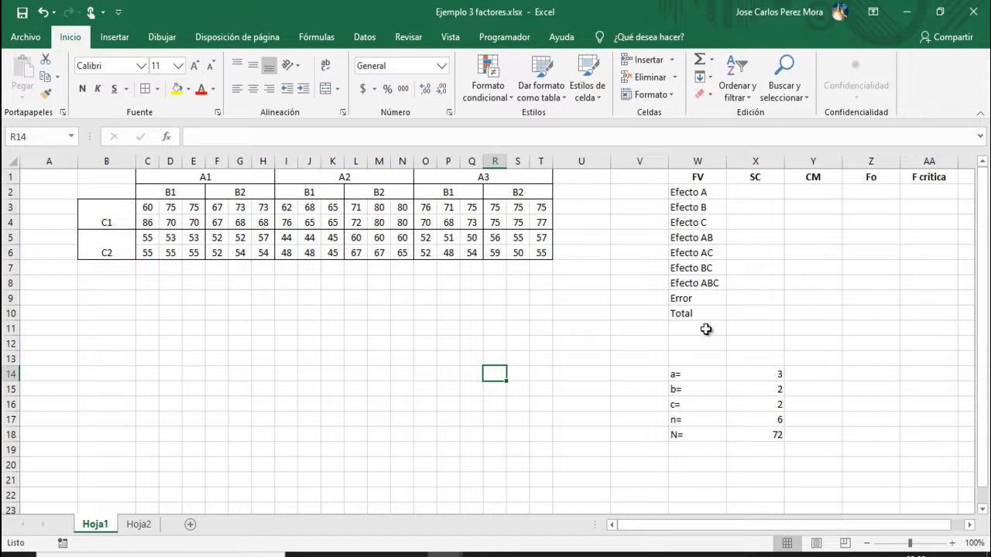
{"action": "left_click", "coordinate": [710, 192]}
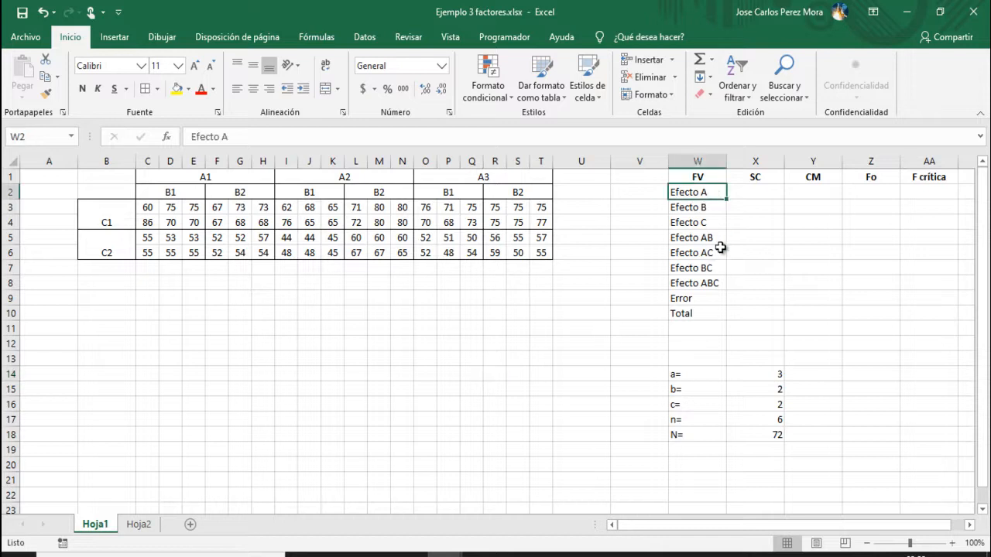
{"action": "left_click_drag", "start_coordinate": [751, 193], "coordinate": [715, 192]}
{"action": "left_click", "coordinate": [715, 191]}
{"action": "left_click", "coordinate": [762, 192]}
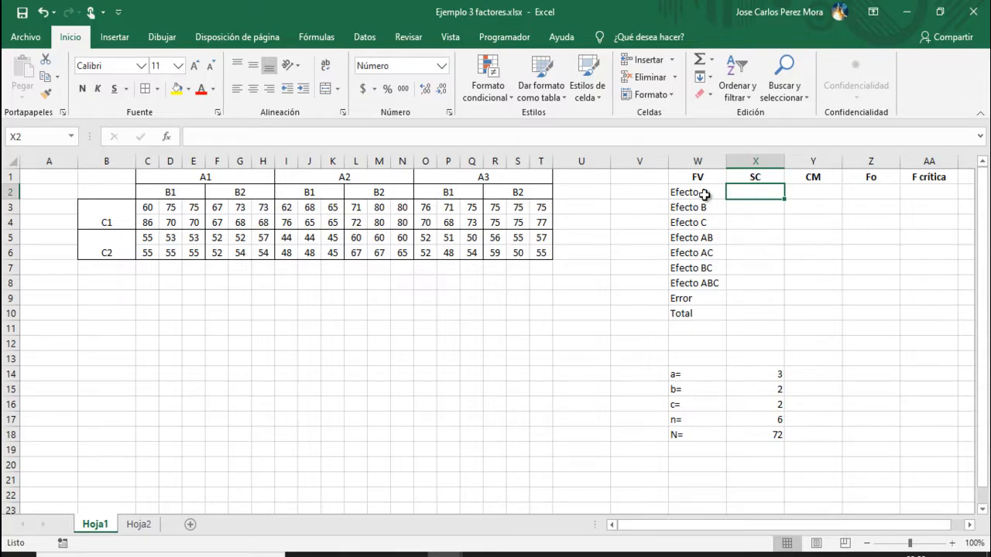
Step: Merge and center C7:H7 under level A1 and fill it with the sum of C3:H6
{"action": "left_click_drag", "start_coordinate": [151, 271], "coordinate": [258, 266]}
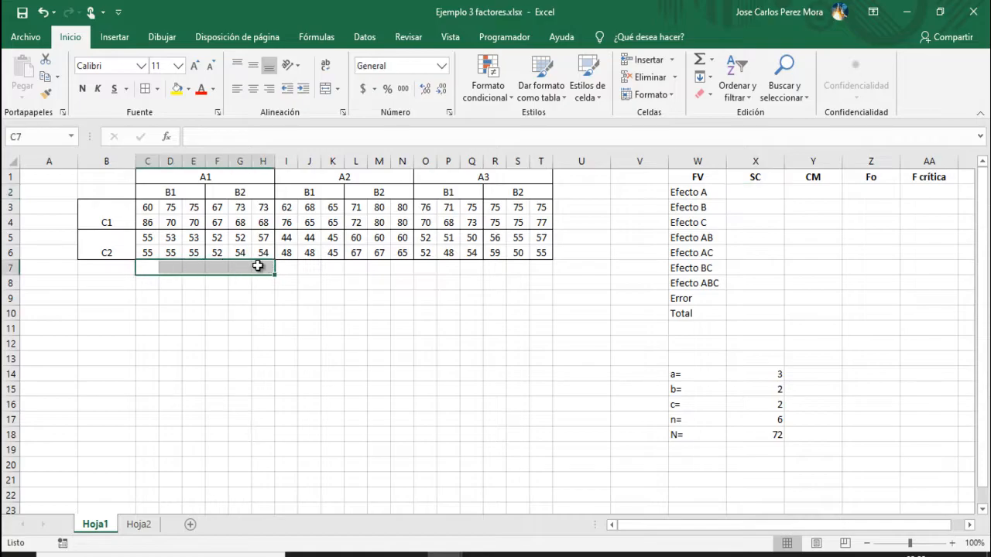
{"action": "left_click", "coordinate": [327, 91]}
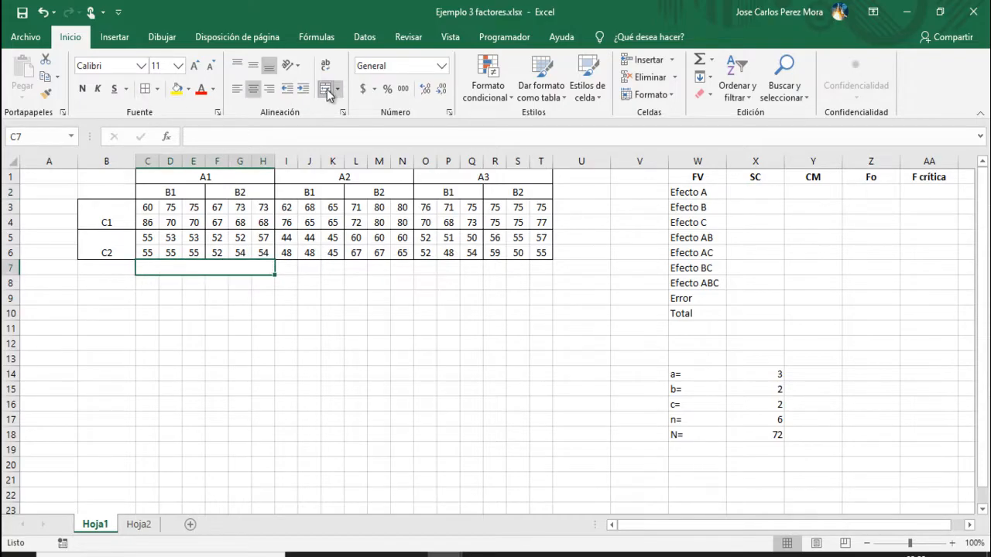
{"action": "left_click", "coordinate": [700, 57]}
{"action": "left_click_drag", "start_coordinate": [149, 208], "coordinate": [259, 251]}
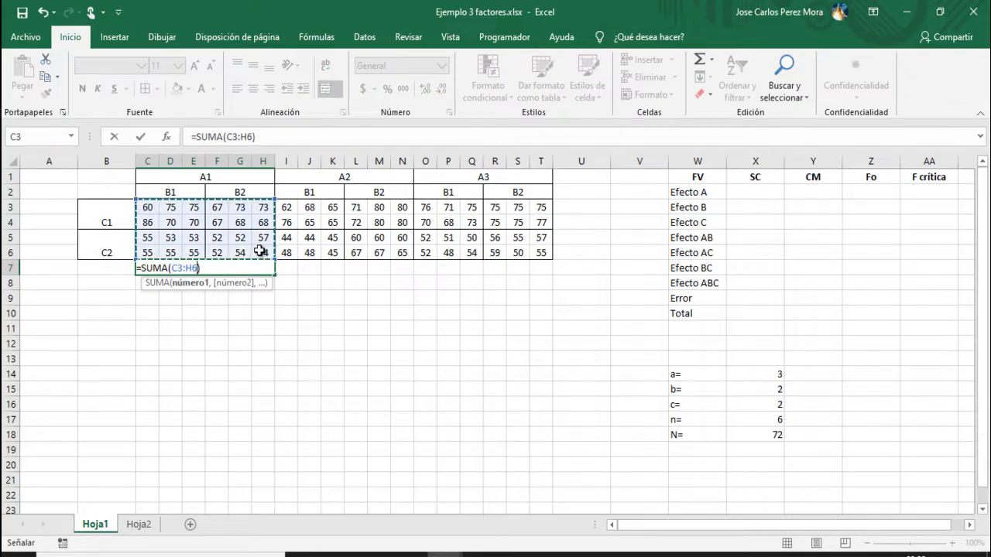
{"action": "key", "text": "Return"}
{"action": "left_click_drag", "start_coordinate": [224, 177], "coordinate": [226, 263]}
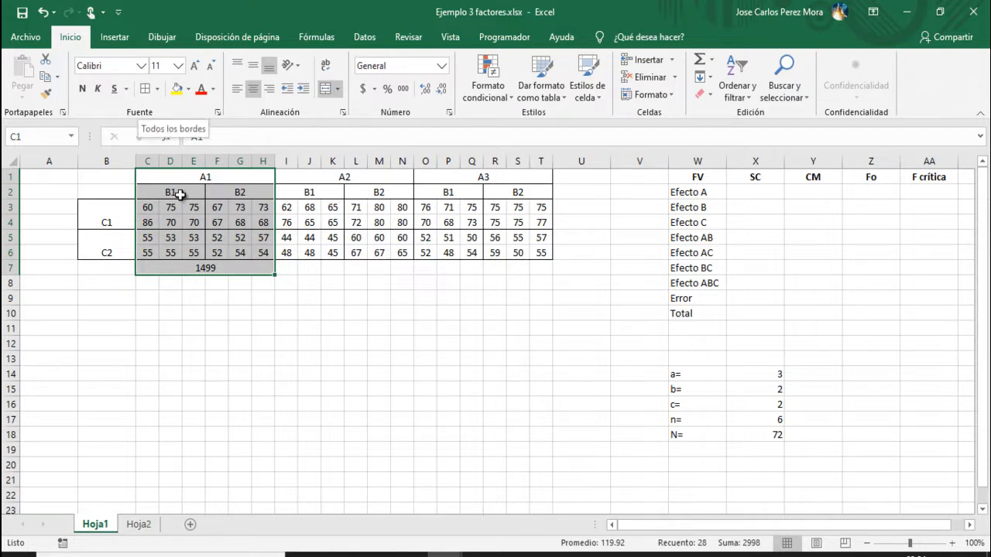
{"action": "left_click", "coordinate": [212, 271]}
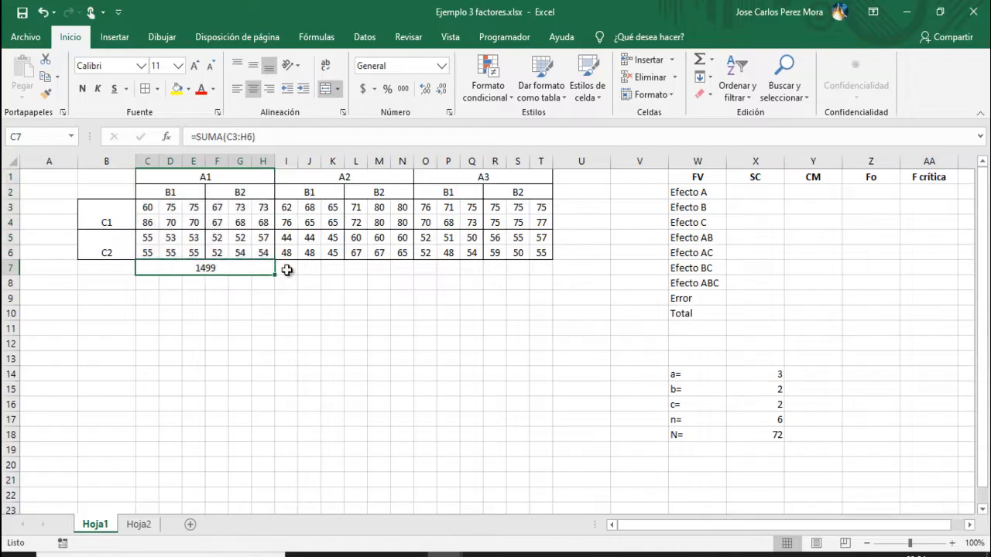
Step: Merge and center I7:N7 under level A2 and extend the A1 sum formula into it
{"action": "left_click_drag", "start_coordinate": [287, 268], "coordinate": [407, 272]}
{"action": "left_click", "coordinate": [324, 88]}
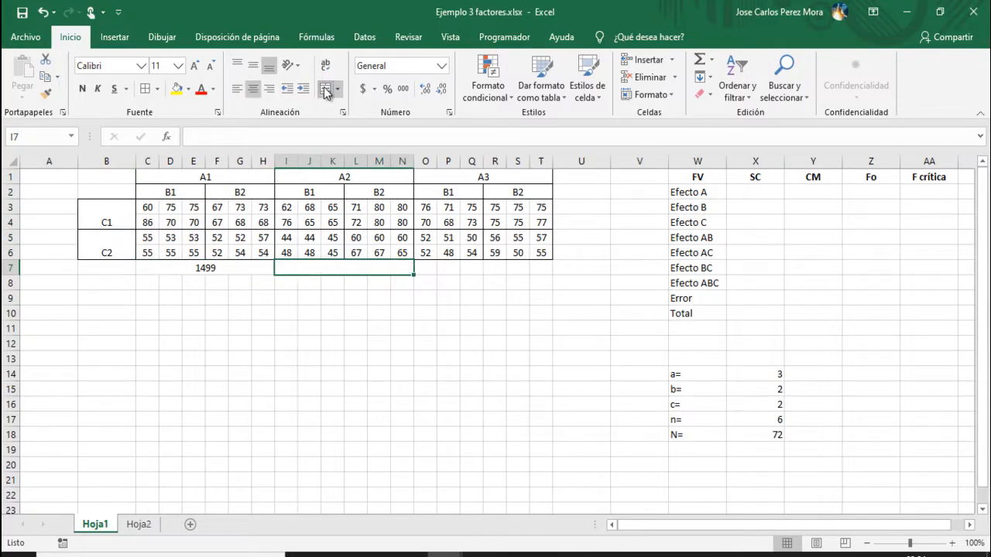
{"action": "left_click", "coordinate": [256, 272]}
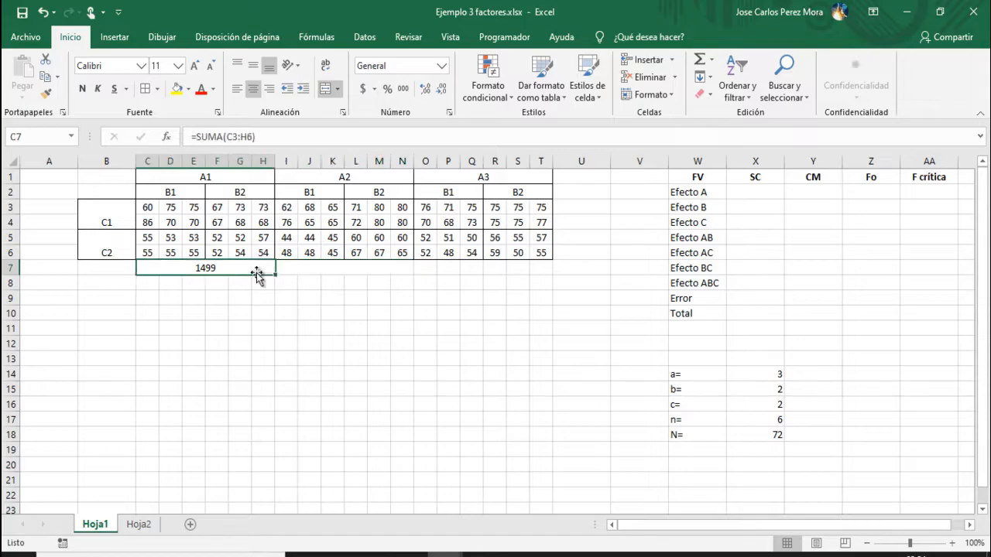
{"action": "left_click_drag", "start_coordinate": [272, 274], "coordinate": [410, 273]}
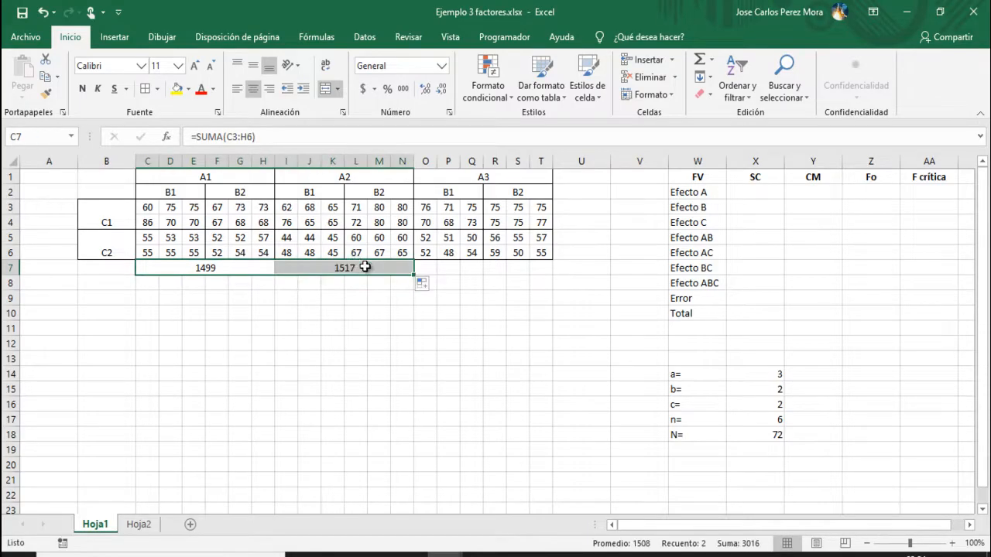
{"action": "double_click", "coordinate": [365, 267]}
{"action": "key", "text": "ctrl+Return"}
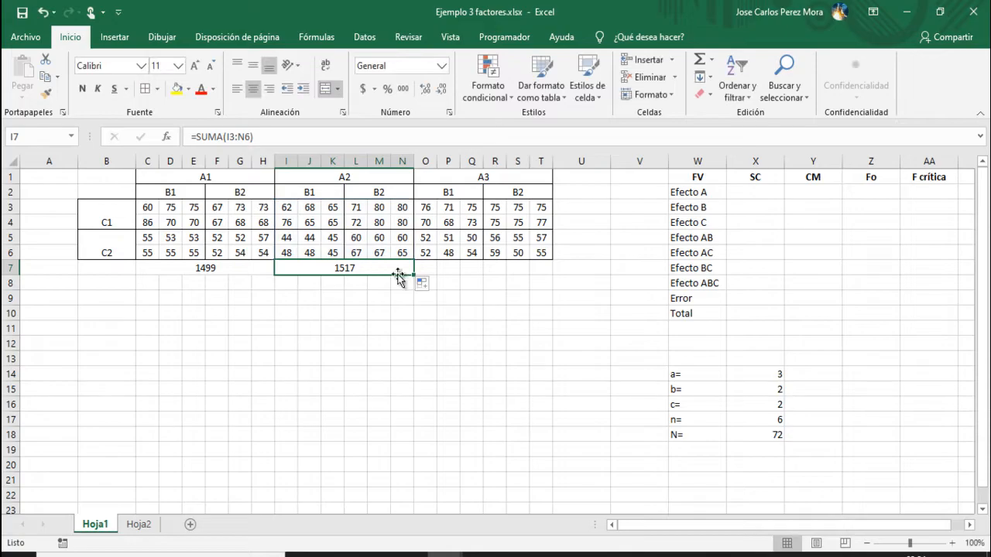
Step: Merge and center O7:T7, fill it with the A3 sum extended from I7, and add all borders to the totals row C7:T7
{"action": "left_click_drag", "start_coordinate": [423, 268], "coordinate": [545, 269]}
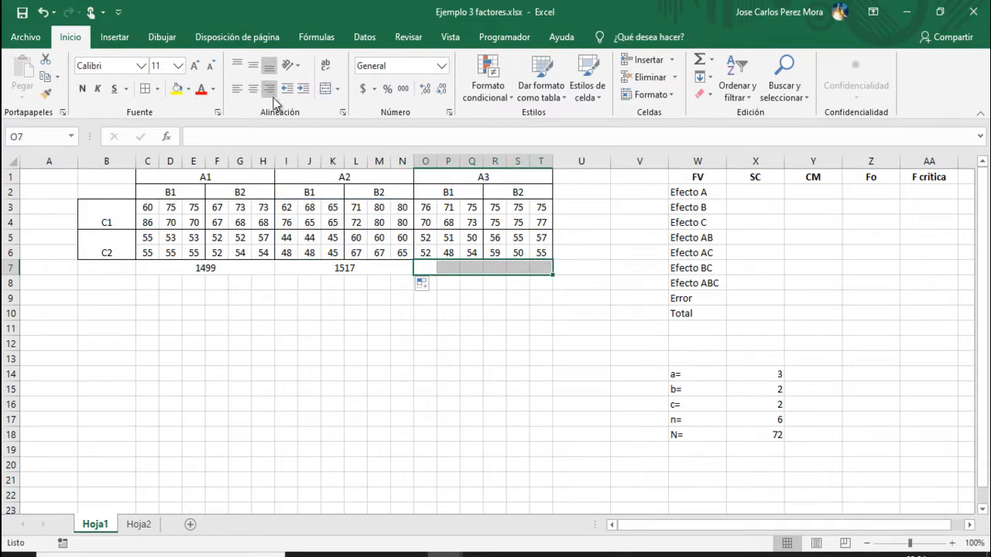
{"action": "left_click", "coordinate": [324, 90]}
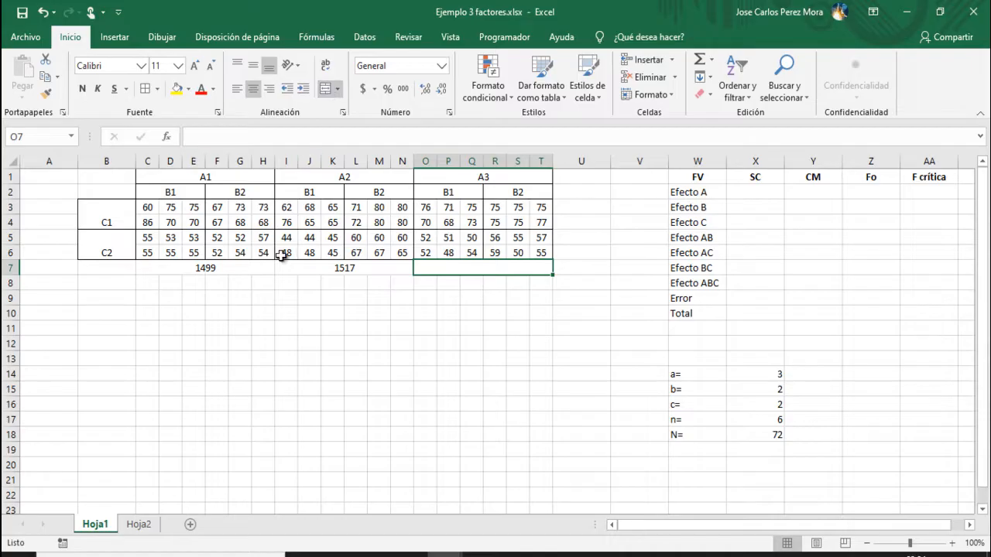
{"action": "left_click", "coordinate": [316, 268]}
{"action": "left_click_drag", "start_coordinate": [413, 273], "coordinate": [548, 272]}
{"action": "left_click_drag", "start_coordinate": [196, 268], "coordinate": [442, 263]}
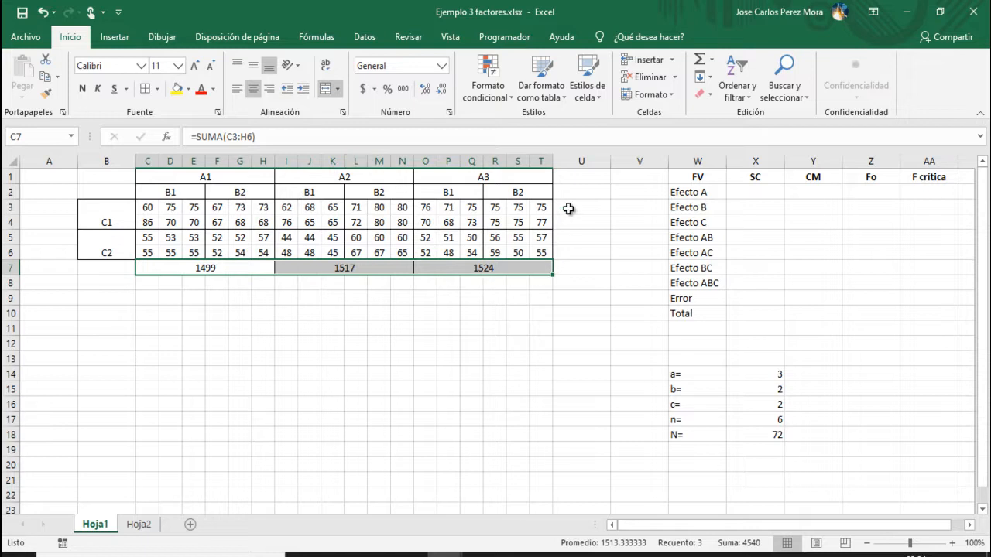
Step: Merge and center U3:U4 beside the C1 rows and fill it with the sum of C3:T4
{"action": "left_click_drag", "start_coordinate": [570, 208], "coordinate": [573, 220]}
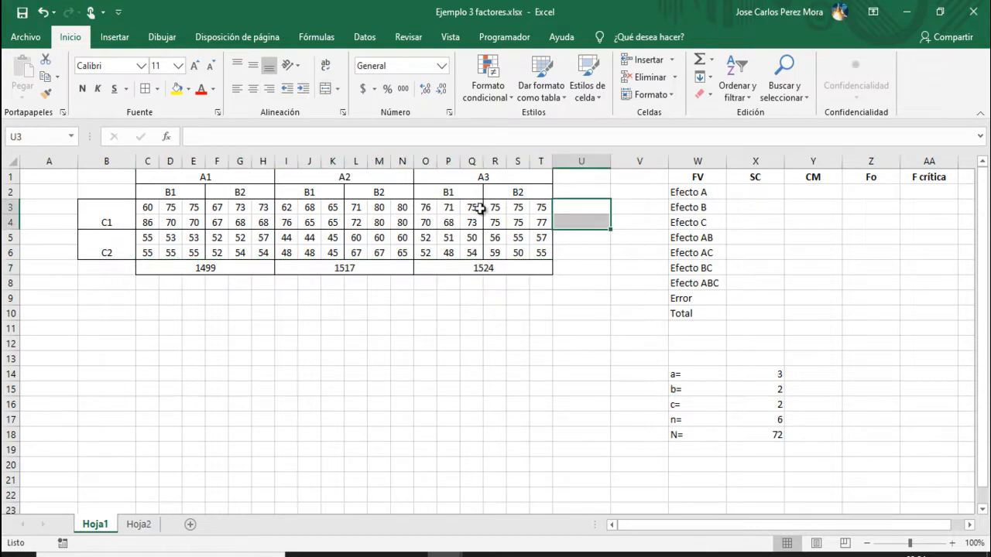
{"action": "left_click", "coordinate": [325, 88]}
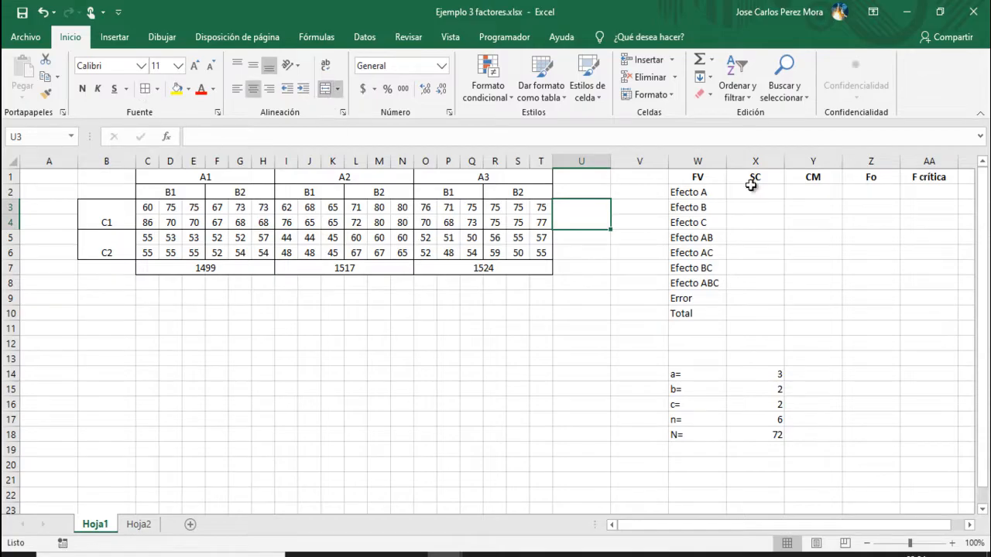
{"action": "left_click", "coordinate": [699, 61]}
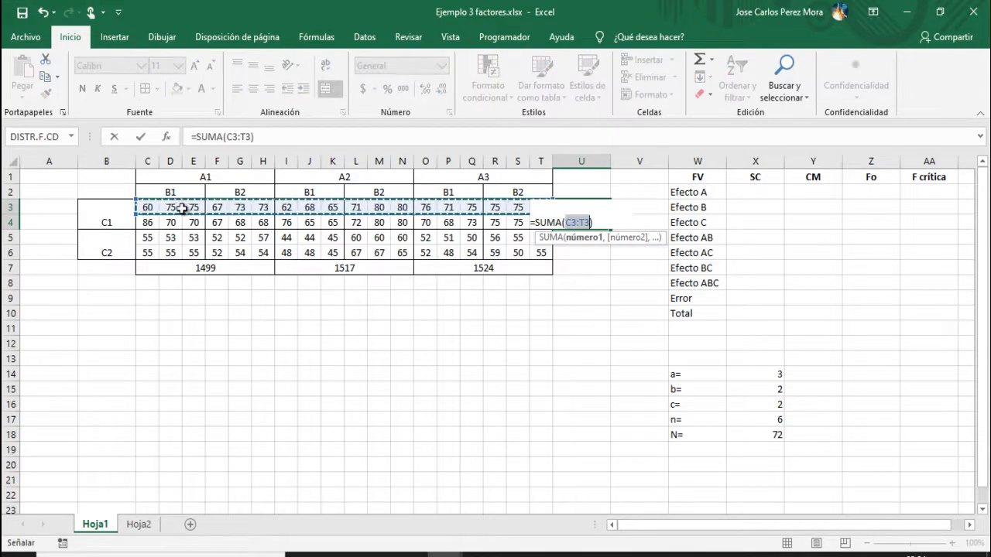
{"action": "key", "text": "shift+Down"}
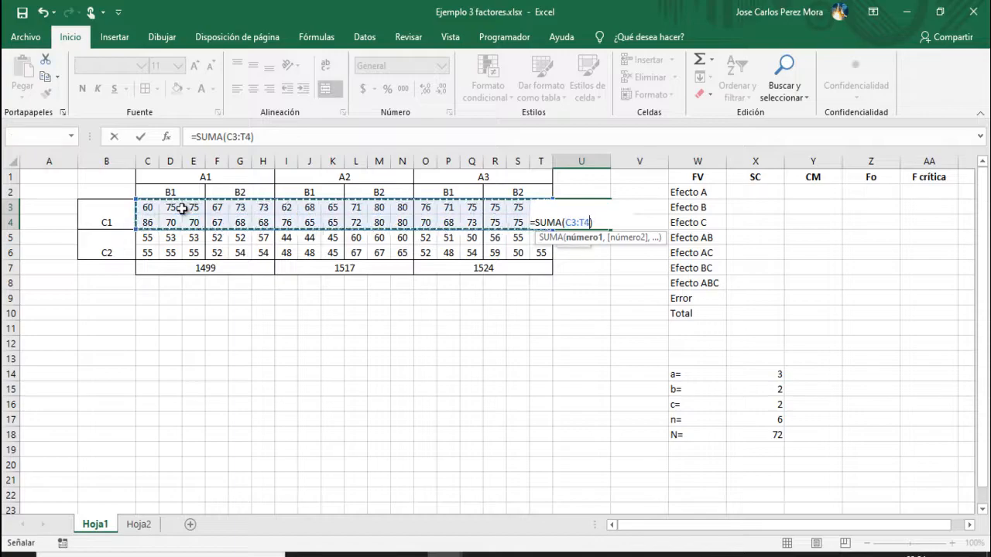
{"action": "key", "text": "Return"}
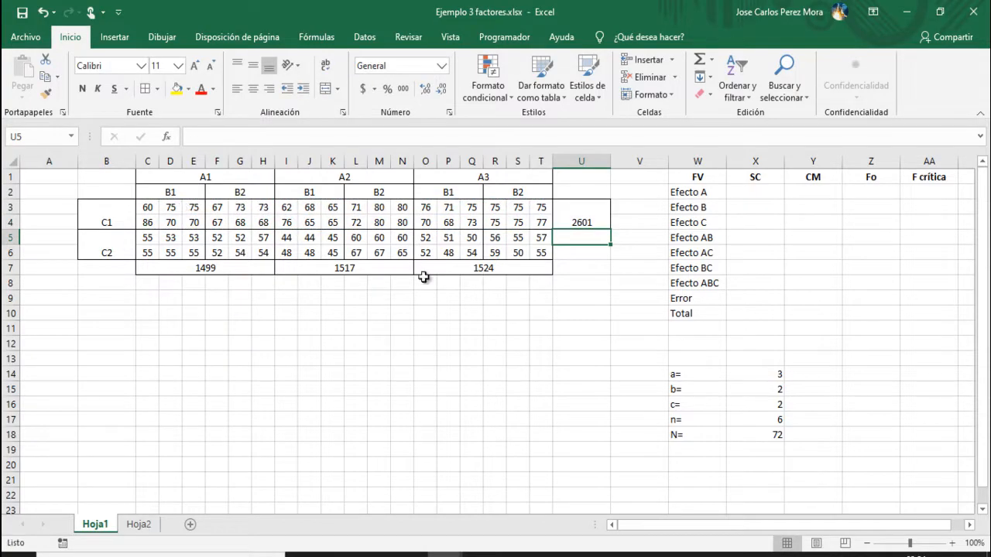
Step: Merge and center U5:U6 beside the C2 rows and extend the C1 sum formula into it
{"action": "left_click_drag", "start_coordinate": [589, 239], "coordinate": [590, 247]}
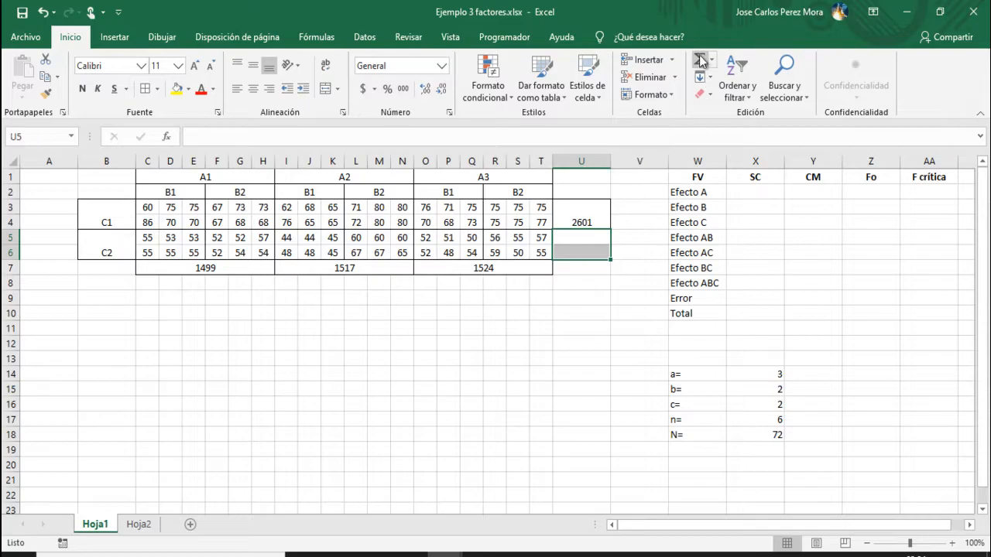
{"action": "left_click", "coordinate": [325, 88]}
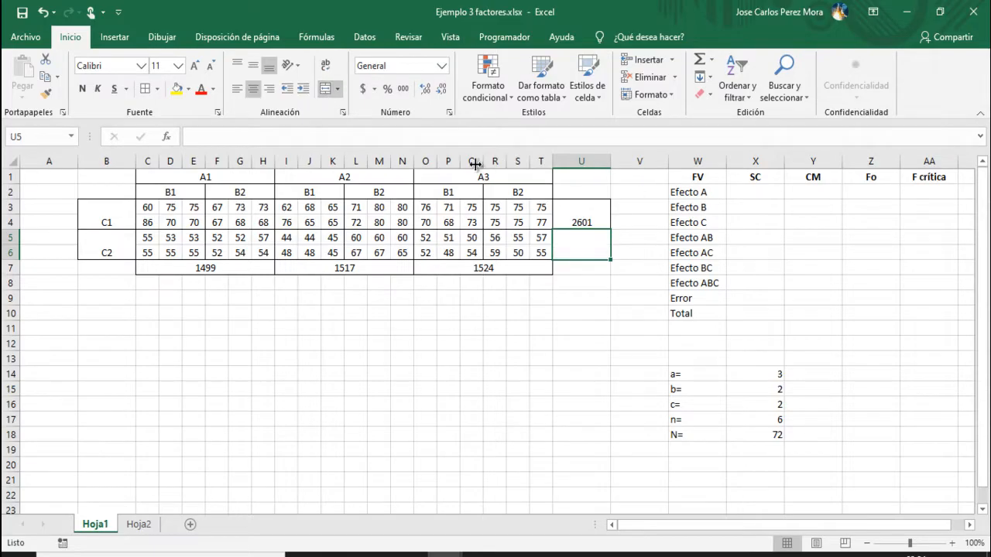
{"action": "left_click", "coordinate": [581, 222]}
{"action": "left_click_drag", "start_coordinate": [611, 232], "coordinate": [610, 249]}
{"action": "double_click", "coordinate": [593, 243]}
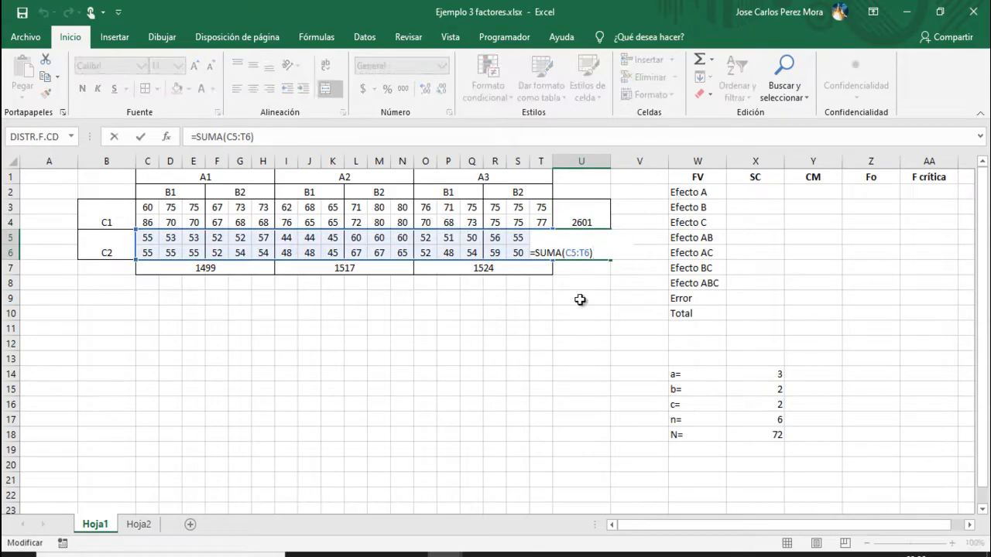
{"action": "key", "text": "Escape"}
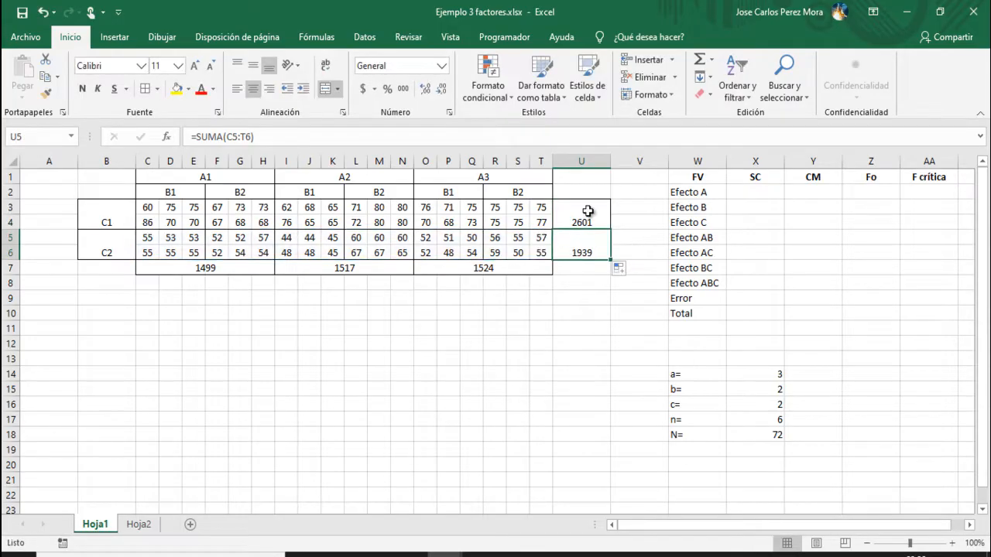
{"action": "left_click", "coordinate": [718, 193]}
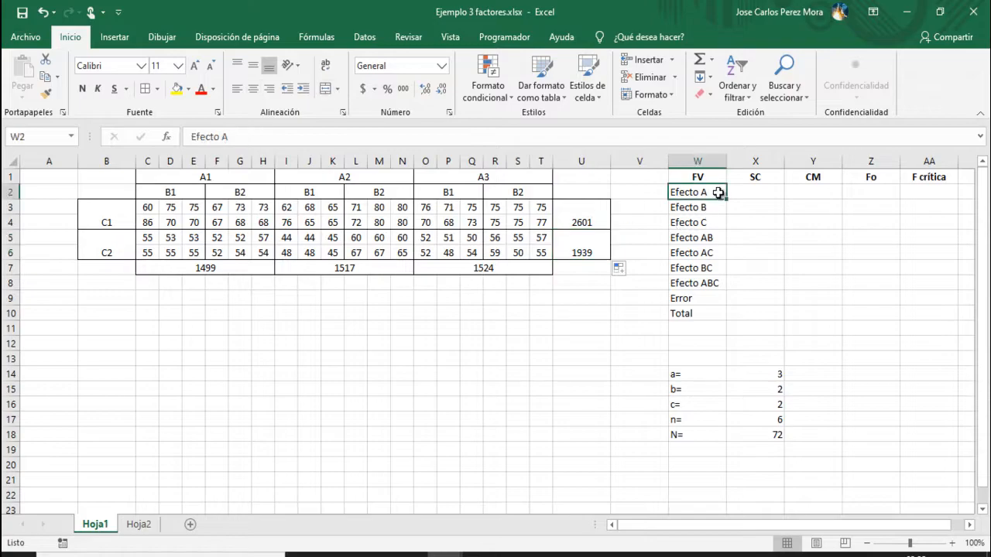
{"action": "left_click", "coordinate": [708, 224]}
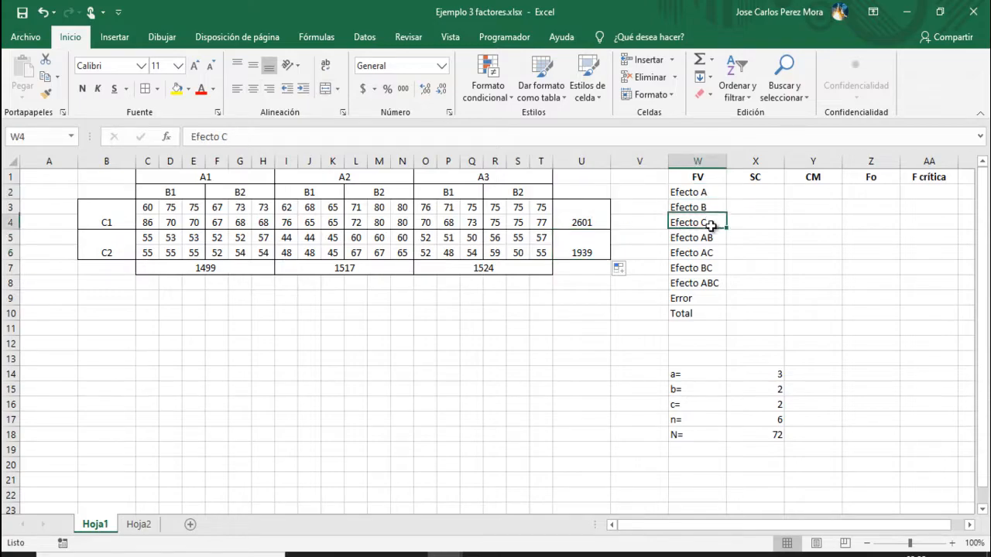
{"action": "left_click", "coordinate": [700, 210]}
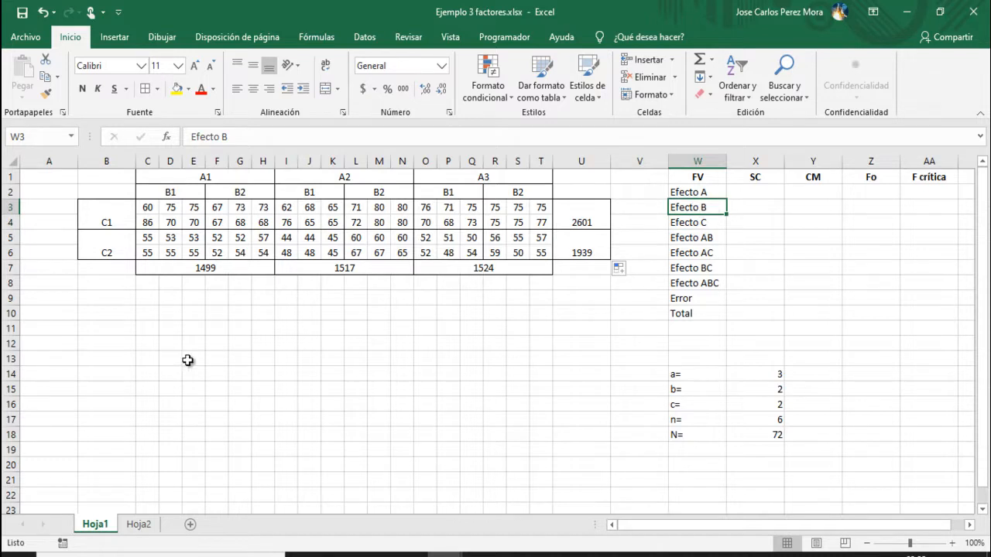
{"action": "left_click", "coordinate": [154, 343]}
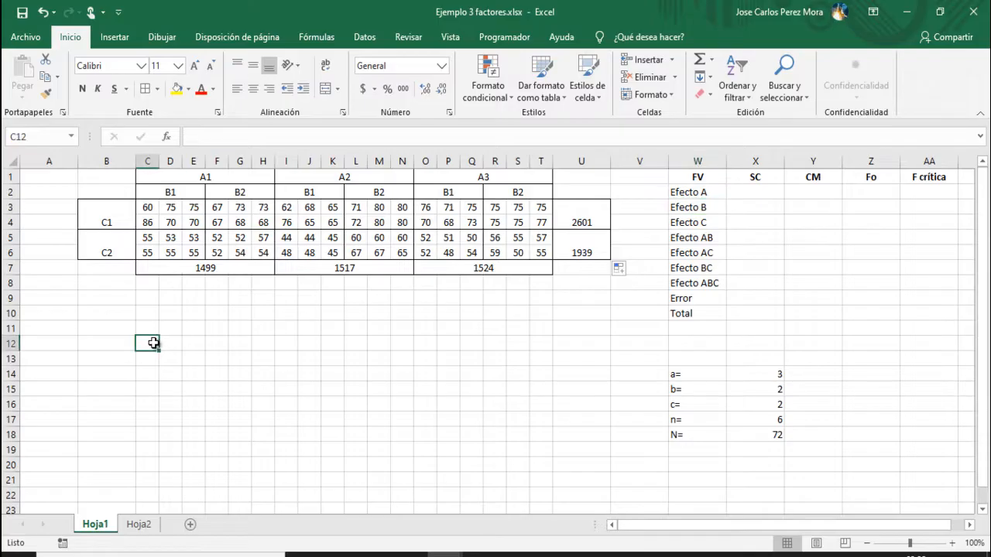
Step: Copy the B1 and B2 headers from C2:H2 and paste them starting at C10
{"action": "left_click_drag", "start_coordinate": [171, 192], "coordinate": [220, 192]}
{"action": "key", "text": "ctrl+c"}
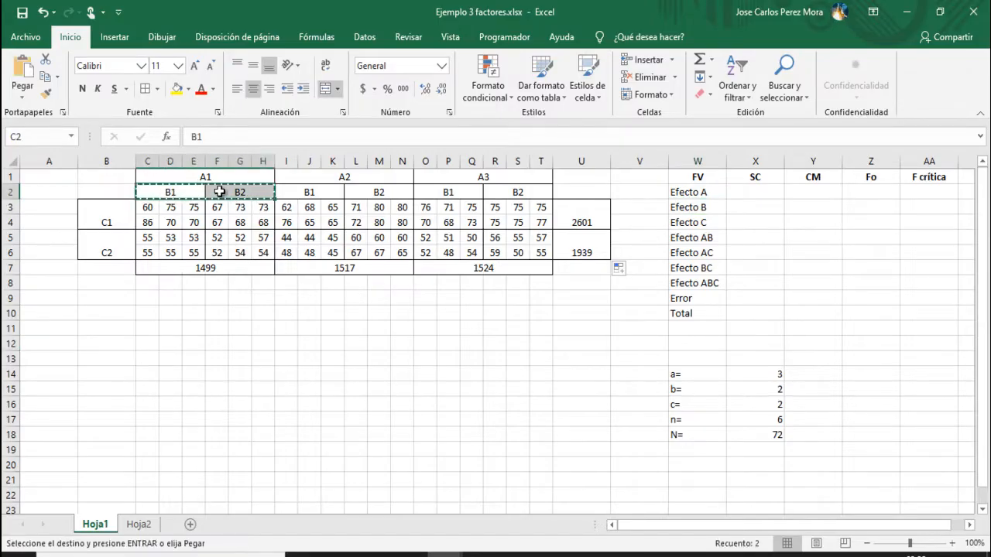
{"action": "left_click", "coordinate": [155, 313]}
{"action": "key", "text": "ctrl+v"}
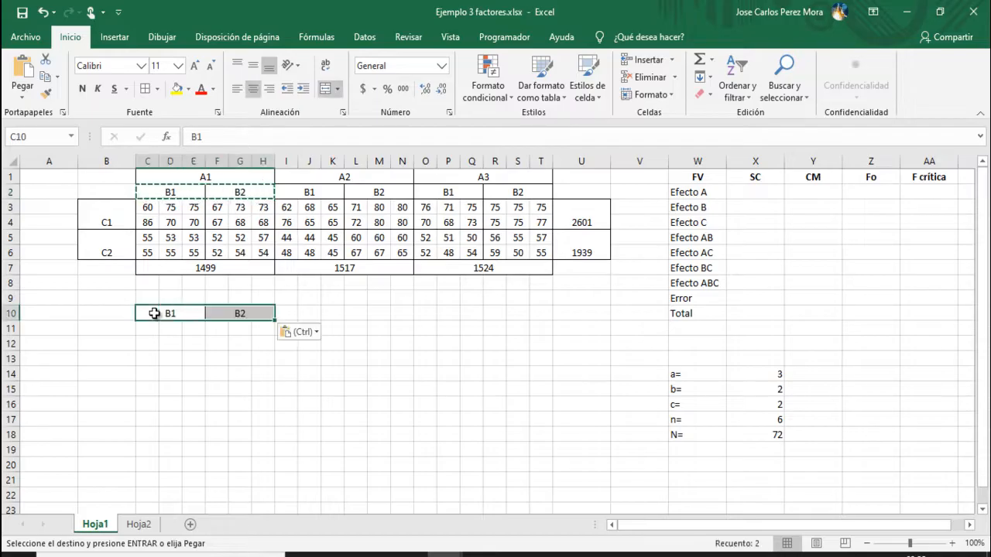
Step: Merge and center C11:E11 and F11:H11 under the copied B1 and B2 headers, and add all borders to C10:H11
{"action": "left_click_drag", "start_coordinate": [155, 327], "coordinate": [257, 332]}
{"action": "left_click", "coordinate": [328, 88]}
{"action": "left_click", "coordinate": [219, 330]}
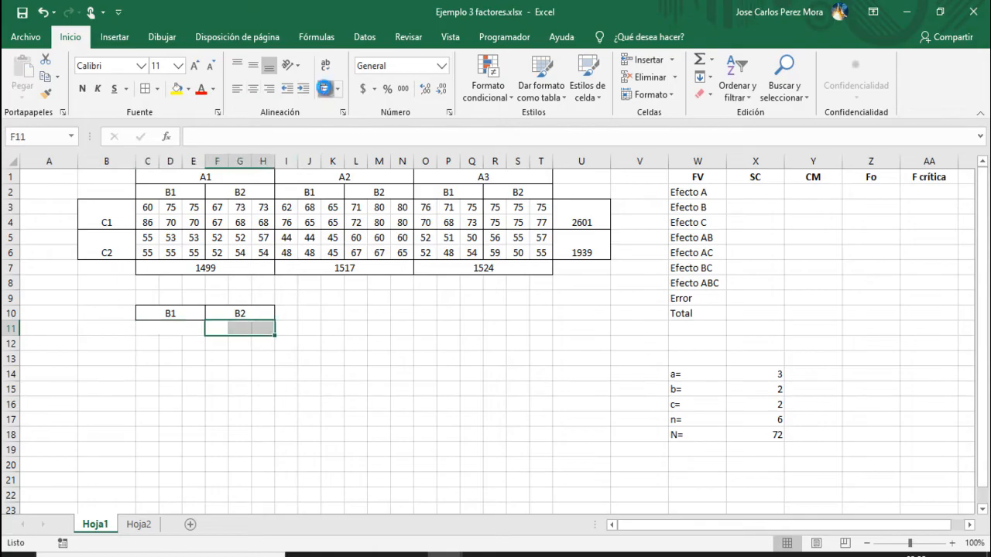
{"action": "left_click", "coordinate": [329, 89]}
{"action": "left_click", "coordinate": [186, 332]}
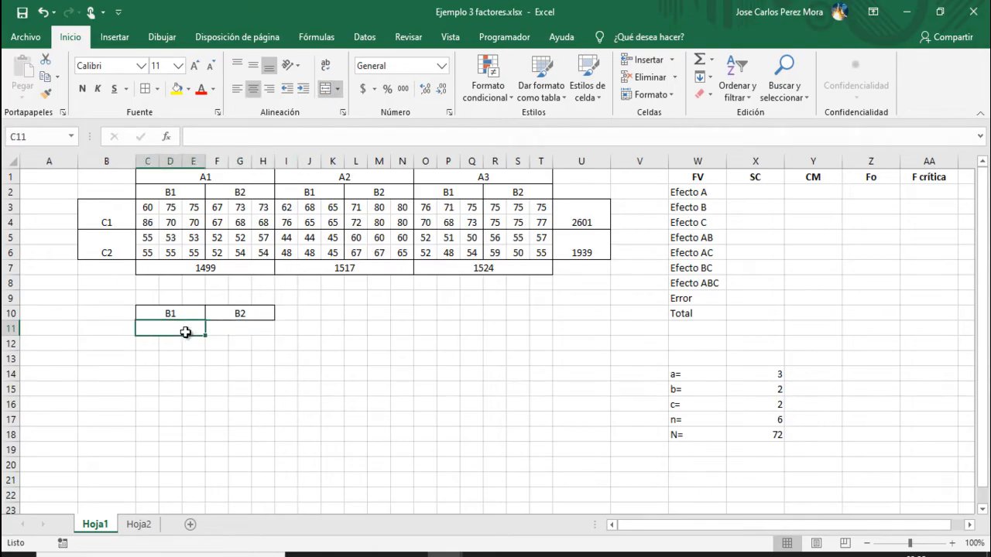
{"action": "left_click_drag", "start_coordinate": [194, 323], "coordinate": [219, 326]}
{"action": "left_click_drag", "start_coordinate": [183, 313], "coordinate": [232, 328]}
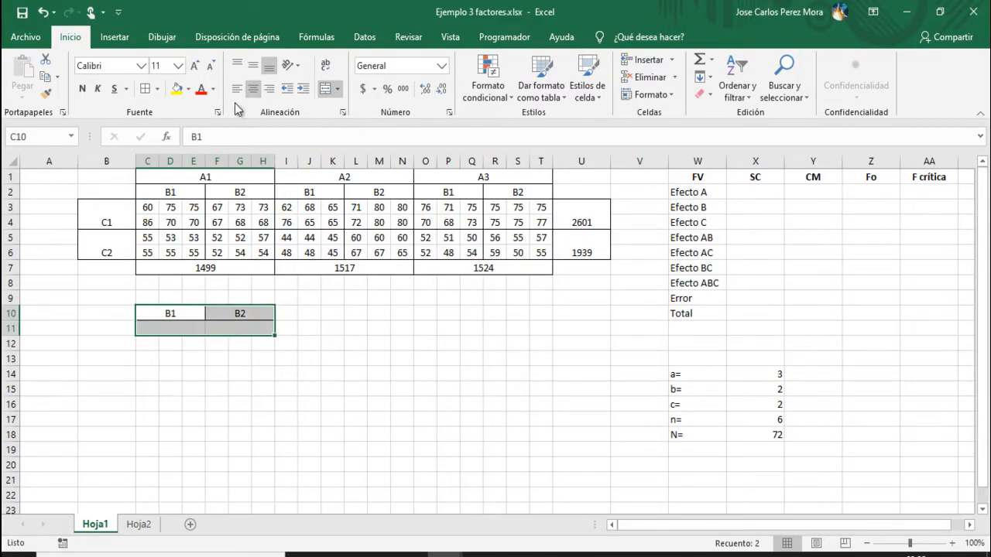
{"action": "left_click", "coordinate": [145, 88]}
{"action": "left_click", "coordinate": [168, 330]}
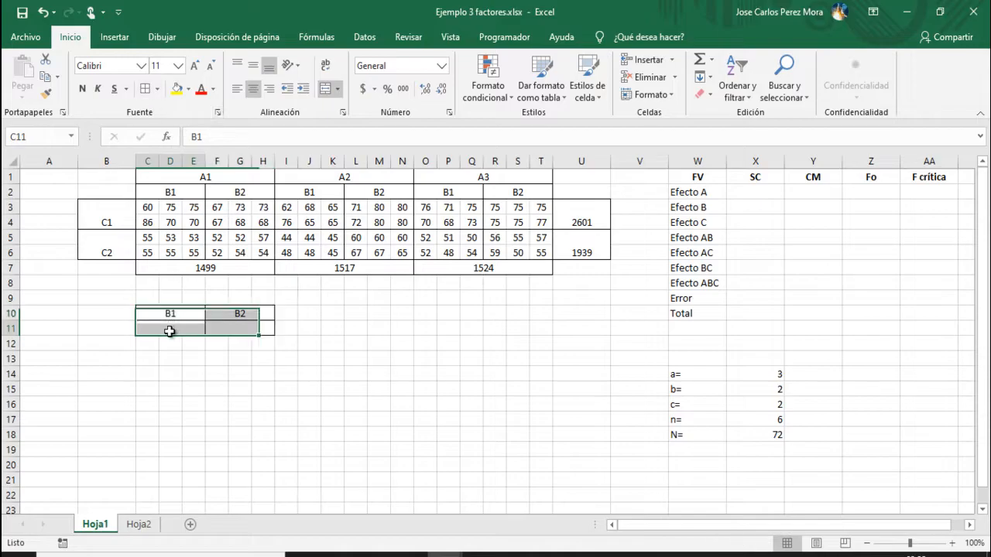
{"action": "left_click", "coordinate": [698, 60]}
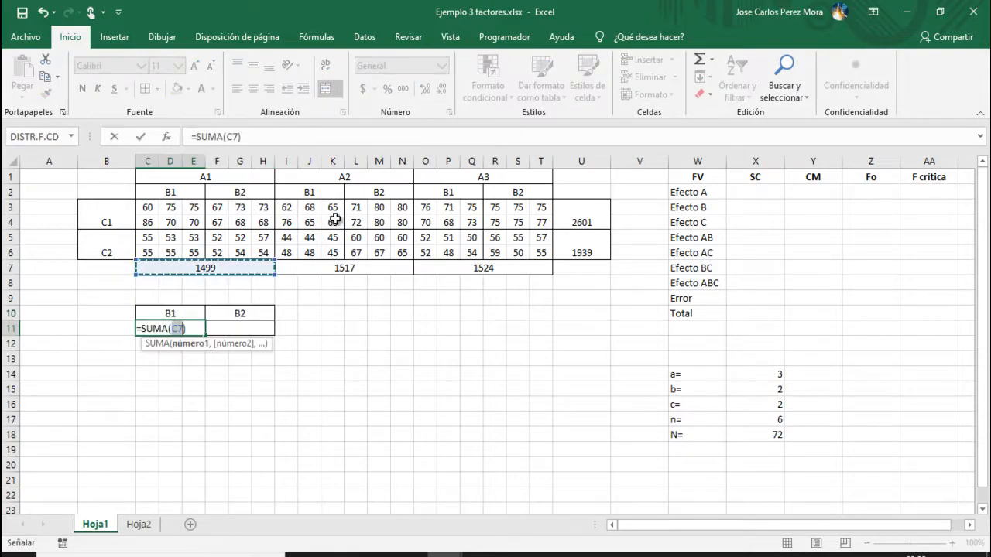
{"action": "left_click", "coordinate": [154, 206]}
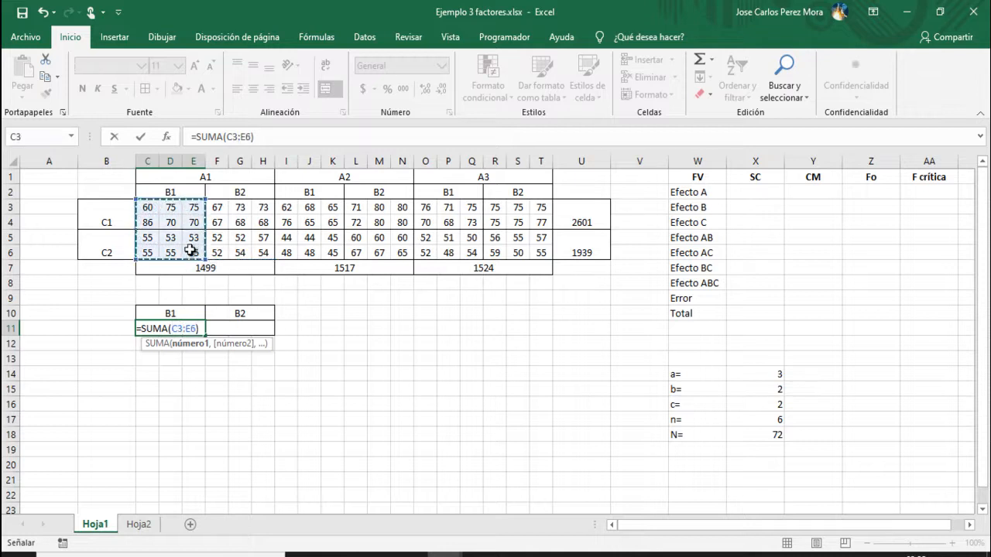
{"action": "left_click_drag", "start_coordinate": [286, 209], "coordinate": [328, 241]}
{"action": "left_click", "coordinate": [327, 240], "text": "ctrl"}
{"action": "left_click", "coordinate": [168, 237]}
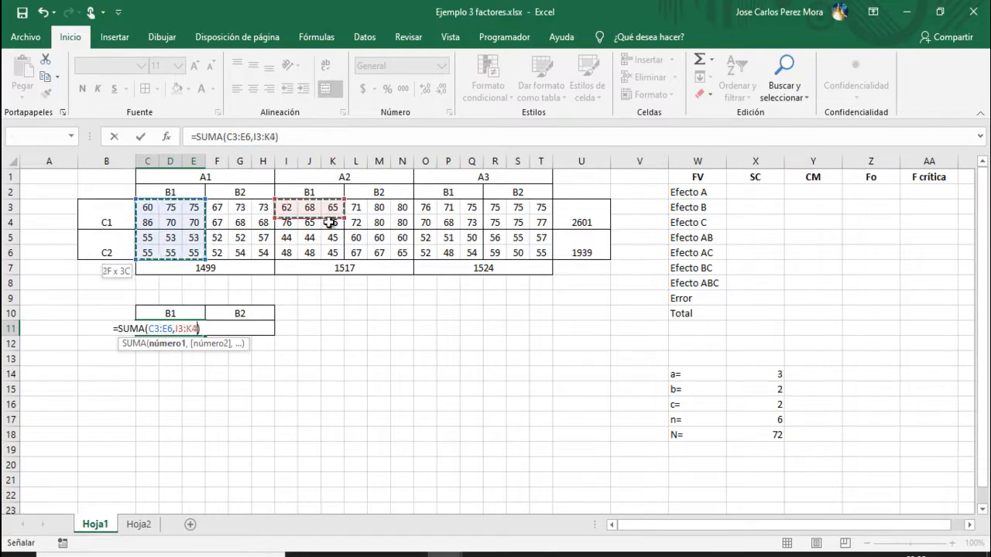
{"action": "left_click_drag", "start_coordinate": [330, 222], "coordinate": [323, 245]}
{"action": "left_click", "coordinate": [425, 207], "text": "ctrl"}
{"action": "left_click_drag", "start_coordinate": [424, 207], "coordinate": [462, 251]}
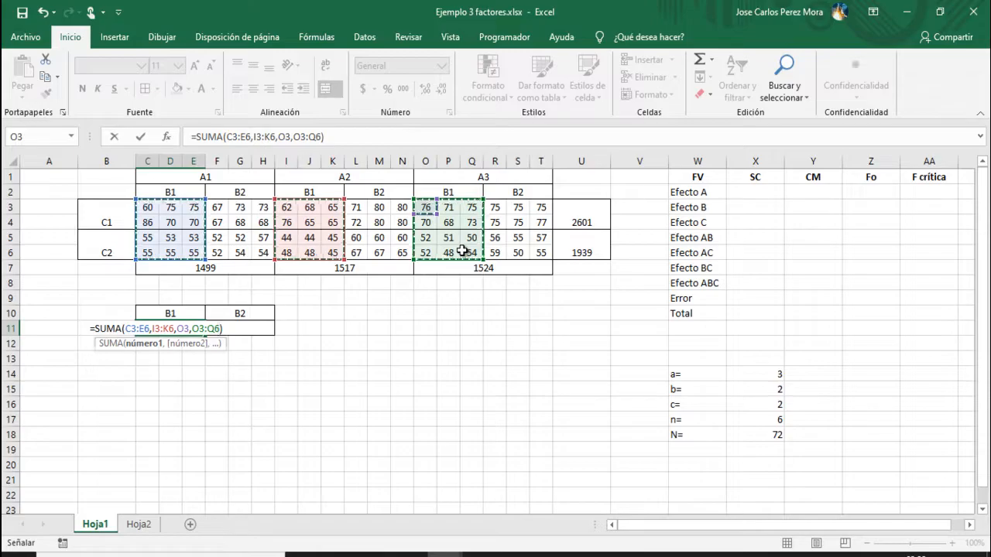
{"action": "key", "text": "Escape"}
Step: Fill the B1 total in C11 with the sum of C3:E6, I3:K6 and O3:Q6
{"action": "key", "text": "alt+equal"}
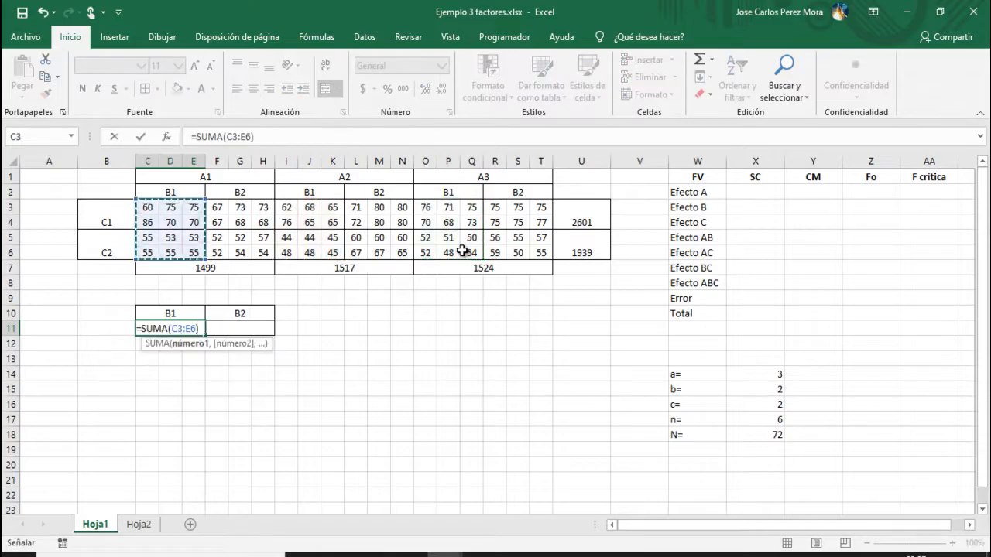
{"action": "type", "text": ","}
{"action": "left_click_drag", "start_coordinate": [289, 206], "coordinate": [335, 252]}
{"action": "type", "text": ","}
{"action": "left_click_drag", "start_coordinate": [426, 209], "coordinate": [472, 249]}
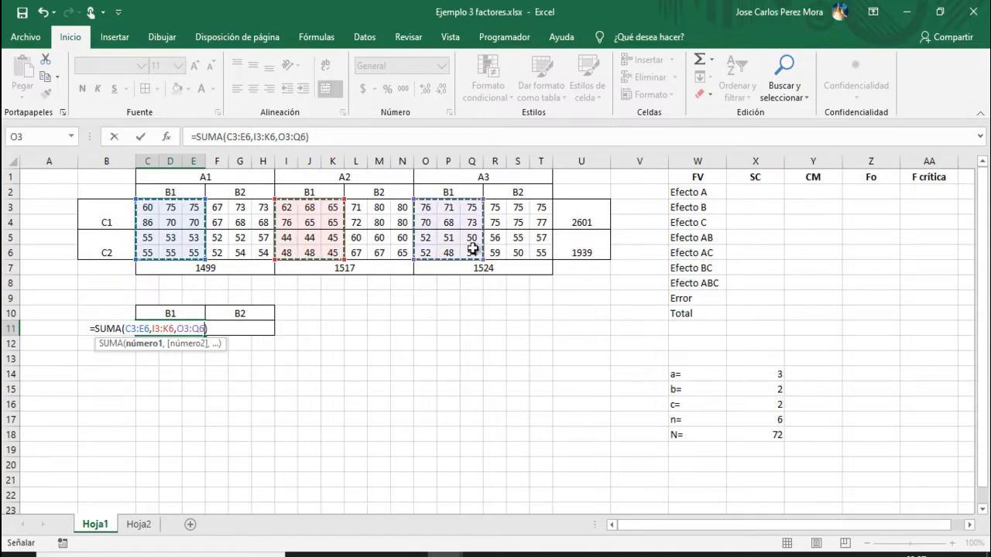
{"action": "key", "text": "Tab"}
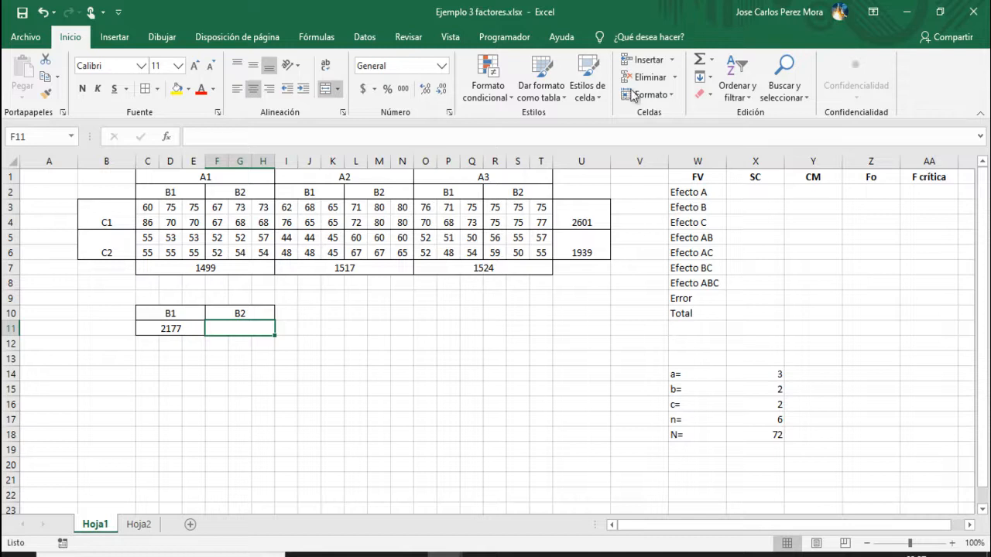
Step: Fill the B2 total in F11 with the sum of F3:H6, L3:N6 and R3:T6
{"action": "left_click", "coordinate": [700, 64]}
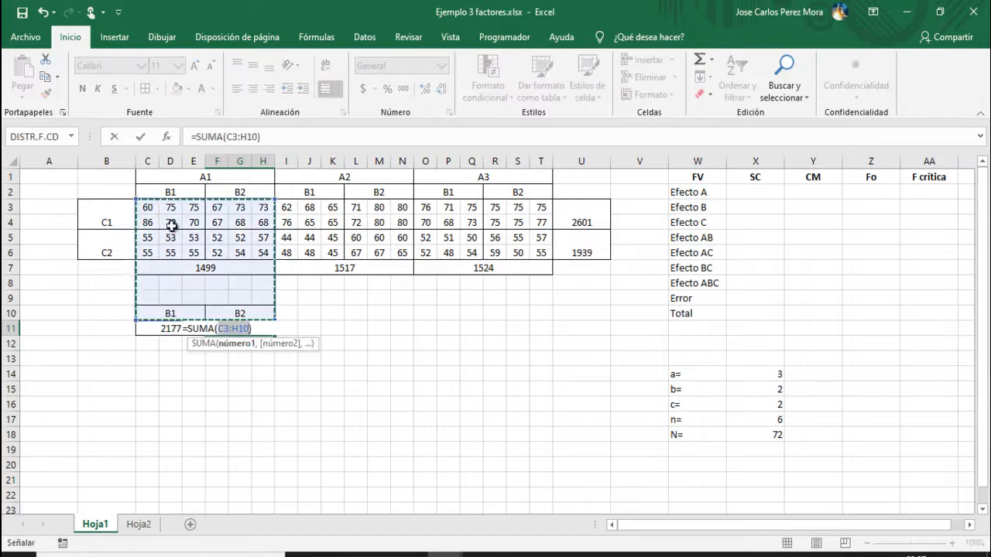
{"action": "left_click_drag", "start_coordinate": [216, 208], "coordinate": [266, 251]}
{"action": "left_click", "coordinate": [352, 209], "text": "ctrl"}
{"action": "left_click_drag", "start_coordinate": [373, 209], "coordinate": [406, 253]}
{"action": "left_click_drag", "start_coordinate": [494, 212], "coordinate": [548, 264]}
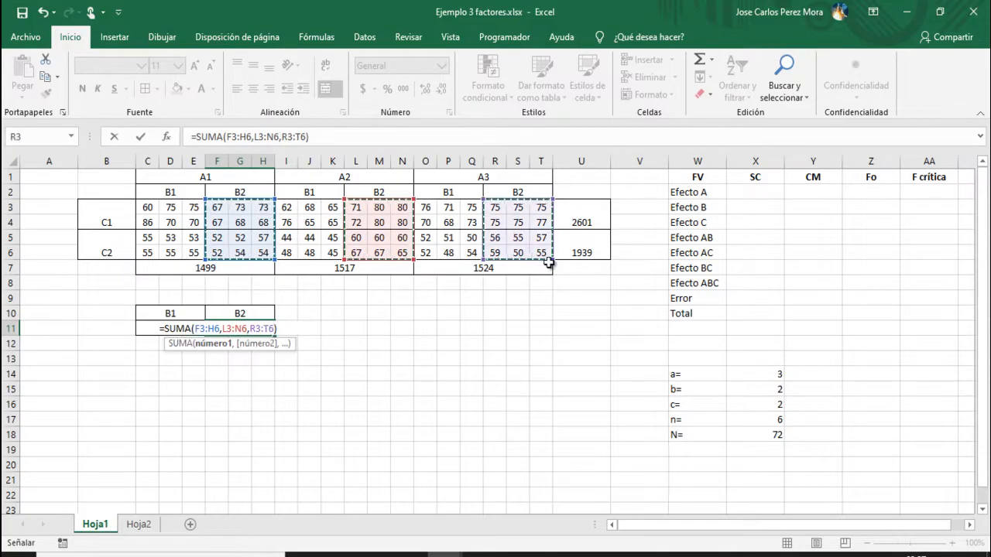
{"action": "key", "text": "Return"}
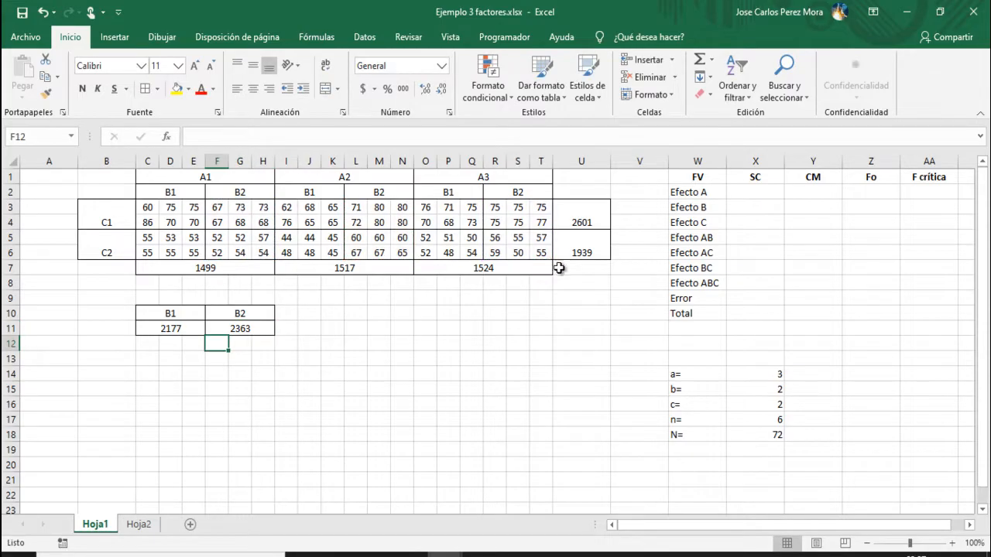
Step: Fill U7 with the grand total as the sum of U3:U6
{"action": "left_click", "coordinate": [559, 268]}
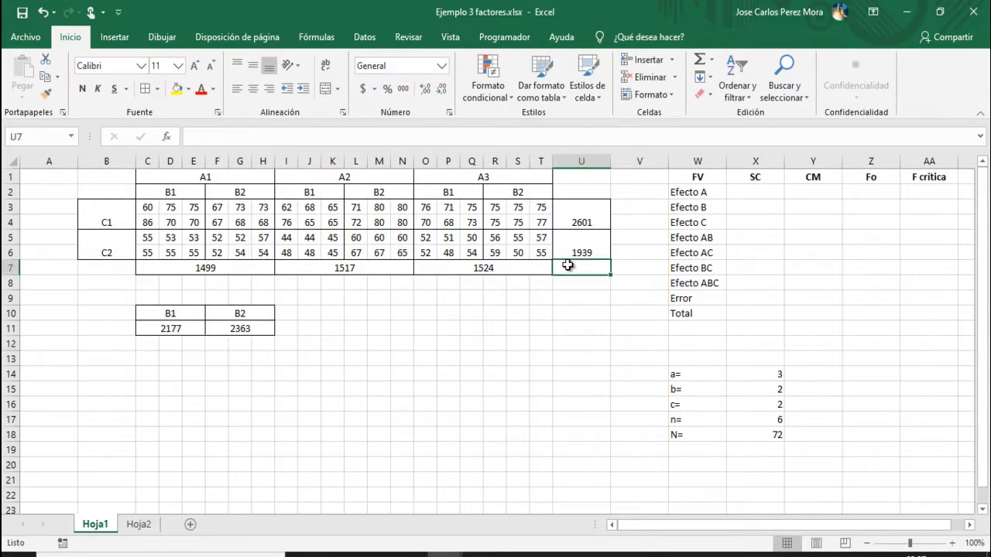
{"action": "left_click", "coordinate": [699, 62]}
{"action": "left_click_drag", "start_coordinate": [585, 207], "coordinate": [588, 248]}
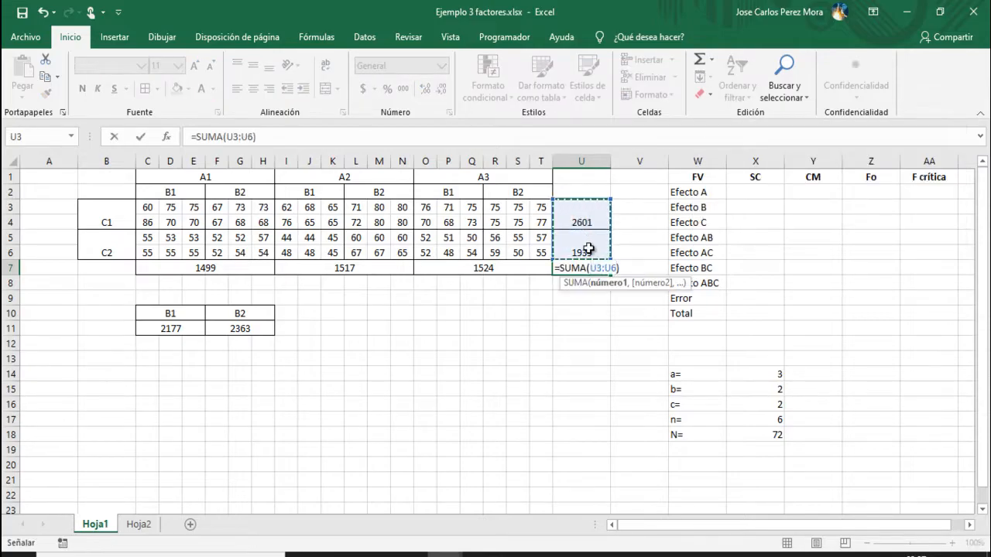
{"action": "key", "text": "Return"}
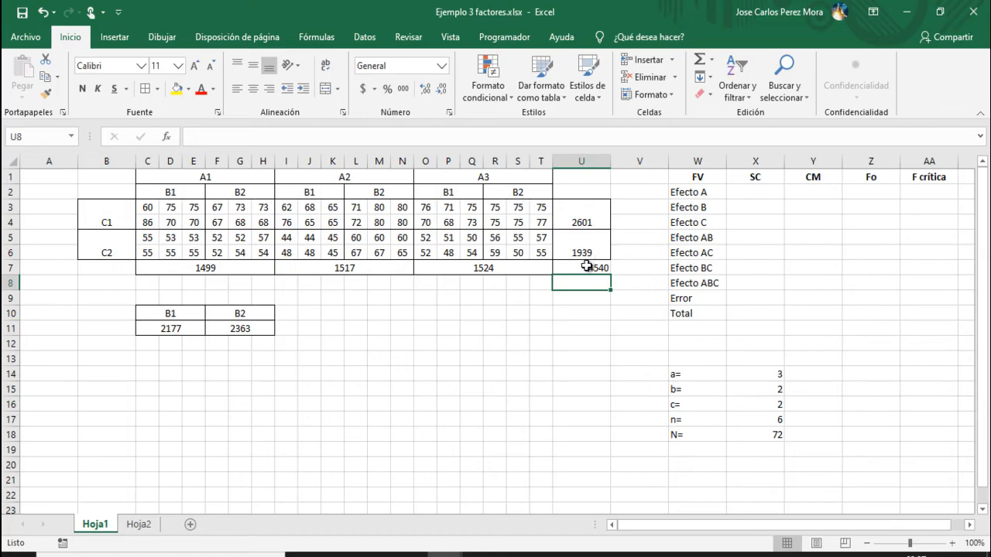
{"action": "left_click", "coordinate": [586, 266]}
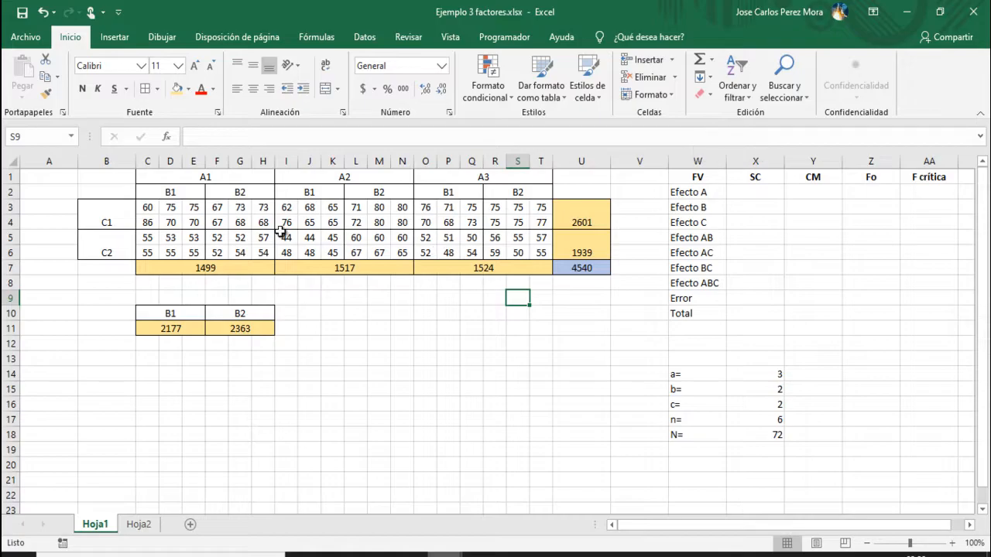
Step: Copy the A and B level headers in C1:T2 and paste them starting at C14
{"action": "left_click_drag", "start_coordinate": [183, 182], "coordinate": [475, 189]}
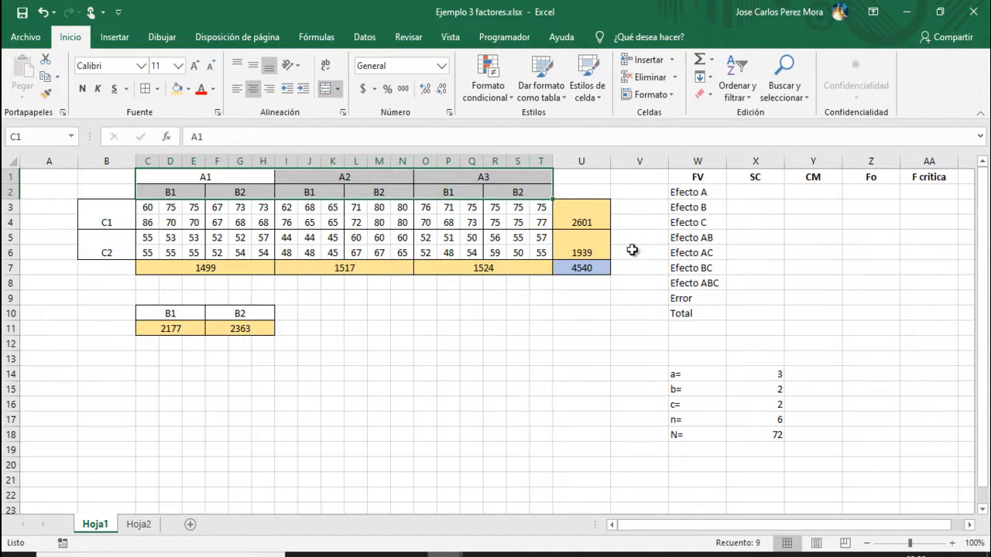
{"action": "key", "text": "ctrl+c"}
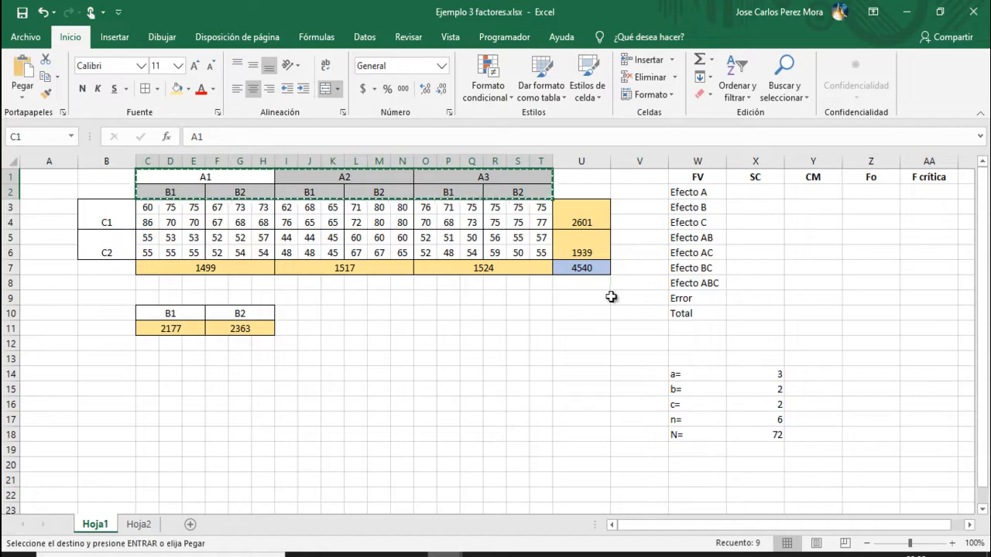
{"action": "left_click", "coordinate": [152, 378]}
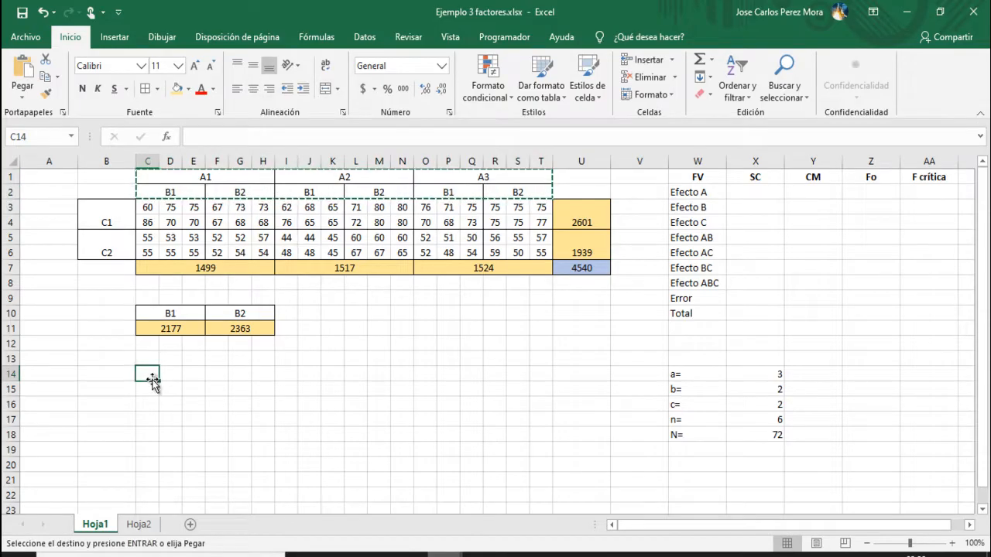
{"action": "key", "text": "ctrl+v"}
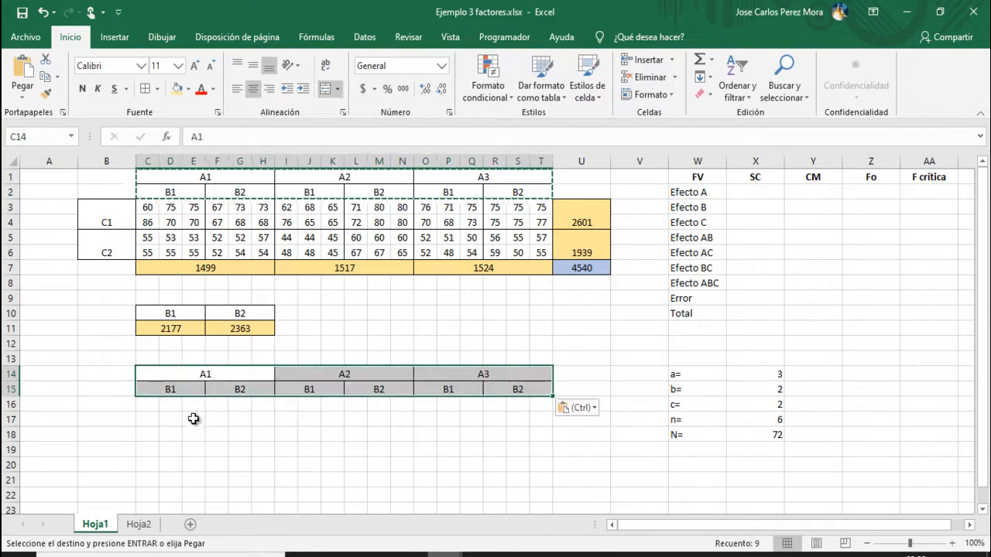
Step: Merge and center C16:E16 under the copied B1 header and copy its format across F16:T16
{"action": "left_click_drag", "start_coordinate": [148, 403], "coordinate": [193, 403]}
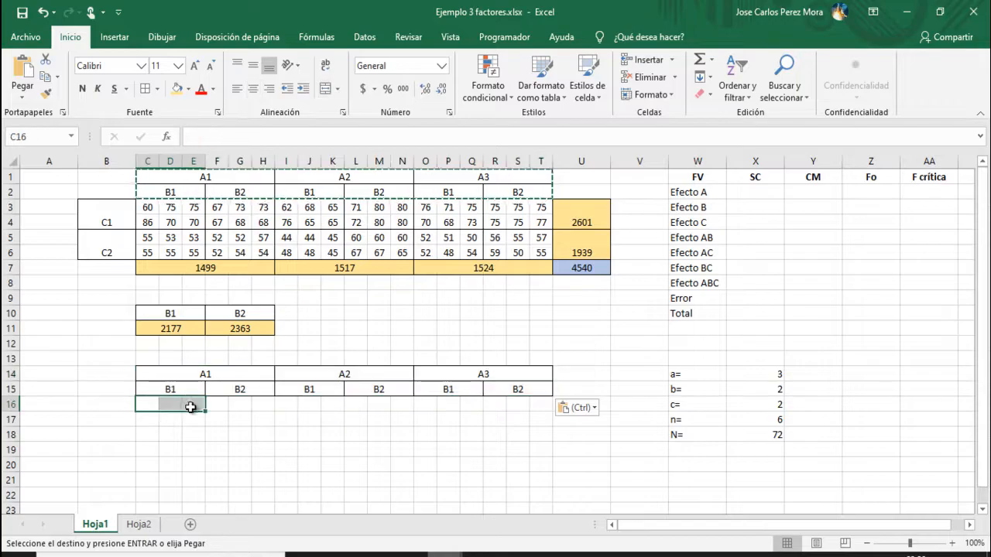
{"action": "left_click", "coordinate": [325, 88]}
{"action": "left_click", "coordinate": [48, 94]}
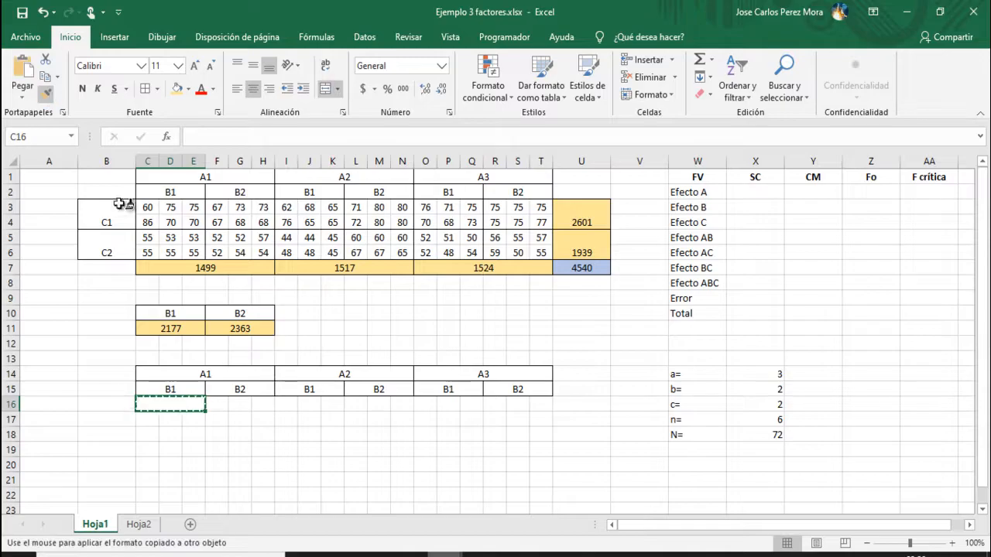
{"action": "mouse_move", "coordinate": [218, 404]}
{"action": "left_mouse_down"}
{"action": "mouse_move", "coordinate": [469, 419]}
{"action": "mouse_move", "coordinate": [549, 402]}
{"action": "left_mouse_up"}
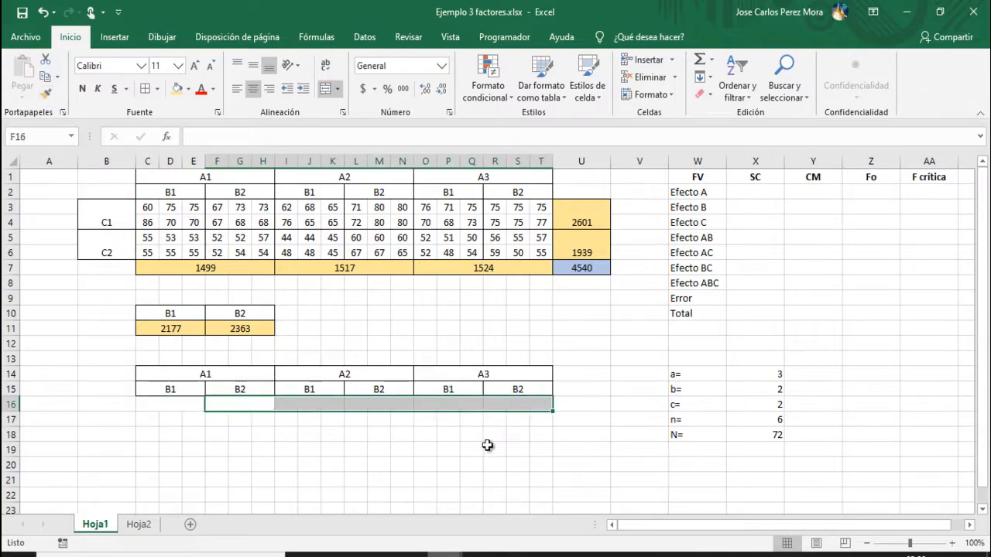
Step: Fill C16 with the sum of C3:E6 and extend the formula across the AB totals row to T16
{"action": "left_click", "coordinate": [186, 403]}
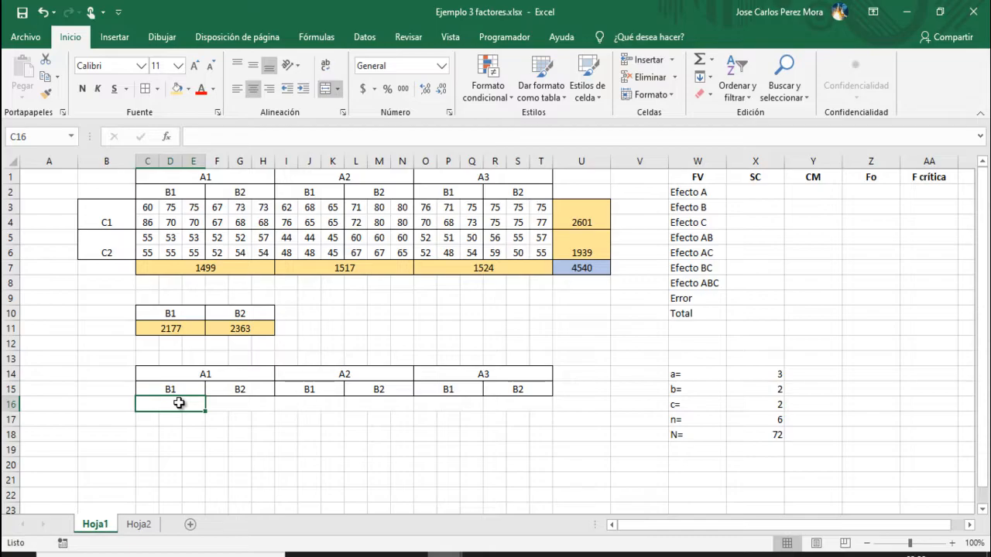
{"action": "type", "text": "=SUMA(C11:H15)"}
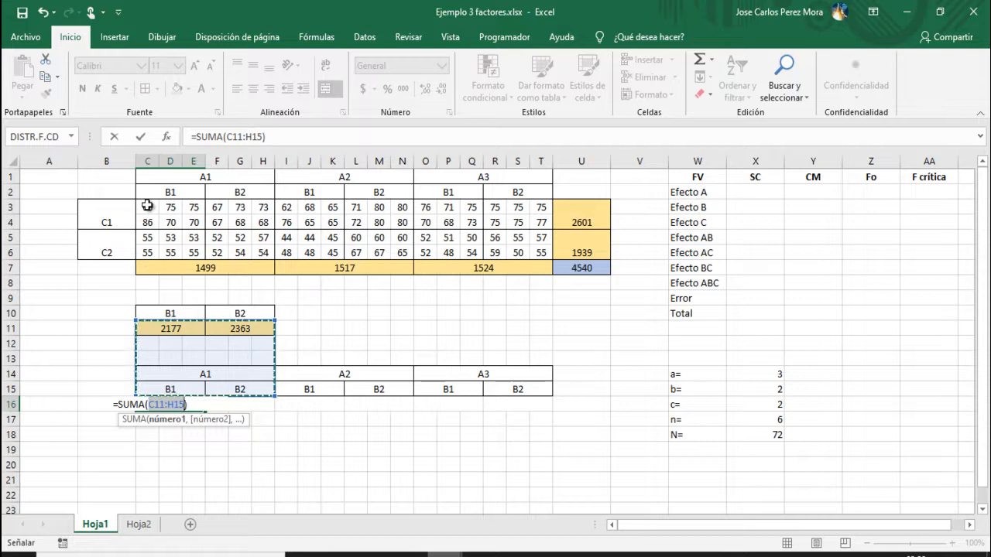
{"action": "left_click_drag", "start_coordinate": [147, 206], "coordinate": [199, 247]}
{"action": "key", "text": "Return"}
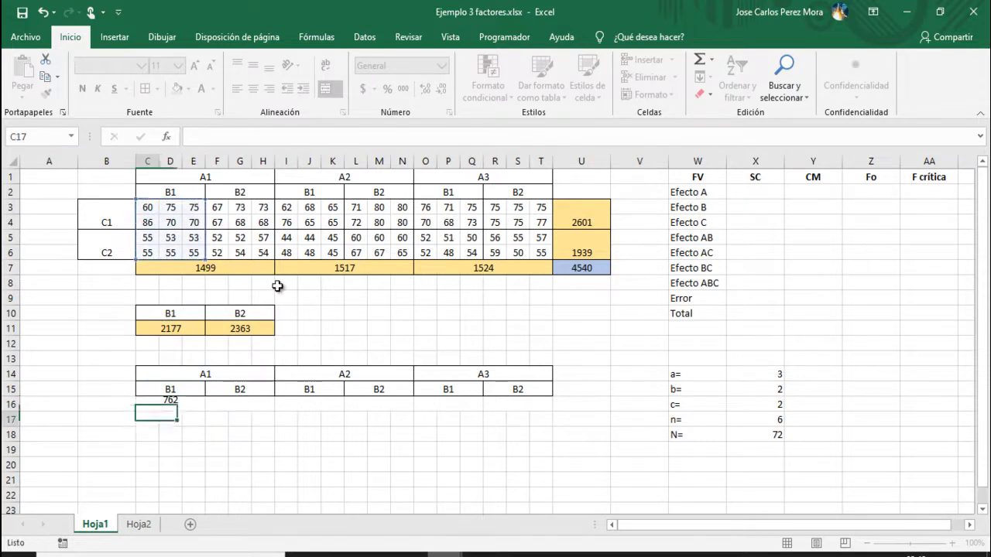
{"action": "left_click", "coordinate": [191, 403]}
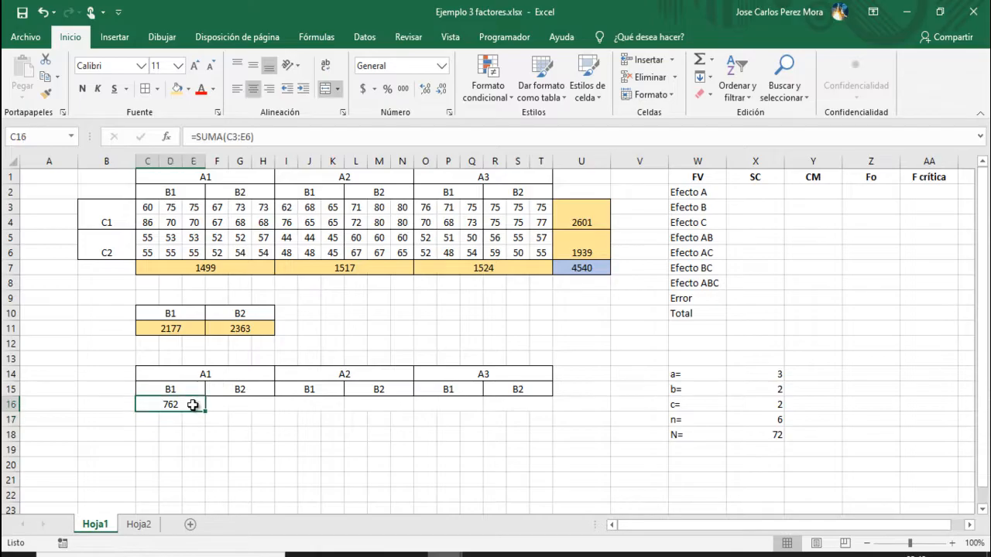
{"action": "left_click_drag", "start_coordinate": [207, 412], "coordinate": [542, 406]}
Step: Examine the cell ranges summed by the copied AB total formulas from F16 through R16
{"action": "left_click", "coordinate": [251, 402]}
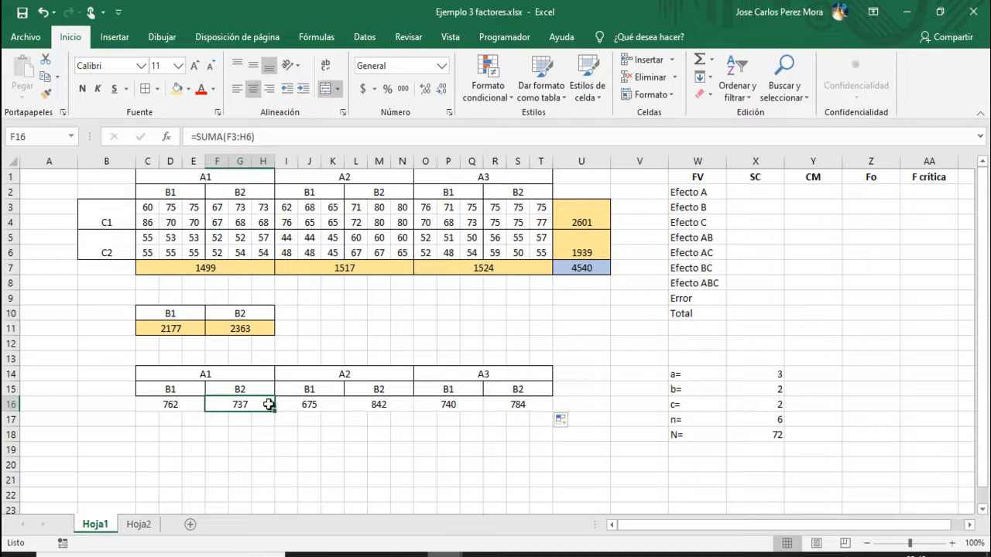
{"action": "key", "text": "F2"}
{"action": "key", "text": "ctrl+Return"}
{"action": "double_click", "coordinate": [320, 404]}
{"action": "key", "text": "ctrl+Return"}
{"action": "double_click", "coordinate": [389, 405]}
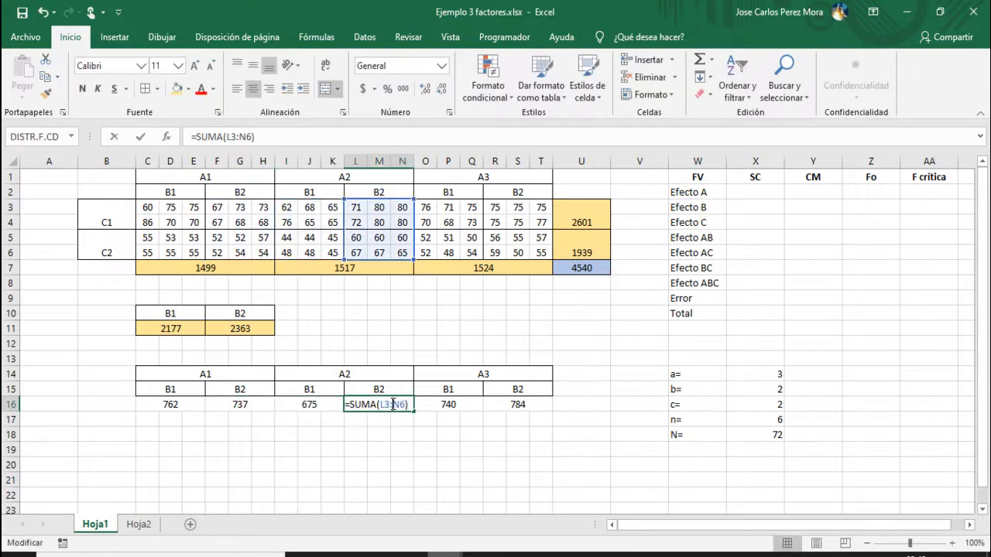
{"action": "key", "text": "ctrl+Return"}
{"action": "double_click", "coordinate": [440, 405]}
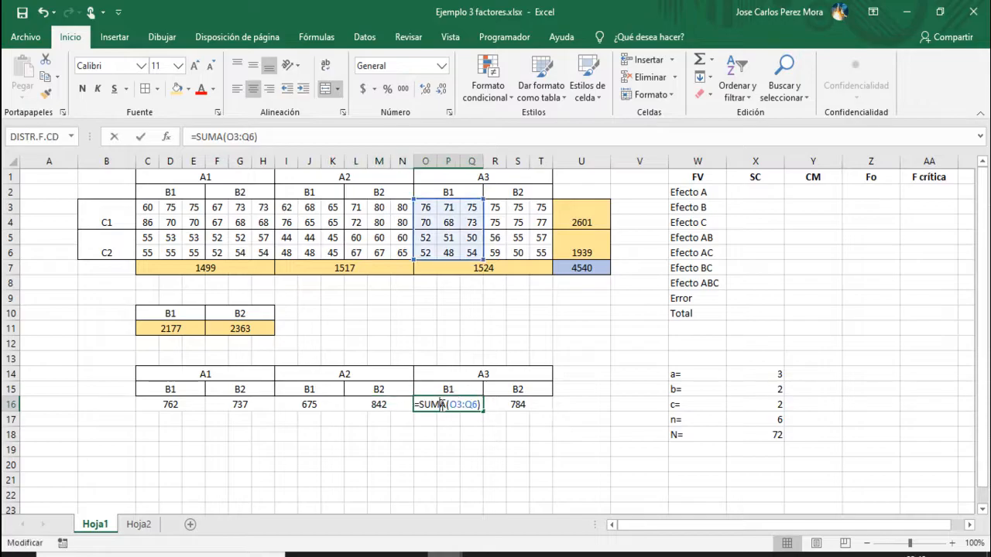
{"action": "key", "text": "ctrl+Return"}
{"action": "double_click", "coordinate": [511, 403]}
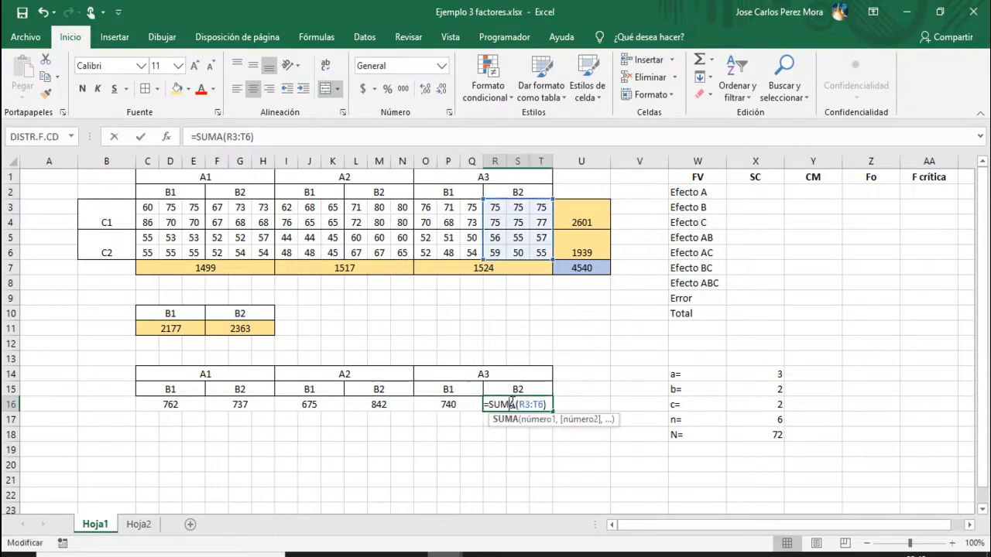
{"action": "key", "text": "ctrl+Return"}
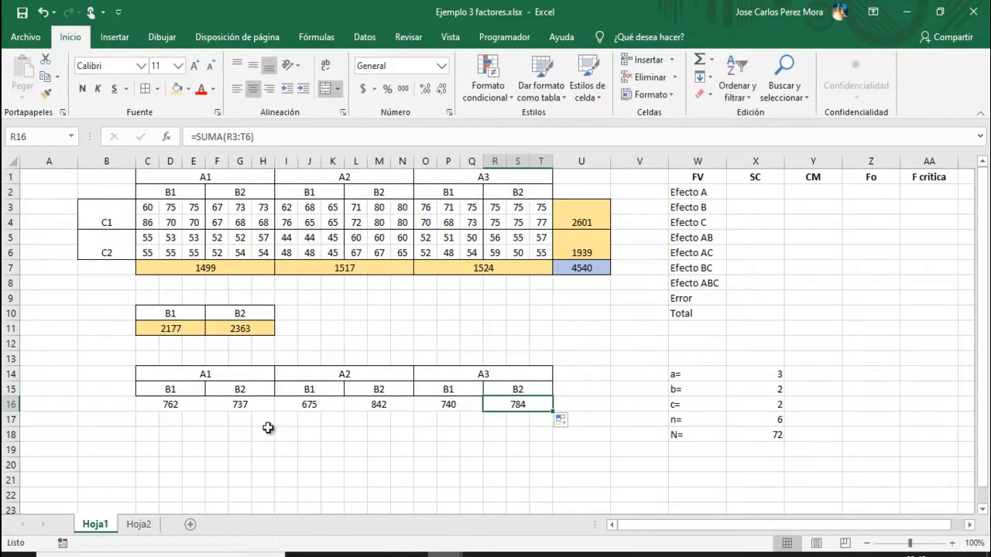
Step: Apply the same light orange fill as the other totals to the AB totals in C16:T16
{"action": "left_click_drag", "start_coordinate": [189, 406], "coordinate": [526, 405]}
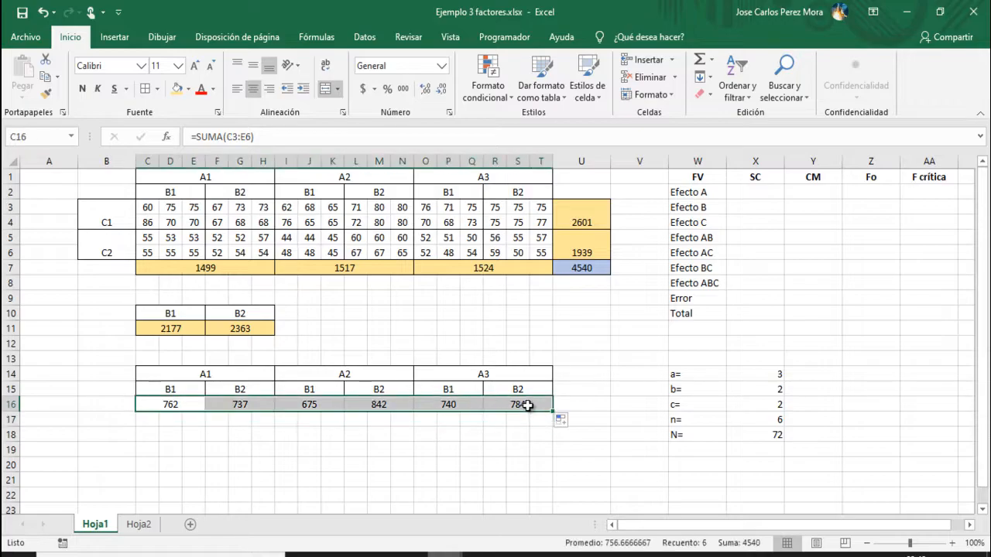
{"action": "left_click", "coordinate": [176, 88]}
{"action": "left_click", "coordinate": [459, 422]}
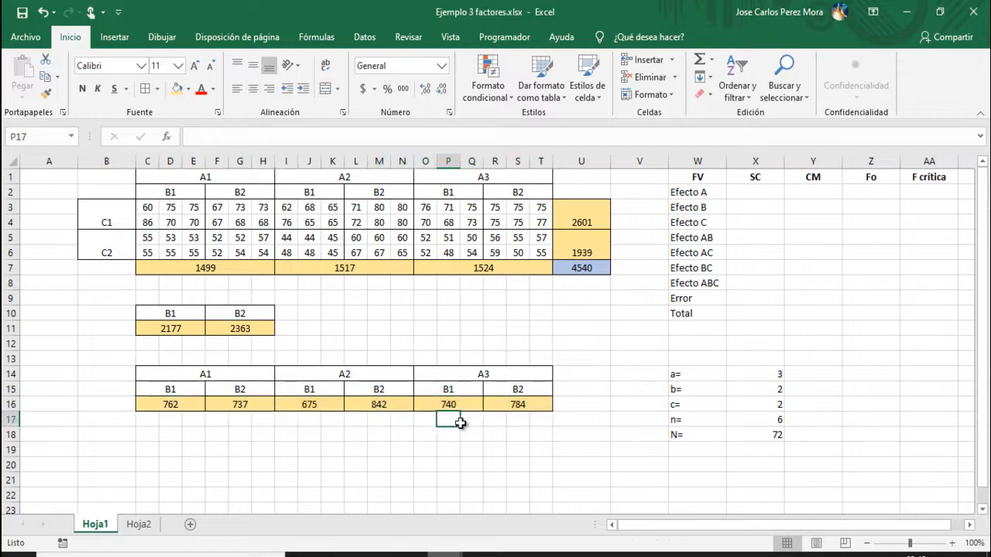
Step: Copy the A1, A2 and A3 headers in C1:T1 and paste them starting at C19
{"action": "scroll", "coordinate": [429, 424], "scroll_direction": "down", "scroll_amount": 1}
{"action": "scroll", "coordinate": [430, 424], "scroll_direction": "up", "scroll_amount": 1}
{"action": "left_click_drag", "start_coordinate": [209, 177], "coordinate": [445, 172]}
{"action": "key", "text": "ctrl+c"}
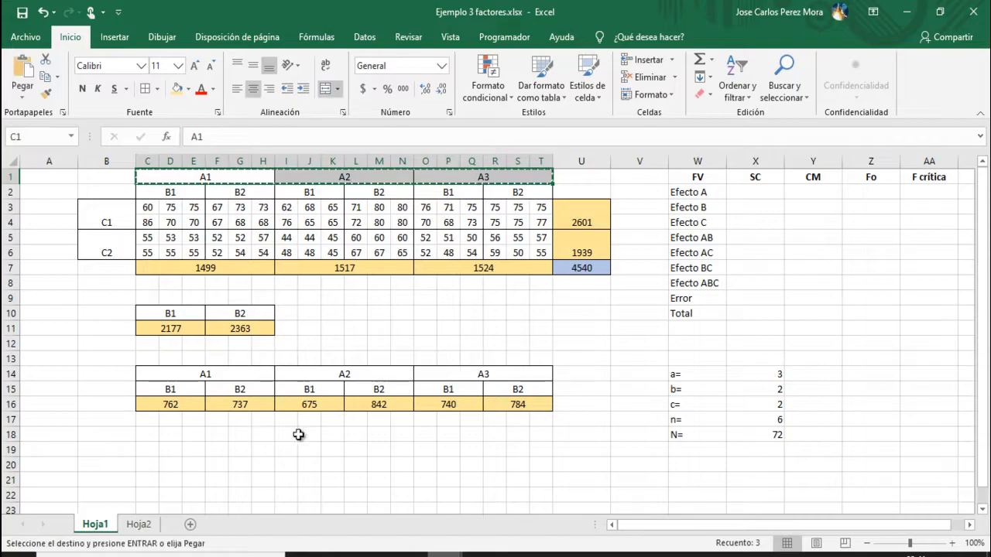
{"action": "left_click", "coordinate": [151, 454]}
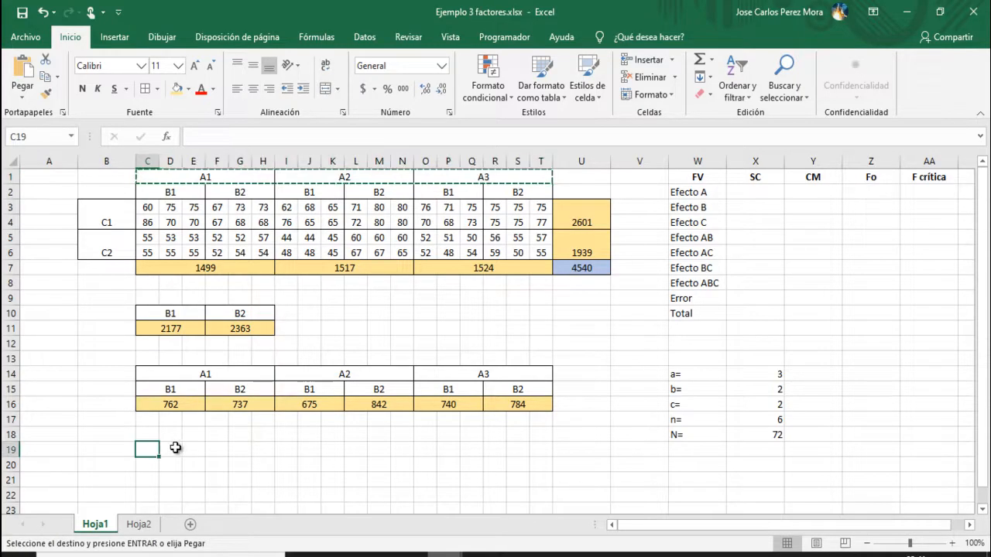
{"action": "key", "text": "ctrl+v"}
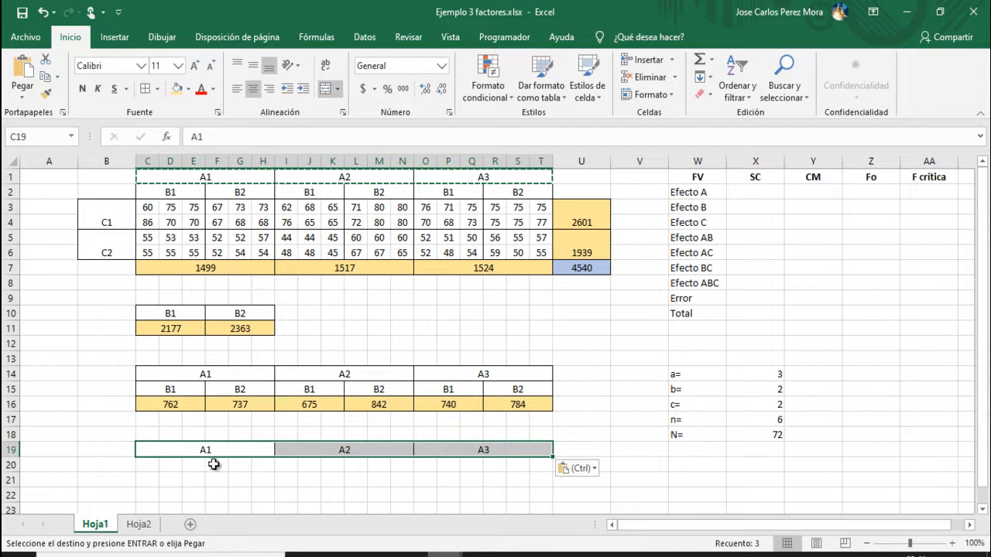
Step: Enter the row labels C1 in B20 and C2 in B21
{"action": "left_click", "coordinate": [103, 222]}
{"action": "left_click", "coordinate": [129, 463]}
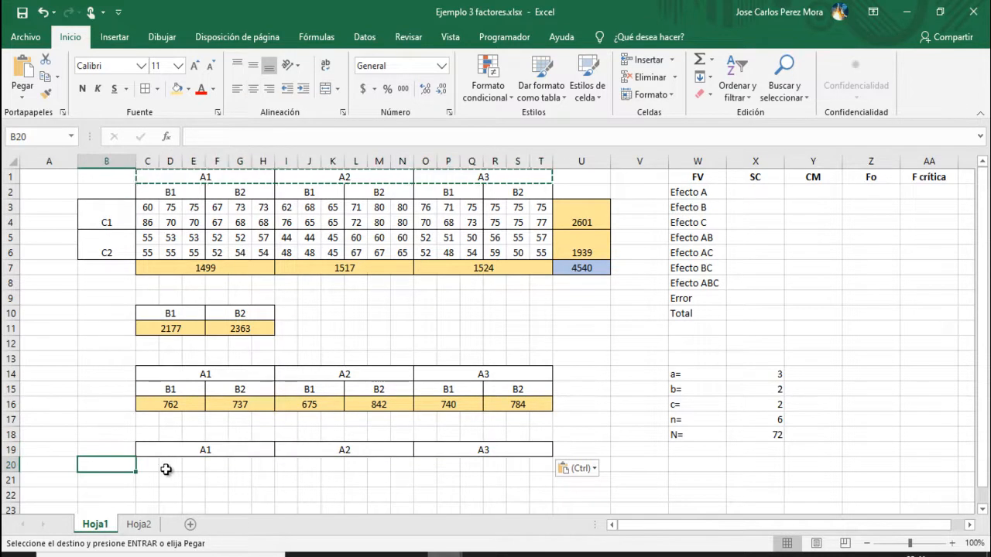
{"action": "type", "text": "c1"}
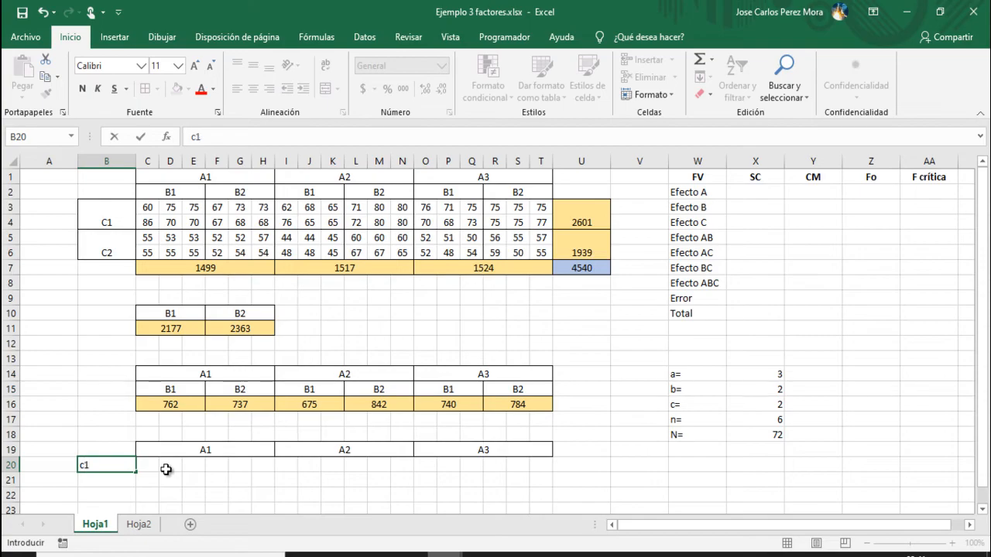
{"action": "key", "text": "Return"}
{"action": "key", "text": "Up"}
{"action": "type", "text": "C1"}
{"action": "key", "text": "Return"}
{"action": "type", "text": "C2"}
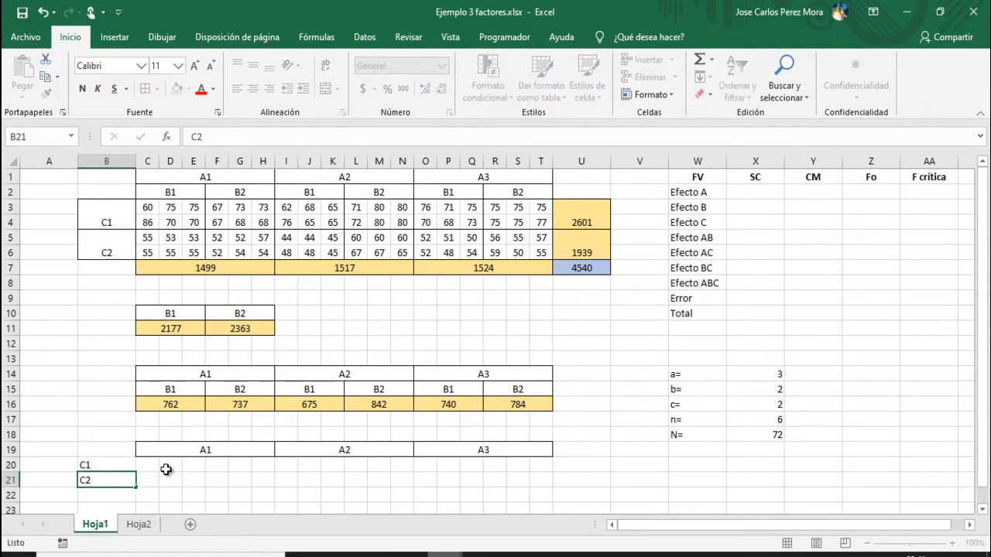
Step: Merge and center C20:H20 and C21:H21 under the copied A1 header
{"action": "left_click", "coordinate": [165, 470]}
{"action": "key", "text": "shift+Right"}
{"action": "key", "text": "shift+Right"}
{"action": "key", "text": "shift+Right"}
{"action": "key", "text": "shift+Right"}
{"action": "key", "text": "shift+Right"}
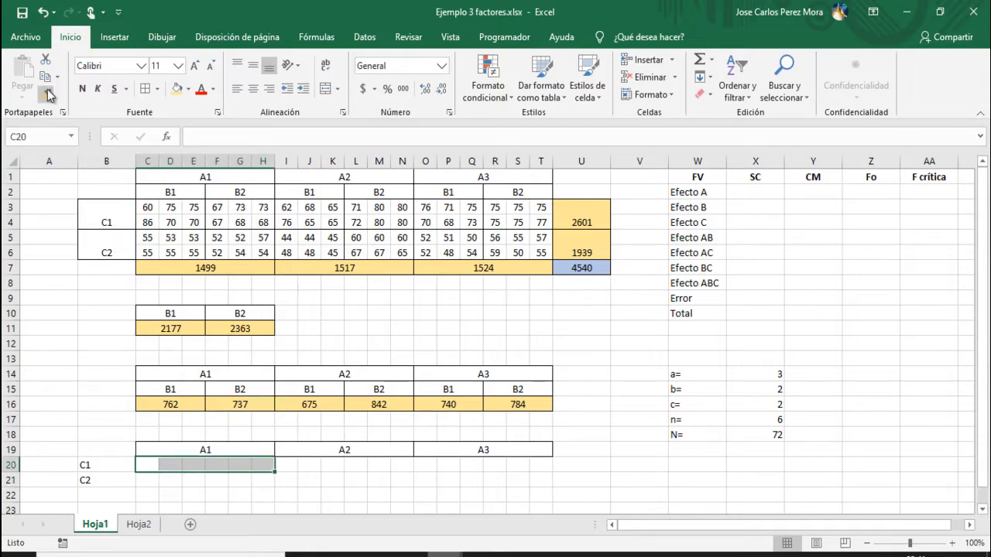
{"action": "left_click", "coordinate": [325, 89]}
{"action": "left_click", "coordinate": [148, 478]}
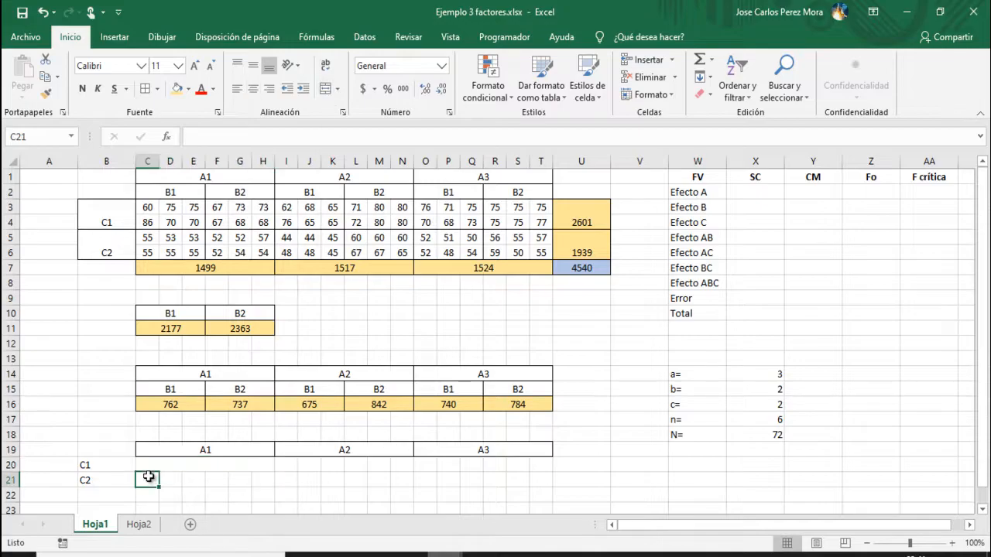
{"action": "left_click_drag", "start_coordinate": [150, 480], "coordinate": [258, 478]}
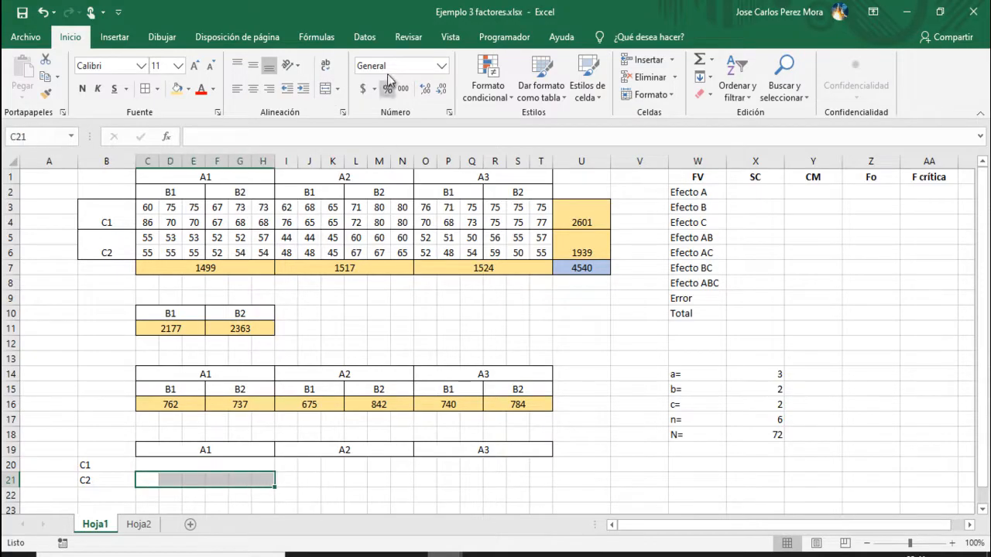
{"action": "left_click", "coordinate": [325, 88]}
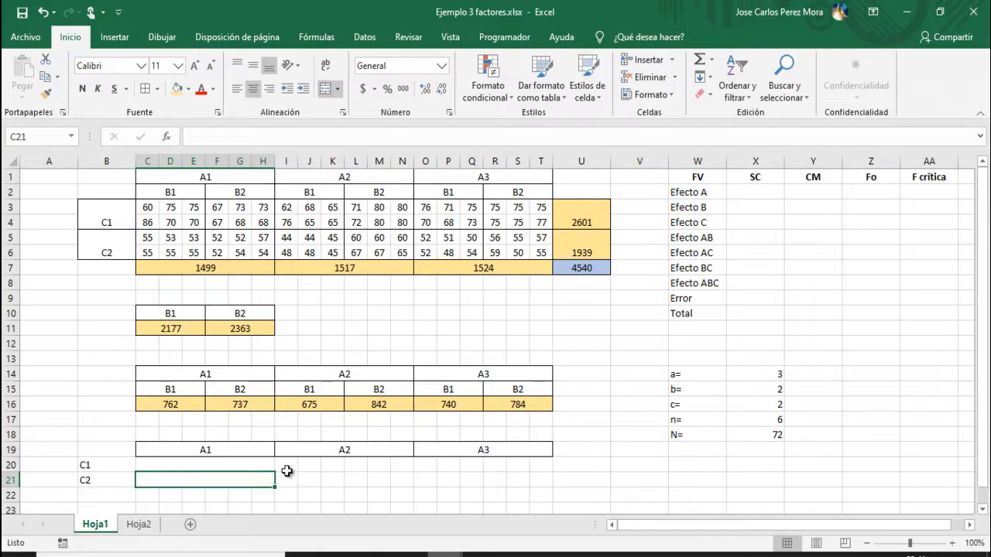
Step: Merge and center I20:N20 and I21:N21 under A2, and O20:T20 and O21:T21 under A3
{"action": "left_click_drag", "start_coordinate": [286, 465], "coordinate": [400, 463]}
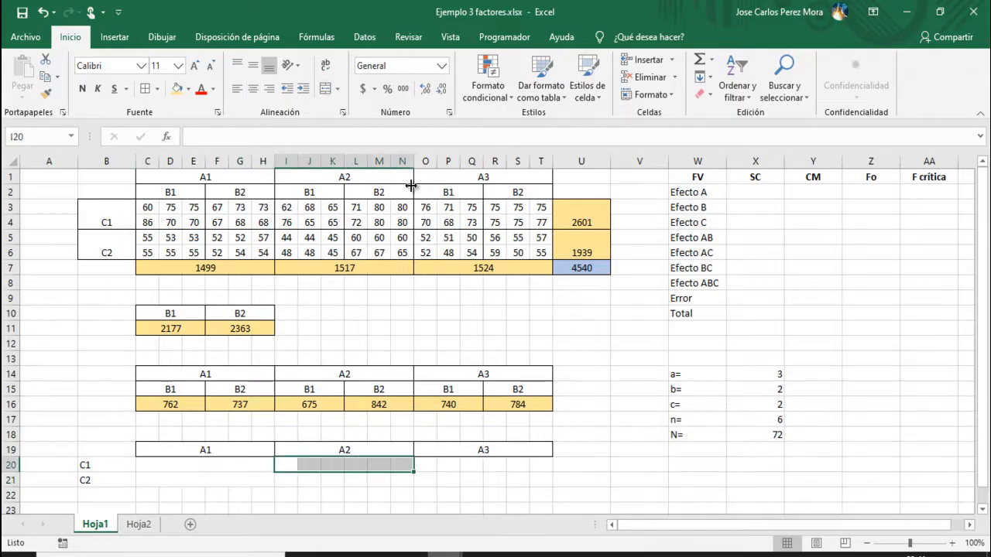
{"action": "left_click", "coordinate": [326, 88]}
{"action": "left_click_drag", "start_coordinate": [286, 481], "coordinate": [407, 480]}
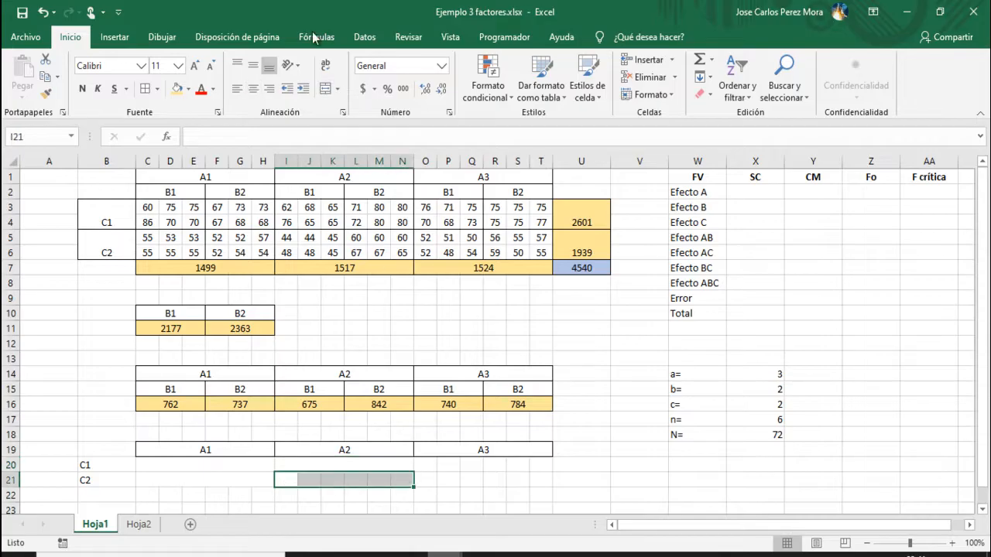
{"action": "left_click", "coordinate": [328, 91]}
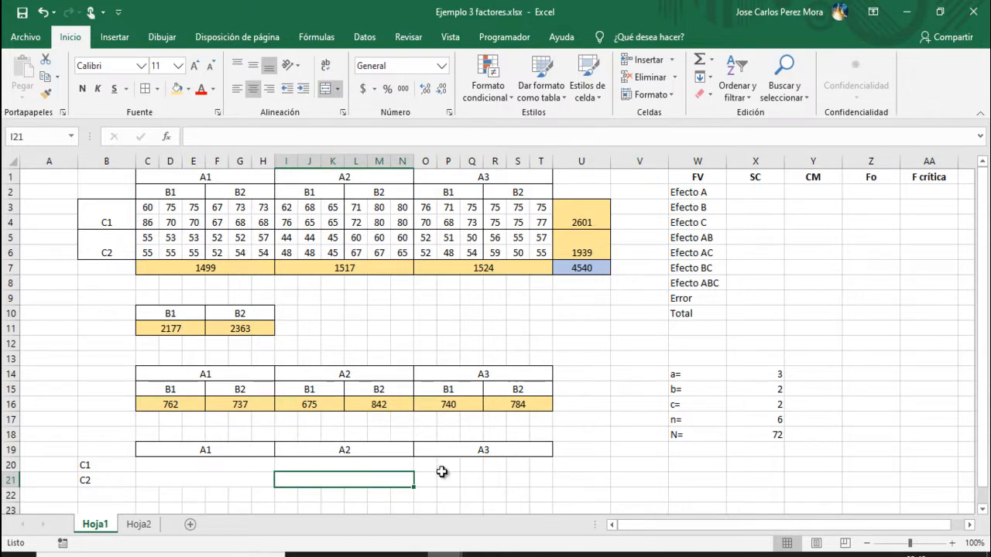
{"action": "left_click_drag", "start_coordinate": [424, 465], "coordinate": [540, 468]}
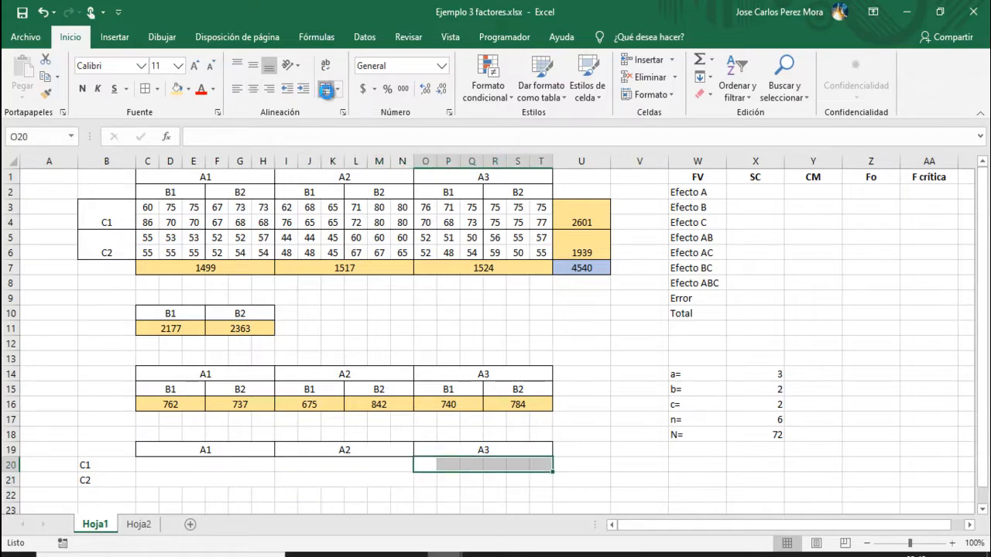
{"action": "left_click", "coordinate": [326, 88]}
{"action": "left_click_drag", "start_coordinate": [419, 480], "coordinate": [548, 479]}
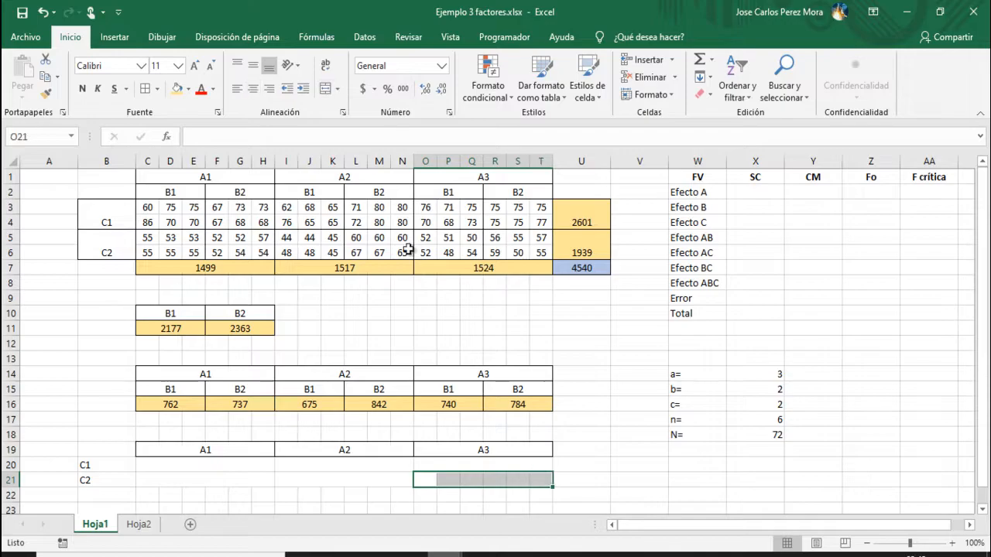
{"action": "left_click", "coordinate": [325, 88]}
Step: Add all borders to the AC table range B20:T21
{"action": "left_click_drag", "start_coordinate": [124, 469], "coordinate": [464, 480]}
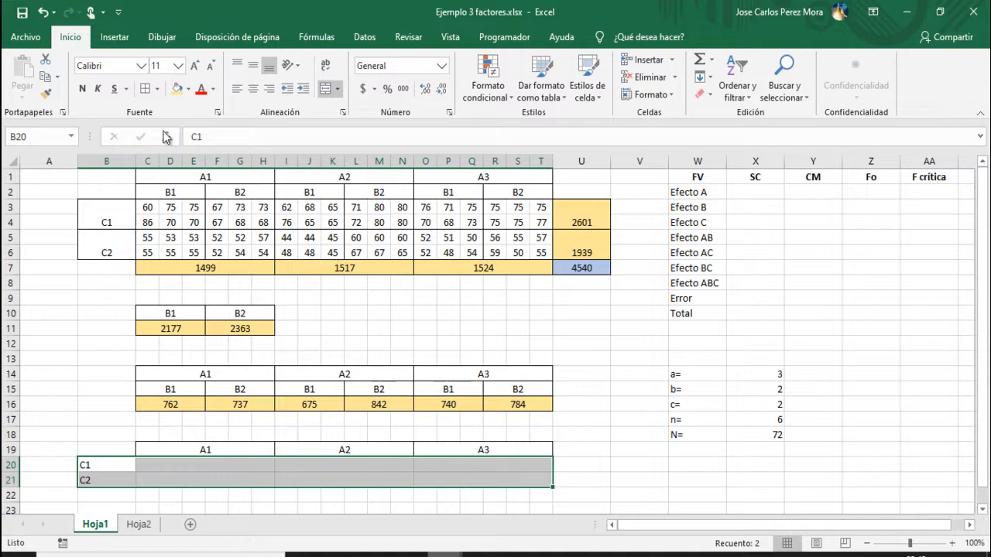
{"action": "left_click", "coordinate": [149, 90]}
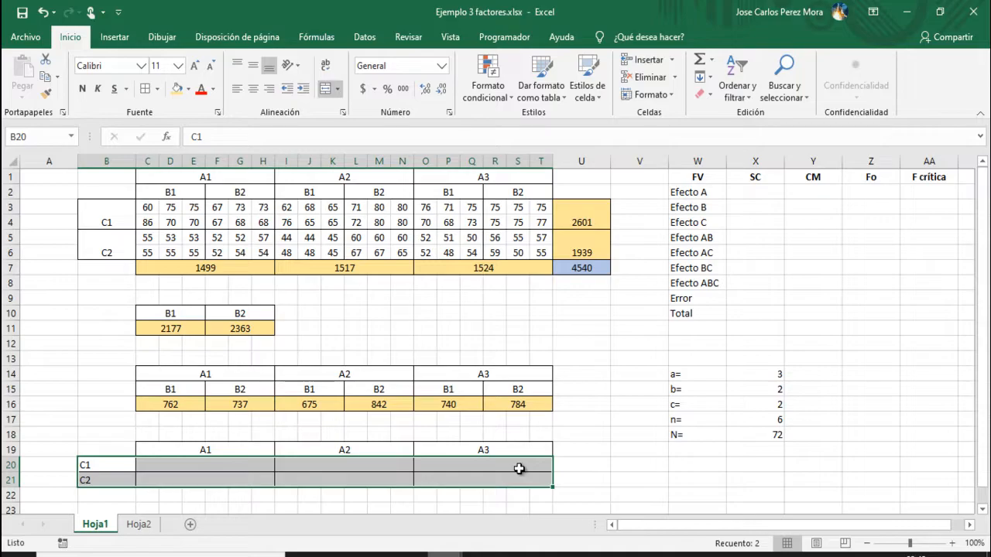
{"action": "left_click", "coordinate": [236, 470]}
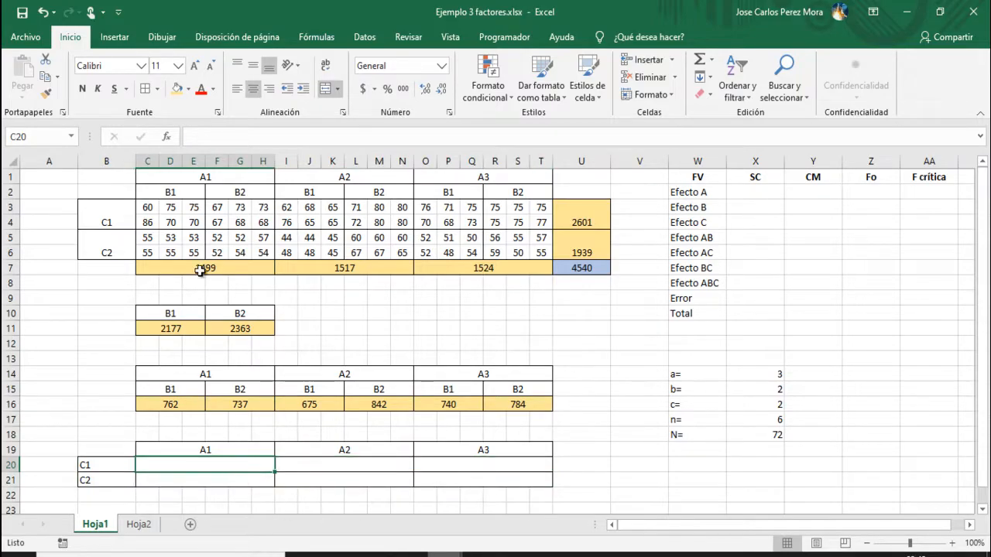
Step: Fill C20 with the sum of C3:H4 and extend the formula over the AC table to T21
{"action": "left_click_drag", "start_coordinate": [147, 207], "coordinate": [273, 225]}
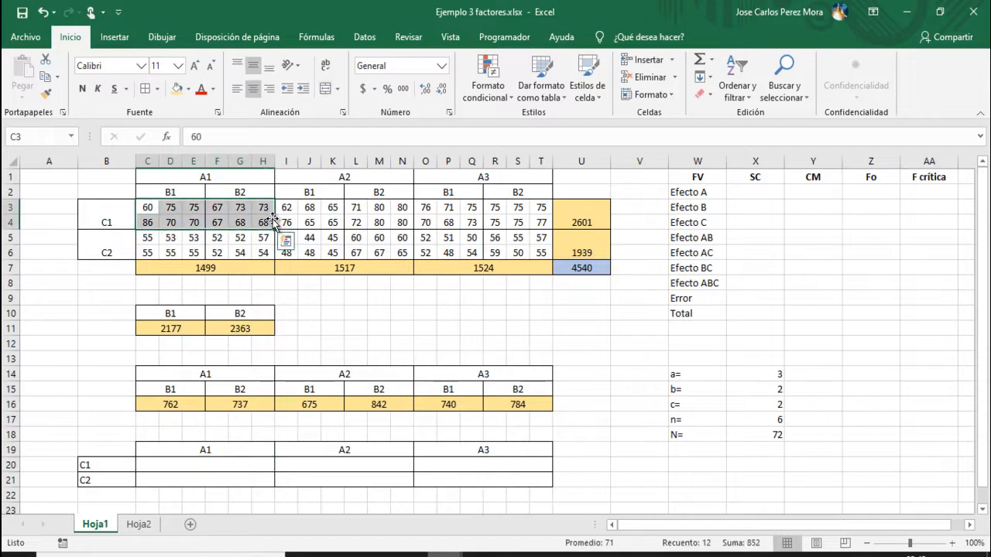
{"action": "left_click", "coordinate": [252, 466]}
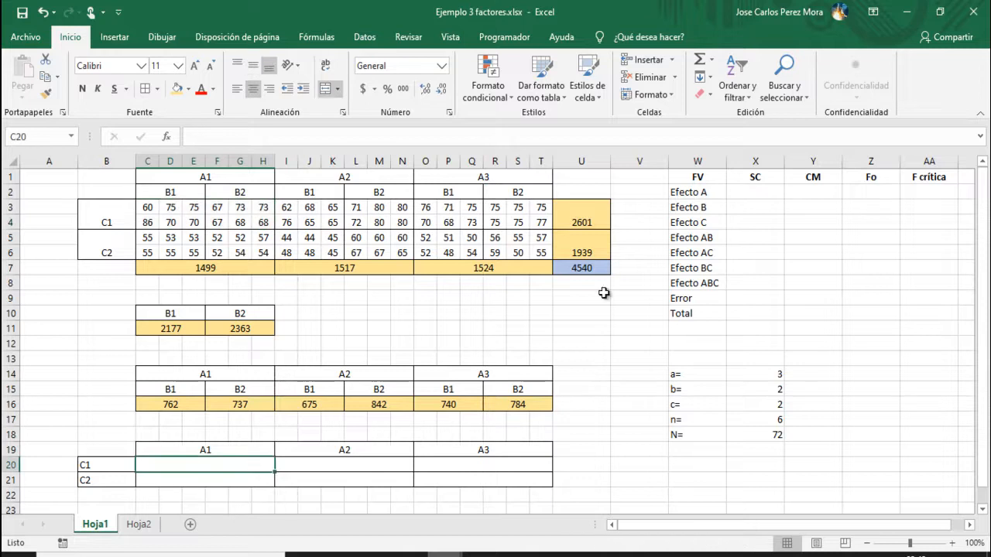
{"action": "left_click", "coordinate": [695, 62]}
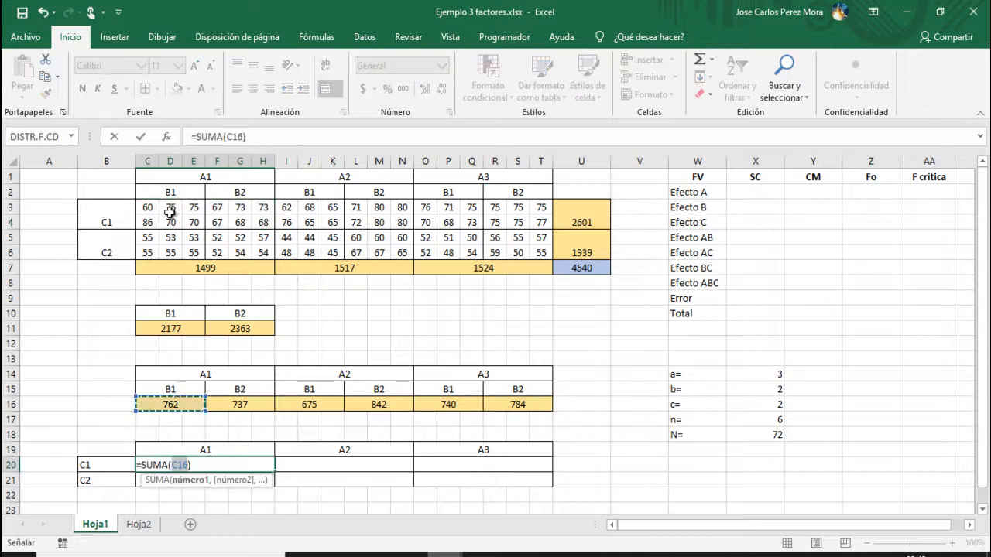
{"action": "left_click_drag", "start_coordinate": [149, 210], "coordinate": [271, 222]}
{"action": "key", "text": "Return"}
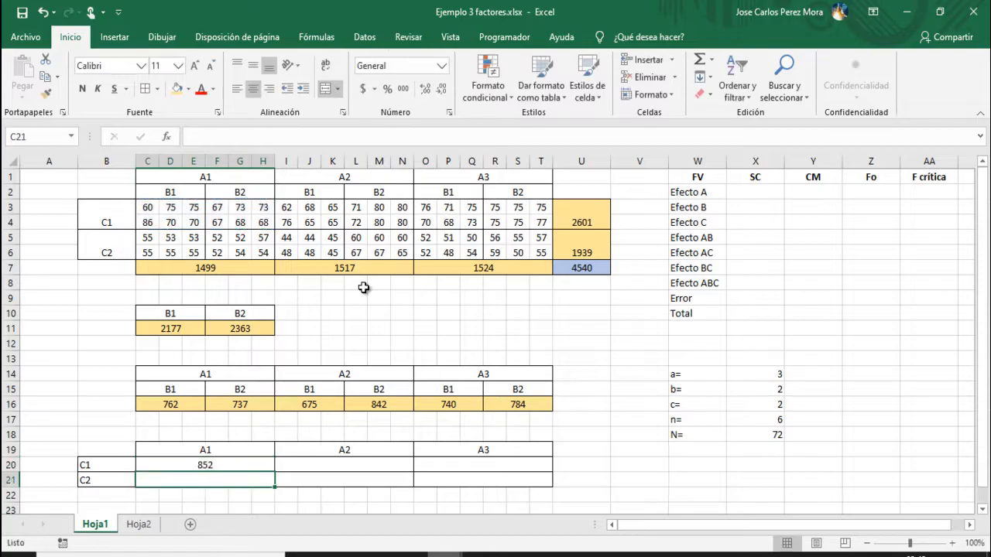
{"action": "left_click", "coordinate": [267, 469]}
{"action": "left_click_drag", "start_coordinate": [274, 476], "coordinate": [462, 486]}
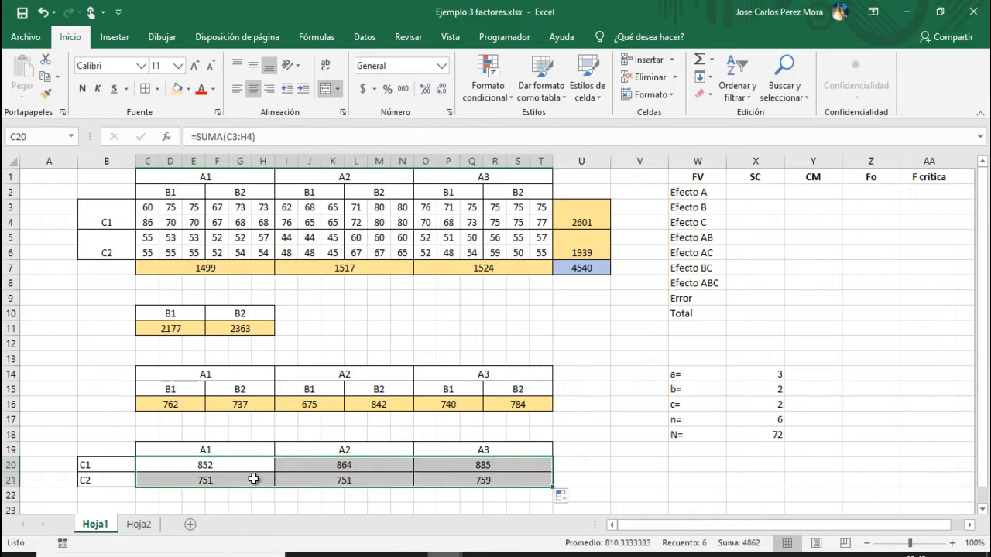
Step: Correct the formula in C21 so that it sums C5:H6
{"action": "double_click", "coordinate": [252, 481]}
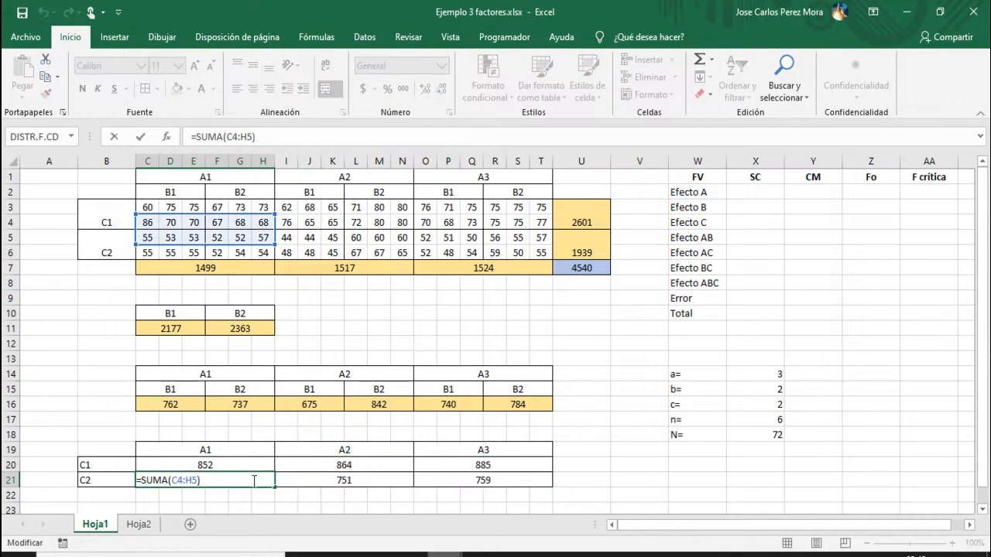
{"action": "left_click_drag", "start_coordinate": [229, 258], "coordinate": [246, 265]}
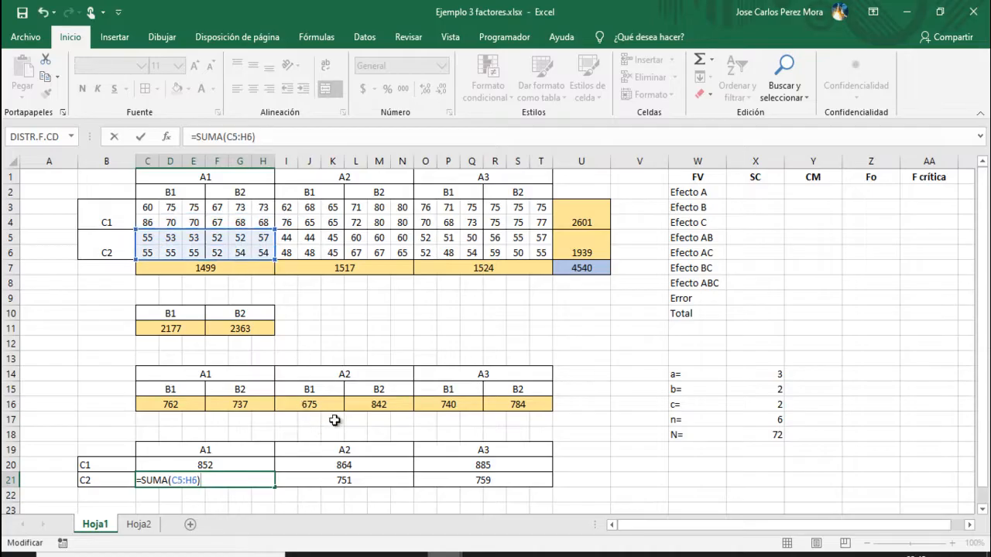
{"action": "key", "text": "Return"}
{"action": "double_click", "coordinate": [312, 466]}
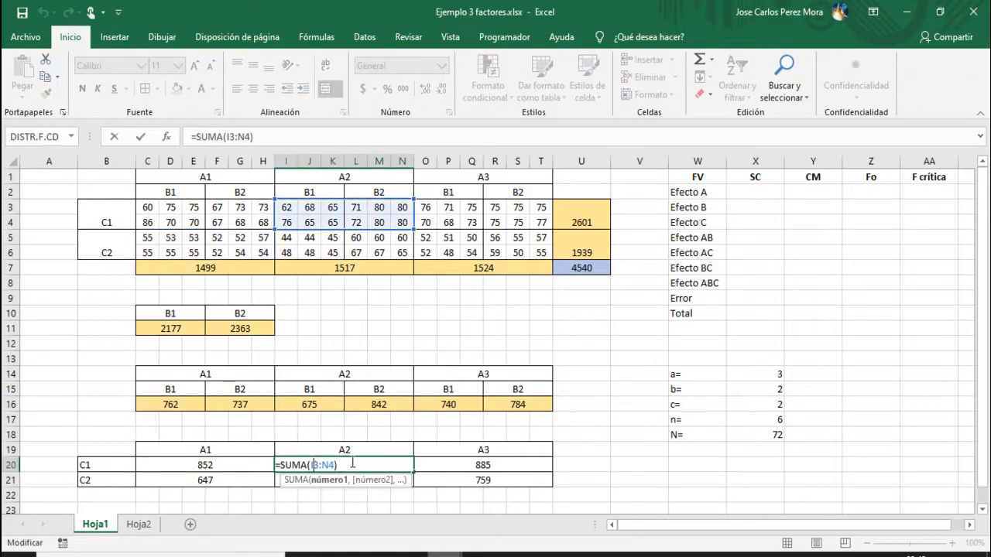
{"action": "key", "text": "Delete"}
{"action": "key", "text": "Delete"}
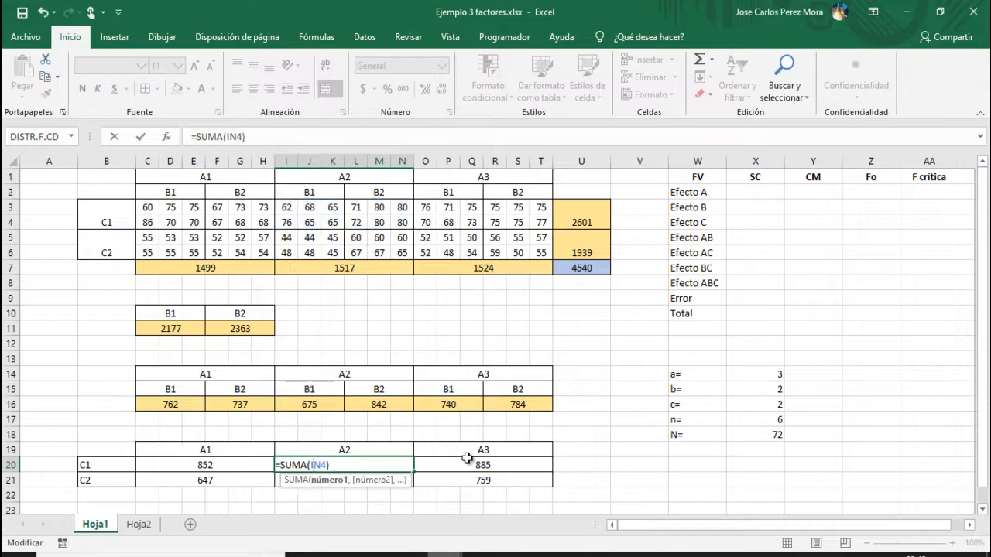
{"action": "key", "text": "Escape"}
{"action": "double_click", "coordinate": [480, 464]}
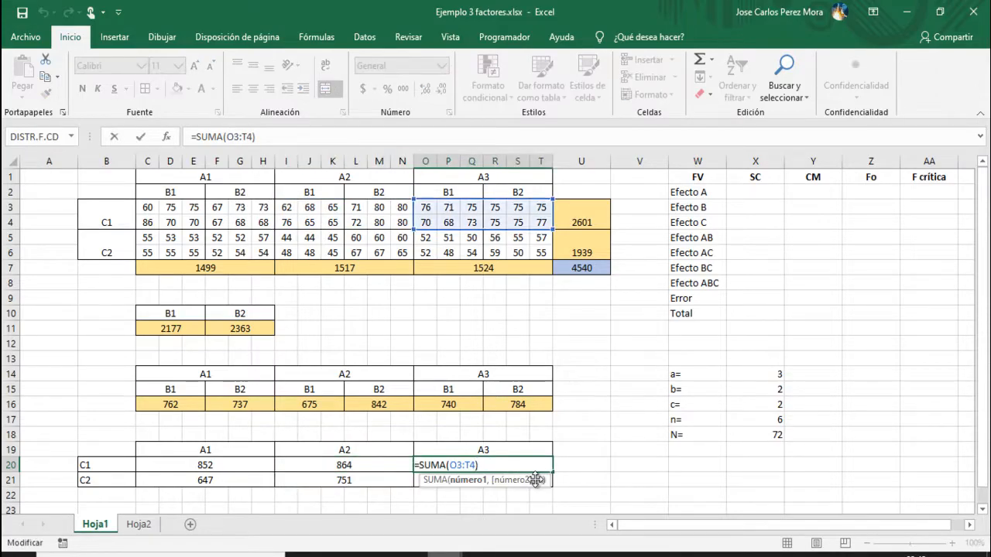
{"action": "key", "text": "Escape"}
Step: Extend the C21 formula across the C2 row to T21 and apply the light gold fill to the AC totals C20:T21
{"action": "left_click", "coordinate": [256, 482]}
{"action": "left_click_drag", "start_coordinate": [276, 487], "coordinate": [467, 490]}
{"action": "left_click", "coordinate": [410, 480]}
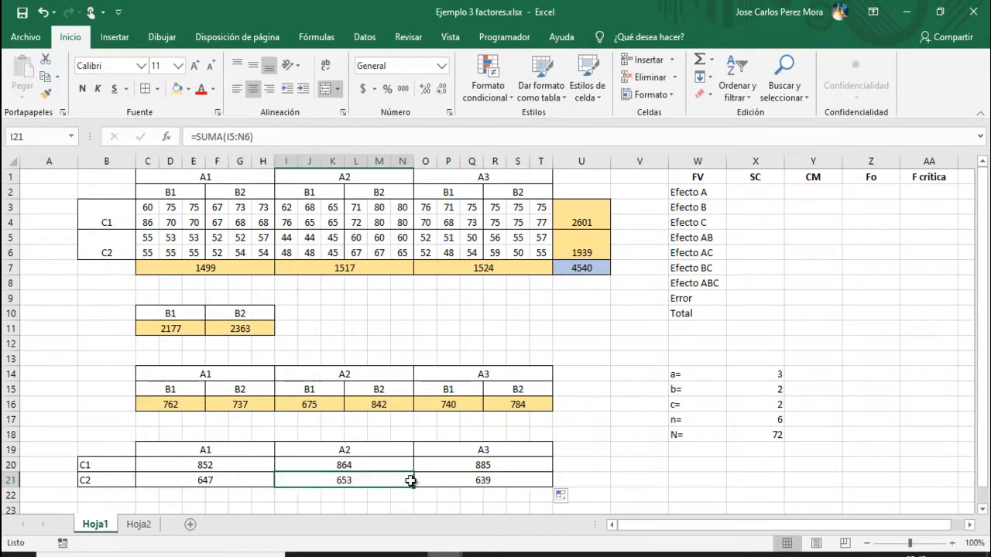
{"action": "left_click_drag", "start_coordinate": [261, 462], "coordinate": [460, 478]}
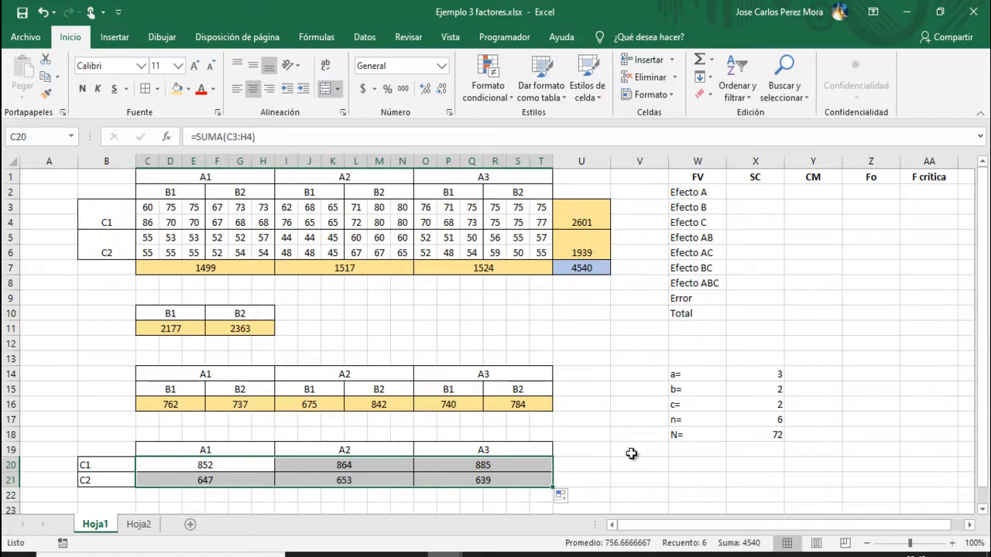
{"action": "left_click", "coordinate": [177, 88]}
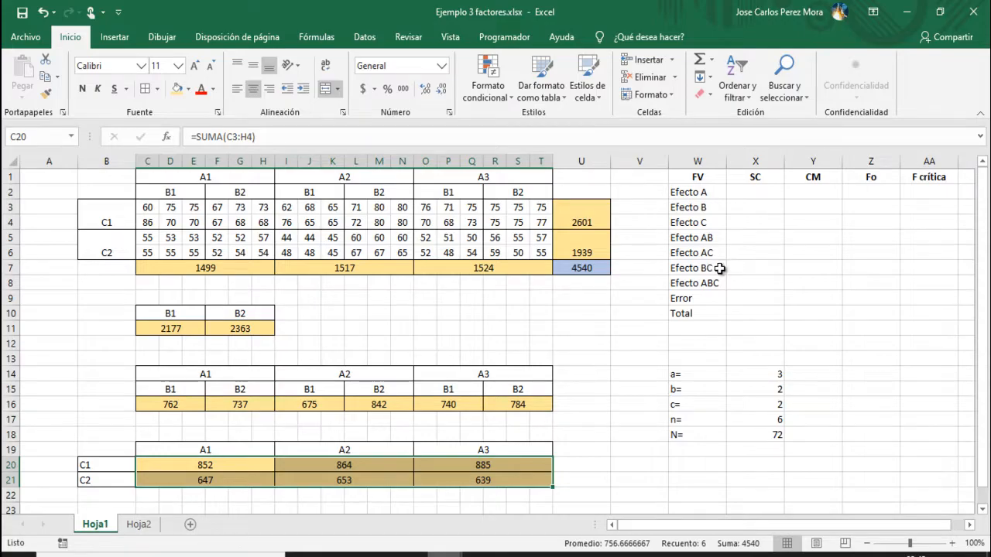
Step: Copy the B1 and B2 headers from C2:H2 to C24 to start the BC interaction table
{"action": "scroll", "coordinate": [271, 349], "scroll_direction": "down", "scroll_amount": 2}
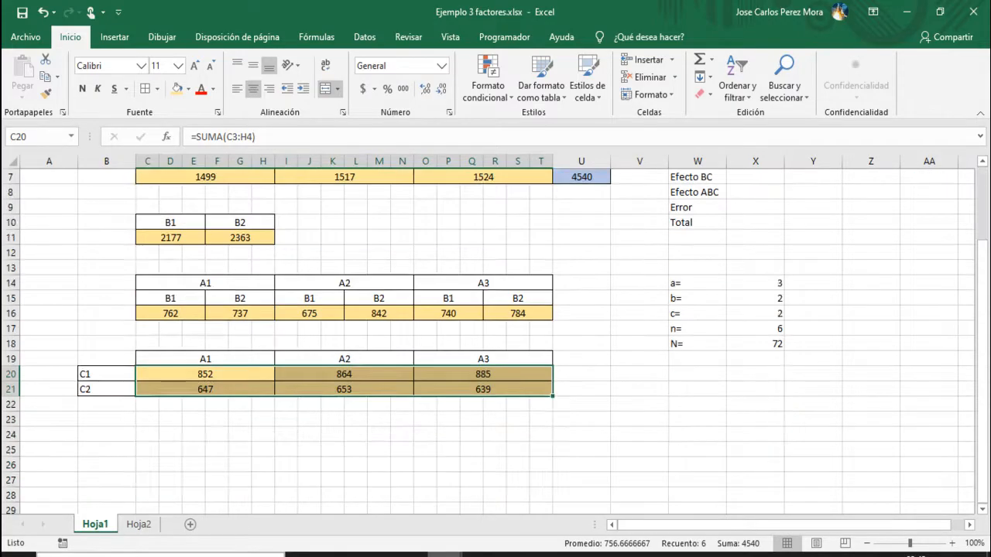
{"action": "scroll", "coordinate": [199, 420], "scroll_direction": "up", "scroll_amount": 2}
{"action": "left_click_drag", "start_coordinate": [188, 186], "coordinate": [263, 195]}
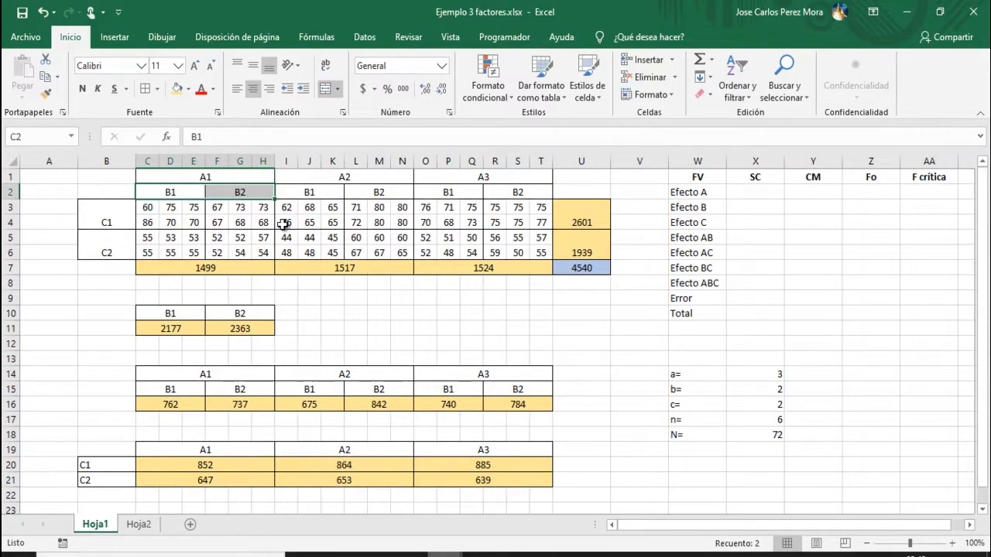
{"action": "key", "text": "ctrl+c"}
{"action": "scroll", "coordinate": [270, 309], "scroll_direction": "down", "scroll_amount": 4}
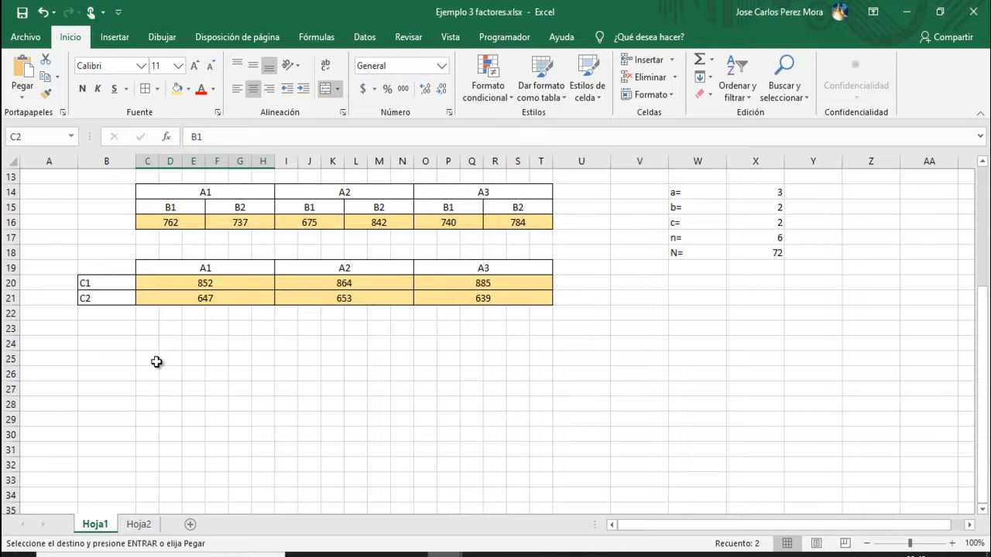
{"action": "left_click", "coordinate": [154, 344]}
{"action": "key", "text": "ctrl+v"}
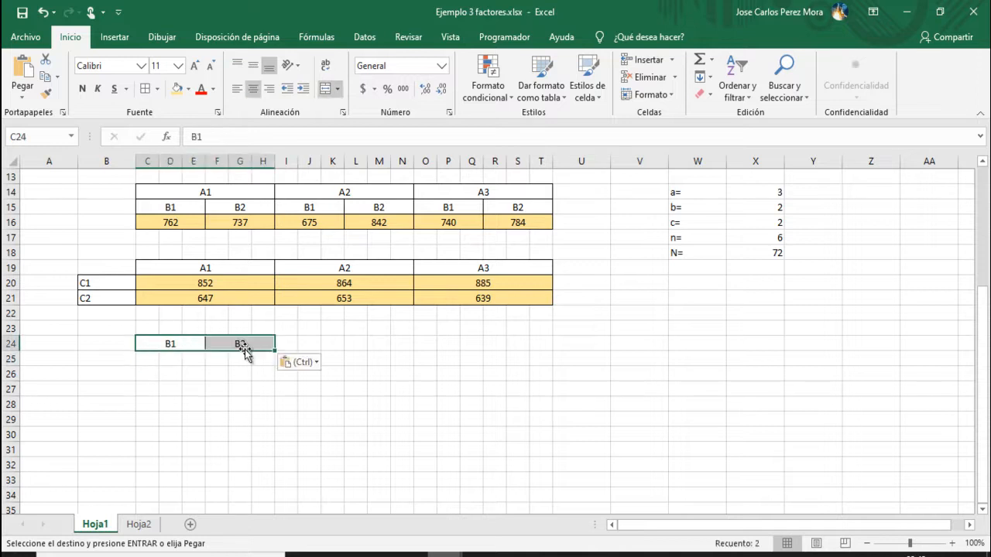
Step: Copy the C1 and C2 row labels from B20:B21 to B25:B26
{"action": "left_click", "coordinate": [131, 358]}
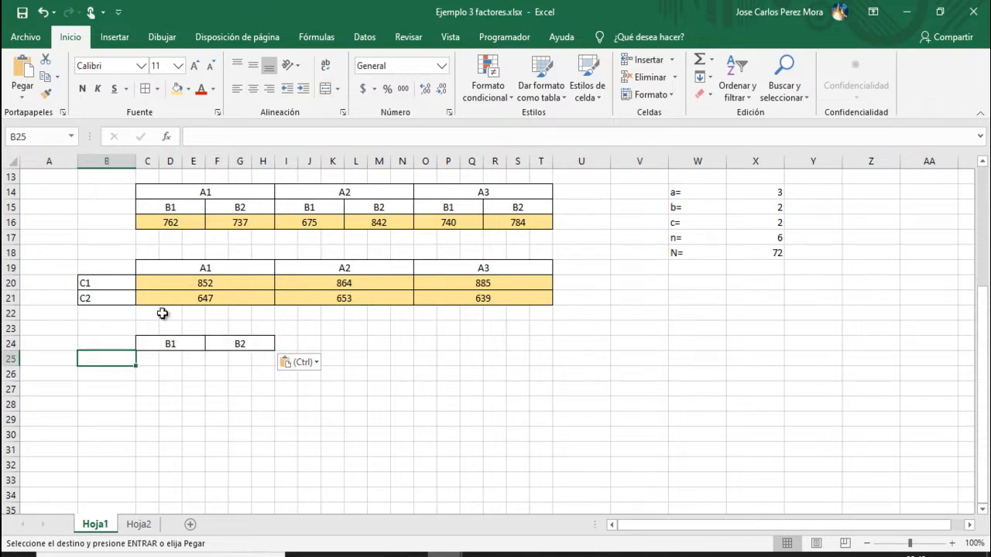
{"action": "left_click_drag", "start_coordinate": [112, 283], "coordinate": [103, 297]}
{"action": "key", "text": "ctrl+c"}
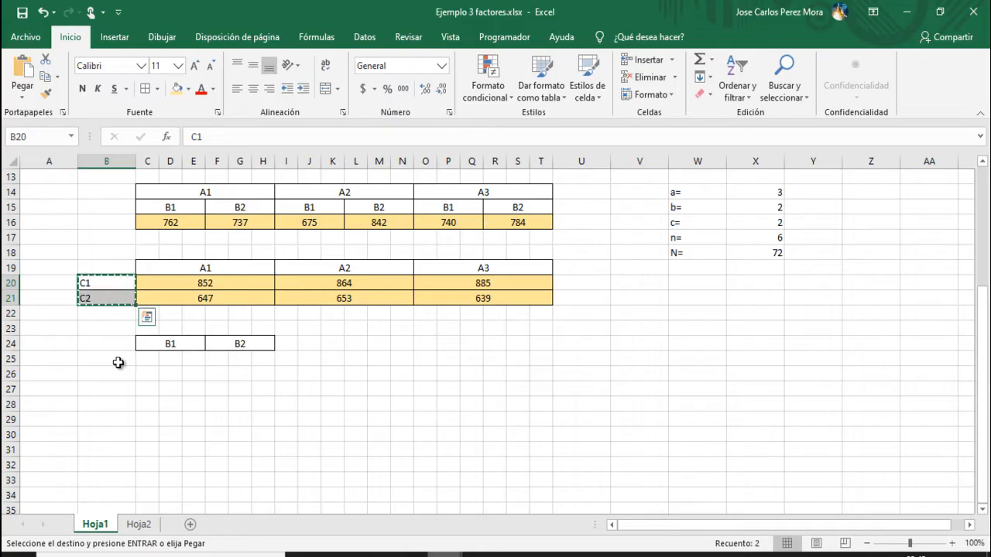
{"action": "left_click", "coordinate": [117, 360]}
{"action": "key", "text": "ctrl+v"}
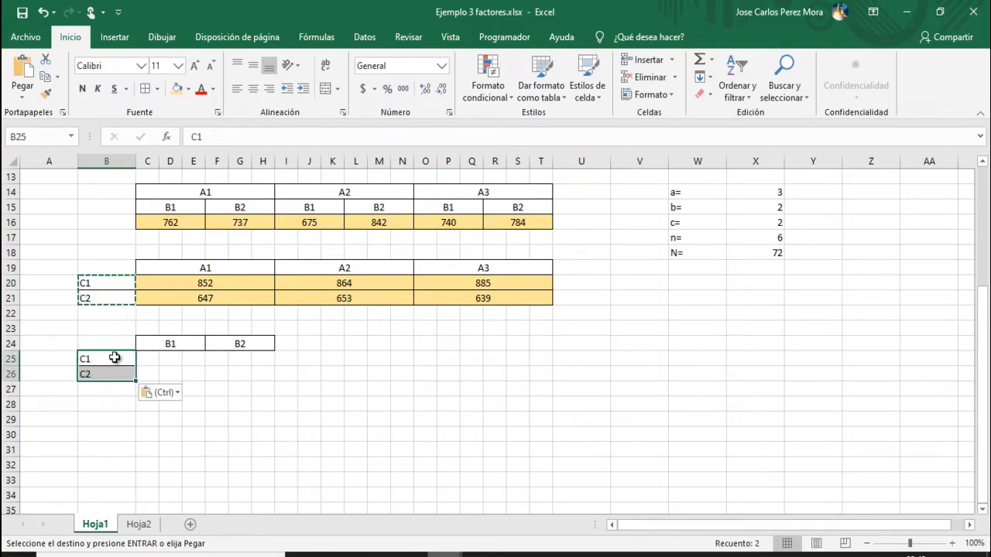
Step: Merge and center C25:E25 under the B1 header and copy its format to C26:H26
{"action": "left_click_drag", "start_coordinate": [148, 360], "coordinate": [195, 359]}
{"action": "left_click", "coordinate": [47, 92]}
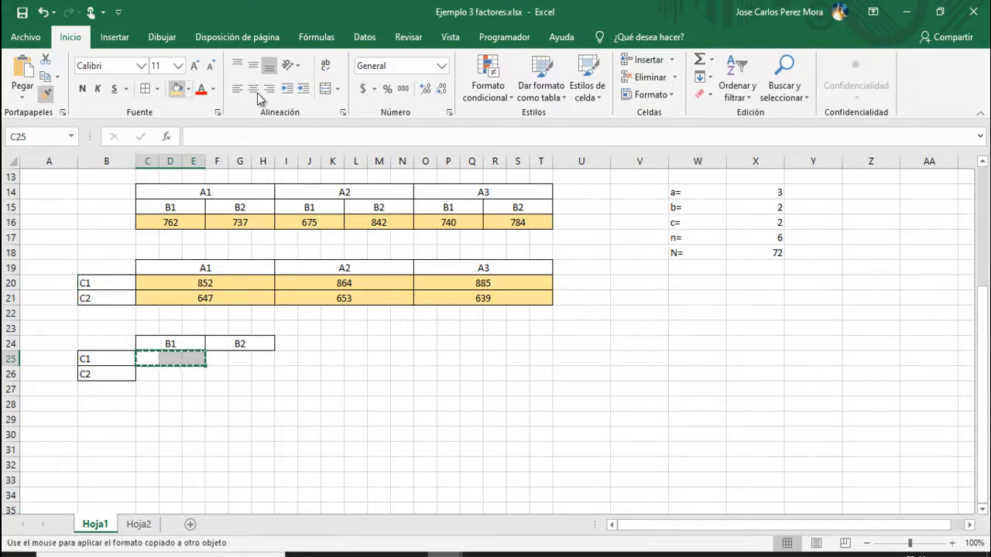
{"action": "left_click", "coordinate": [325, 93]}
{"action": "left_click", "coordinate": [47, 93]}
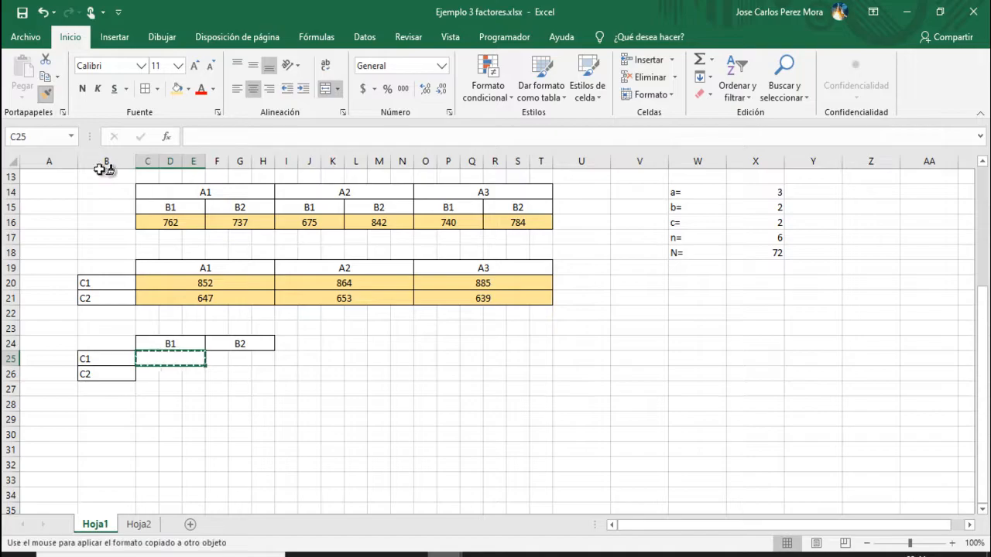
{"action": "left_click_drag", "start_coordinate": [150, 371], "coordinate": [263, 378]}
Step: Copy the format of C25 to F25:H25 and add all borders to the BC table range B25:H26
{"action": "left_click", "coordinate": [193, 362]}
{"action": "left_click", "coordinate": [47, 93]}
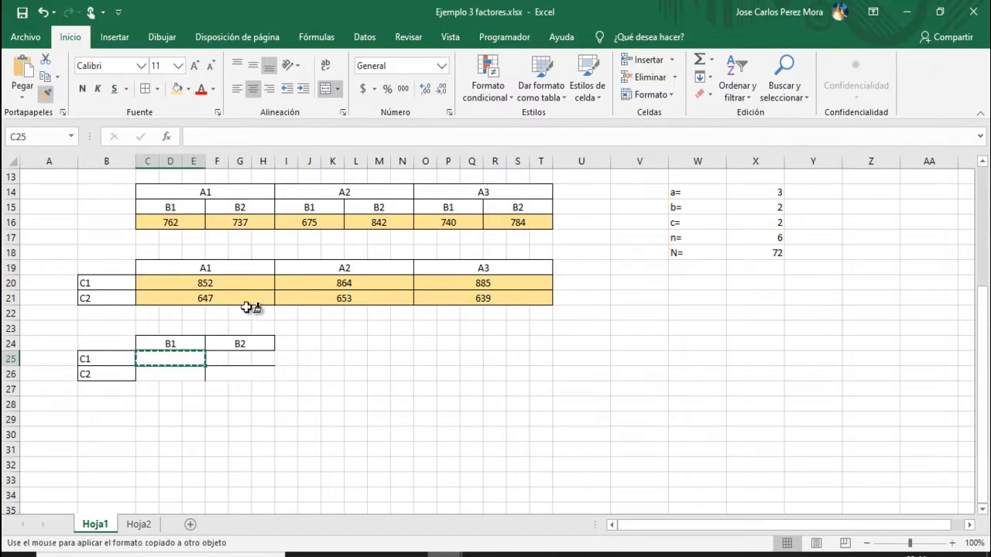
{"action": "left_click", "coordinate": [223, 354]}
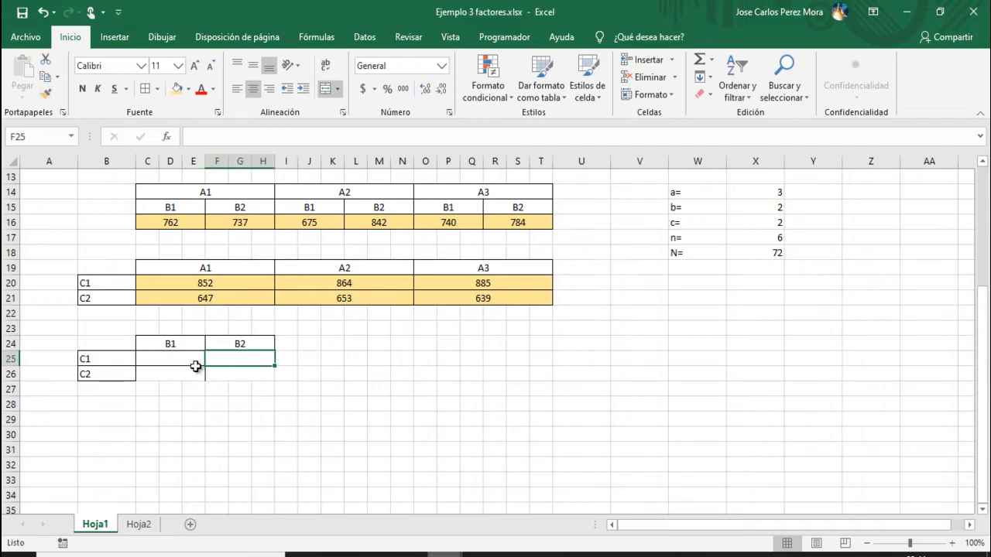
{"action": "left_click_drag", "start_coordinate": [132, 366], "coordinate": [263, 375]}
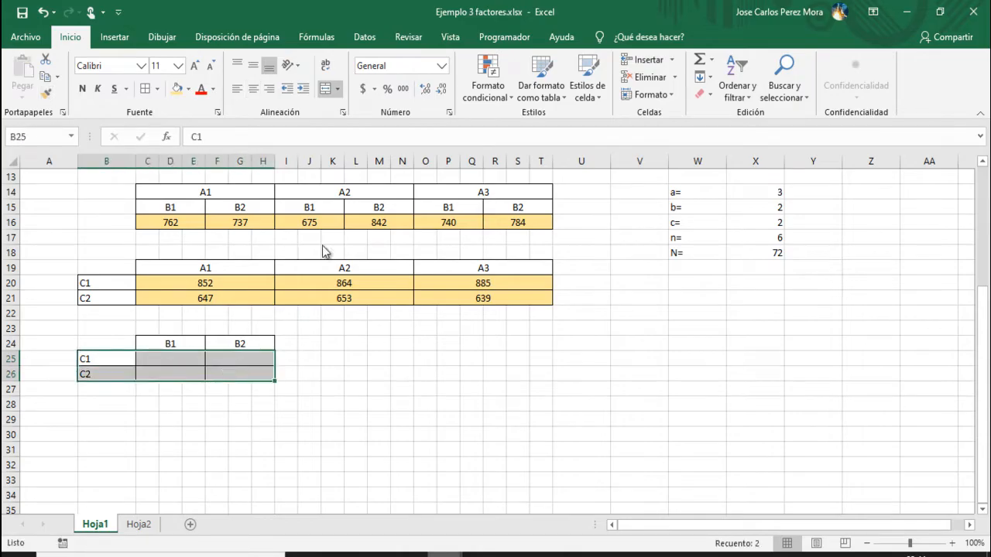
Step: Fill C25 with the B1–C1 total, summing the ranges C3:E4, I3:K4 and O3:Q4
{"action": "left_click", "coordinate": [201, 354]}
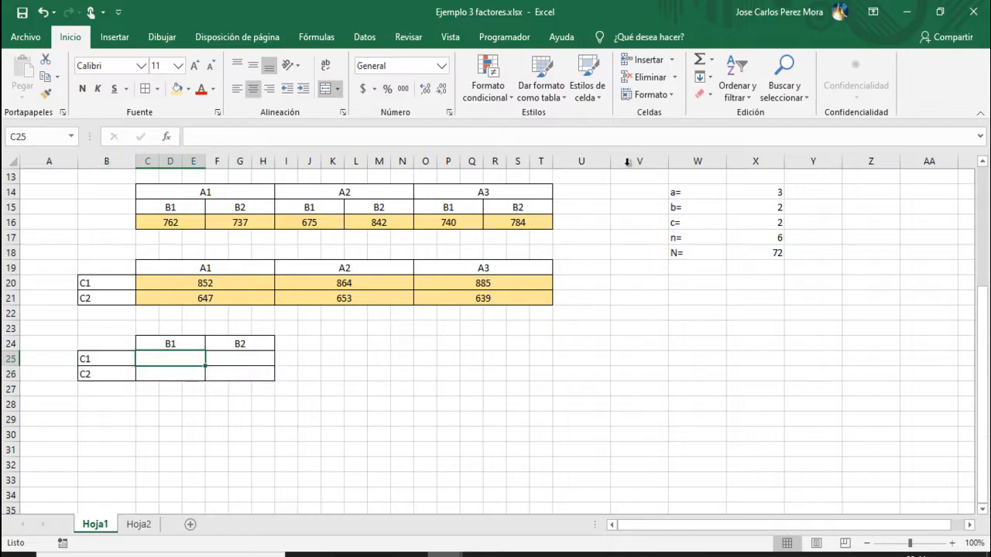
{"action": "left_click", "coordinate": [698, 59]}
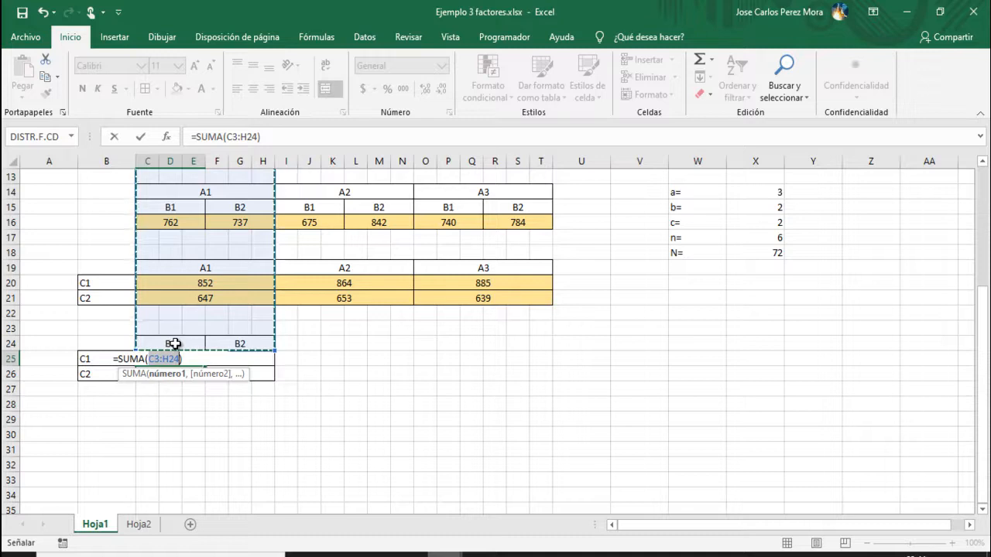
{"action": "scroll", "coordinate": [194, 325], "scroll_direction": "up", "scroll_amount": 4}
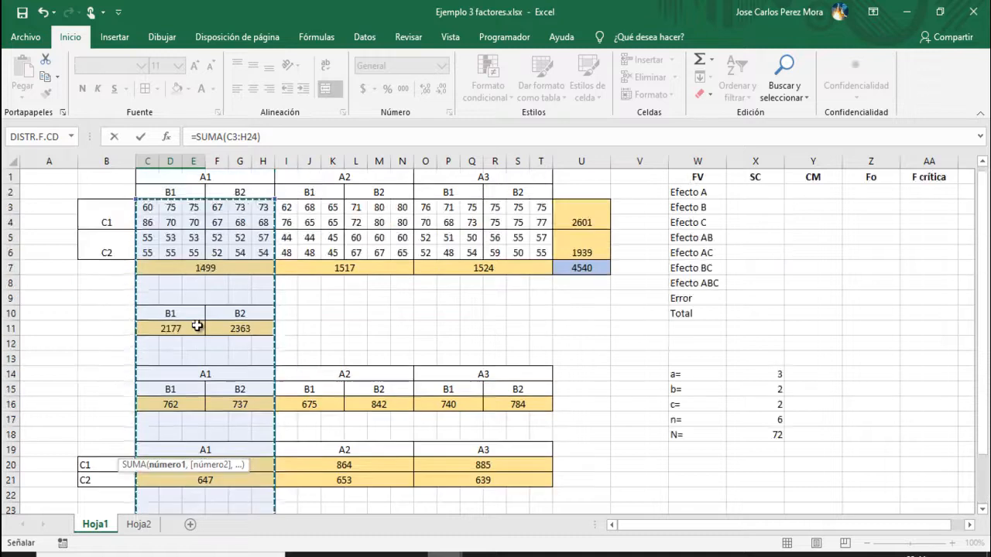
{"action": "left_click_drag", "start_coordinate": [147, 206], "coordinate": [191, 223]}
{"action": "left_click_drag", "start_coordinate": [286, 206], "coordinate": [327, 222]}
{"action": "left_click", "coordinate": [425, 206], "text": "ctrl"}
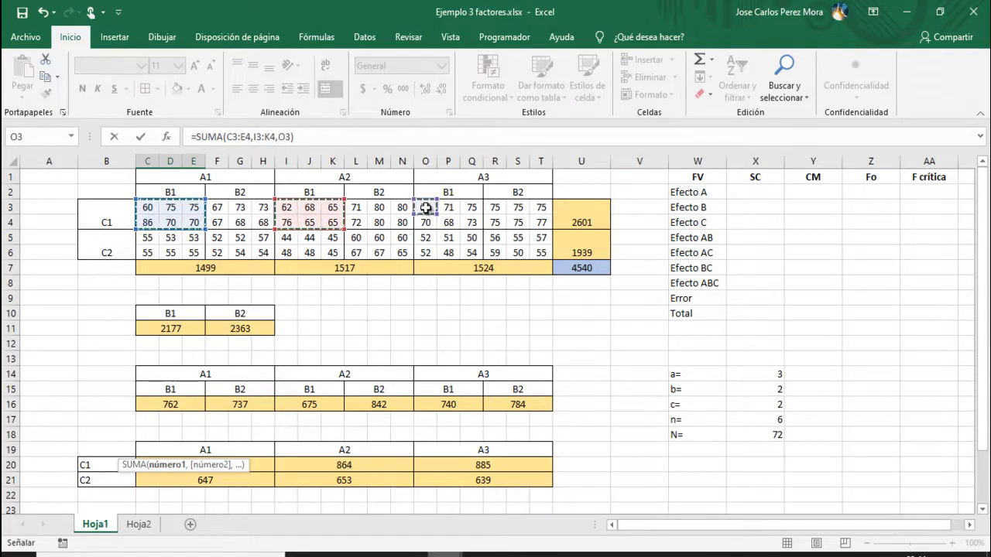
{"action": "left_click_drag", "start_coordinate": [425, 208], "coordinate": [469, 219]}
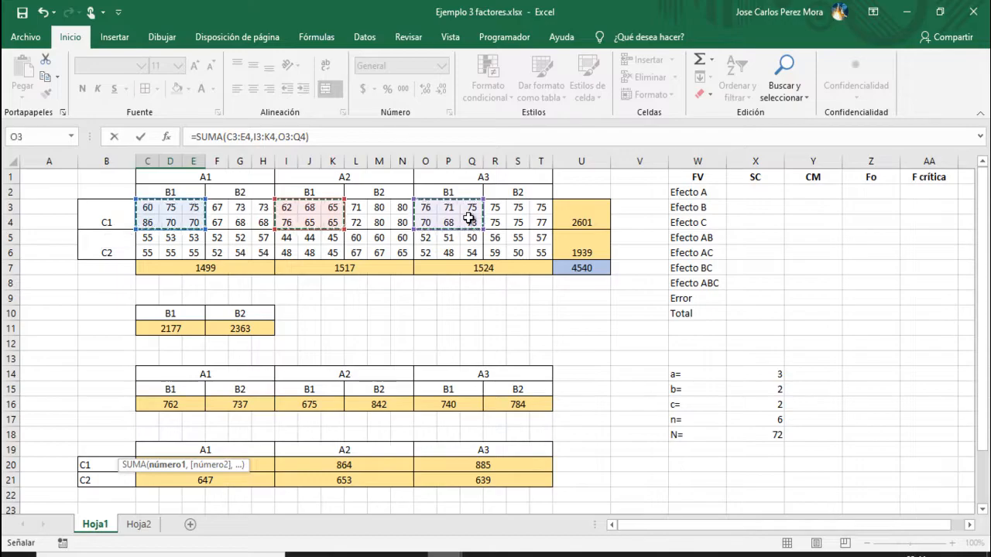
{"action": "key", "text": "Return"}
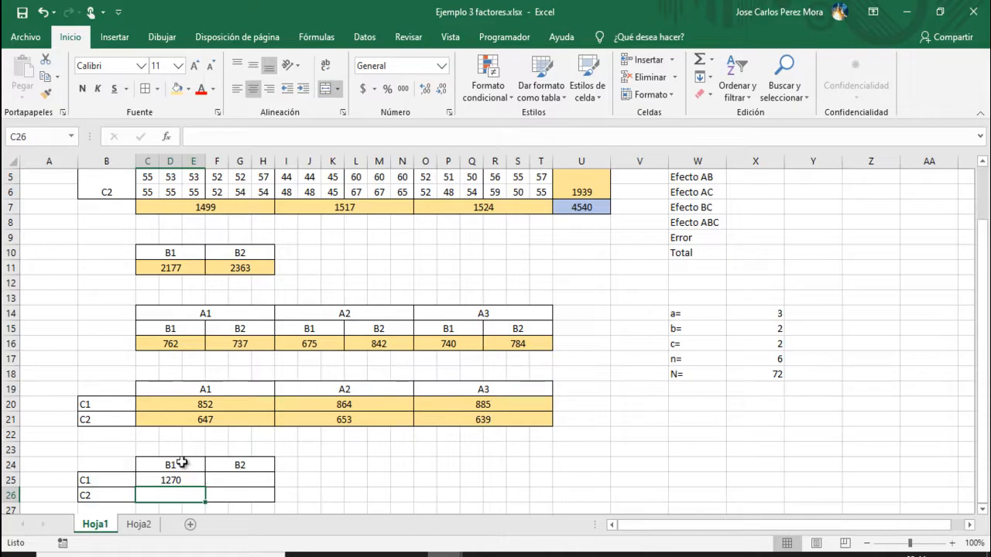
Step: Fill C26 with the B1–C2 total, summing the ranges C5:E6, I5:K6 and O5:Q6
{"action": "left_click", "coordinate": [699, 59]}
{"action": "scroll", "coordinate": [226, 267], "scroll_direction": "up", "scroll_amount": 2}
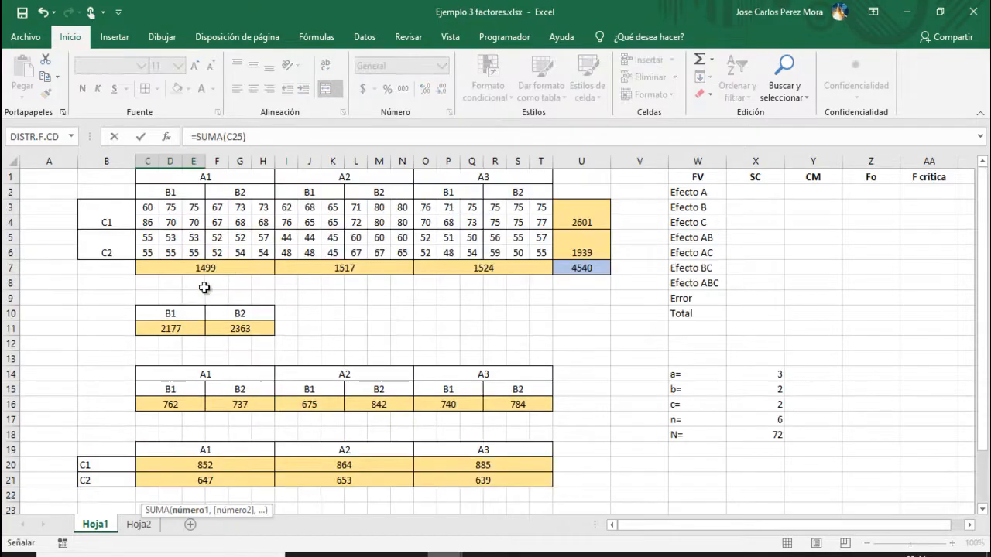
{"action": "left_click_drag", "start_coordinate": [151, 241], "coordinate": [193, 253]}
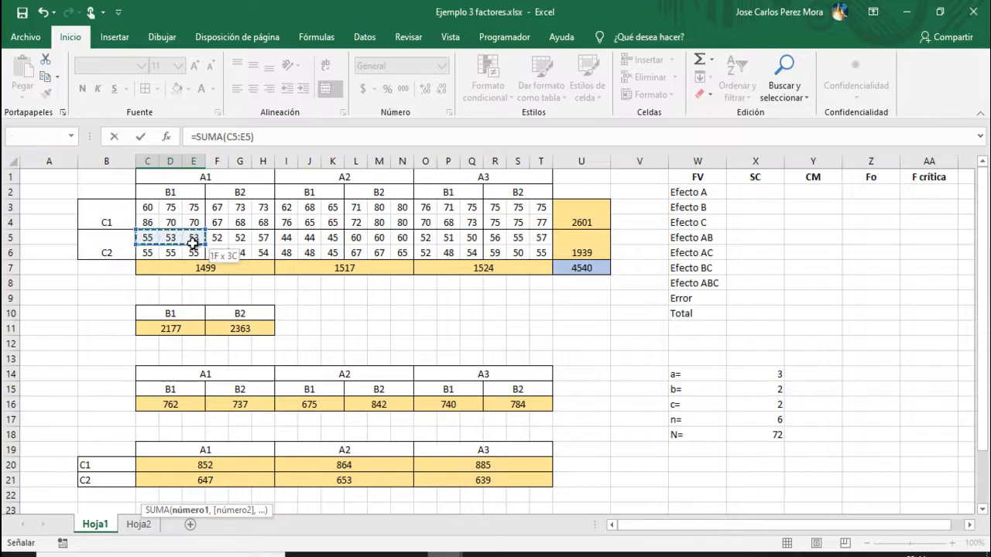
{"action": "left_click_drag", "start_coordinate": [298, 239], "coordinate": [333, 252]}
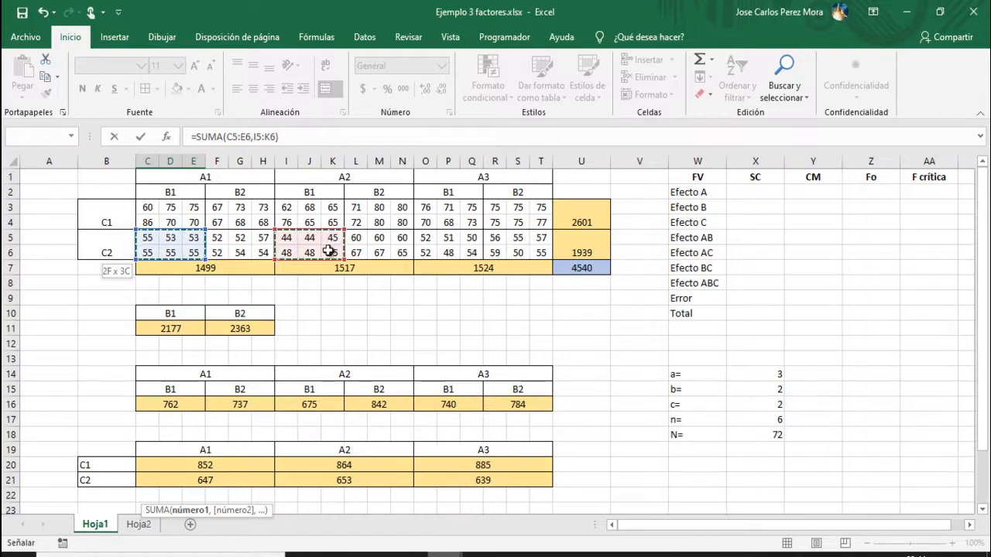
{"action": "left_click_drag", "start_coordinate": [428, 242], "coordinate": [467, 254]}
{"action": "key", "text": "Return"}
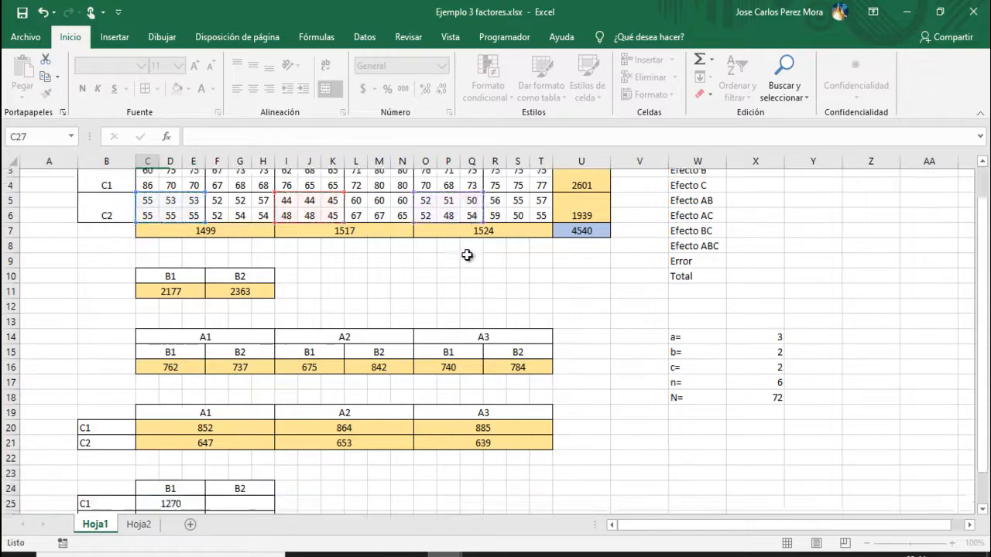
Step: Fill F25 with the B2–C1 total, summing the ranges F3:H4, L3:N4 and R3:T4
{"action": "left_click", "coordinate": [251, 463]}
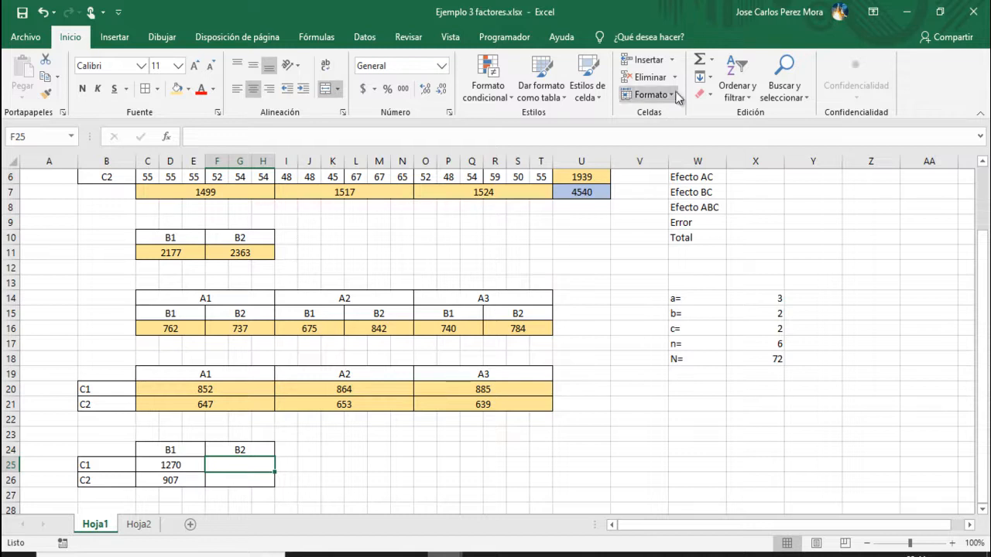
{"action": "type", "text": "=SUMA("}
{"action": "left_click", "coordinate": [240, 329]}
{"action": "scroll", "coordinate": [232, 248], "scroll_direction": "up", "scroll_amount": 2}
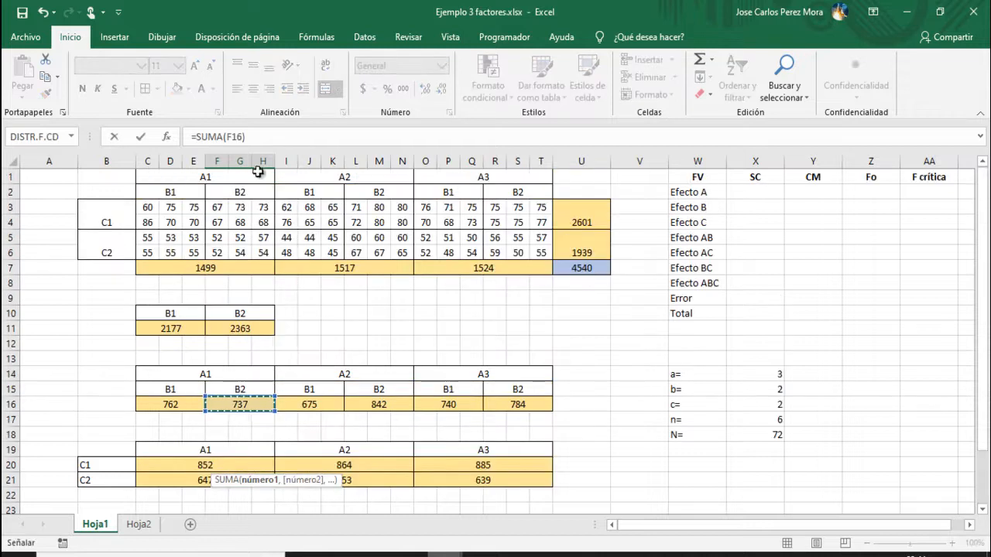
{"action": "left_click_drag", "start_coordinate": [216, 209], "coordinate": [260, 223]}
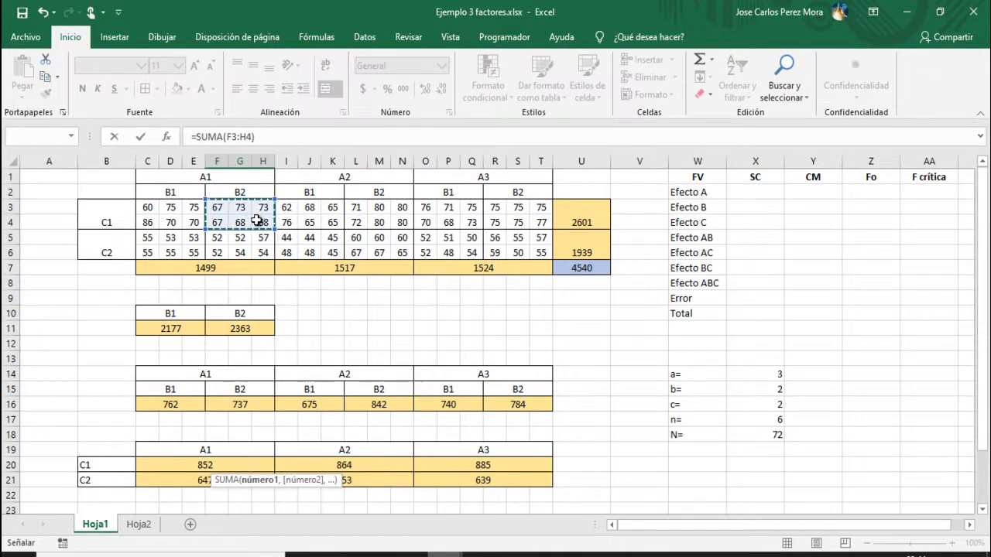
{"action": "type", "text": ","}
{"action": "left_click_drag", "start_coordinate": [354, 207], "coordinate": [399, 223]}
{"action": "type", "text": ","}
{"action": "left_click_drag", "start_coordinate": [494, 207], "coordinate": [541, 225]}
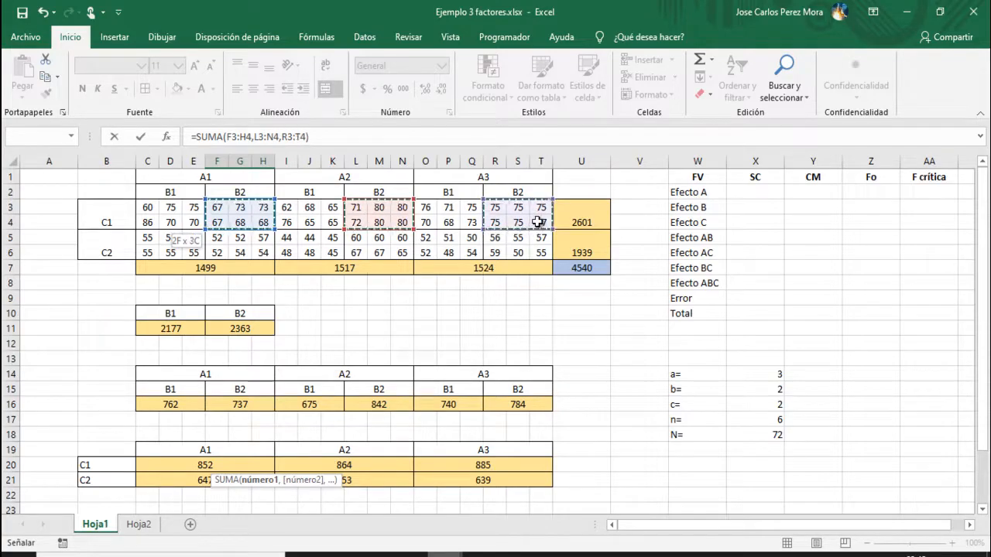
{"action": "key", "text": "Return"}
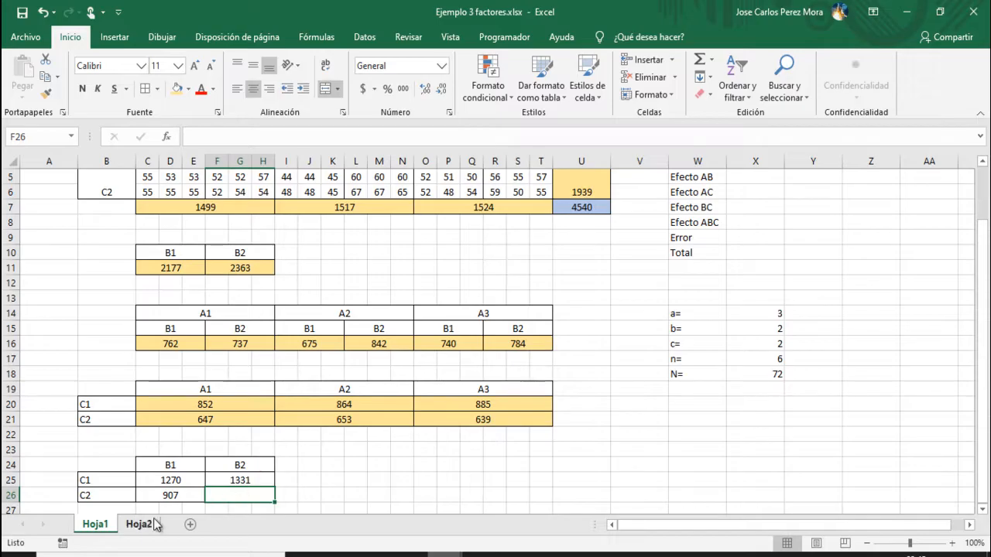
Step: Fill F26 with the B2–C2 total, summing F5:H6, L5:N6 and R5:T6, and shade the BC totals C25:H26 light gold
{"action": "left_click", "coordinate": [709, 68]}
{"action": "scroll", "coordinate": [194, 252], "scroll_direction": "up", "scroll_amount": 2}
{"action": "left_click_drag", "start_coordinate": [209, 245], "coordinate": [268, 246]}
{"action": "left_click_drag", "start_coordinate": [352, 240], "coordinate": [408, 256]}
{"action": "left_click_drag", "start_coordinate": [494, 238], "coordinate": [535, 247]}
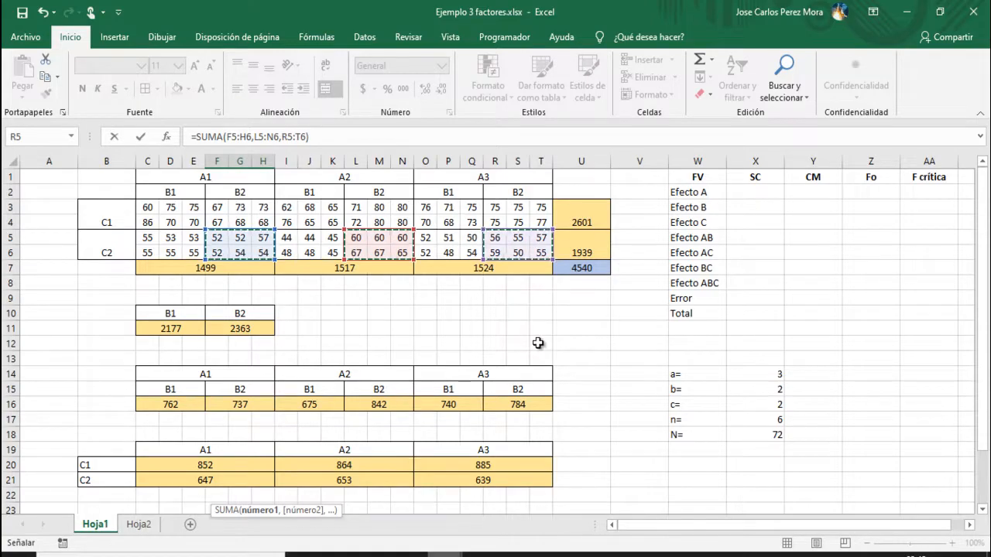
{"action": "key", "text": "Return"}
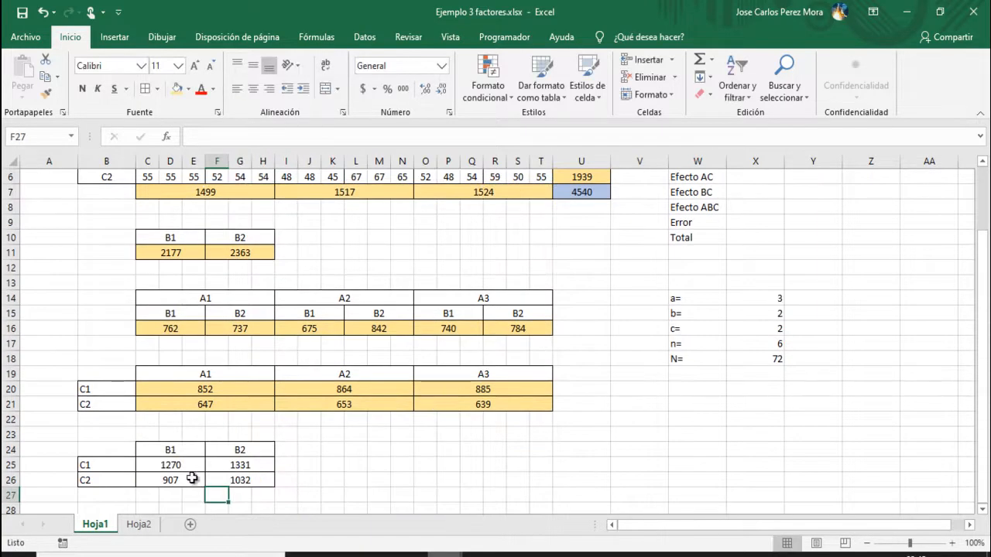
{"action": "left_click_drag", "start_coordinate": [190, 468], "coordinate": [213, 475]}
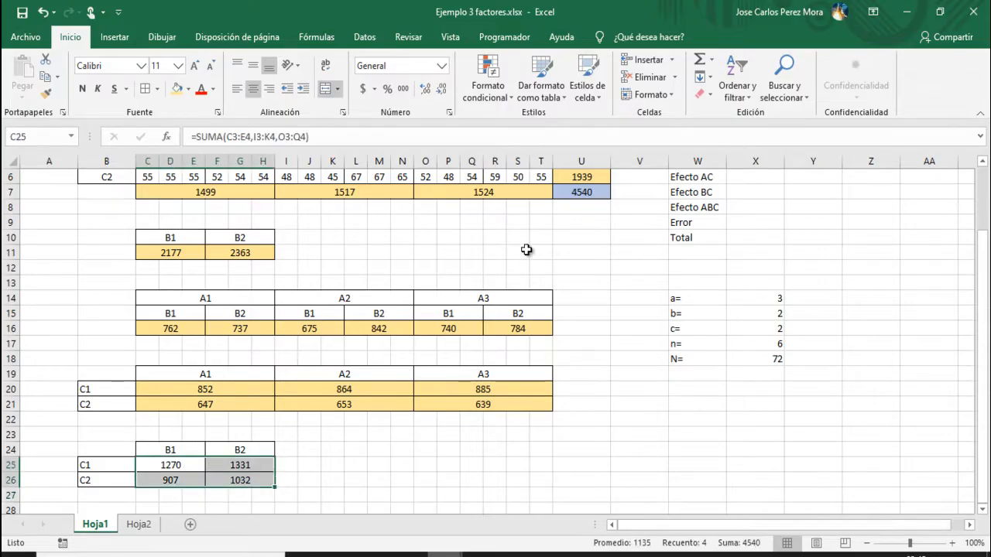
{"action": "left_click", "coordinate": [177, 88]}
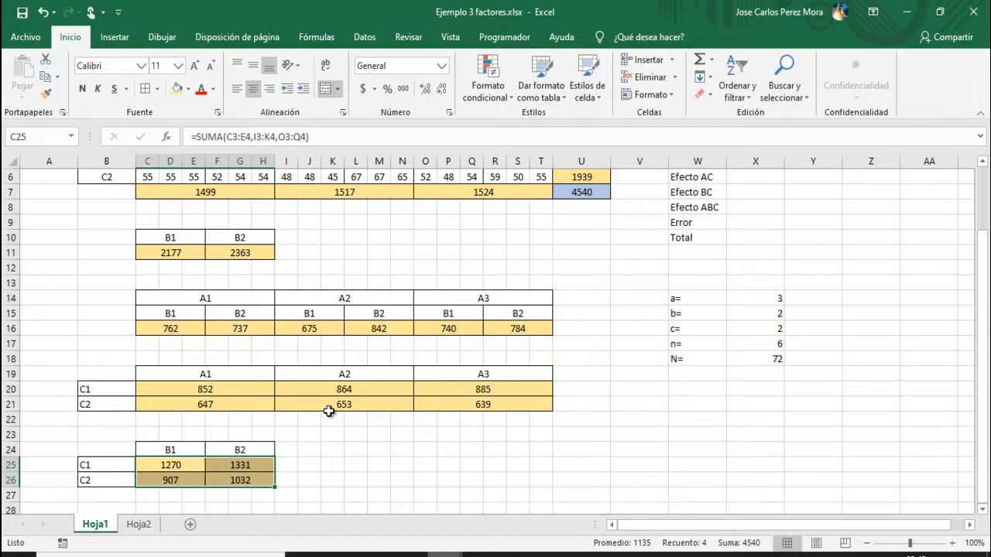
Step: Copy the data table B1:T6 to B29 and clear the copied observations in C31:T34
{"action": "scroll", "coordinate": [329, 411], "scroll_direction": "up", "scroll_amount": 2}
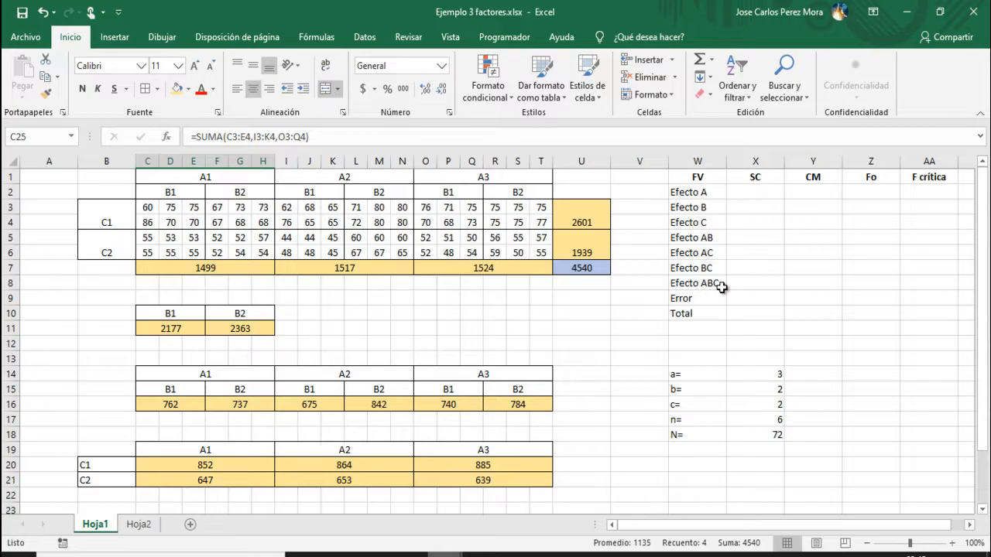
{"action": "left_click_drag", "start_coordinate": [107, 178], "coordinate": [546, 256]}
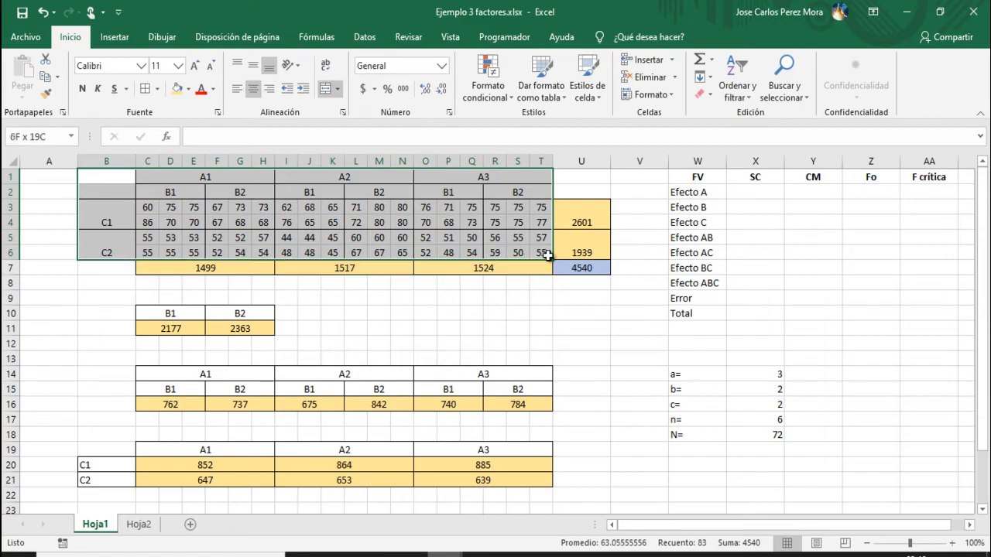
{"action": "key", "text": "ctrl+c"}
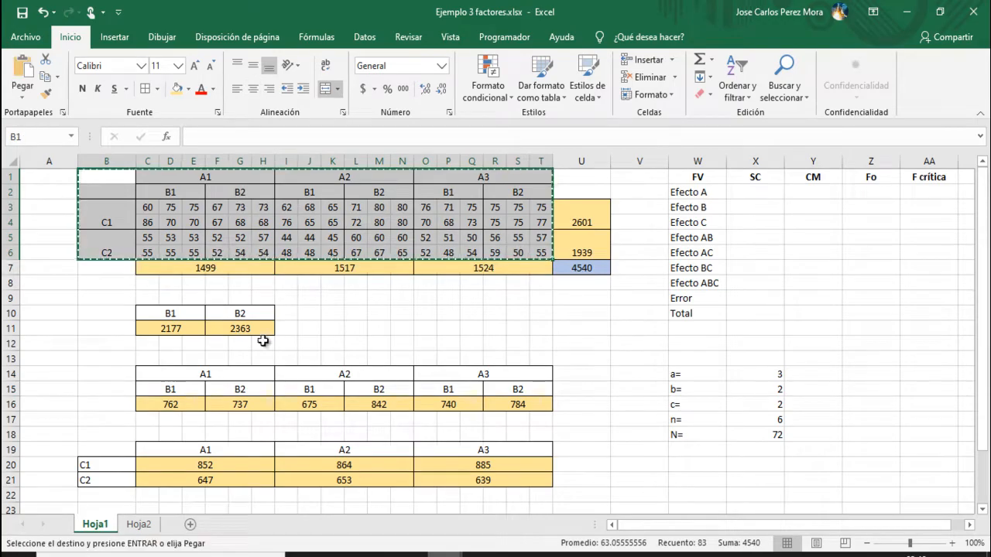
{"action": "scroll", "coordinate": [262, 339], "scroll_direction": "down", "scroll_amount": 6}
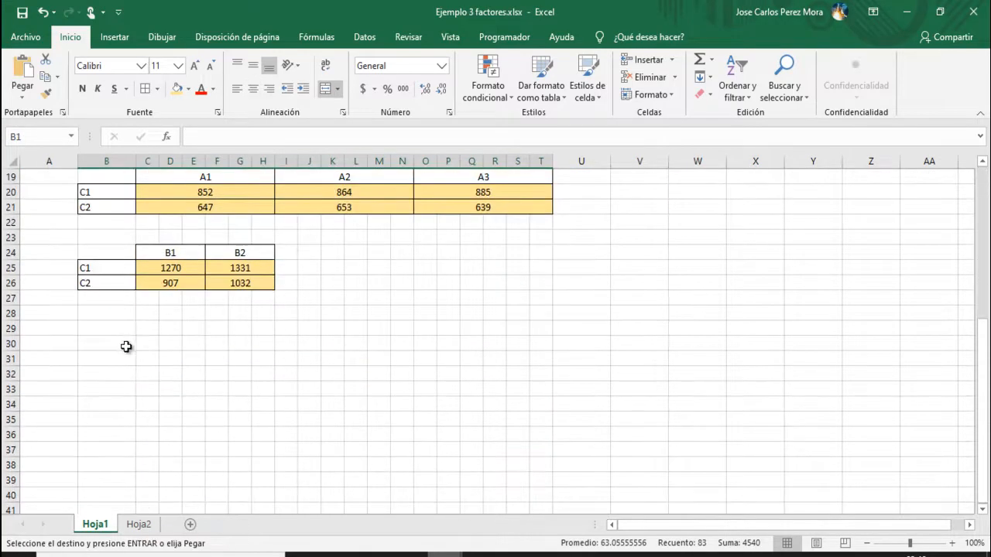
{"action": "scroll", "coordinate": [128, 349], "scroll_direction": "up", "scroll_amount": 6}
{"action": "scroll", "coordinate": [126, 348], "scroll_direction": "down", "scroll_amount": 2}
{"action": "scroll", "coordinate": [125, 349], "scroll_direction": "down", "scroll_amount": 6}
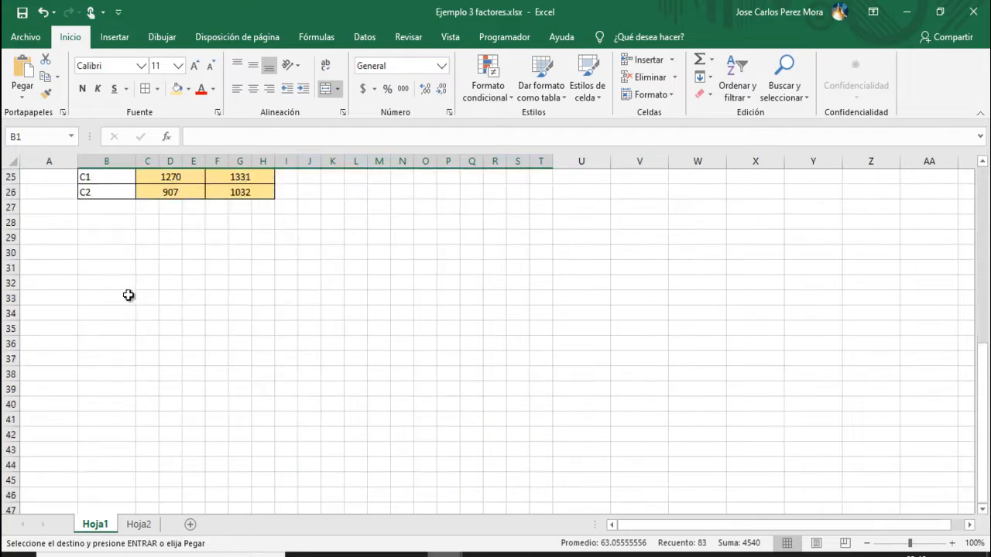
{"action": "left_click", "coordinate": [122, 238]}
{"action": "key", "text": "ctrl+v"}
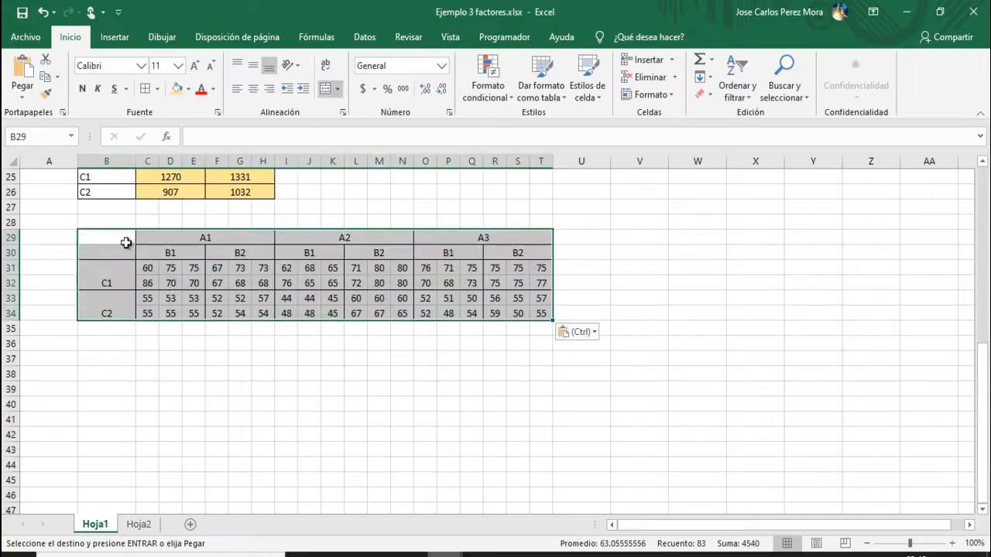
{"action": "left_click_drag", "start_coordinate": [149, 271], "coordinate": [526, 321]}
{"action": "key", "text": "Delete"}
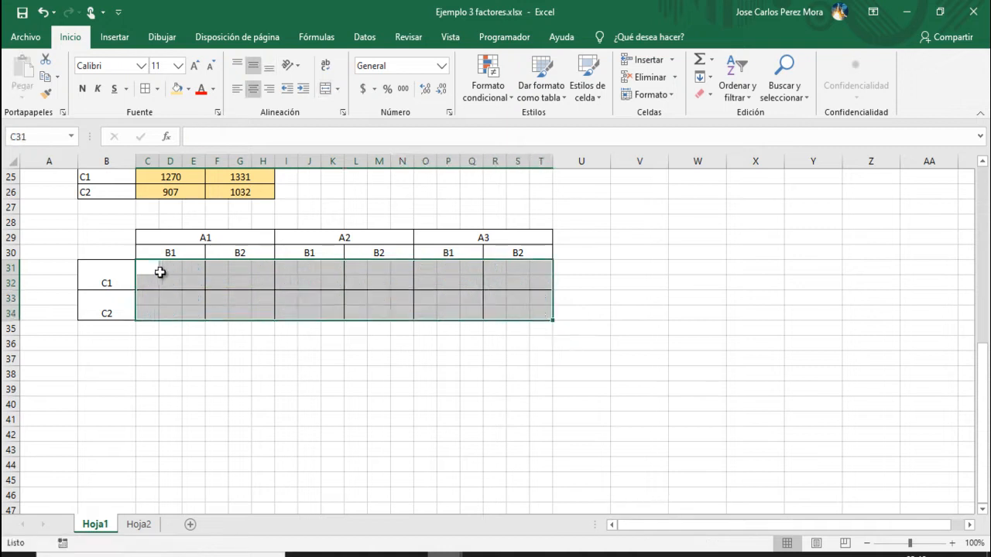
Step: Merge and center C31:E32, and copy that format to F31:T34 and C33:E34 so each treatment has one cell
{"action": "left_click_drag", "start_coordinate": [149, 268], "coordinate": [197, 280]}
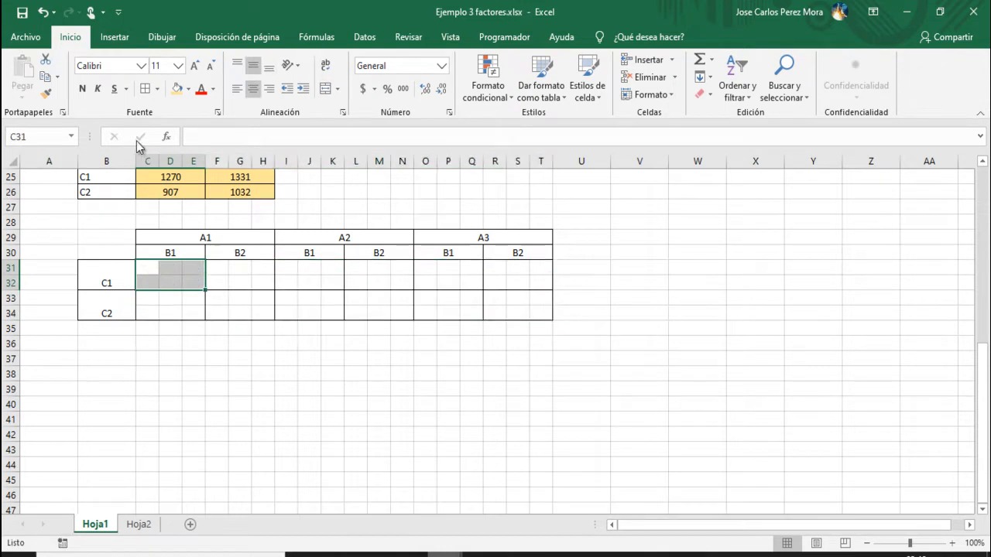
{"action": "left_click", "coordinate": [325, 92]}
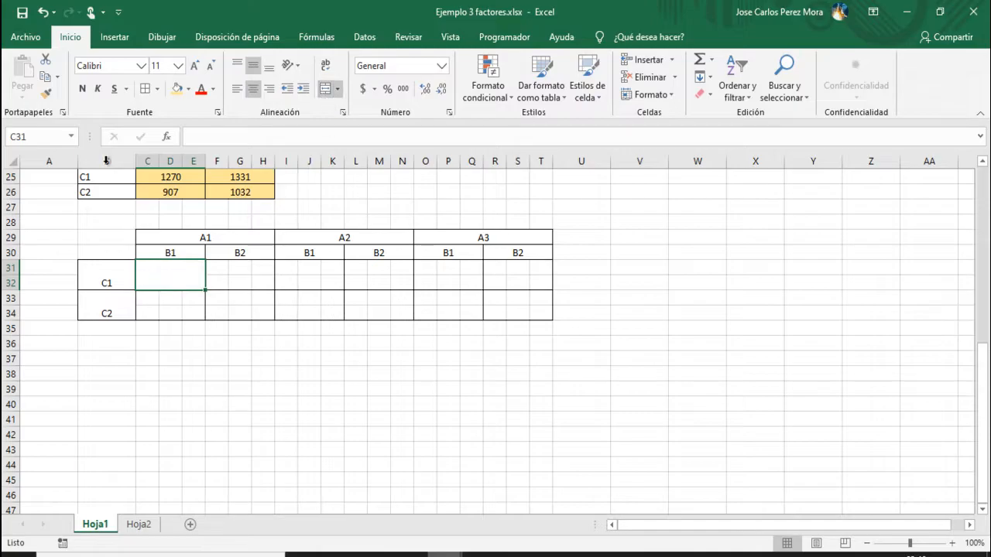
{"action": "left_click", "coordinate": [46, 94]}
{"action": "mouse_move", "coordinate": [219, 267]}
{"action": "left_mouse_down"}
{"action": "mouse_move", "coordinate": [541, 302]}
{"action": "mouse_move", "coordinate": [544, 285]}
{"action": "mouse_move", "coordinate": [544, 307]}
{"action": "mouse_move", "coordinate": [533, 312]}
{"action": "left_mouse_up"}
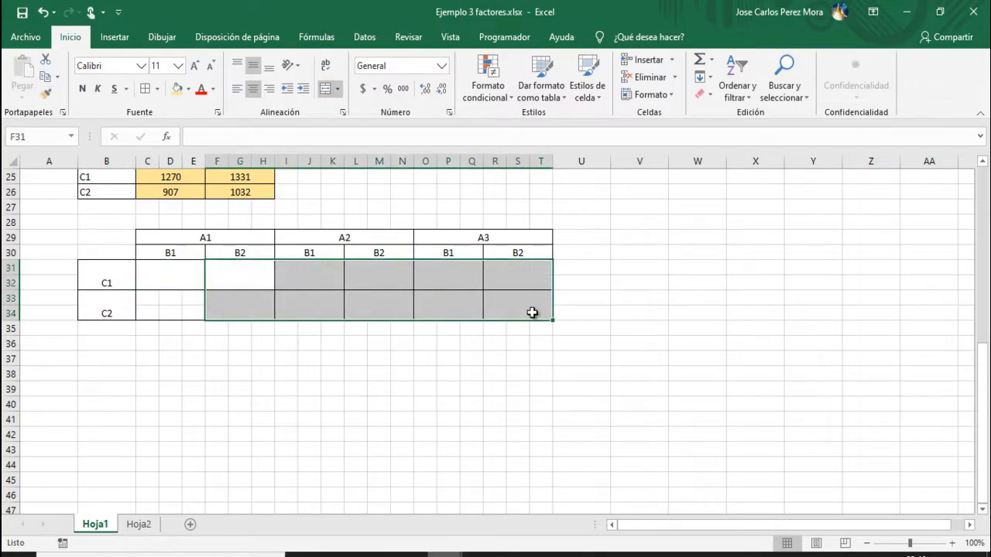
{"action": "left_click", "coordinate": [153, 276]}
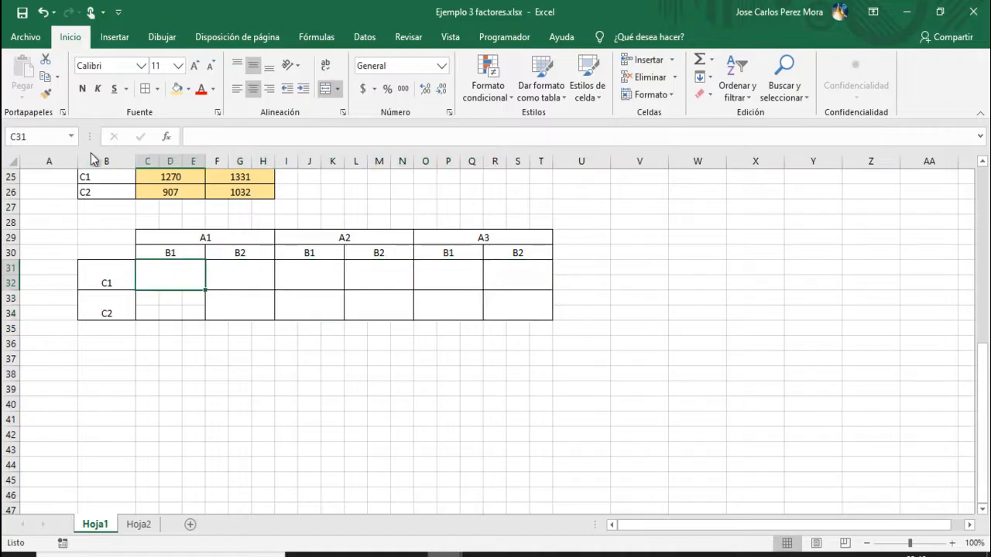
{"action": "left_click", "coordinate": [47, 94]}
{"action": "left_click", "coordinate": [170, 313]}
{"action": "left_click", "coordinate": [246, 348]}
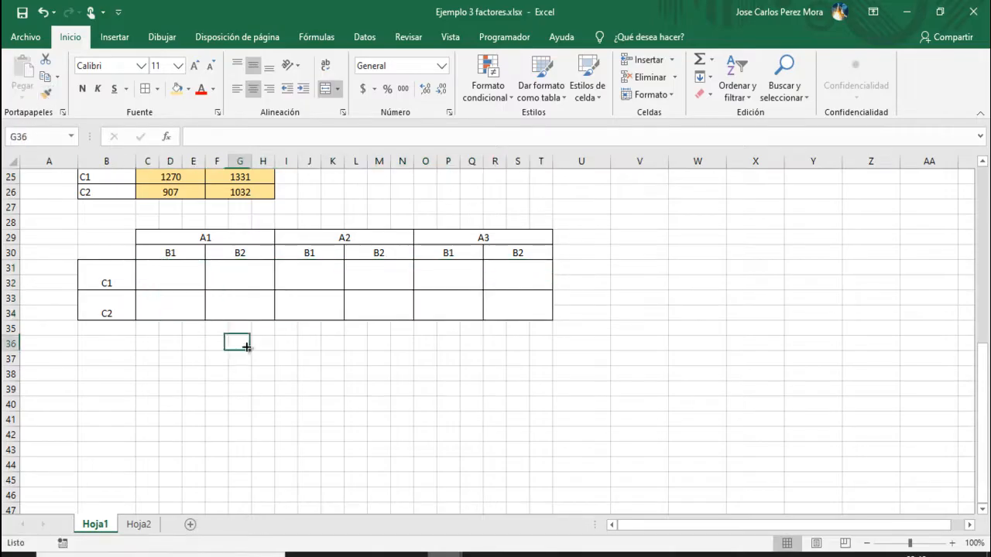
Step: Fill C31 with the A1–B1–C1 total, summing the range C3:E4
{"action": "left_click", "coordinate": [173, 284]}
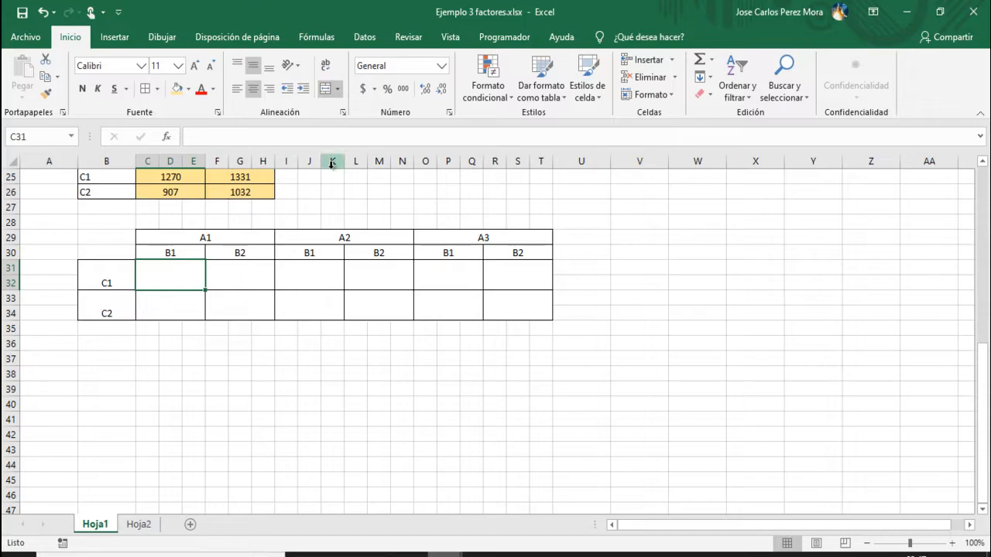
{"action": "left_click", "coordinate": [699, 62]}
{"action": "scroll", "coordinate": [301, 199], "scroll_direction": "up", "scroll_amount": 8}
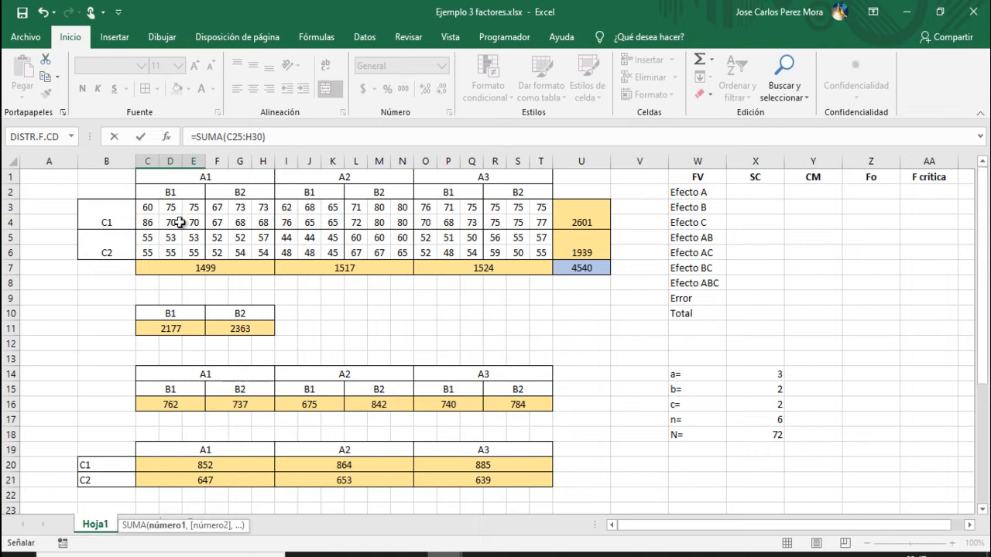
{"action": "left_click_drag", "start_coordinate": [147, 207], "coordinate": [195, 223]}
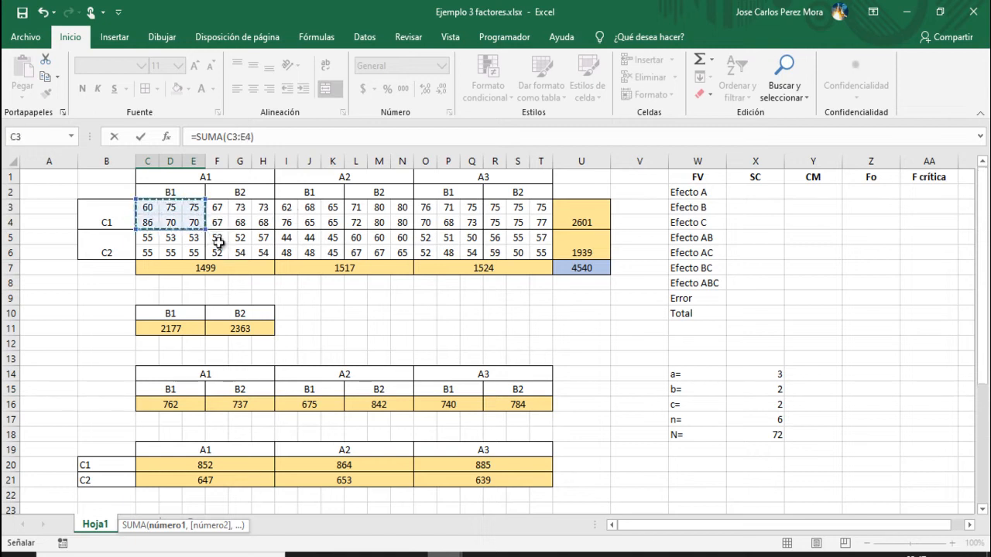
{"action": "key", "text": "Return"}
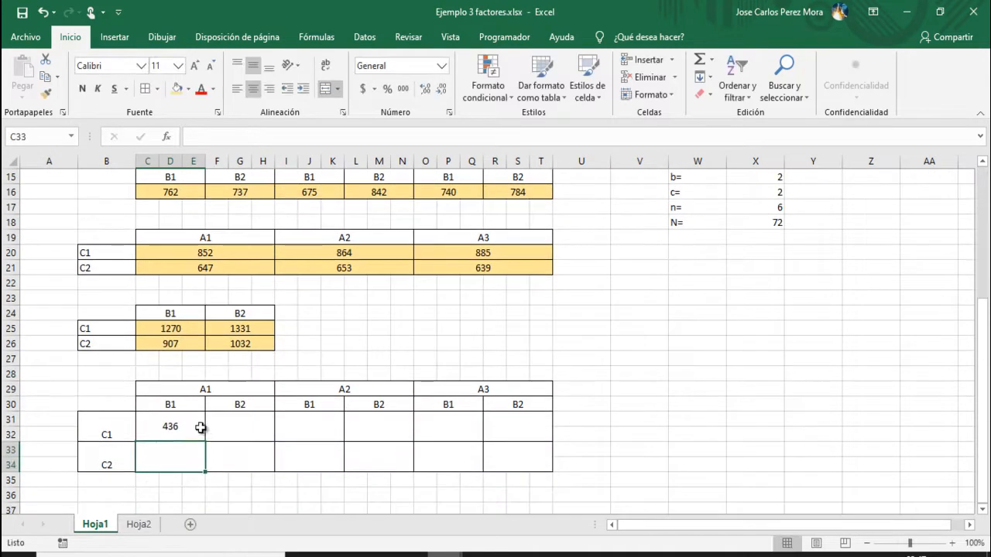
Step: Extend the C31 sum across the C1 row to R31 and check the range used by the last formula
{"action": "left_click", "coordinate": [200, 428]}
{"action": "left_click_drag", "start_coordinate": [204, 442], "coordinate": [510, 442]}
{"action": "double_click", "coordinate": [504, 419]}
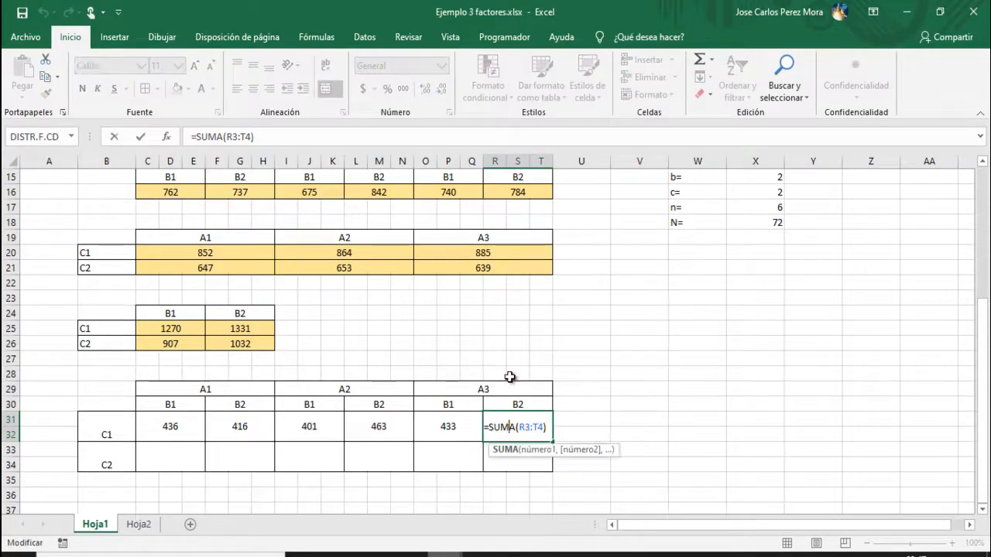
{"action": "scroll", "coordinate": [508, 376], "scroll_direction": "up", "scroll_amount": 5}
{"action": "scroll", "coordinate": [526, 345], "scroll_direction": "down", "scroll_amount": 5}
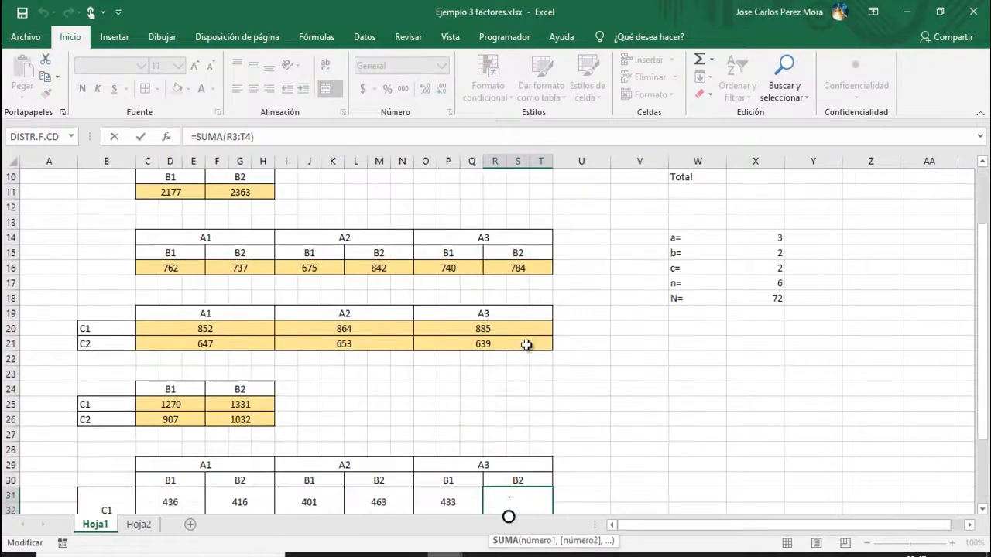
{"action": "key", "text": "Return"}
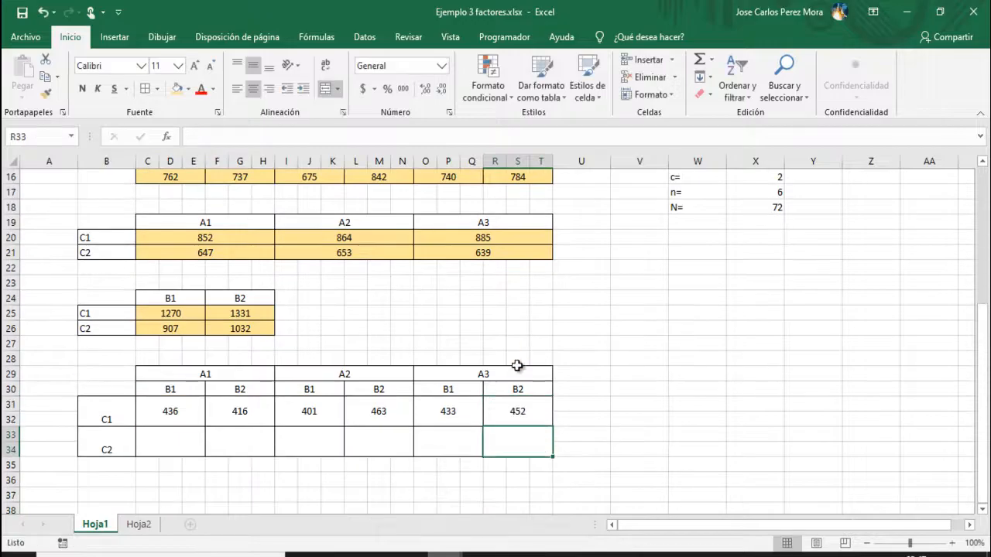
Step: Extend the C31 sum down to C33 for the A1–B1–C2 total and check its source range
{"action": "left_click", "coordinate": [195, 426]}
{"action": "left_click_drag", "start_coordinate": [206, 428], "coordinate": [203, 444]}
{"action": "left_click", "coordinate": [190, 446]}
{"action": "double_click", "coordinate": [189, 446]}
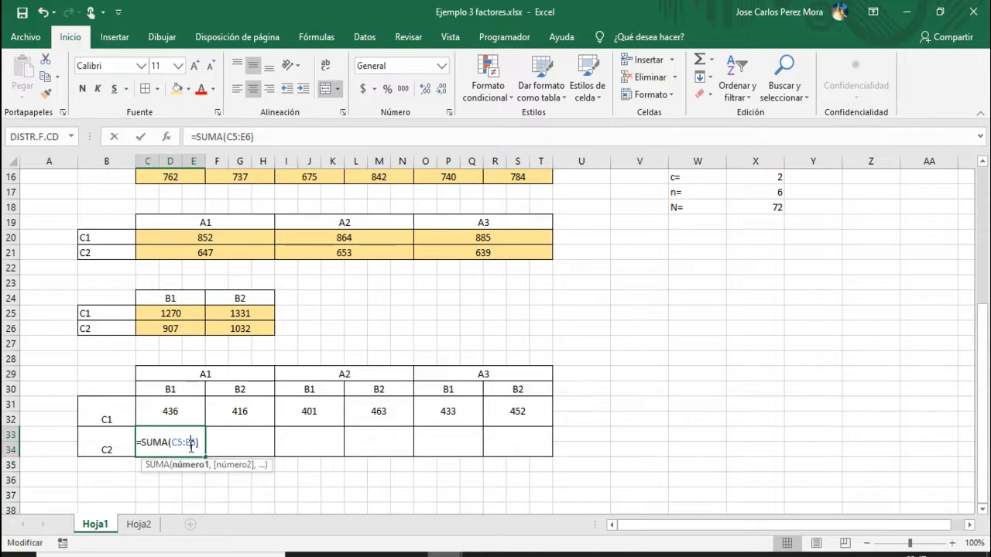
{"action": "scroll", "coordinate": [196, 387], "scroll_direction": "up", "scroll_amount": 4}
{"action": "scroll", "coordinate": [187, 247], "scroll_direction": "up", "scroll_amount": 1}
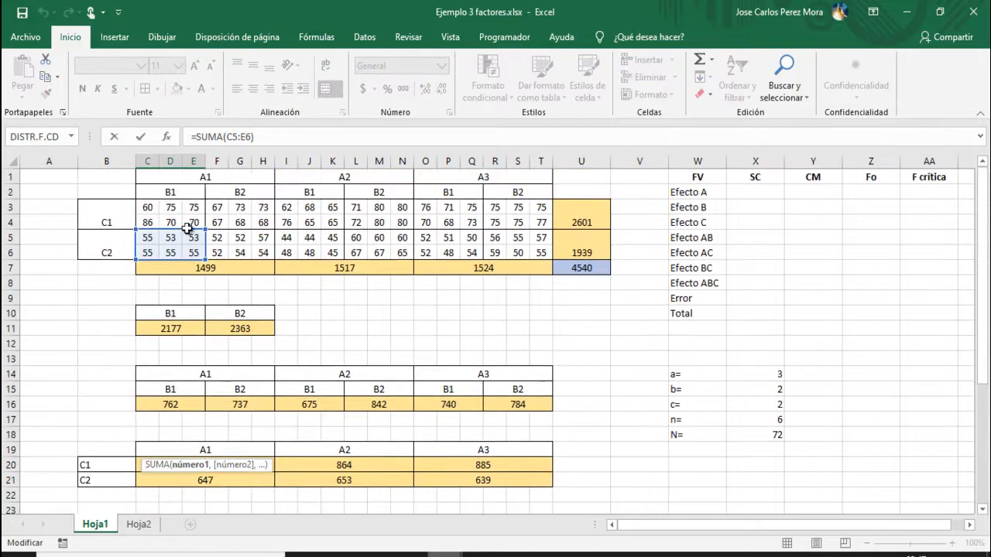
{"action": "scroll", "coordinate": [190, 249], "scroll_direction": "down", "scroll_amount": 6}
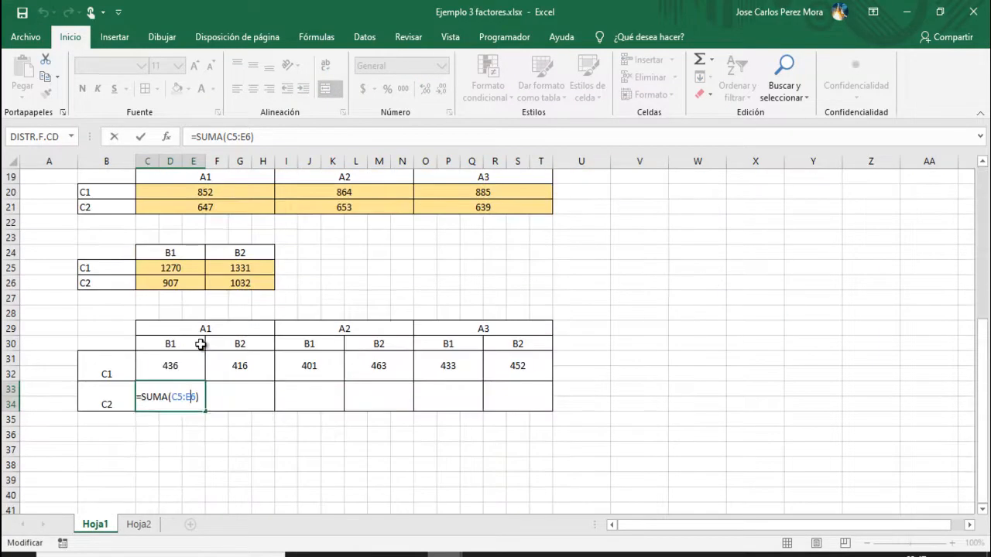
{"action": "key", "text": "Escape"}
Step: Extend the C33 sum across the C2 row to R33 and check the range used by the last formula
{"action": "left_click_drag", "start_coordinate": [207, 414], "coordinate": [537, 414]}
{"action": "left_click", "coordinate": [522, 394]}
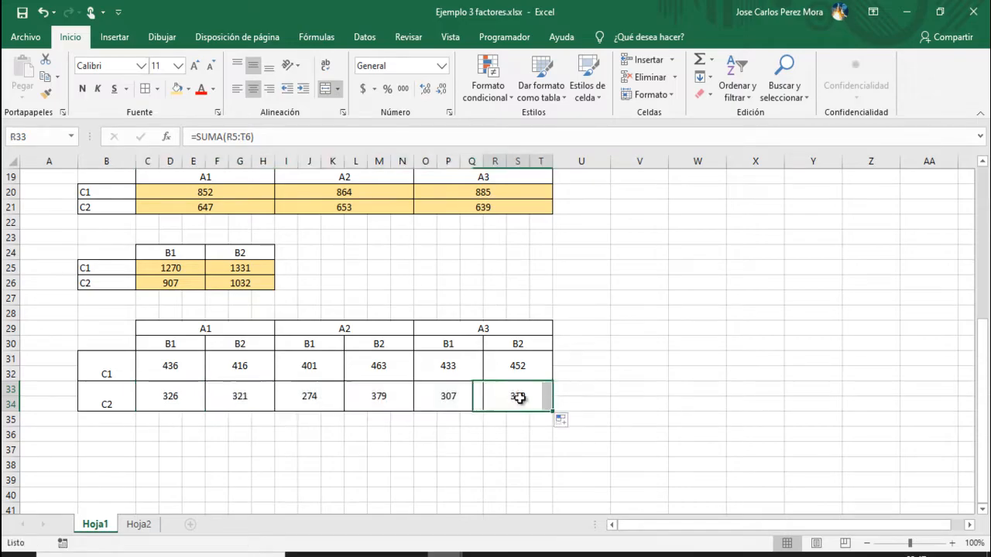
{"action": "double_click", "coordinate": [522, 394]}
{"action": "scroll", "coordinate": [557, 327], "scroll_direction": "up", "scroll_amount": 5}
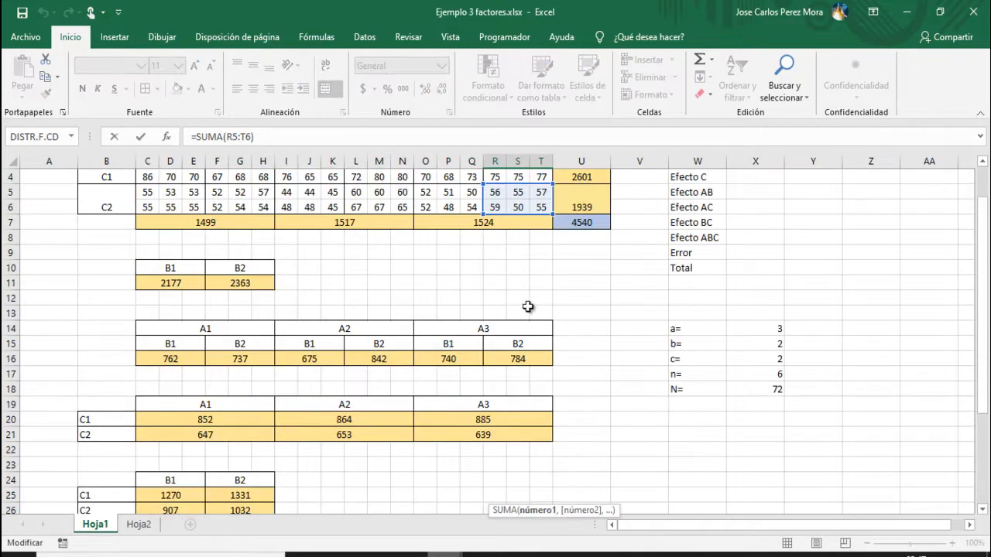
{"action": "scroll", "coordinate": [522, 320], "scroll_direction": "down", "scroll_amount": 3}
{"action": "key", "text": "Escape"}
Step: Shade the ABC totals C31:T34 with the same light gold fill as the other totals
{"action": "left_click_drag", "start_coordinate": [188, 464], "coordinate": [515, 483]}
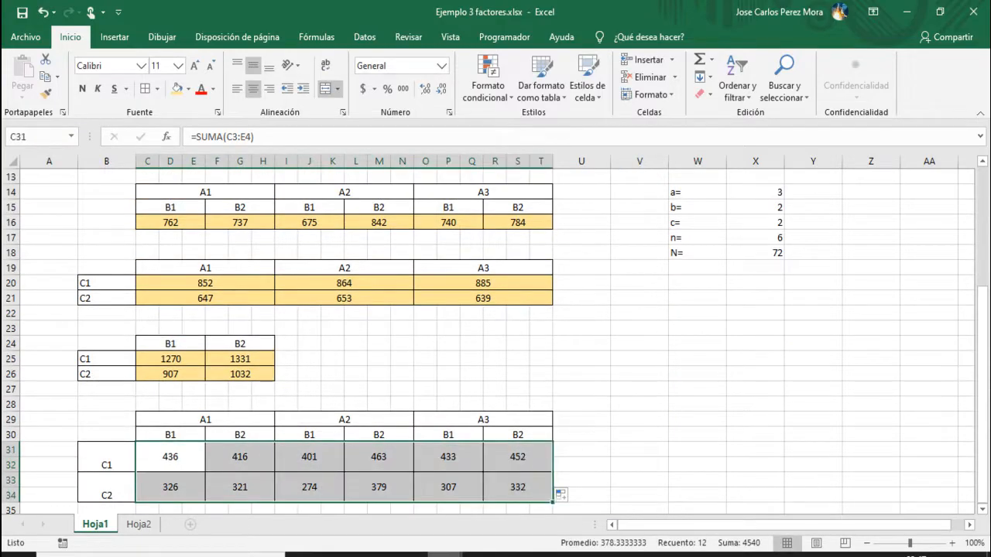
{"action": "scroll", "coordinate": [565, 379], "scroll_direction": "up", "scroll_amount": 4}
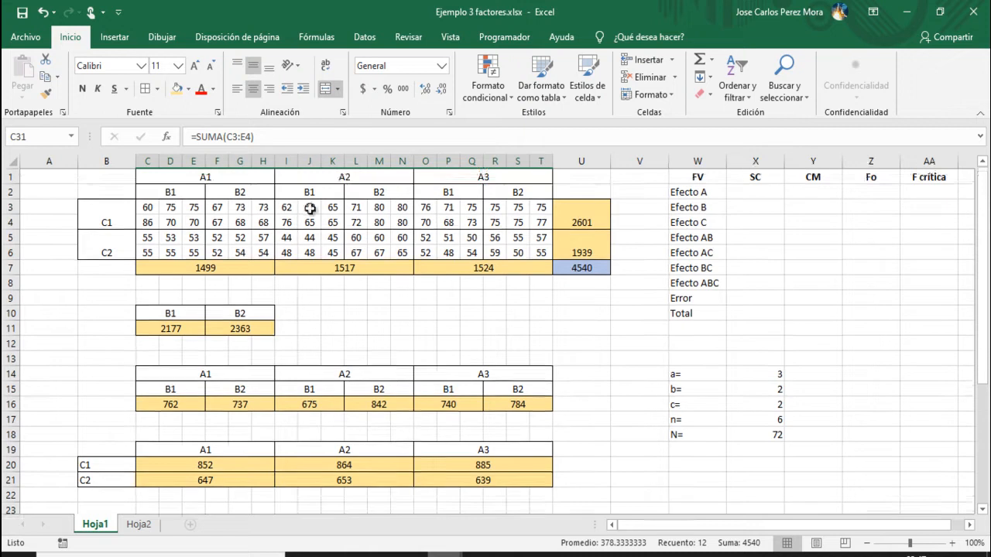
{"action": "scroll", "coordinate": [457, 277], "scroll_direction": "down", "scroll_amount": 6}
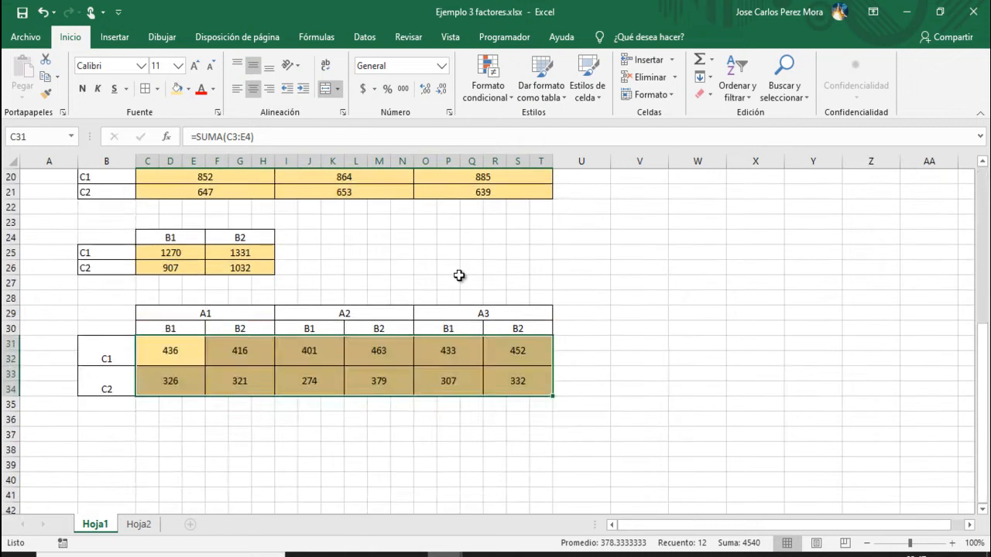
Step: Select X2 for the Efecto A sum of squares and switch to PowerPoint to consult the three-factor formulas slide
{"action": "scroll", "coordinate": [885, 288], "scroll_direction": "up", "scroll_amount": 6}
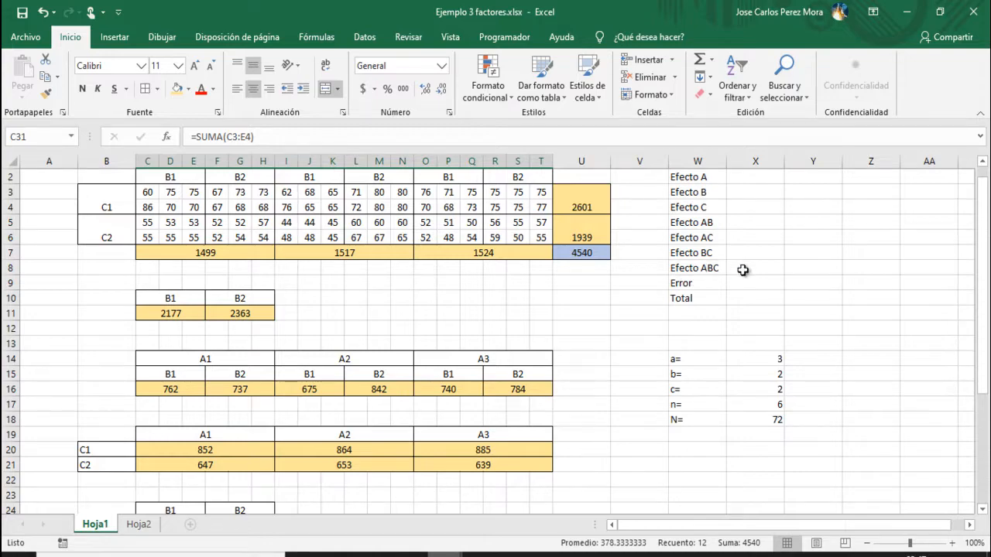
{"action": "scroll", "coordinate": [770, 328], "scroll_direction": "up", "scroll_amount": 1}
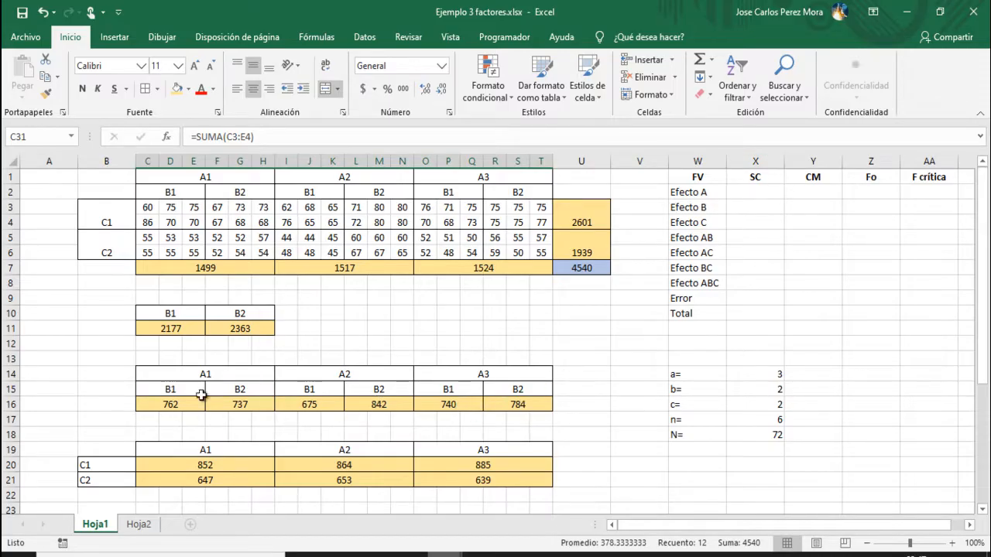
{"action": "left_click", "coordinate": [752, 194]}
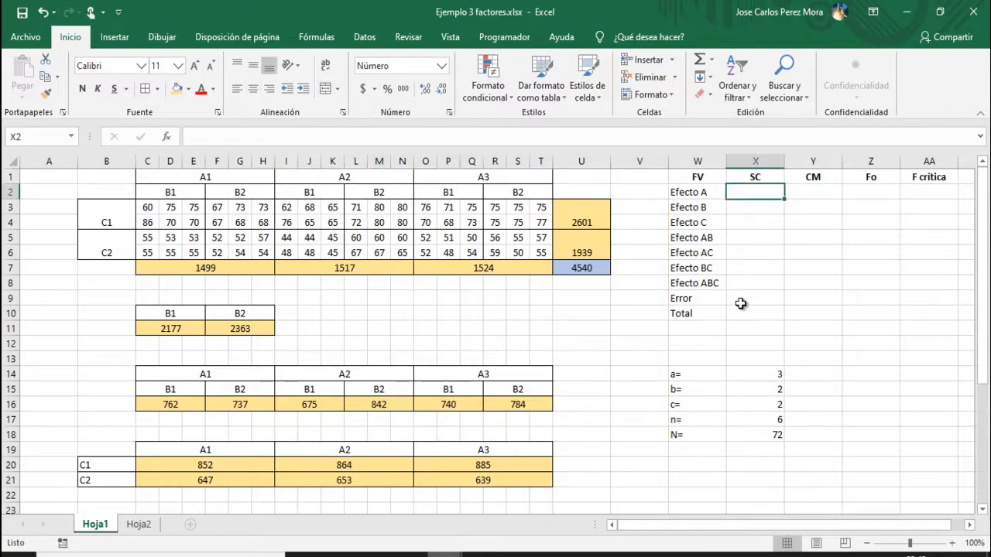
{"action": "key", "text": "alt+Tab"}
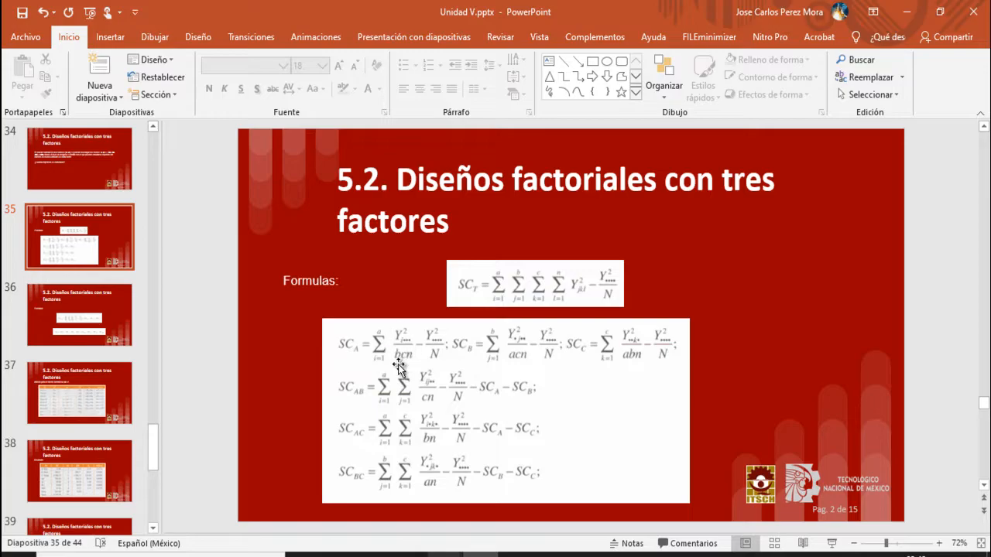
Step: Return to Excel and begin the Efecto A formula in X2 with the squared A totals: =((C7*C7+I7*I7+O7*O7)
{"action": "key", "text": "alt+Tab"}
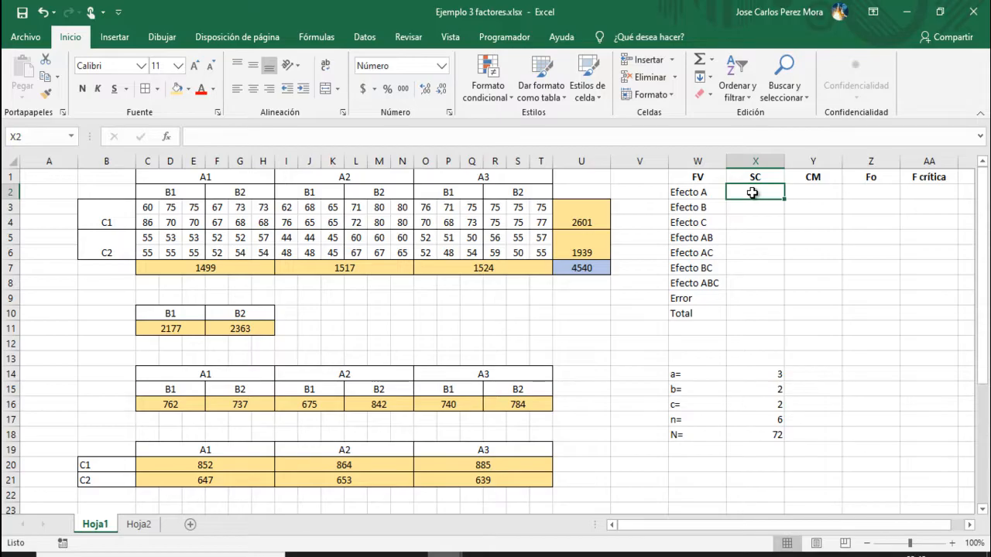
{"action": "type", "text": "="}
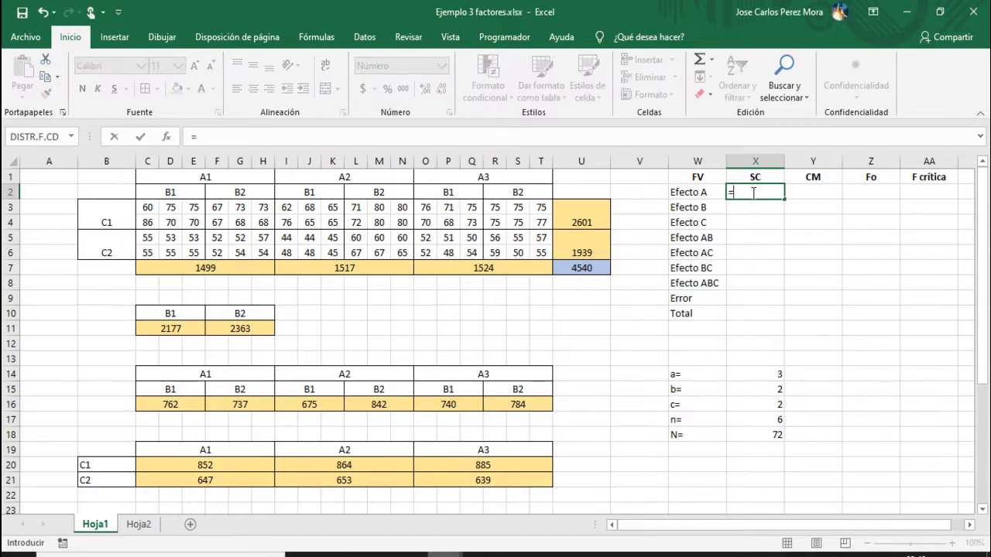
{"action": "type", "text": "(("}
{"action": "left_click", "coordinate": [231, 268]}
{"action": "type", "text": "*"}
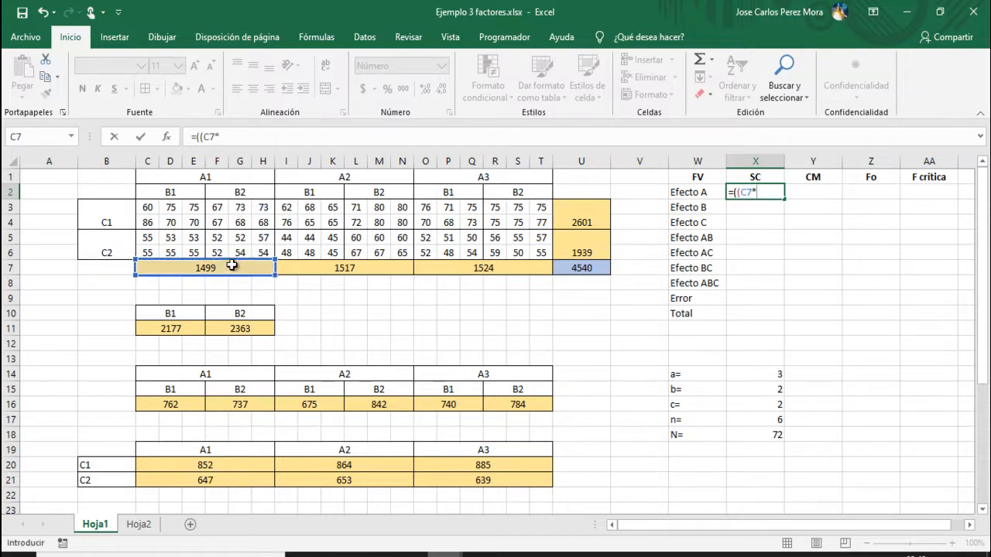
{"action": "left_click", "coordinate": [230, 265]}
{"action": "type", "text": "+"}
{"action": "left_click", "coordinate": [355, 269]}
{"action": "type", "text": "*"}
{"action": "left_click", "coordinate": [356, 267]}
{"action": "type", "text": "+"}
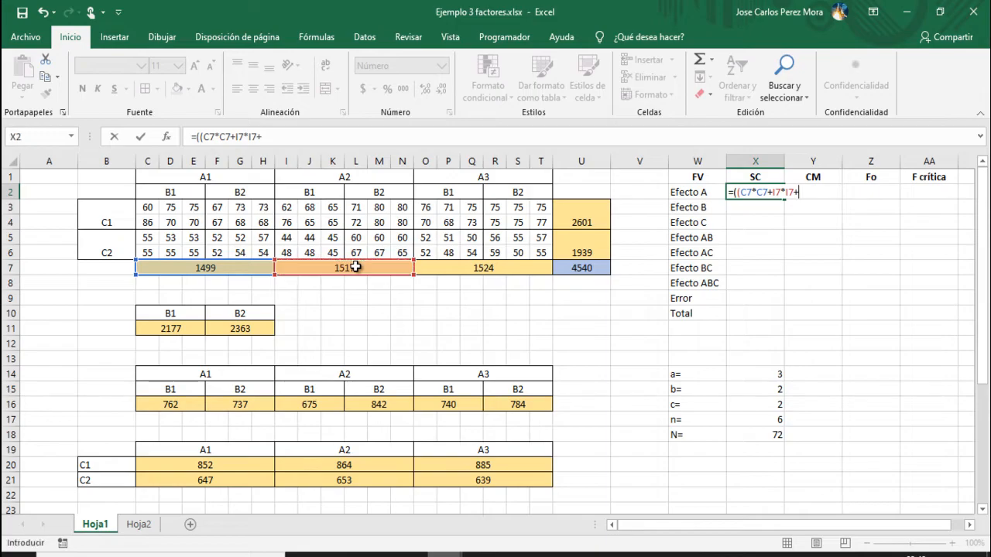
{"action": "left_click", "coordinate": [455, 271]}
{"action": "type", "text": "*"}
{"action": "left_click", "coordinate": [498, 267]}
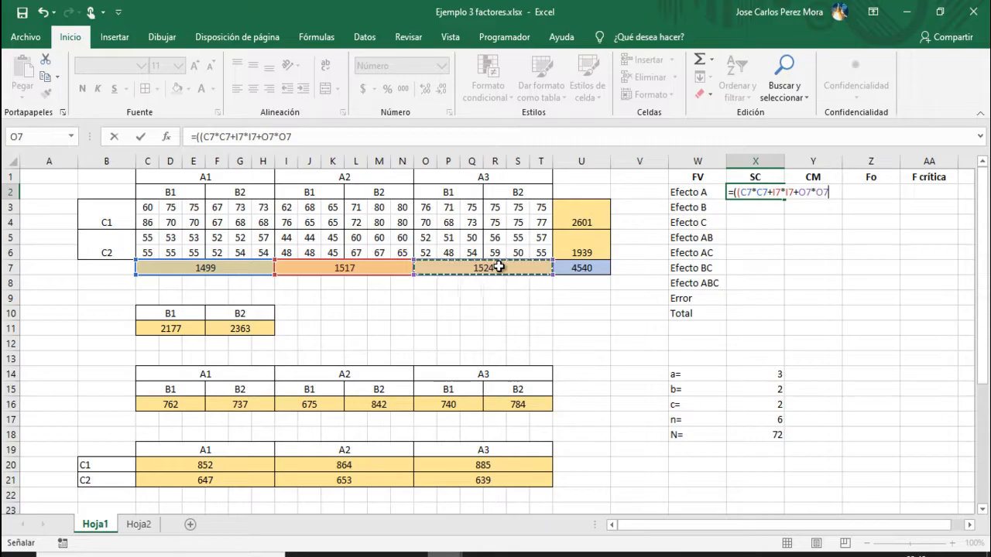
{"action": "type", "text": ")"}
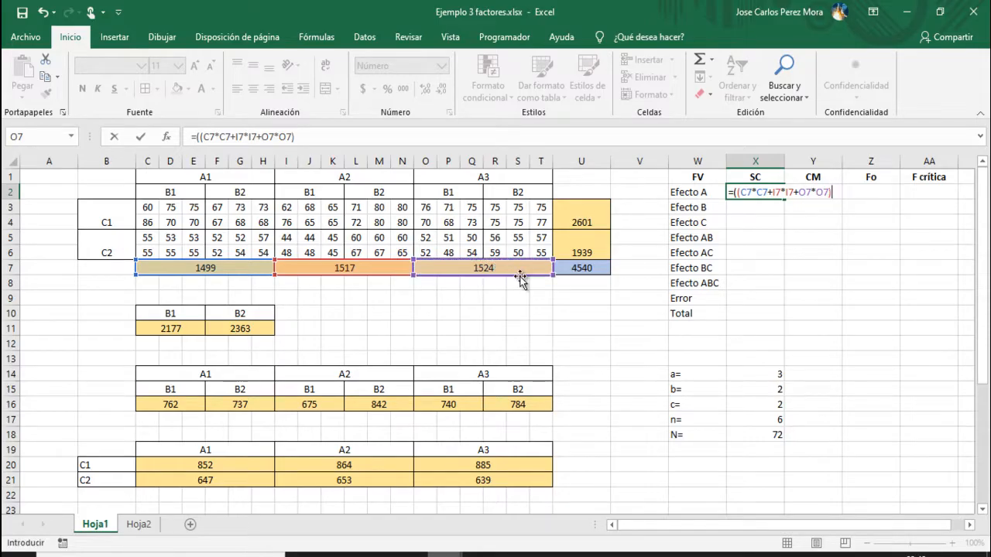
Step: Consult the SCA formula in PowerPoint and divide the squared A totals in X2 by b·c·n, /(X15*X16*X17))
{"action": "key", "text": "alt+Tab"}
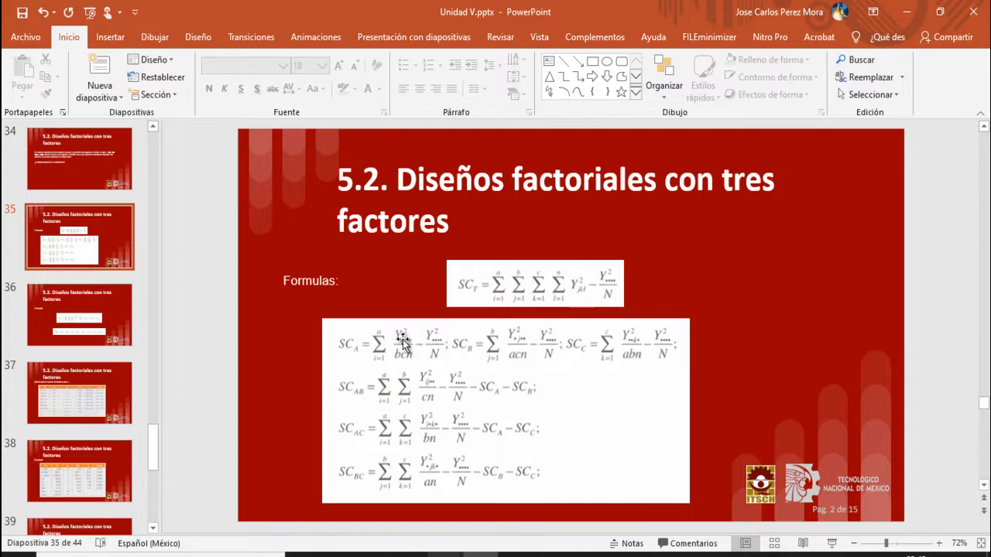
{"action": "key", "text": "alt+Tab"}
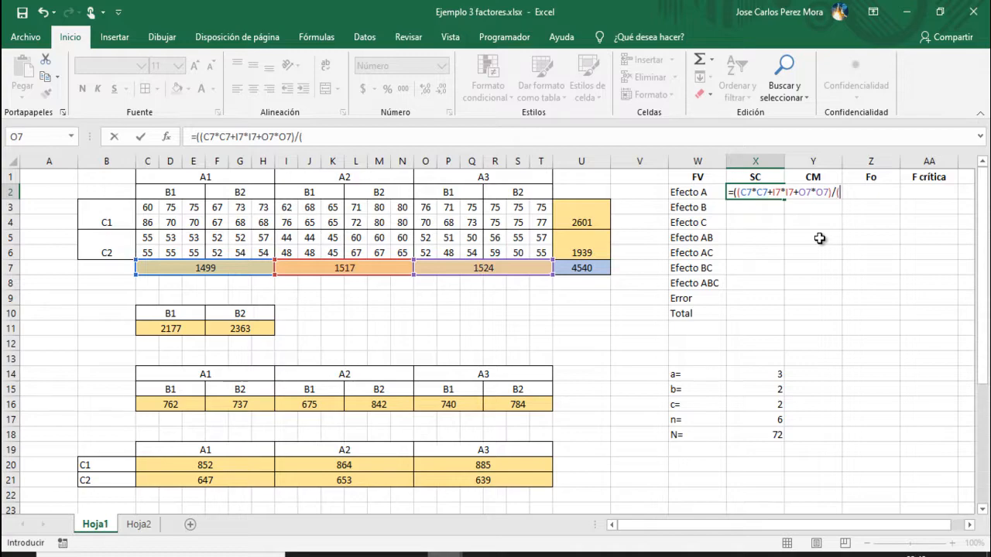
{"action": "key", "text": "alt+Tab"}
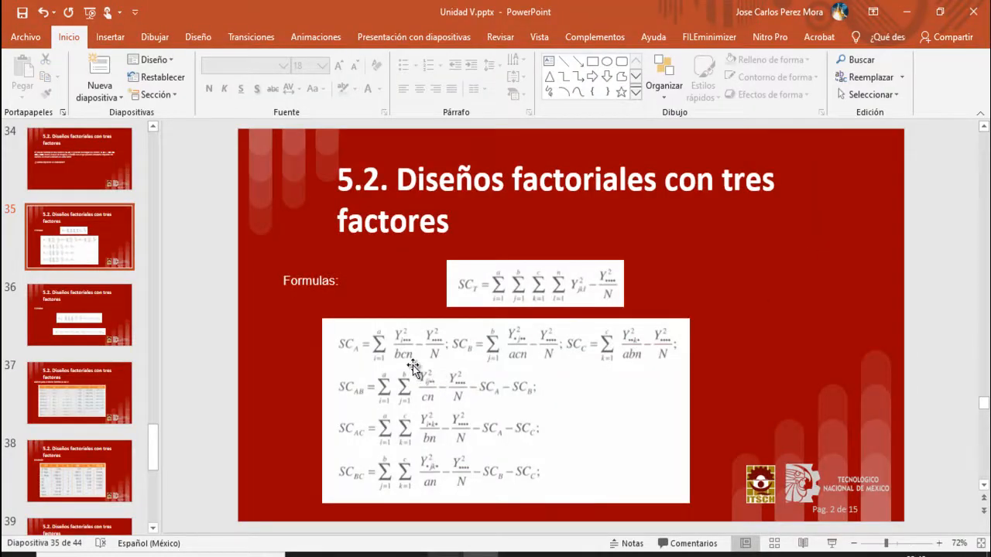
{"action": "key", "text": "alt+Tab"}
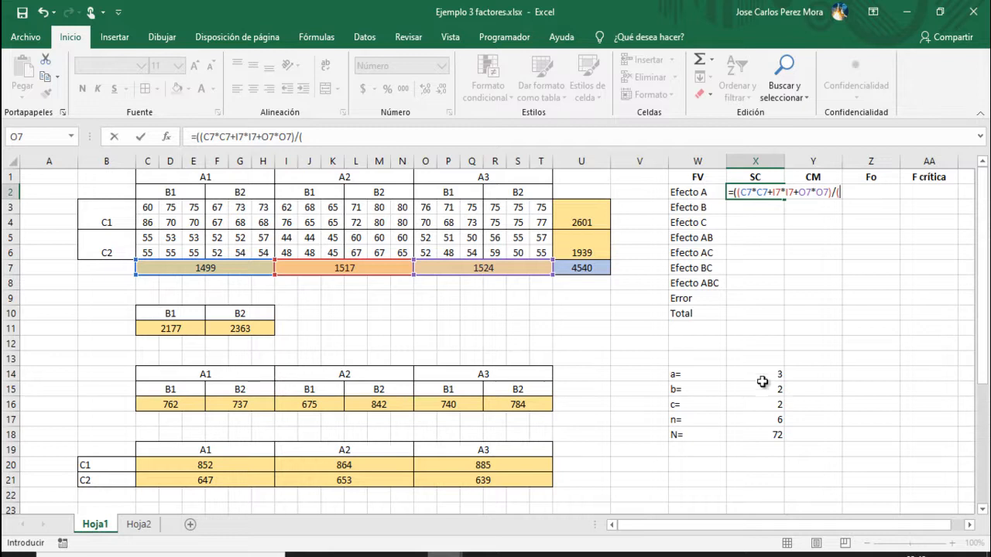
{"action": "left_click", "coordinate": [762, 387]}
{"action": "type", "text": "*"}
{"action": "left_click", "coordinate": [761, 404]}
{"action": "type", "text": "*"}
{"action": "left_click", "coordinate": [745, 416]}
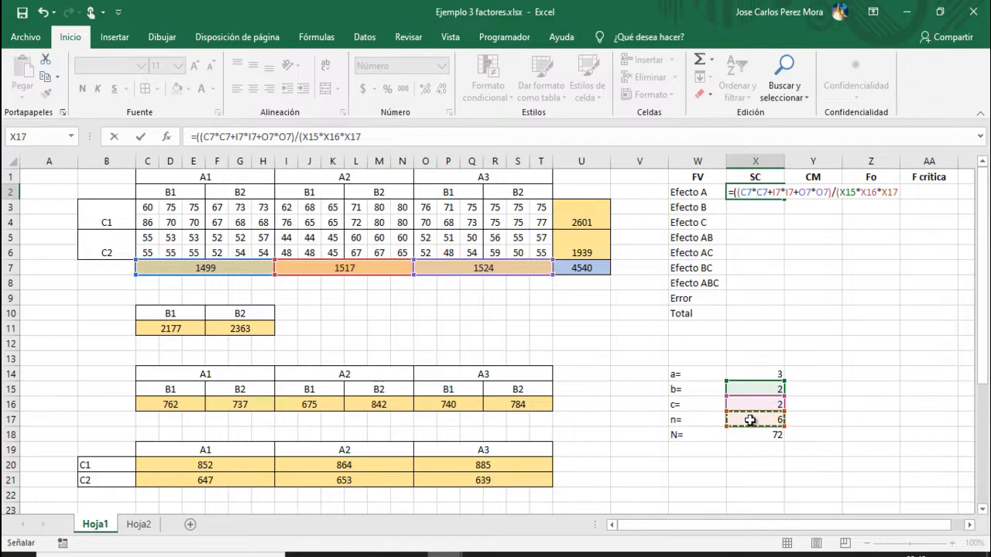
{"action": "type", "text": ")"}
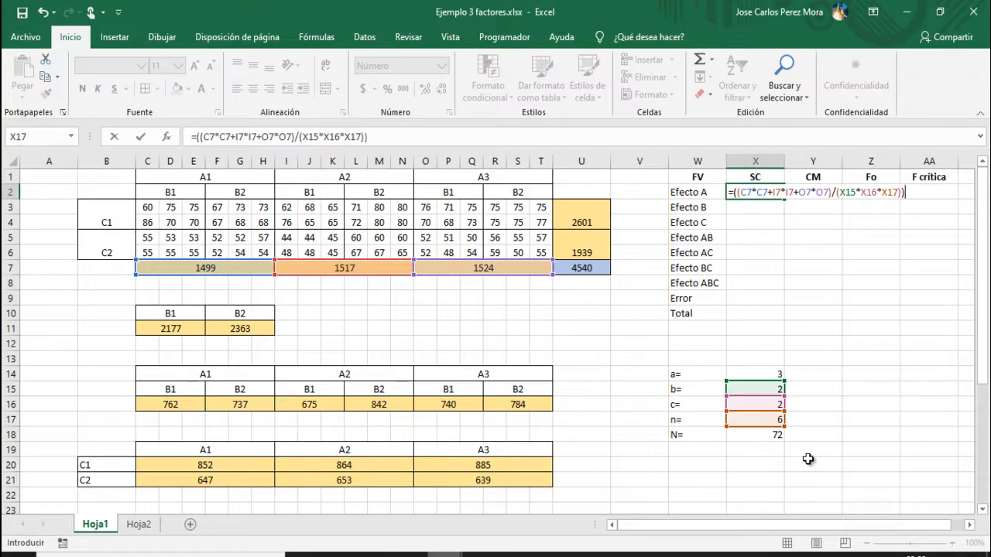
Step: Complete the Efecto A formula in X2 by subtracting the correction term (U7*U7/X18) and enter it
{"action": "key", "text": "alt+Tab"}
{"action": "type", "text": "("}
{"action": "left_click", "coordinate": [585, 269]}
{"action": "type", "text": "*"}
{"action": "left_click", "coordinate": [581, 265]}
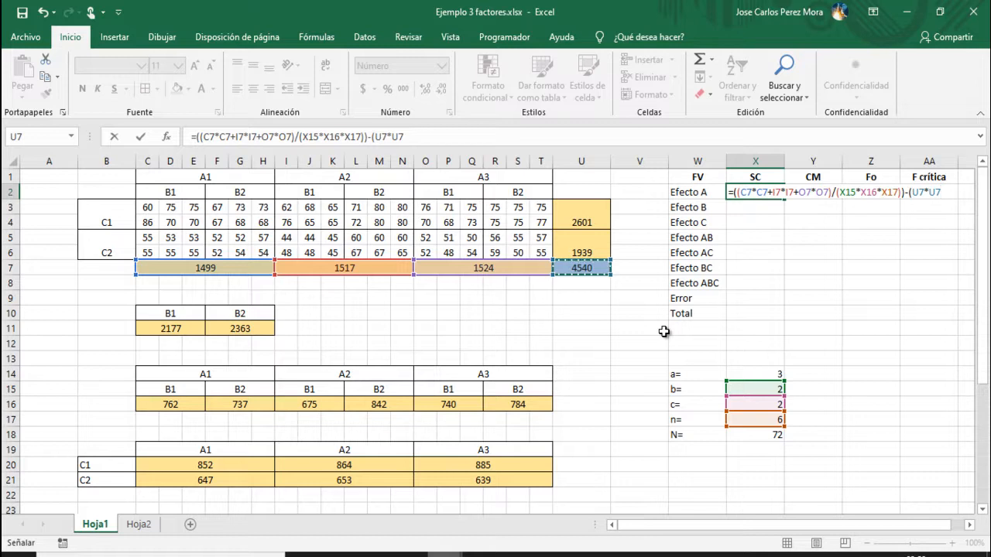
{"action": "type", "text": "/"}
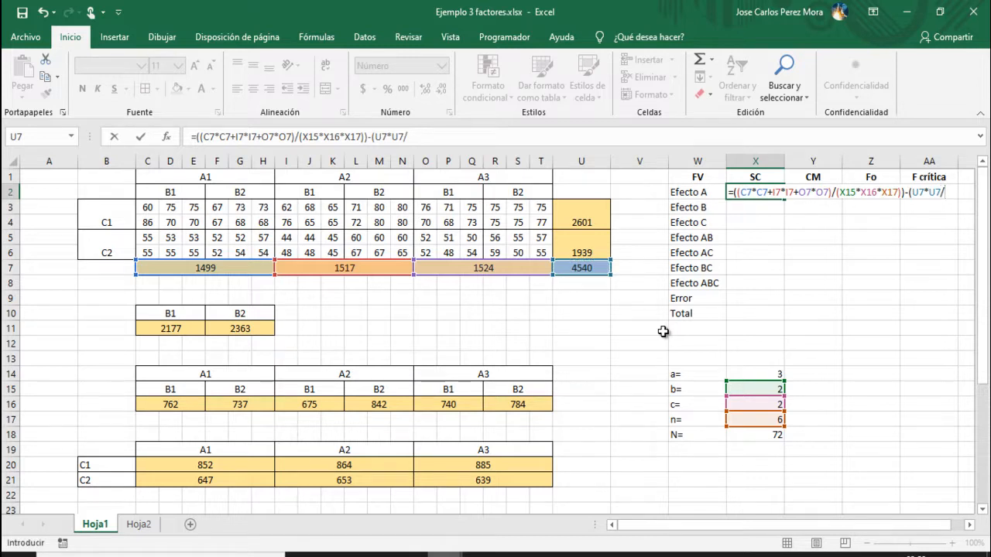
{"action": "left_click", "coordinate": [748, 437]}
{"action": "type", "text": ")"}
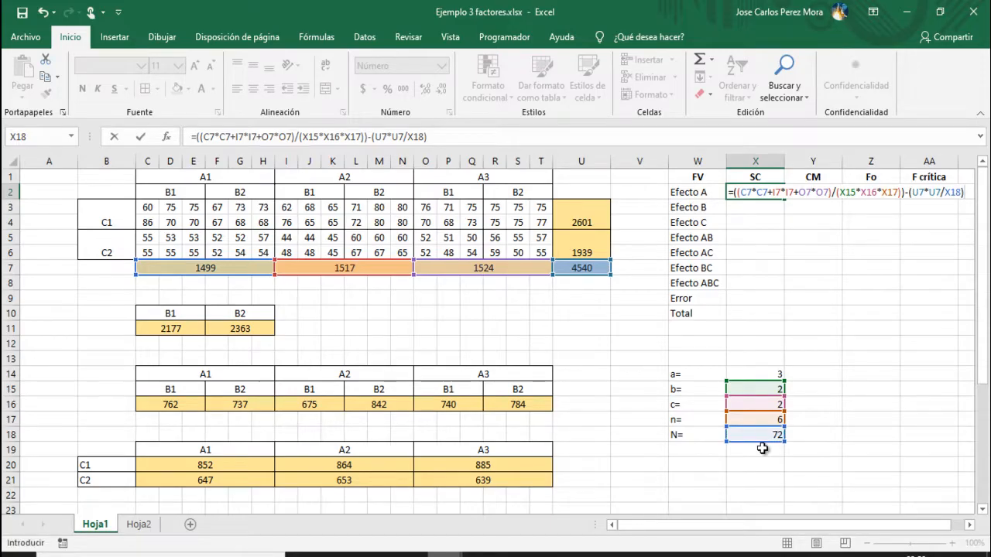
{"action": "key", "text": "Return"}
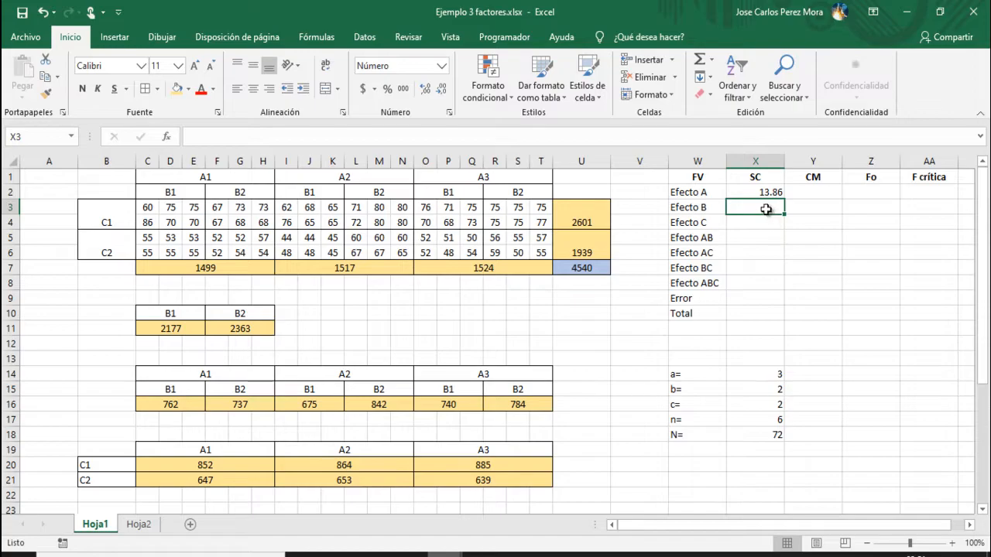
Step: Start the Efecto B entry in X3 with ((SUMAPRODUCTO( and insert an equals sign before the function name
{"action": "type", "text": "("}
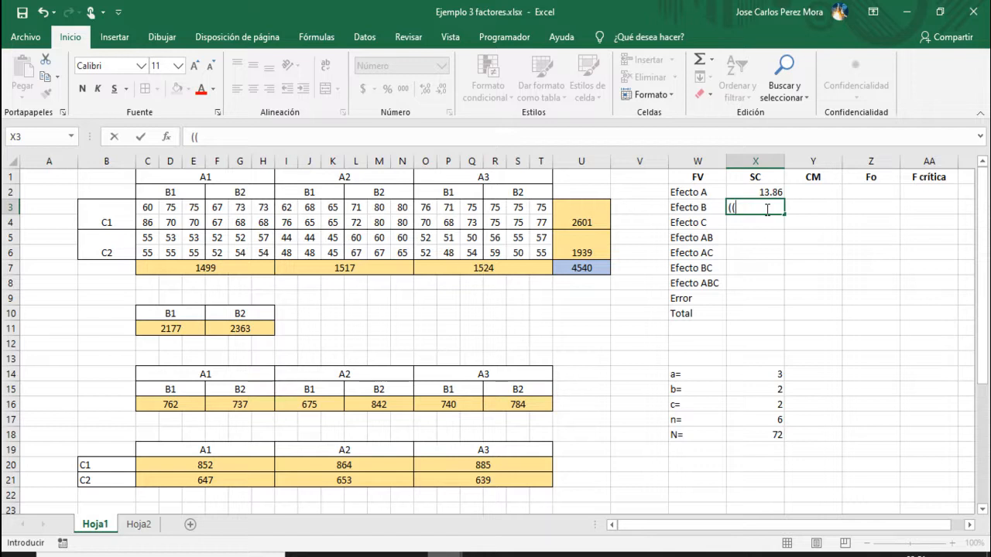
{"action": "type", "text": "(SUMAPRODUCTO("}
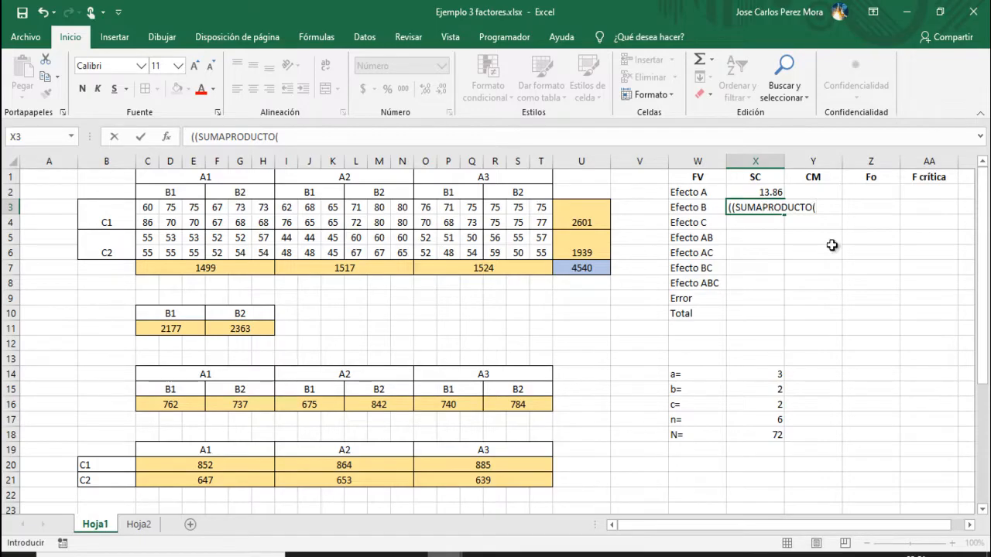
{"action": "left_click", "coordinate": [736, 208]}
{"action": "type", "text": "="}
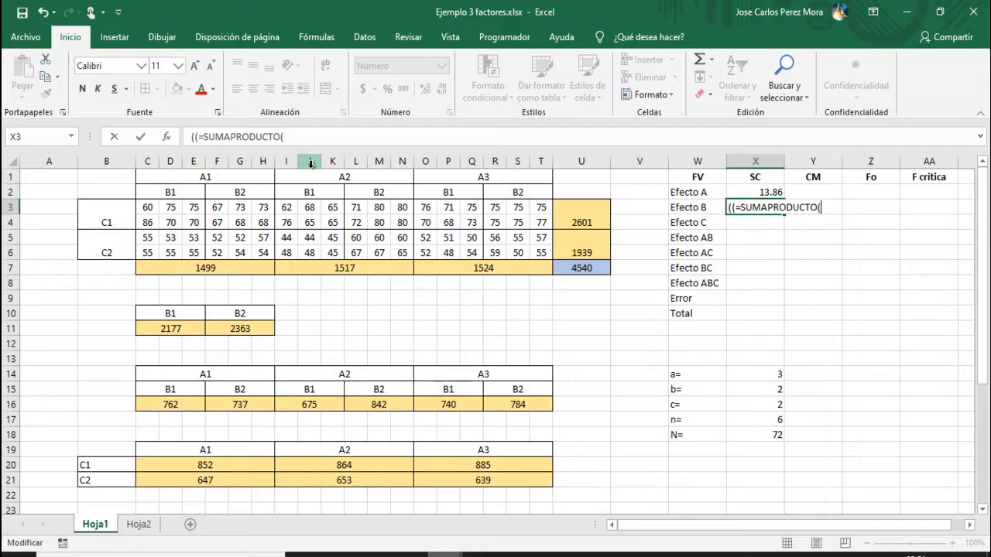
{"action": "left_click_drag", "start_coordinate": [186, 329], "coordinate": [225, 328]}
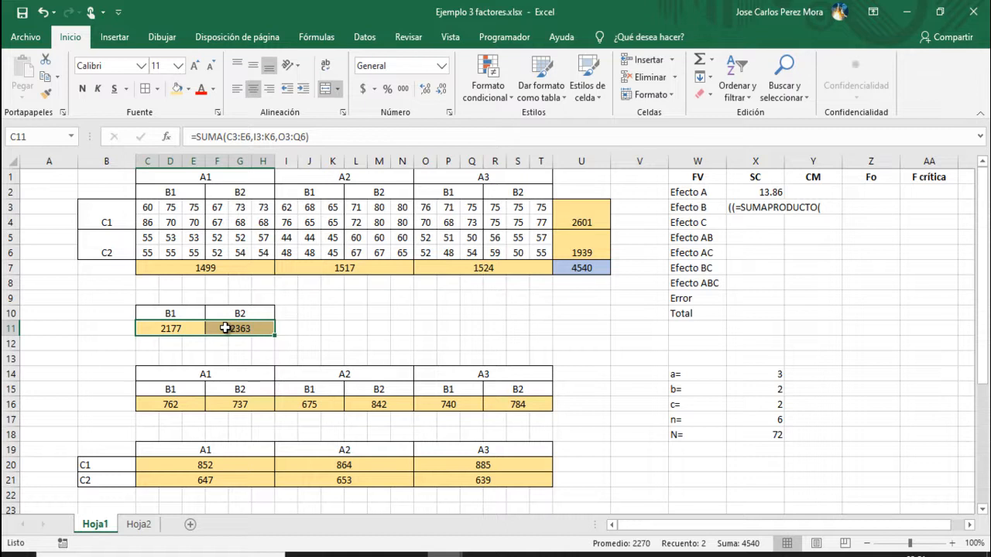
{"action": "left_click", "coordinate": [362, 141]}
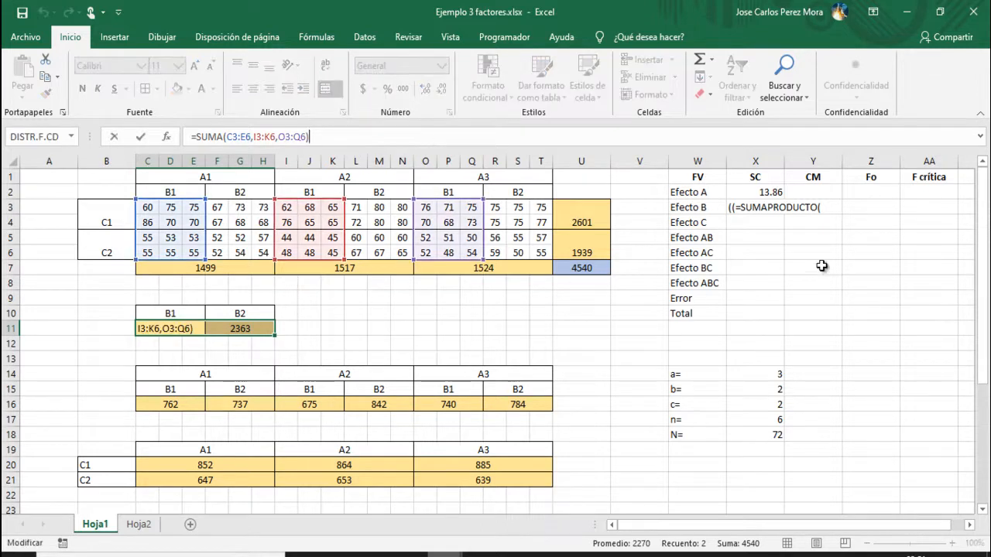
{"action": "key", "text": "ctrl+Return"}
{"action": "left_click", "coordinate": [787, 211]}
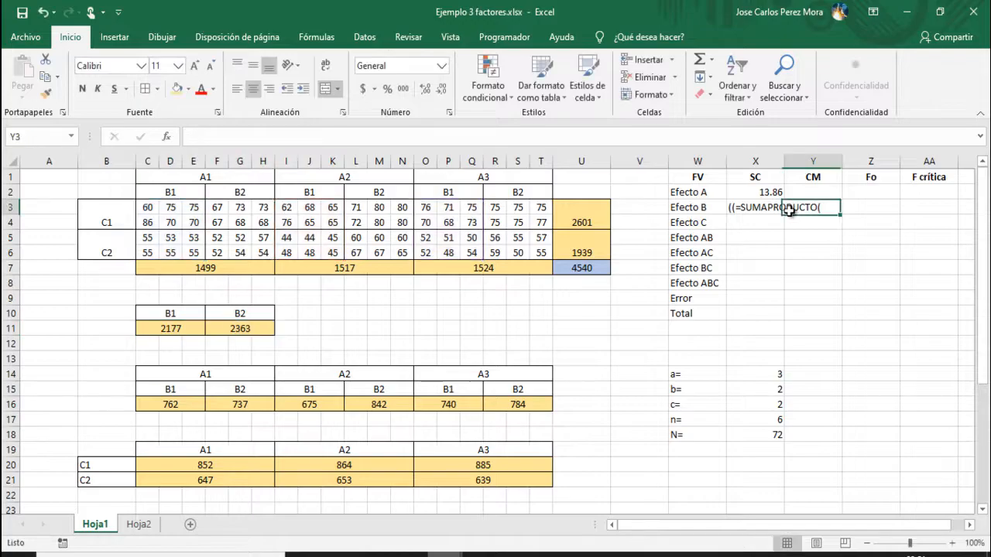
{"action": "left_click", "coordinate": [768, 206]}
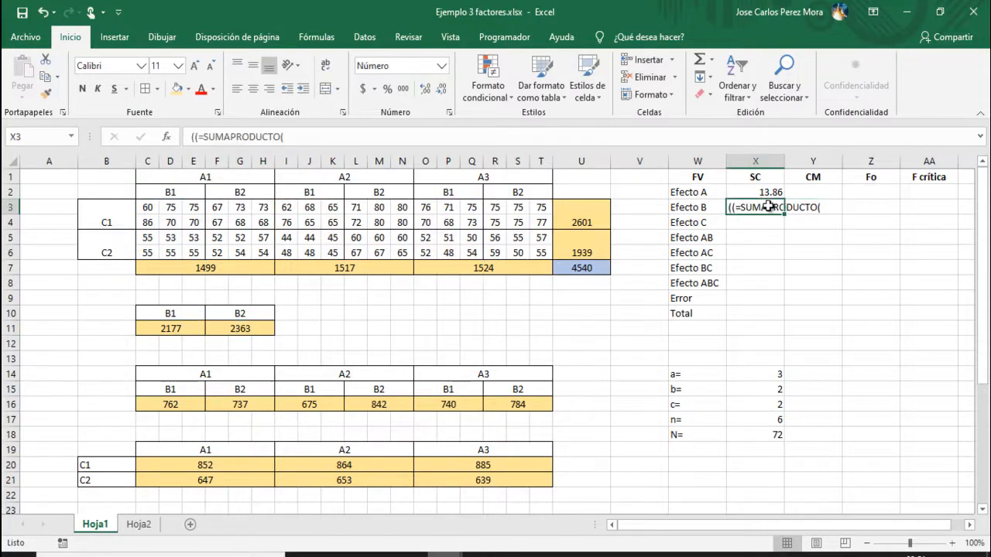
Step: Correct the X3 entry to =((SUMAPRODUCTO( by placing the equals sign at the very beginning
{"action": "key", "text": "F2"}
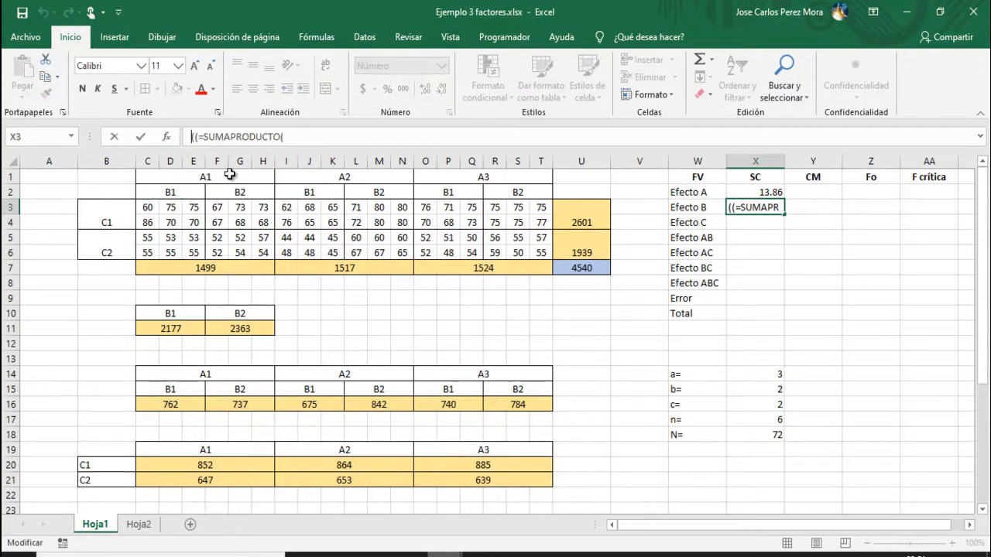
{"action": "type", "text": "="}
{"action": "left_click", "coordinate": [209, 136]}
{"action": "key", "text": "BackSpace"}
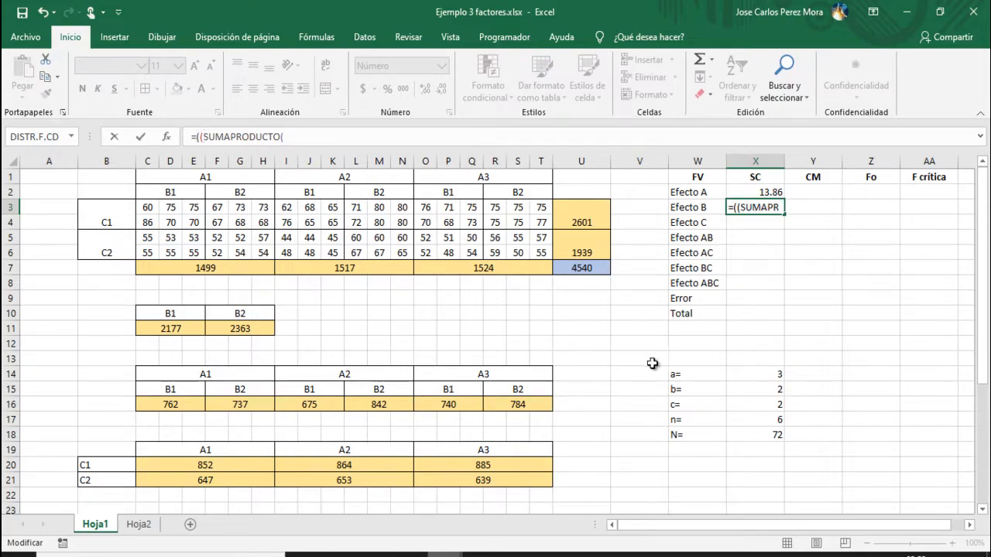
{"action": "left_click", "coordinate": [424, 139]}
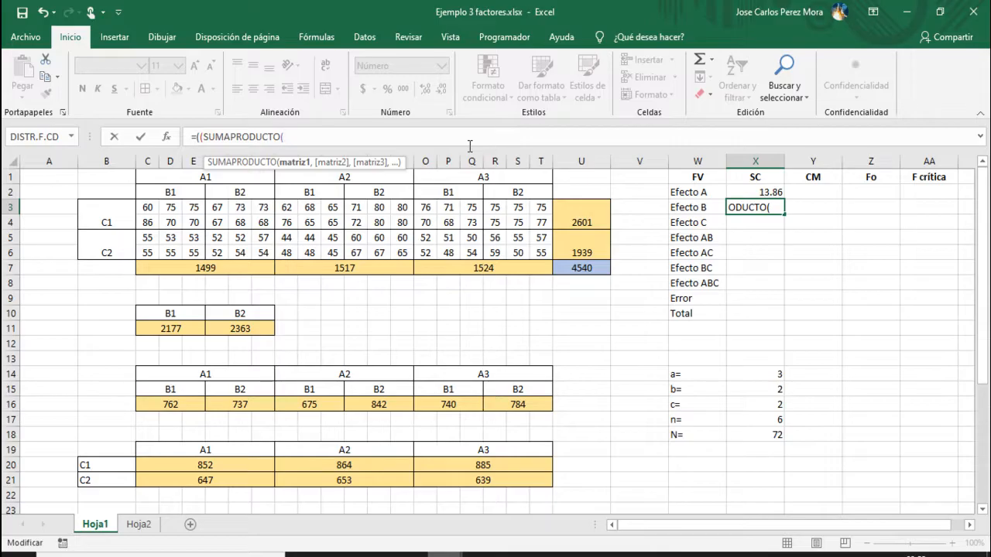
Step: Supply the B totals C11:H11 as both SUMAPRODUCTO arrays in X3, close the parentheses and add the division sign
{"action": "left_click_drag", "start_coordinate": [176, 331], "coordinate": [221, 332]}
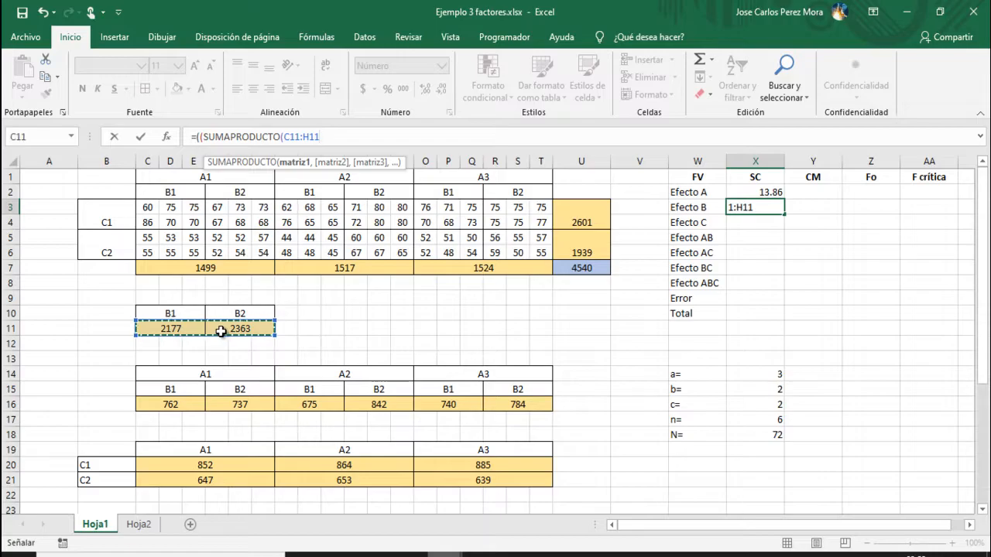
{"action": "type", "text": ","}
{"action": "left_click_drag", "start_coordinate": [195, 335], "coordinate": [249, 325]}
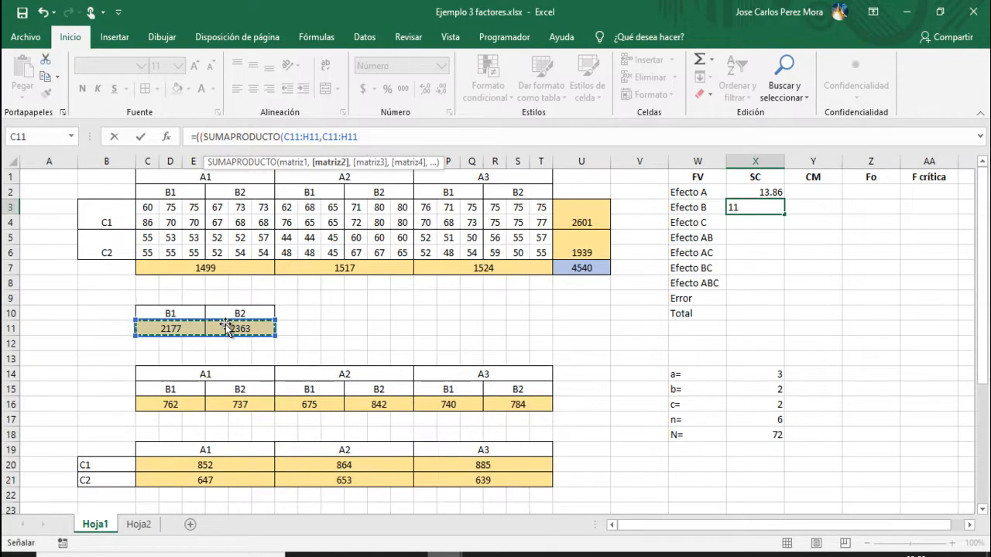
{"action": "type", "text": ")"}
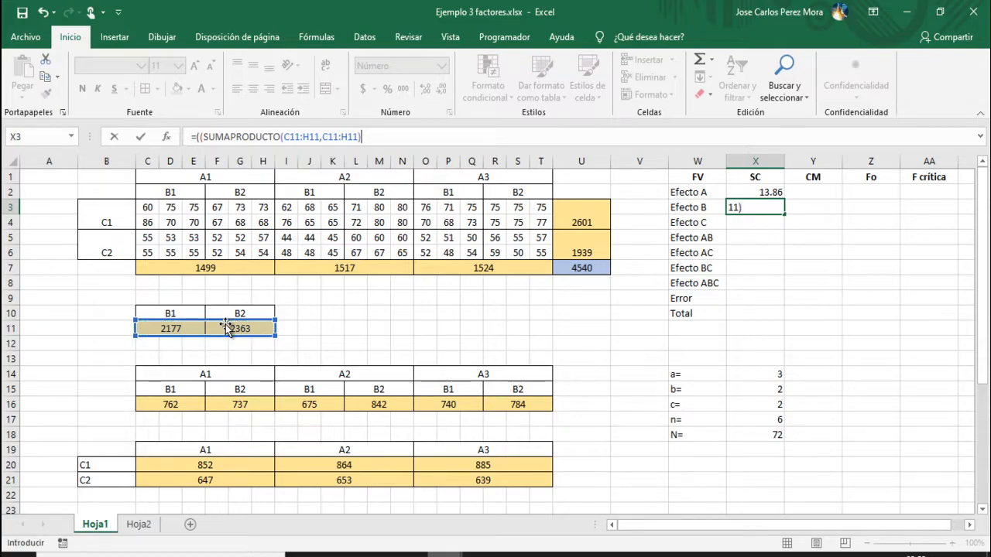
{"action": "type", "text": ")/"}
Step: Consult the SCB formula in PowerPoint, add the a·c·n divisor (X14*X16*X17)) to X3 and append a minus sign
{"action": "key", "text": "alt+Tab"}
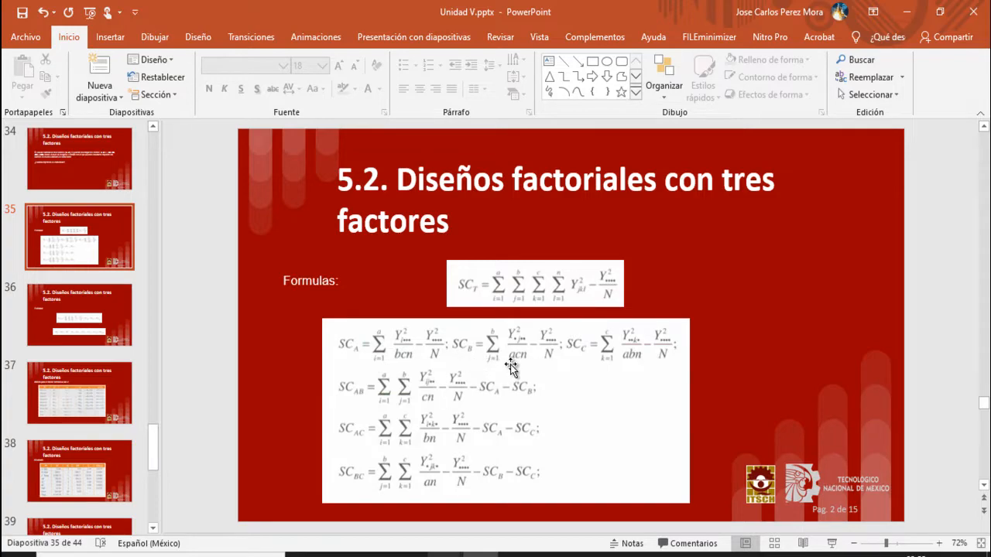
{"action": "key", "text": "alt+Tab"}
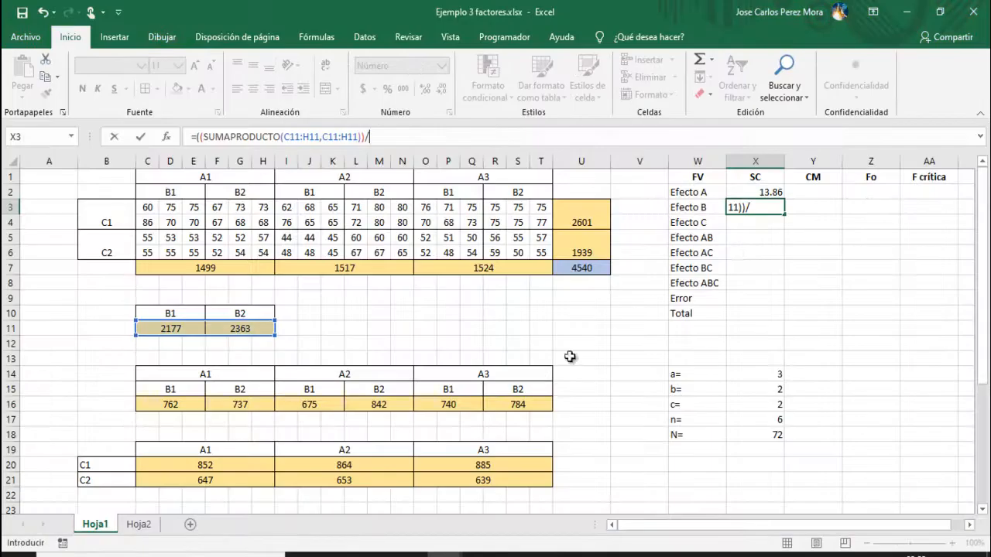
{"action": "key", "text": "F2"}
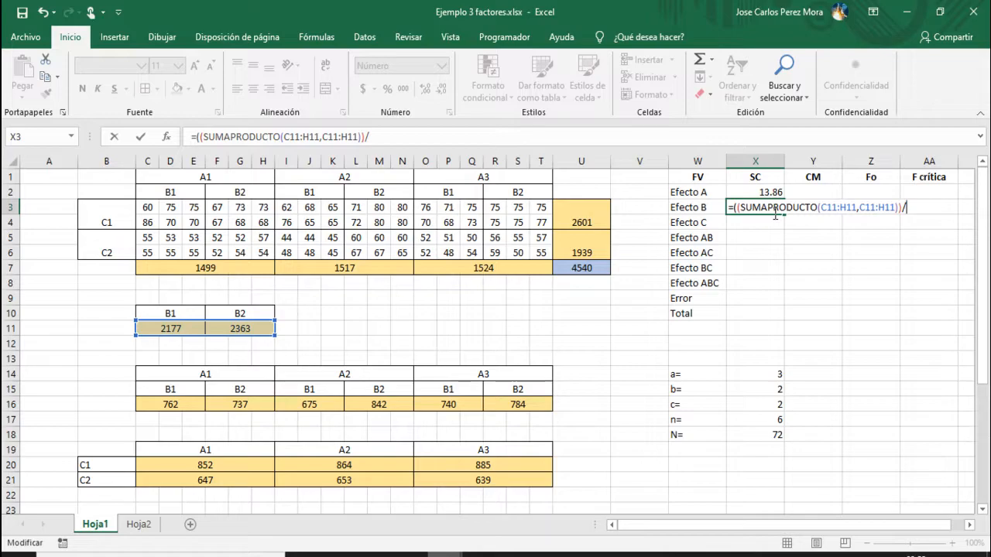
{"action": "left_click", "coordinate": [774, 376]}
{"action": "type", "text": "*"}
{"action": "left_click", "coordinate": [764, 407]}
{"action": "type", "text": "*"}
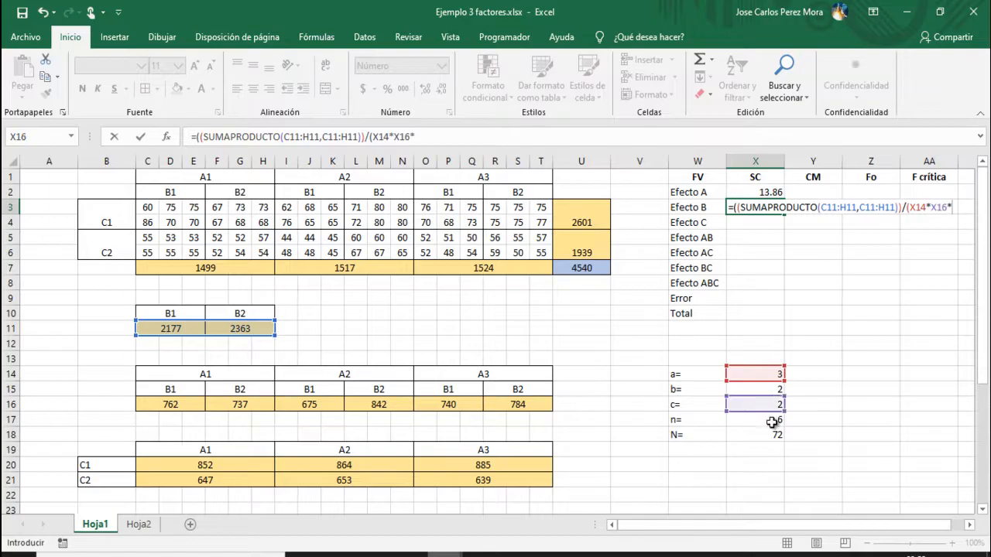
{"action": "left_click", "coordinate": [768, 420]}
{"action": "type", "text": "))"}
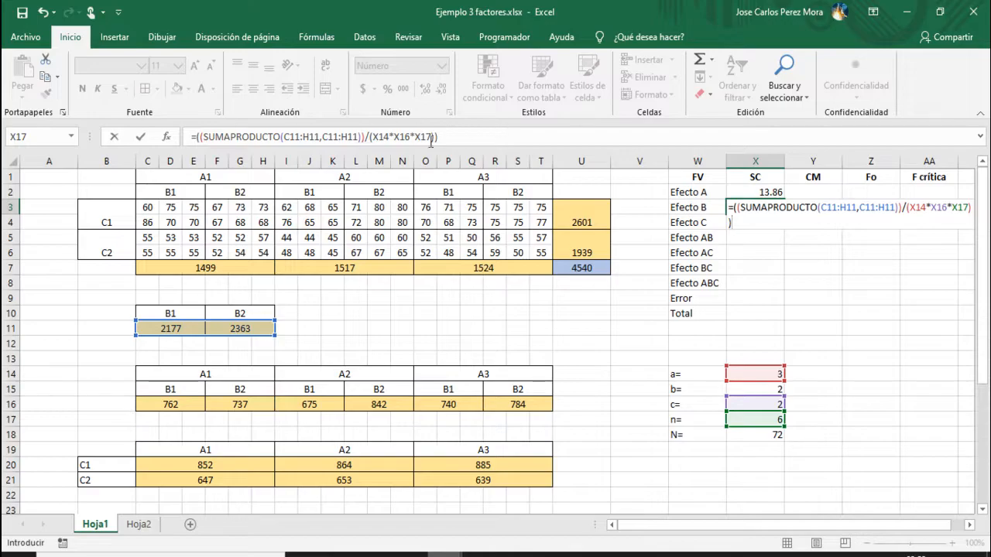
{"action": "left_click", "coordinate": [477, 141]}
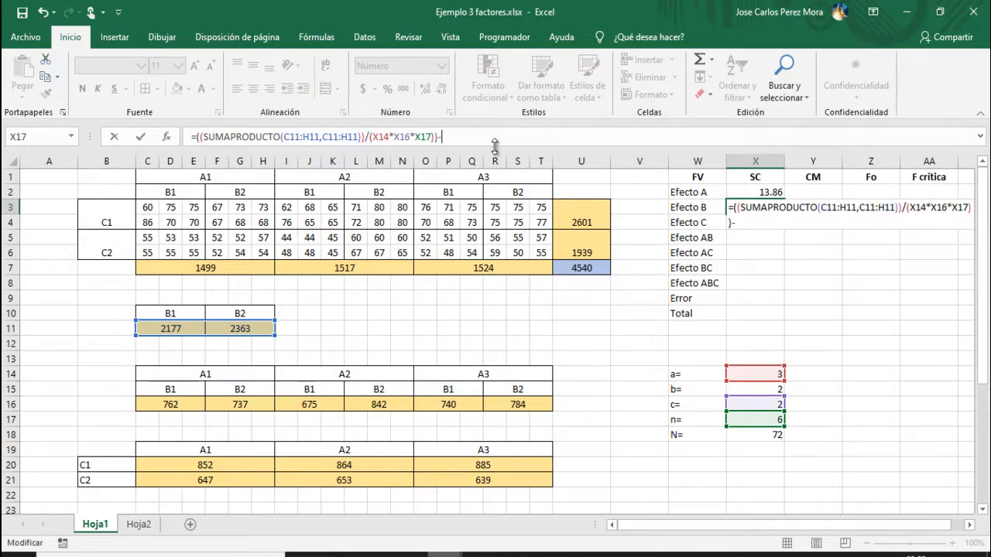
Step: Check the SCB formula in PowerPoint, then complete the Efecto B formula in X3 by subtracting the correction term (U7*U7/X18)
{"action": "type", "text": "-("}
{"action": "key", "text": "alt+Tab"}
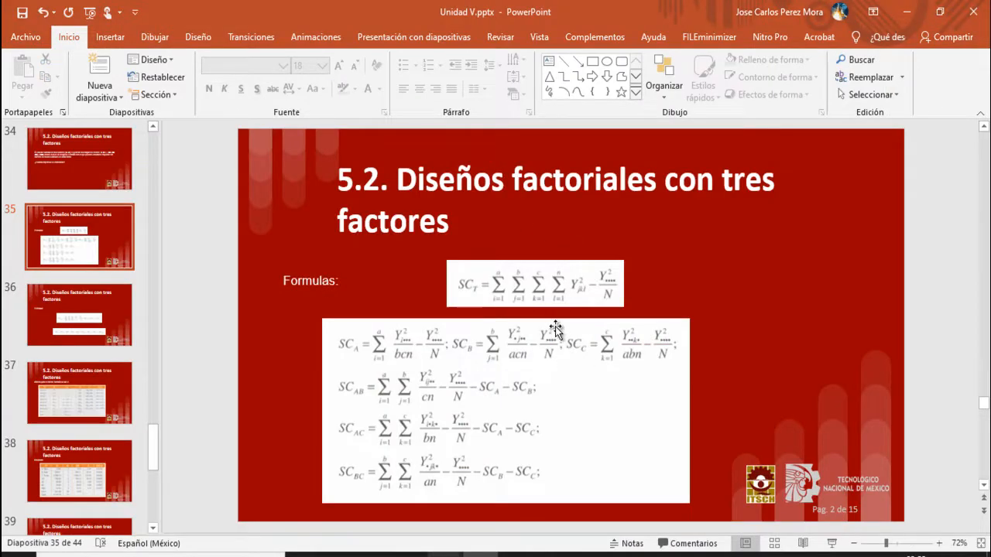
{"action": "key", "text": "alt+Tab"}
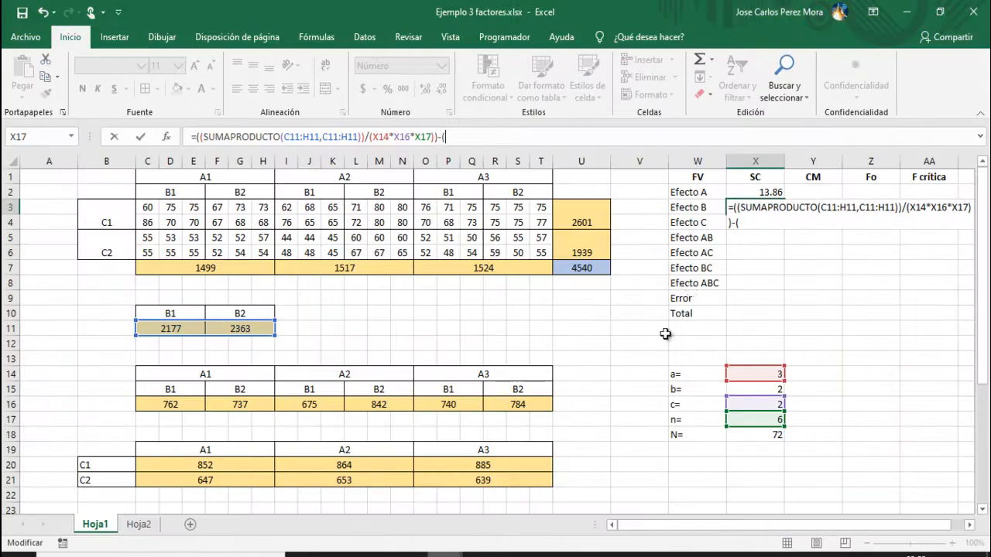
{"action": "left_click", "coordinate": [580, 268]}
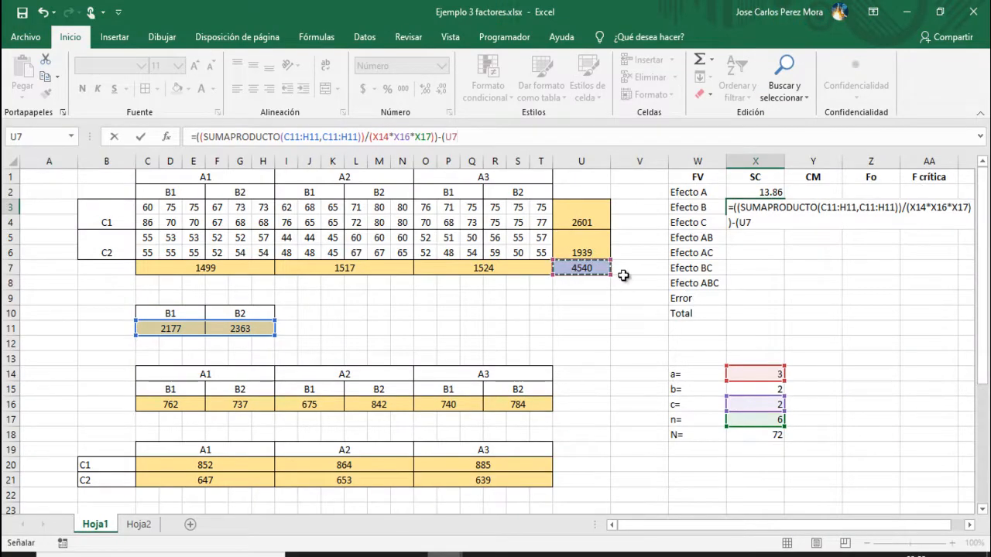
{"action": "type", "text": "*"}
{"action": "left_click", "coordinate": [584, 265]}
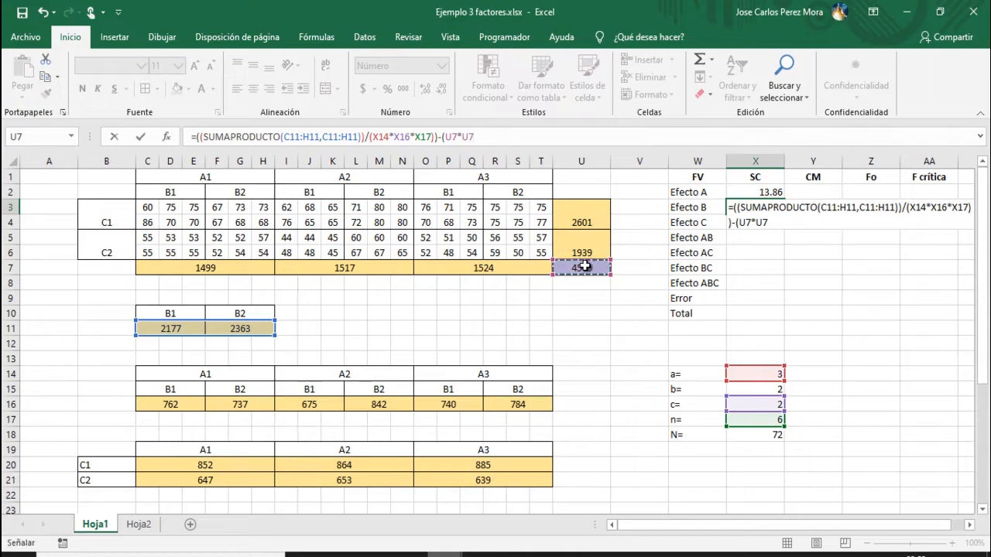
{"action": "type", "text": "/"}
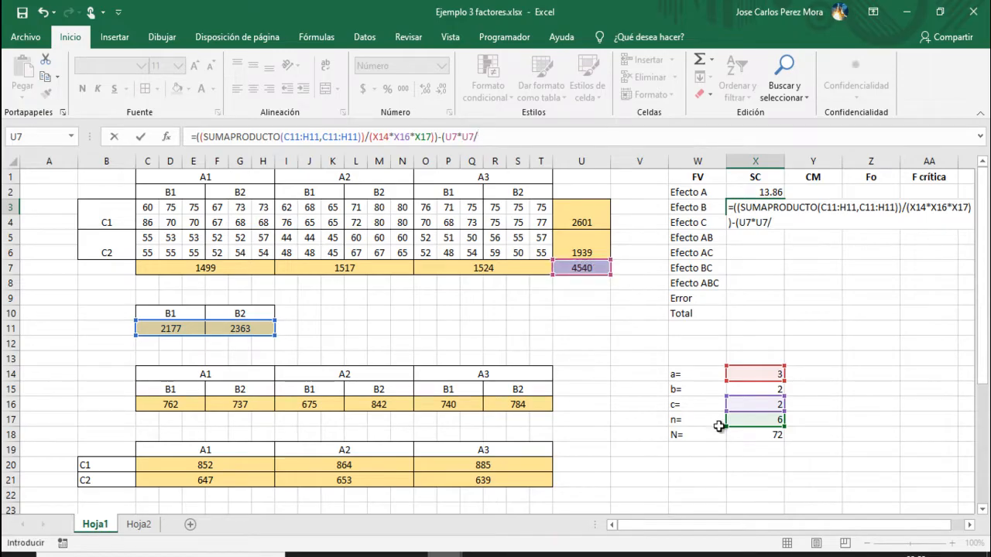
{"action": "left_click", "coordinate": [745, 434]}
{"action": "type", "text": ")"}
{"action": "key", "text": "Return"}
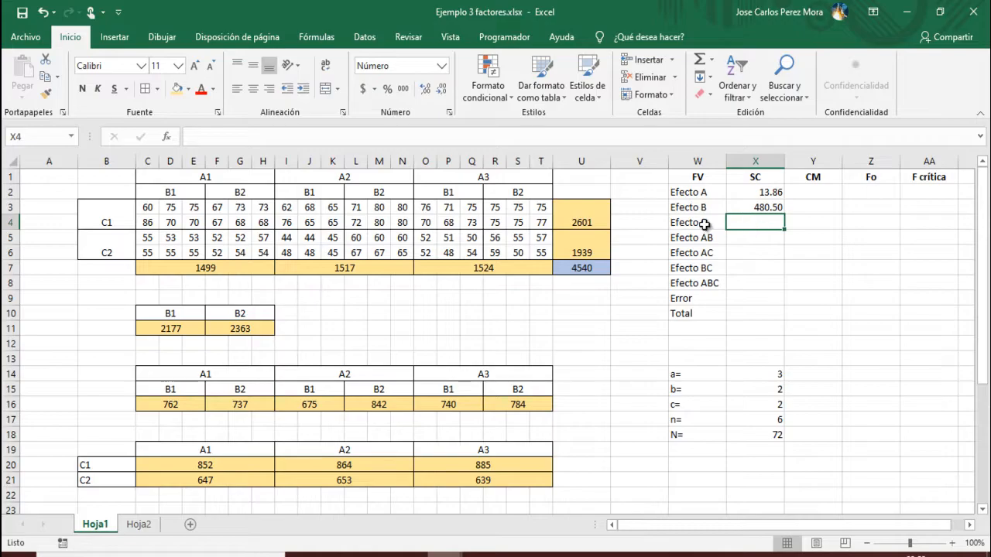
Step: Start the Efecto C formula in X4 with =((SUMAPRODUCTO(U3:U6,U3:U6))/ using the C totals as both arrays
{"action": "left_click", "coordinate": [663, 142]}
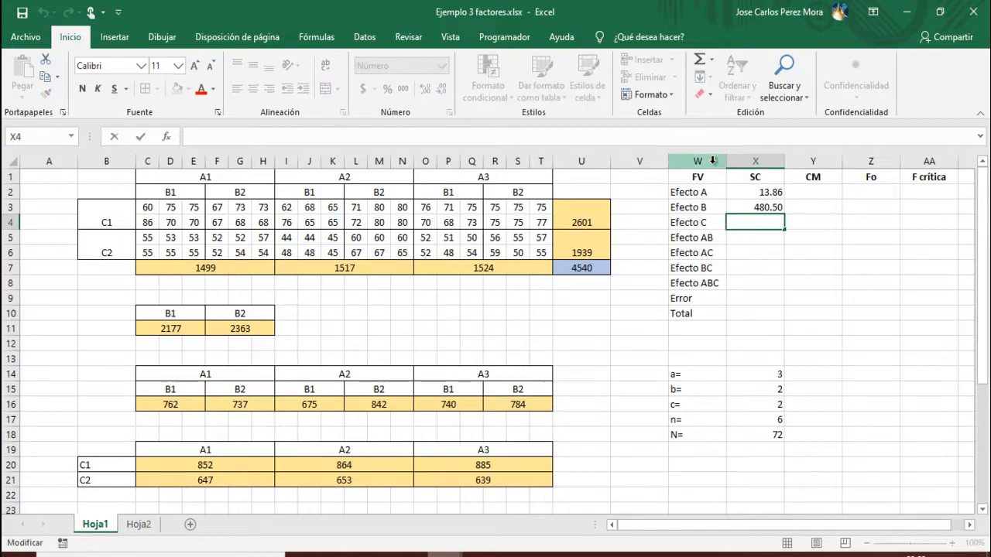
{"action": "type", "text": "=(("}
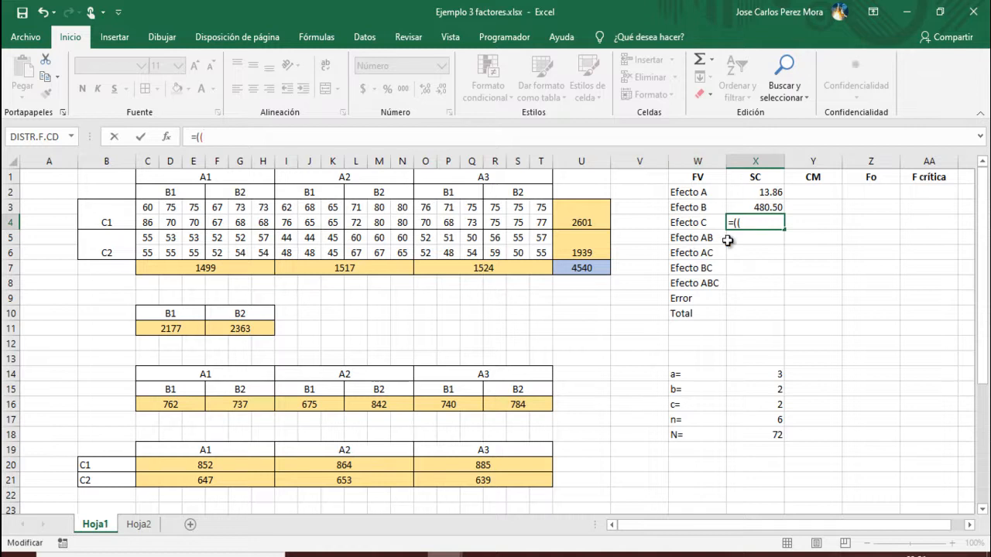
{"action": "type", "text": "SU"}
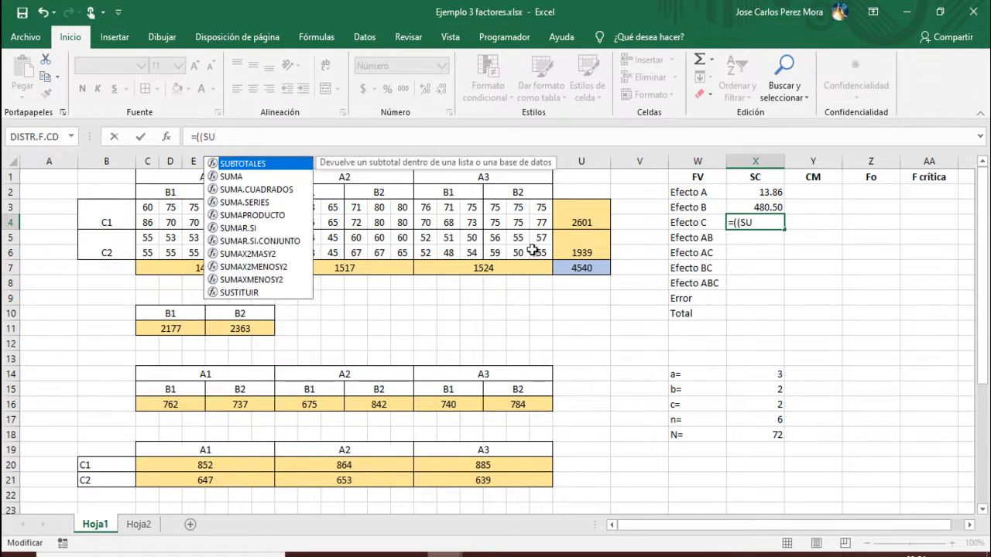
{"action": "double_click", "coordinate": [272, 216]}
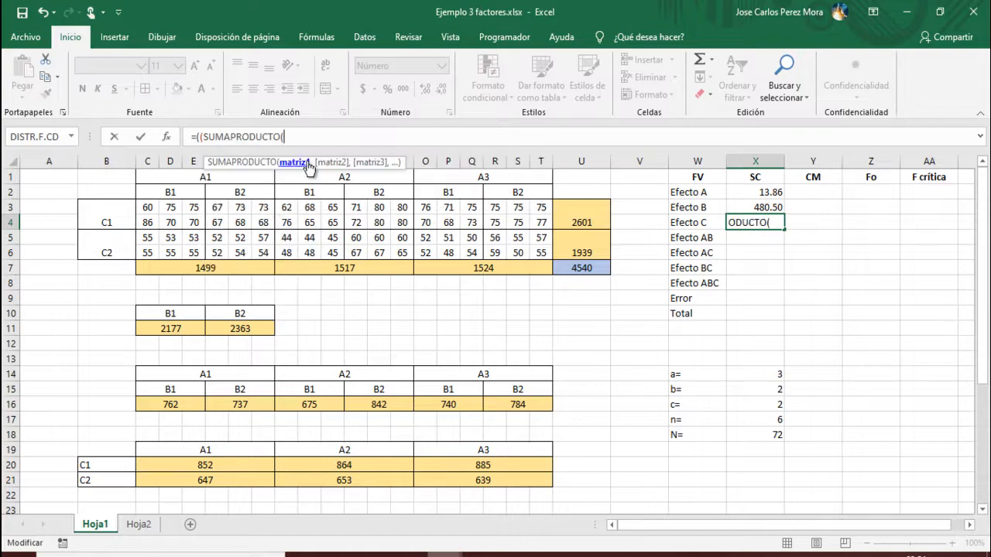
{"action": "left_click_drag", "start_coordinate": [581, 208], "coordinate": [582, 254]}
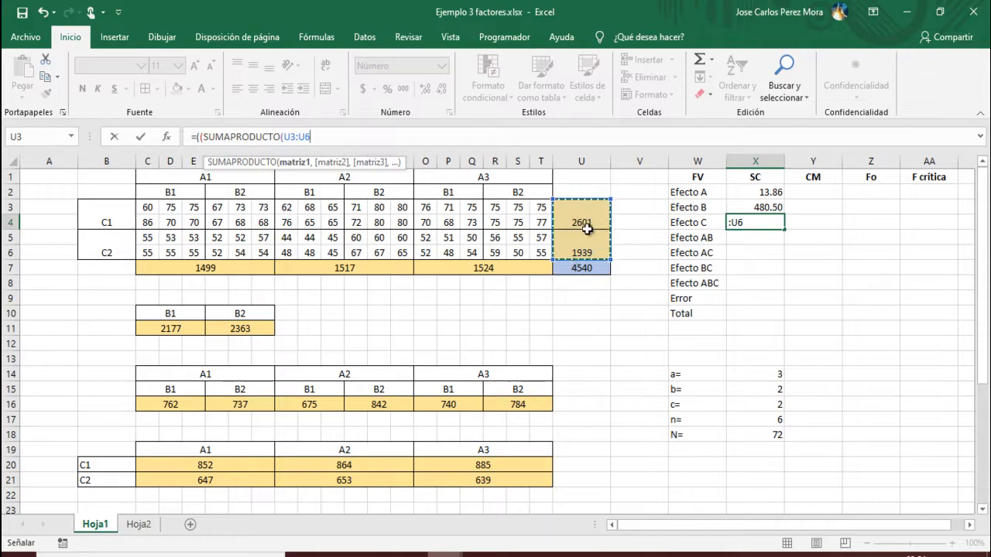
{"action": "type", "text": ","}
{"action": "left_click_drag", "start_coordinate": [582, 207], "coordinate": [588, 253]}
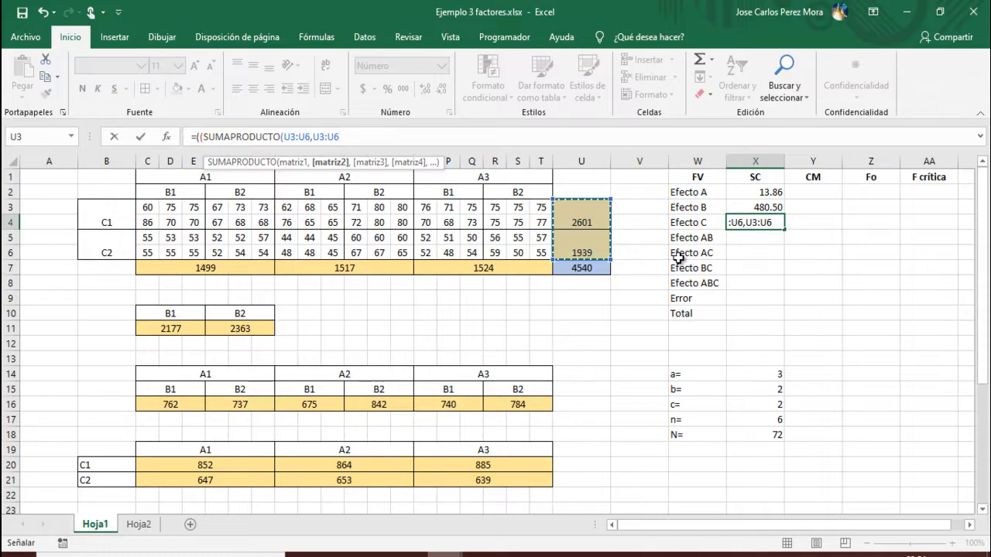
{"action": "type", "text": ")"}
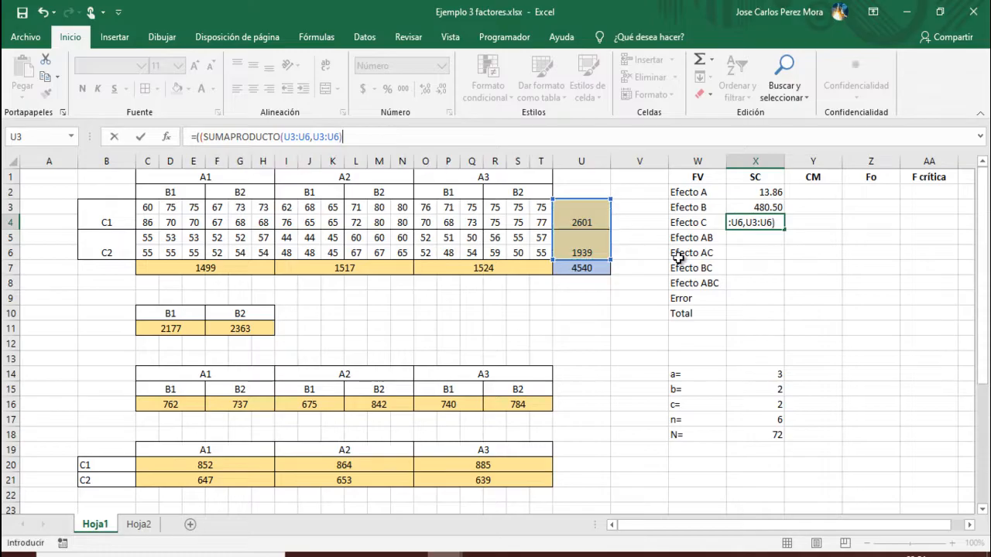
{"action": "type", "text": ")/"}
Step: Consult the SCC formula in PowerPoint and add the a·b·n divisor X14*X15*X17 with a closing parenthesis to X4
{"action": "key", "text": "alt+Tab"}
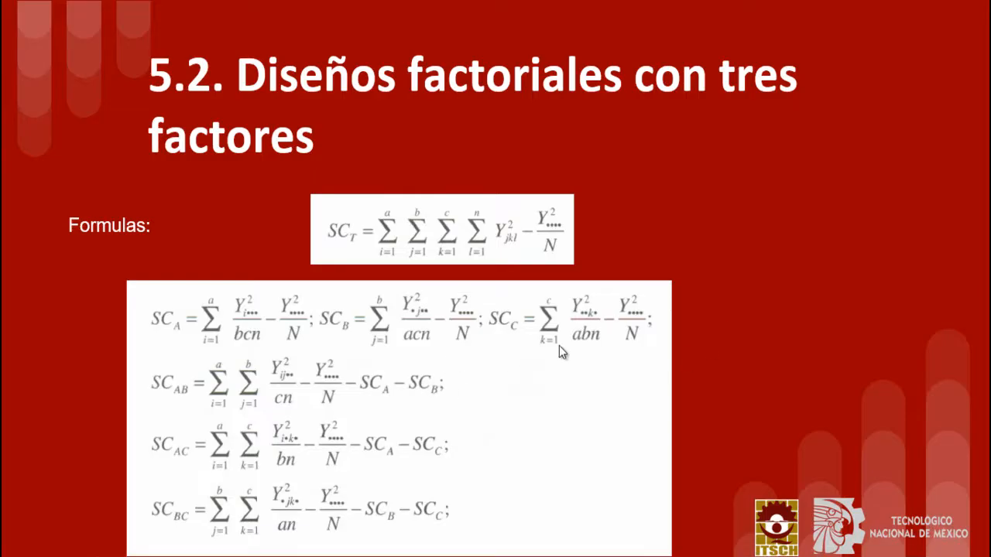
{"action": "key", "text": "alt+Tab"}
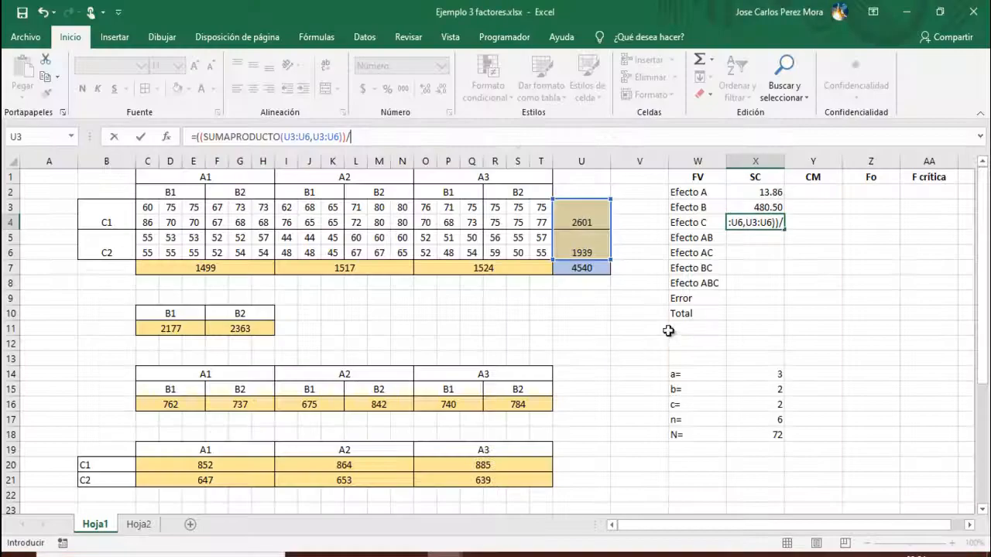
{"action": "left_click", "coordinate": [778, 377]}
{"action": "type", "text": "*"}
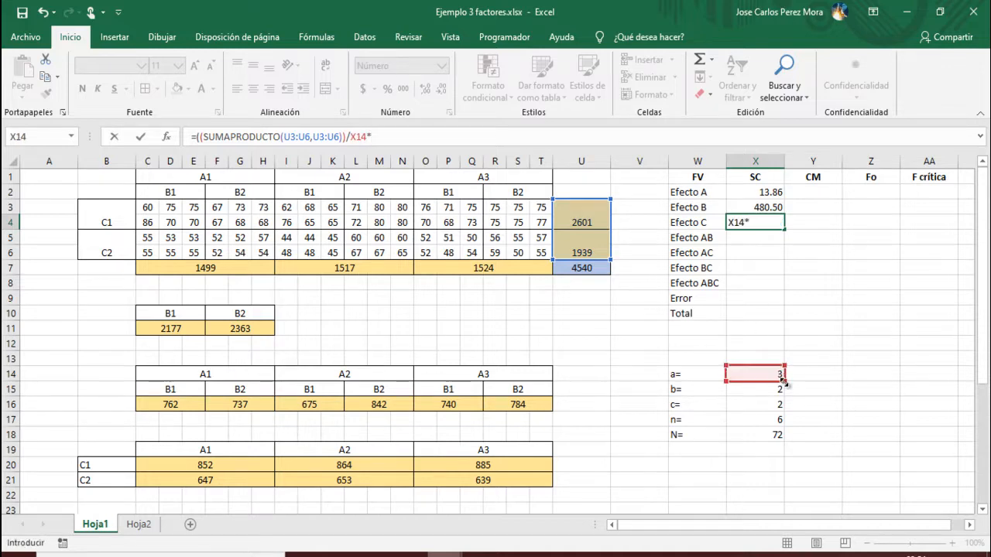
{"action": "left_click", "coordinate": [772, 390]}
{"action": "type", "text": "*"}
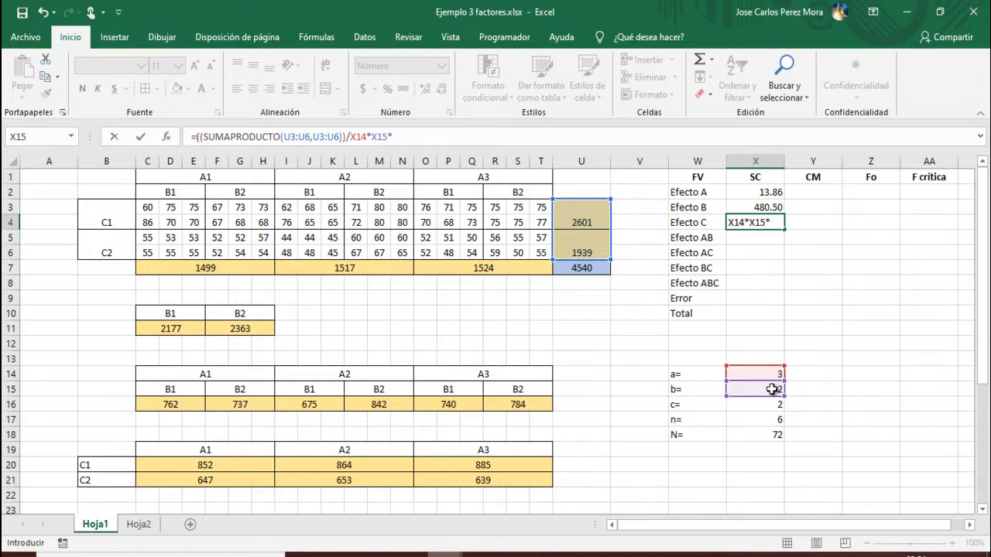
{"action": "left_click", "coordinate": [762, 417]}
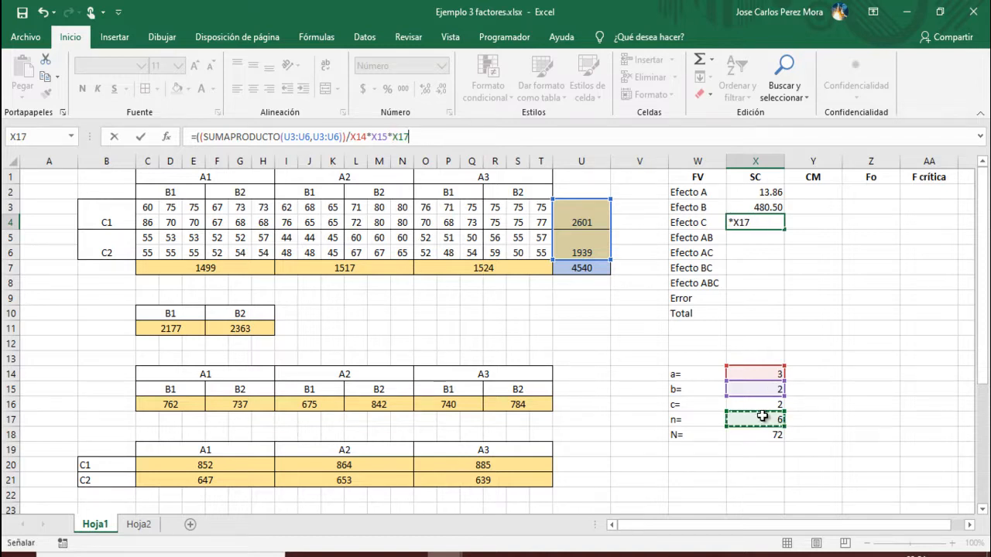
{"action": "type", "text": ")"}
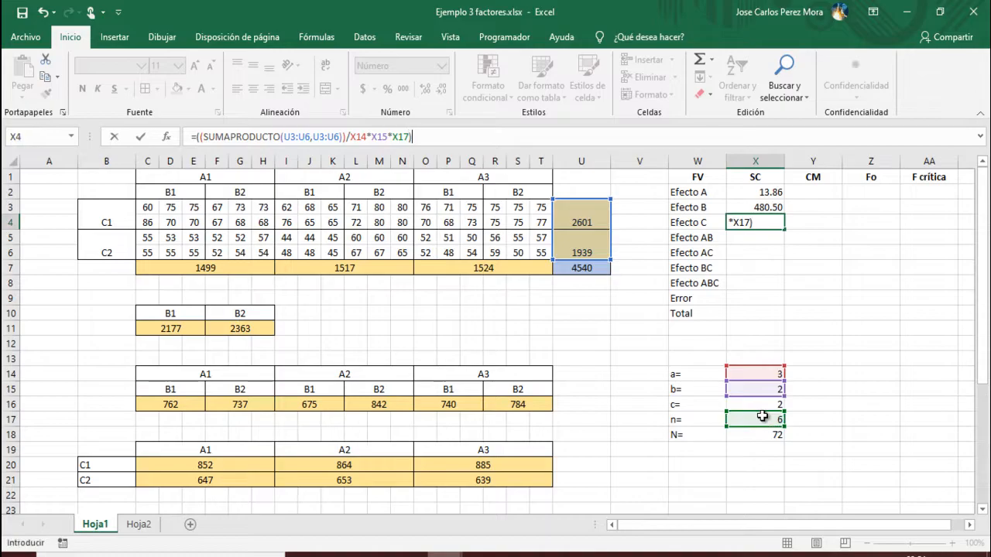
Step: Enclose the X4 divisor in its own parentheses so it reads (X14*X15*X17))
{"action": "key", "text": "F2"}
{"action": "key", "text": "Left"}
{"action": "key", "text": "Left"}
{"action": "key", "text": "Left"}
{"action": "key", "text": "Left"}
{"action": "key", "text": "Left"}
{"action": "key", "text": "Left"}
{"action": "key", "text": "Left"}
{"action": "key", "text": "Left"}
{"action": "key", "text": "Left"}
{"action": "key", "text": "Left"}
{"action": "key", "text": "Left"}
{"action": "key", "text": "Left"}
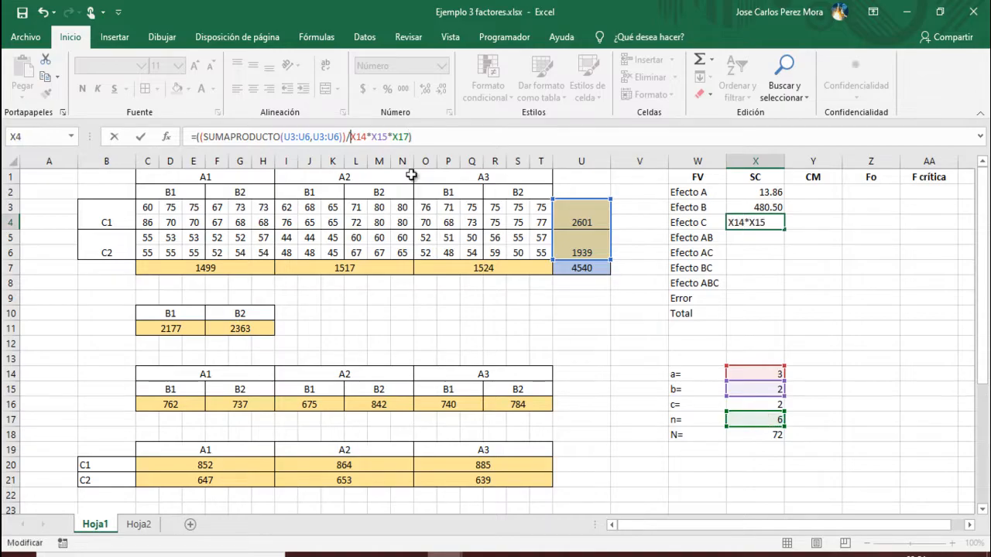
{"action": "type", "text": "("}
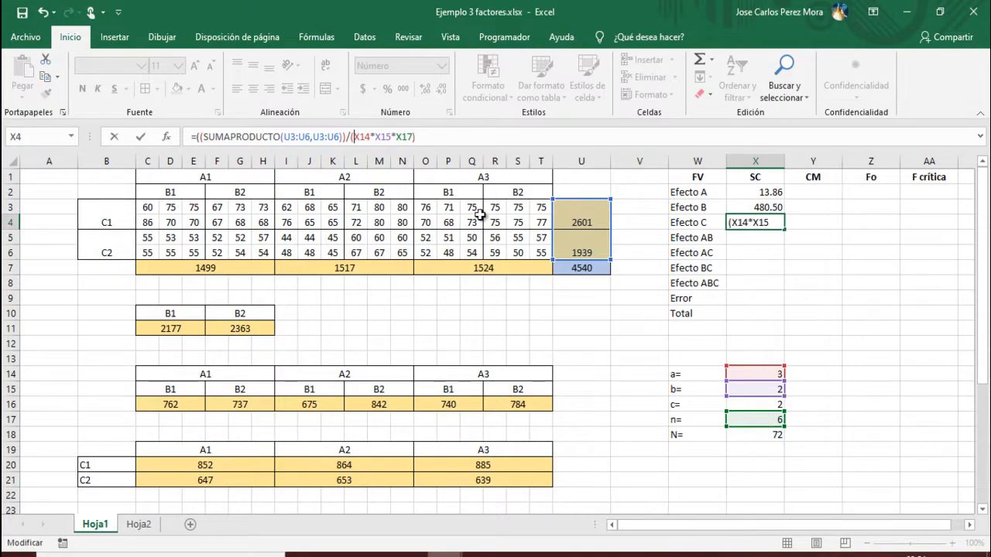
{"action": "left_click", "coordinate": [453, 136]}
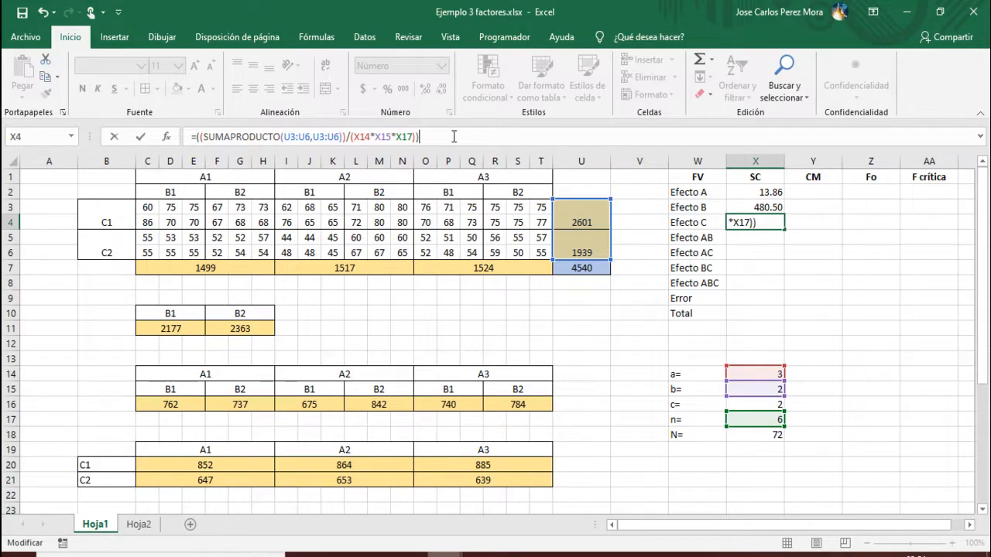
Step: Recheck the SCC formula in PowerPoint and complete the Efecto C formula in X4 by subtracting (U7*U7/X18)
{"action": "key", "text": "alt+Tab"}
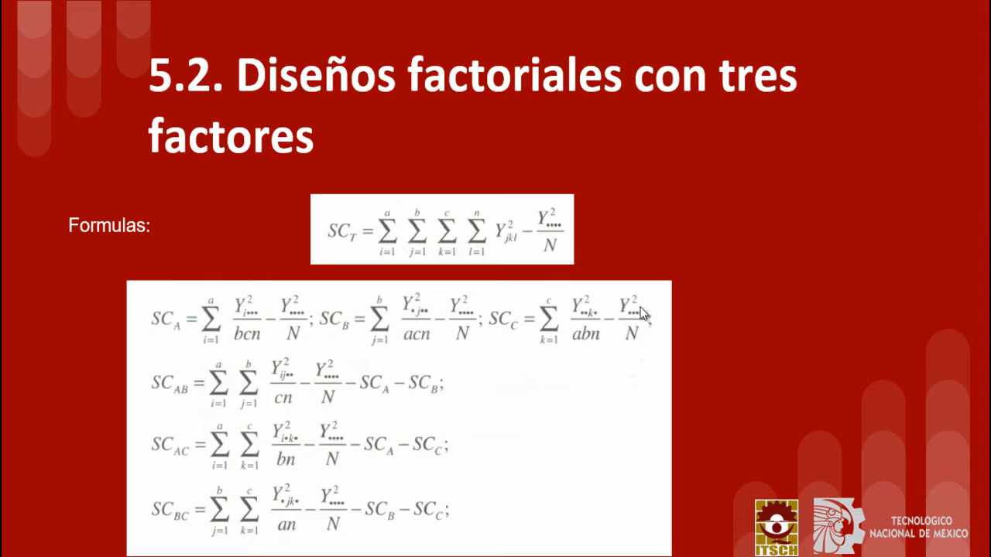
{"action": "key", "text": "alt+Tab"}
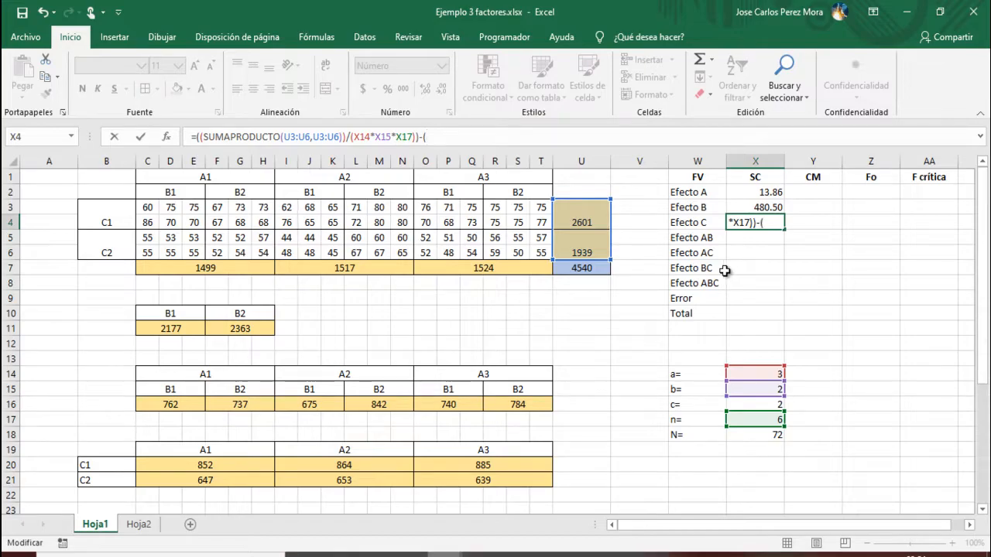
{"action": "left_click", "coordinate": [587, 268]}
{"action": "type", "text": "*"}
{"action": "left_click", "coordinate": [589, 268]}
{"action": "type", "text": "/"}
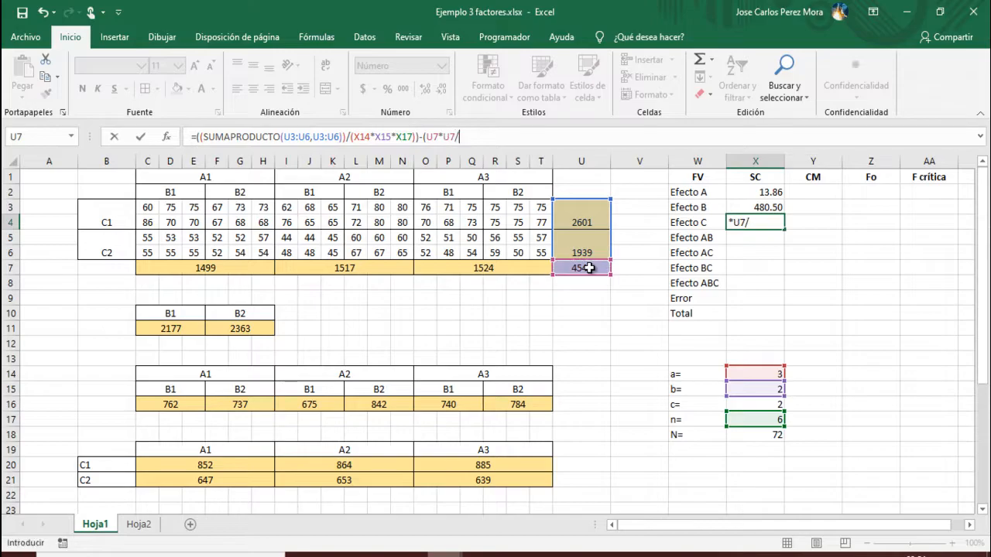
{"action": "left_click", "coordinate": [742, 437]}
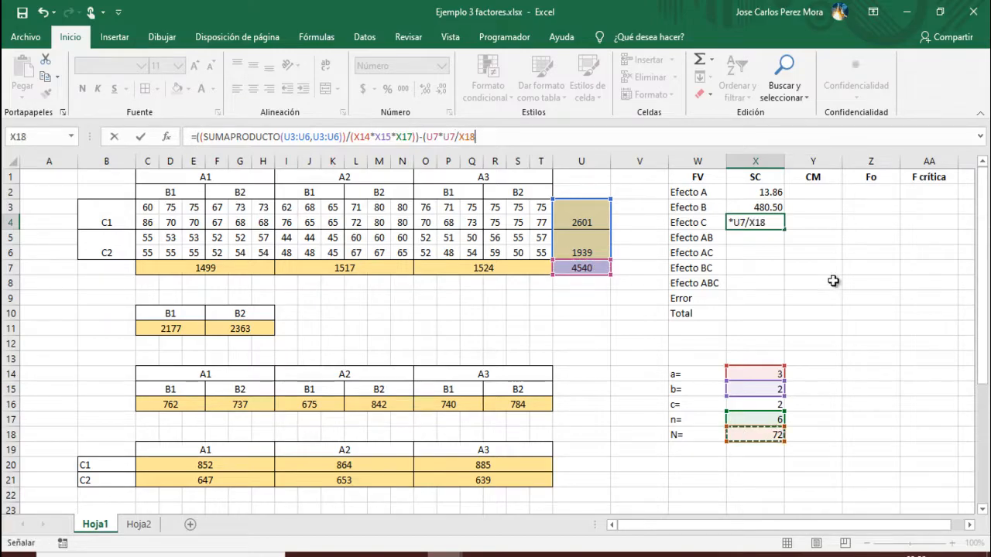
{"action": "type", "text": ")"}
{"action": "key", "text": "Return"}
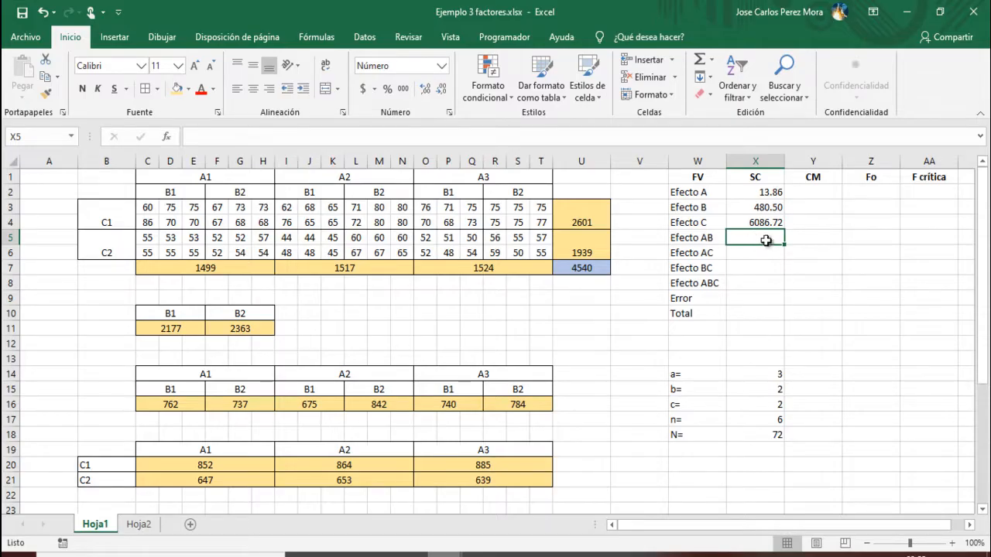
Step: Start the Efecto AB formula in X5 with =((SUMAPRODUCTO(C16:T16,C16:T16))/ using the AB totals as both arrays
{"action": "left_click", "coordinate": [694, 139]}
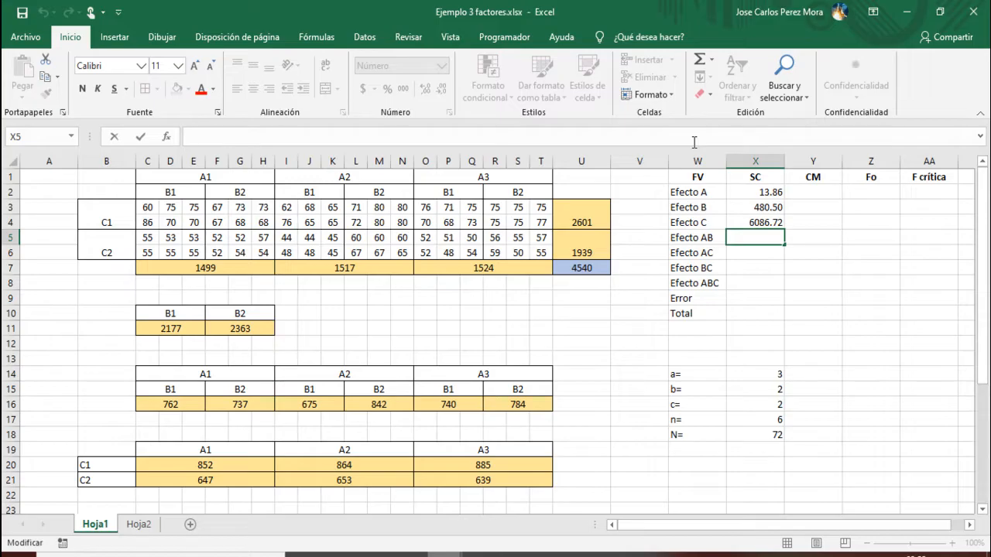
{"action": "type", "text": "="}
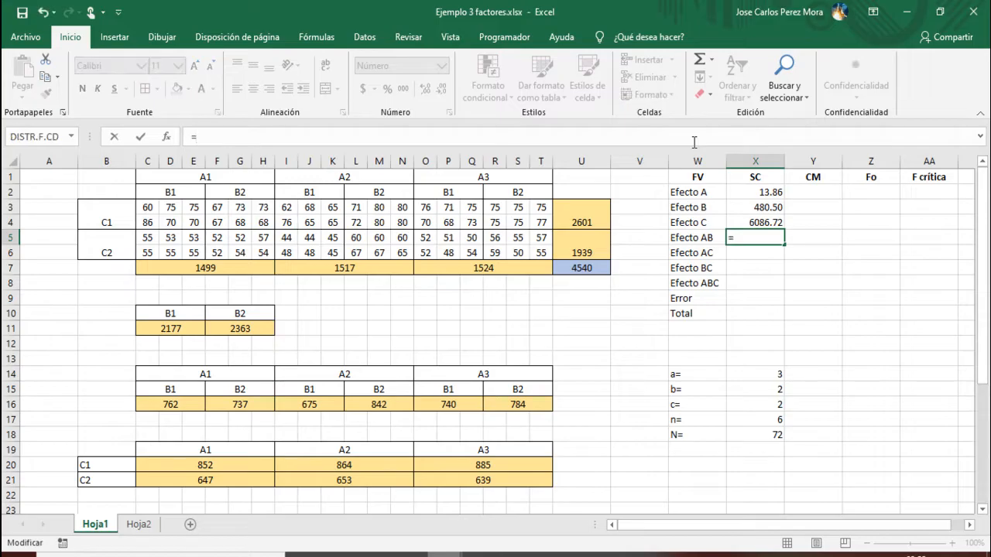
{"action": "type", "text": "(("}
{"action": "scroll", "coordinate": [382, 288], "scroll_direction": "down", "scroll_amount": 5}
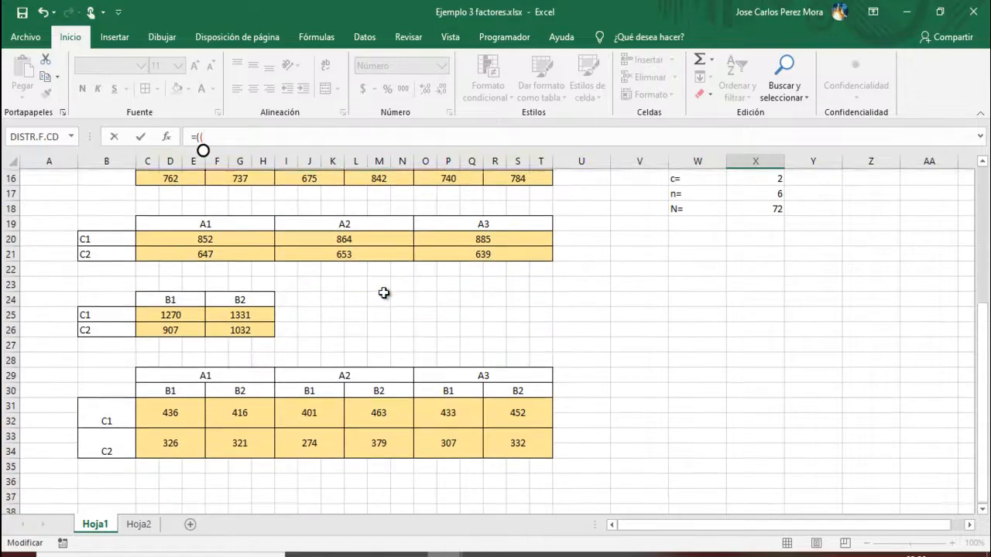
{"action": "scroll", "coordinate": [384, 293], "scroll_direction": "up", "scroll_amount": 3}
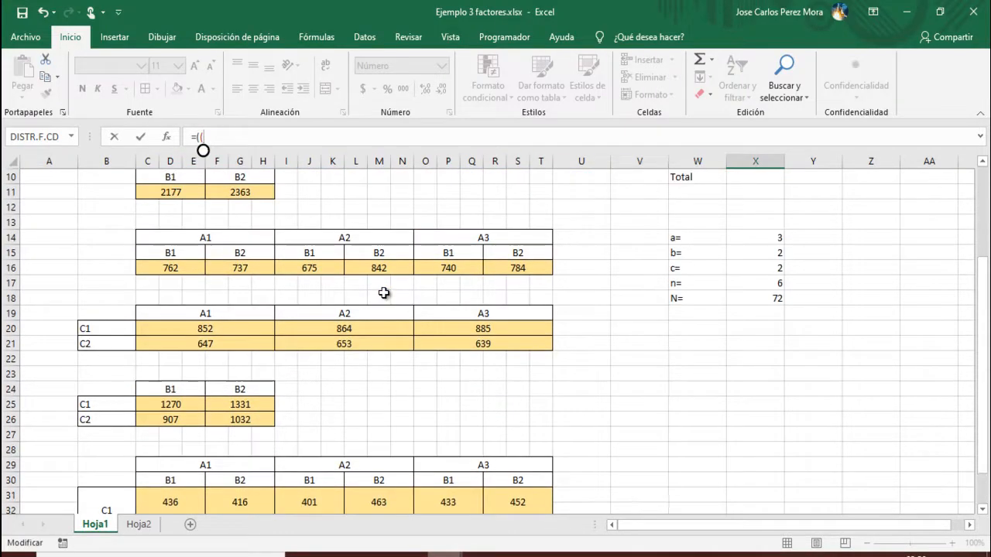
{"action": "scroll", "coordinate": [317, 316], "scroll_direction": "up", "scroll_amount": 2}
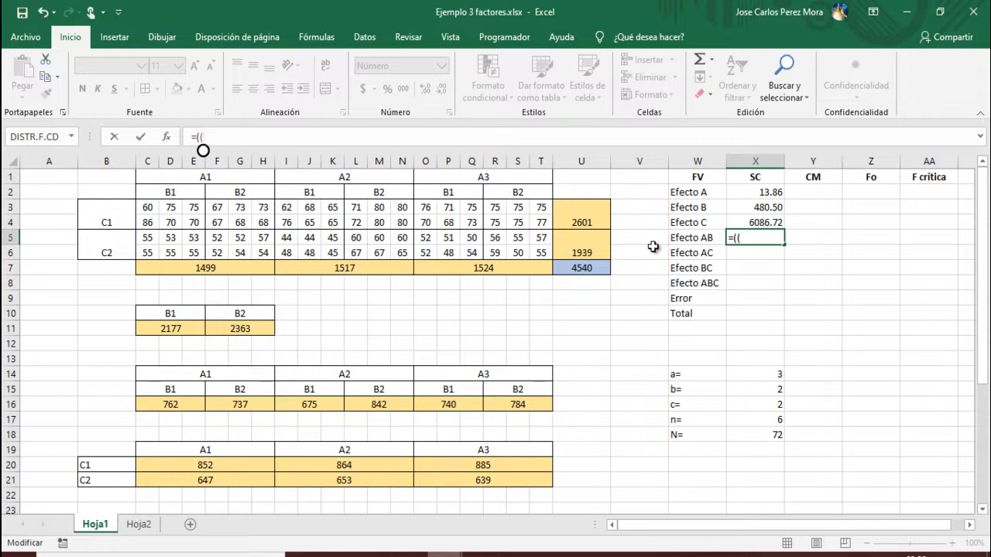
{"action": "type", "text": "SUMA"}
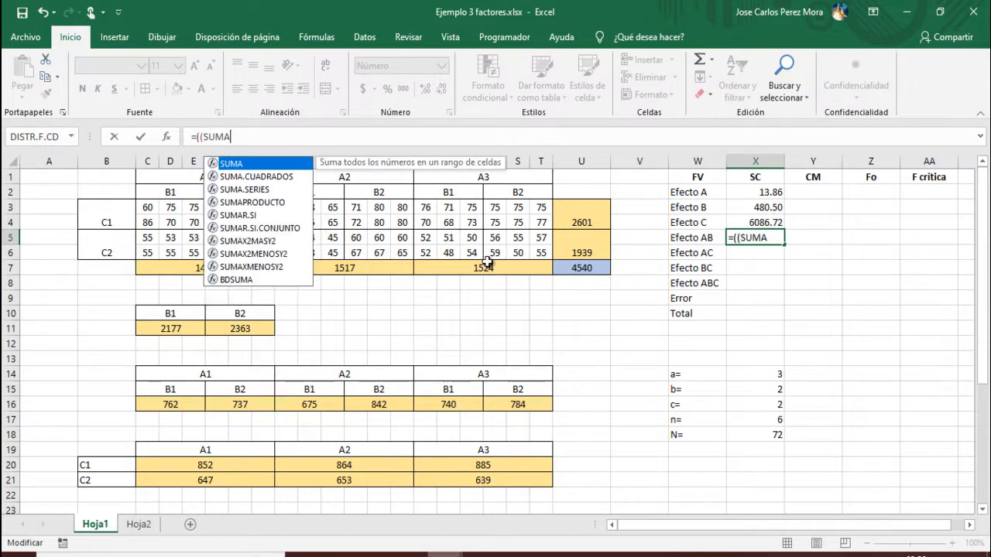
{"action": "double_click", "coordinate": [279, 202]}
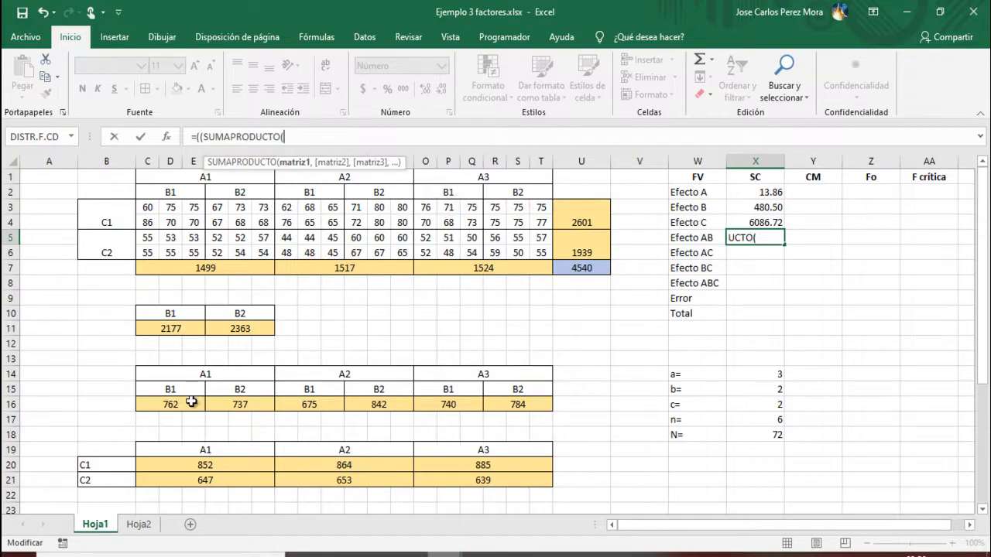
{"action": "left_click_drag", "start_coordinate": [192, 403], "coordinate": [517, 402]}
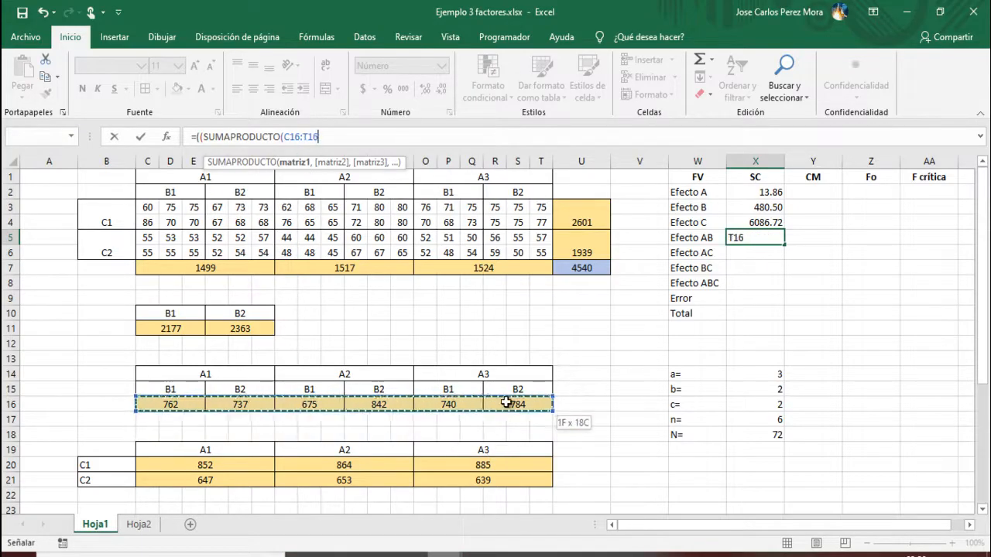
{"action": "type", "text": ","}
{"action": "left_click_drag", "start_coordinate": [194, 401], "coordinate": [541, 404]}
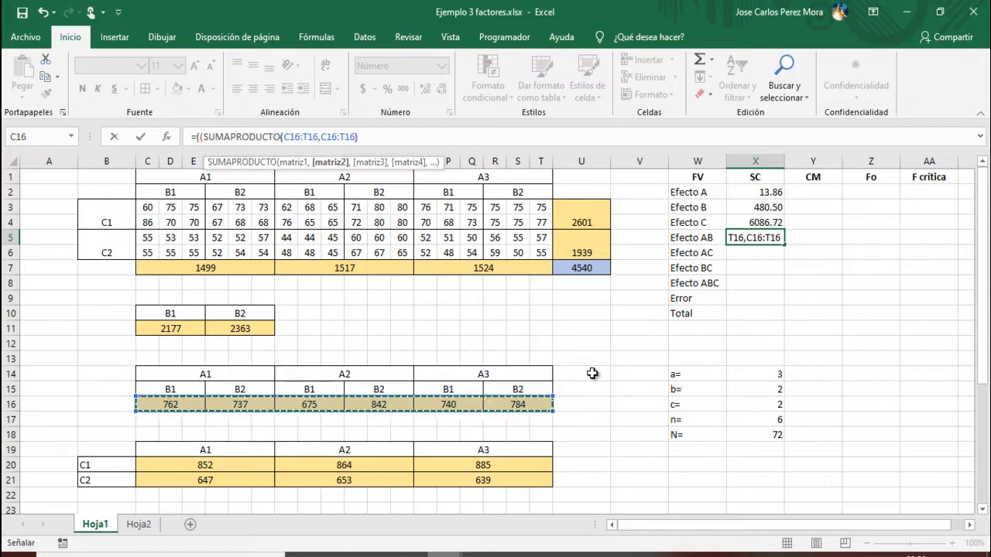
{"action": "type", "text": "))/"}
Step: Consult the SCAB formula in PowerPoint and add the c·n divisor (X16*X17) with an outer closing parenthesis to X5
{"action": "key", "text": "alt+Tab"}
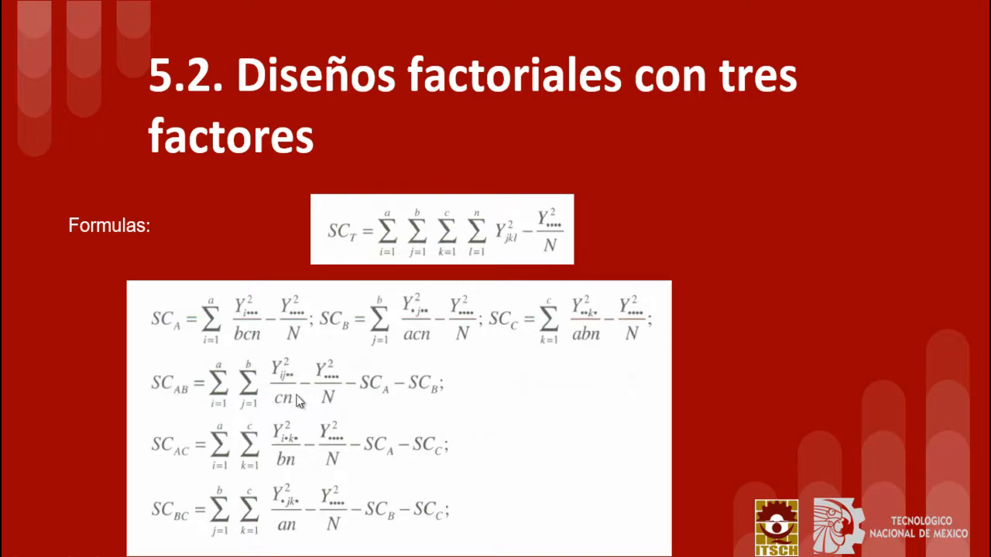
{"action": "key", "text": "alt+Tab"}
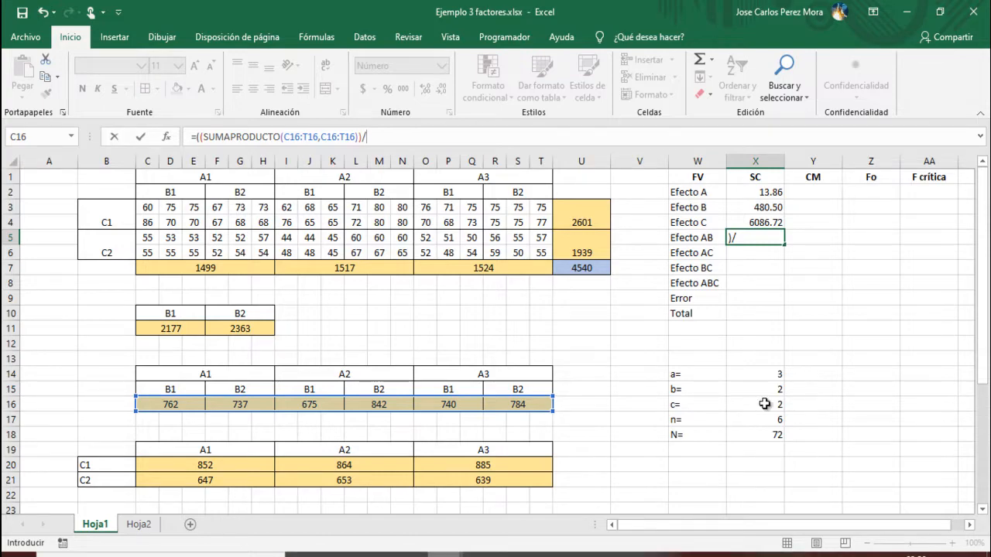
{"action": "type", "text": "("}
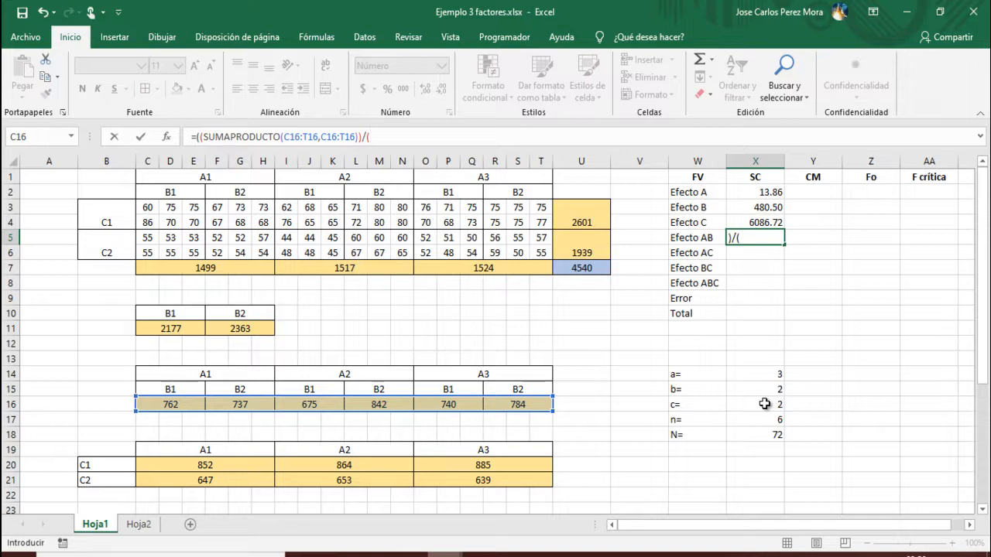
{"action": "left_click", "coordinate": [764, 403]}
{"action": "type", "text": "*"}
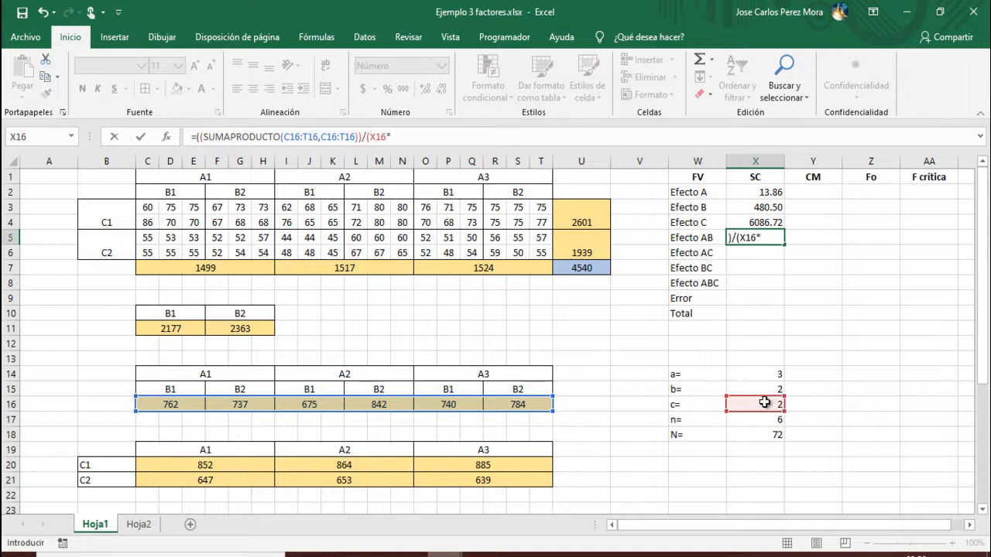
{"action": "left_click", "coordinate": [763, 417]}
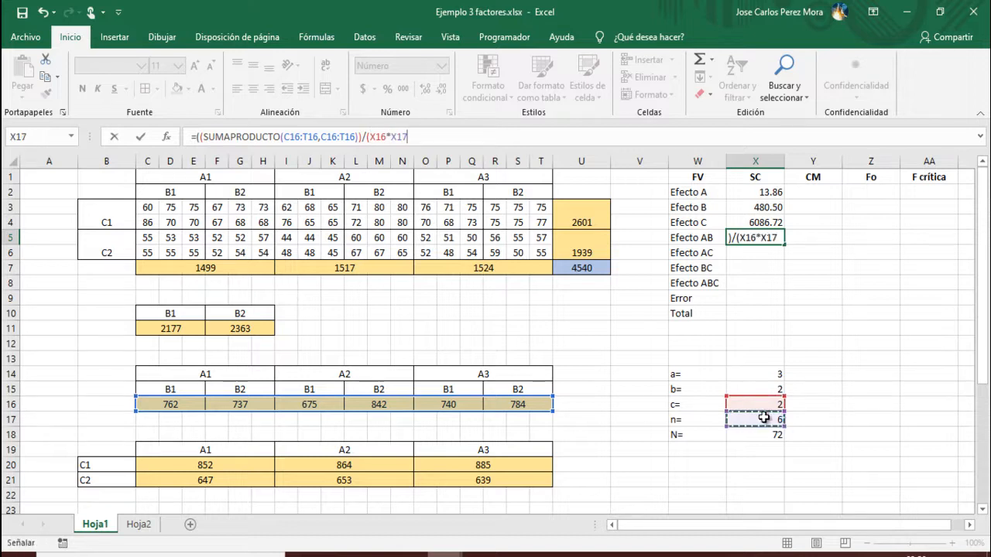
{"action": "type", "text": ")"}
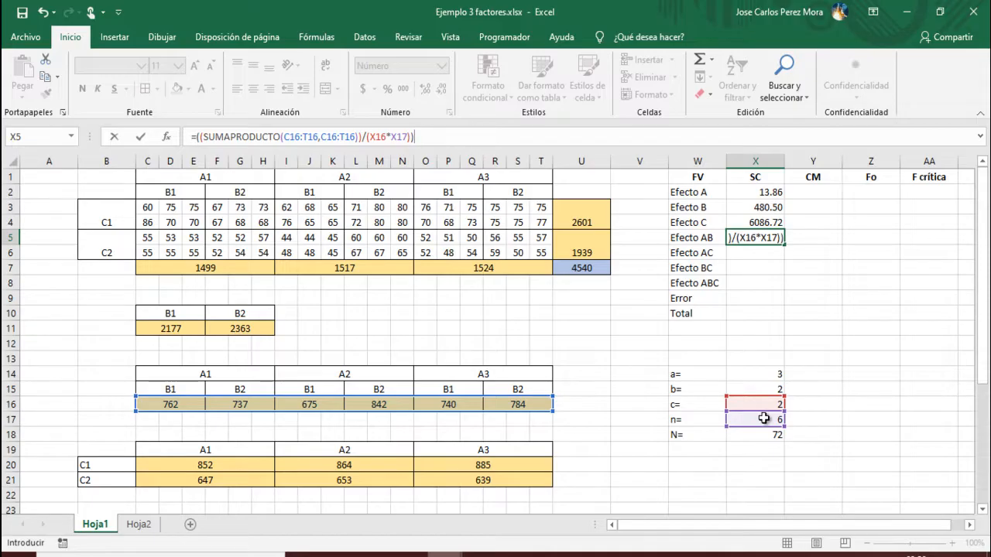
Step: Subtract the correction term (U7*U7/X18) in the X5 formula and append another minus sign
{"action": "key", "text": "ctrl+Return"}
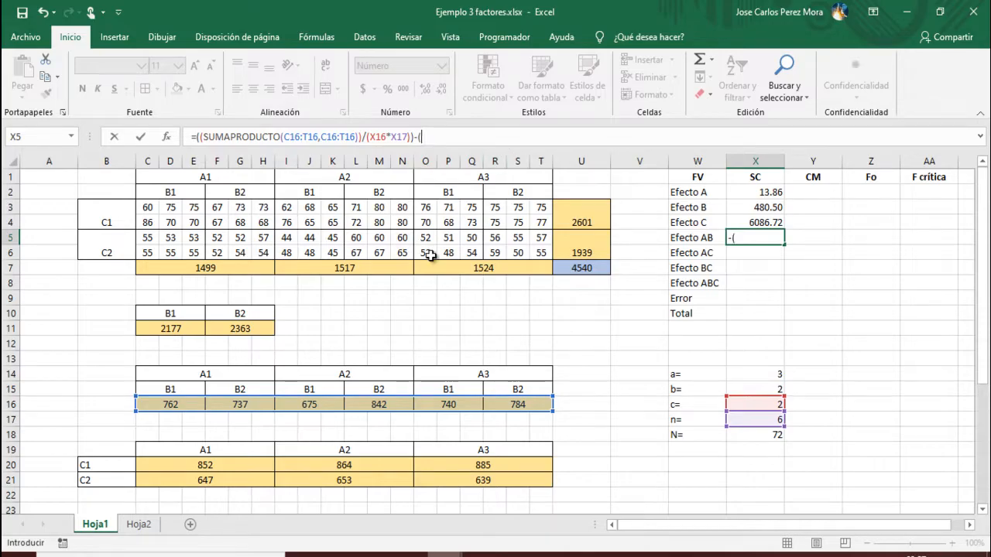
{"action": "left_click", "coordinate": [576, 269]}
{"action": "type", "text": "*"}
{"action": "left_click", "coordinate": [583, 267]}
{"action": "type", "text": "/"}
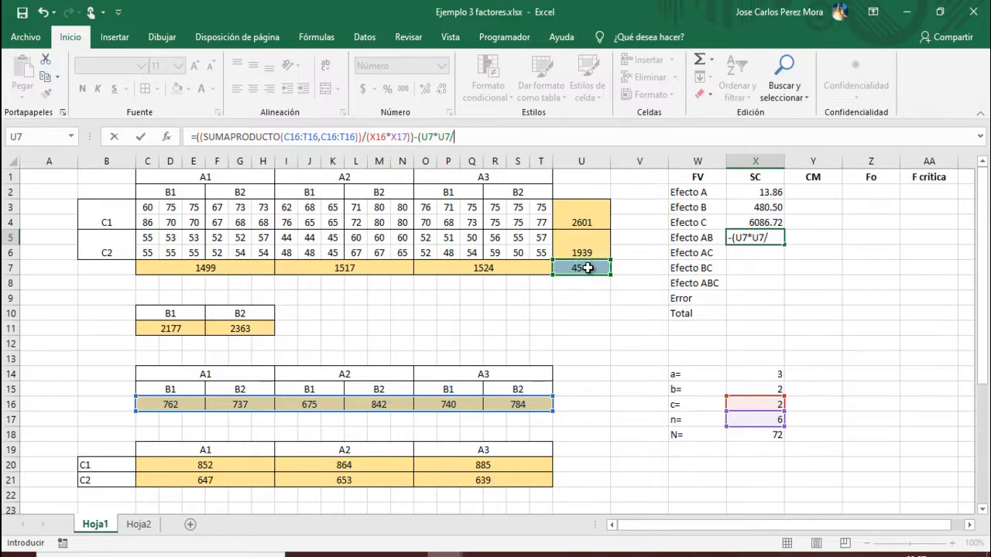
{"action": "left_click", "coordinate": [752, 435]}
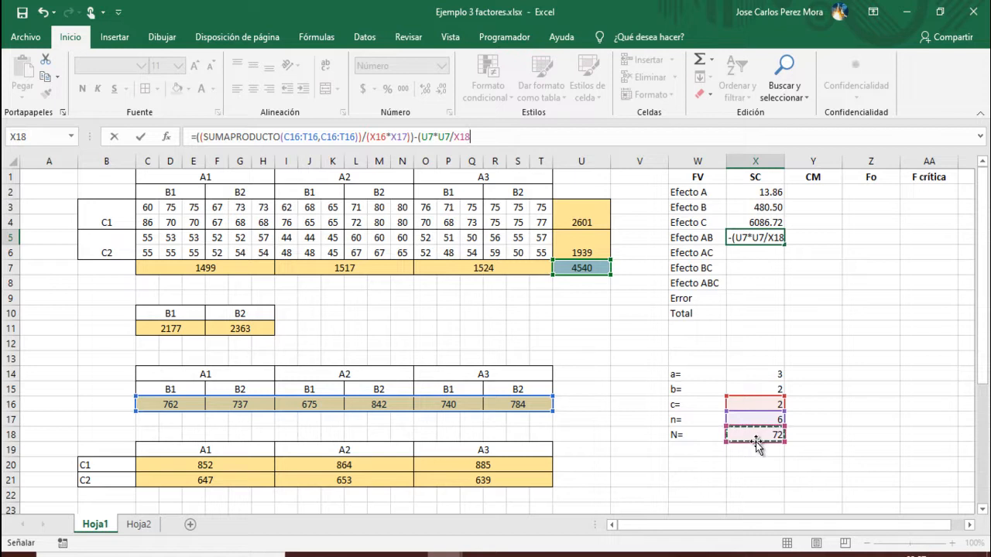
{"action": "type", "text": ")-"}
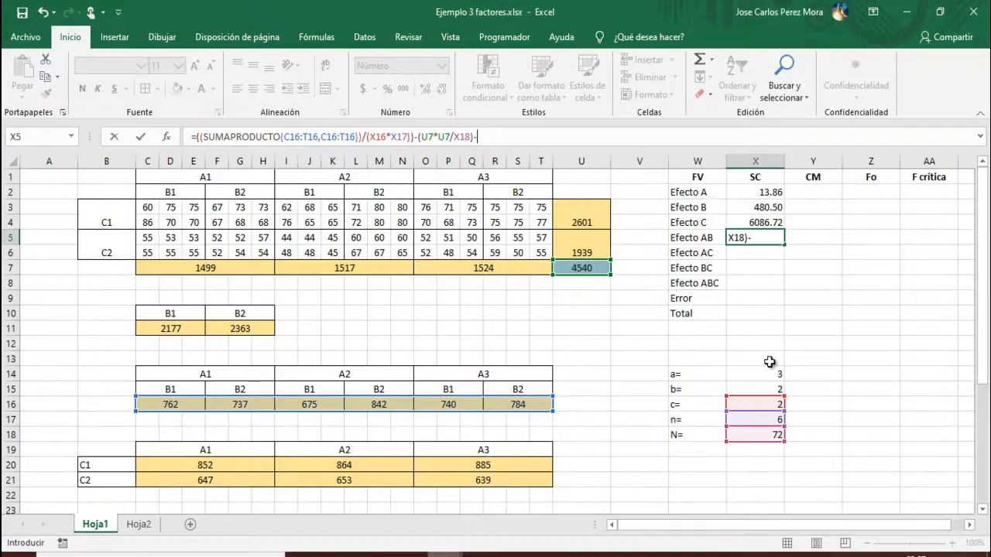
Step: Complete the Efecto AB formula in X5 by subtracting X2 and X3, checking it against the SCAB formula in PowerPoint
{"action": "left_click", "coordinate": [750, 193]}
{"action": "type", "text": "-"}
{"action": "left_click", "coordinate": [776, 207]}
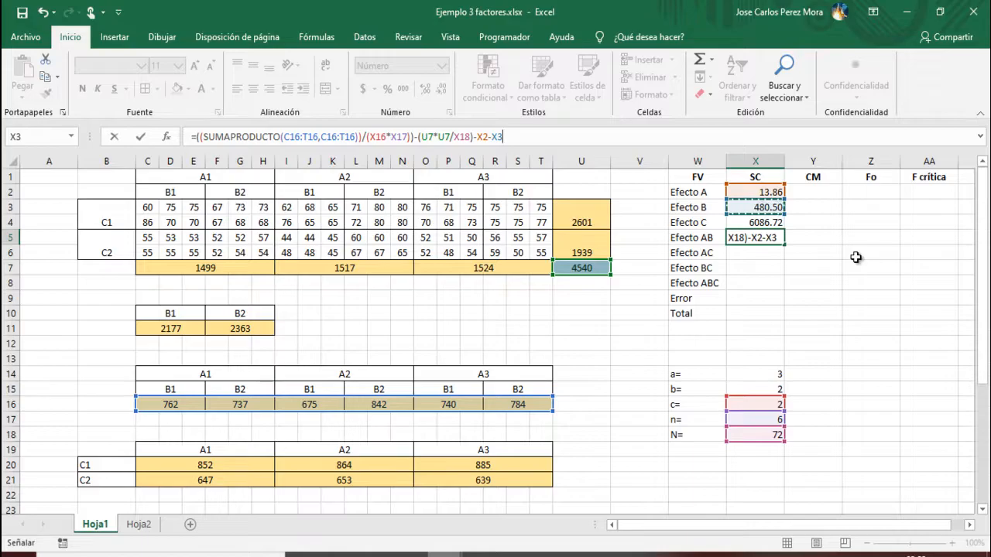
{"action": "key", "text": "alt+Tab"}
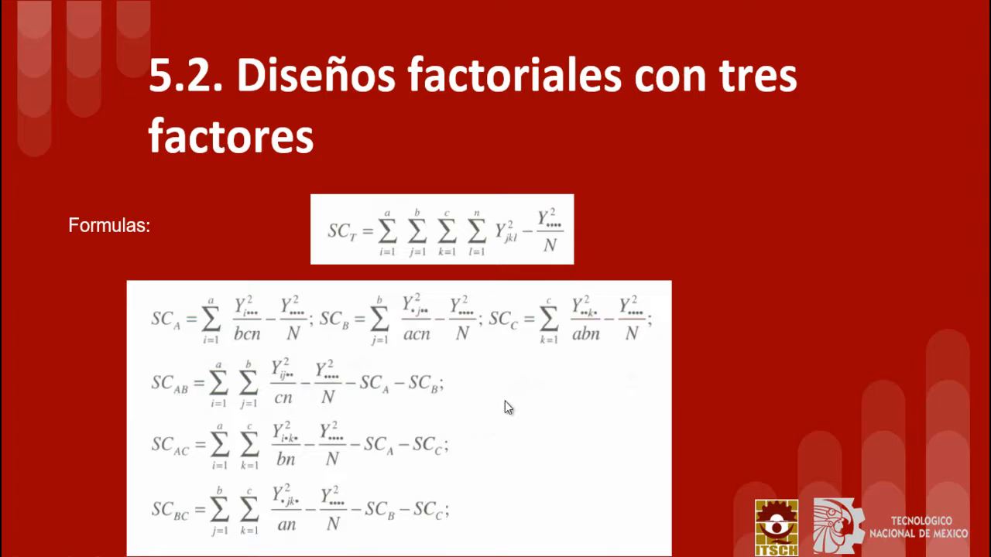
{"action": "key", "text": "alt+Tab"}
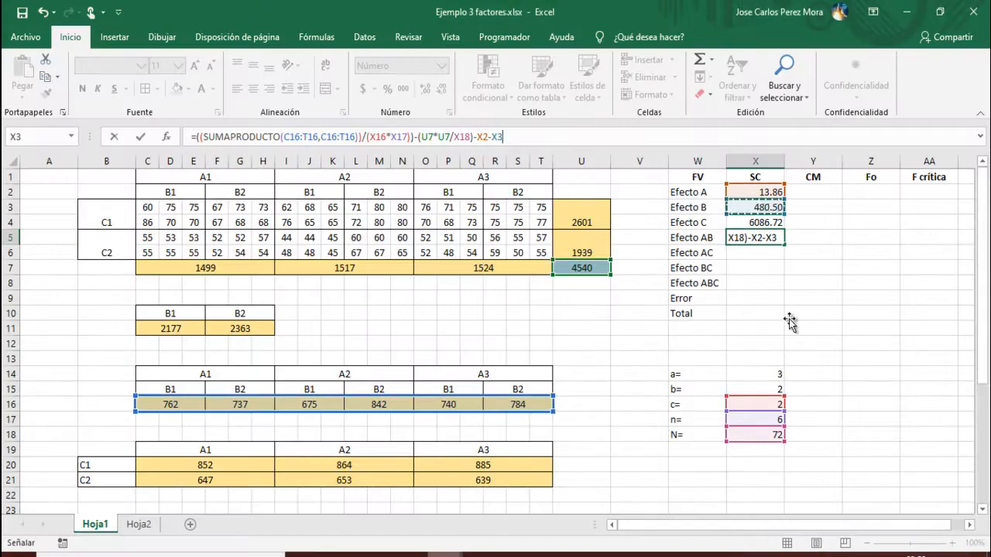
{"action": "key", "text": "Return"}
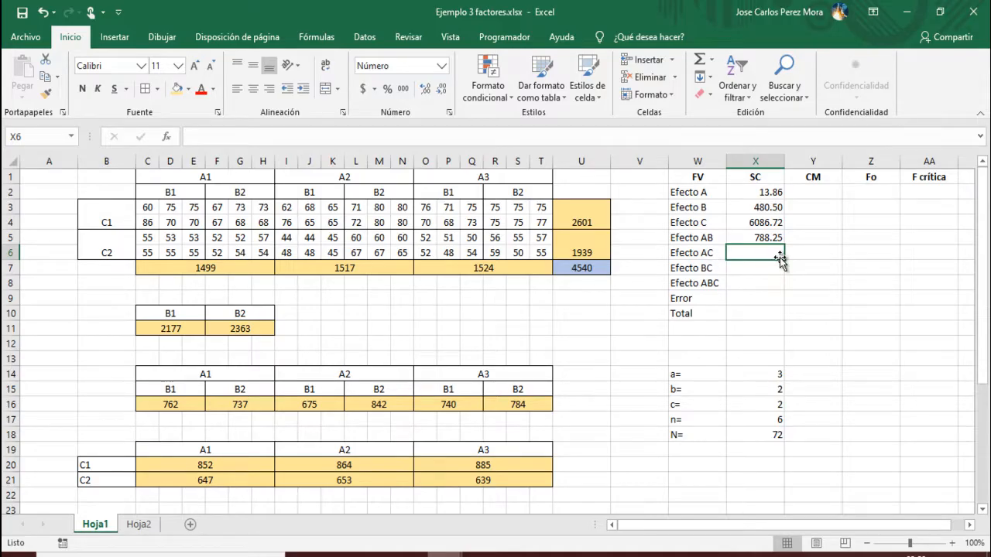
Step: Start the Efecto AC formula in X6 with =((SUMAPRODUCTO(C20:T21,C20:T21))/ using the AC totals as both arrays
{"action": "type", "text": "=(("}
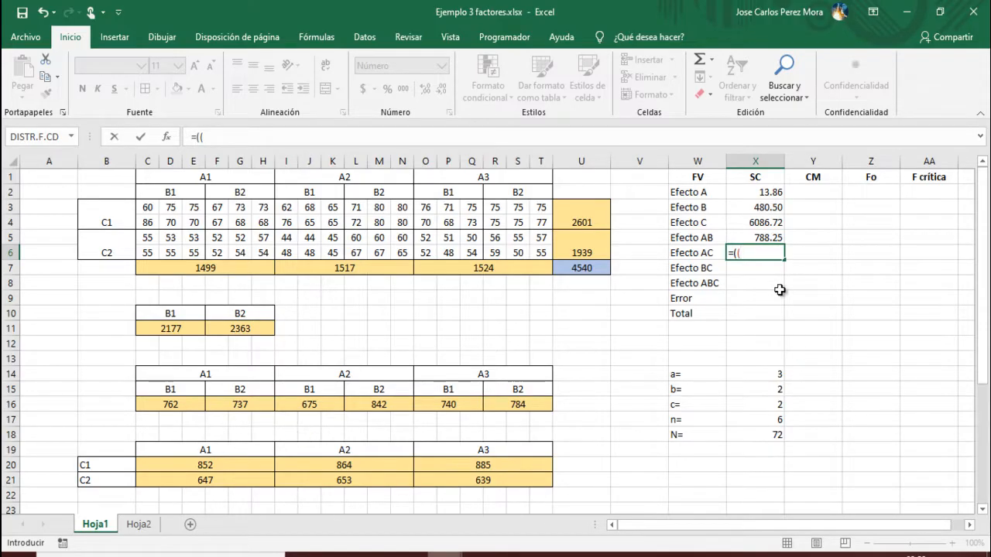
{"action": "type", "text": "SUMA"}
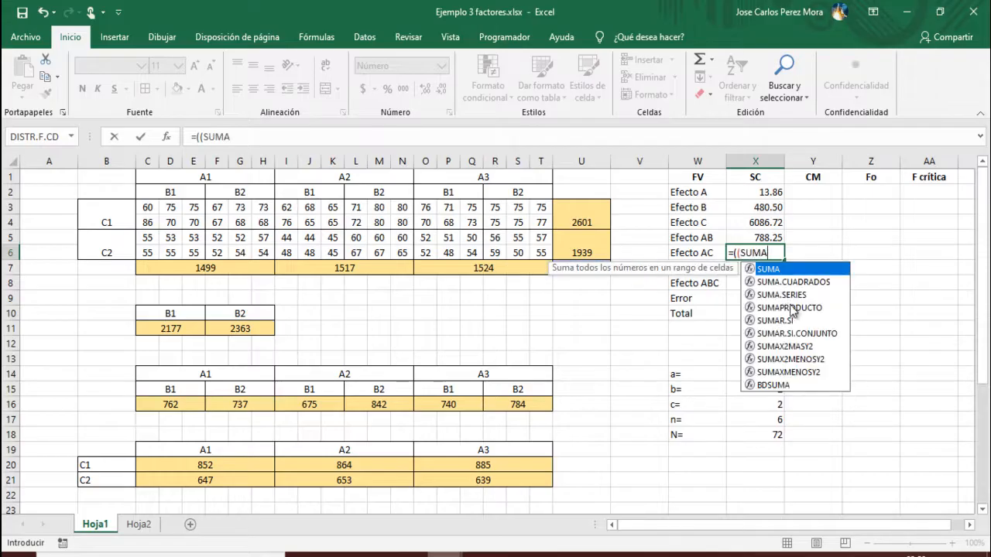
{"action": "double_click", "coordinate": [791, 308]}
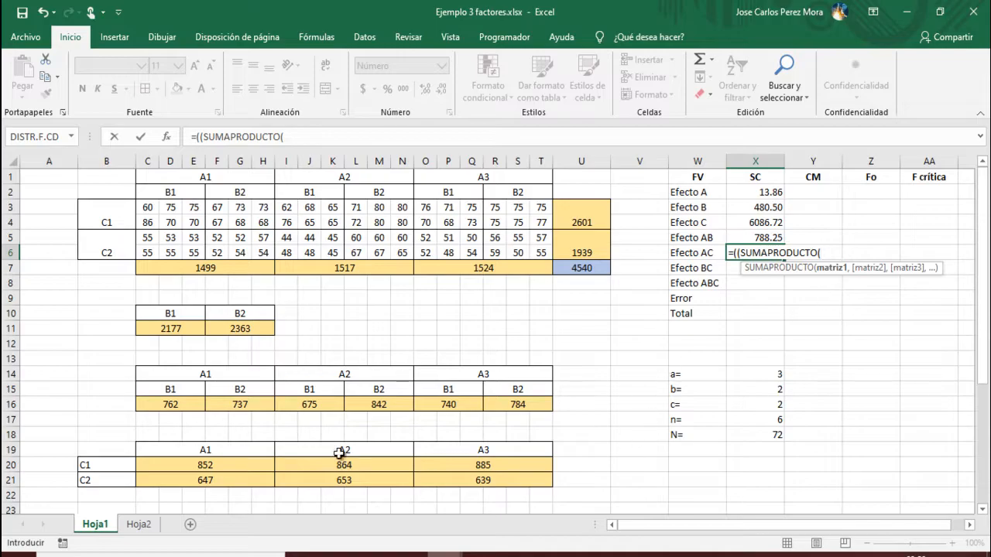
{"action": "left_click_drag", "start_coordinate": [205, 469], "coordinate": [490, 479]}
{"action": "type", "text": ","}
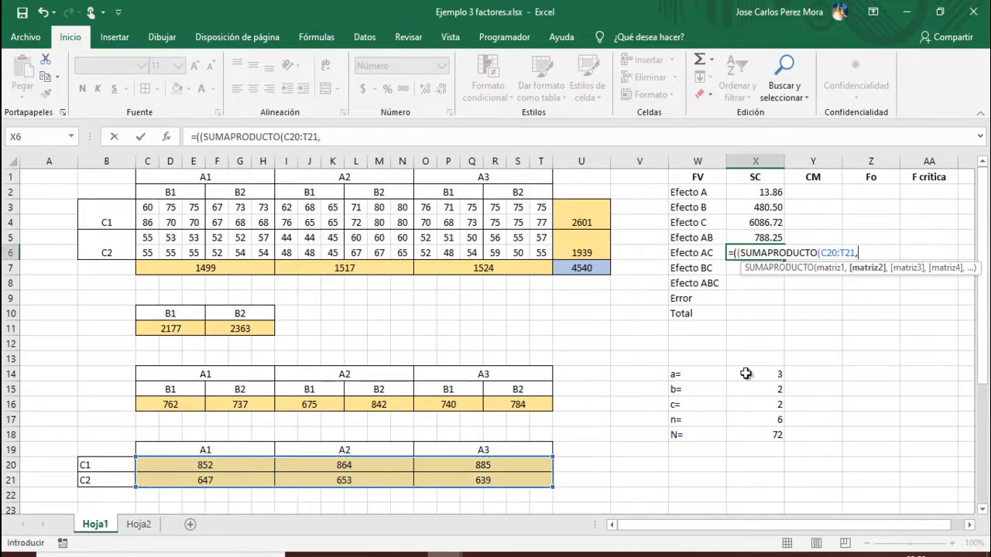
{"action": "left_click_drag", "start_coordinate": [245, 464], "coordinate": [470, 480]}
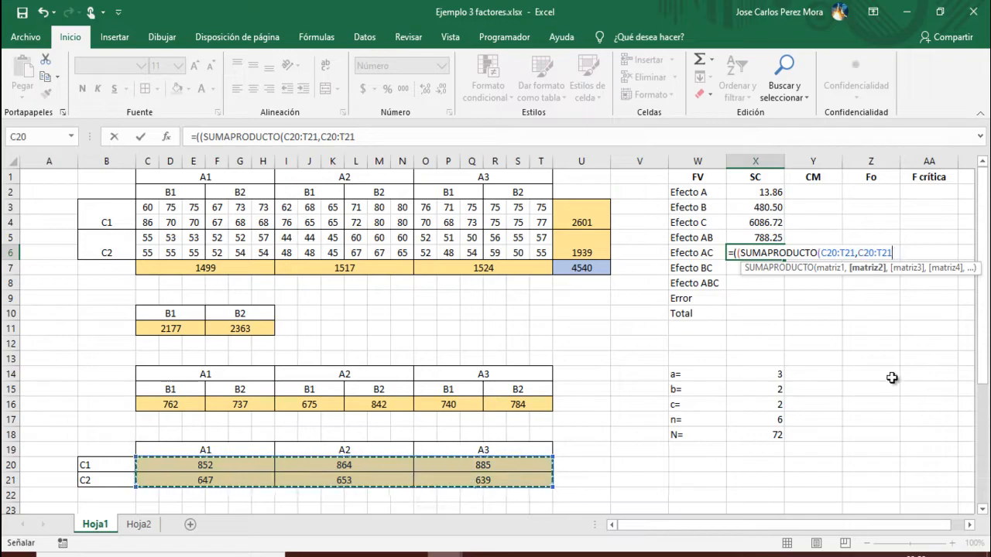
{"action": "type", "text": ")"}
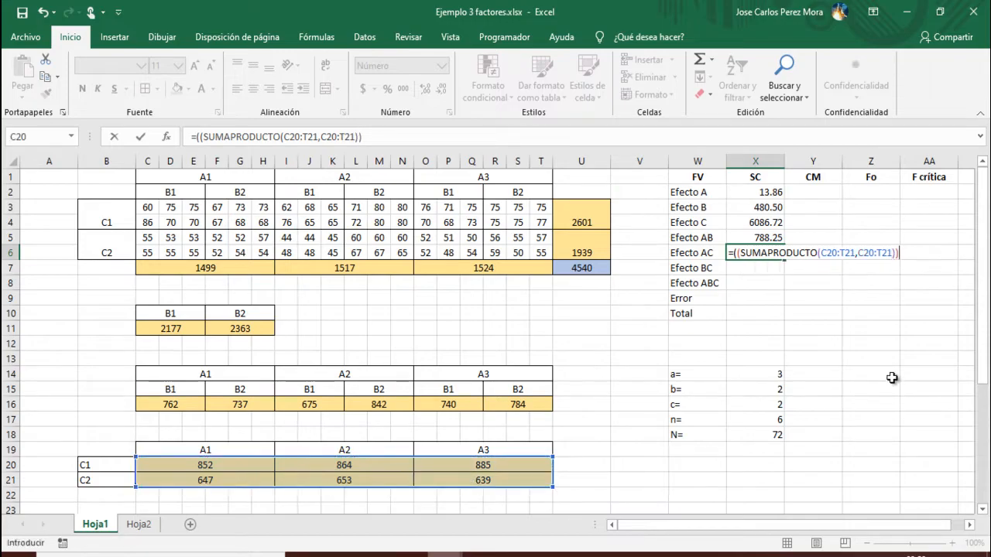
{"action": "type", "text": ")/"}
Step: Consult the SCAC formula in PowerPoint and add the b·n divisor (X15*X17), a closing parenthesis and a minus sign to X6
{"action": "key", "text": "alt+Tab"}
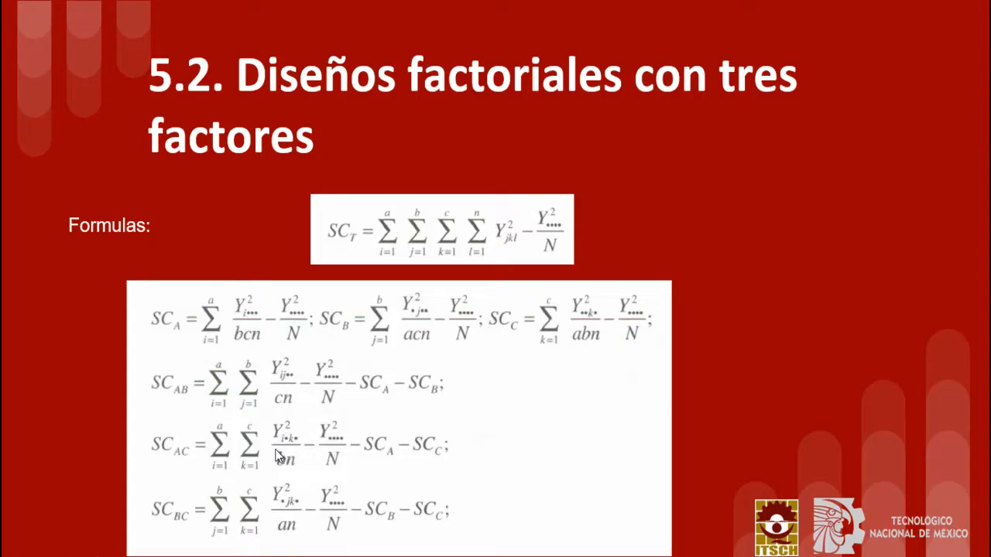
{"action": "key", "text": "alt+Tab"}
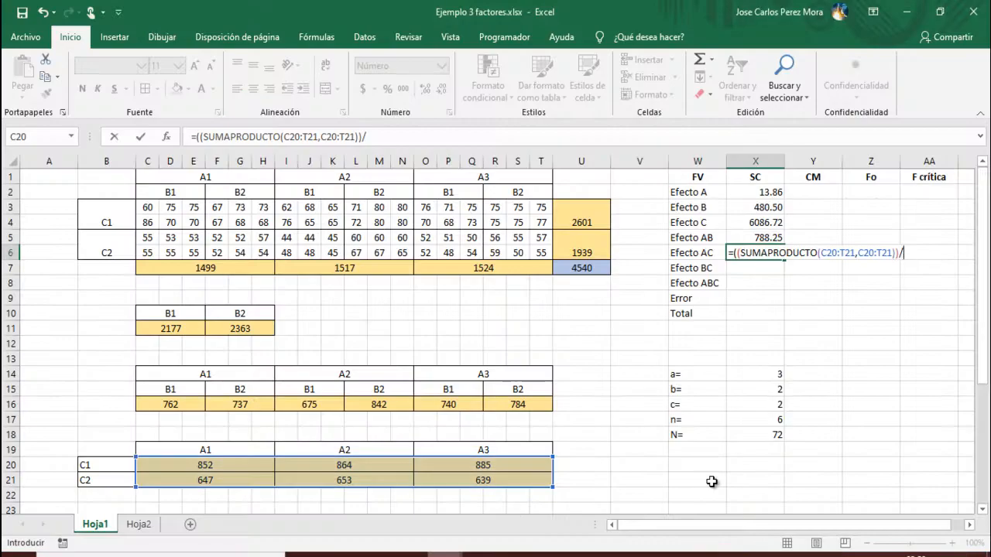
{"action": "type", "text": "("}
{"action": "left_click", "coordinate": [746, 389]}
{"action": "type", "text": "*"}
{"action": "left_click", "coordinate": [756, 419]}
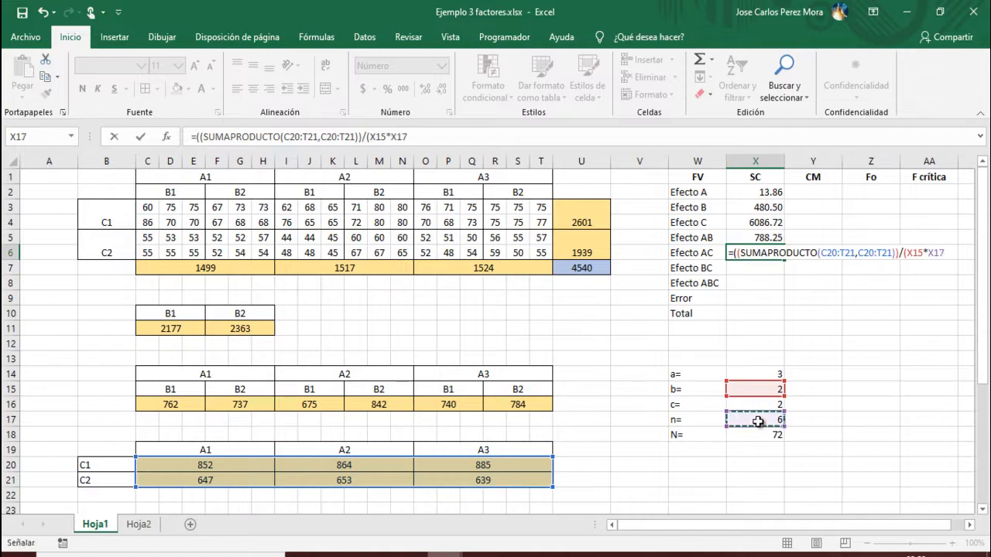
{"action": "type", "text": ")"}
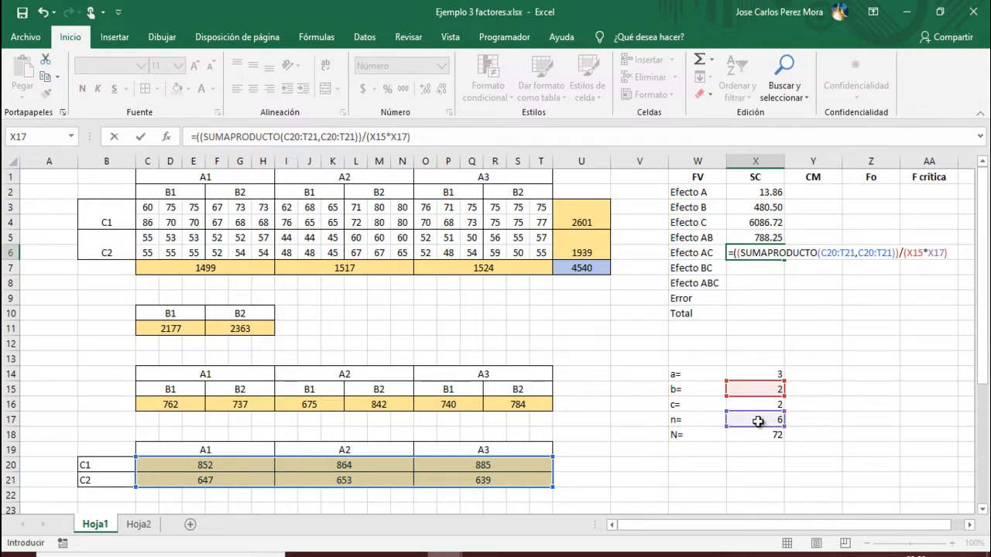
{"action": "type", "text": ")-"}
Step: Extend the Efecto AC formula in X6 by subtracting the correction term (U7*U7/X18) and the Efecto A sum of squares X2
{"action": "type", "text": "("}
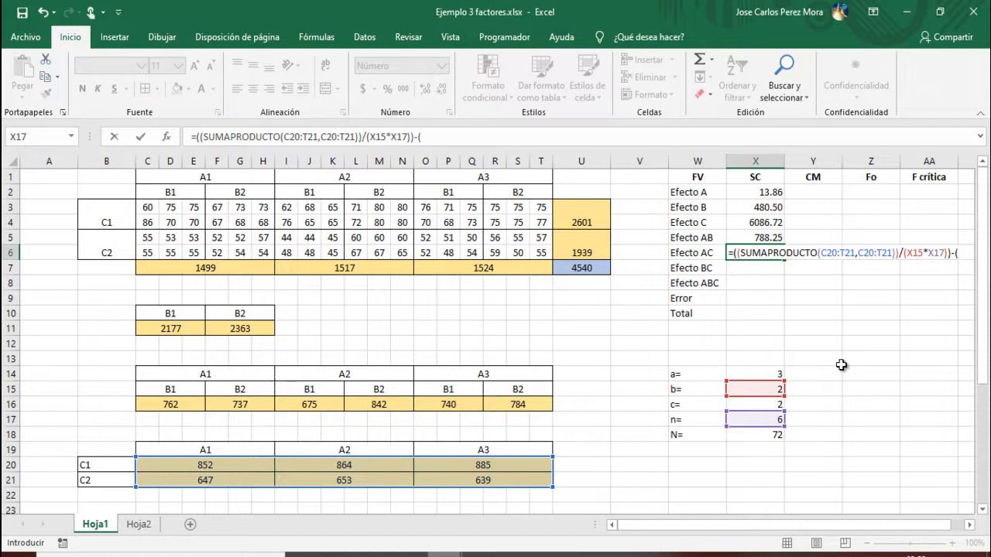
{"action": "left_click", "coordinate": [600, 276]}
{"action": "type", "text": "*"}
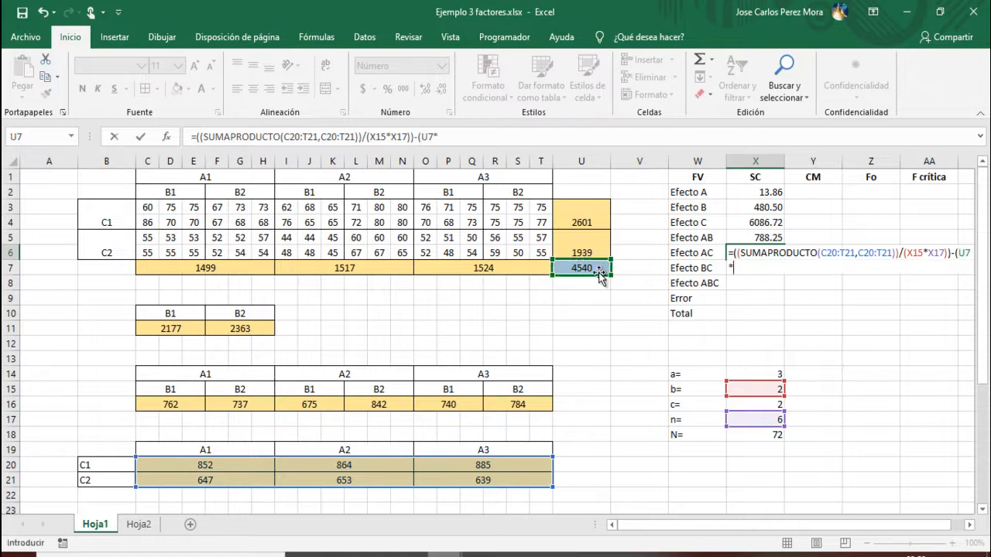
{"action": "left_click", "coordinate": [589, 272]}
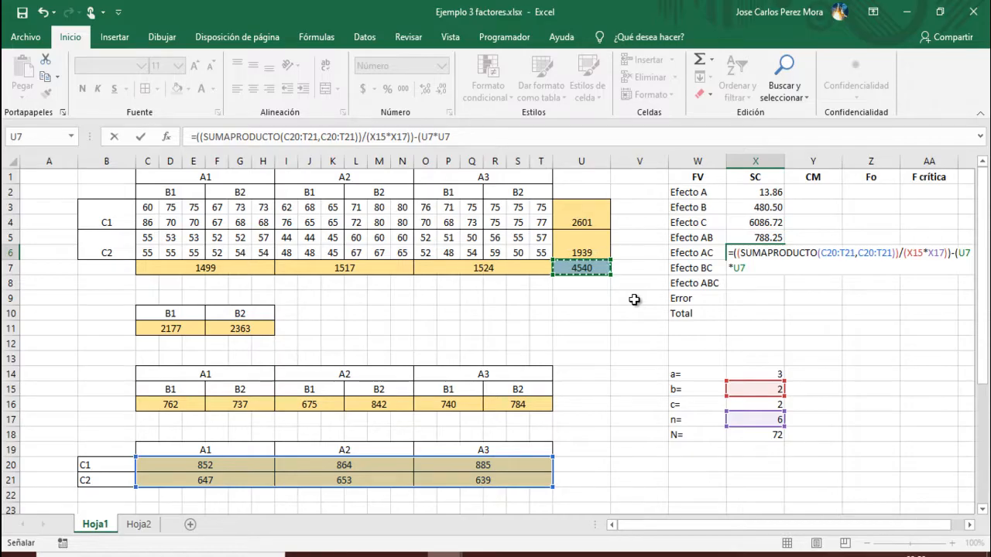
{"action": "type", "text": "/"}
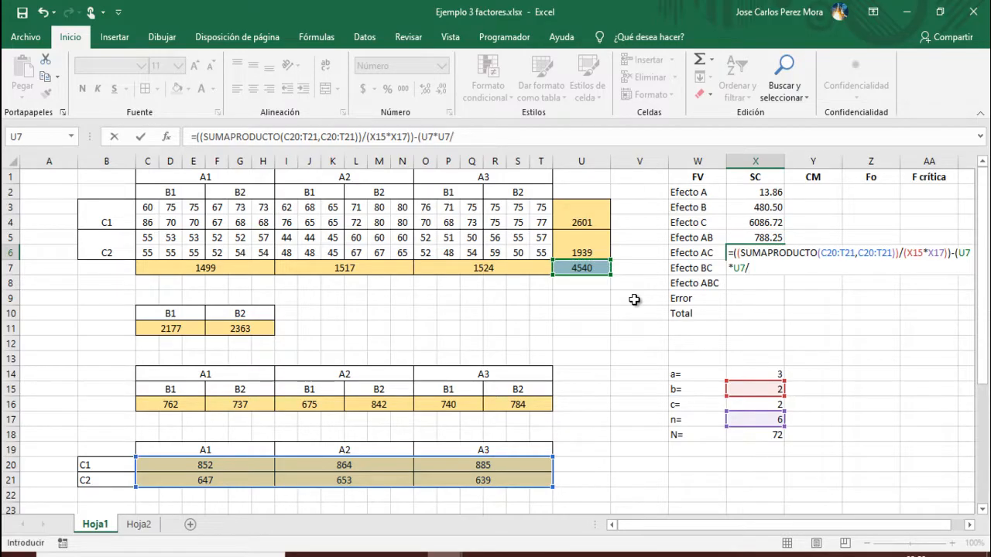
{"action": "left_click", "coordinate": [742, 434]}
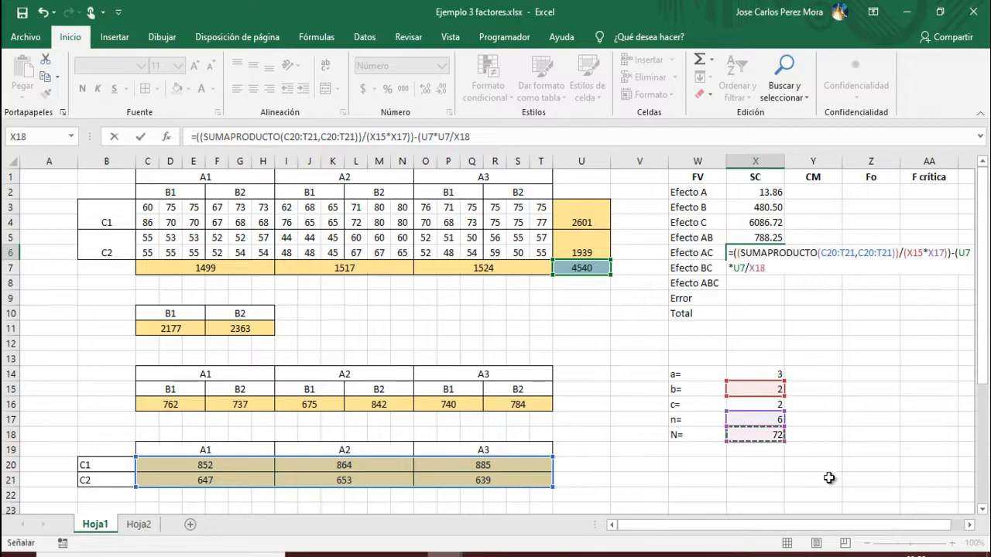
{"action": "type", "text": ")-"}
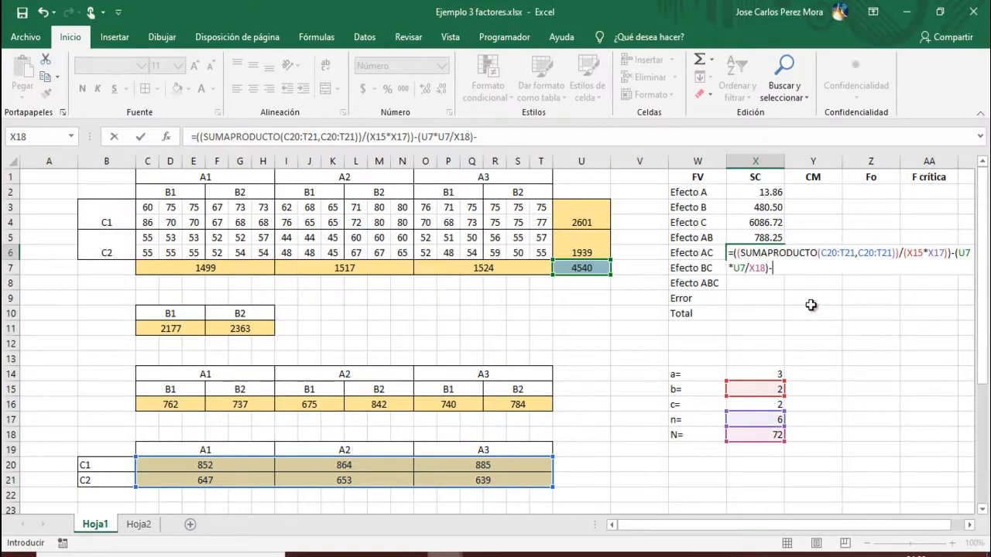
{"action": "left_click", "coordinate": [771, 200]}
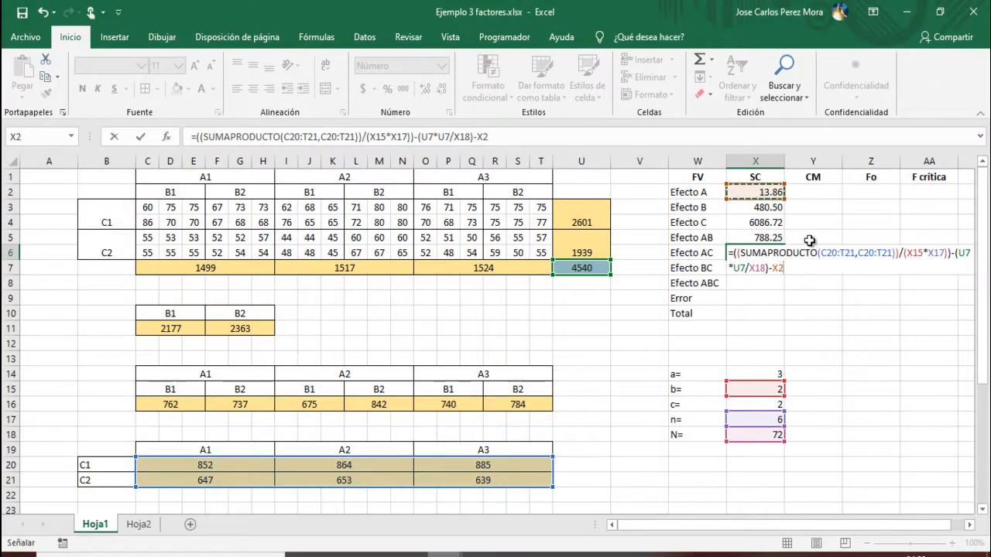
Step: Finish the Efecto AC formula in X6 by also subtracting the Efecto C sum of squares in X4
{"action": "type", "text": "-"}
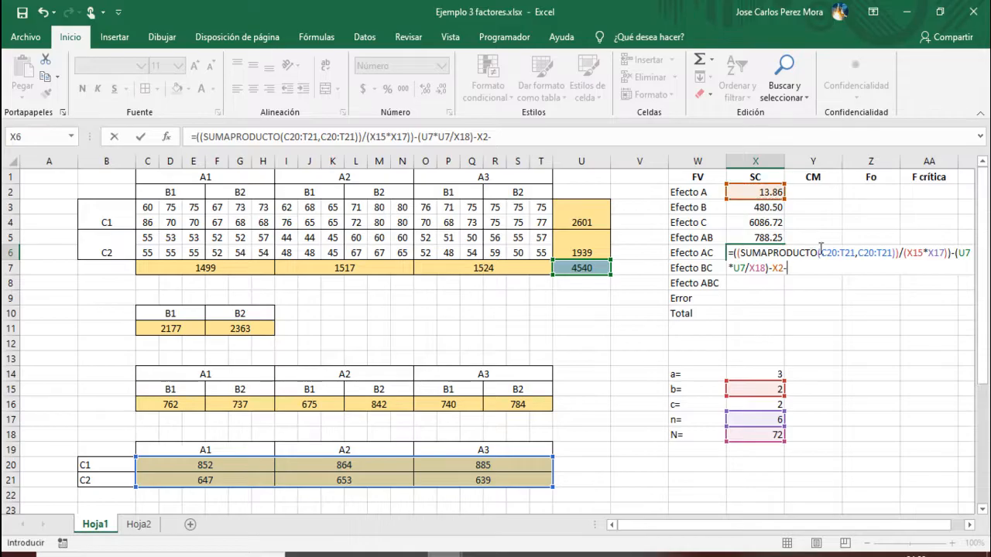
{"action": "key", "text": "alt+Tab"}
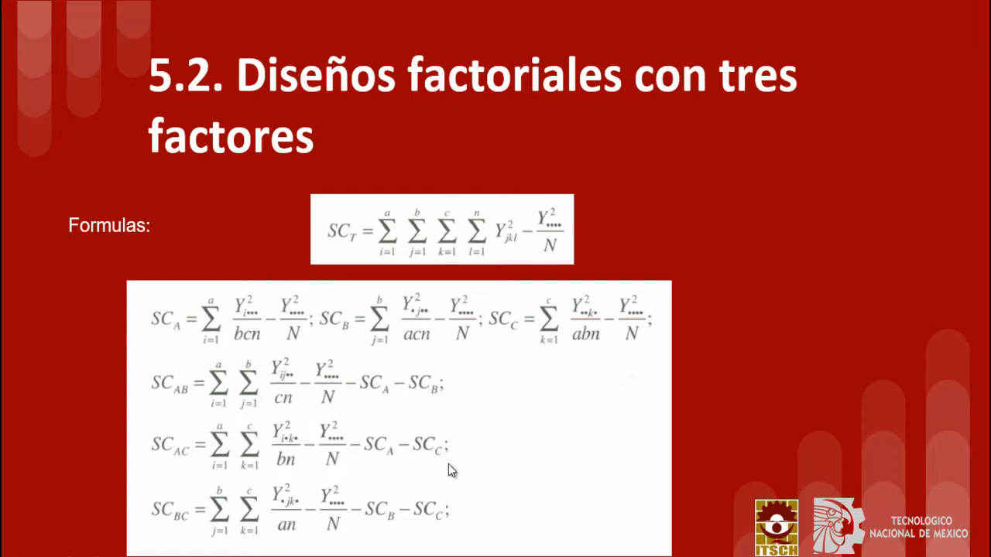
{"action": "key", "text": "alt+Tab"}
{"action": "left_click", "coordinate": [777, 223]}
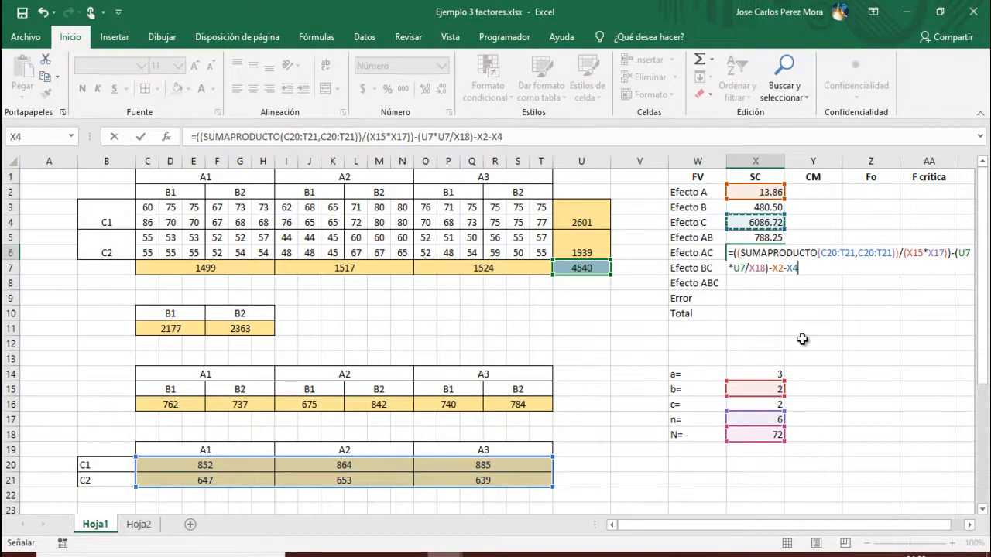
{"action": "key", "text": "Return"}
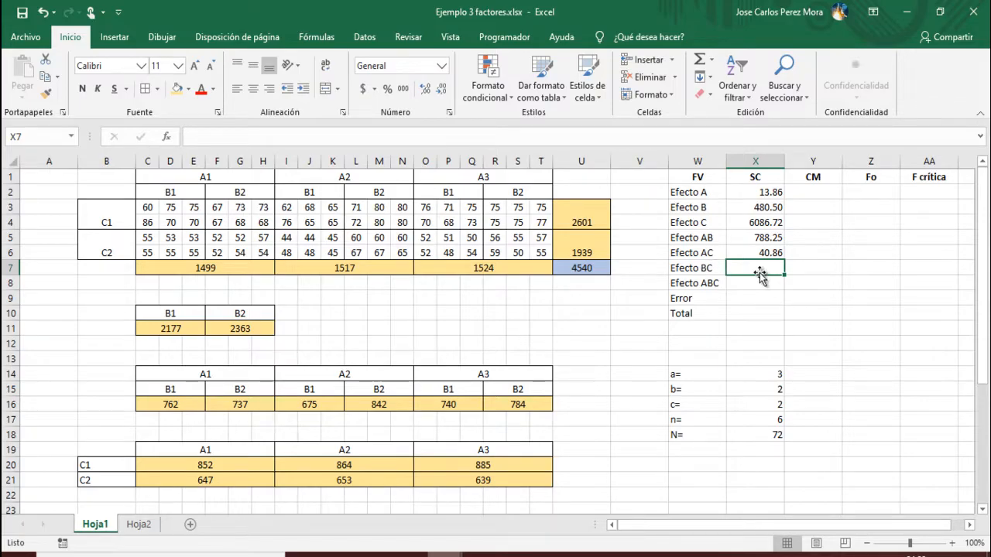
Step: Start the Efecto BC formula in X7 with the sum of squared B-by-C totals, =((SUMAPRODUCTO(C25:H26,C25:H26))
{"action": "type", "text": "=((SUMA"}
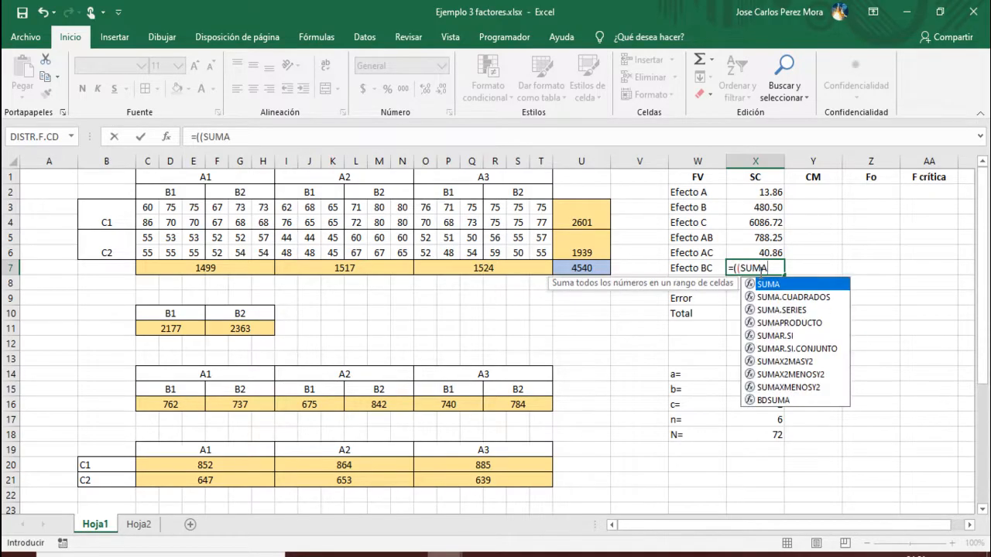
{"action": "double_click", "coordinate": [800, 323]}
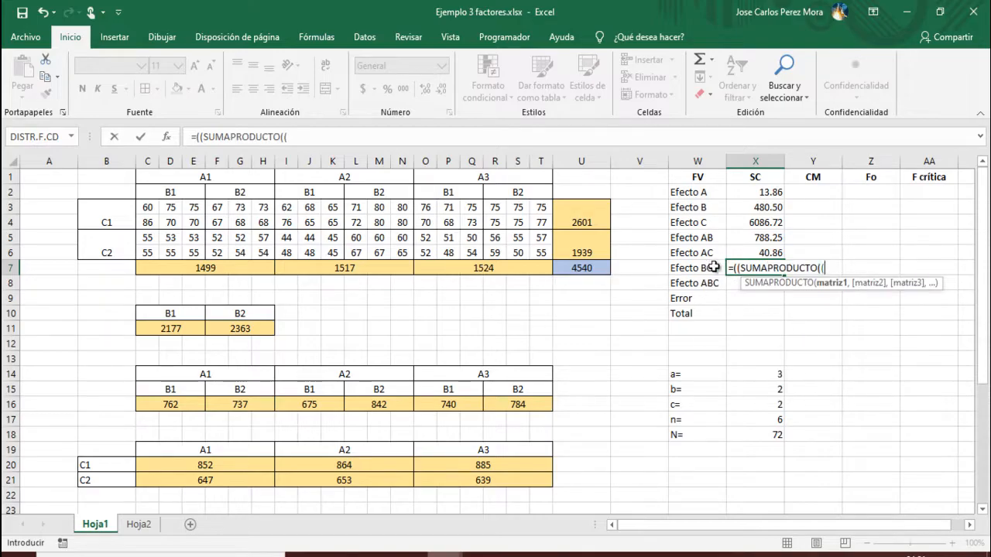
{"action": "scroll", "coordinate": [341, 371], "scroll_direction": "down", "scroll_amount": 1}
{"action": "scroll", "coordinate": [340, 370], "scroll_direction": "down", "scroll_amount": 1}
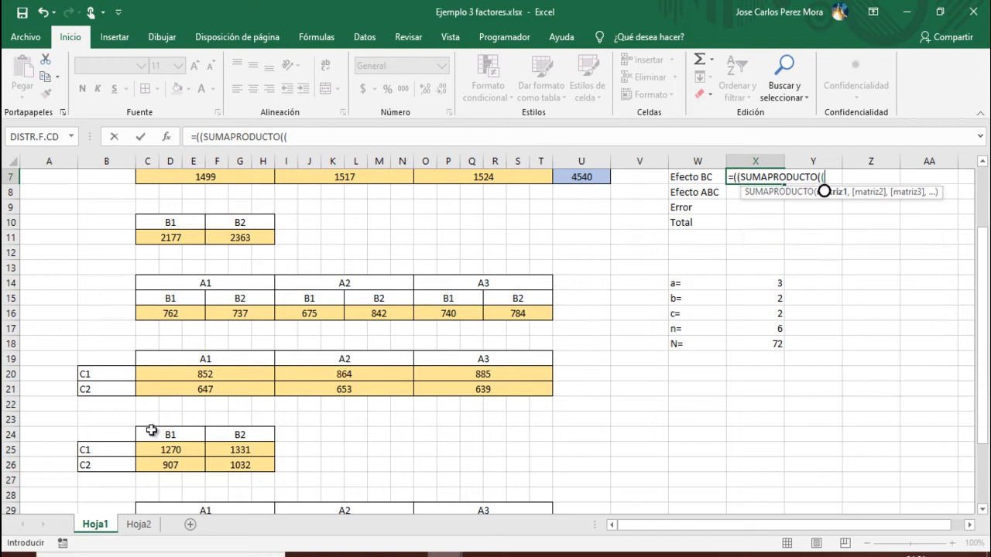
{"action": "left_click_drag", "start_coordinate": [170, 451], "coordinate": [223, 464]}
{"action": "type", "text": ","}
{"action": "left_click_drag", "start_coordinate": [167, 450], "coordinate": [232, 462]}
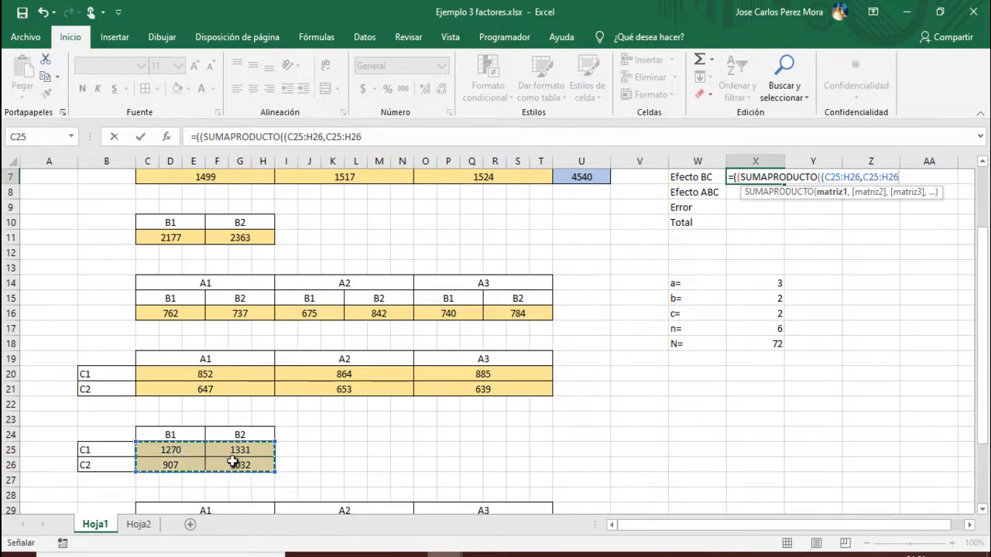
{"action": "type", "text": ")"}
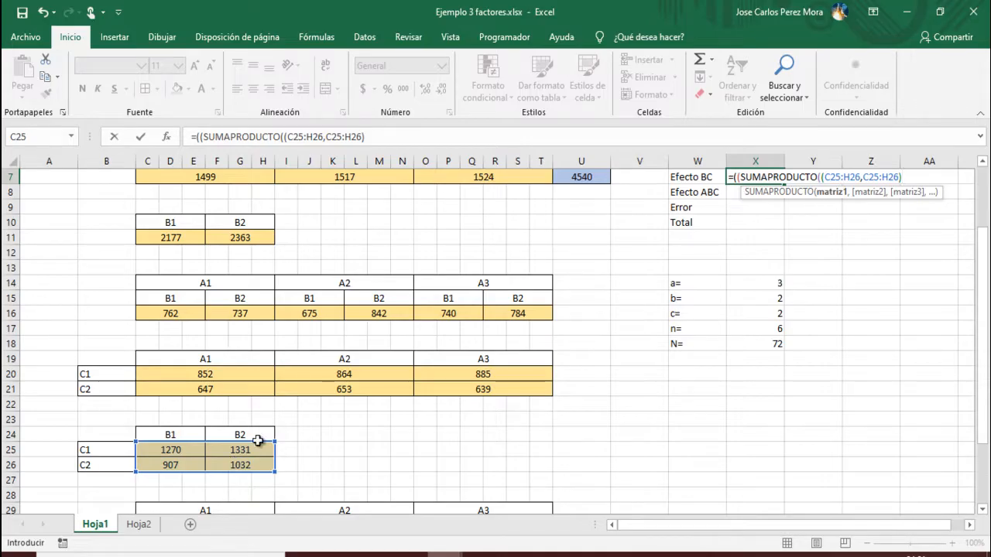
{"action": "left_click", "coordinate": [822, 180]}
{"action": "left_click", "coordinate": [911, 179]}
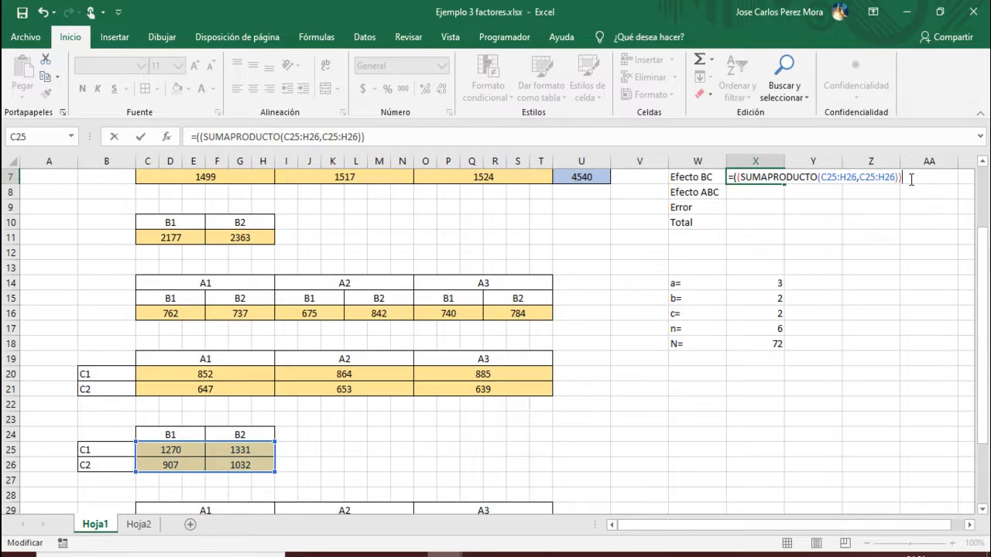
Step: Divide the squared total in the Efecto BC formula by a times n, (X14*X17), following the SC_BC formula on the PowerPoint slide
{"action": "key", "text": "alt+Tab"}
{"action": "key", "text": "alt+Tab"}
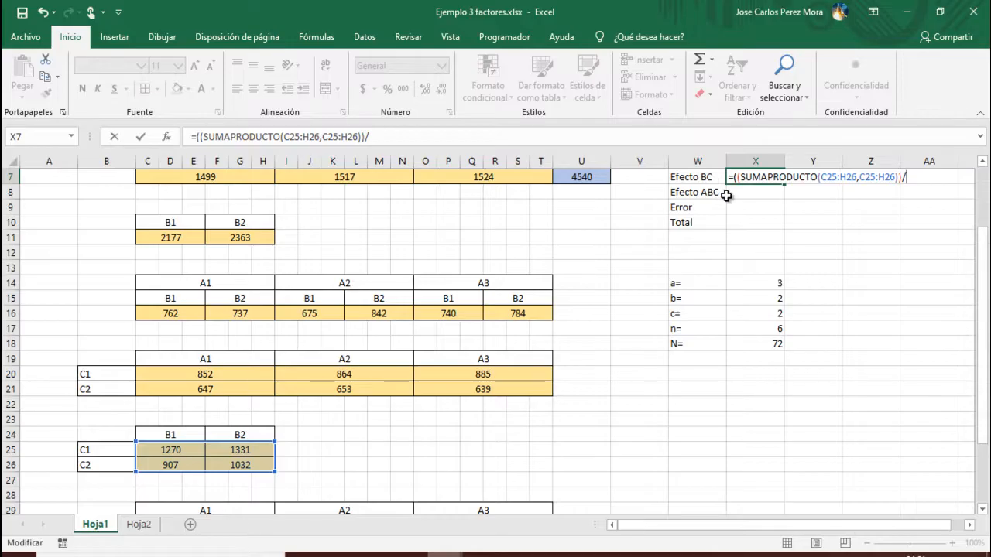
{"action": "key", "text": "alt+Tab"}
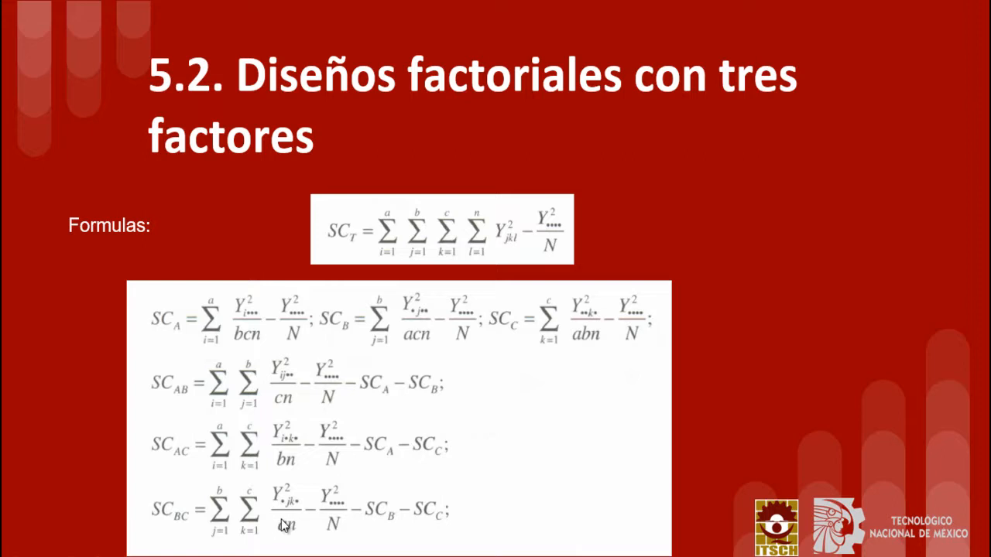
{"action": "key", "text": "alt+Tab"}
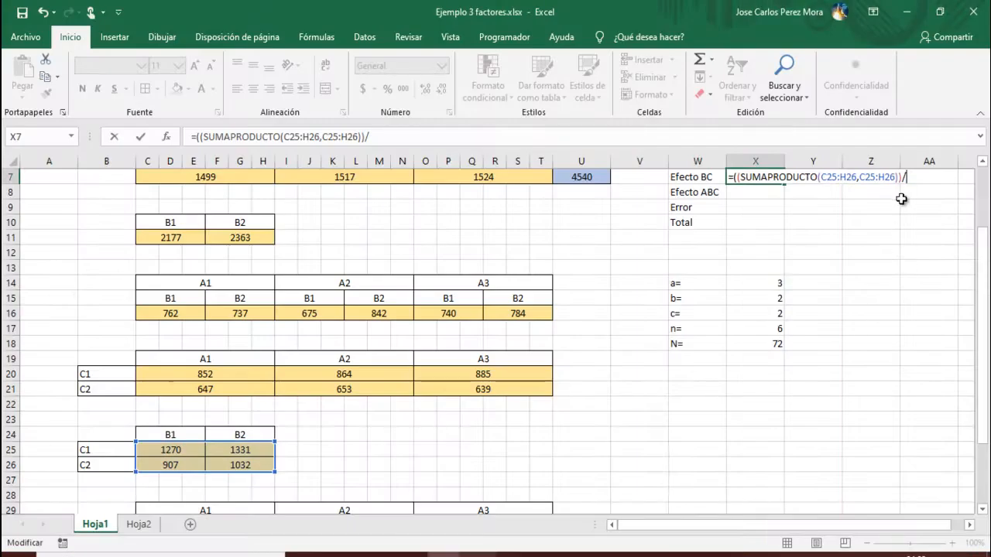
{"action": "type", "text": "("}
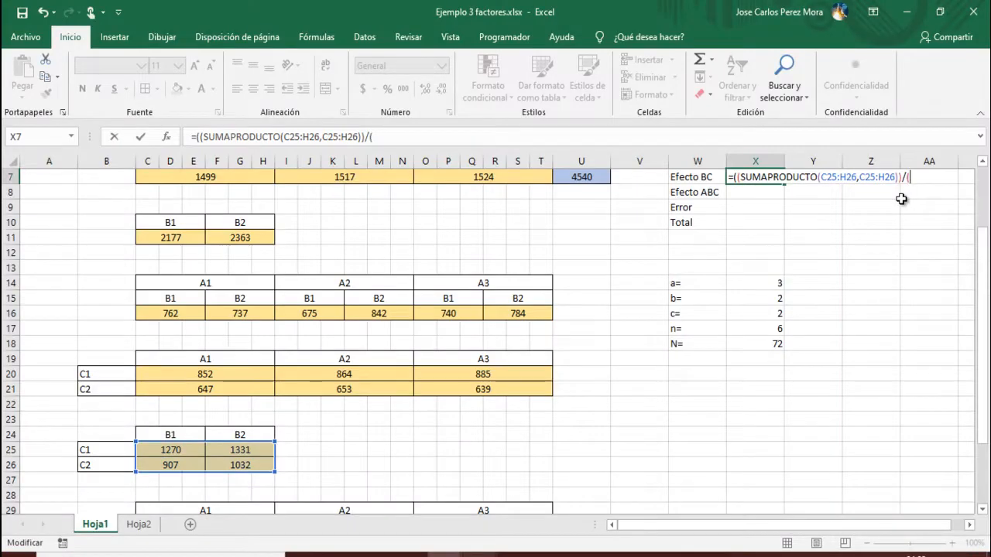
{"action": "left_click", "coordinate": [771, 284]}
{"action": "type", "text": "*"}
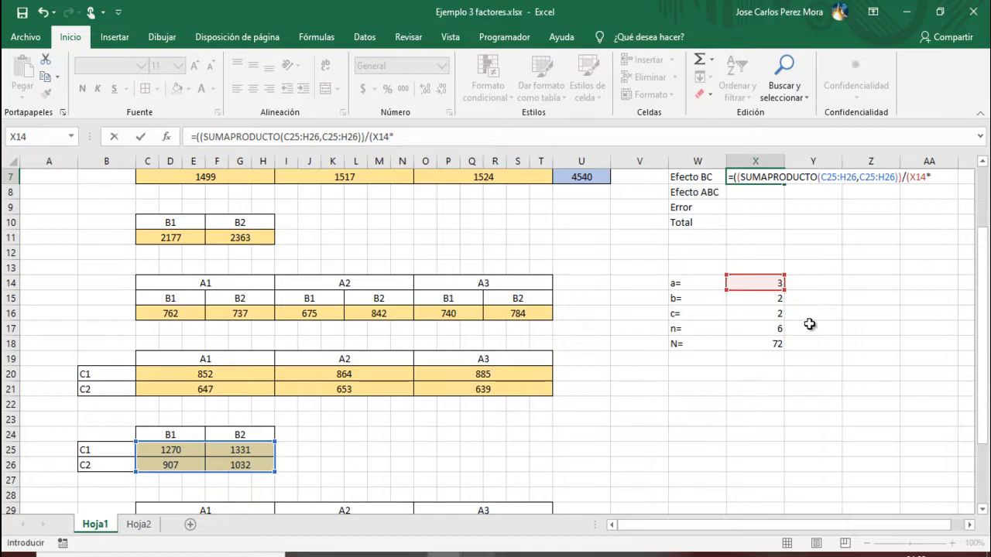
{"action": "left_click", "coordinate": [760, 325]}
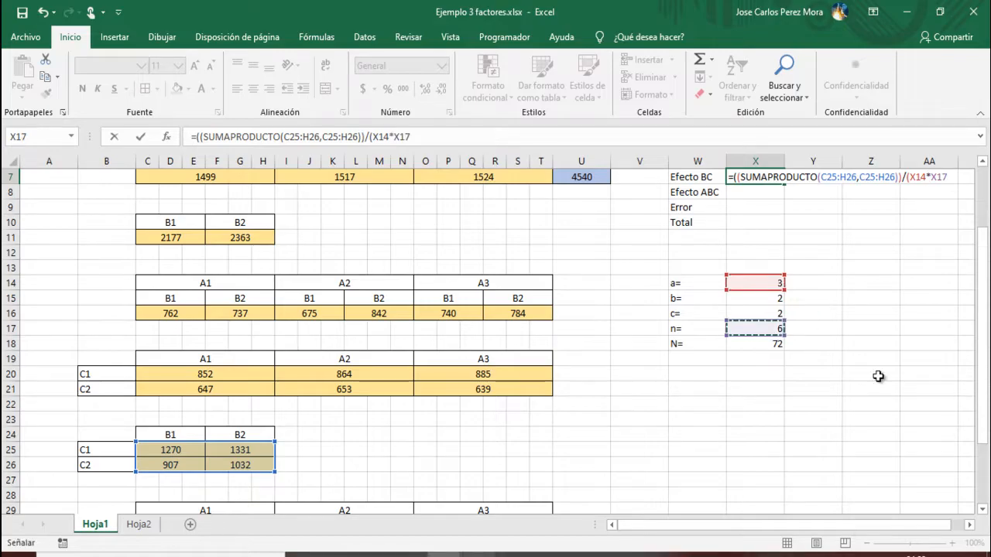
{"action": "type", "text": "))-("}
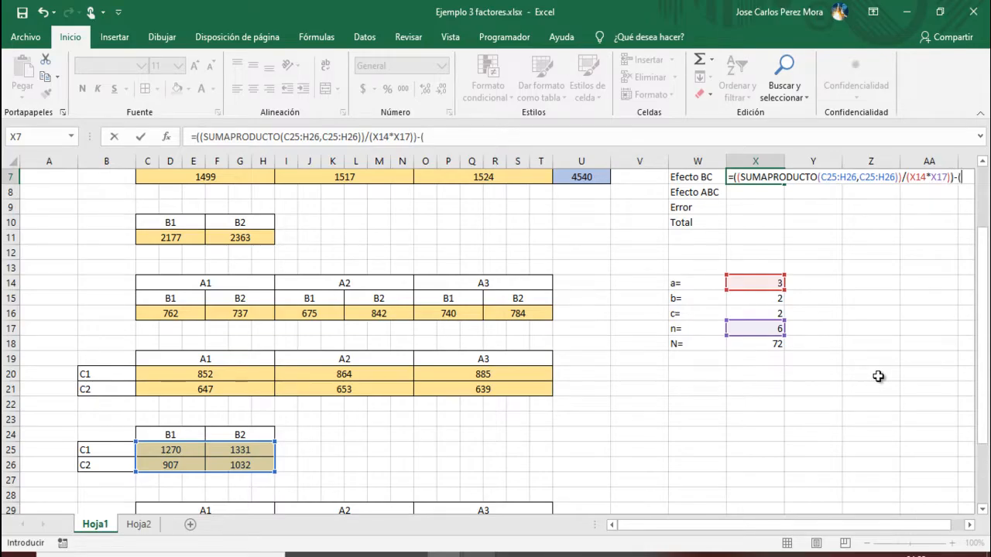
Step: Subtract the correction term (U7*U7/X18) in the Efecto BC formula
{"action": "key", "text": "alt+Tab"}
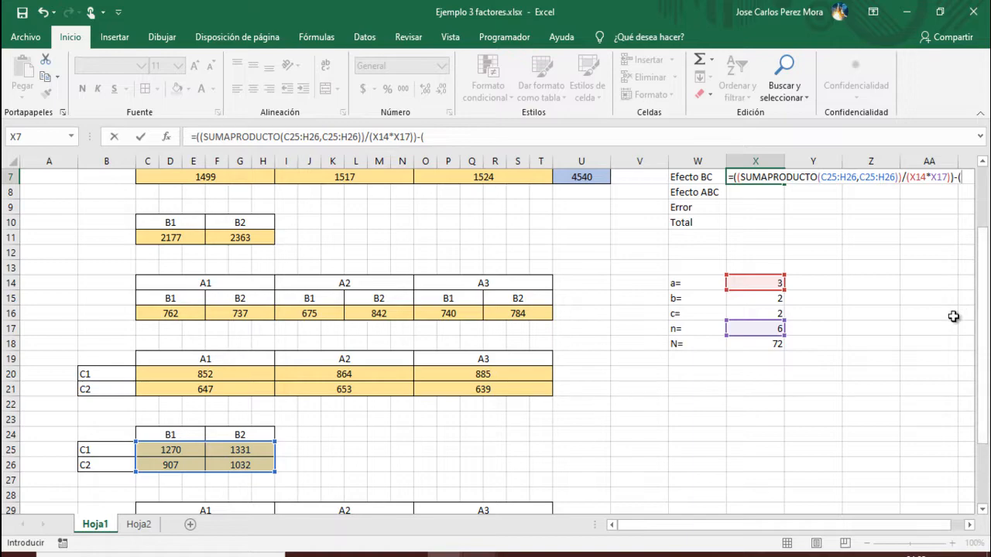
{"action": "left_click", "coordinate": [577, 180]}
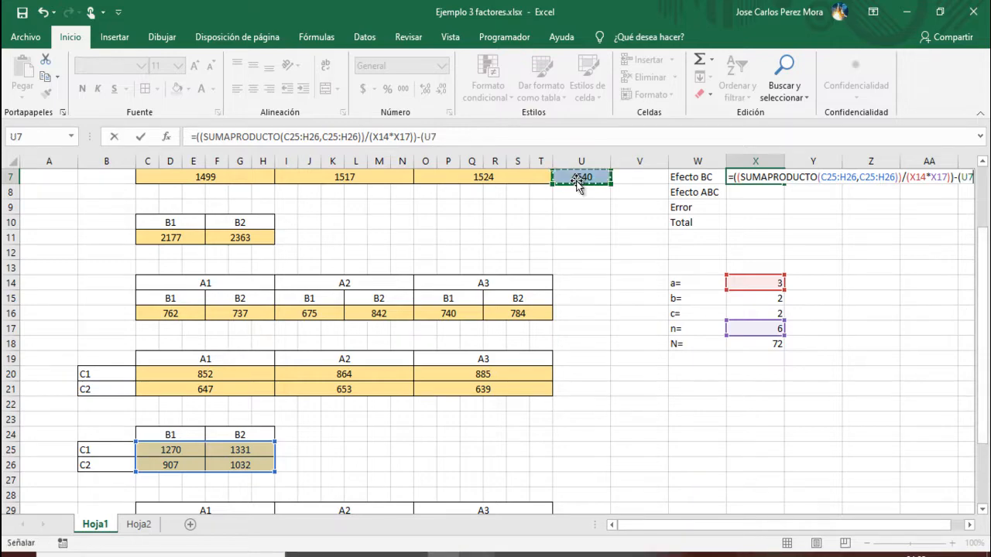
{"action": "type", "text": "*"}
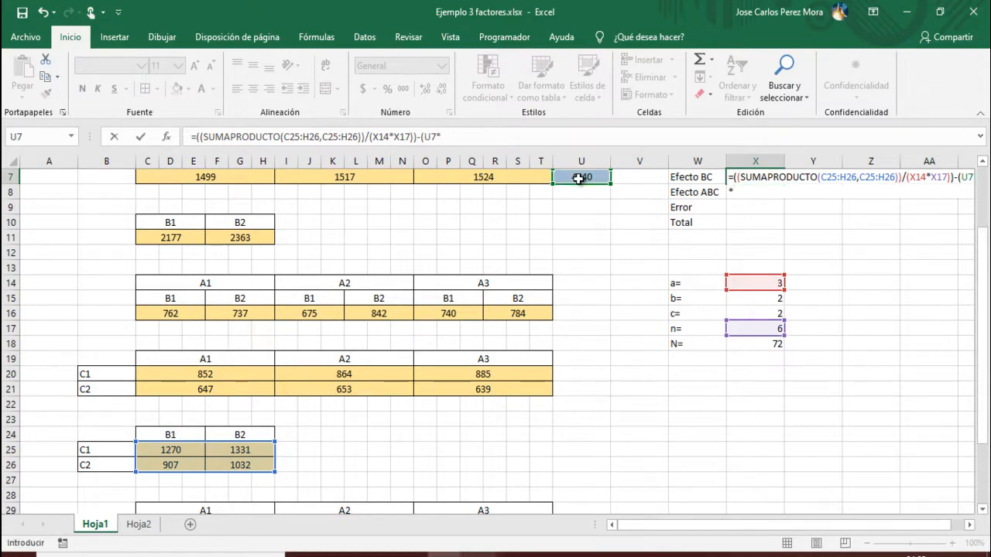
{"action": "left_click", "coordinate": [581, 178]}
{"action": "type", "text": "/"}
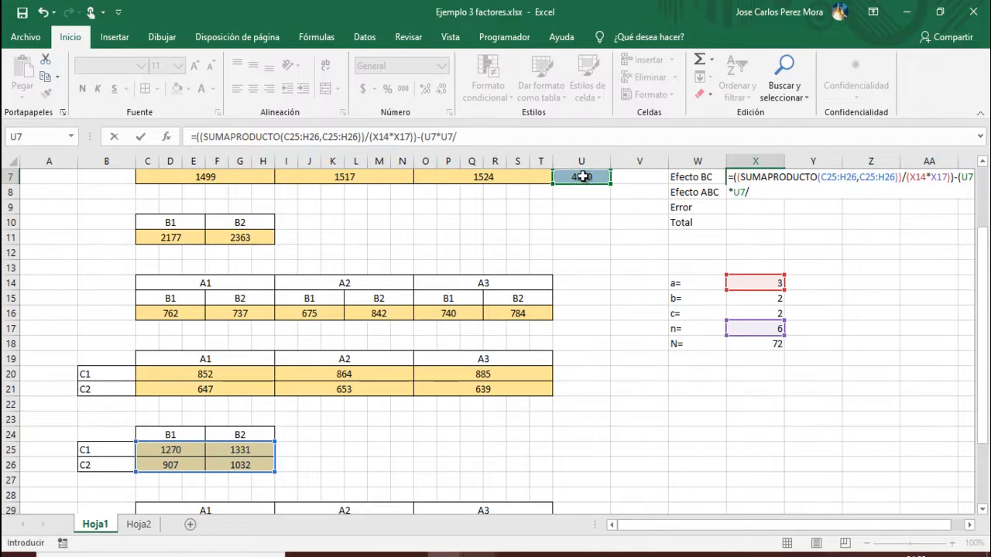
{"action": "left_click", "coordinate": [755, 345]}
{"action": "type", "text": ")"}
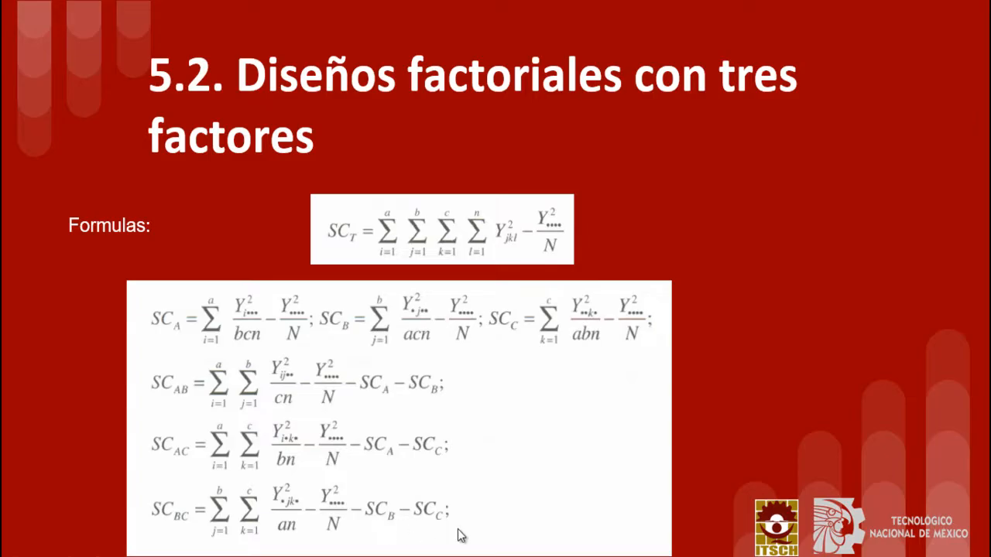
Step: Complete the Efecto BC formula by subtracting the Efecto B and Efecto C values in X3 and X4
{"action": "scroll", "coordinate": [949, 279], "scroll_direction": "up", "scroll_amount": 2}
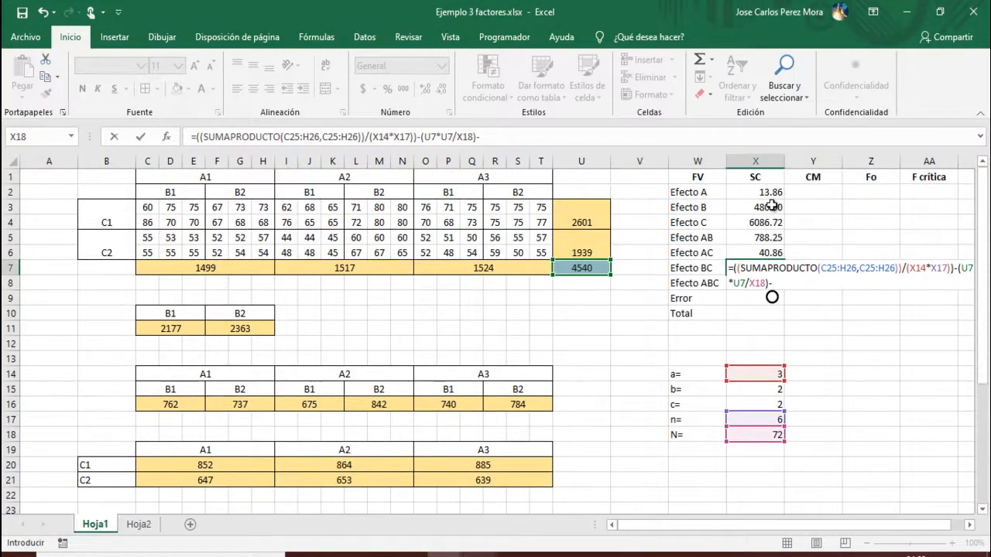
{"action": "left_click", "coordinate": [772, 205]}
{"action": "type", "text": "-"}
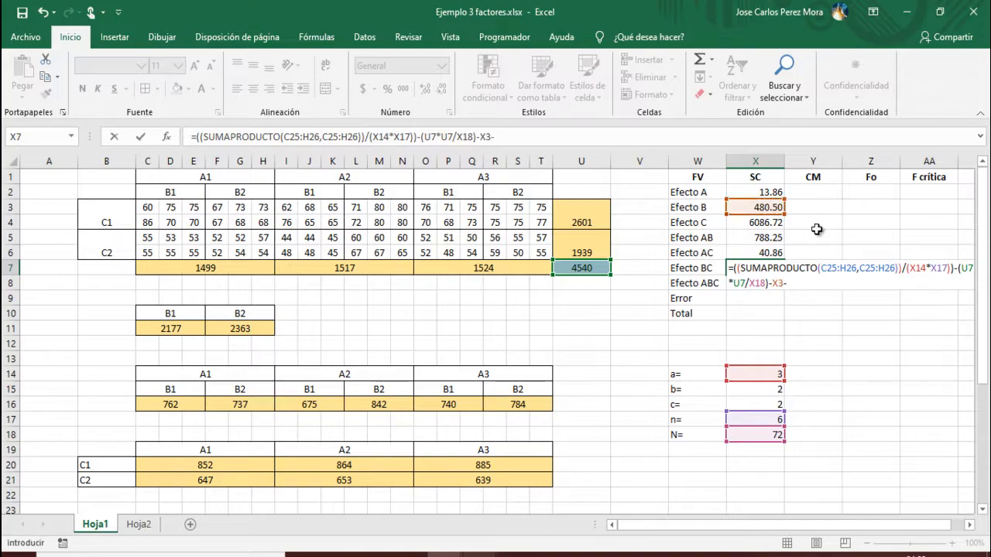
{"action": "left_click", "coordinate": [771, 222]}
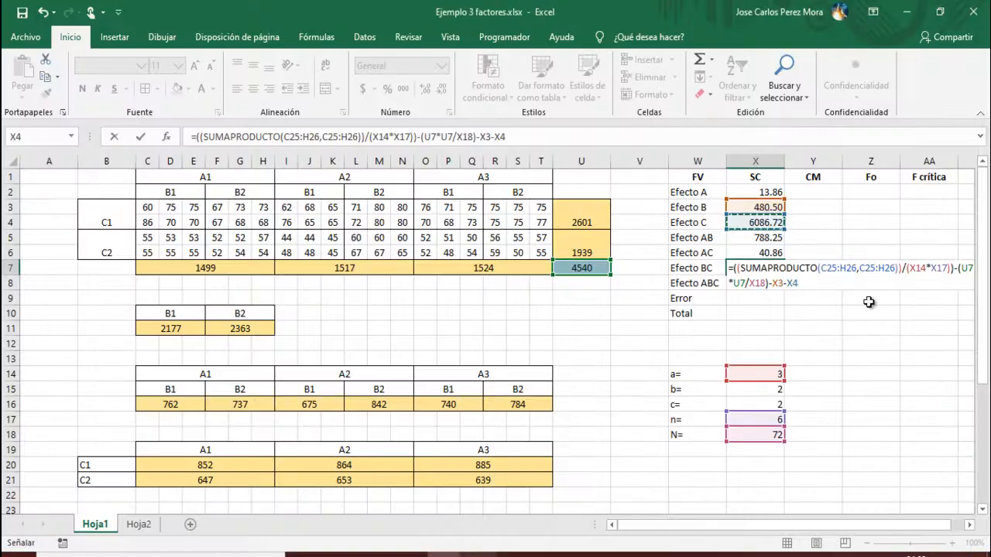
{"action": "key", "text": "ctrl+Return"}
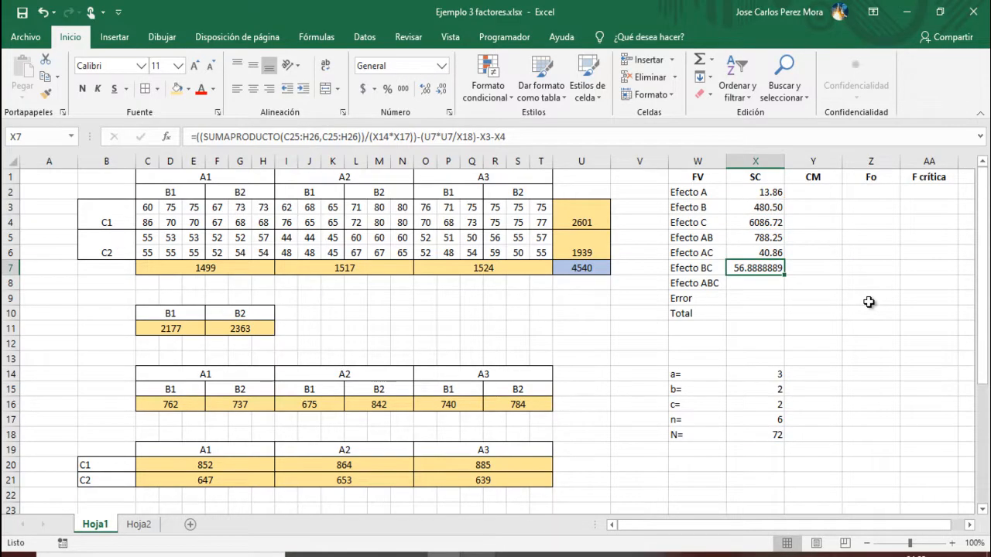
Step: Start the Efecto ABC formula in X8 with =((SUMAPRODUCTO(, following the SC_ABC formula on the PowerPoint slide
{"action": "left_click", "coordinate": [765, 285]}
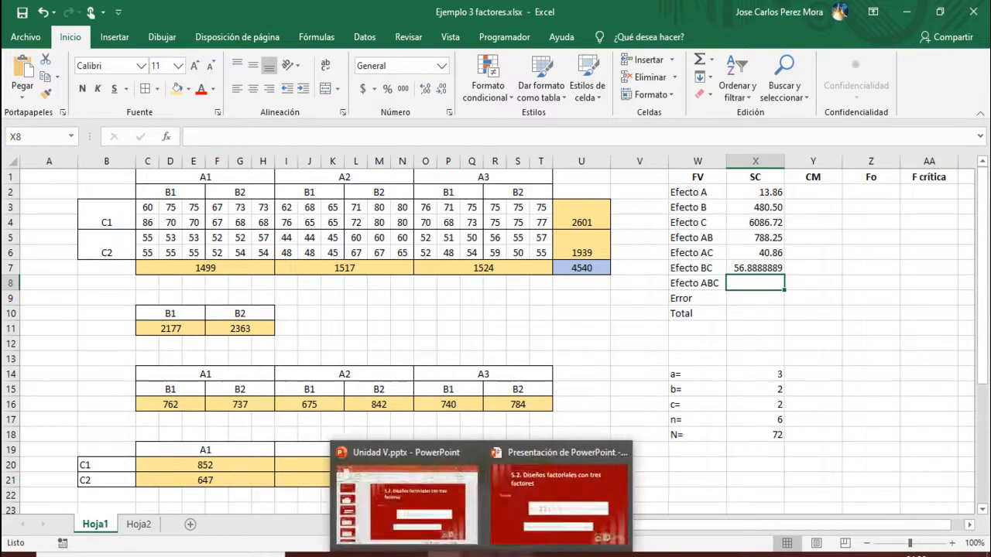
{"action": "left_click", "coordinate": [551, 538]}
{"action": "mouse_move", "coordinate": [483, 553]}
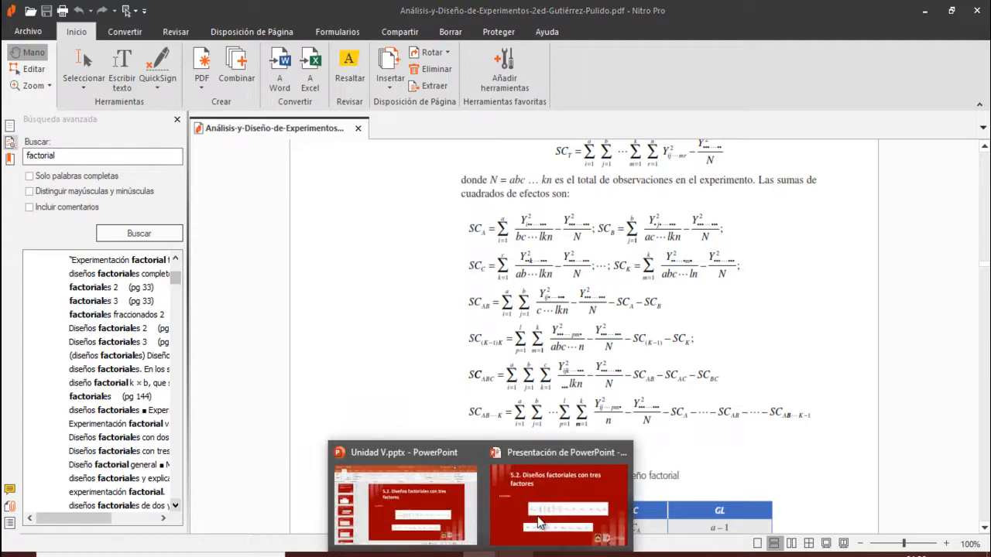
{"action": "left_click", "coordinate": [540, 523]}
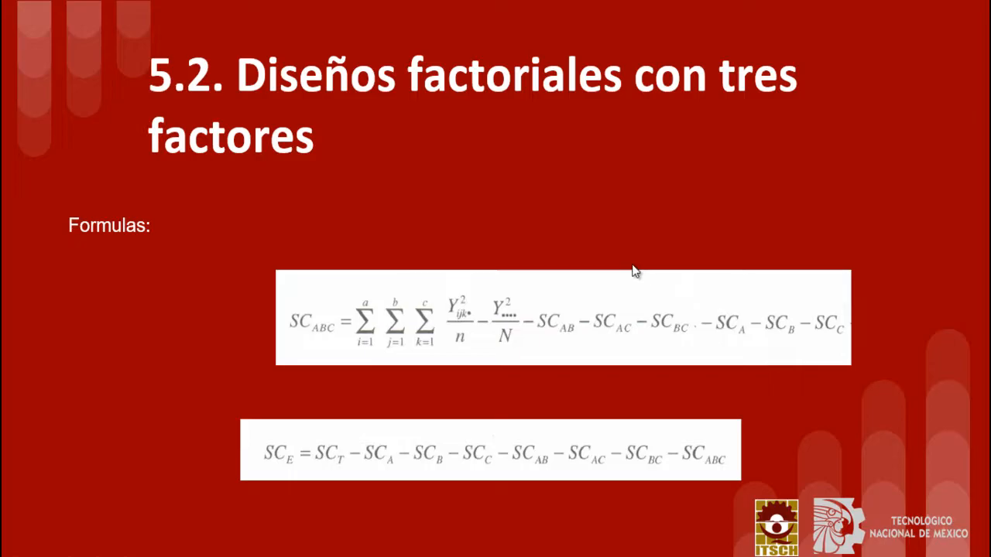
{"action": "key", "text": "alt+Tab"}
{"action": "key", "text": "alt+Tab"}
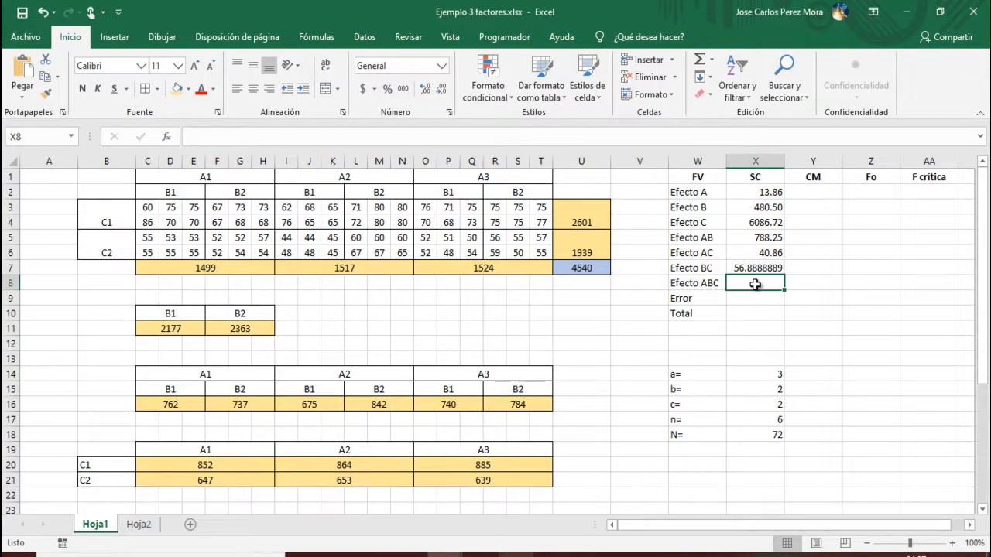
{"action": "type", "text": "=(("}
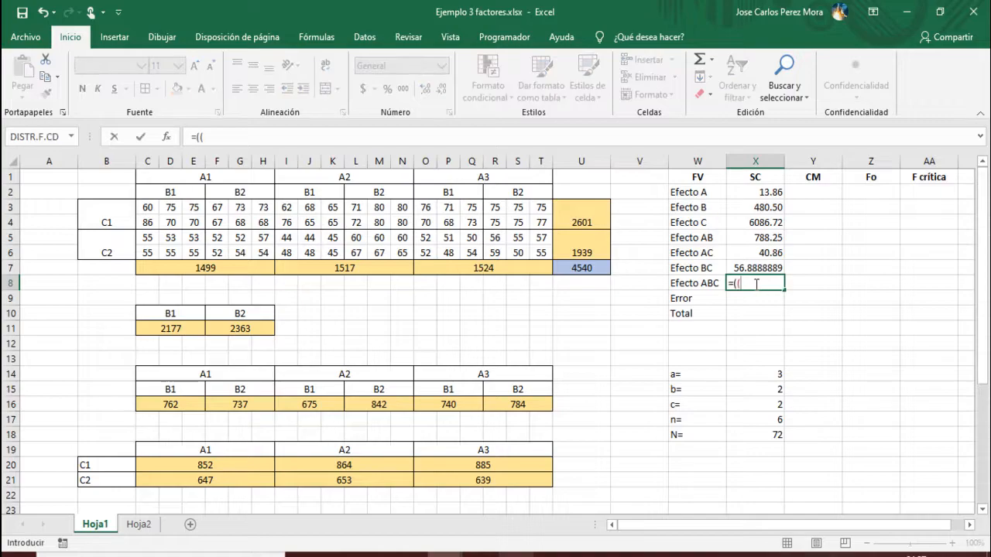
{"action": "type", "text": "suma"}
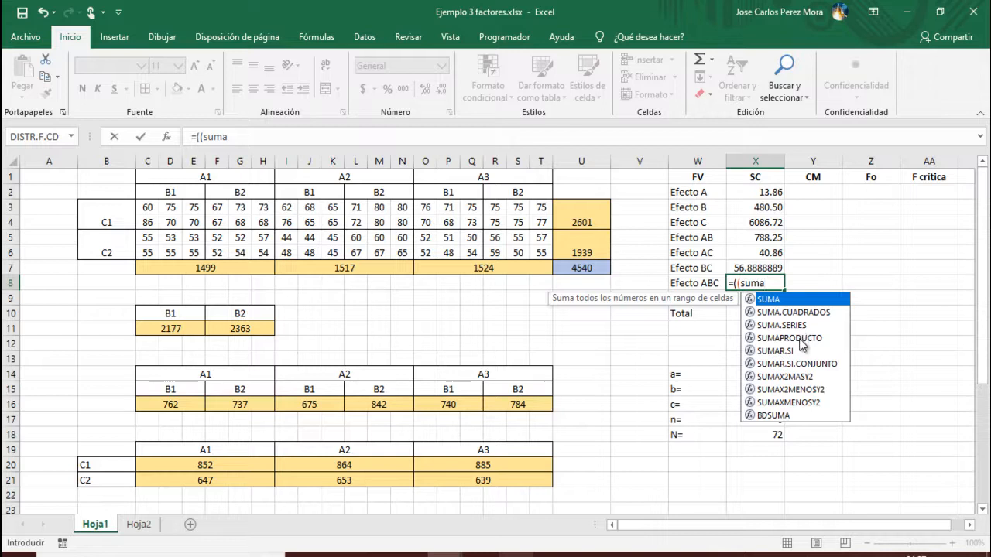
{"action": "double_click", "coordinate": [801, 337]}
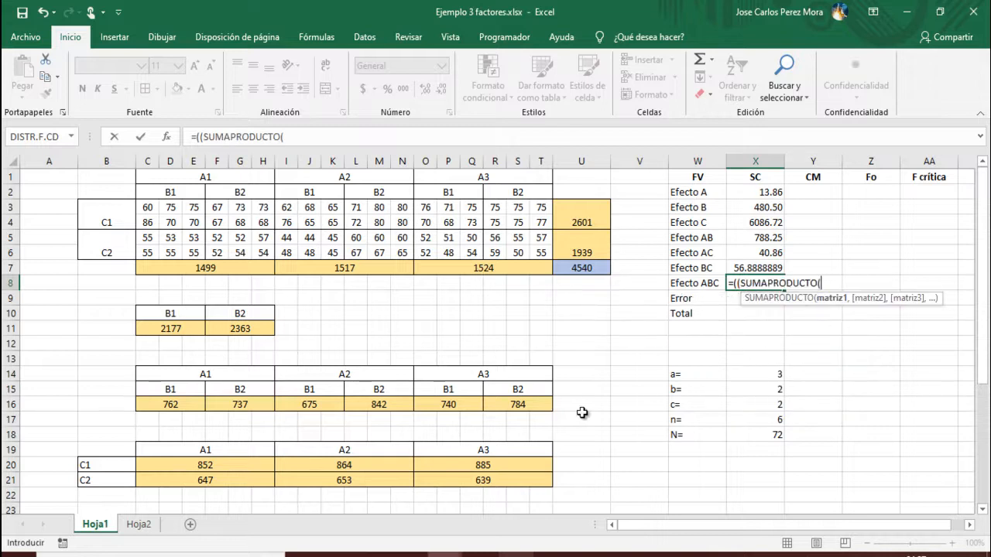
Step: Use the A-by-B-by-C totals C31:T34 as both SUMAPRODUCTO arrays in the Efecto ABC formula and close the parentheses
{"action": "scroll", "coordinate": [513, 380], "scroll_direction": "down", "scroll_amount": 5}
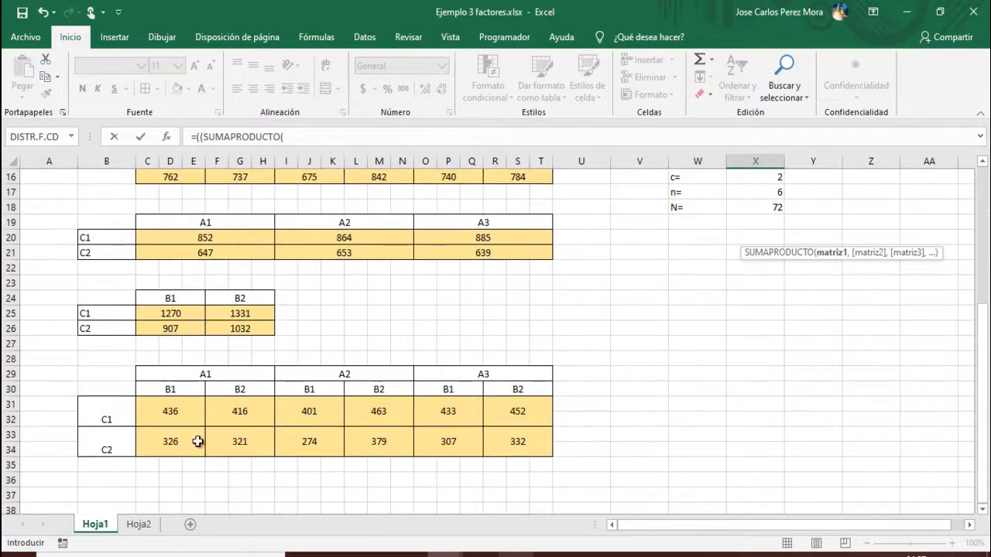
{"action": "left_click_drag", "start_coordinate": [165, 409], "coordinate": [498, 443]}
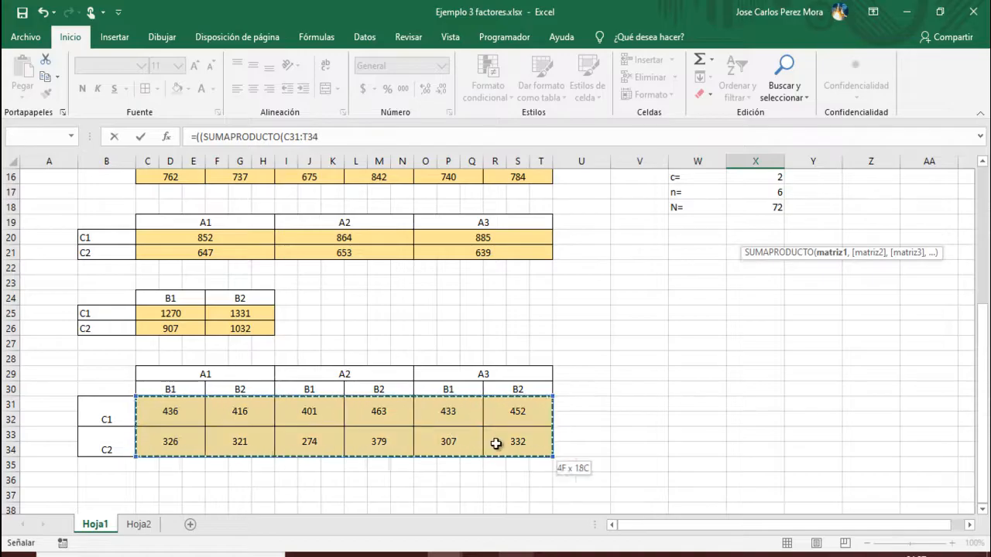
{"action": "type", "text": ","}
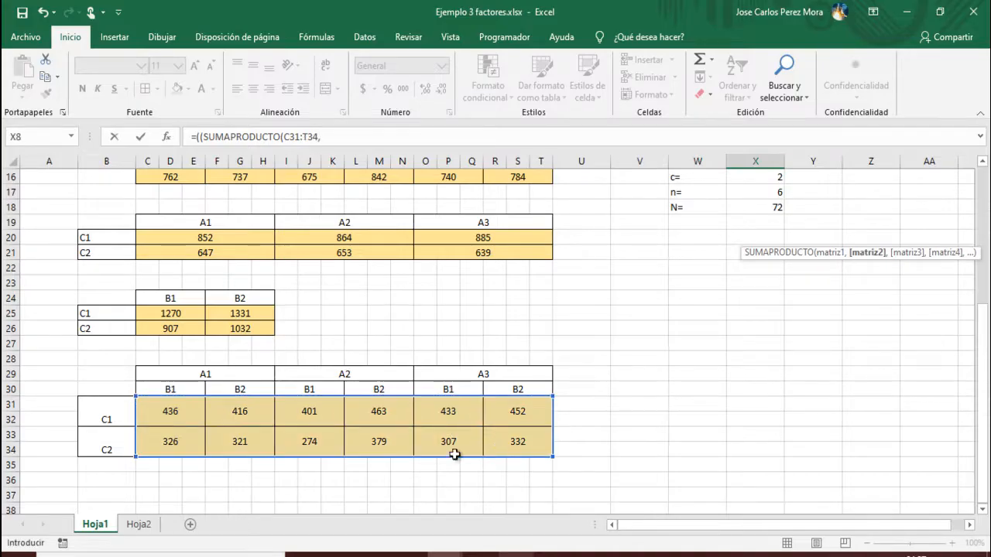
{"action": "left_click_drag", "start_coordinate": [157, 407], "coordinate": [545, 445]}
{"action": "scroll", "coordinate": [774, 325], "scroll_direction": "up", "scroll_amount": 5}
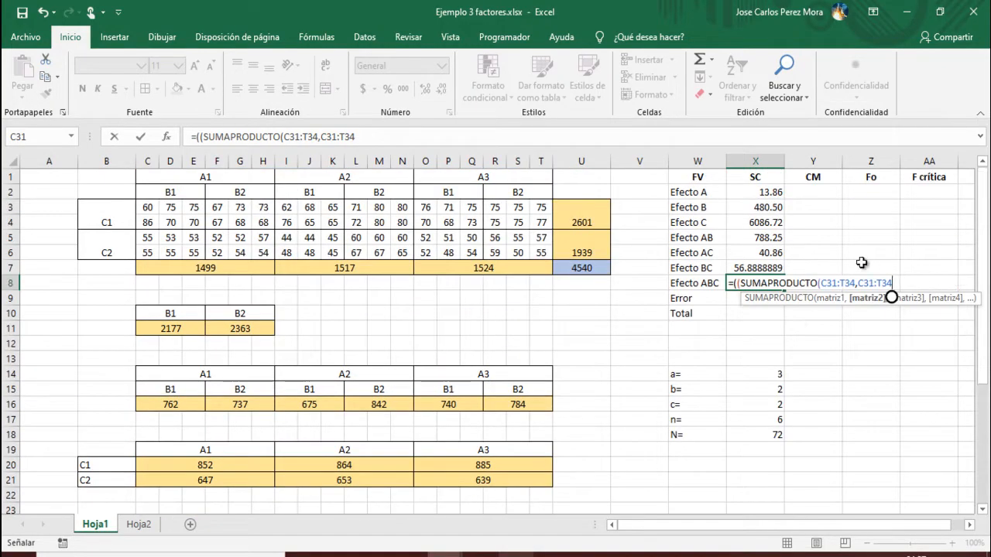
{"action": "type", "text": ")"}
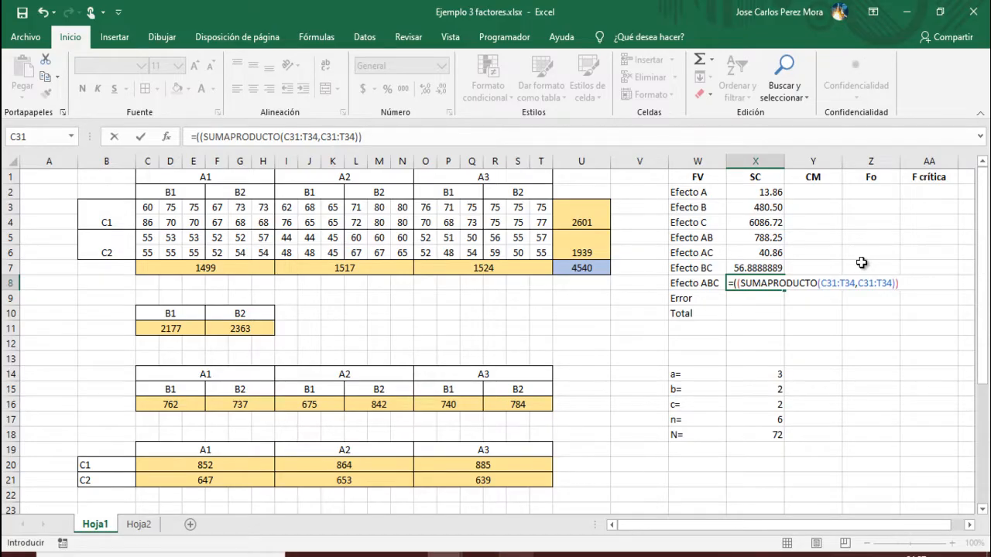
Step: Divide the squared totals in the Efecto ABC formula by n in X17, following the SC_ABC formula on the PowerPoint slide
{"action": "key", "text": "alt+Tab"}
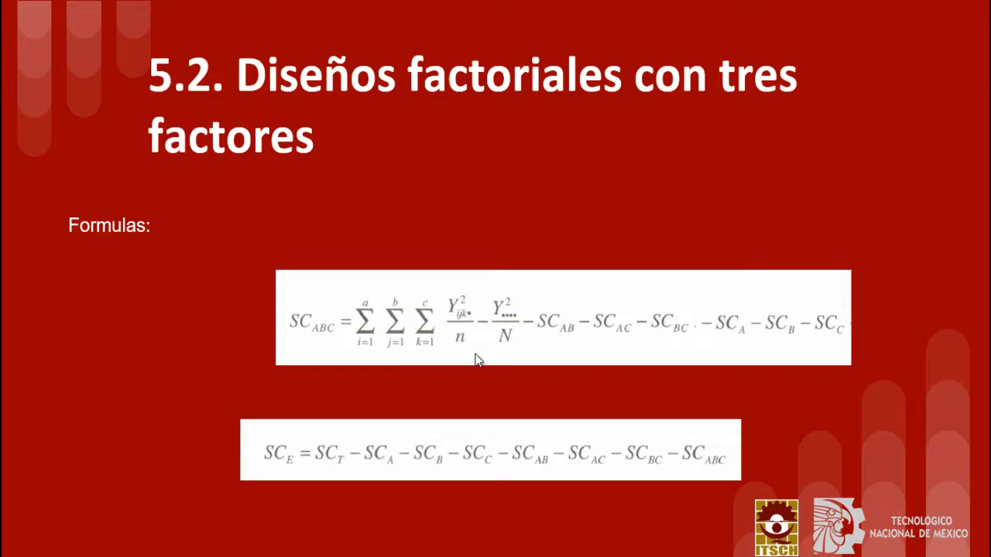
{"action": "key", "text": "alt+Tab"}
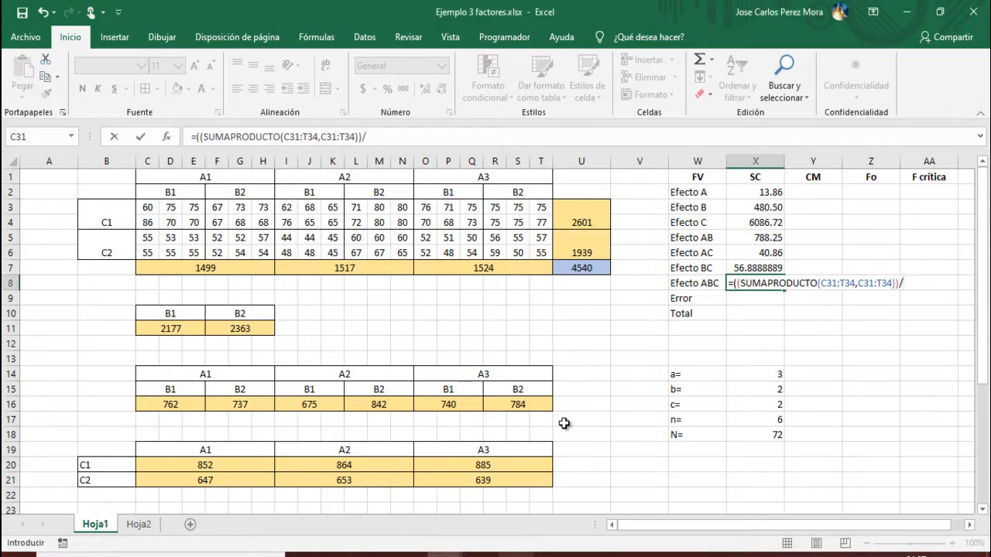
{"action": "left_click", "coordinate": [756, 419]}
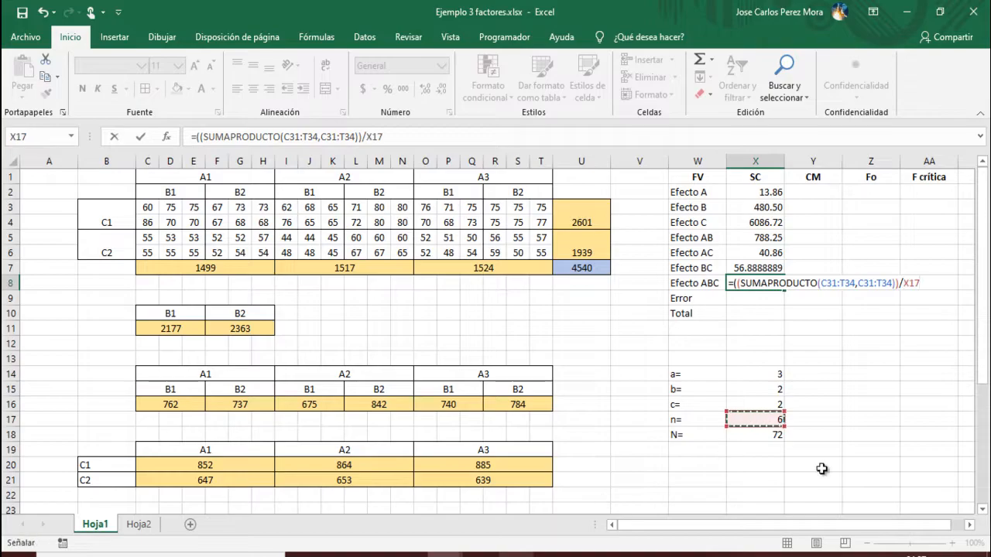
{"action": "type", "text": ")"}
Step: Subtract the correction term (U7*U7/X18) in the Efecto ABC formula, following the PowerPoint slide
{"action": "key", "text": "alt+Tab"}
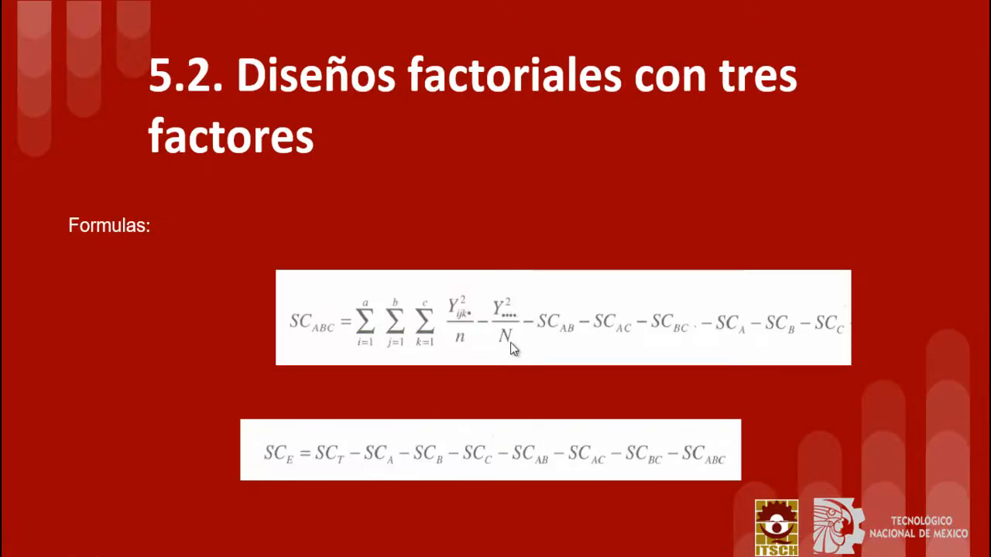
{"action": "key", "text": "alt+Tab"}
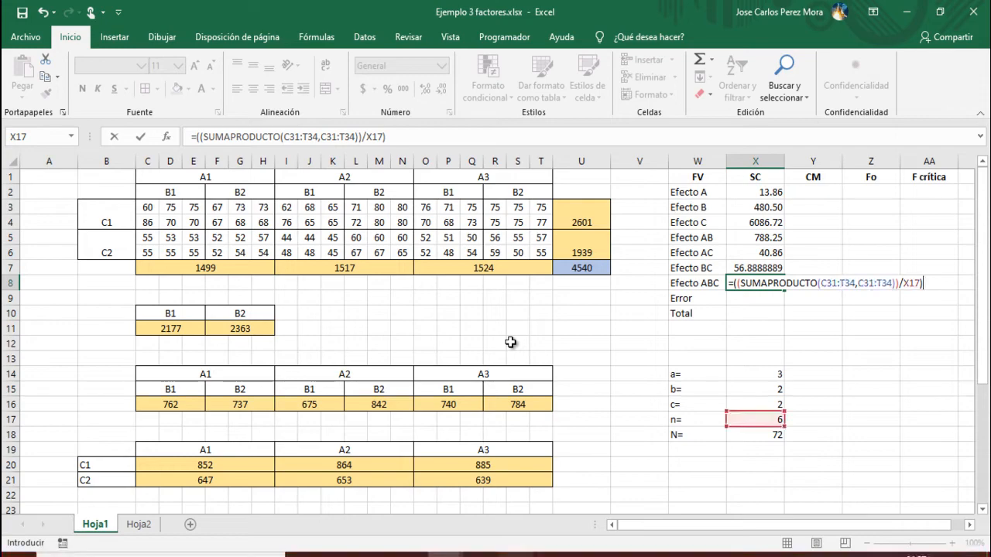
{"action": "left_click", "coordinate": [568, 268]}
{"action": "type", "text": "*"}
{"action": "left_click", "coordinate": [569, 268]}
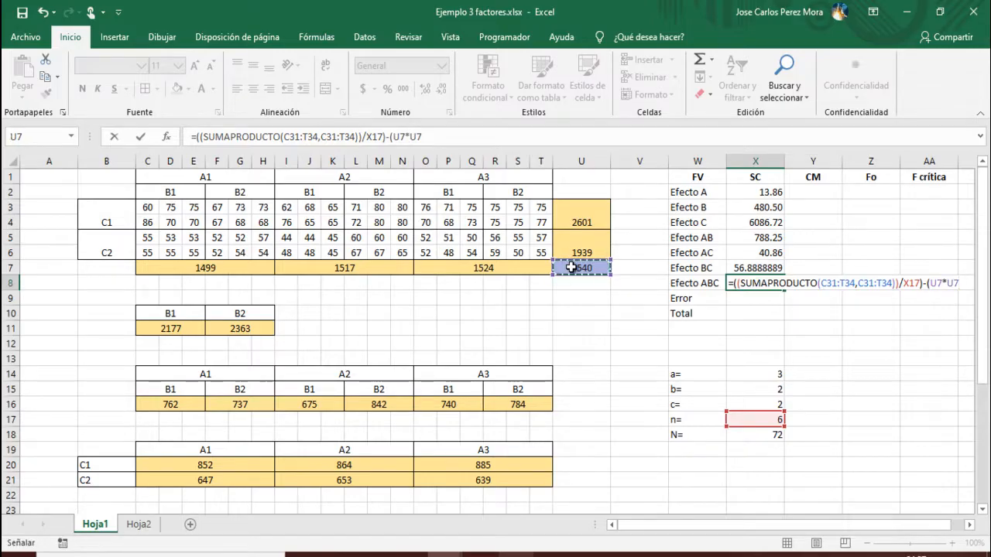
{"action": "type", "text": "/"}
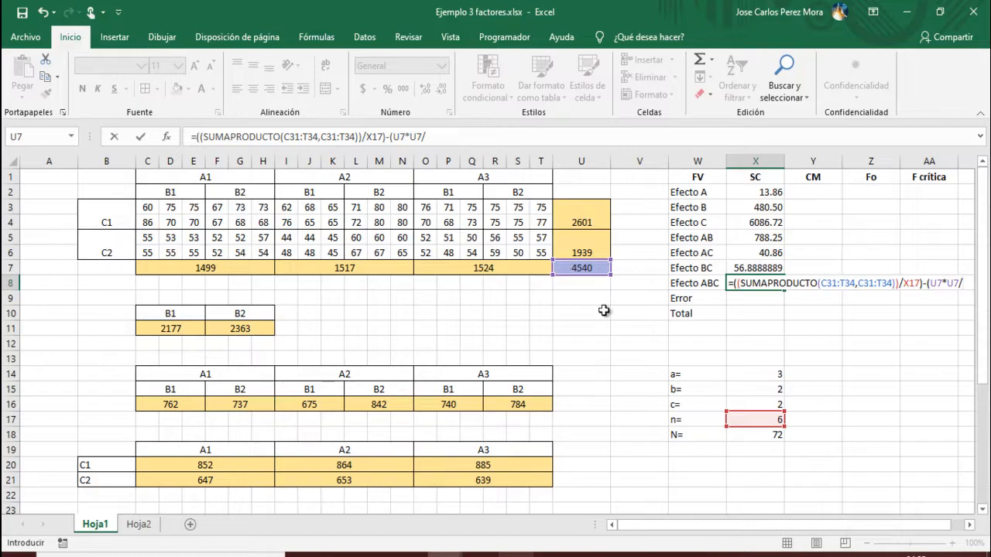
{"action": "left_click", "coordinate": [776, 435]}
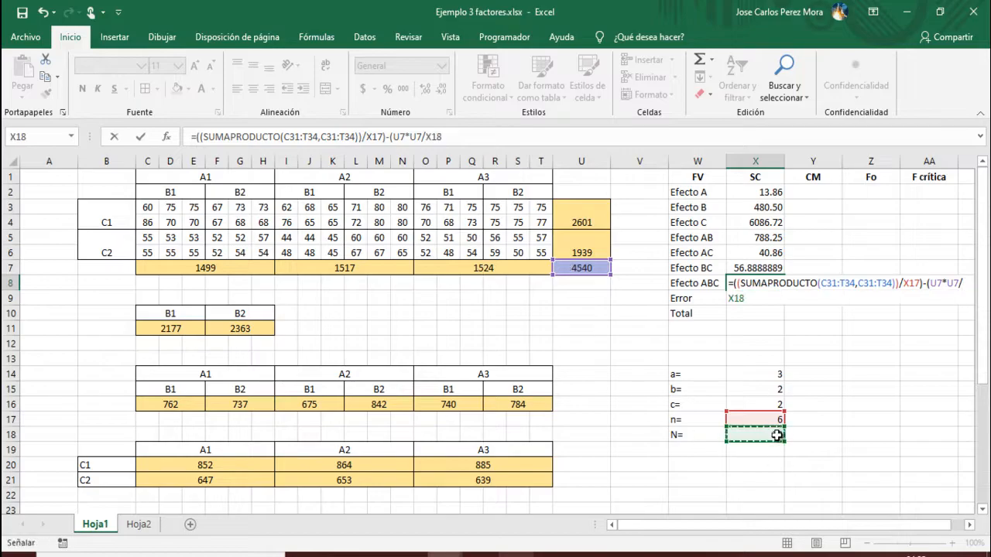
{"action": "type", "text": ")"}
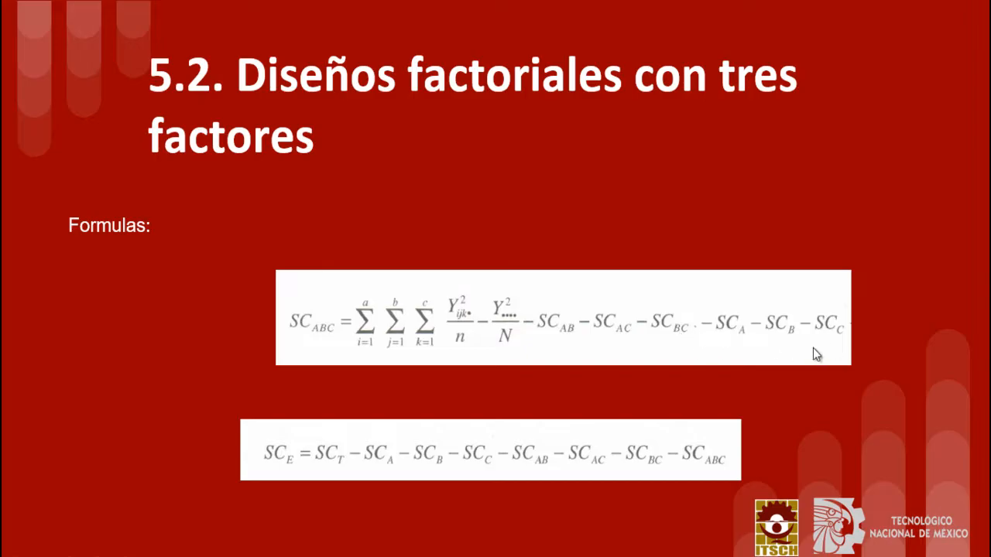
Step: Complete the Efecto ABC formula by subtracting all two-factor and main effects, -X7-X6-X5-X4-X3-X2
{"action": "key", "text": "alt+Tab"}
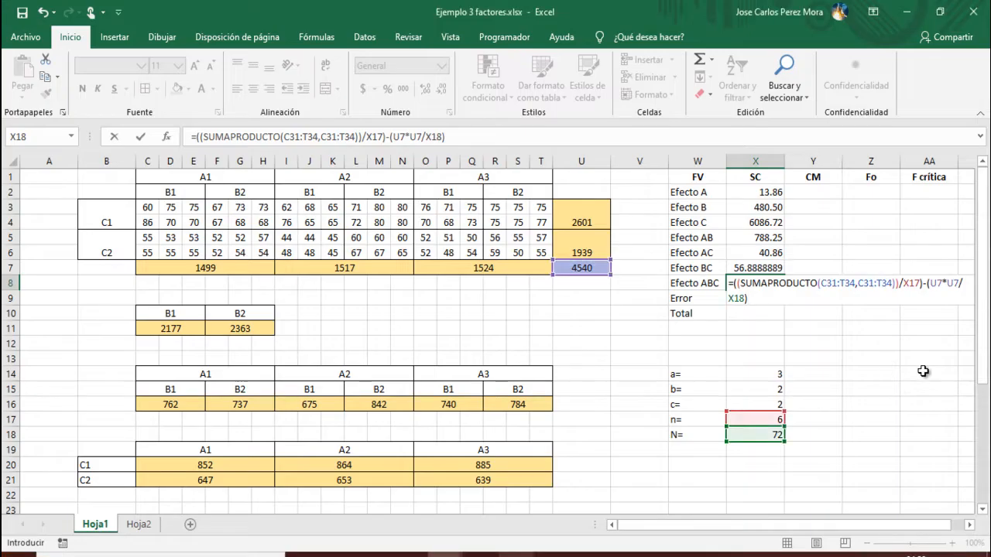
{"action": "type", "text": "-"}
{"action": "left_click", "coordinate": [754, 268]}
{"action": "type", "text": "-"}
{"action": "left_click", "coordinate": [770, 252]}
{"action": "type", "text": "-"}
{"action": "left_click", "coordinate": [774, 238]}
{"action": "type", "text": "-"}
{"action": "left_click", "coordinate": [775, 222]}
{"action": "type", "text": "-"}
{"action": "left_click", "coordinate": [773, 207]}
{"action": "type", "text": "-"}
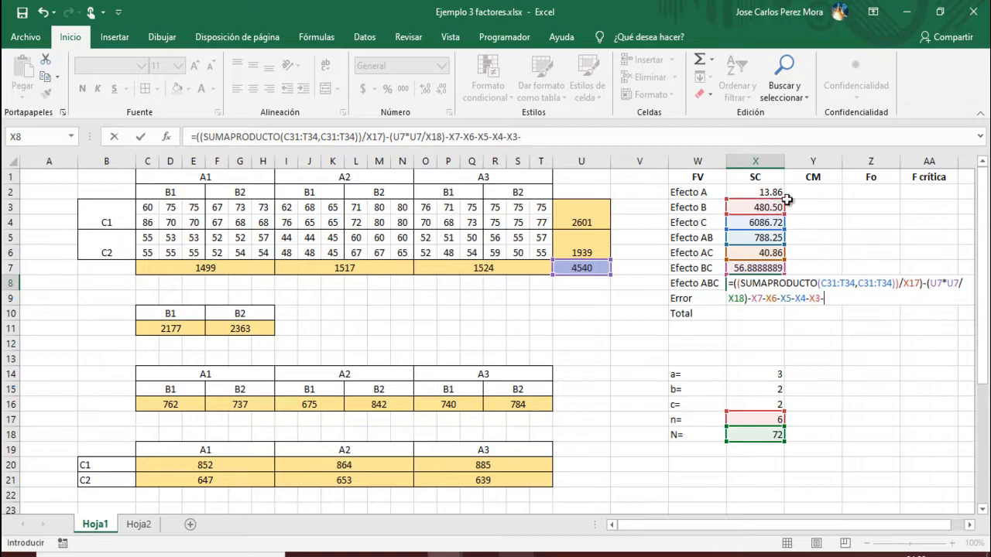
{"action": "left_click", "coordinate": [770, 194]}
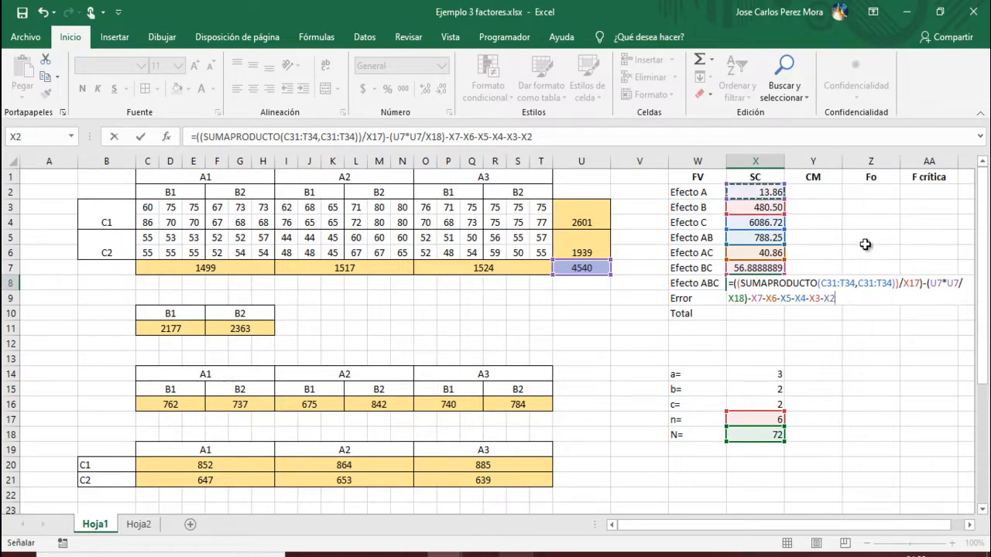
{"action": "key", "text": "Return"}
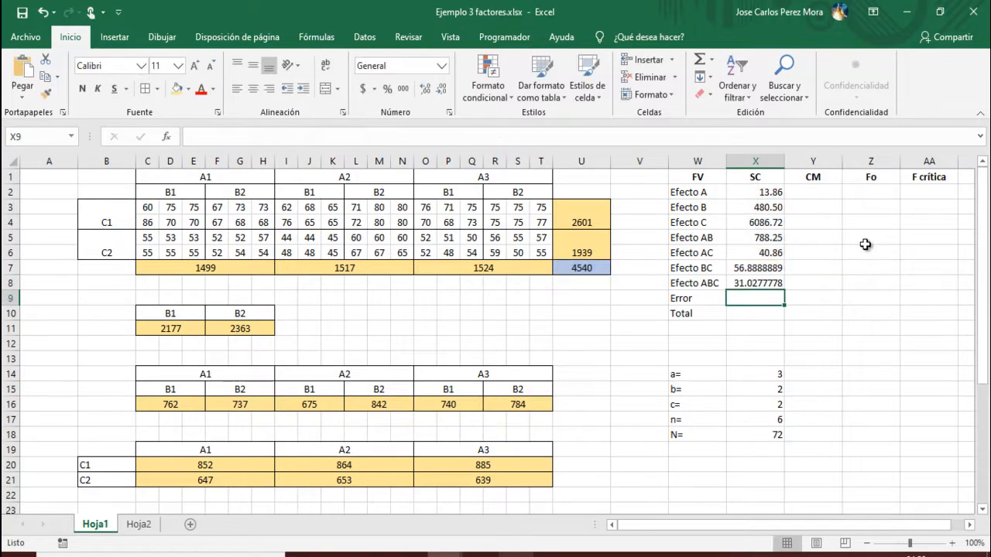
{"action": "key", "text": "Up"}
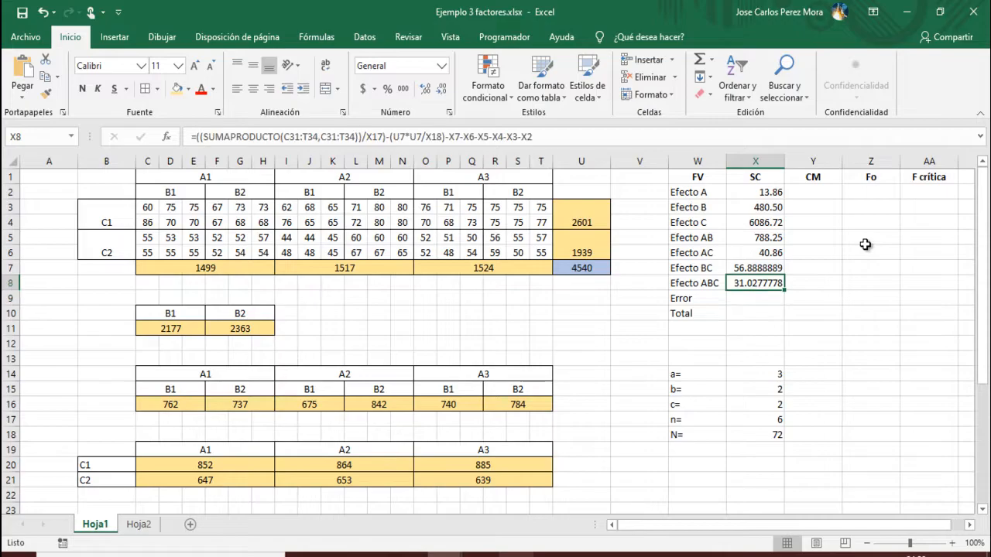
Step: Select the Total cell X10 and consult the SC_T formula on the PowerPoint slide
{"action": "left_click", "coordinate": [762, 313]}
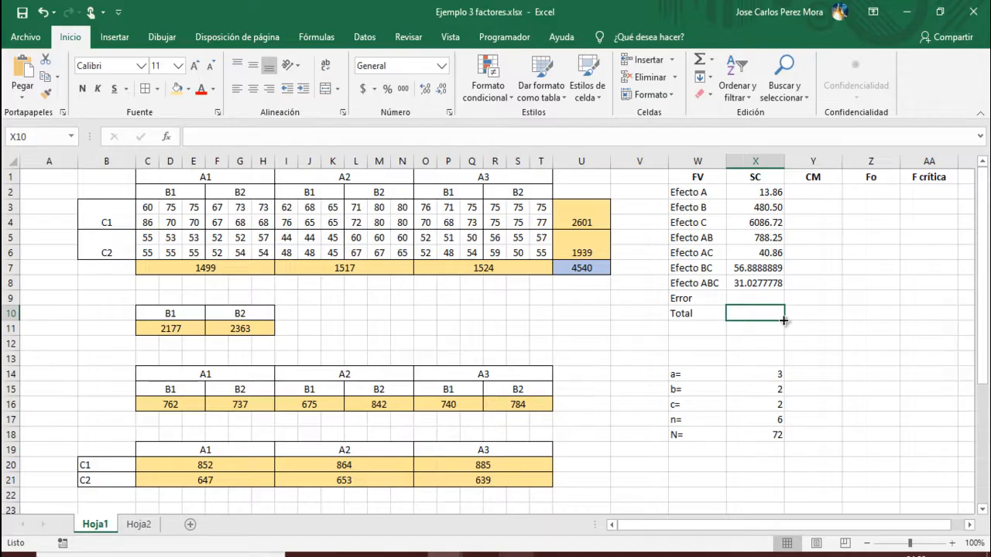
{"action": "key", "text": "alt+Tab"}
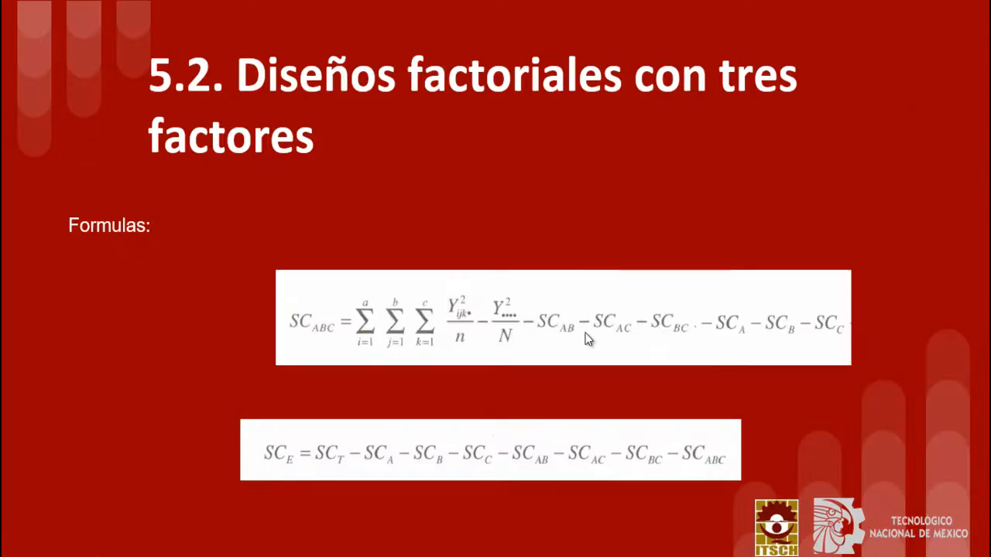
{"action": "key", "text": "Right"}
{"action": "key", "text": "Left"}
{"action": "key", "text": "Left"}
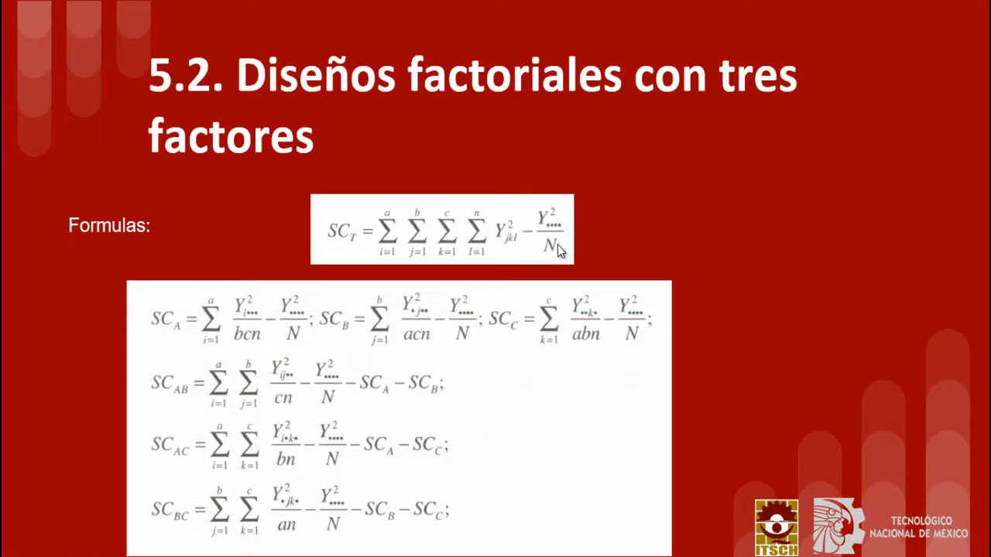
{"action": "key", "text": "alt+Tab"}
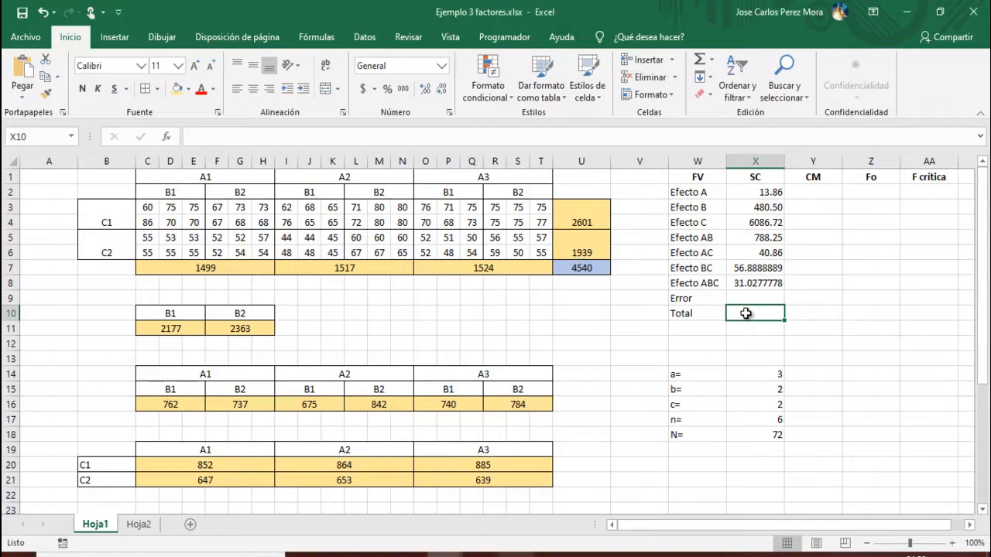
{"action": "type", "text": "(("}
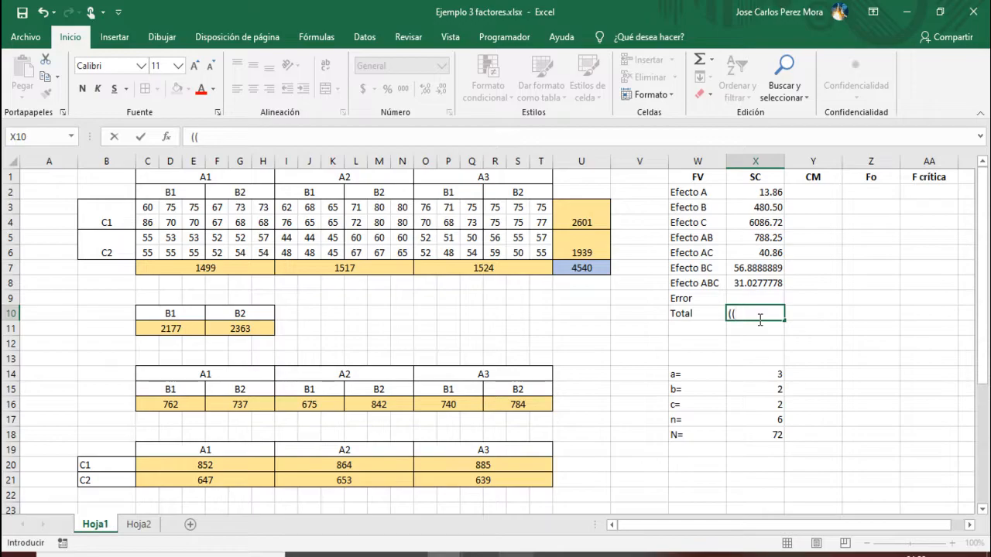
{"action": "type", "text": "suma"}
{"action": "key", "text": "BackSpace"}
{"action": "key", "text": "BackSpace"}
{"action": "key", "text": "BackSpace"}
{"action": "key", "text": "BackSpace"}
{"action": "key", "text": "BackSpace"}
Step: Start the Total formula in X10 with the sum of squares of all observations, =((SUMA.CUADRADOS(C3:T6))
{"action": "type", "text": "=((s"}
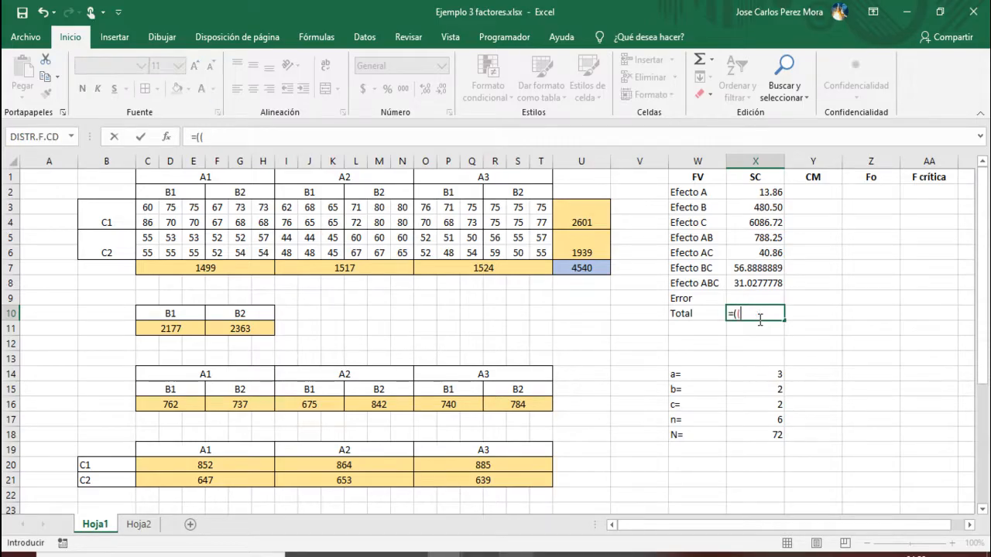
{"action": "type", "text": "uma"}
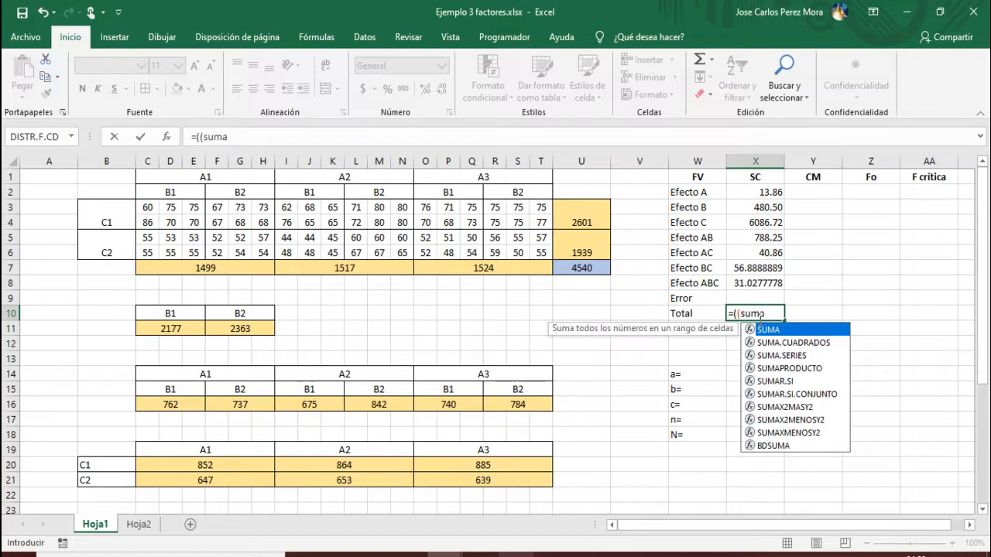
{"action": "type", "text": "."}
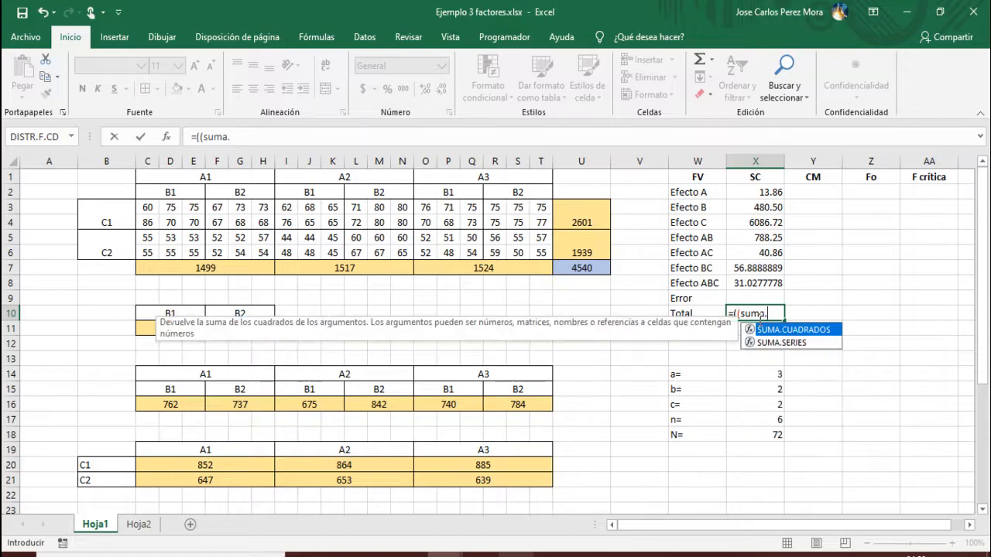
{"action": "double_click", "coordinate": [801, 333]}
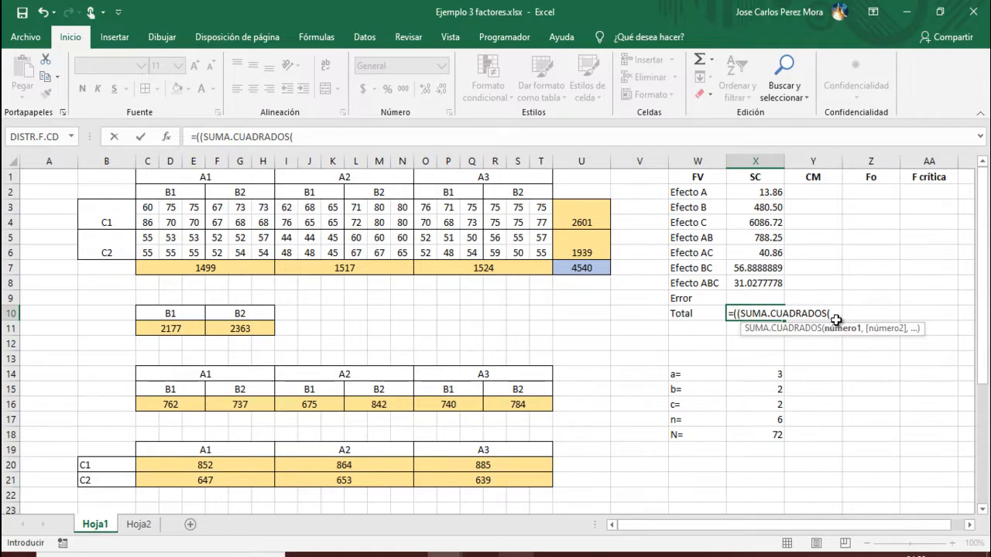
{"action": "left_click_drag", "start_coordinate": [148, 208], "coordinate": [538, 254]}
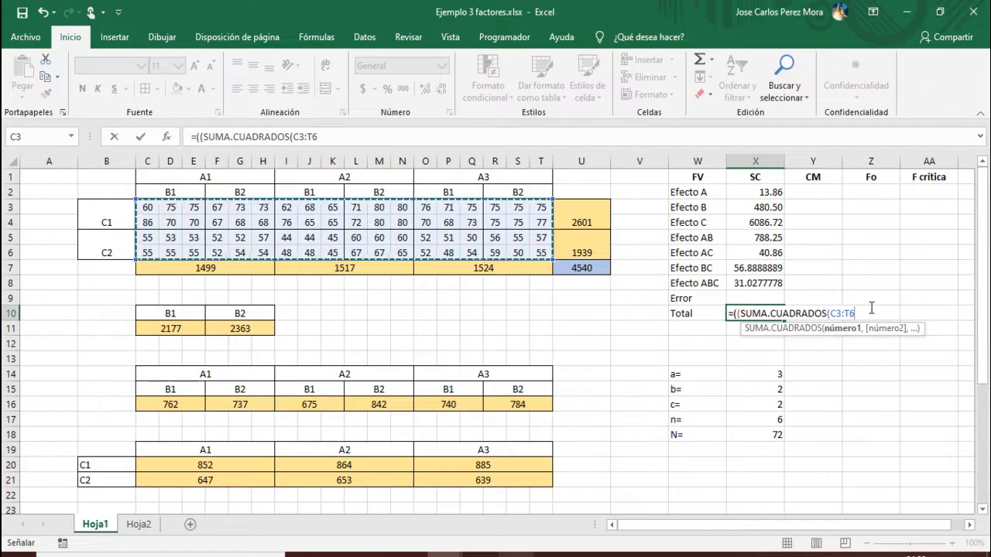
{"action": "type", "text": ")"}
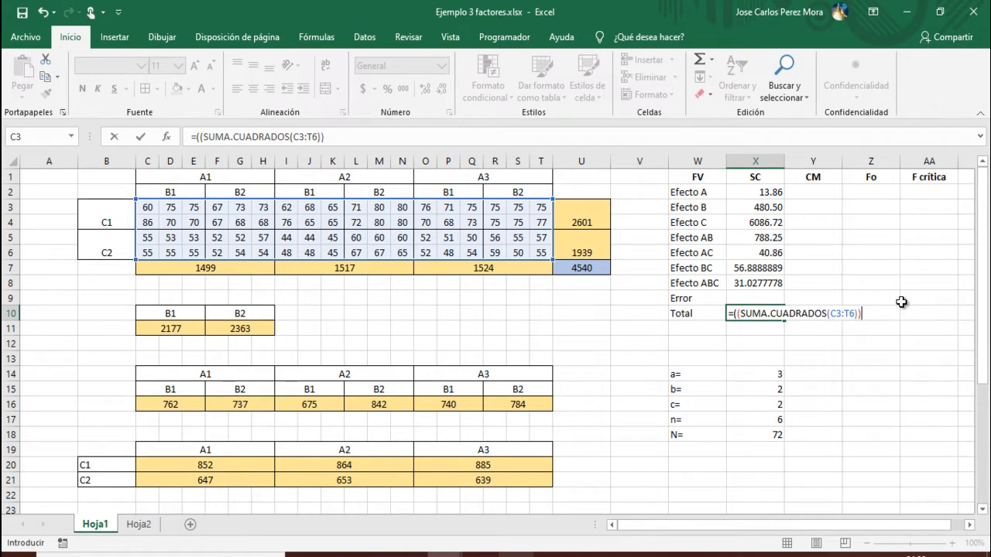
Step: Complete the Total formula by subtracting the correction term (U7*U7/X18), following the SC_T formula on the PowerPoint slide, and accept the parenthesis correction
{"action": "key", "text": "alt+Tab"}
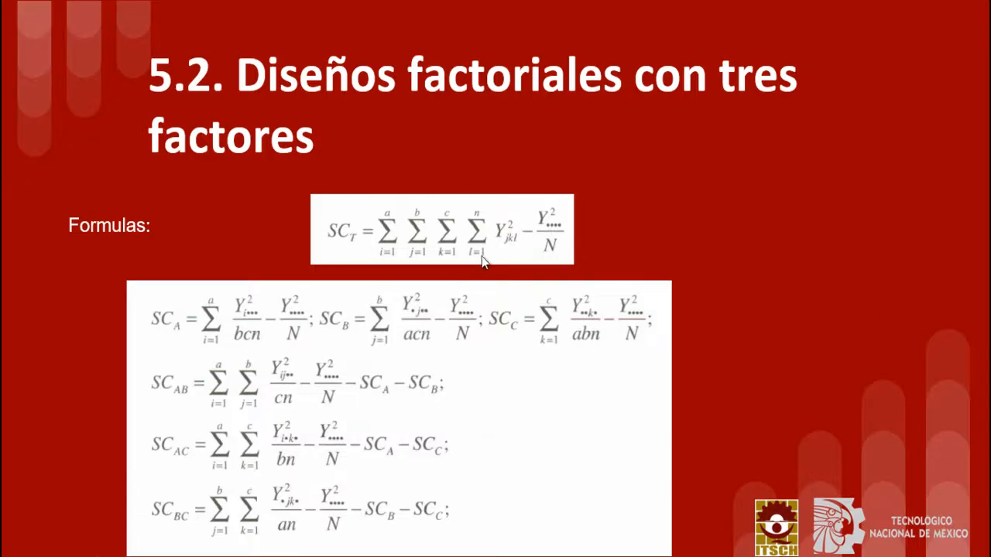
{"action": "key", "text": "alt+Tab"}
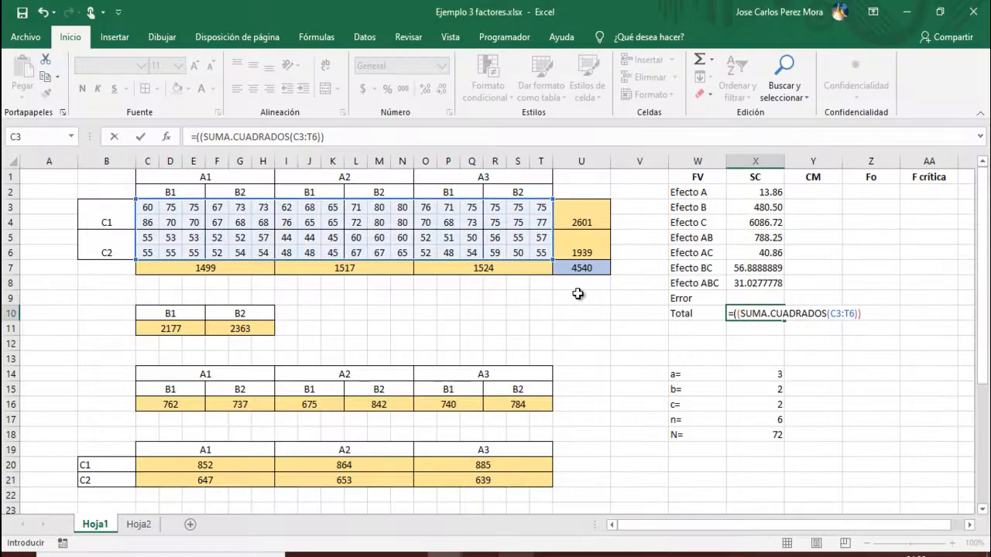
{"action": "type", "text": "-("}
{"action": "left_click", "coordinate": [595, 271]}
{"action": "type", "text": "*"}
{"action": "left_click", "coordinate": [595, 271]}
{"action": "type", "text": "/"}
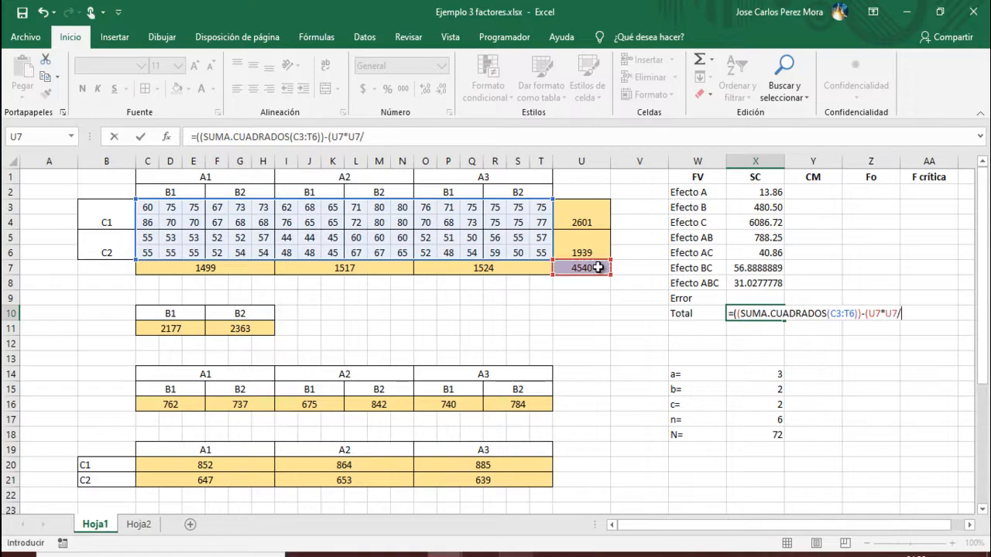
{"action": "left_click", "coordinate": [755, 434]}
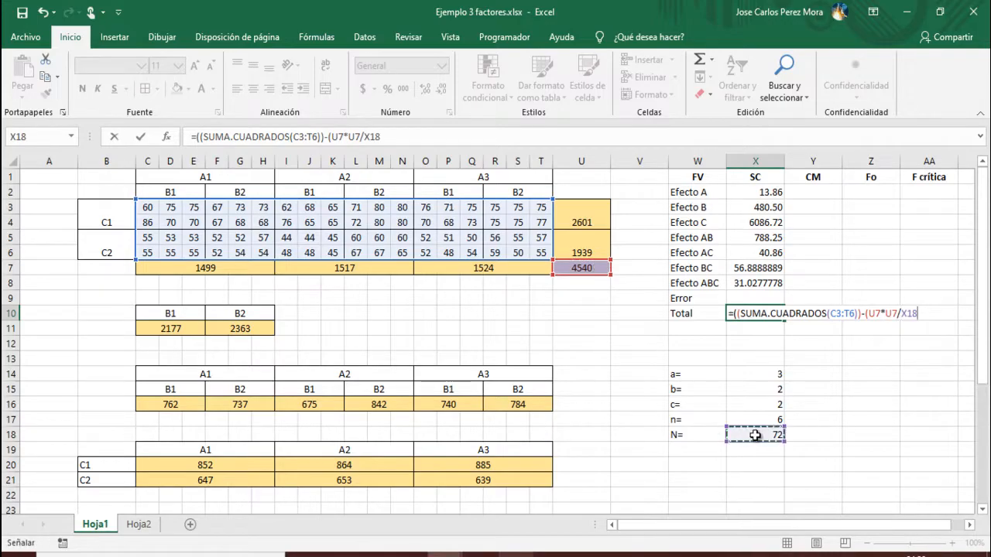
{"action": "type", "text": ")"}
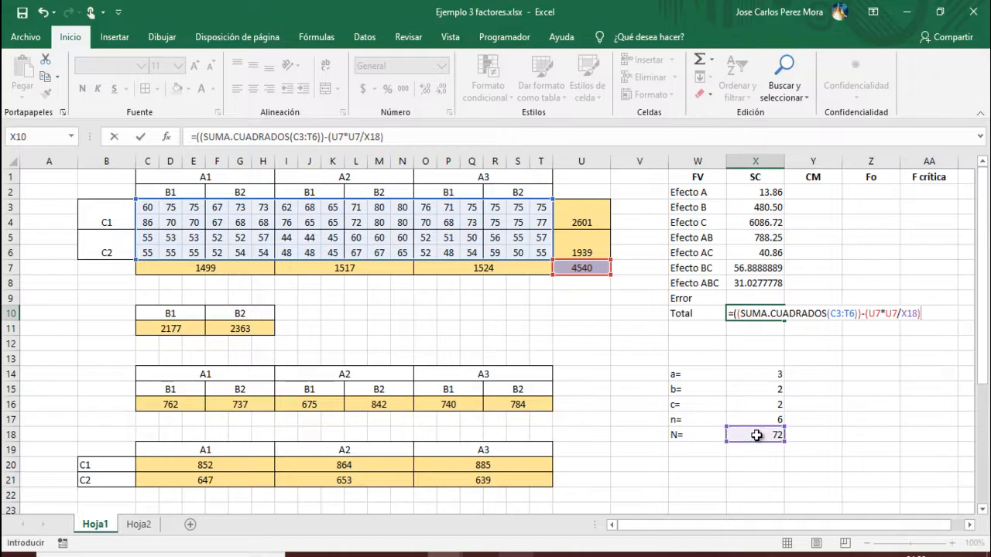
{"action": "key", "text": "Return"}
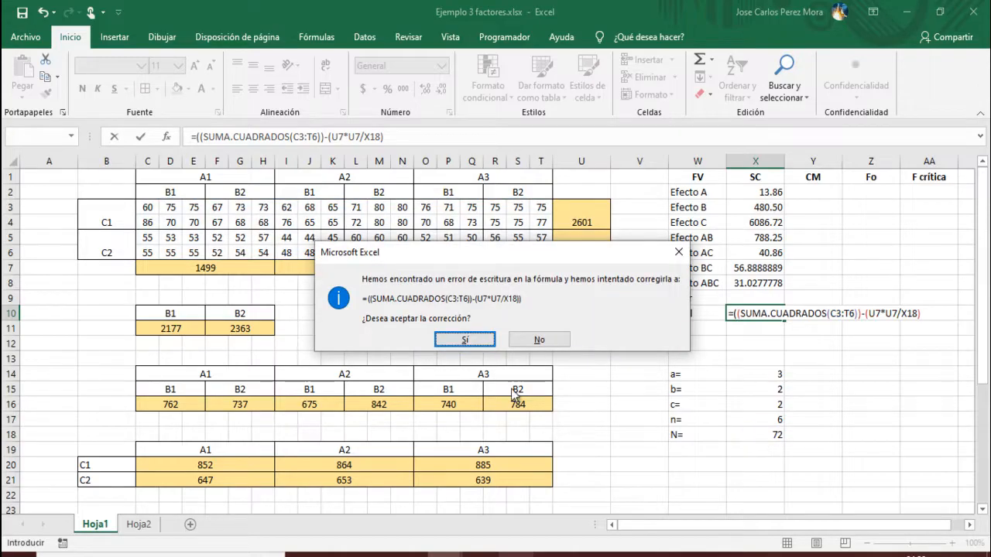
{"action": "left_click", "coordinate": [469, 341]}
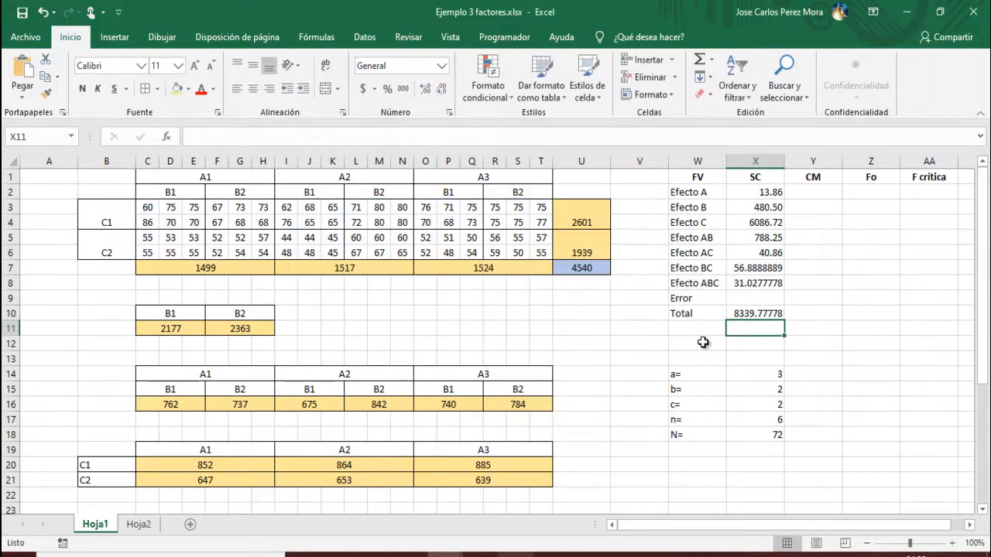
{"action": "left_click", "coordinate": [766, 315]}
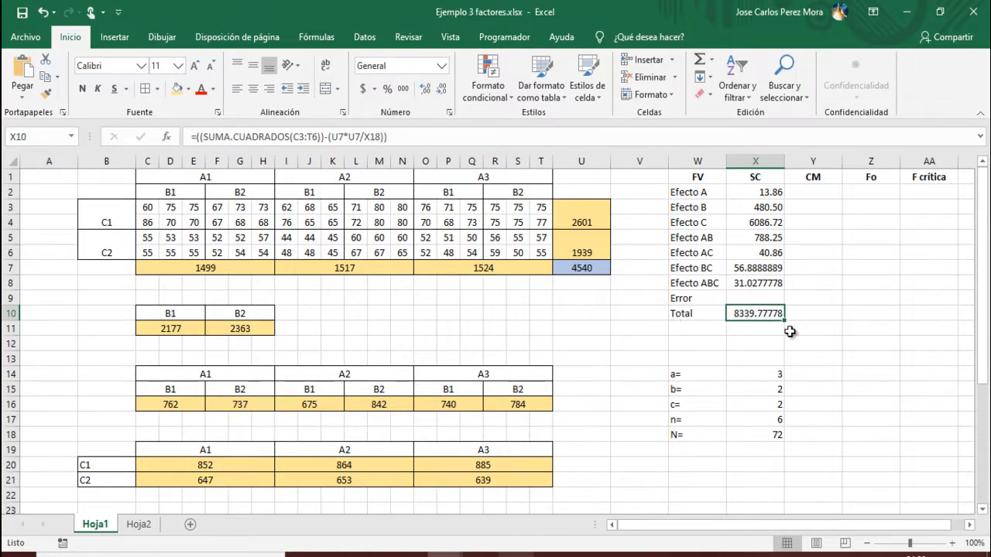
Step: Compute the Error sum of squares in X9 by subtracting all effects from the total, =X10-X2-X3-X4-X5-X6-X7-X8
{"action": "left_click", "coordinate": [757, 299]}
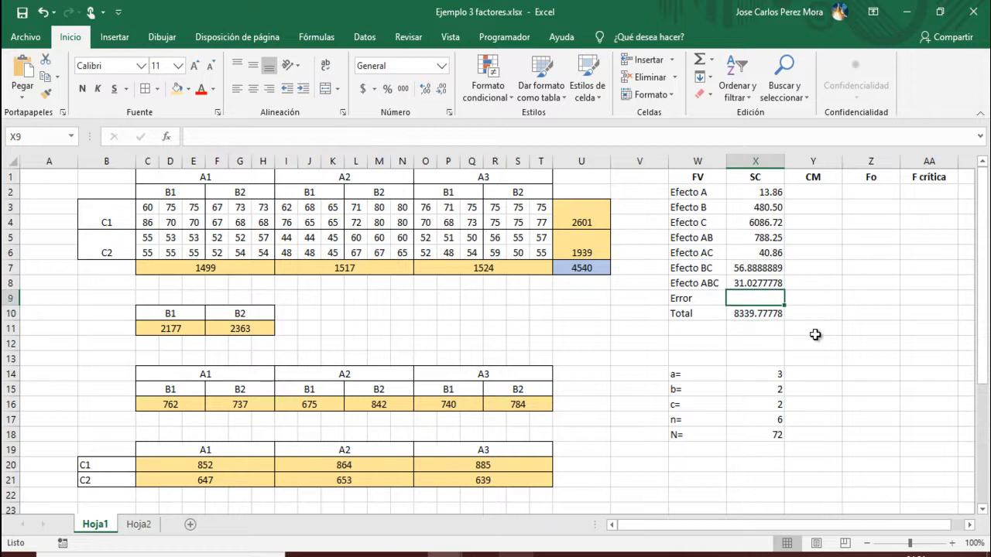
{"action": "type", "text": "="}
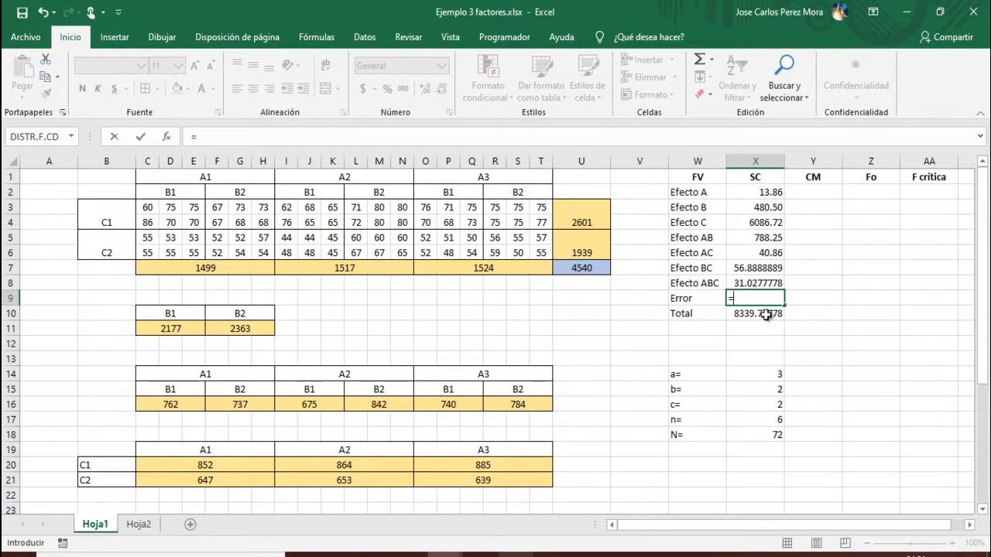
{"action": "left_click", "coordinate": [766, 315]}
{"action": "type", "text": "-"}
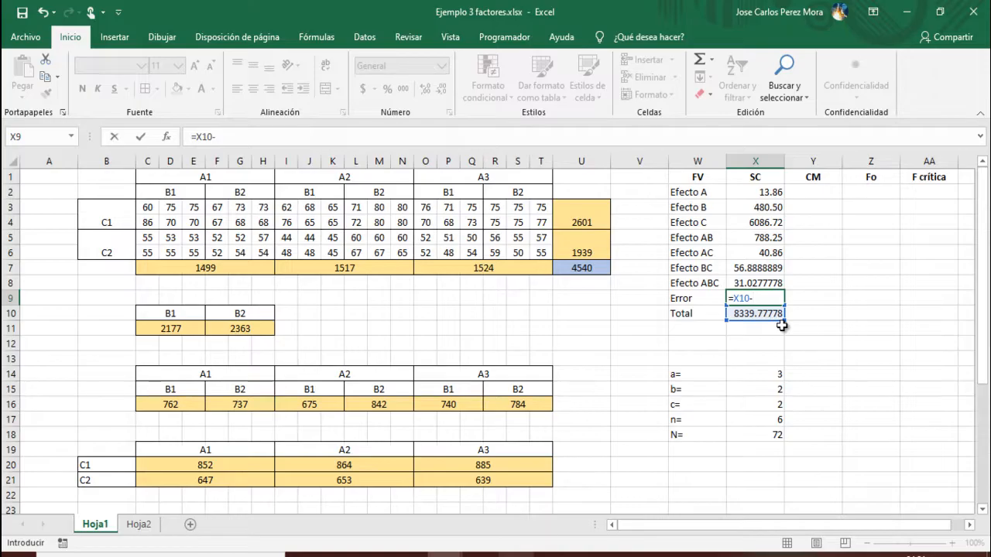
{"action": "left_click", "coordinate": [759, 193]}
{"action": "type", "text": "-"}
{"action": "left_click", "coordinate": [766, 208]}
{"action": "type", "text": "-"}
{"action": "left_click", "coordinate": [774, 223]}
{"action": "type", "text": "-"}
{"action": "left_click", "coordinate": [773, 238]}
{"action": "type", "text": "-"}
{"action": "left_click", "coordinate": [774, 253]}
{"action": "type", "text": "-"}
{"action": "left_click", "coordinate": [774, 267]}
{"action": "type", "text": "-"}
{"action": "left_click", "coordinate": [770, 284]}
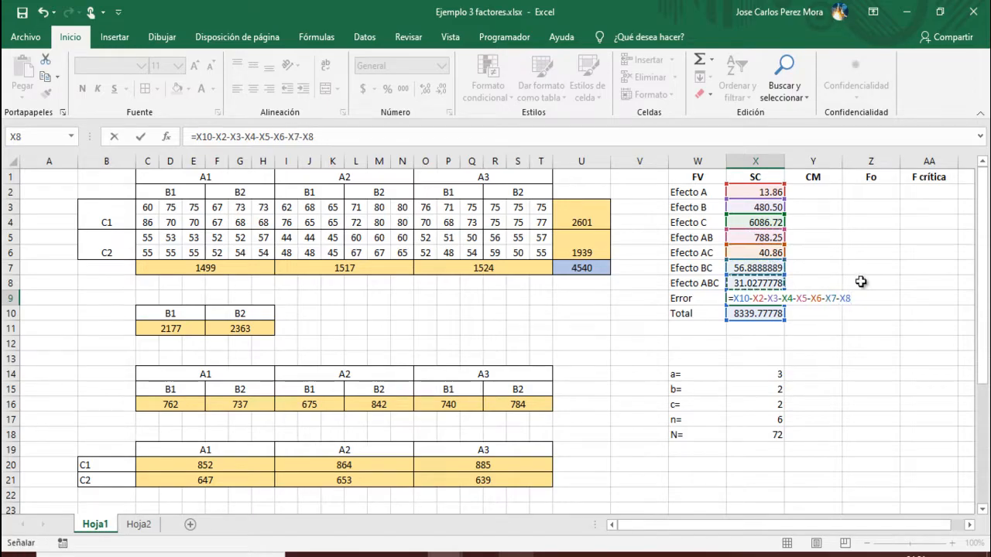
{"action": "key", "text": "Return"}
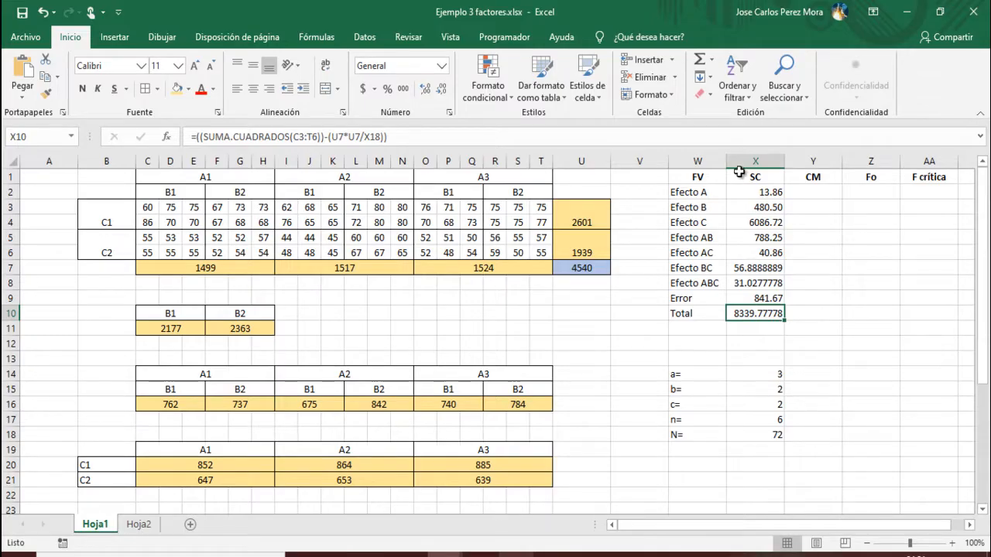
Step: Insert a new column before CM in the ANOVA table and head it GL
{"action": "left_click", "coordinate": [812, 161]}
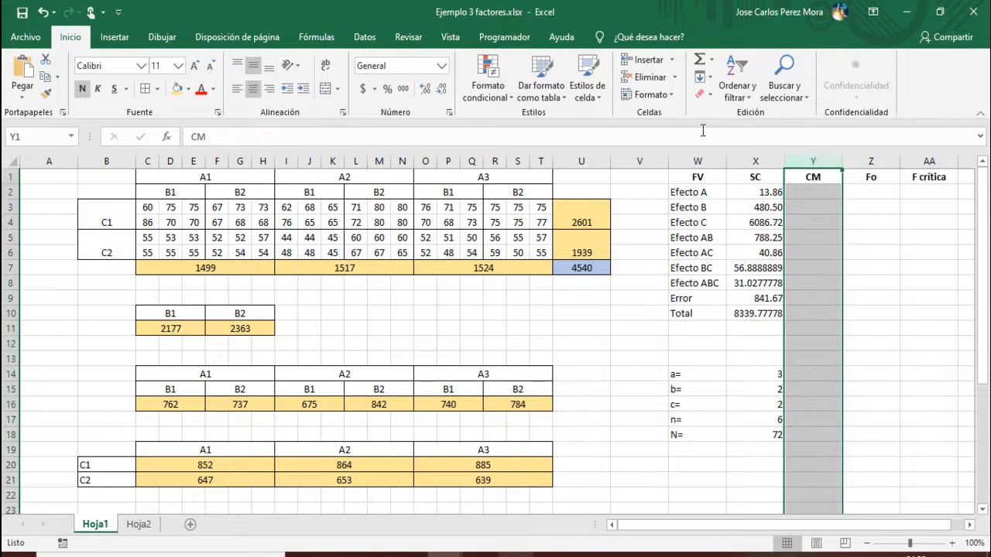
{"action": "left_click", "coordinate": [644, 59]}
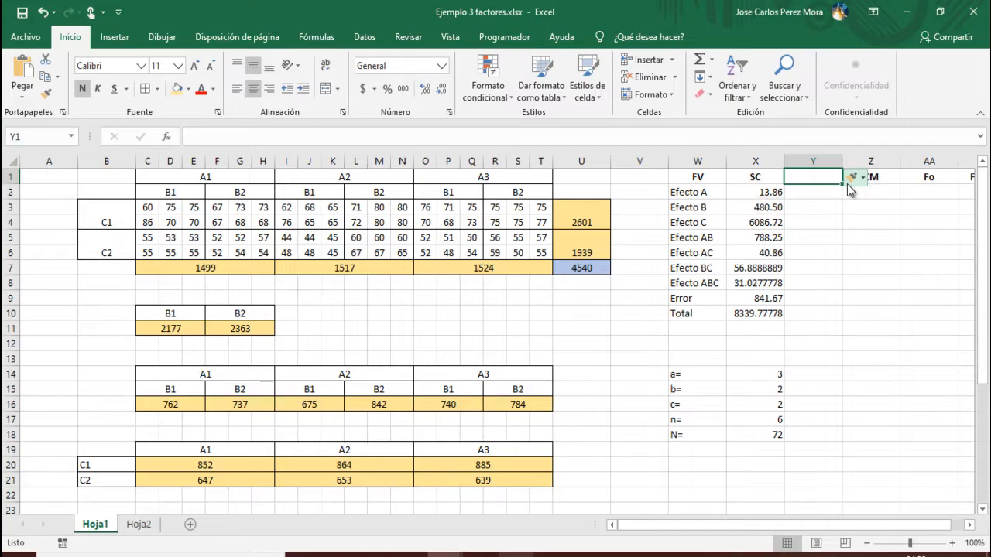
{"action": "type", "text": "GL"}
{"action": "key", "text": "Return"}
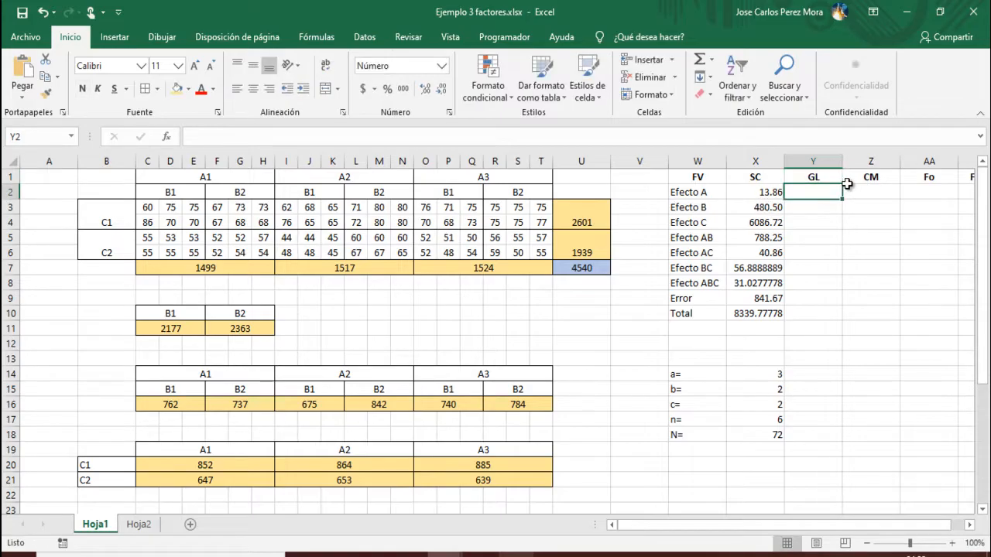
Step: Compute Efecto A's degrees of freedom in Y2 as =X14-1, following the GL column of the ANOVA table on the PowerPoint slide
{"action": "left_click", "coordinate": [967, 526]}
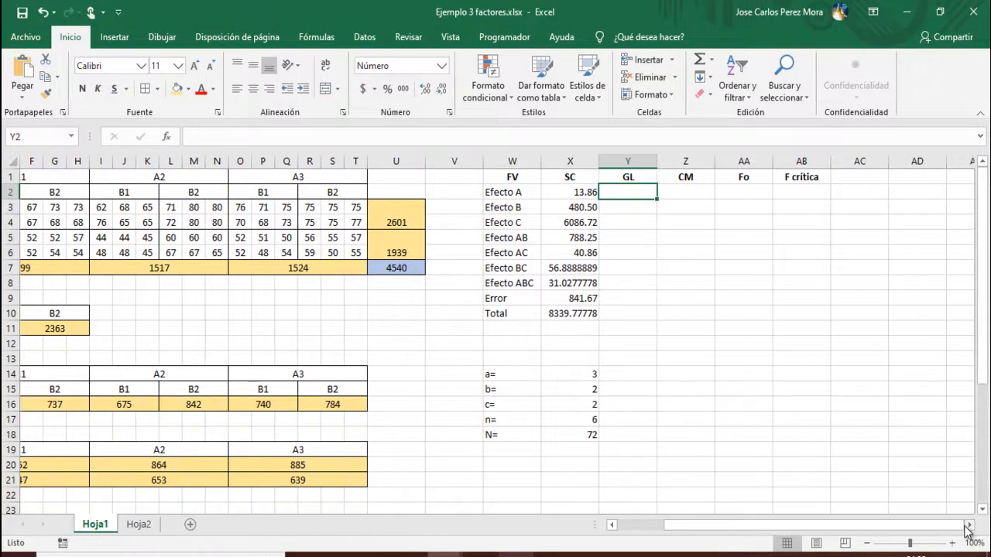
{"action": "key", "text": "alt+Tab"}
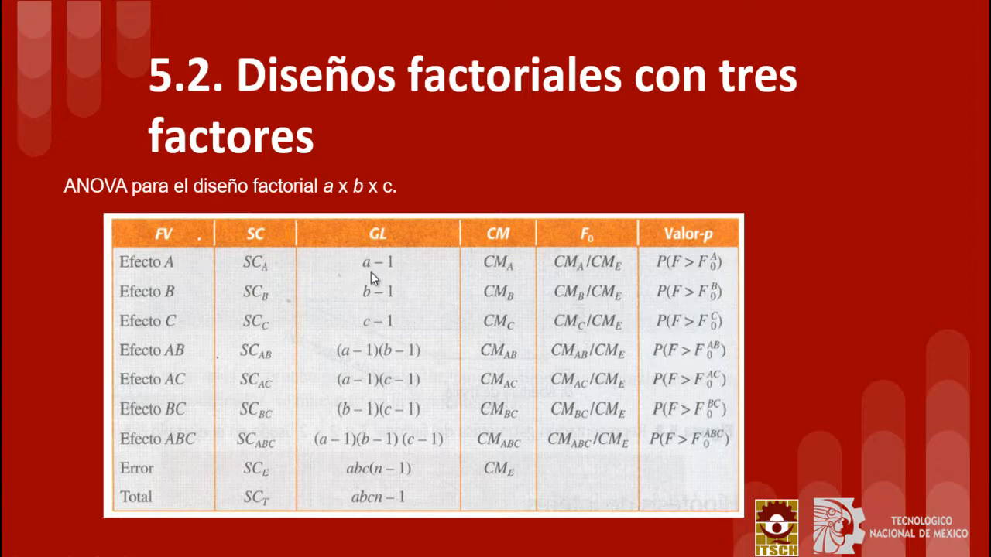
{"action": "key", "text": "alt+Tab"}
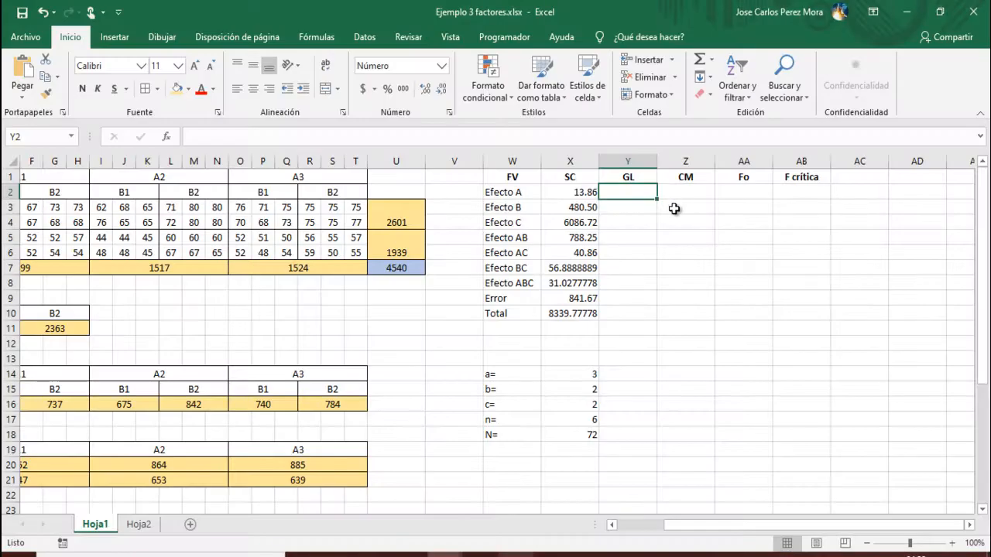
{"action": "type", "text": "="}
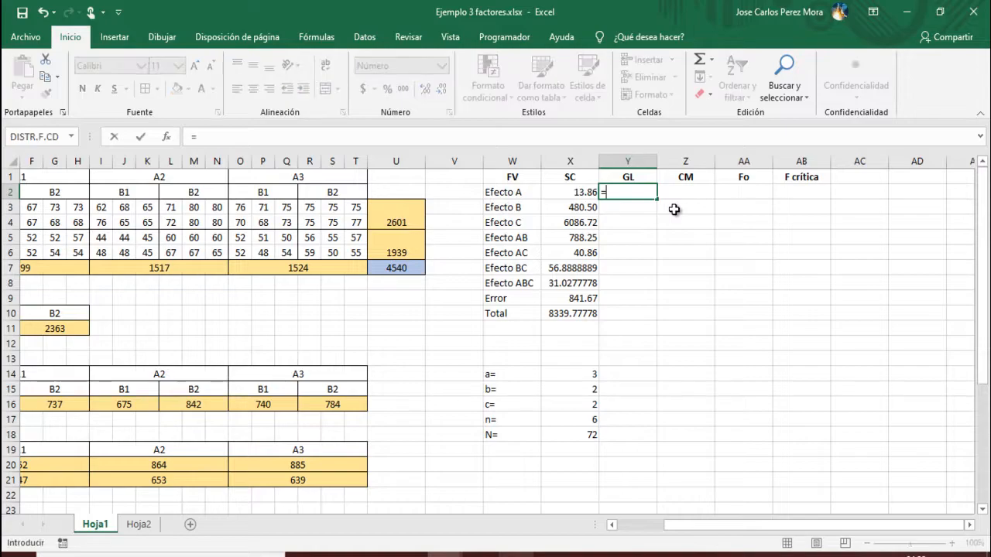
{"action": "left_click", "coordinate": [599, 375]}
{"action": "type", "text": "-1"}
{"action": "key", "text": "Return"}
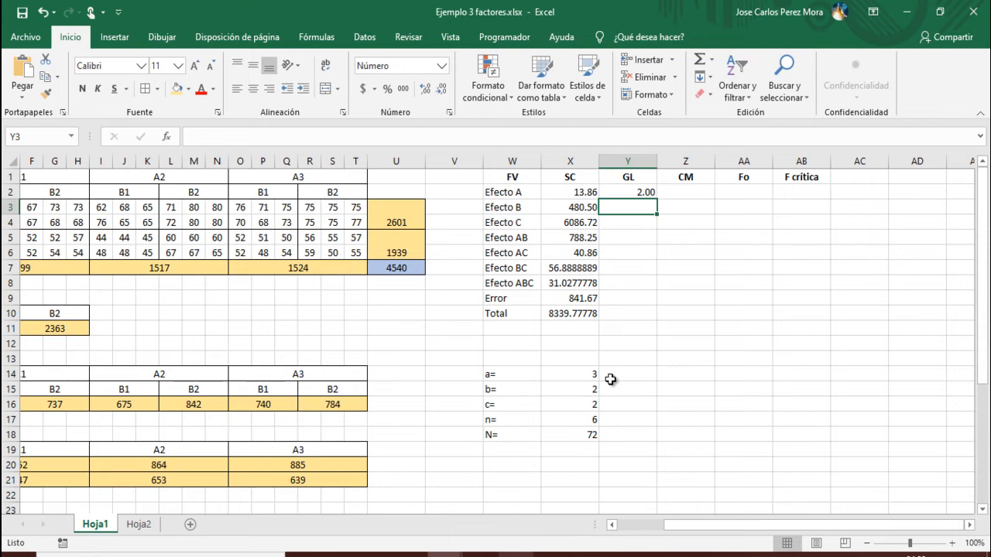
Step: Format Efecto A's degrees of freedom in Y2 to show no decimal places
{"action": "left_click", "coordinate": [639, 193]}
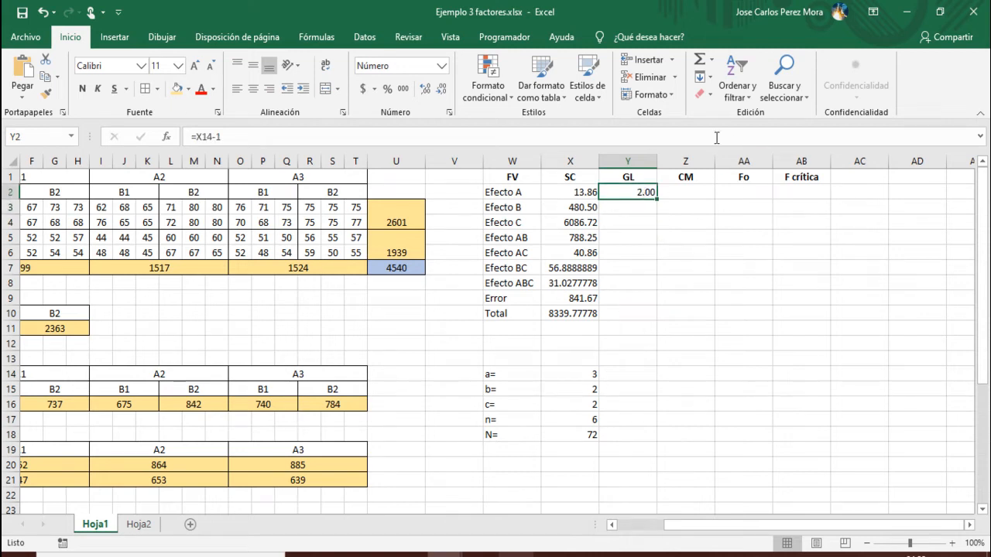
{"action": "left_click", "coordinate": [440, 91]}
{"action": "left_click", "coordinate": [440, 92]}
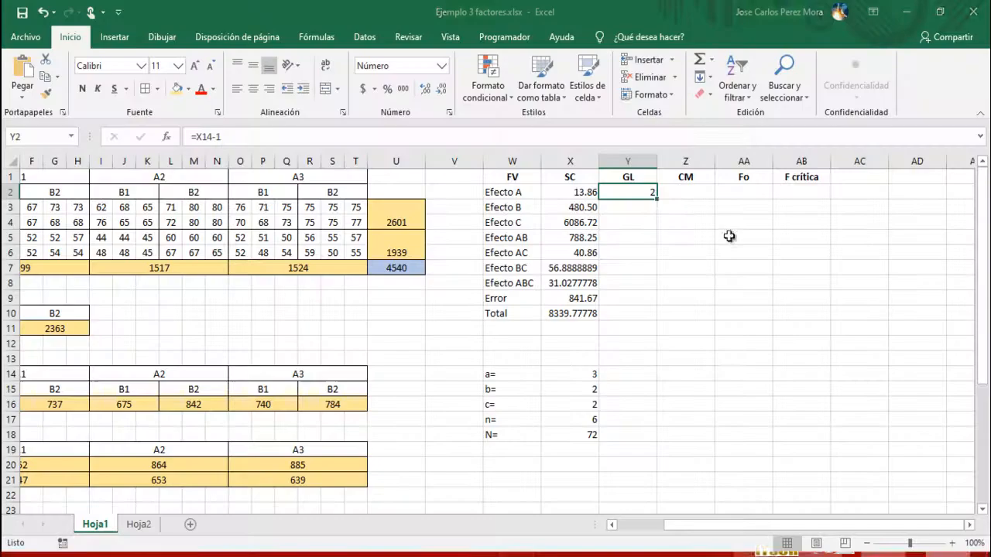
Step: Enter 1 as the degrees of freedom for both Efecto B and Efecto C in the GL column
{"action": "key", "text": "Down"}
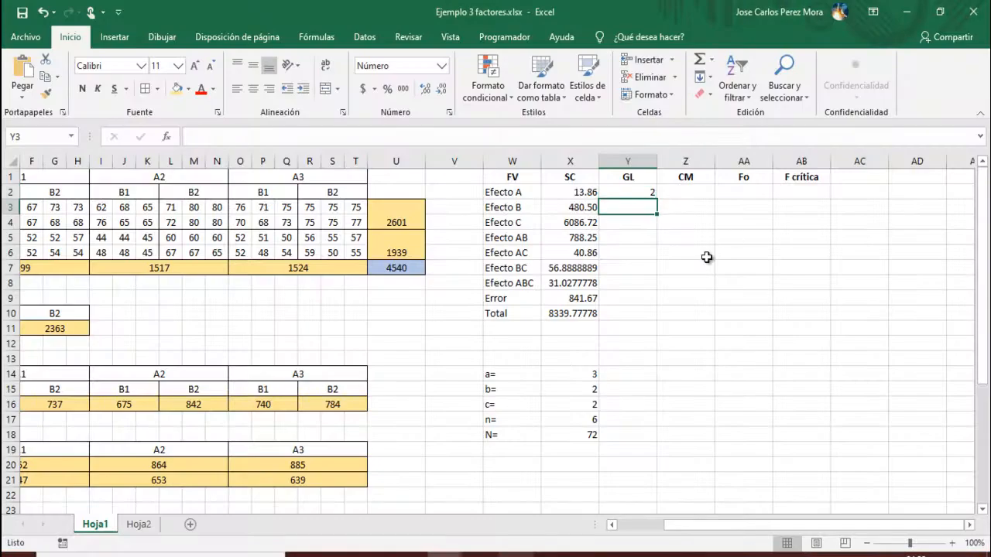
{"action": "type", "text": "1"}
{"action": "key", "text": "Return"}
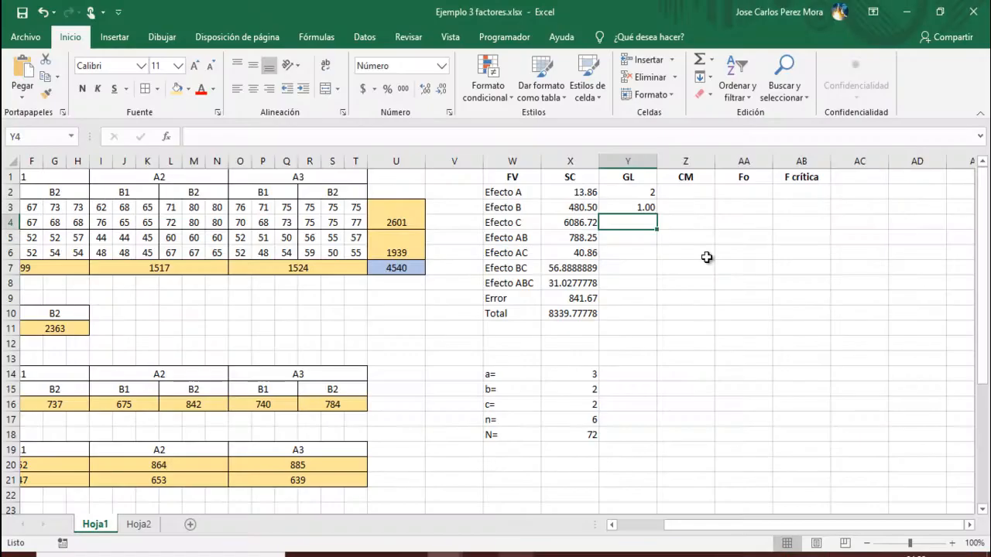
{"action": "type", "text": "1"}
{"action": "key", "text": "Return"}
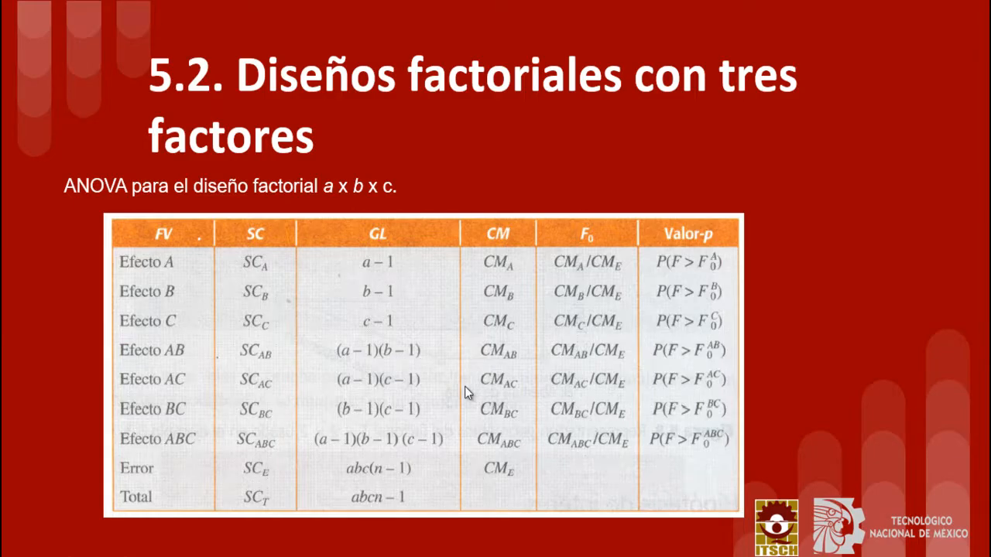
Step: Enter 2 as Efecto AB's degrees of freedom in Y5 and consult the Efecto AC expression on the PowerPoint slide
{"action": "key", "text": "alt+Tab"}
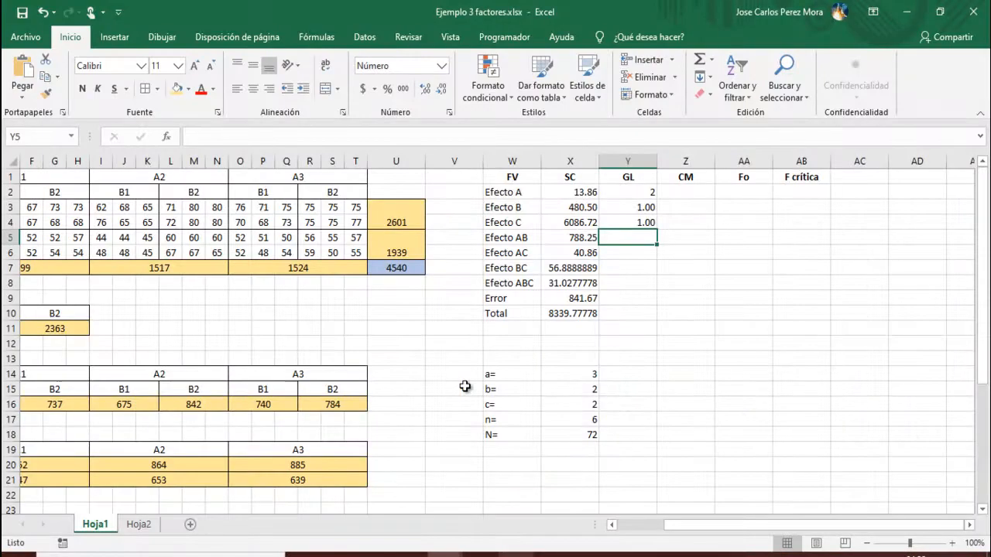
{"action": "type", "text": "2"}
{"action": "key", "text": "Return"}
{"action": "key", "text": "alt+Tab"}
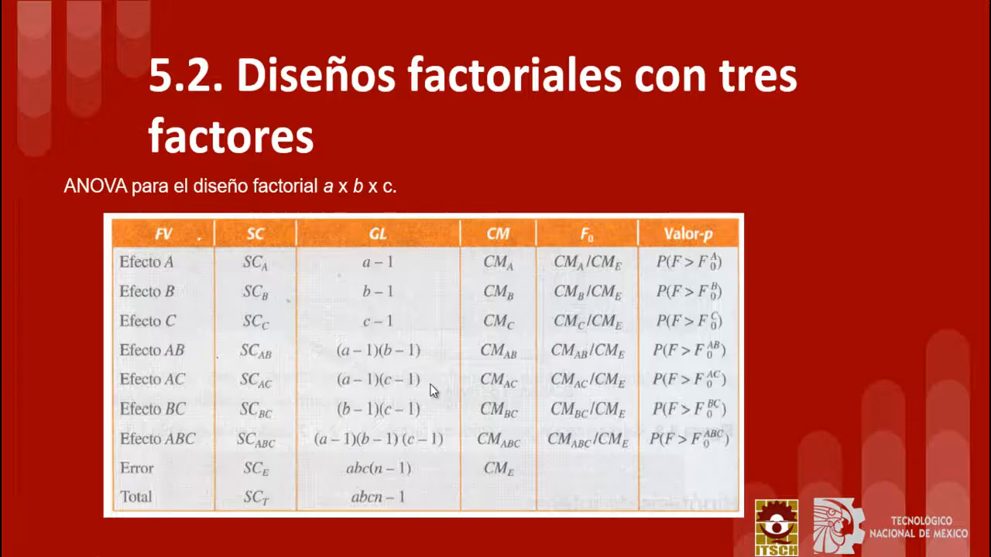
{"action": "key", "text": "alt+Tab"}
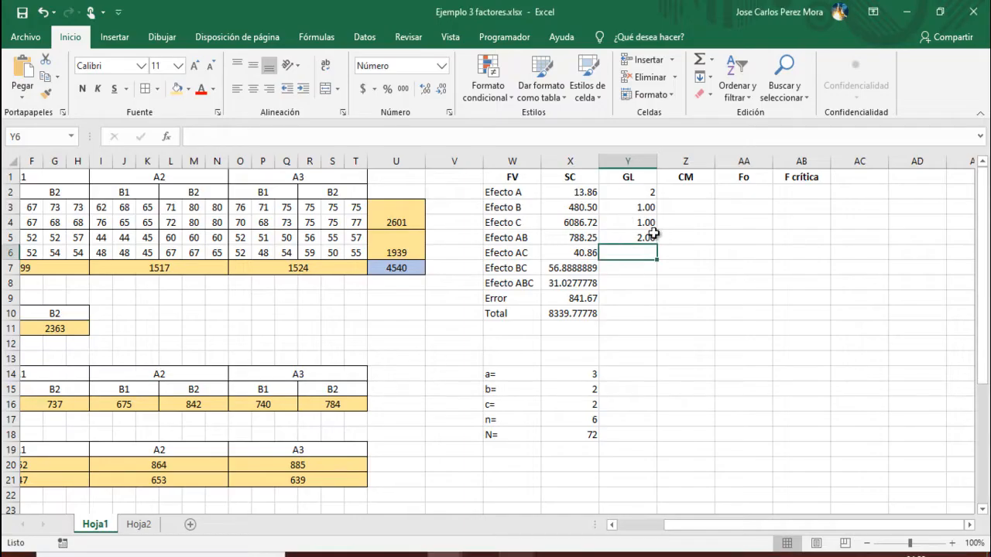
Step: Enter 2 as Efecto AC's degrees of freedom in Y6 and, after consulting the PowerPoint slide, 1 as Efecto BC's in Y7
{"action": "type", "text": "2"}
{"action": "key", "text": "Return"}
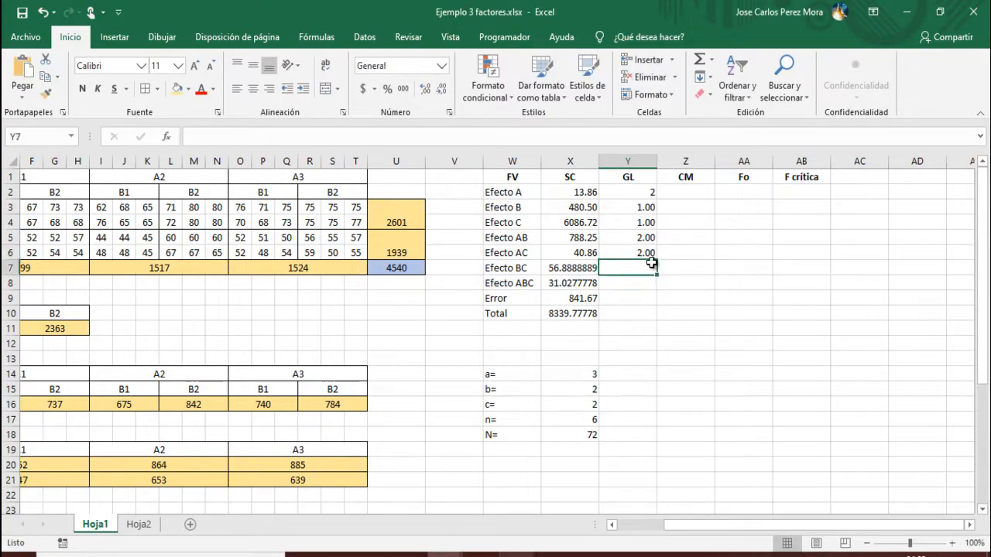
{"action": "key", "text": "alt+Tab"}
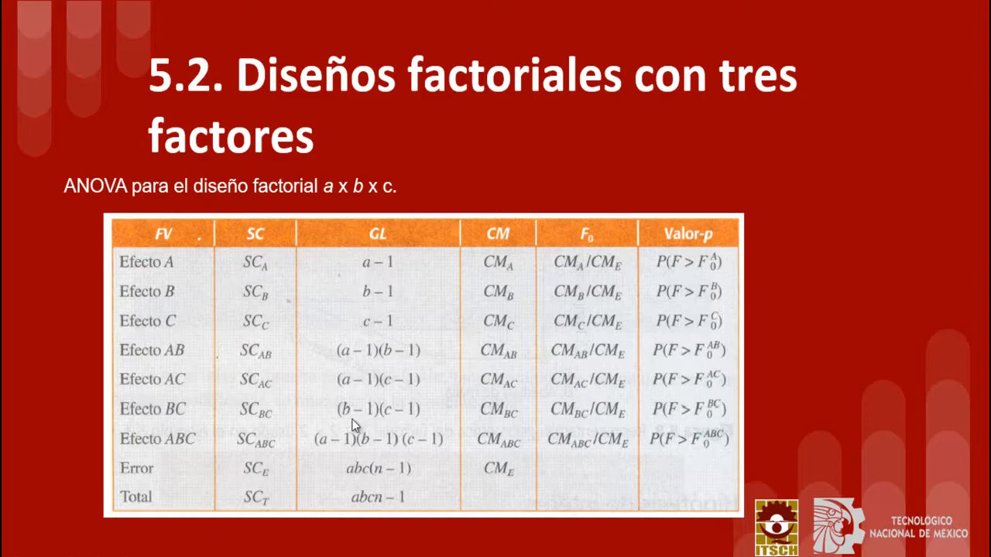
{"action": "key", "text": "alt+Tab"}
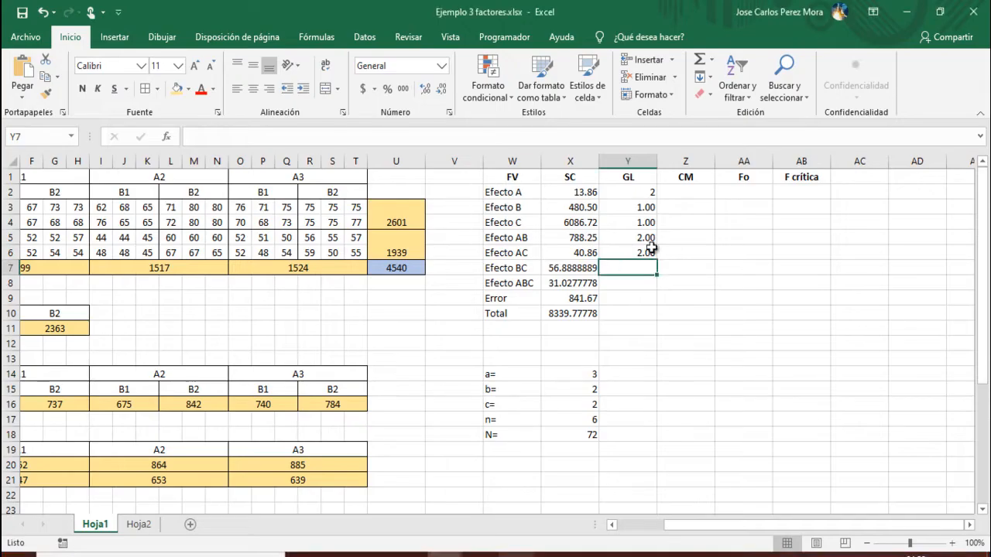
{"action": "type", "text": "1"}
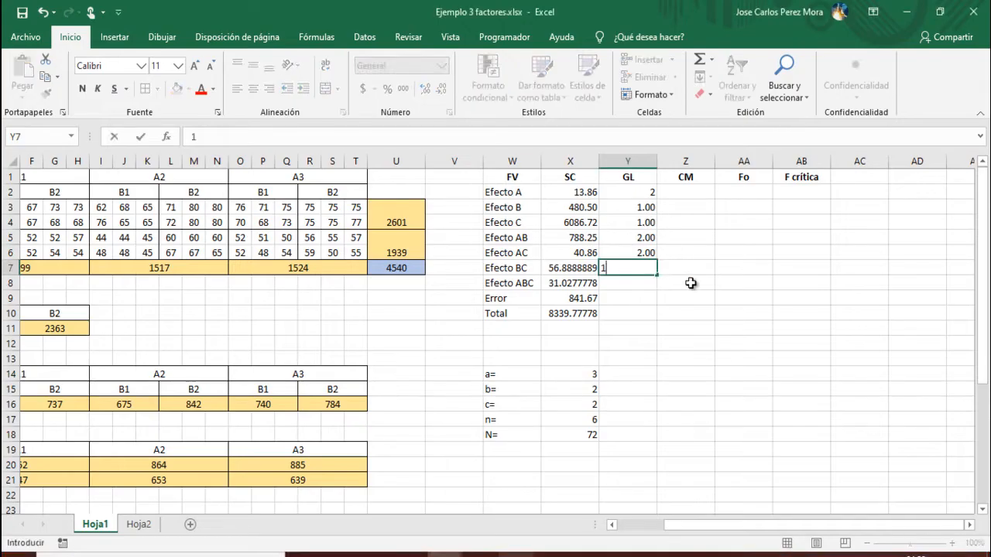
{"action": "key", "text": "Return"}
Step: Consult the Efecto ABC expression on the PowerPoint slide, enter 2 as its degrees of freedom in Y8, and return to the slide
{"action": "key", "text": "alt+Tab"}
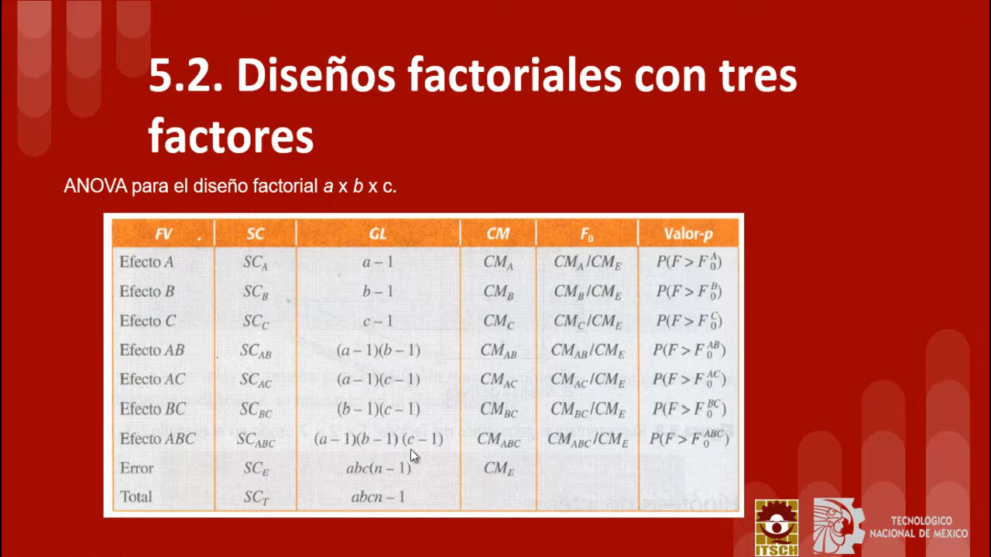
{"action": "key", "text": "alt+Tab"}
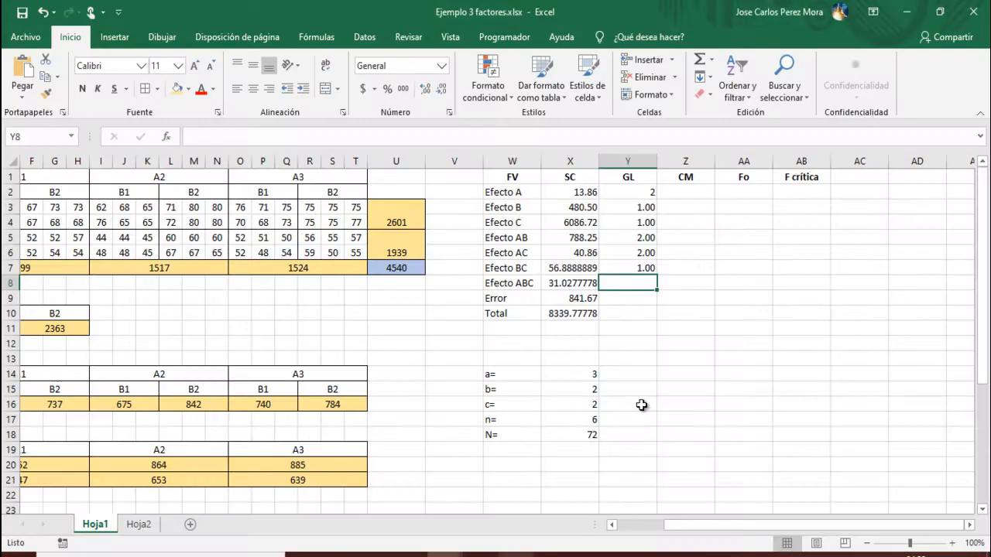
{"action": "type", "text": "2"}
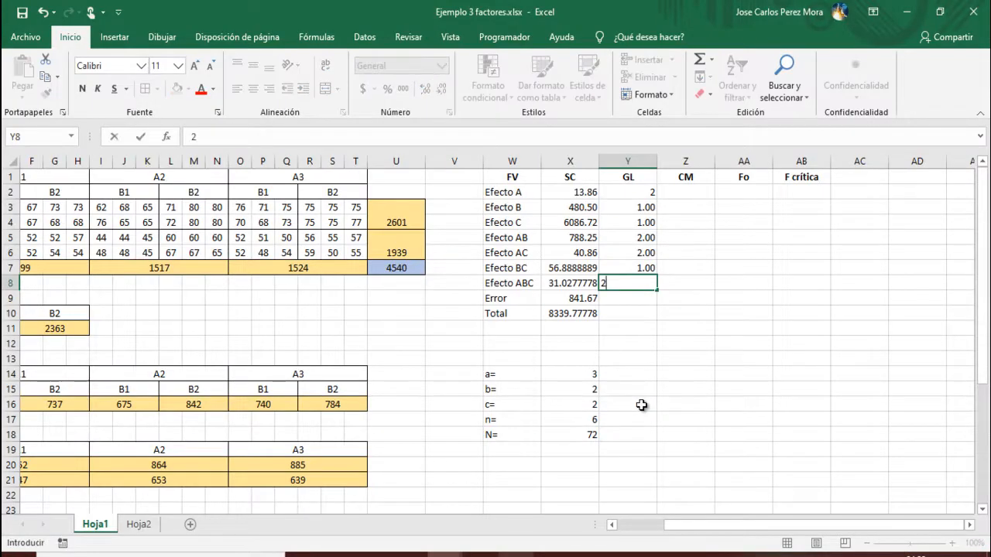
{"action": "key", "text": "Return"}
{"action": "key", "text": "alt+Tab"}
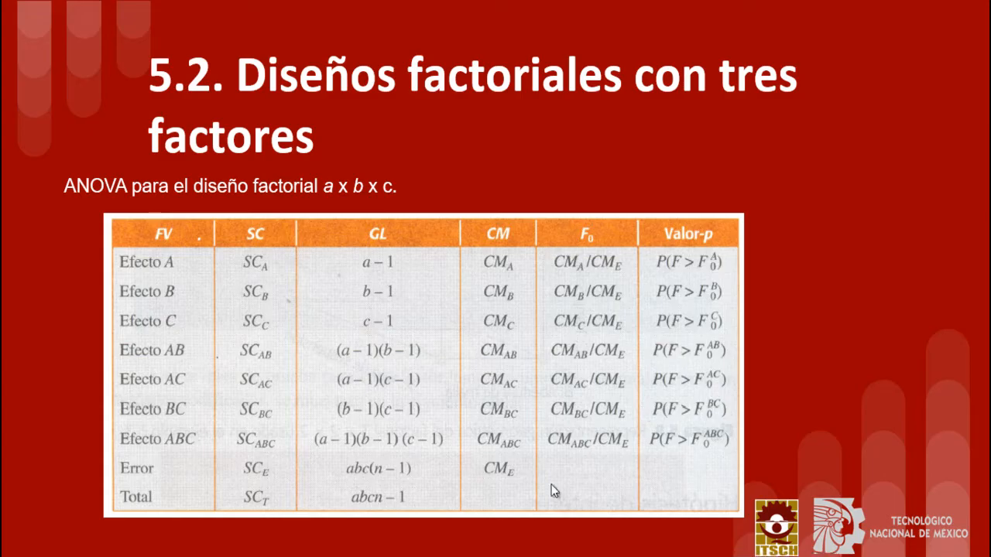
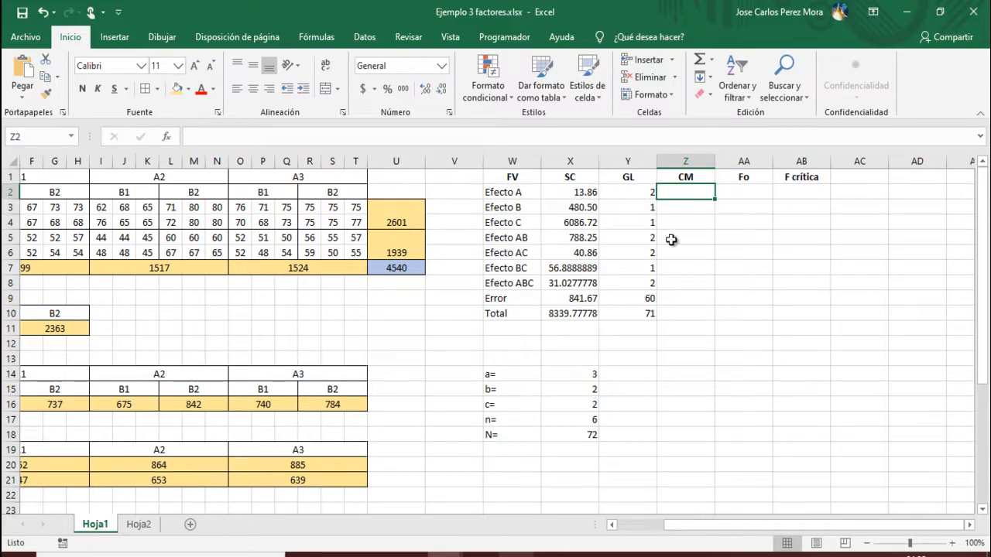
Step: Compute Efecto A's mean square in Z2 as =X2/Y2 and fill the CM formula down through the Error row
{"action": "type", "text": "="}
{"action": "key", "text": "Left"}
{"action": "key", "text": "Left"}
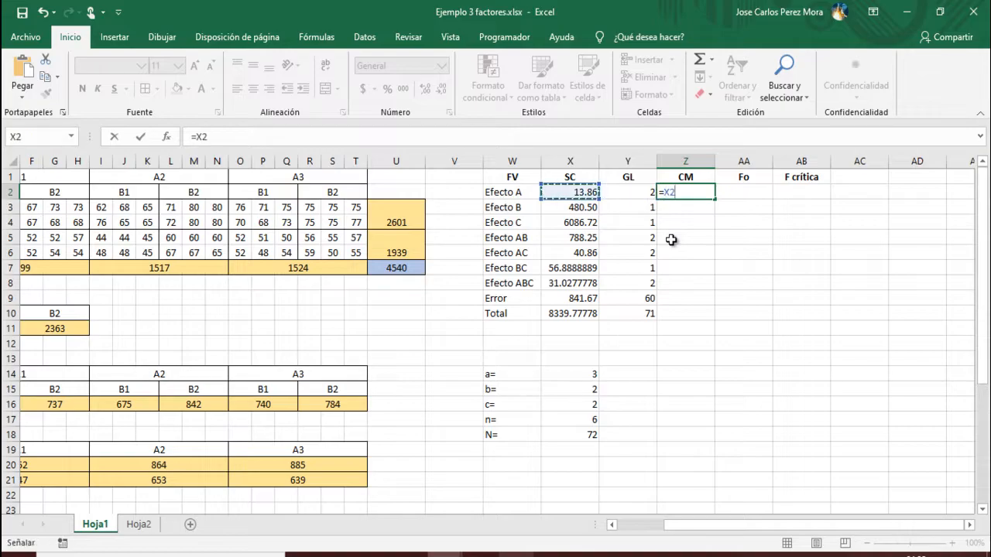
{"action": "type", "text": "/"}
{"action": "key", "text": "Left"}
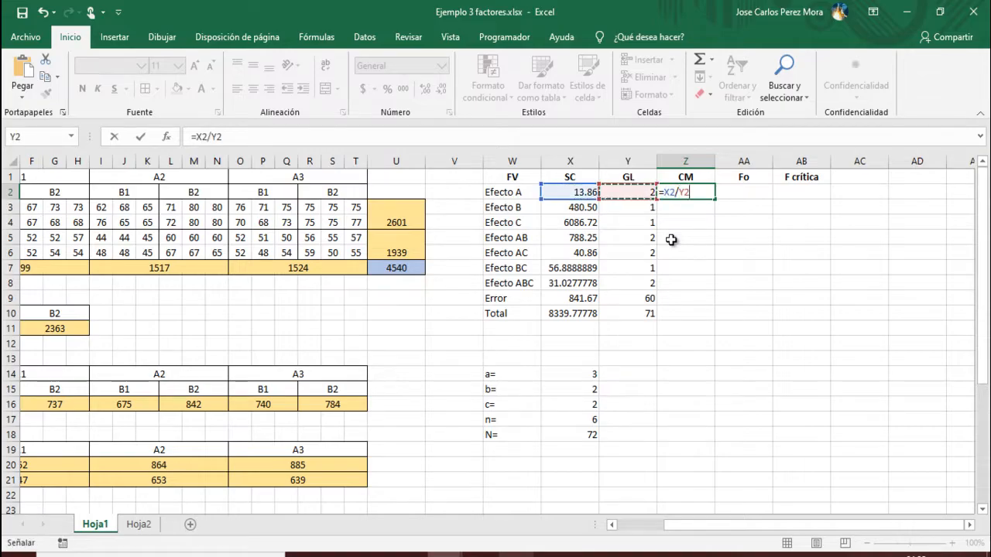
{"action": "key", "text": "Return"}
{"action": "left_click_drag", "start_coordinate": [714, 199], "coordinate": [709, 304]}
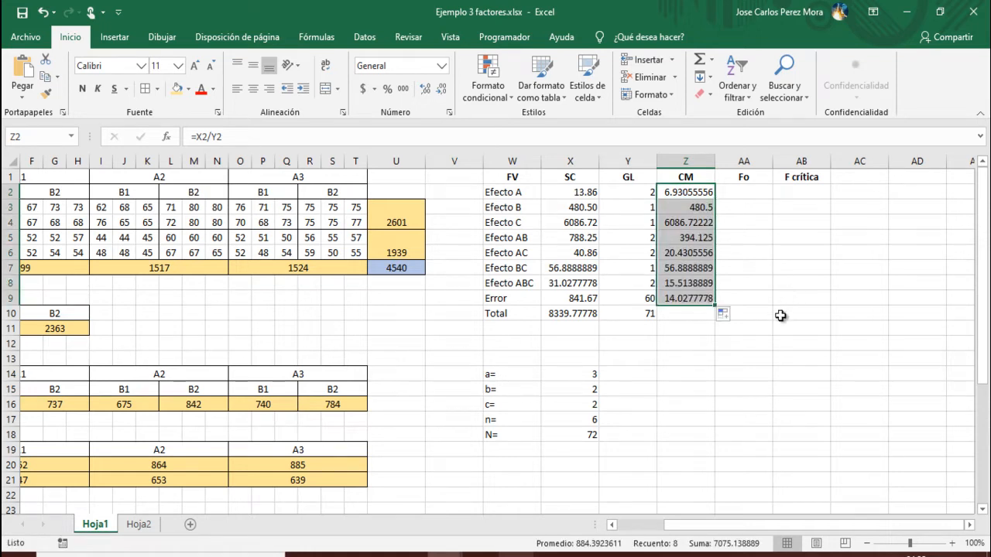
{"action": "key", "text": "Return"}
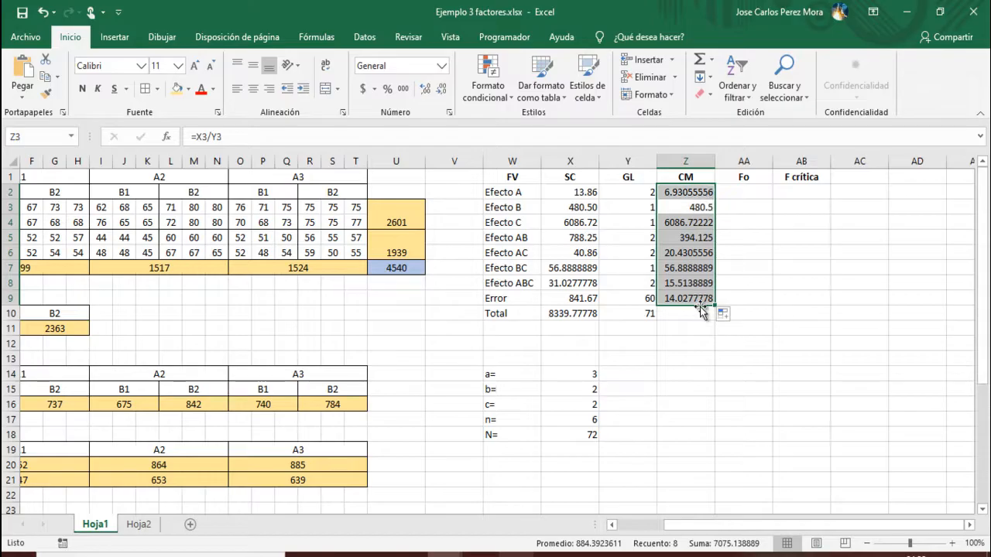
Step: Compute Efecto A's Fo in AA2 as =Z2/Z9, dividing its mean square by the error mean square
{"action": "left_click", "coordinate": [745, 193]}
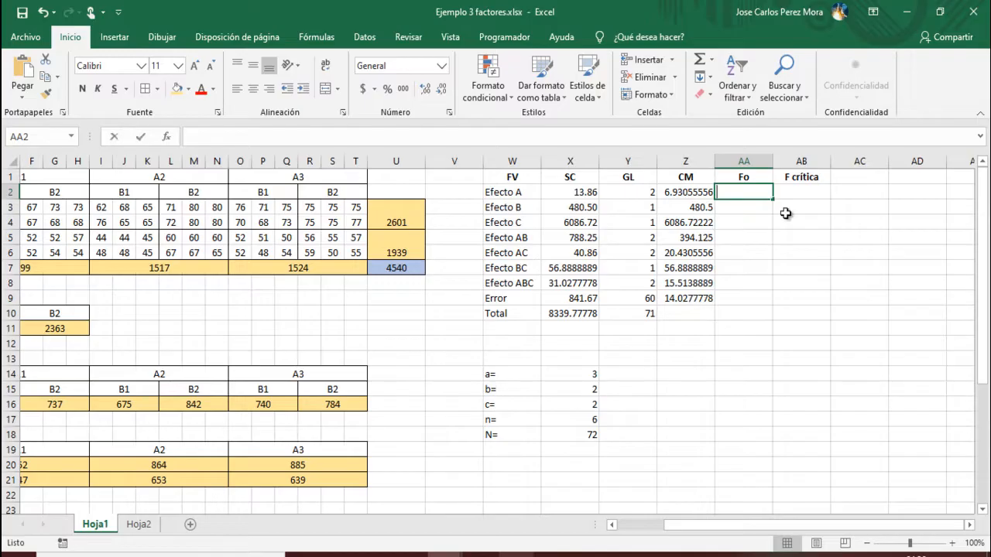
{"action": "type", "text": "="}
{"action": "key", "text": "Left"}
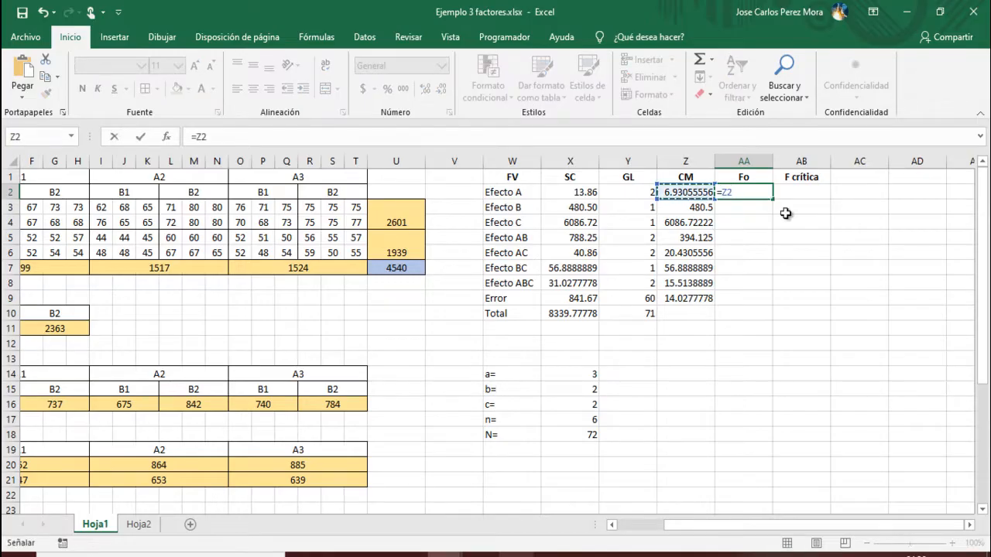
{"action": "type", "text": "/"}
{"action": "left_click", "coordinate": [692, 298]}
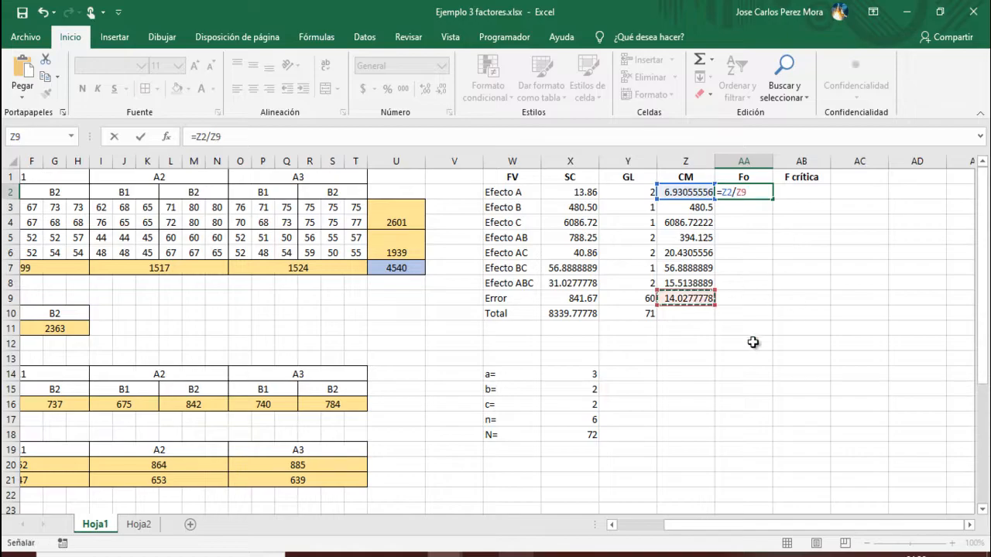
{"action": "key", "text": "ctrl+Return"}
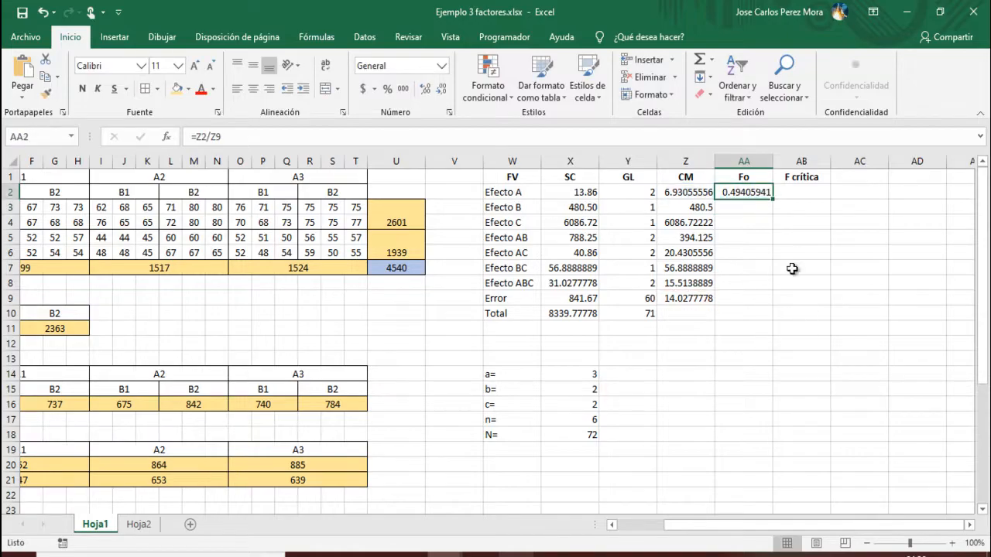
Step: Make the error mean square reference absolute as $Z$9 in AA2 and fill the Fo formula down through Efecto ABC
{"action": "left_click", "coordinate": [219, 136]}
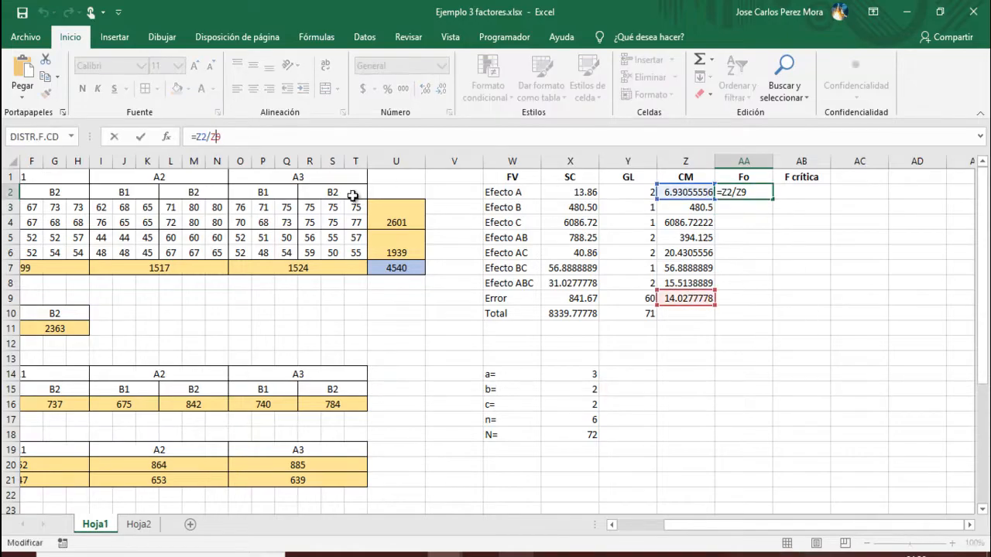
{"action": "key", "text": "F4"}
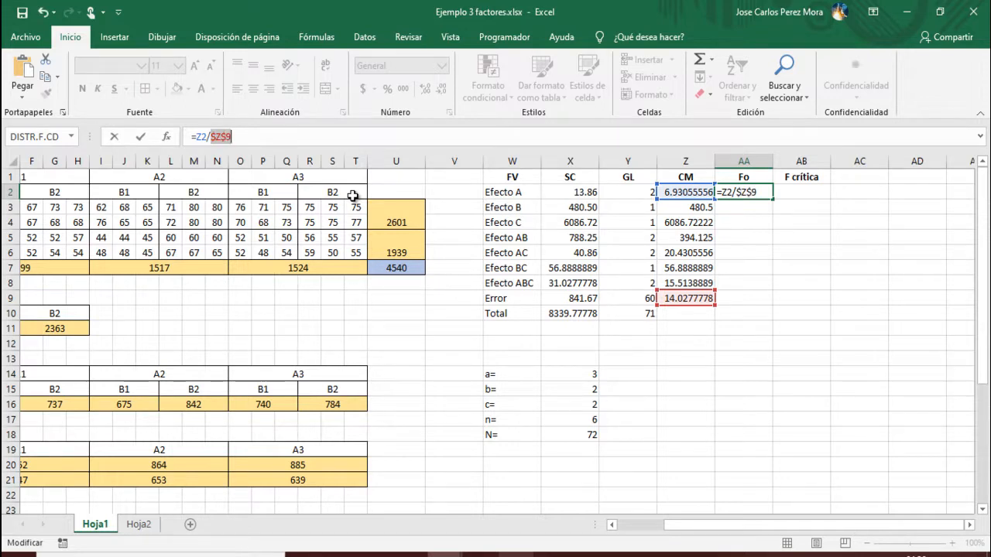
{"action": "key", "text": "Return"}
{"action": "key", "text": "Up"}
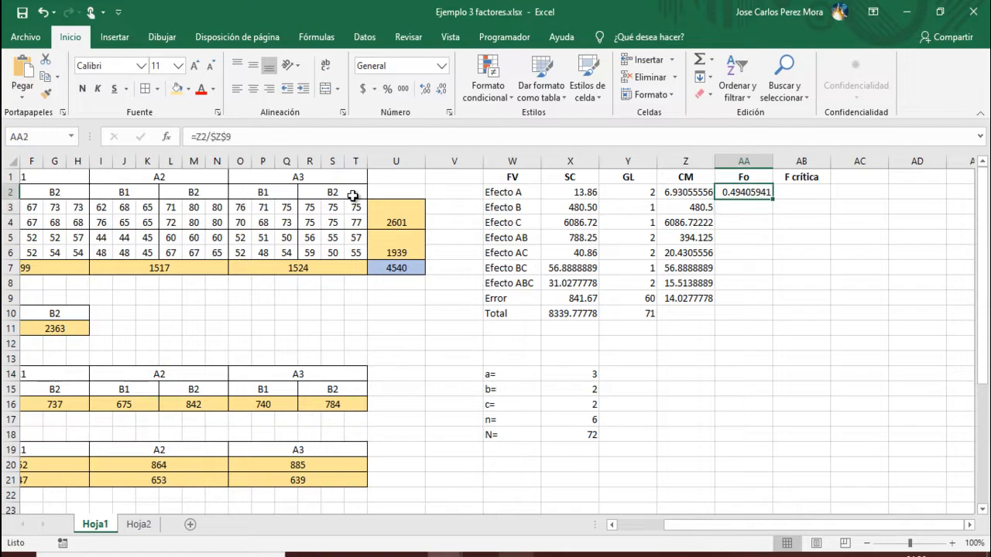
{"action": "left_click_drag", "start_coordinate": [772, 199], "coordinate": [778, 288]}
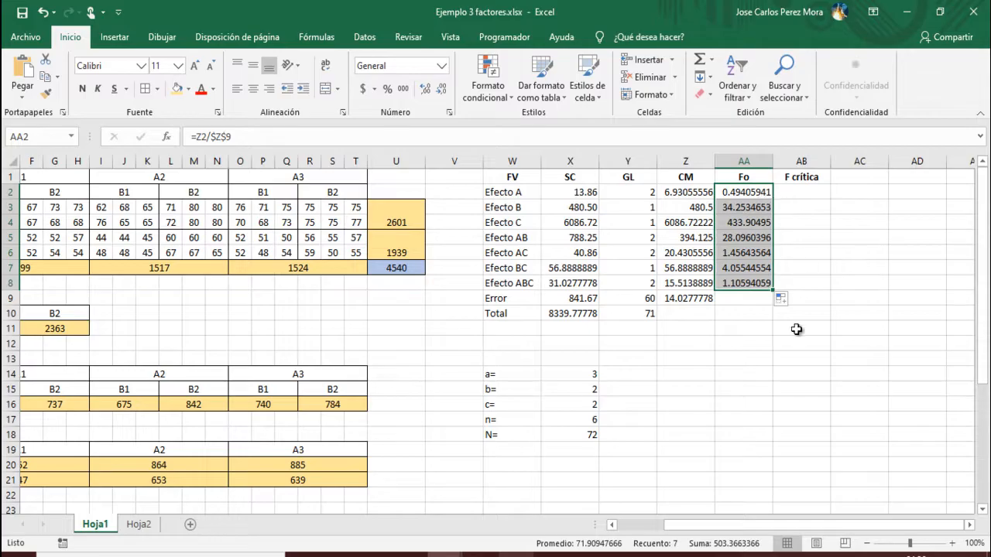
Step: Insert the DISTR.F.INV function into AB2, Efecto A's F crítica cell
{"action": "key", "text": "Right"}
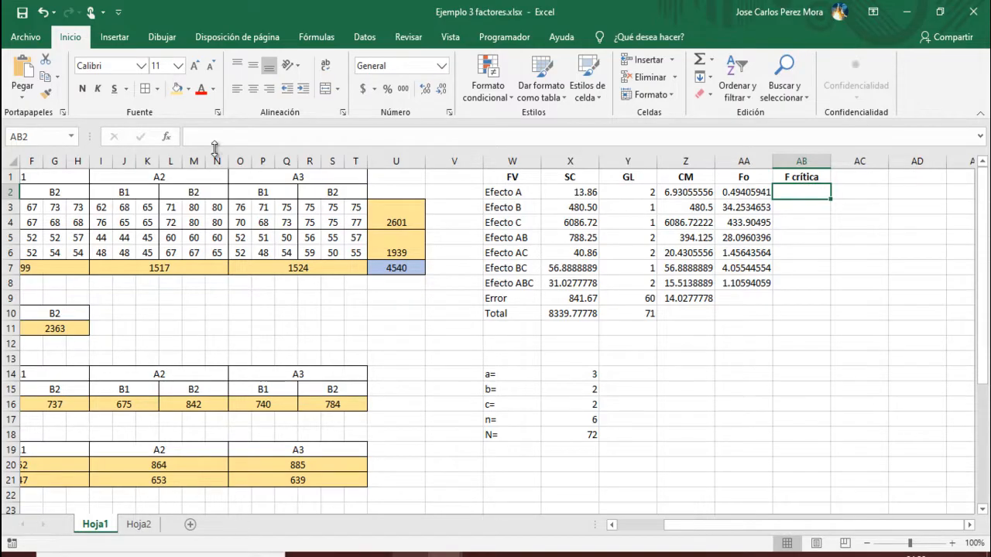
{"action": "left_click", "coordinate": [167, 136]}
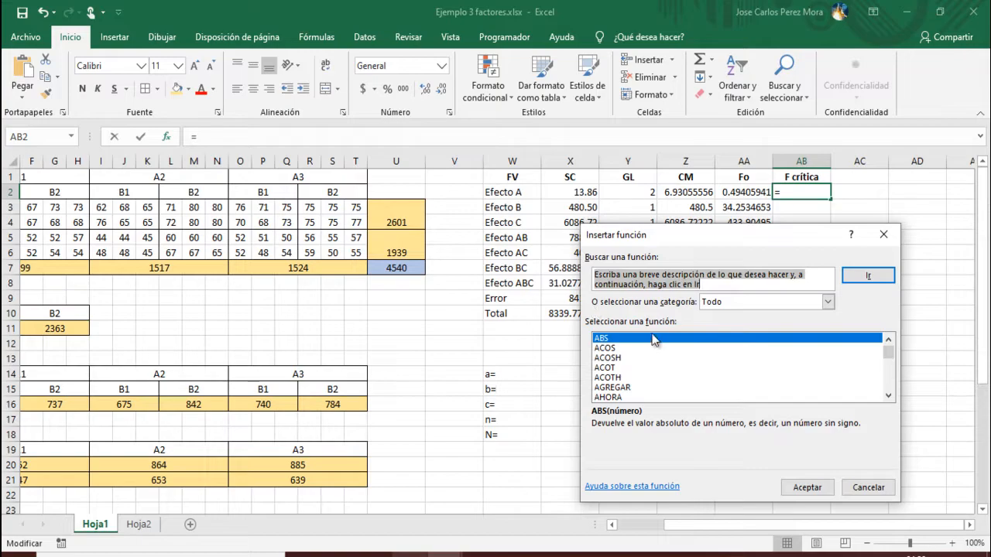
{"action": "left_click", "coordinate": [749, 387]}
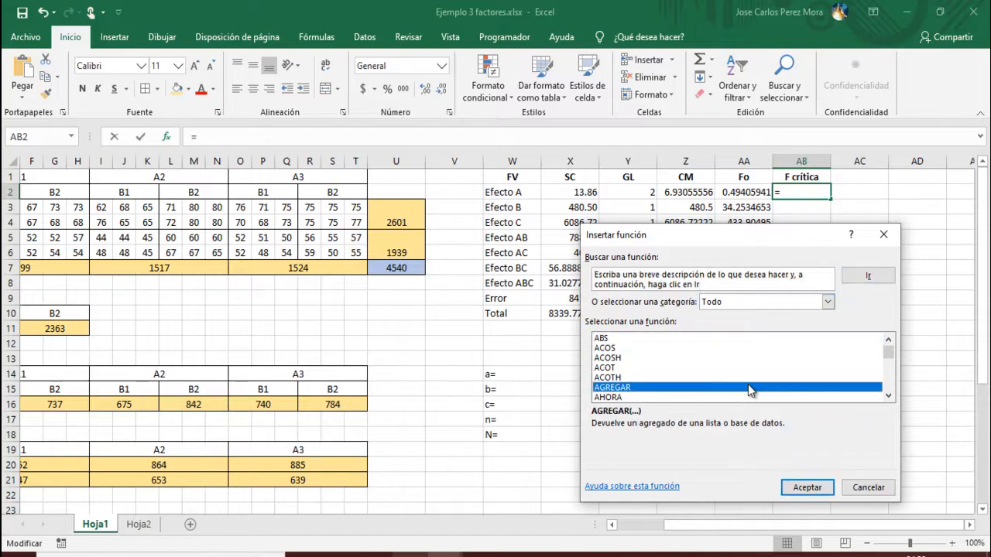
{"action": "type", "text": "dist"}
{"action": "key", "text": "Down"}
{"action": "key", "text": "Down"}
{"action": "key", "text": "Down"}
{"action": "key", "text": "Down"}
{"action": "key", "text": "Down"}
{"action": "key", "text": "Down"}
{"action": "key", "text": "Down"}
{"action": "key", "text": "Down"}
{"action": "key", "text": "Down"}
{"action": "key", "text": "Down"}
{"action": "key", "text": "Down"}
{"action": "key", "text": "Down"}
{"action": "key", "text": "Down"}
{"action": "key", "text": "Down"}
{"action": "key", "text": "Down"}
{"action": "key", "text": "Up"}
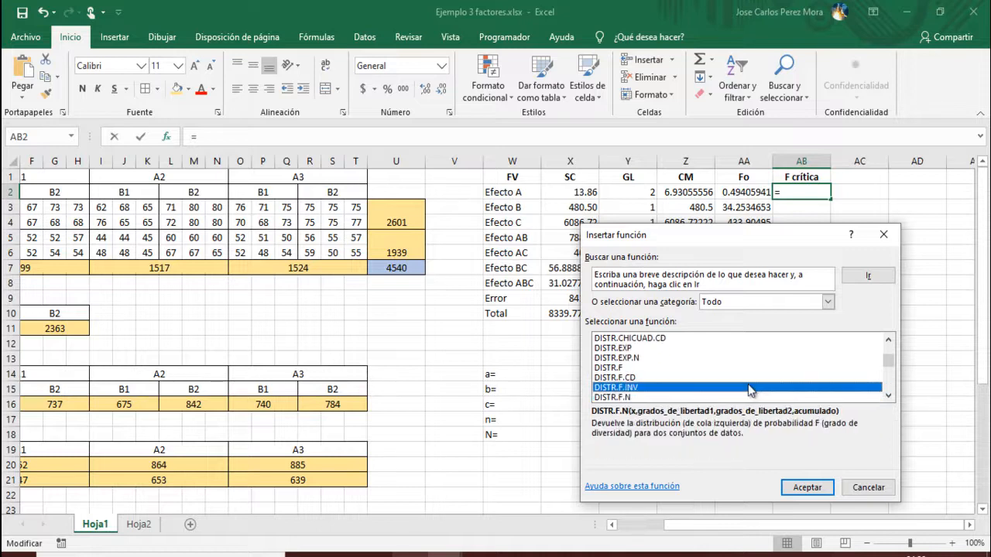
{"action": "left_click", "coordinate": [807, 487]}
Step: Set the DISTR.F.INV arguments to probability .05, Y2 as Grados_de_libertad1 and Y9 as Grados_de_libertad2, and accept the function
{"action": "left_click_drag", "start_coordinate": [793, 257], "coordinate": [525, 176]}
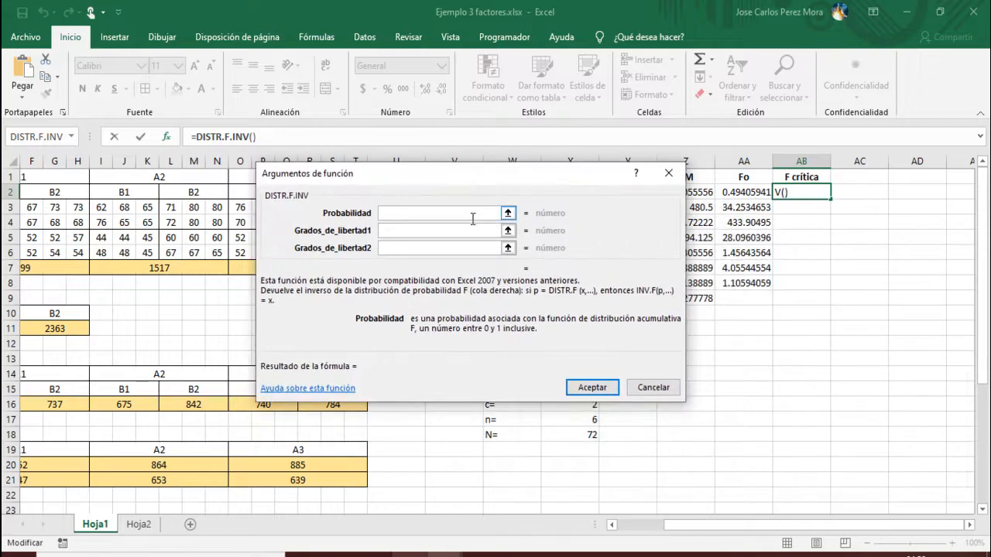
{"action": "type", "text": ".05"}
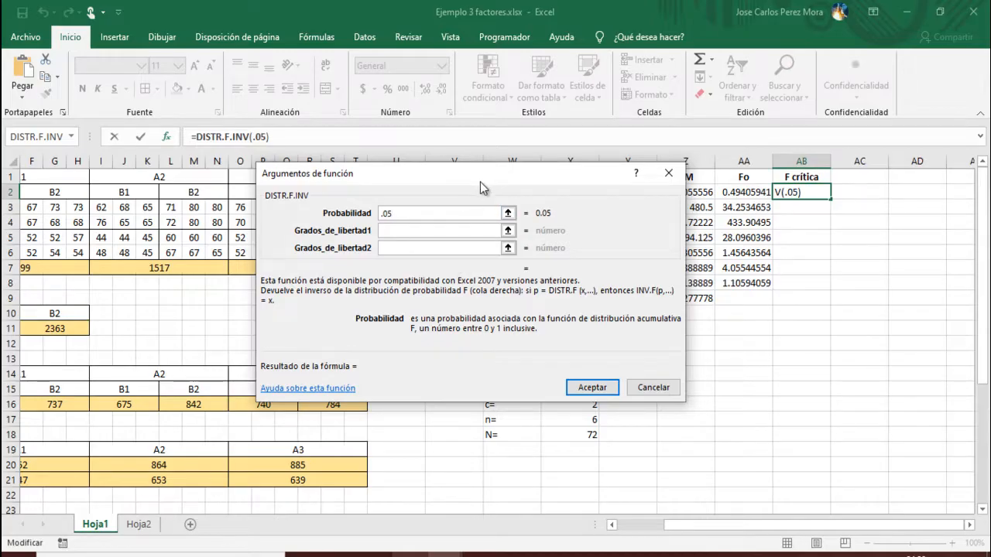
{"action": "left_click_drag", "start_coordinate": [483, 179], "coordinate": [377, 169]}
{"action": "left_click", "coordinate": [424, 223]}
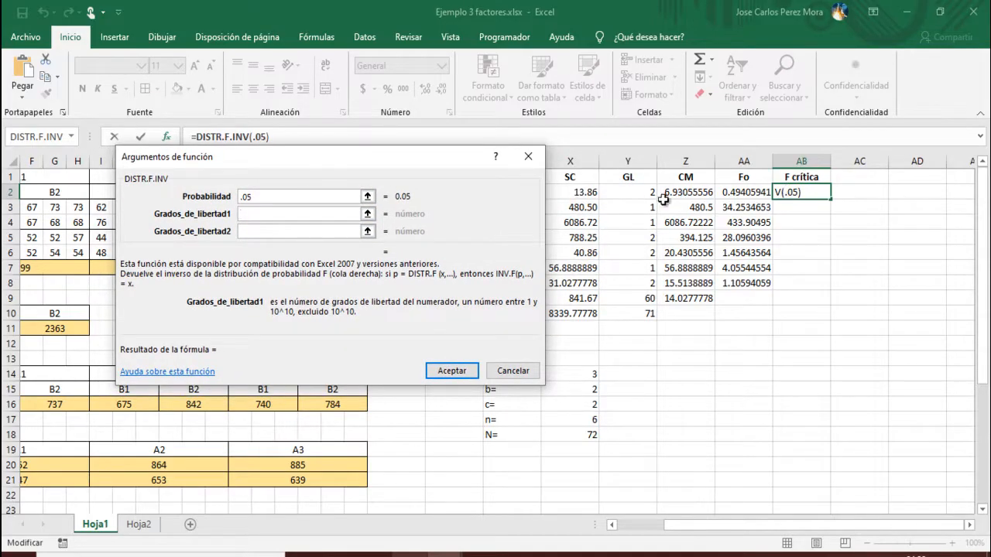
{"action": "left_click", "coordinate": [633, 194]}
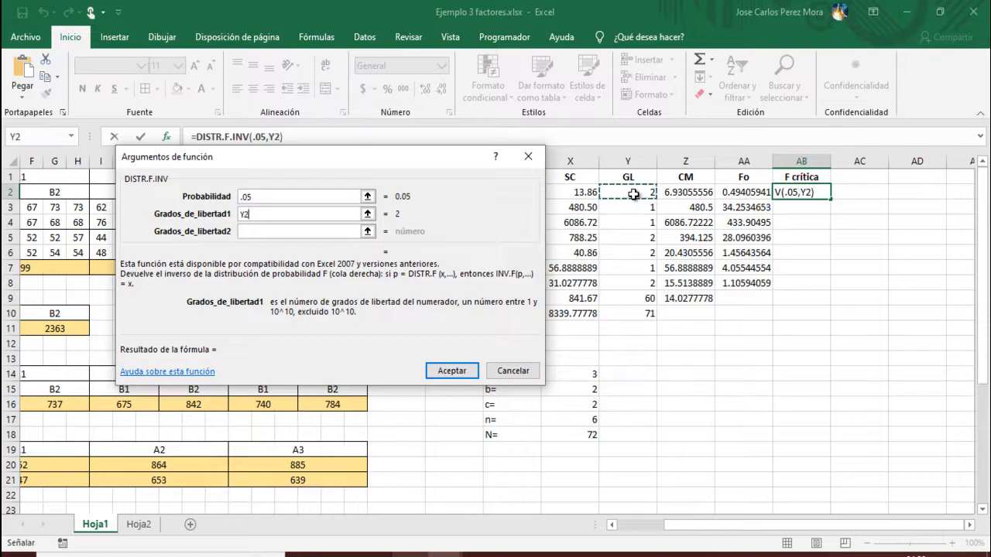
{"action": "left_click", "coordinate": [329, 231]}
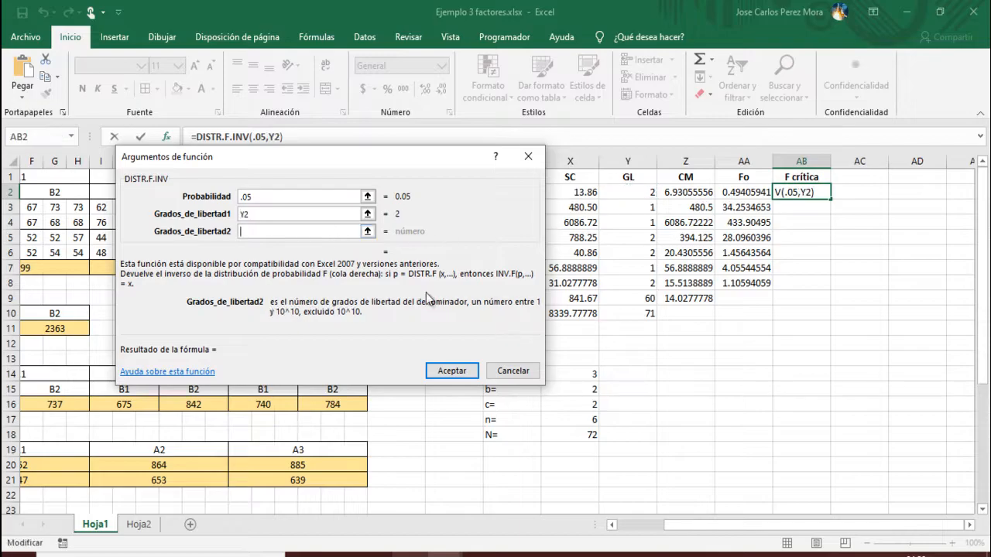
{"action": "left_click", "coordinate": [643, 300]}
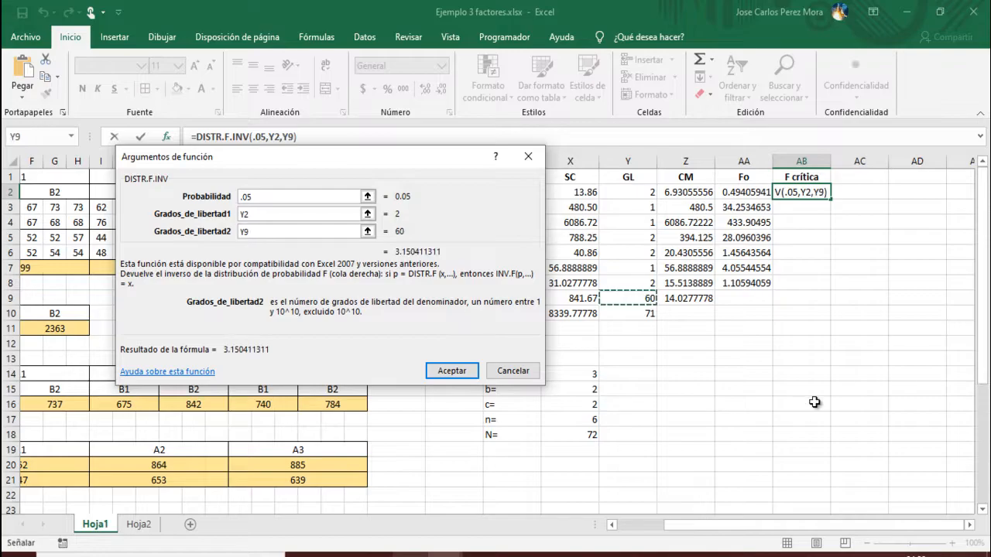
{"action": "left_click", "coordinate": [452, 371]}
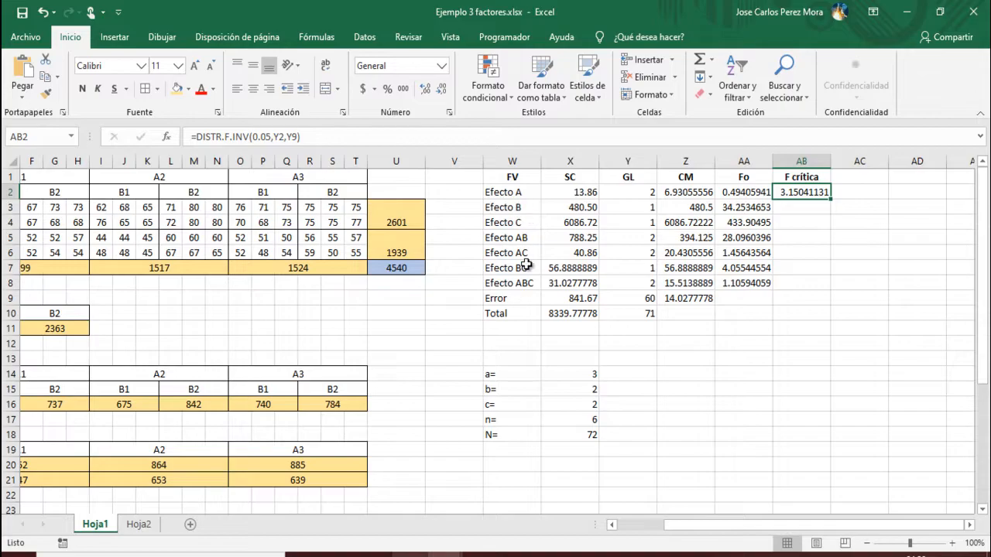
Step: Make the error degrees of freedom reference absolute as $Y$9 in AB2 and fill the F crítica formula down through Efecto ABC
{"action": "left_click", "coordinate": [800, 207]}
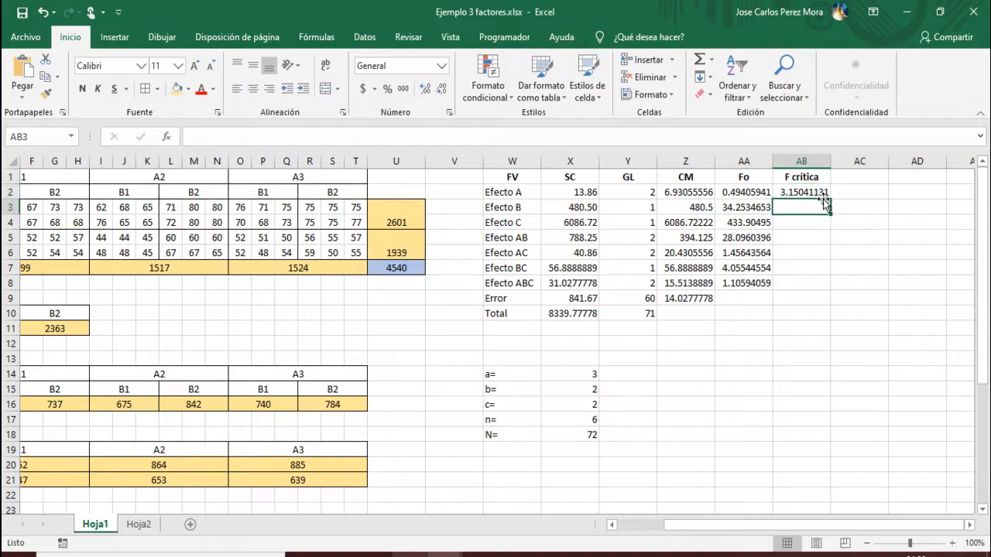
{"action": "left_click", "coordinate": [815, 190]}
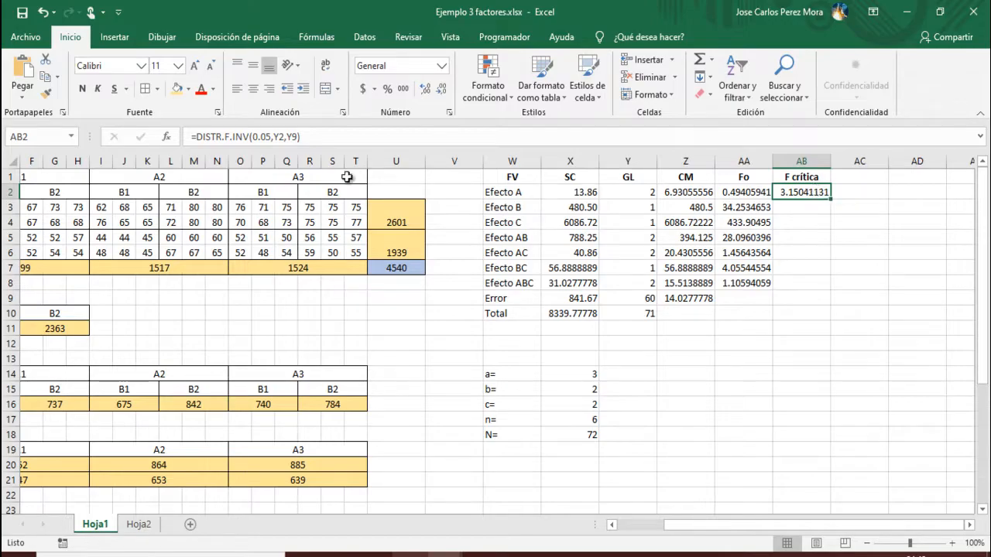
{"action": "left_click", "coordinate": [291, 138]}
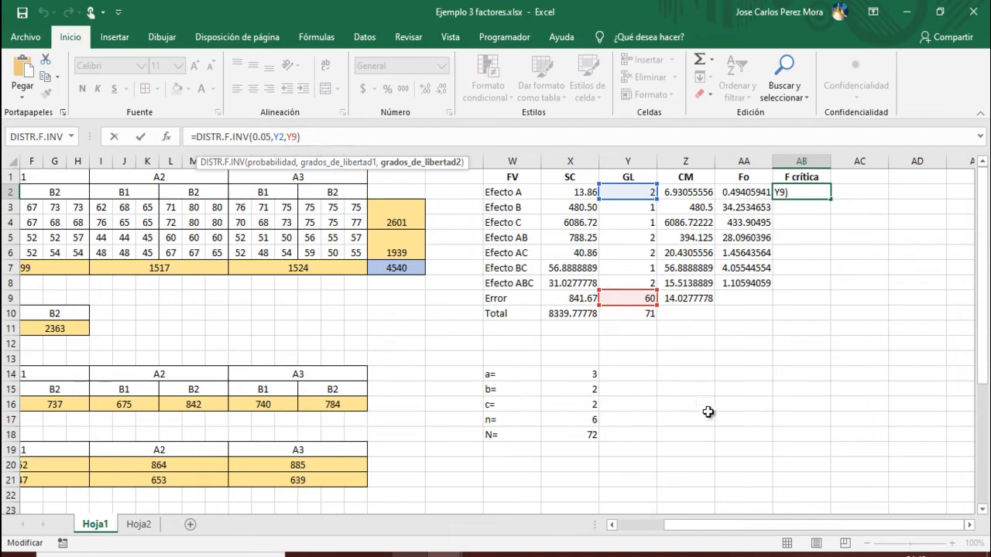
{"action": "key", "text": "F4"}
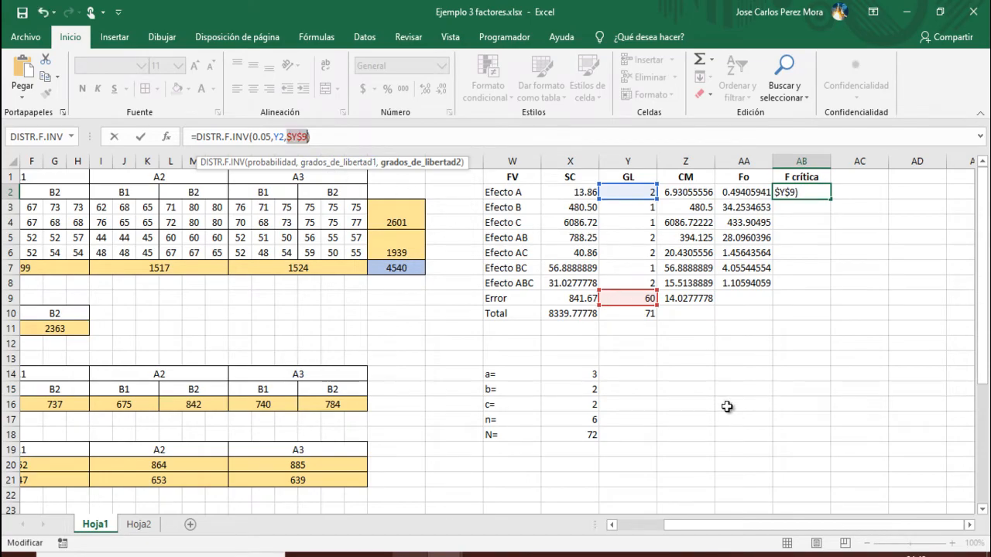
{"action": "key", "text": "Return"}
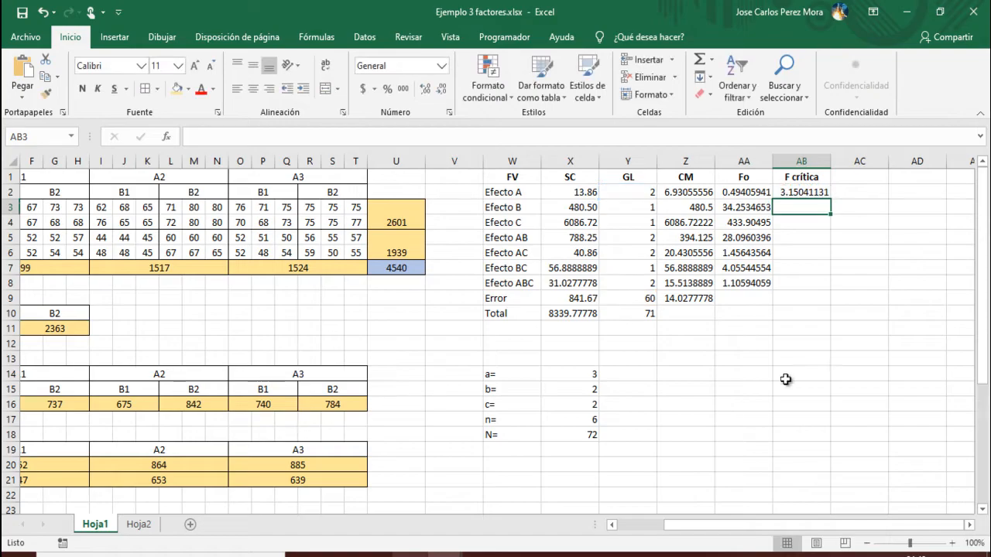
{"action": "left_click", "coordinate": [817, 190]}
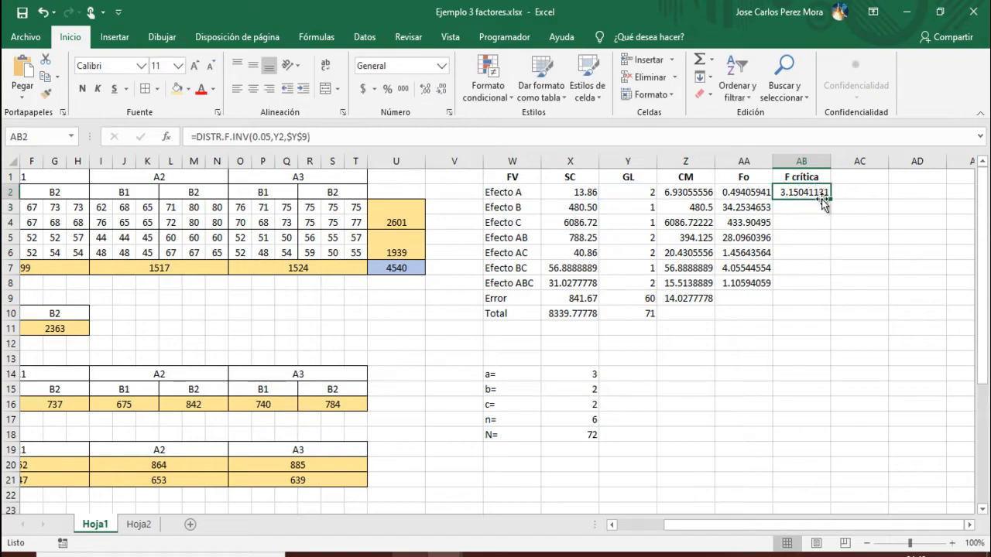
{"action": "left_click_drag", "start_coordinate": [830, 199], "coordinate": [826, 288]}
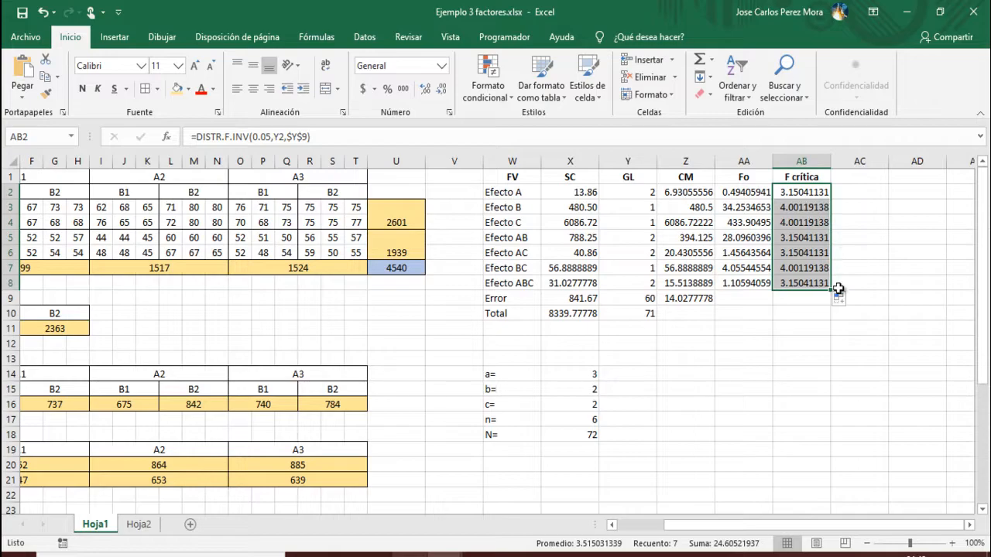
{"action": "left_click", "coordinate": [809, 282]}
{"action": "left_click", "coordinate": [804, 197]}
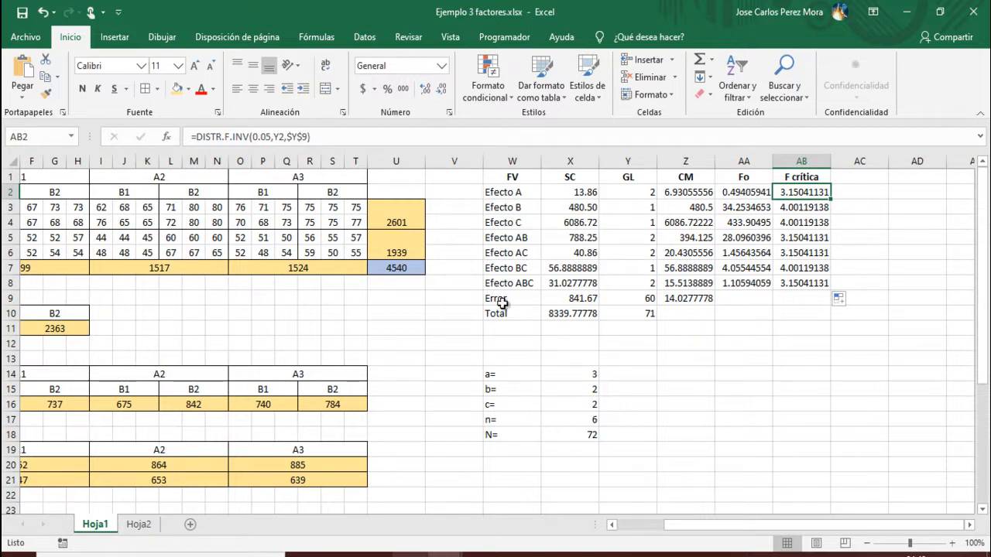
Step: Add the column heading Valor P in AC1, beside F crítica
{"action": "left_click", "coordinate": [855, 180]}
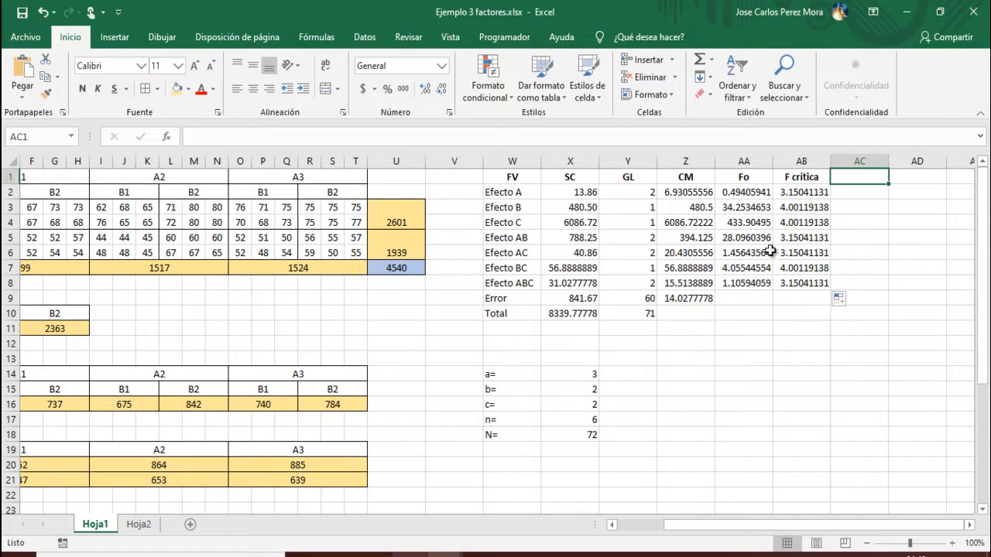
{"action": "type", "text": "Valor P"}
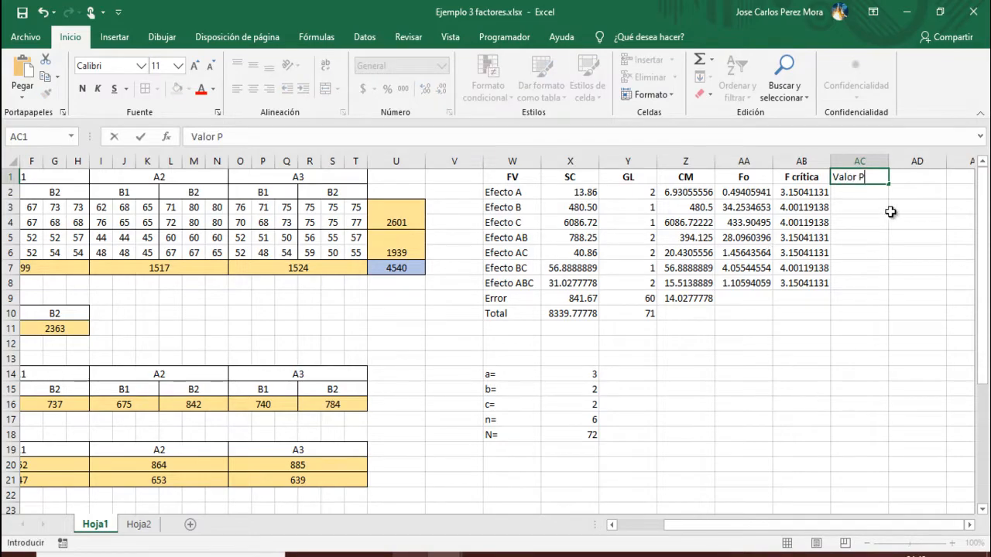
{"action": "key", "text": "Return"}
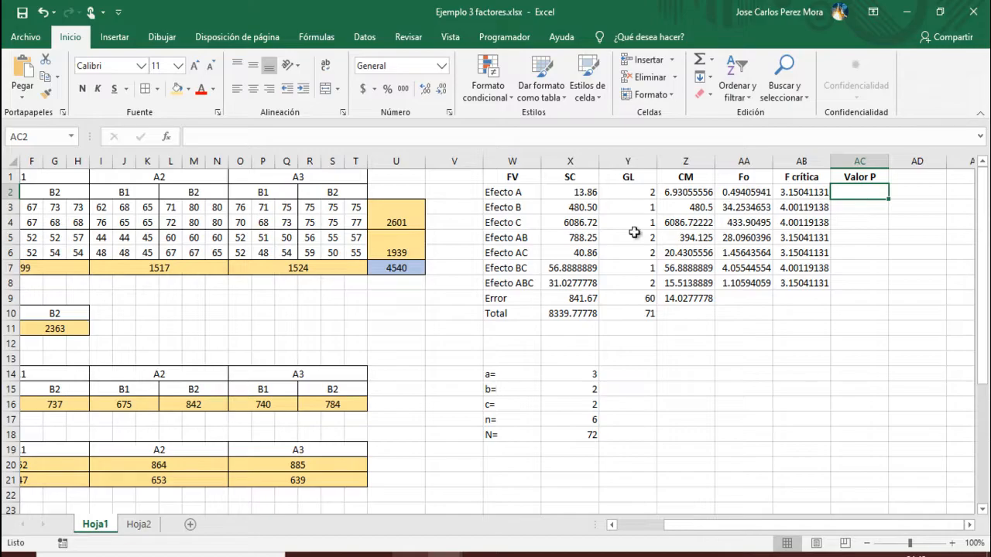
Step: Insert the DISTR.F.CD function into AC2, Efecto A's Valor P cell
{"action": "left_click", "coordinate": [171, 140]}
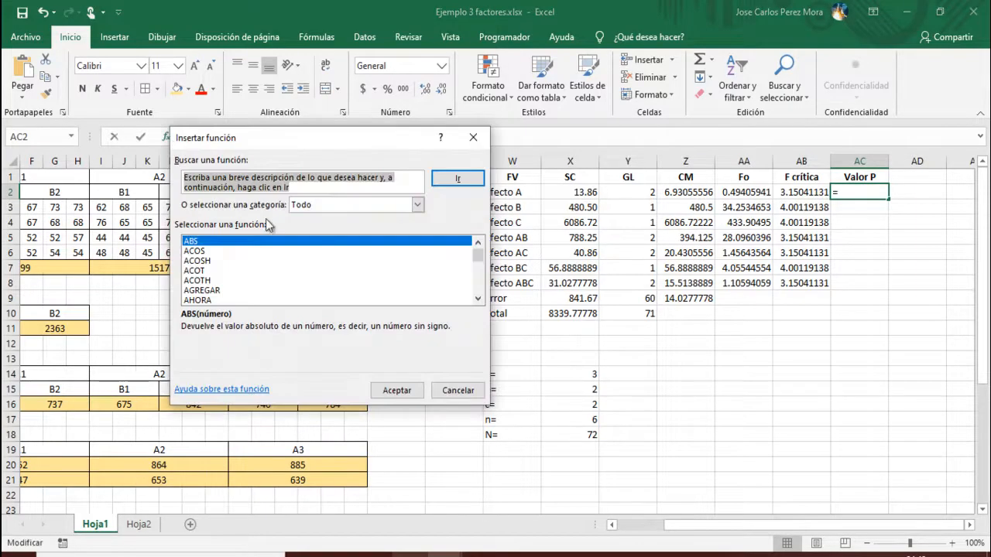
{"action": "left_click", "coordinate": [281, 270]}
{"action": "type", "text": "dist"}
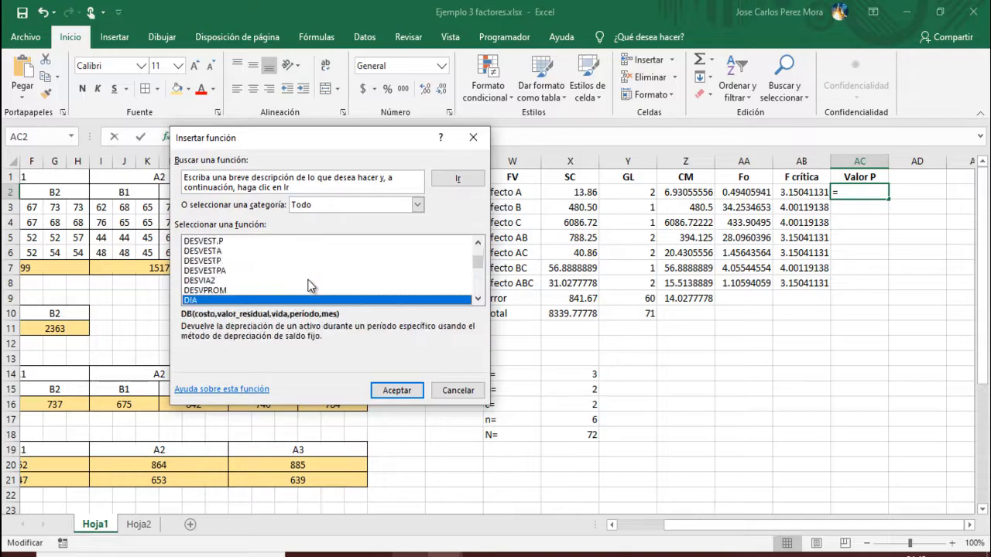
{"action": "key", "text": "Down"}
{"action": "key", "text": "Down"}
{"action": "key", "text": "Down"}
{"action": "key", "text": "Down"}
{"action": "key", "text": "Down"}
{"action": "key", "text": "Down"}
{"action": "key", "text": "Down"}
{"action": "key", "text": "Down"}
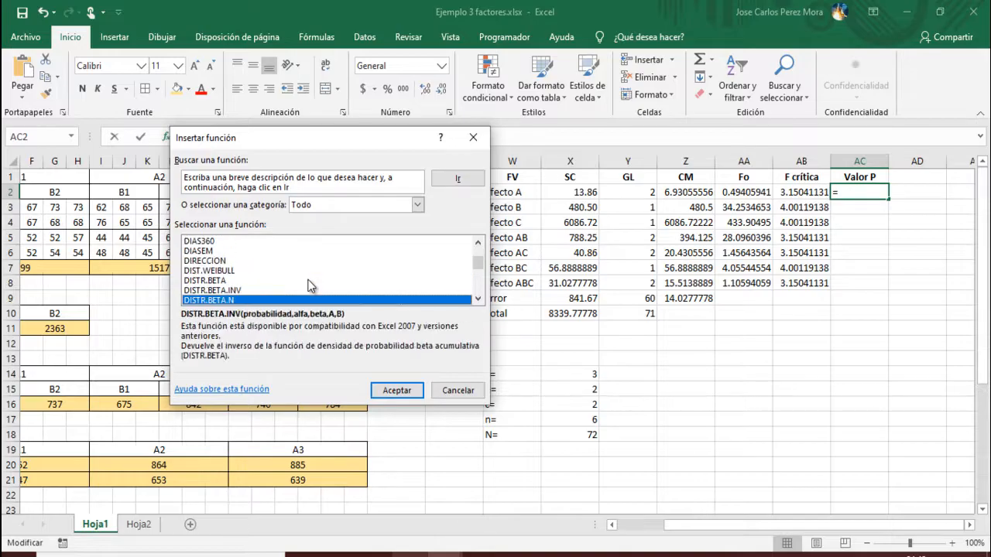
{"action": "key", "text": "Down"}
{"action": "key", "text": "Down"}
{"action": "key", "text": "Down"}
{"action": "key", "text": "Down"}
{"action": "key", "text": "Down"}
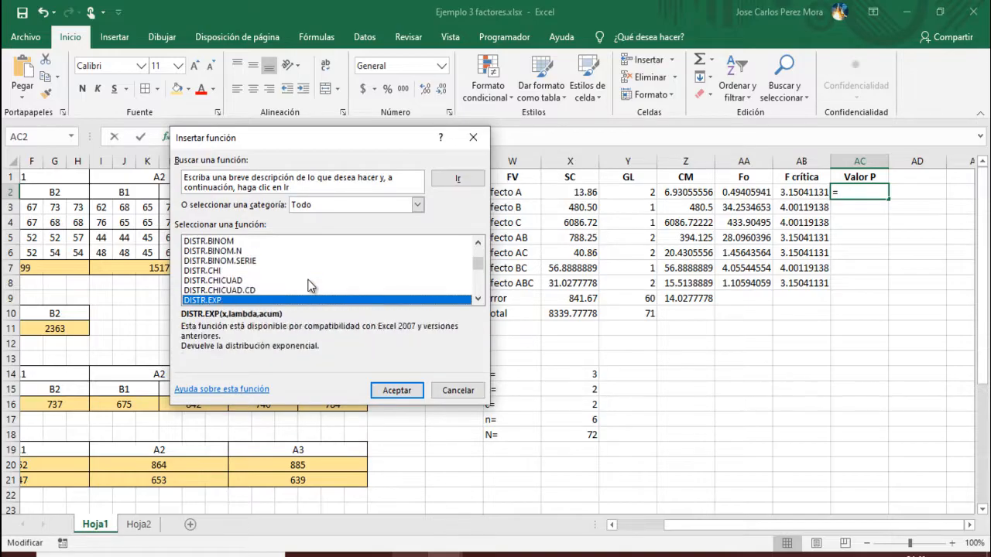
{"action": "key", "text": "Down"}
{"action": "key", "text": "Up"}
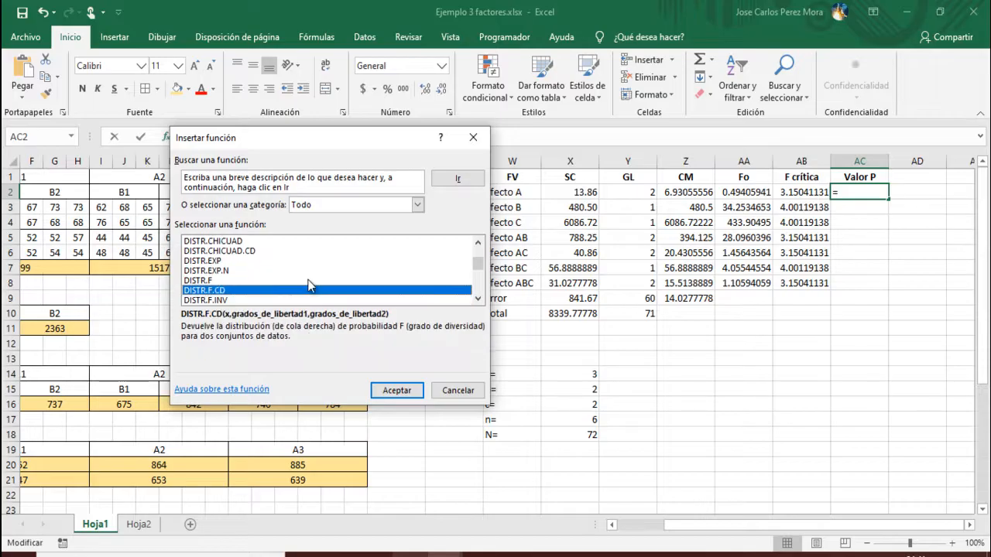
{"action": "left_click", "coordinate": [401, 392]}
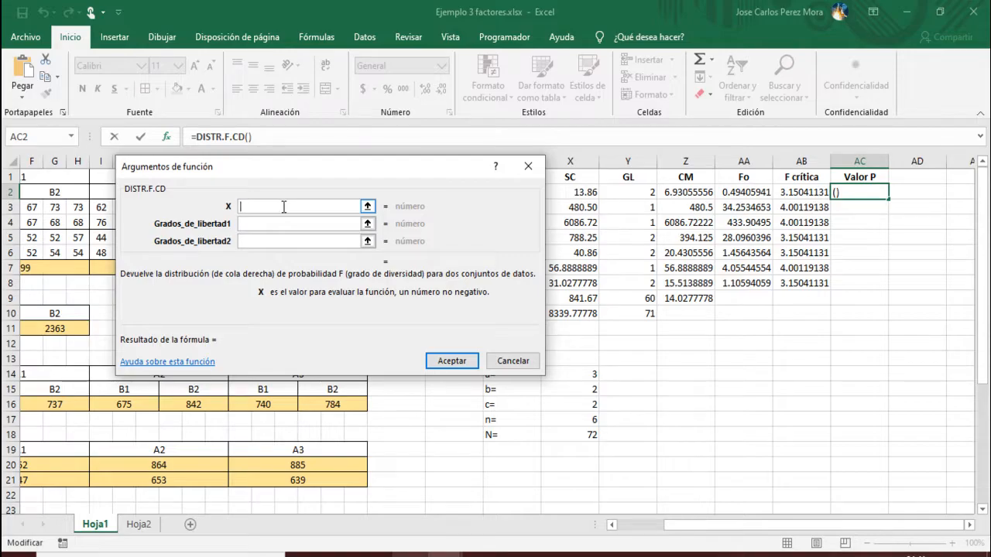
Step: Set the DISTR.F.CD arguments to X AA2, Grados_de_libertad1 Y2 and Grados_de_libertad2 Y9, and accept the function
{"action": "left_click", "coordinate": [761, 191]}
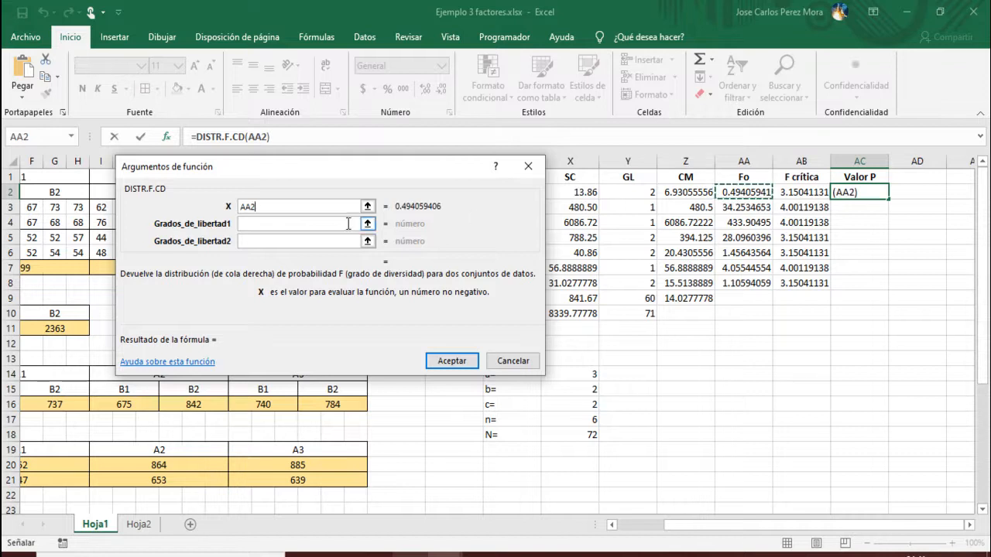
{"action": "left_click", "coordinate": [337, 224]}
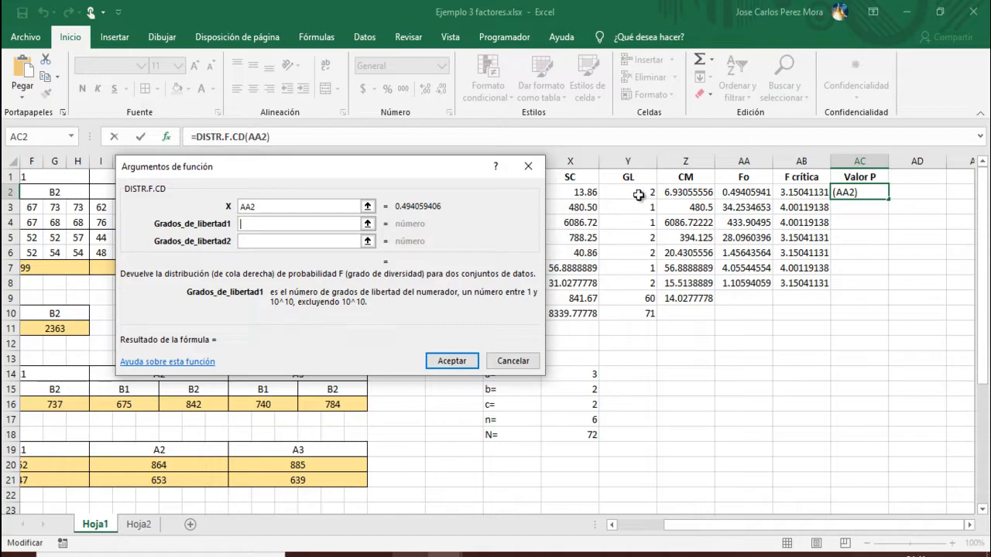
{"action": "left_click", "coordinate": [638, 193]}
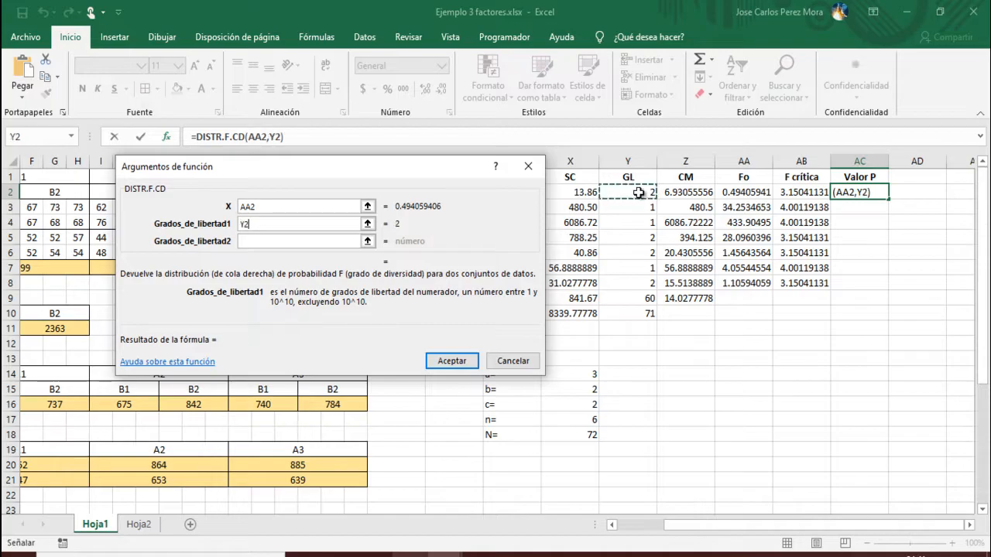
{"action": "left_click", "coordinate": [291, 242]}
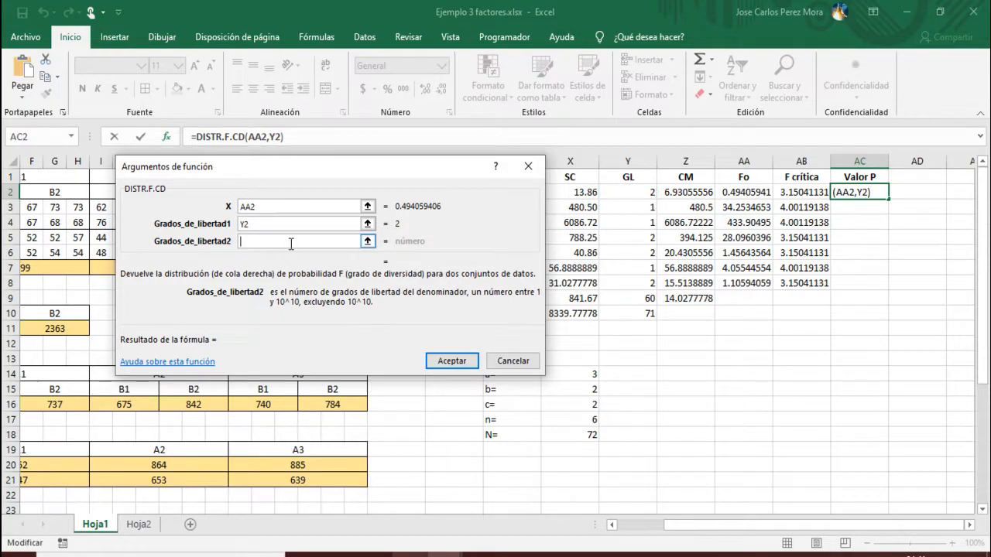
{"action": "left_click", "coordinate": [642, 299]}
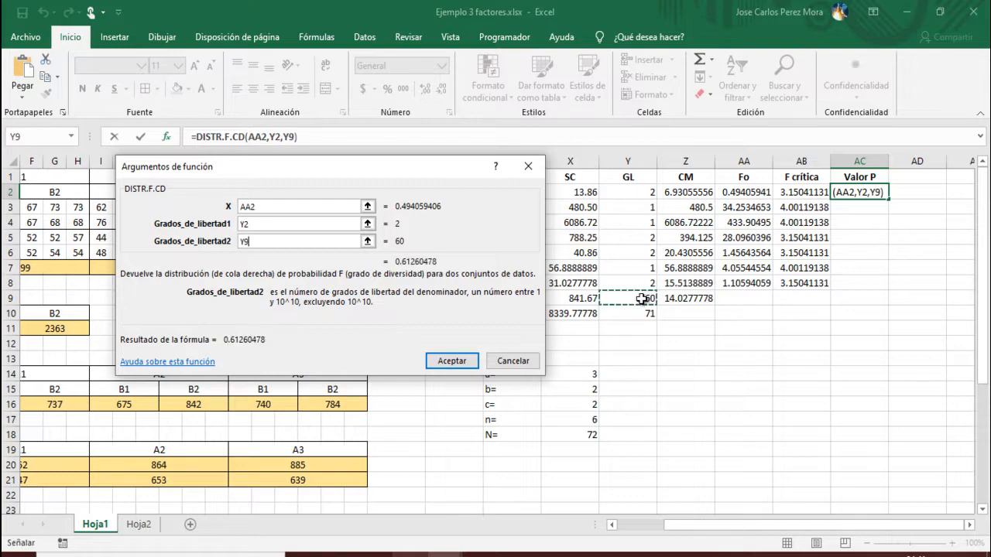
{"action": "left_click", "coordinate": [451, 361]}
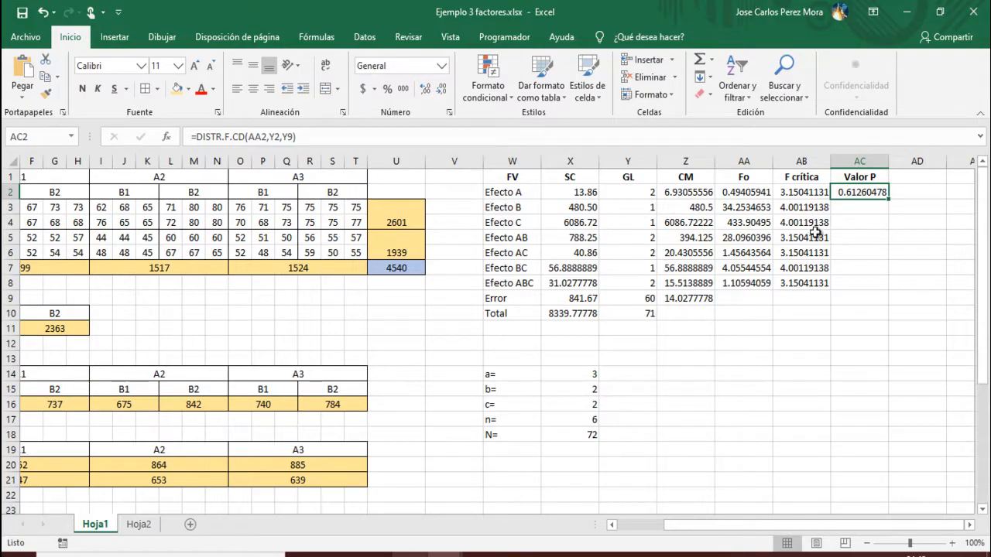
Step: Make the error degrees of freedom reference absolute as $Y$9 in AC2 and fill the Valor P formula down through Efecto ABC
{"action": "double_click", "coordinate": [870, 192]}
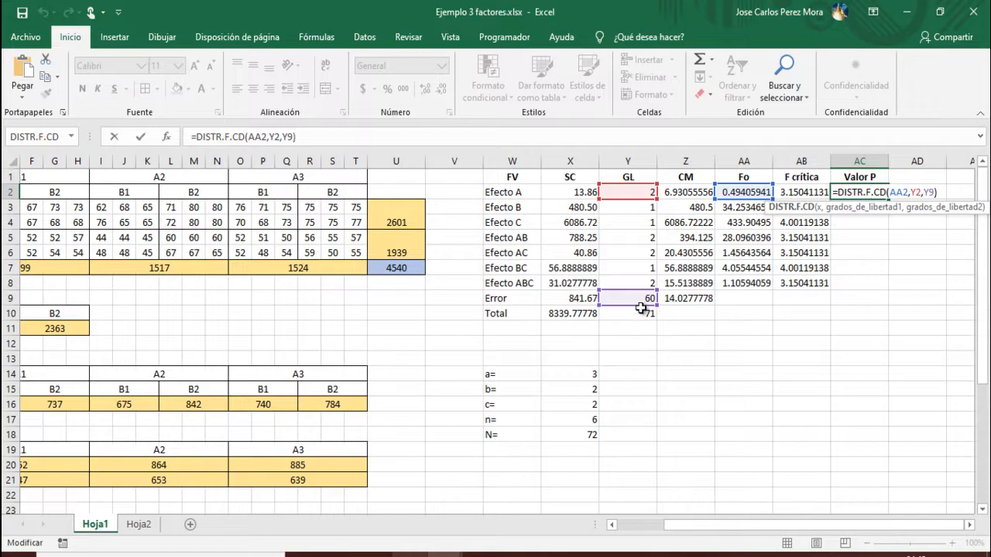
{"action": "left_click", "coordinate": [929, 193]}
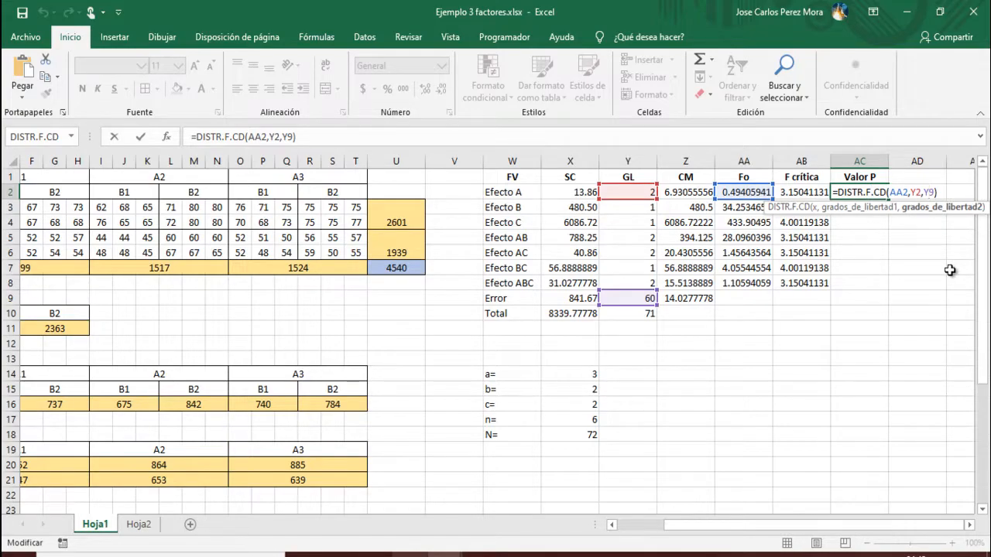
{"action": "key", "text": "F4"}
{"action": "key", "text": "Return"}
{"action": "key", "text": "Up"}
{"action": "left_click_drag", "start_coordinate": [888, 199], "coordinate": [881, 287]}
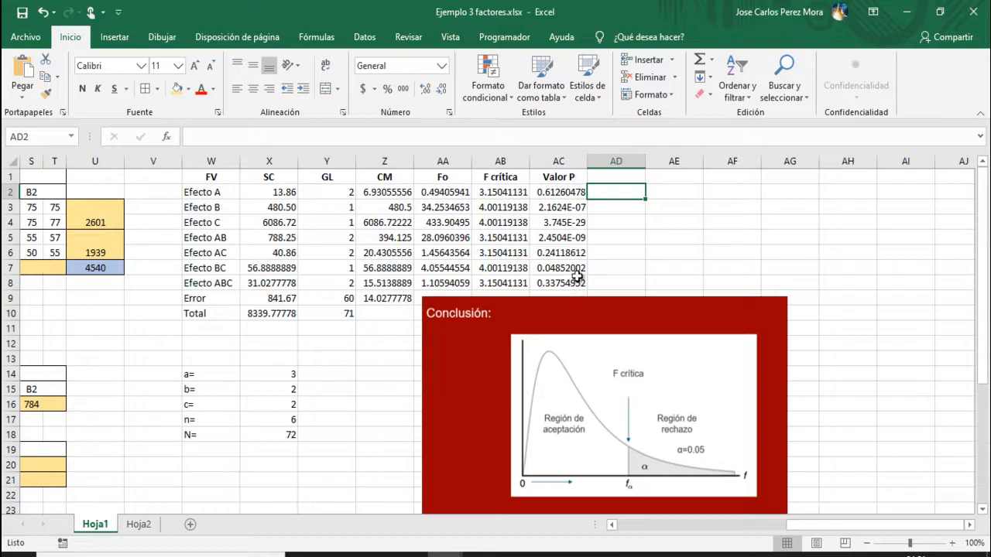
Step: Enter the conclusions "Se acepta H0" for Efecto A in AD2 and "Se rechaza H0" for Efecto B in AD3
{"action": "left_click", "coordinate": [500, 192]}
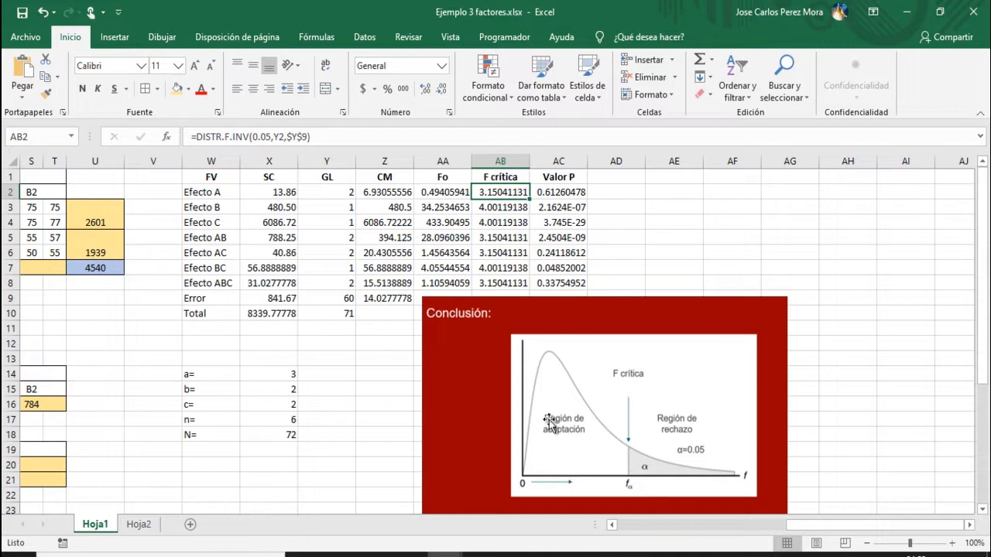
{"action": "left_click", "coordinate": [616, 193]}
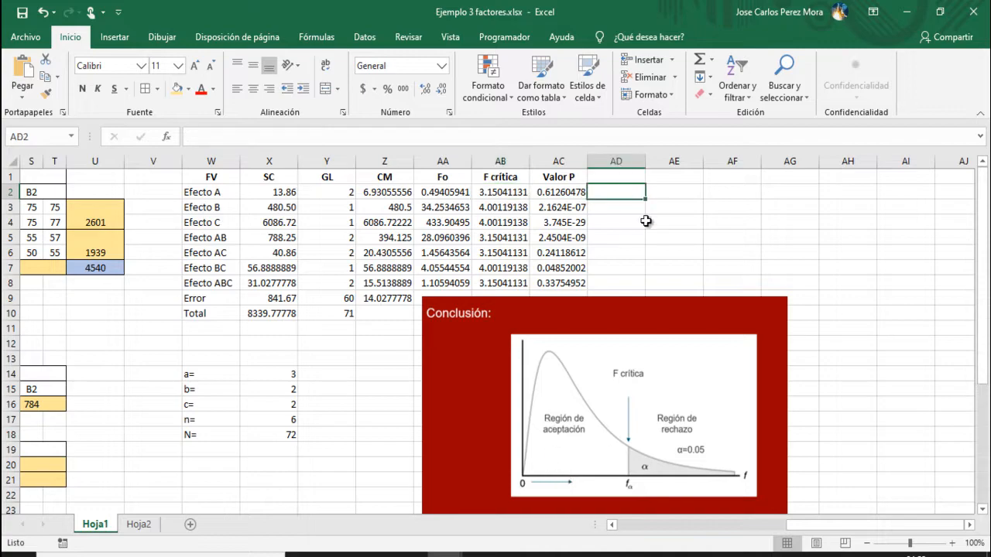
{"action": "type", "text": "Se acepta H0"}
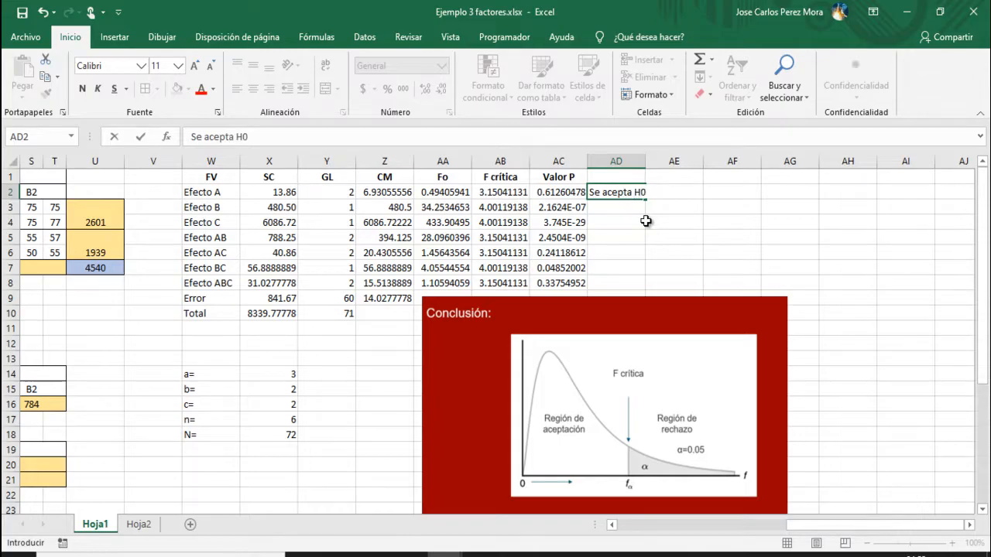
{"action": "key", "text": "Return"}
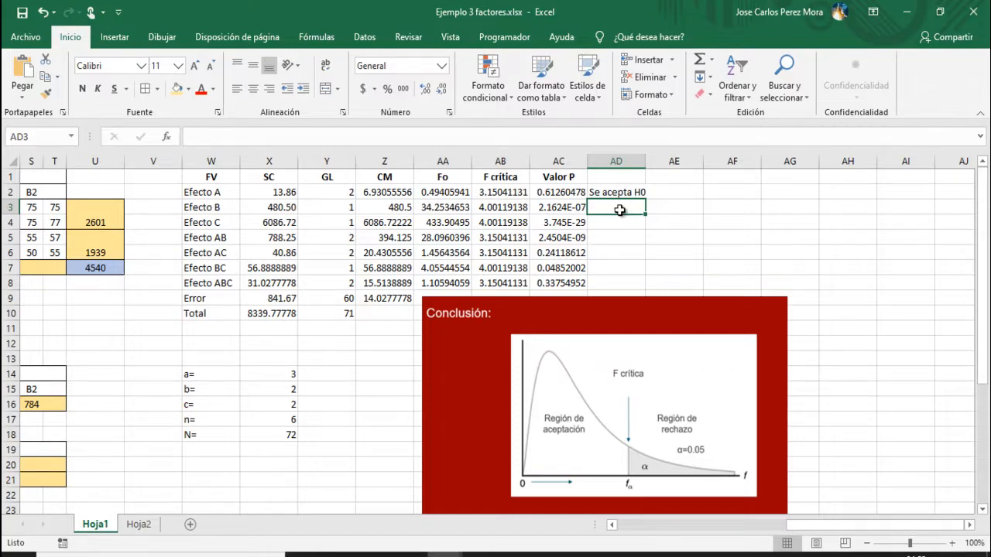
{"action": "type", "text": "Se rechaza H0"}
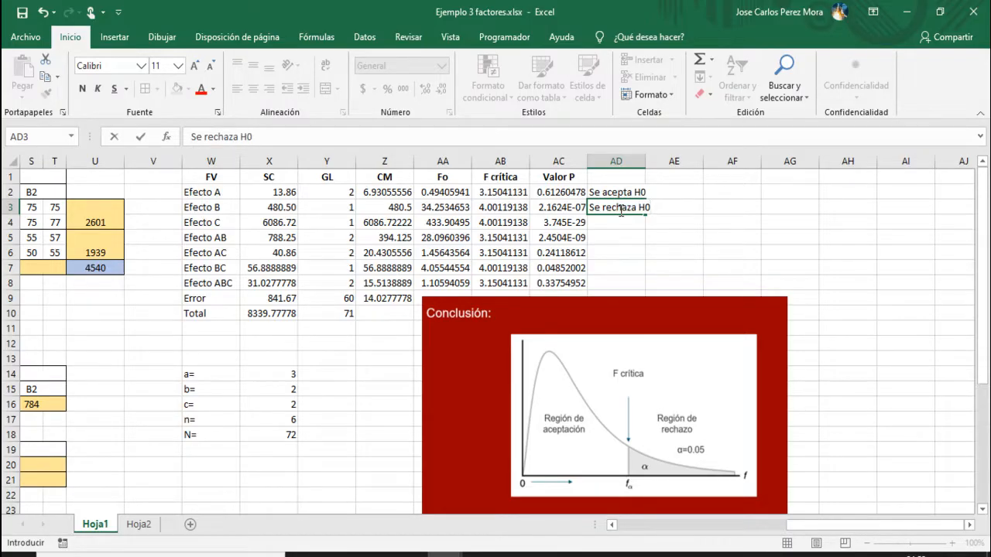
{"action": "key", "text": "Return"}
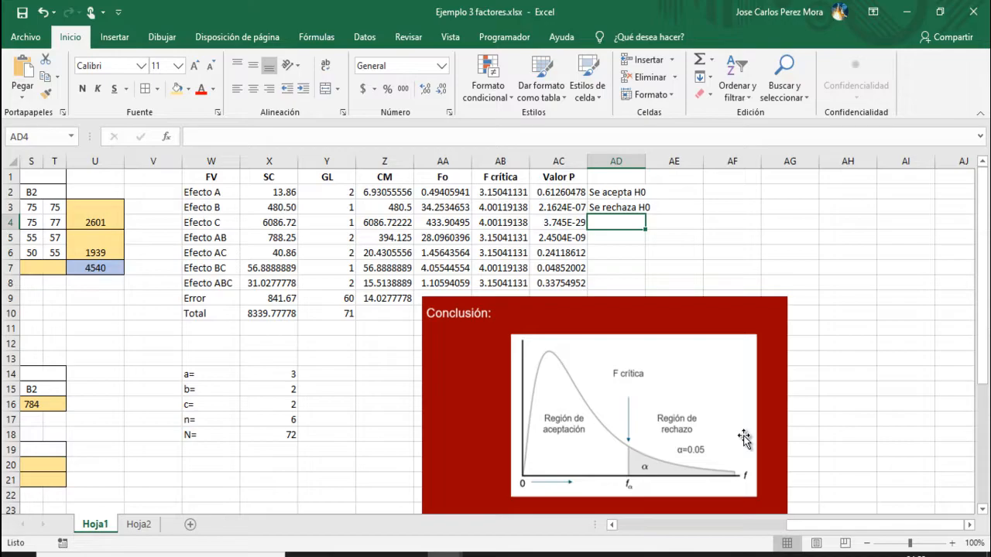
Step: Copy Efecto B's conclusion "Se rechaza H0" from AD3 to Efecto C in AD4
{"action": "left_click", "coordinate": [632, 208]}
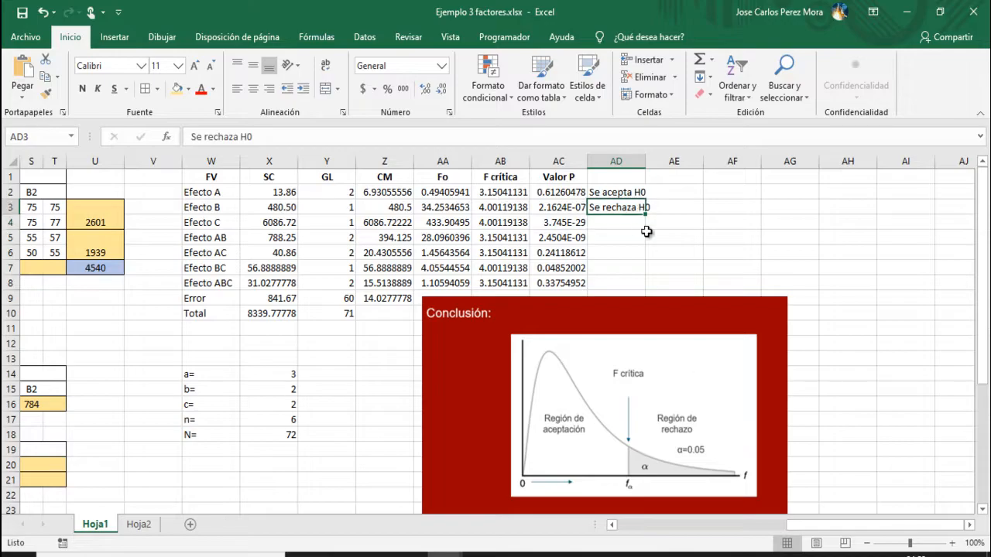
{"action": "key", "text": "ctrl+c"}
{"action": "key", "text": "Down"}
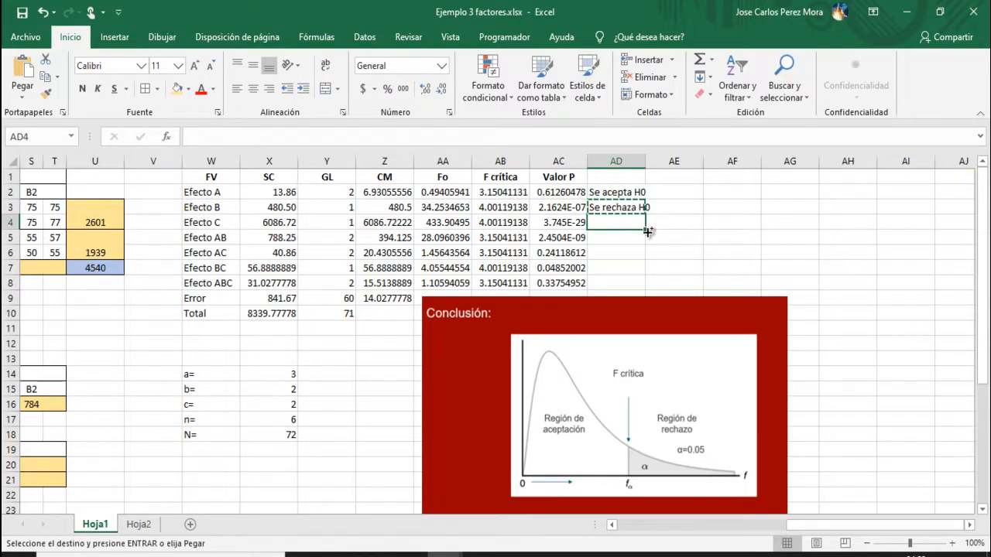
{"action": "key", "text": "ctrl+v"}
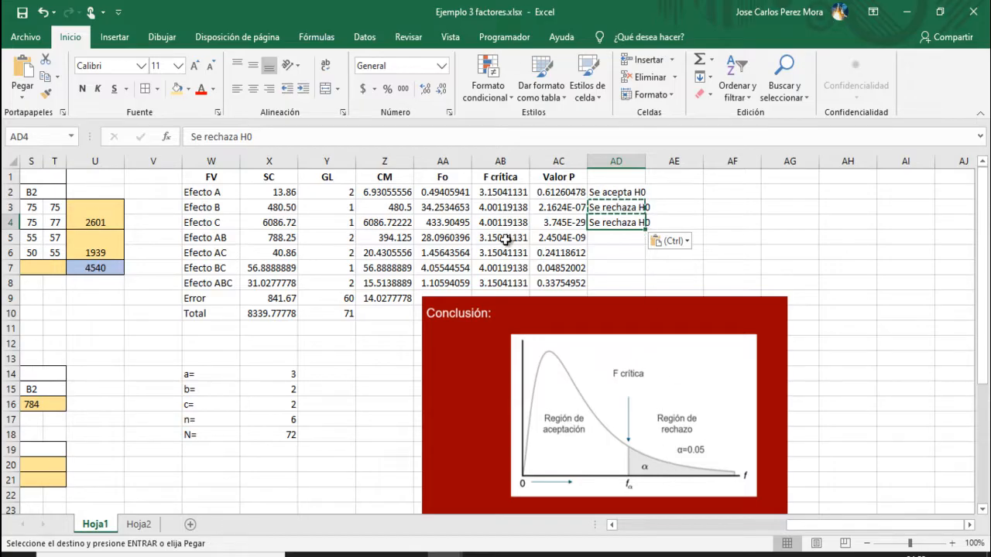
Step: Copy the conclusions "Se rechaza H0" to AD5 for Efecto AB and "Se acepta H0" to AD6 for Efecto AC
{"action": "key", "text": "Down"}
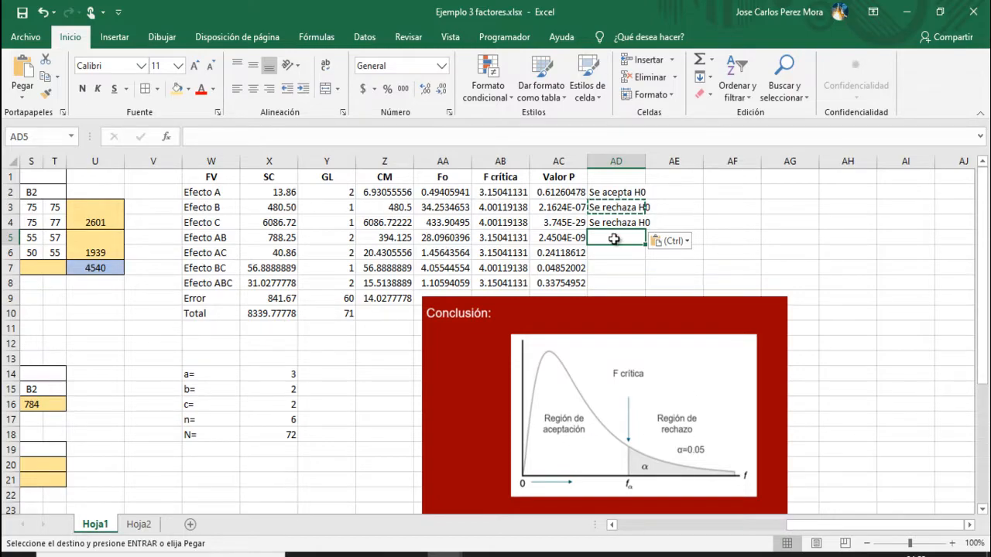
{"action": "key", "text": "ctrl+v"}
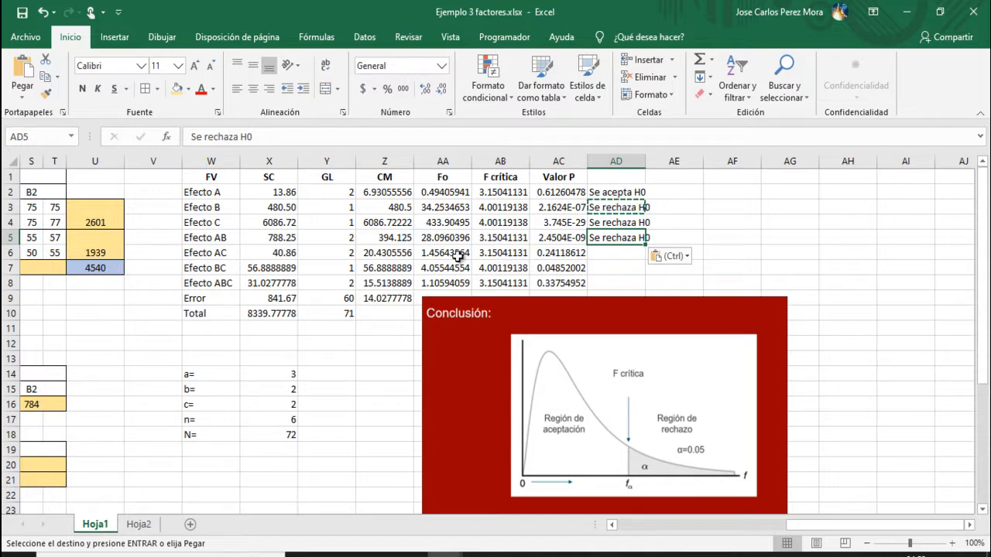
{"action": "left_click", "coordinate": [627, 192]}
{"action": "key", "text": "ctrl+c"}
{"action": "left_click", "coordinate": [628, 251]}
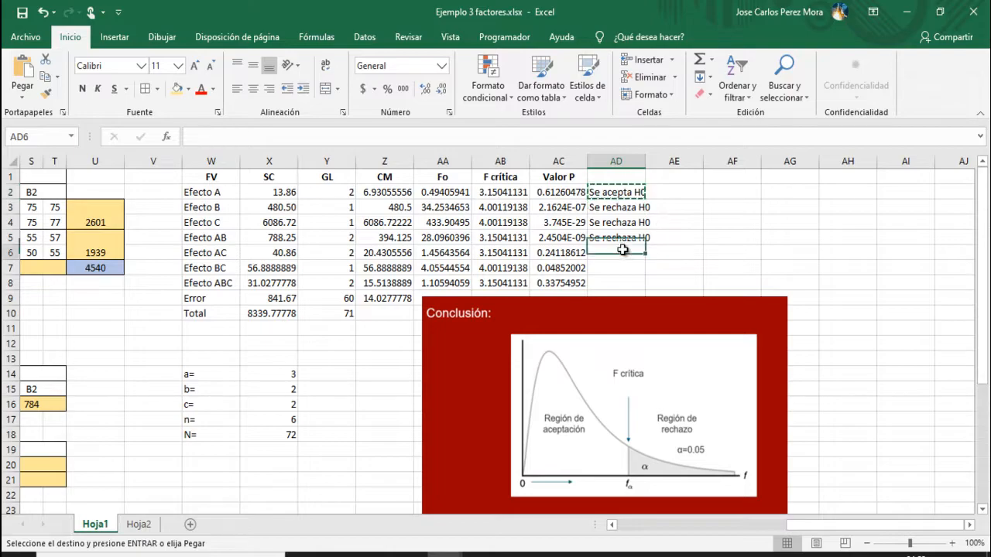
{"action": "key", "text": "ctrl+v"}
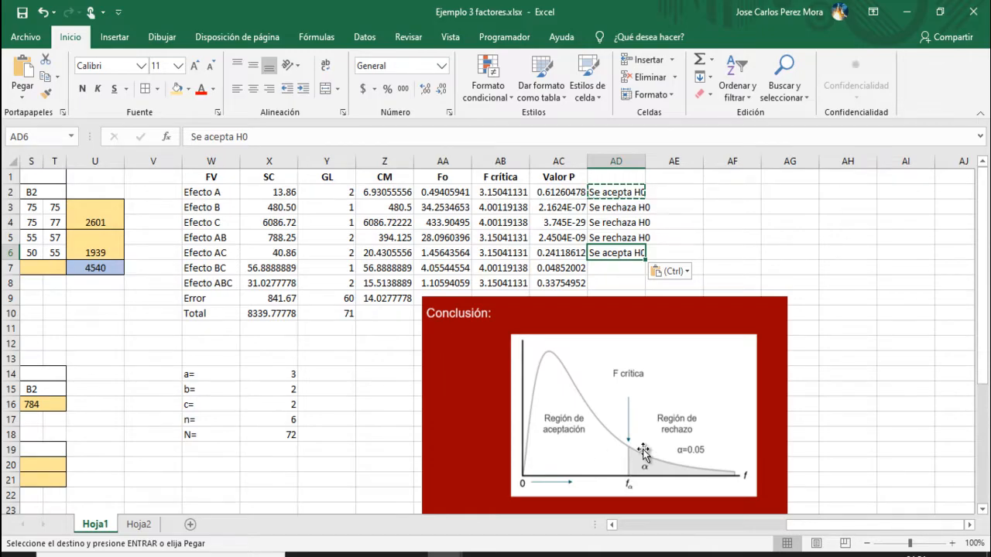
Step: Copy the conclusions "Se rechaza H0" to AD7 for Efecto BC and "Se acepta H0" to AD8 for Efecto ABC
{"action": "left_click", "coordinate": [633, 238]}
{"action": "key", "text": "ctrl+c"}
{"action": "left_click", "coordinate": [629, 269]}
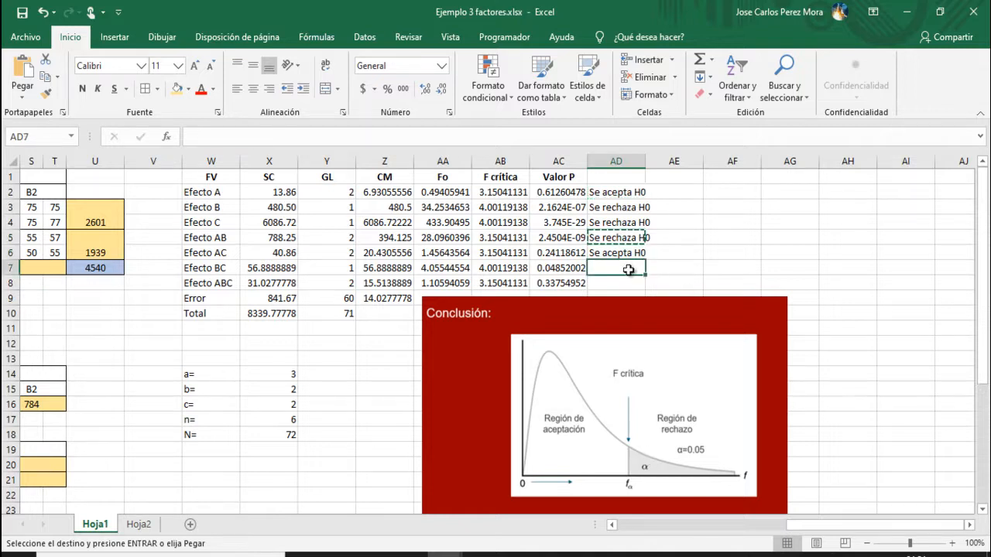
{"action": "key", "text": "ctrl+v"}
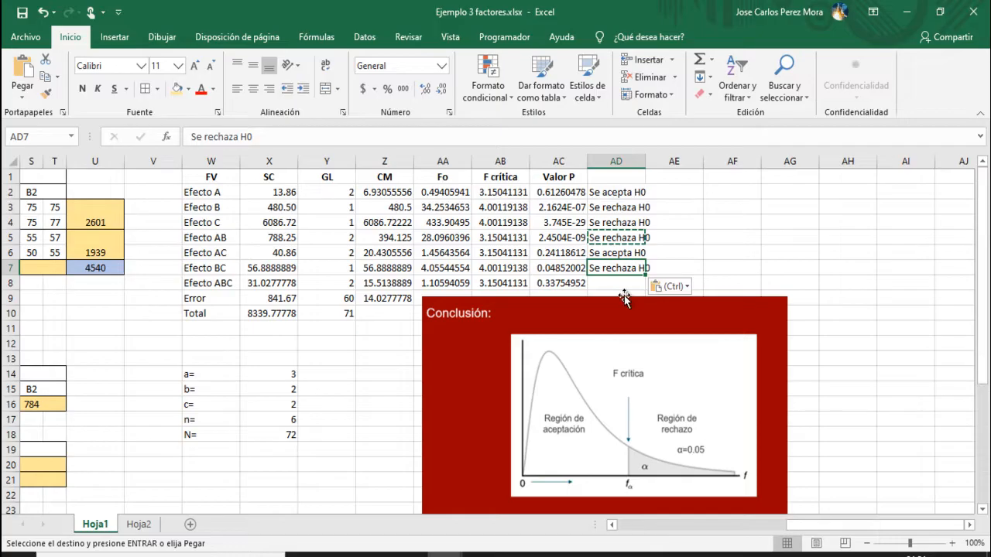
{"action": "left_click", "coordinate": [624, 286]}
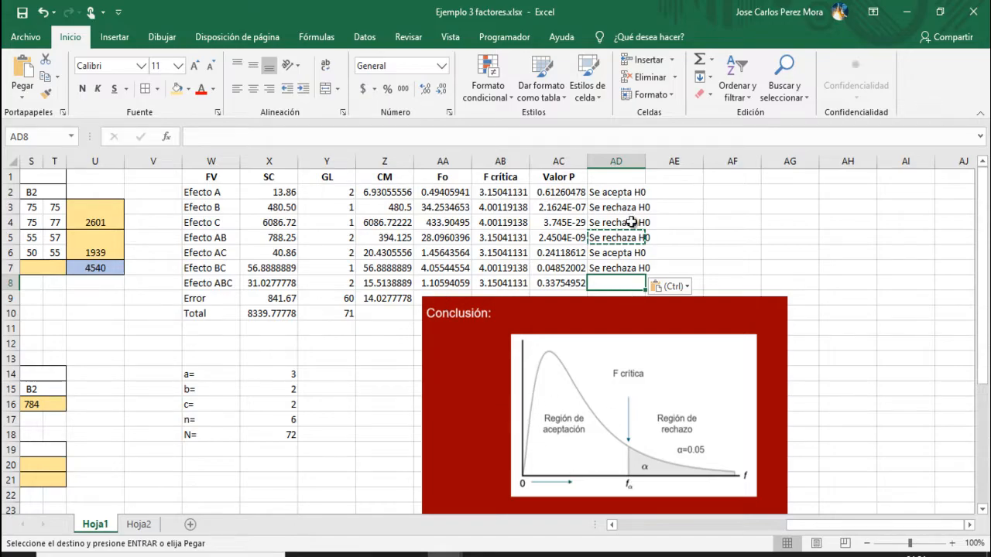
{"action": "left_click", "coordinate": [619, 253]}
{"action": "key", "text": "ctrl+c"}
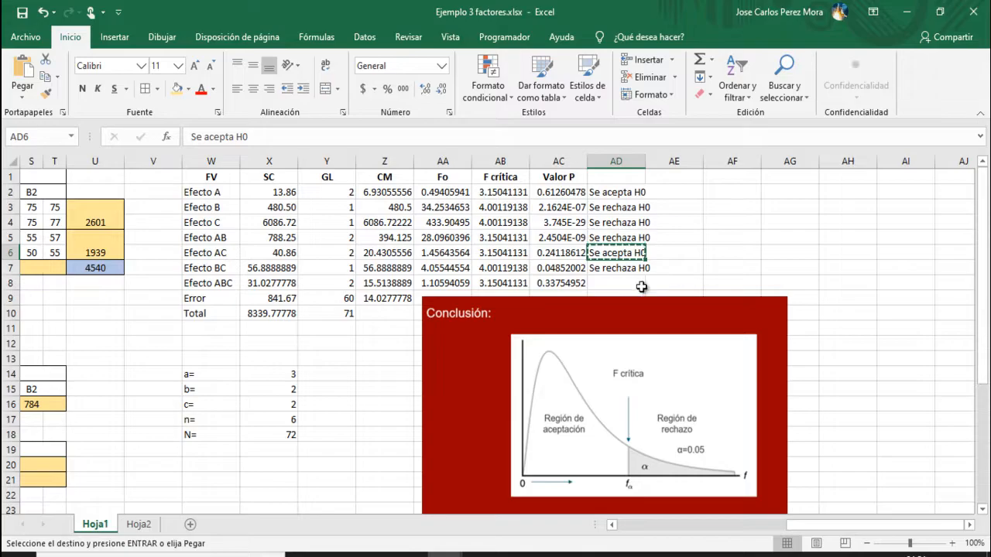
{"action": "left_click", "coordinate": [641, 287]}
{"action": "key", "text": "ctrl+v"}
Step: End the copy mode and widen column AD so the conclusion texts fit
{"action": "left_click", "coordinate": [693, 242]}
{"action": "key", "text": "Escape"}
{"action": "left_click_drag", "start_coordinate": [646, 159], "coordinate": [678, 165]}
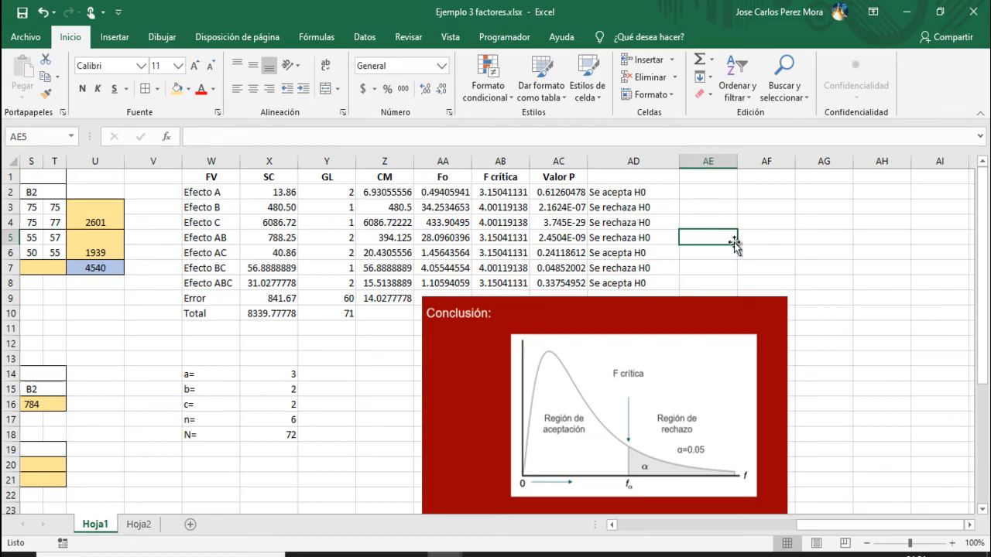
Step: Review the H0 conclusions in column AD effect by effect, from Efecto A down to Efecto BC
{"action": "left_click", "coordinate": [663, 197]}
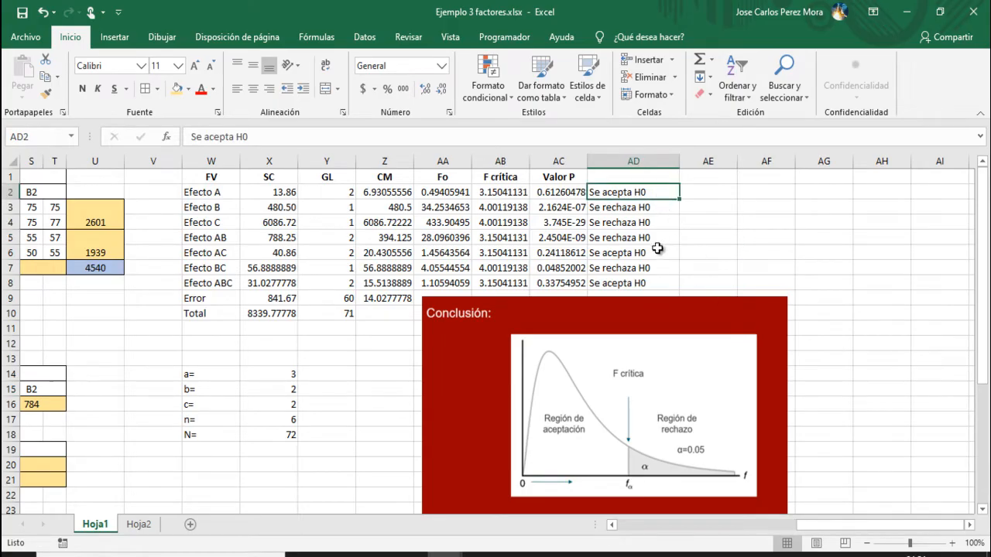
{"action": "left_click", "coordinate": [667, 209]}
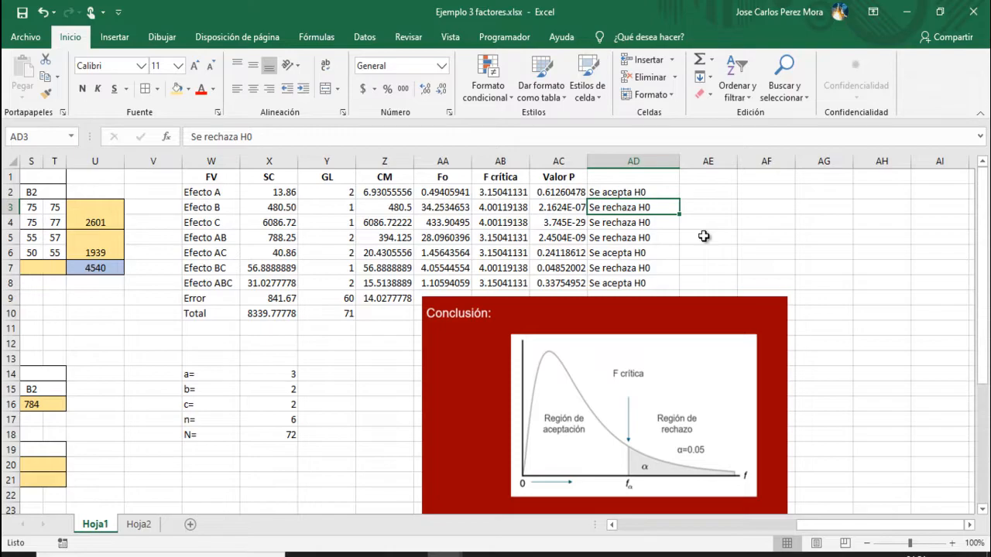
{"action": "key", "text": "Down"}
{"action": "key", "text": "Down"}
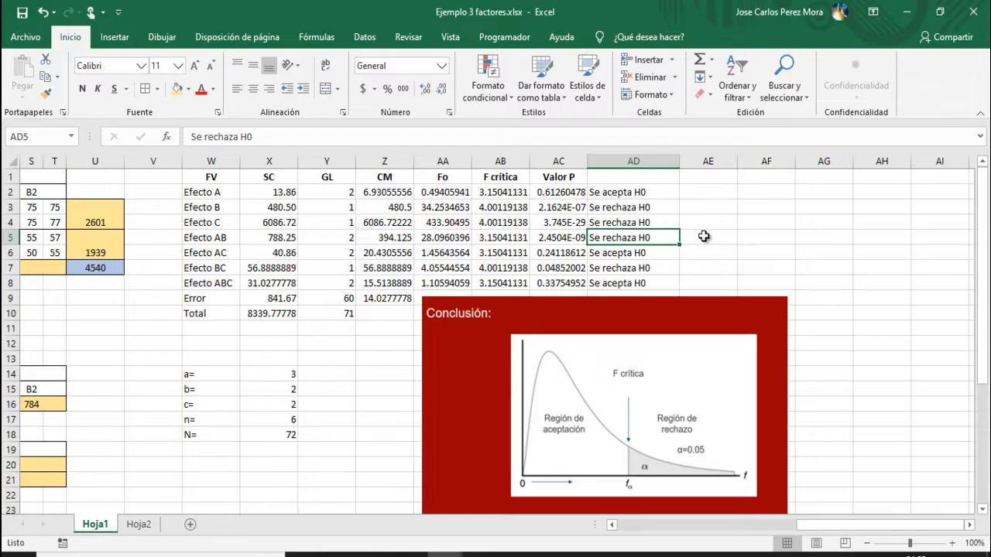
{"action": "key", "text": "Down"}
{"action": "key", "text": "Down"}
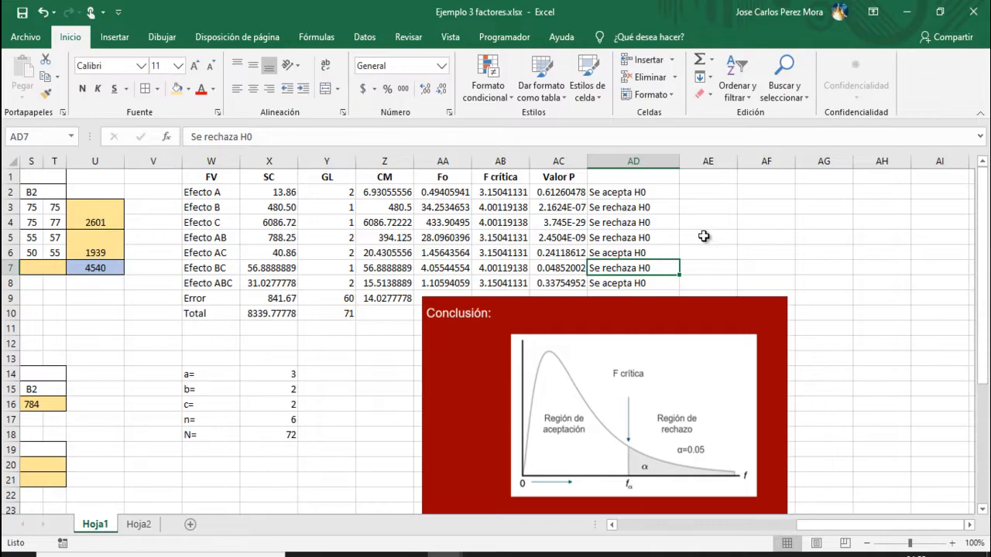
{"action": "key", "text": "Right"}
{"action": "key", "text": "Left"}
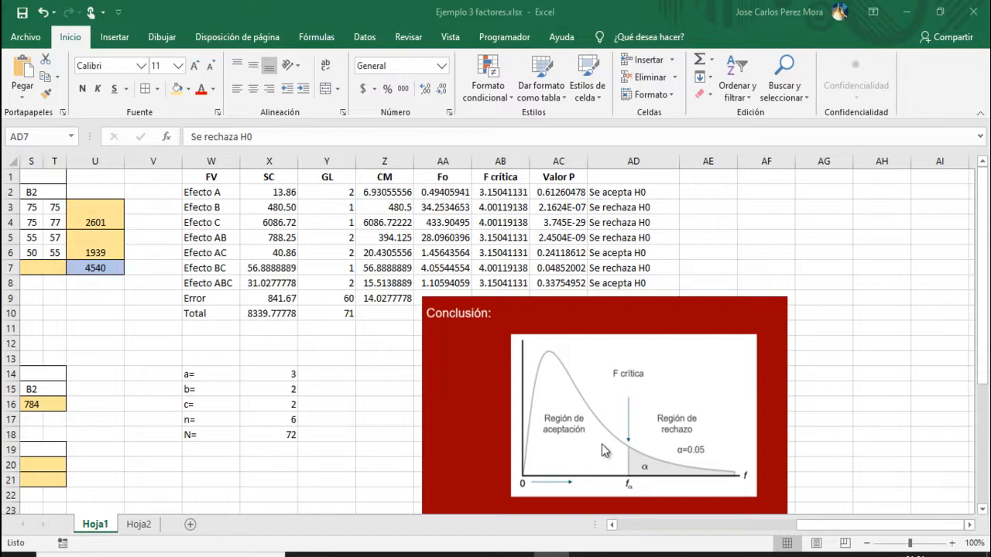
Step: Check each effect's Valor P in AC2 to AC8 against the significance level α=0.05 on the conclusion graph
{"action": "left_click", "coordinate": [570, 195]}
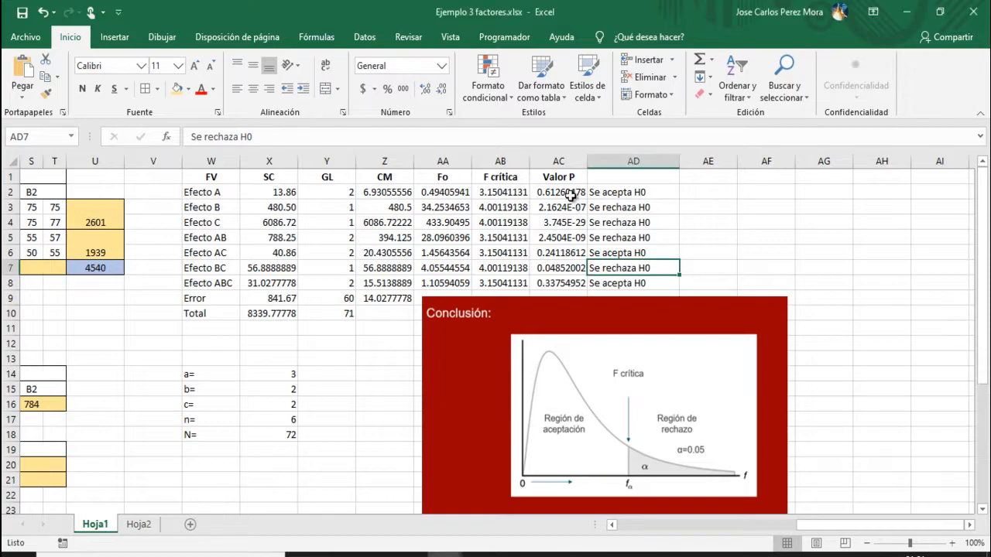
{"action": "left_click", "coordinate": [571, 195]}
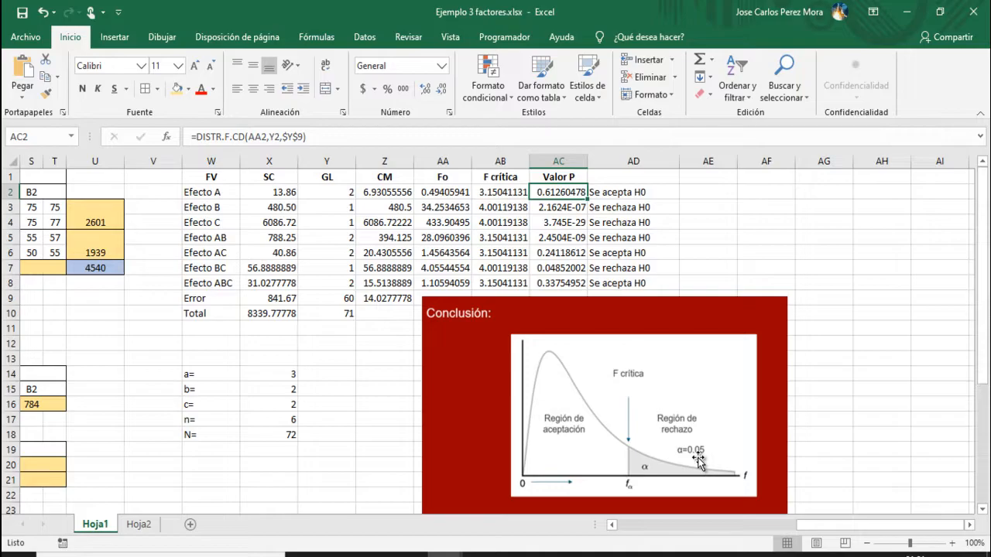
{"action": "left_click", "coordinate": [563, 209]}
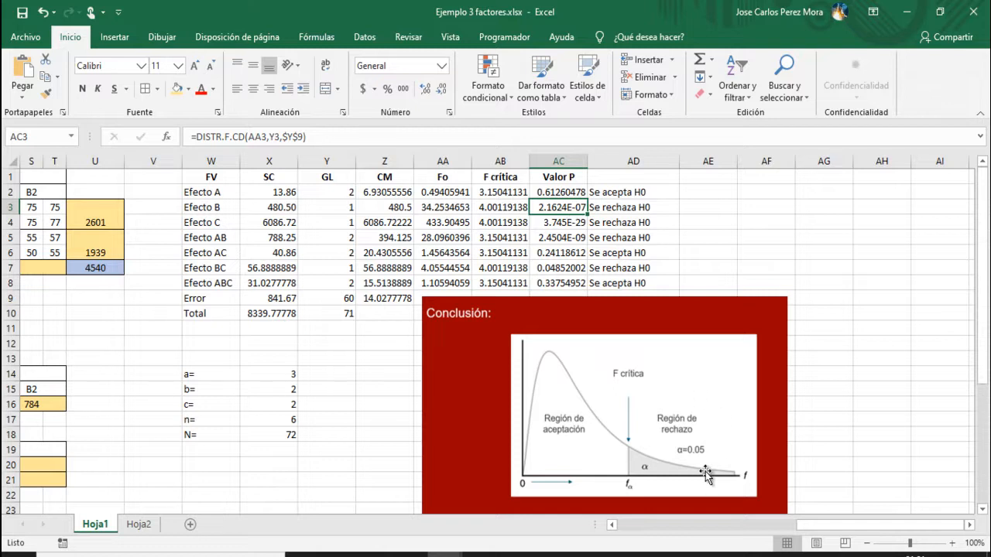
{"action": "left_click", "coordinate": [577, 222]}
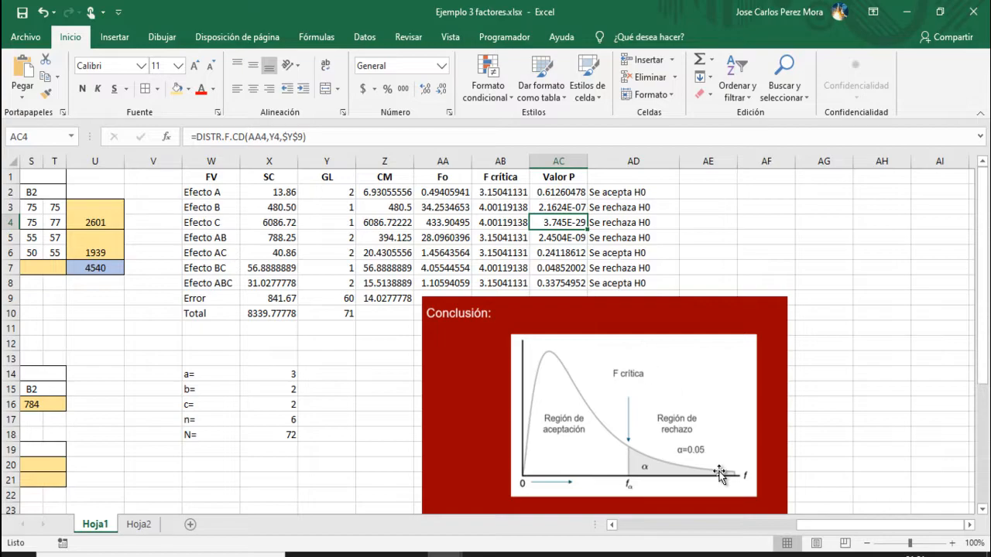
{"action": "left_click", "coordinate": [576, 239]}
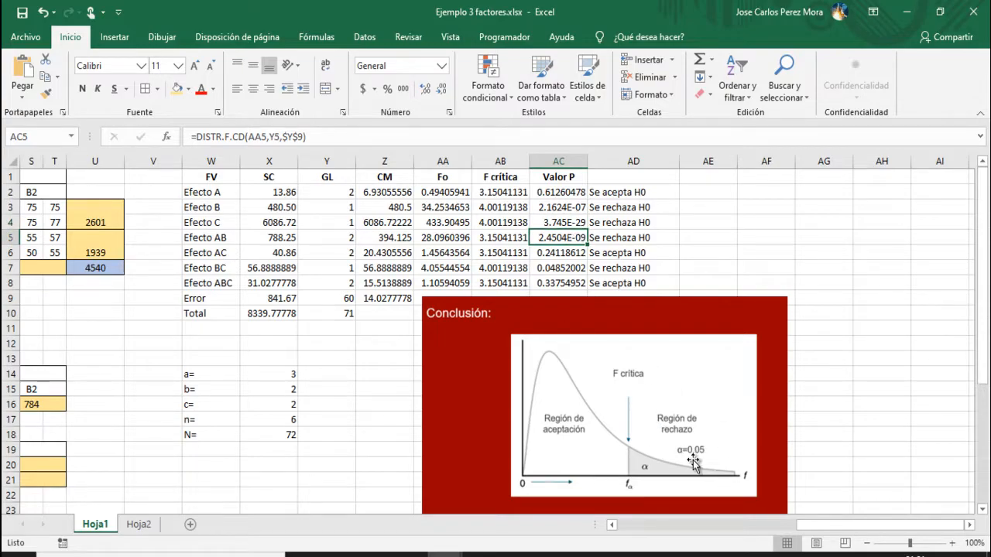
{"action": "left_click", "coordinate": [577, 252]}
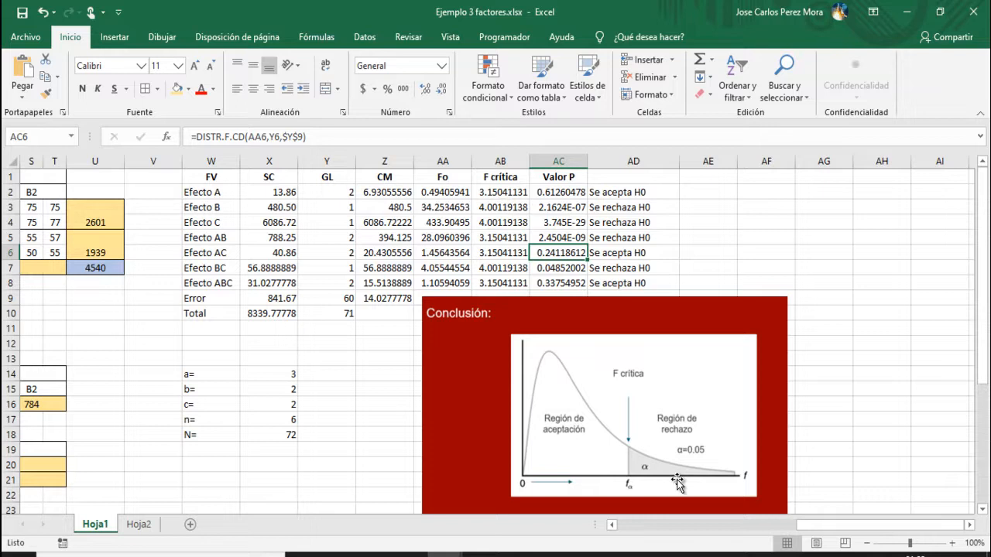
{"action": "left_click", "coordinate": [571, 267]}
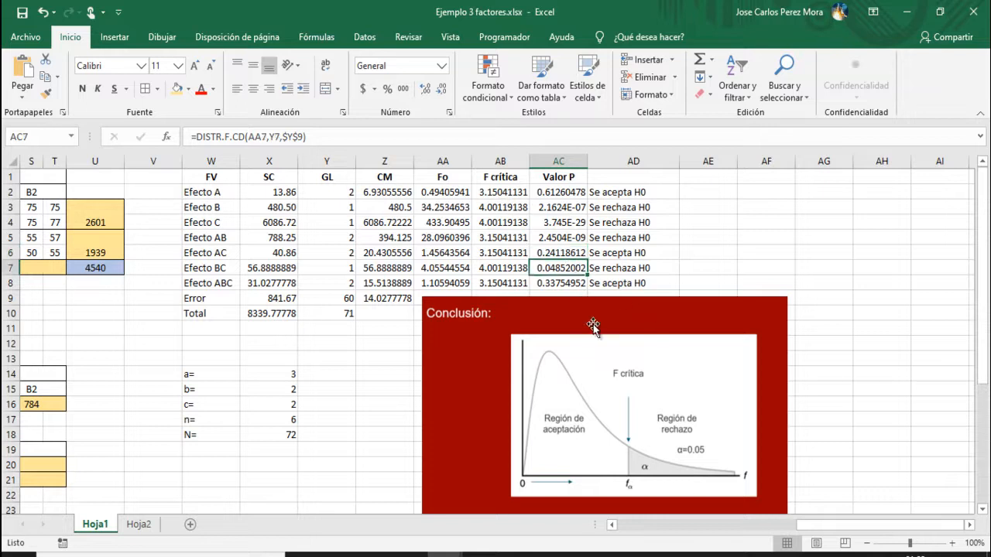
{"action": "left_click", "coordinate": [558, 283]}
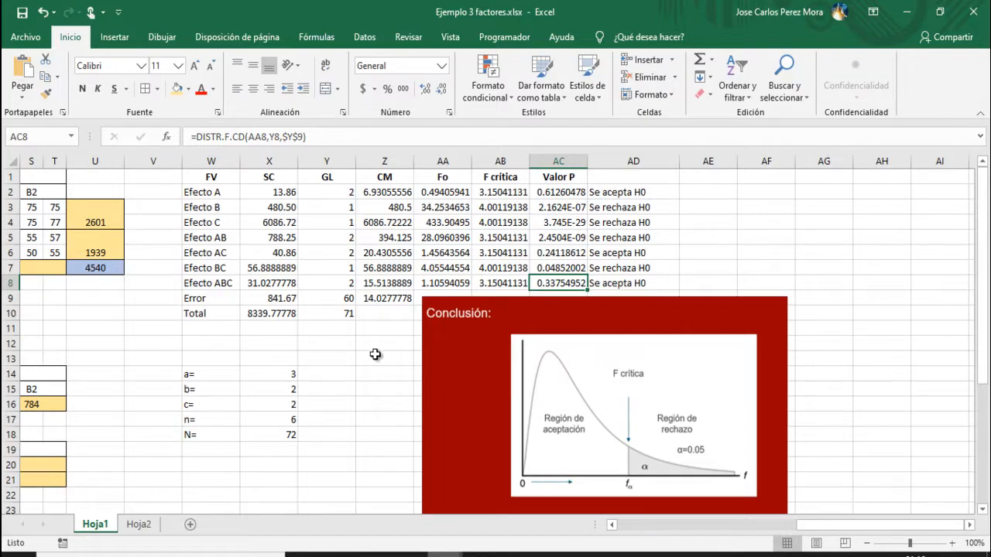
Step: Highlight the "Se rechaza H0" conclusions of the interactions Efecto AB (AD5) and Efecto BC (AD7) with the light gold fill
{"action": "left_click_drag", "start_coordinate": [803, 526], "coordinate": [754, 527]}
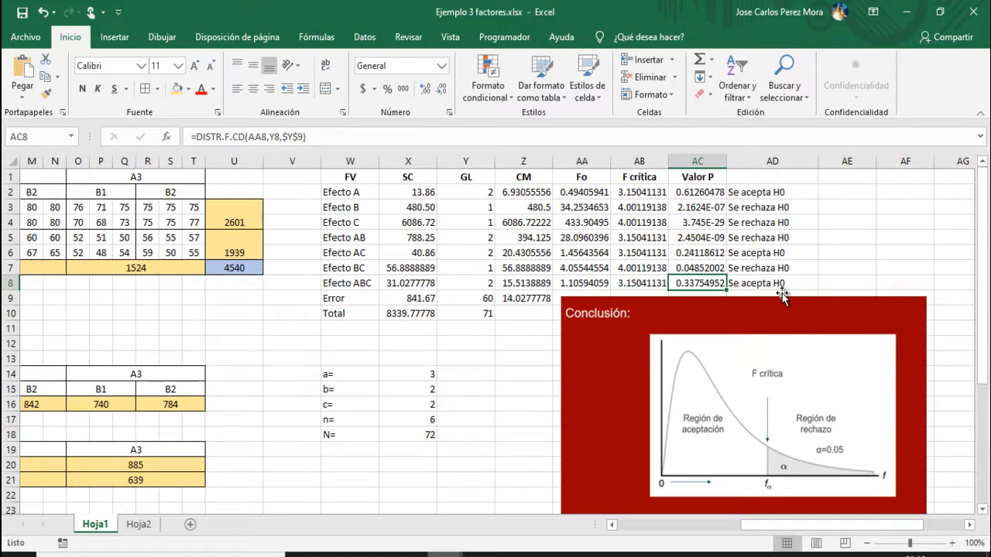
{"action": "left_click", "coordinate": [741, 240]}
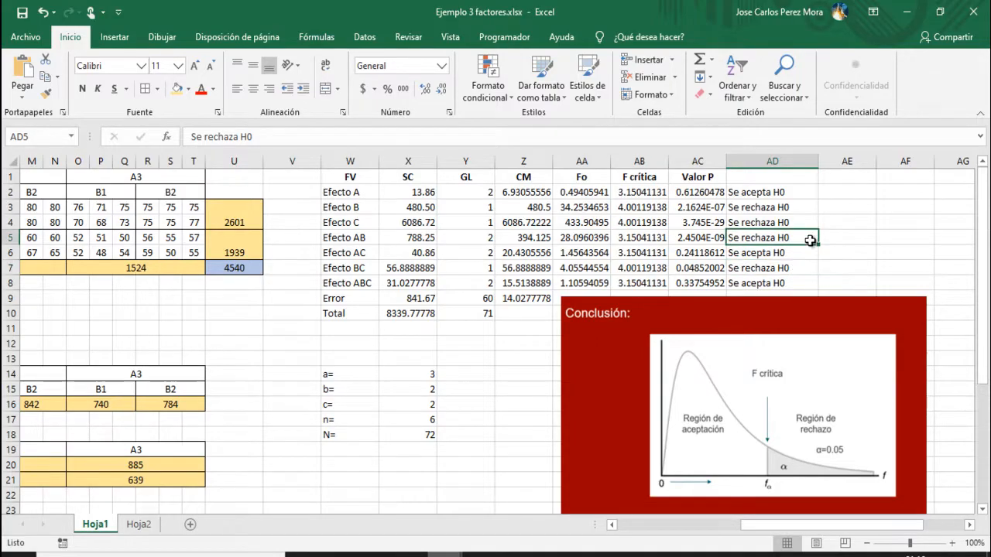
{"action": "left_click", "coordinate": [836, 239]}
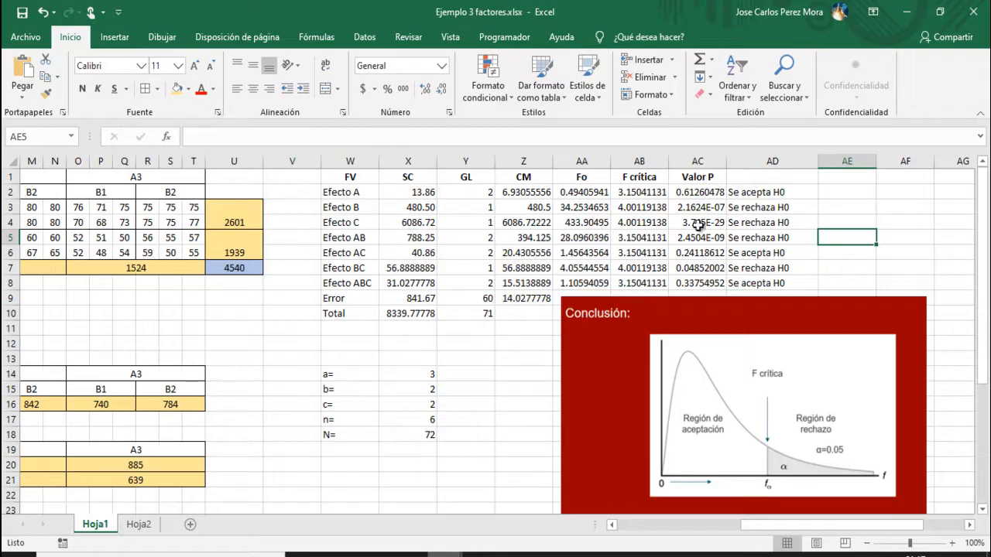
{"action": "left_click", "coordinate": [774, 236]}
{"action": "left_click", "coordinate": [178, 90]}
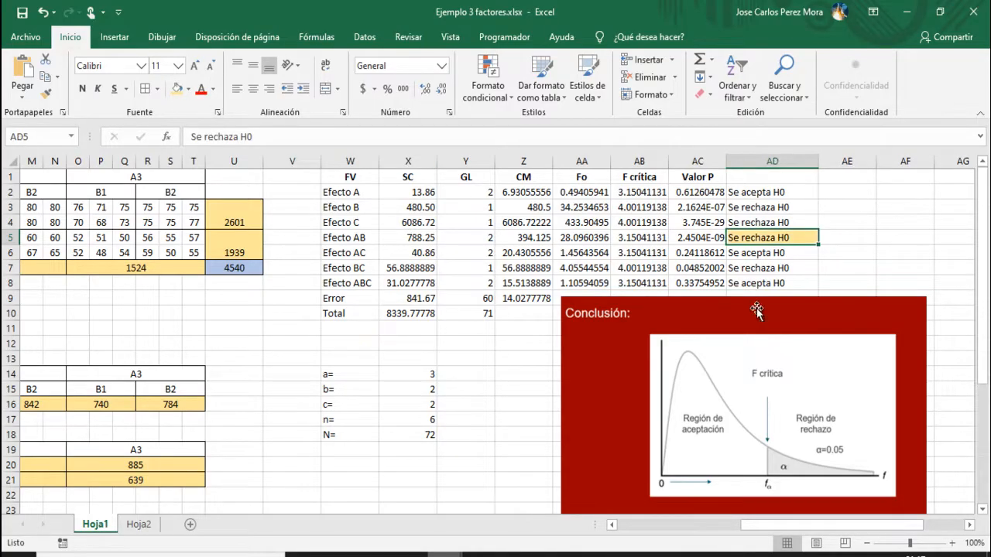
{"action": "left_click", "coordinate": [770, 270]}
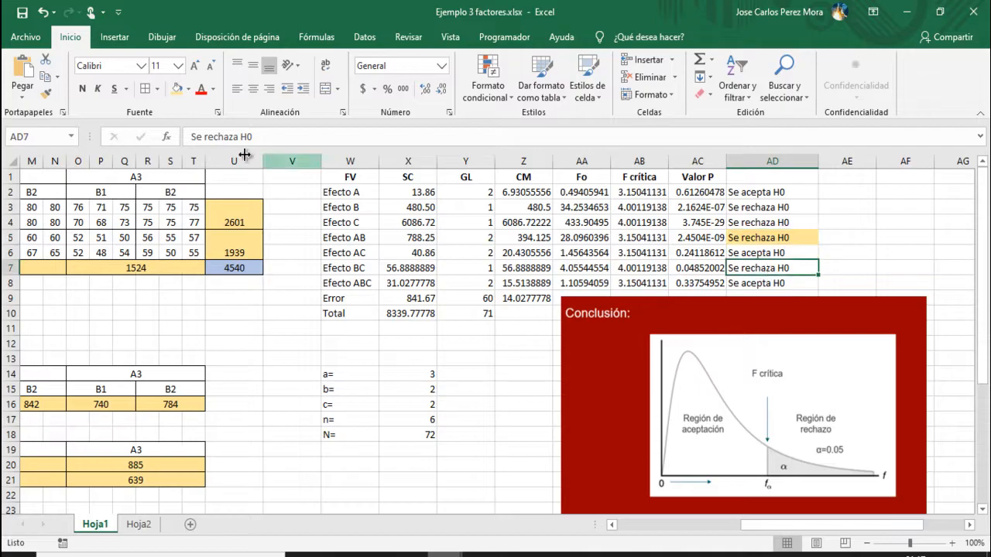
{"action": "left_click", "coordinate": [177, 90]}
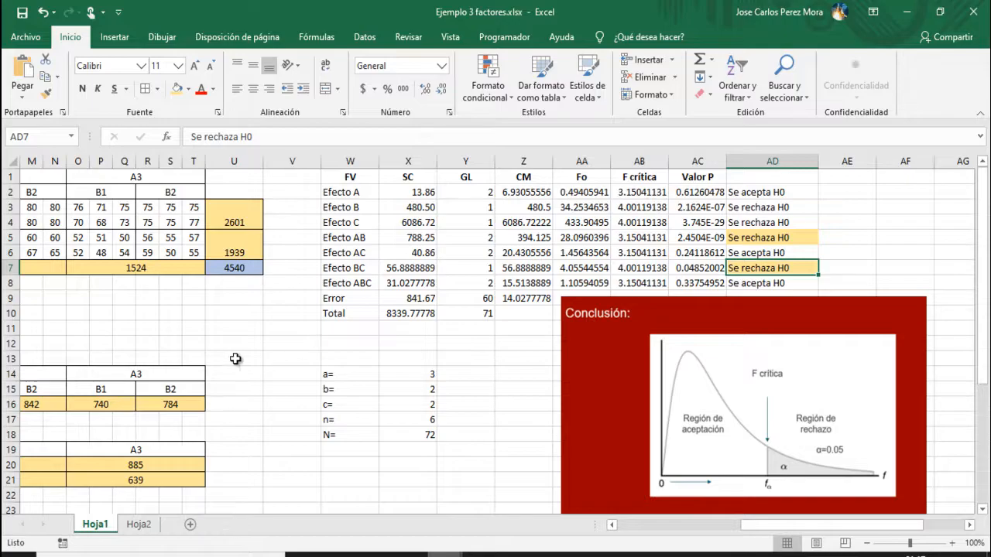
Step: Lay out a bordered table in Z27:AC29 below the conclusion graph, with columns A1, A2, A3 and rows B1, B2
{"action": "scroll", "coordinate": [240, 362], "scroll_direction": "down", "scroll_amount": 4}
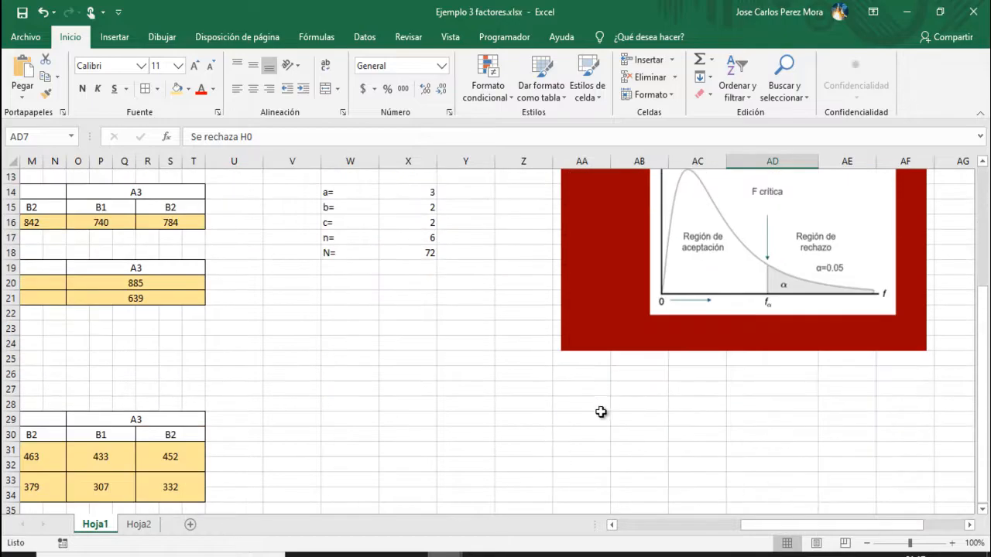
{"action": "left_click", "coordinate": [523, 393]}
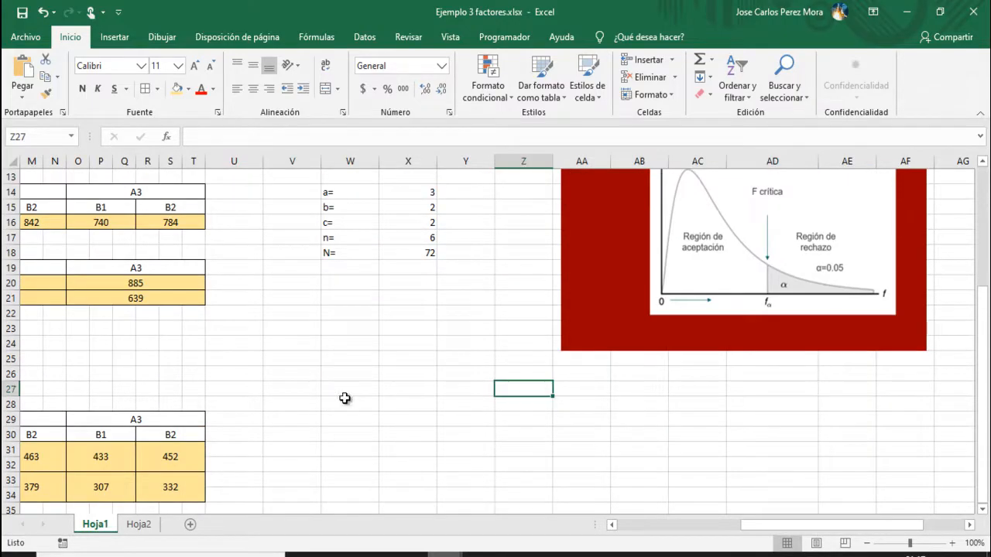
{"action": "left_click_drag", "start_coordinate": [792, 524], "coordinate": [670, 524]}
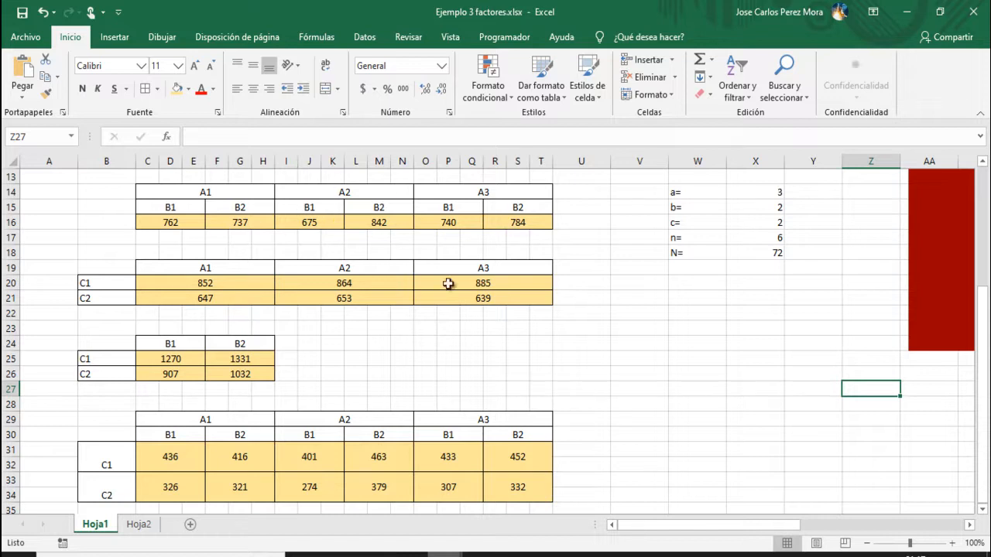
{"action": "left_click", "coordinate": [969, 525]}
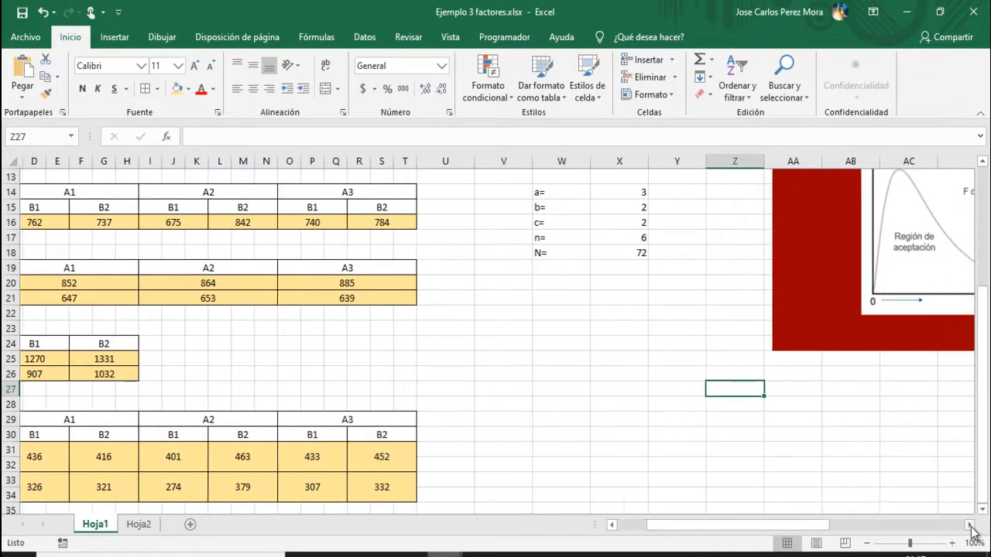
{"action": "left_click", "coordinate": [970, 526]}
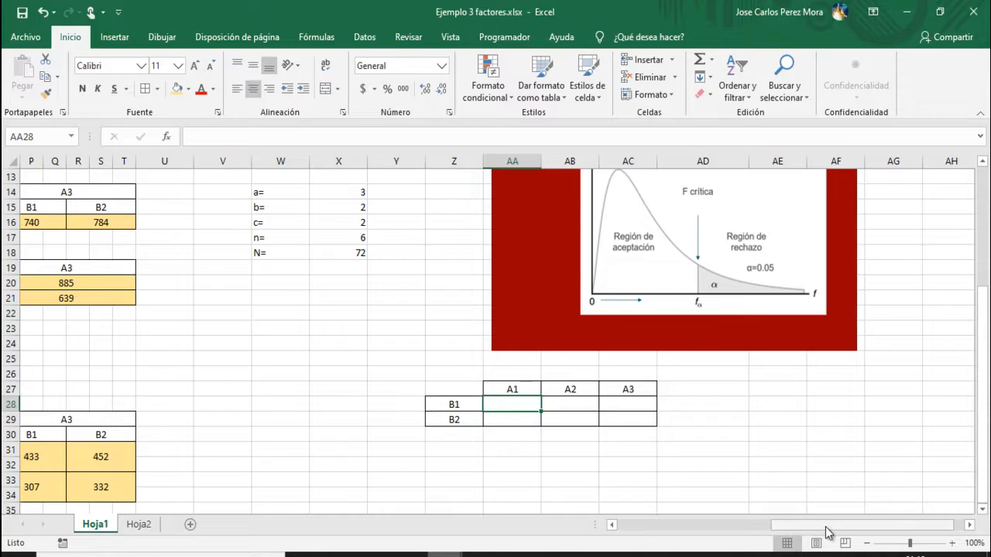
Step: Calculate the A1–B1 mean in AA28 with PROMEDIO over the raw data range C3:E6
{"action": "left_click_drag", "start_coordinate": [825, 533], "coordinate": [622, 528]}
{"action": "scroll", "coordinate": [320, 381], "scroll_direction": "up", "scroll_amount": 4}
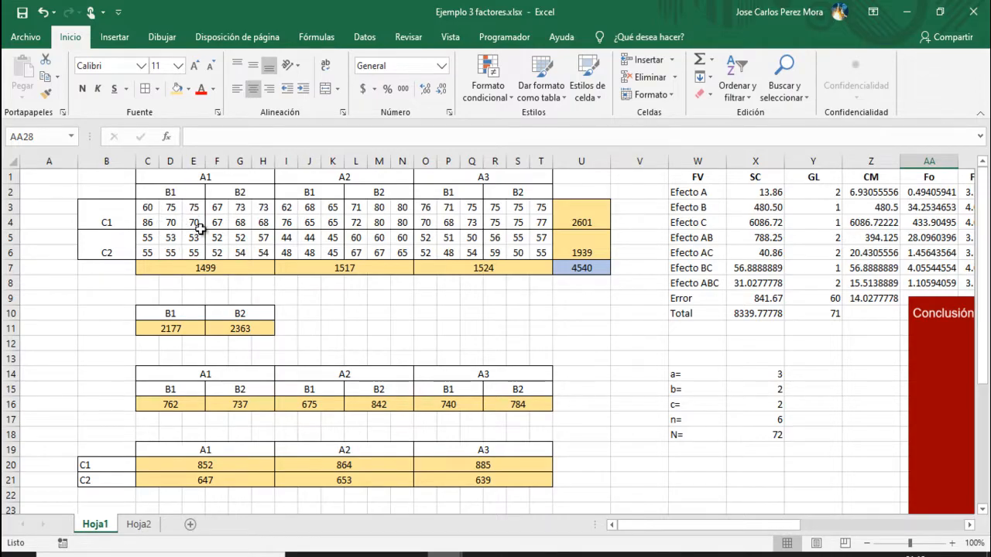
{"action": "scroll", "coordinate": [865, 498], "scroll_direction": "down", "scroll_amount": 4}
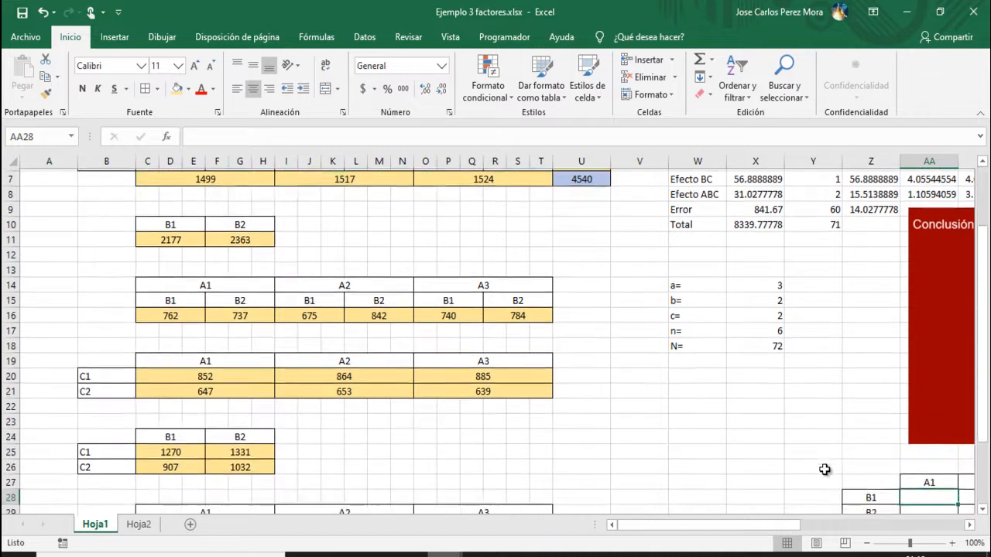
{"action": "left_click_drag", "start_coordinate": [781, 524], "coordinate": [913, 524]}
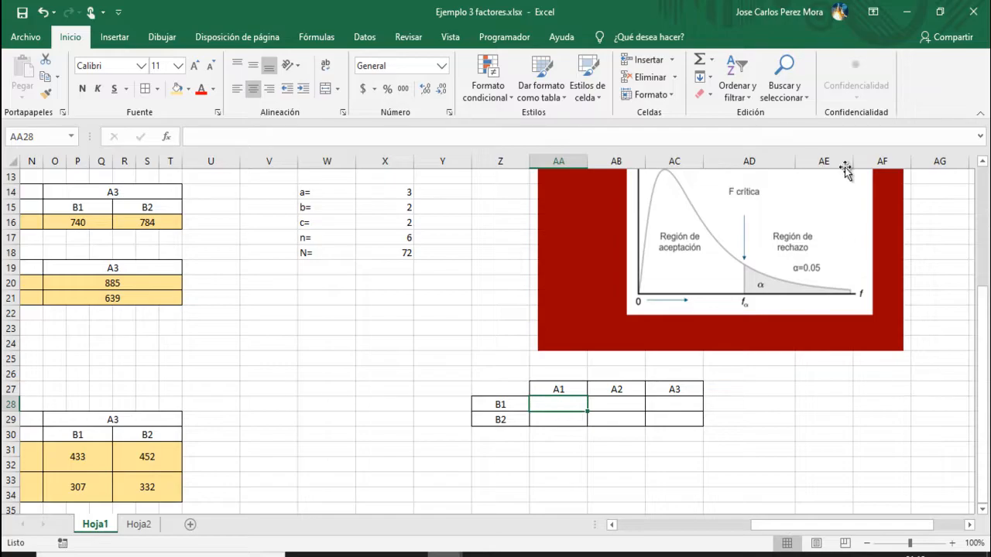
{"action": "left_click", "coordinate": [710, 59]}
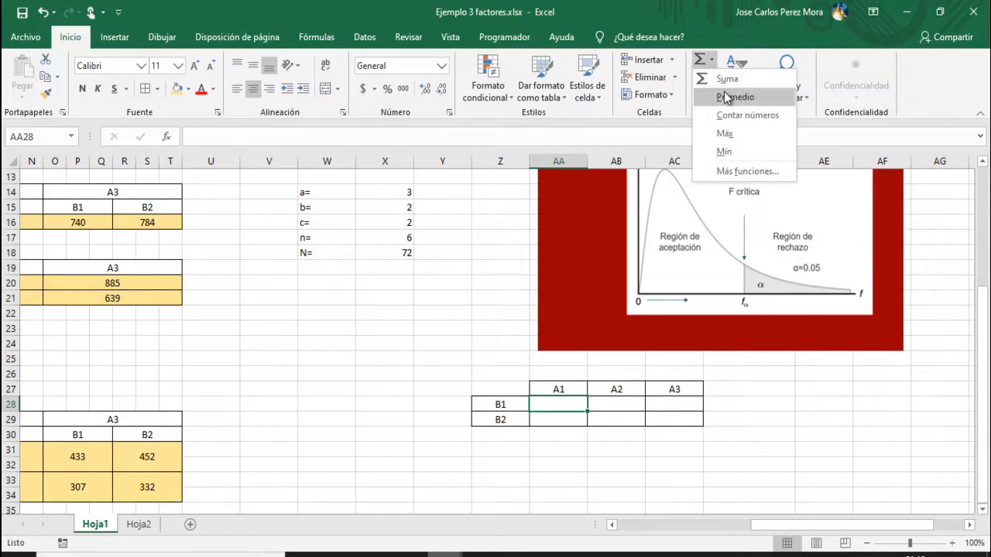
{"action": "left_click", "coordinate": [725, 96]}
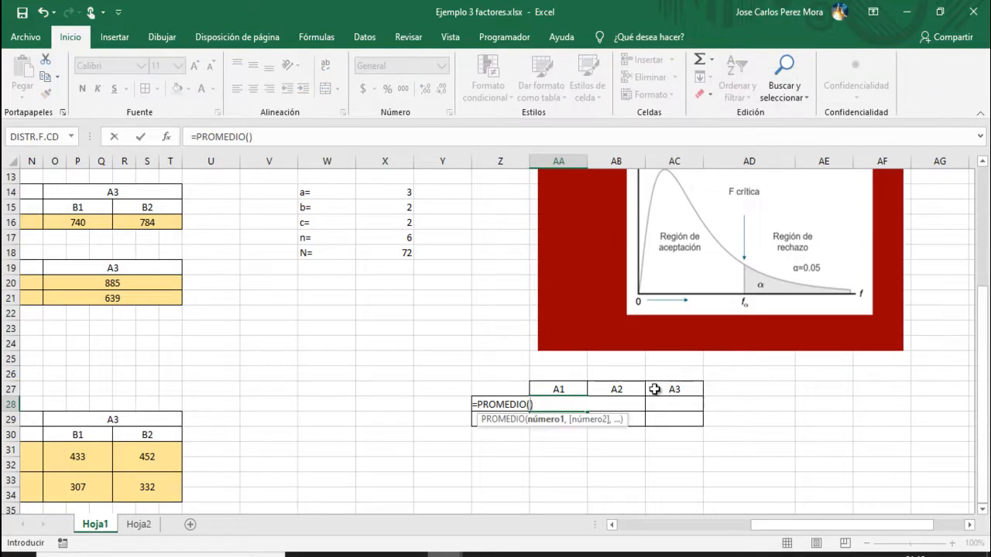
{"action": "left_click_drag", "start_coordinate": [841, 525], "coordinate": [674, 523]}
{"action": "scroll", "coordinate": [317, 363], "scroll_direction": "up", "scroll_amount": 4}
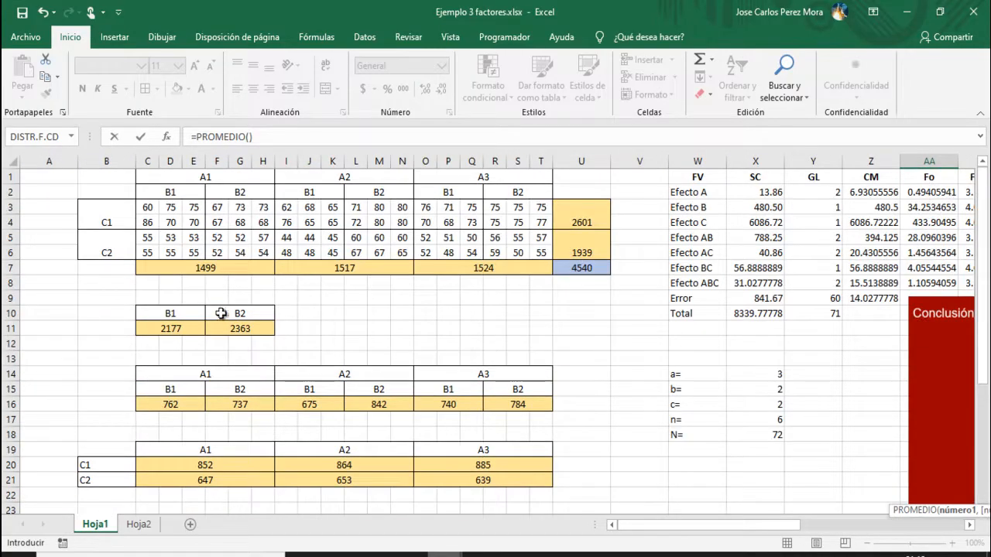
{"action": "left_click_drag", "start_coordinate": [142, 205], "coordinate": [193, 250]}
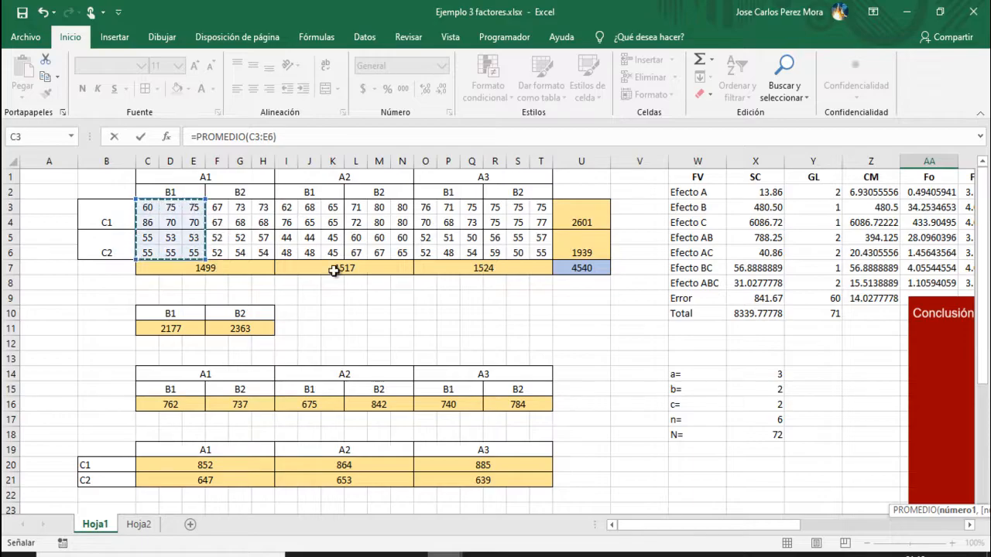
{"action": "key", "text": "Return"}
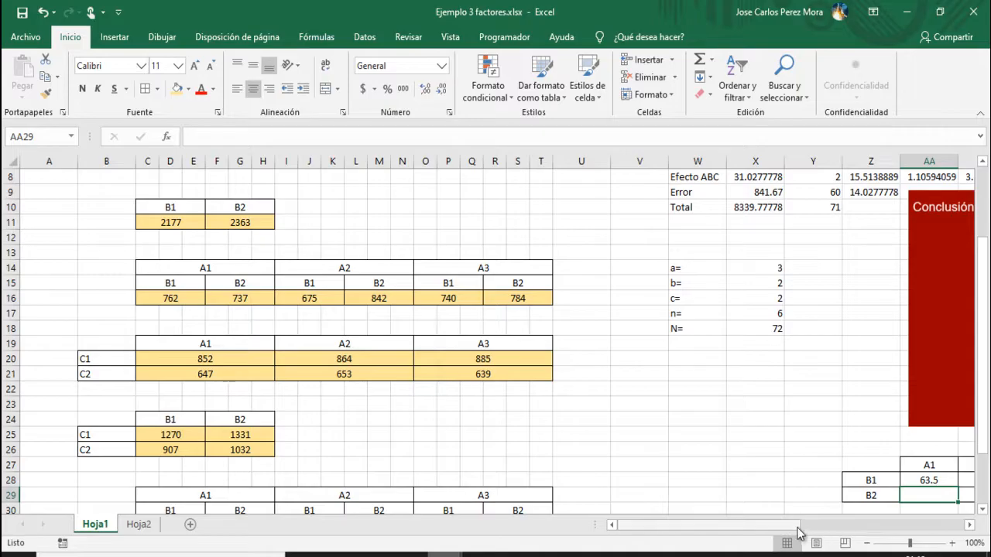
Step: Calculate the A1–B2 mean in AA29 with PROMEDIO over the raw data range F3:H6
{"action": "left_click_drag", "start_coordinate": [796, 531], "coordinate": [885, 531]}
{"action": "scroll", "coordinate": [752, 453], "scroll_direction": "down", "scroll_amount": 2}
{"action": "left_click", "coordinate": [654, 384]}
{"action": "left_click", "coordinate": [661, 404]}
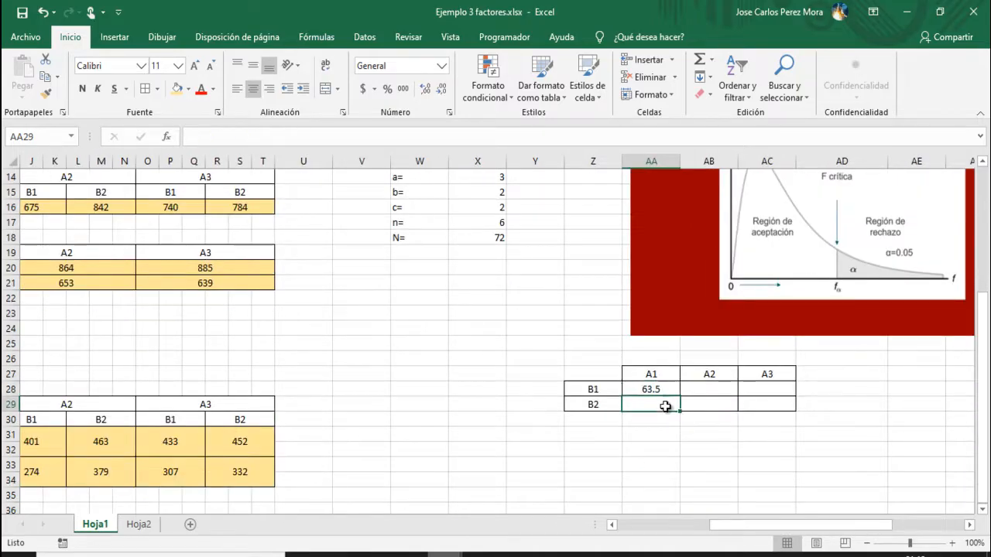
{"action": "left_click", "coordinate": [710, 59]}
{"action": "left_click", "coordinate": [718, 97]}
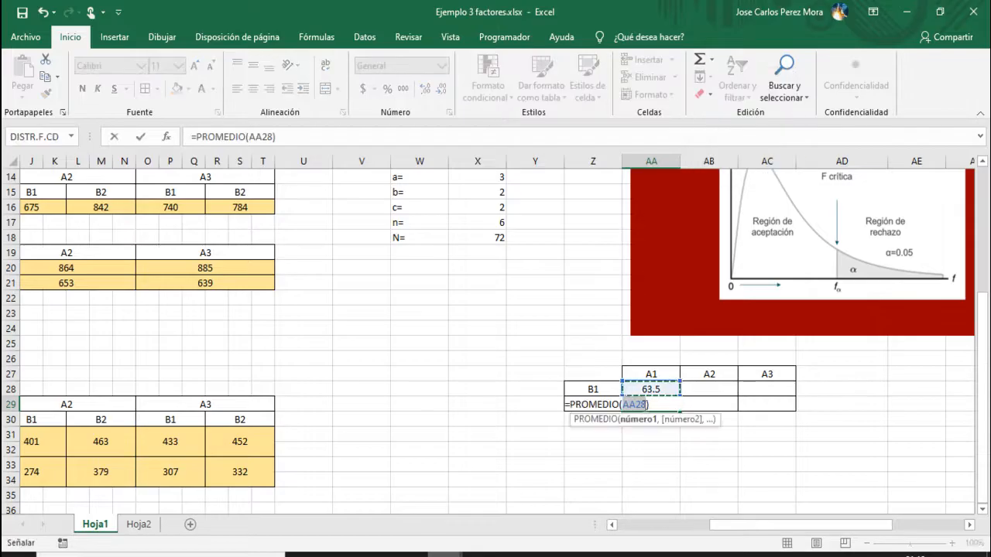
{"action": "scroll", "coordinate": [85, 285], "scroll_direction": "up", "scroll_amount": 4}
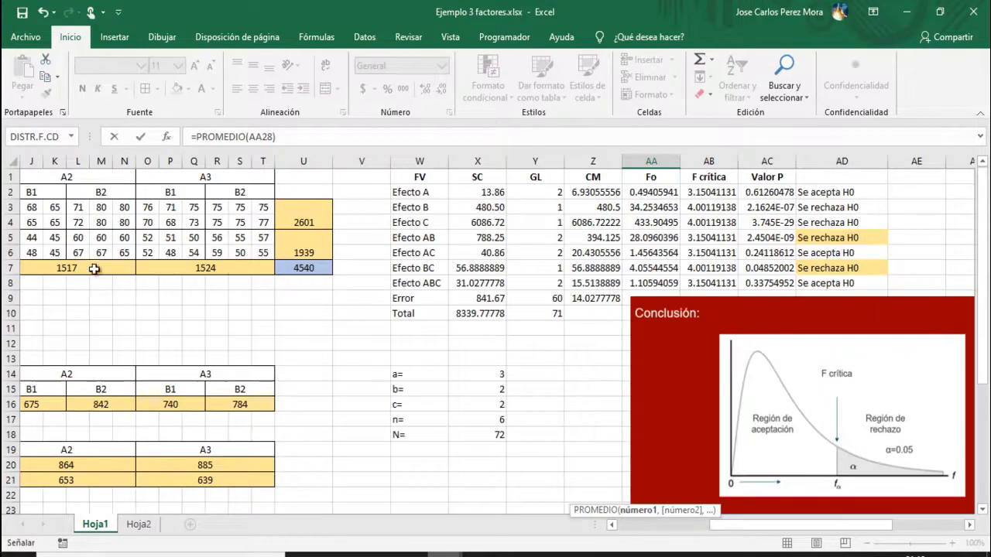
{"action": "left_click_drag", "start_coordinate": [769, 528], "coordinate": [617, 524]}
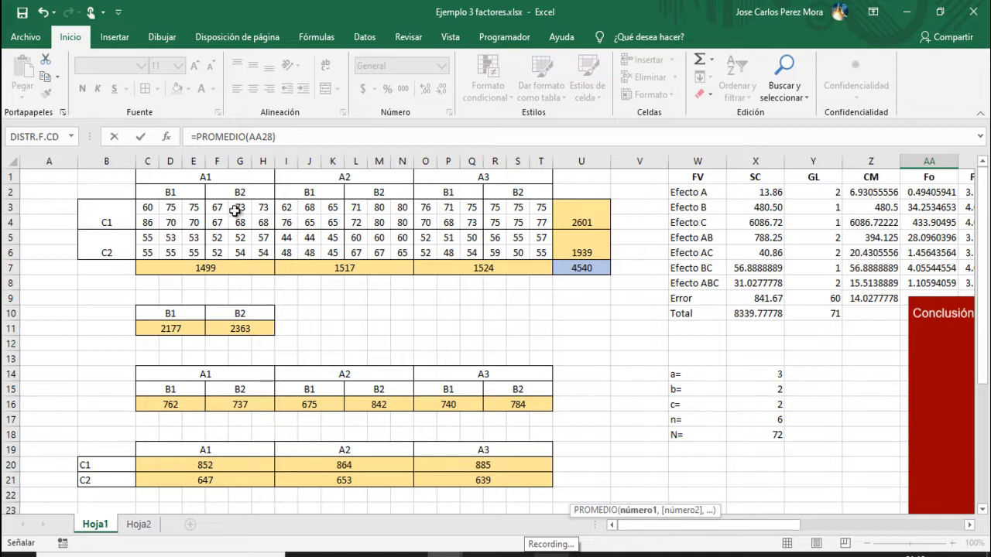
{"action": "left_click_drag", "start_coordinate": [221, 209], "coordinate": [259, 255]}
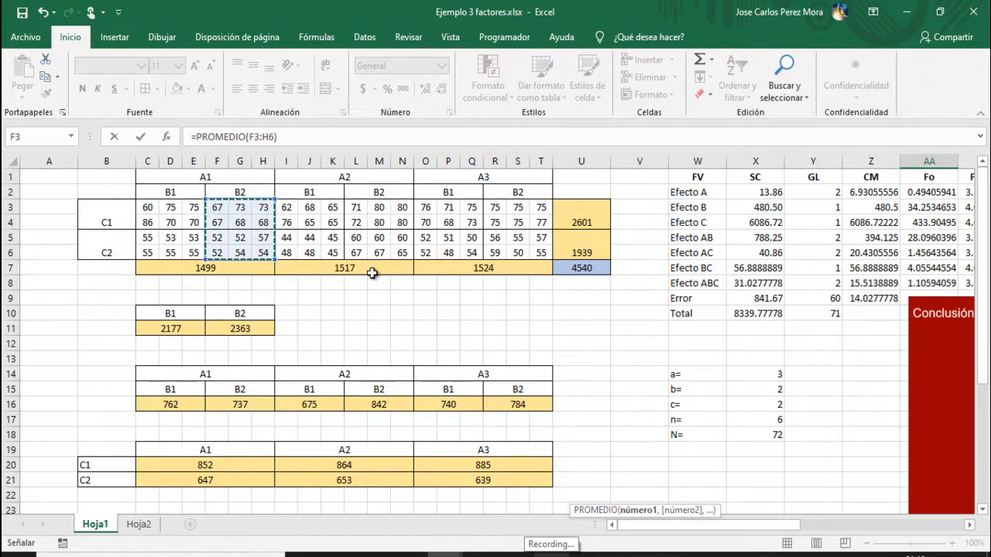
{"action": "key", "text": "Return"}
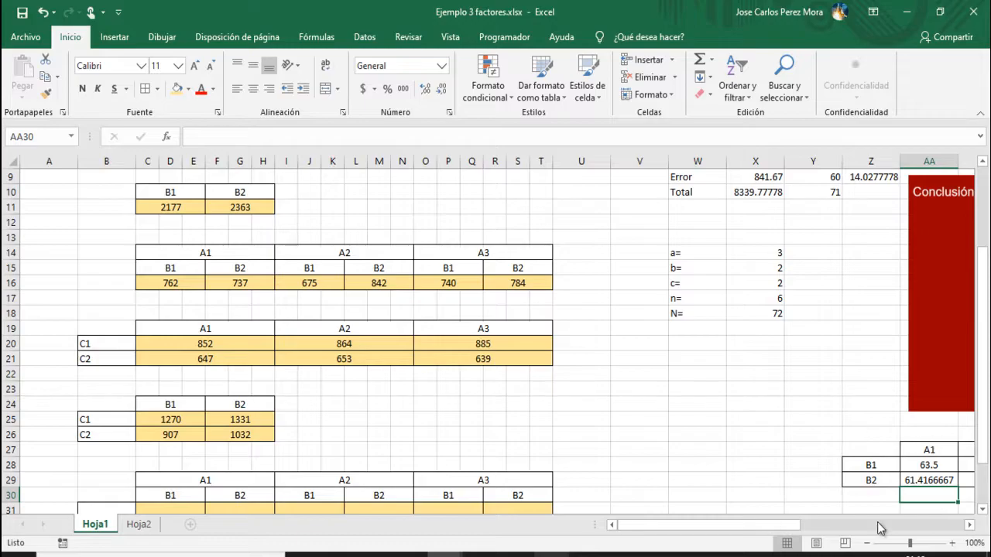
Step: Calculate the A2–B1 mean in AB28 with PROMEDIO over the raw data range I3:K6
{"action": "left_click_drag", "start_coordinate": [770, 526], "coordinate": [818, 530]}
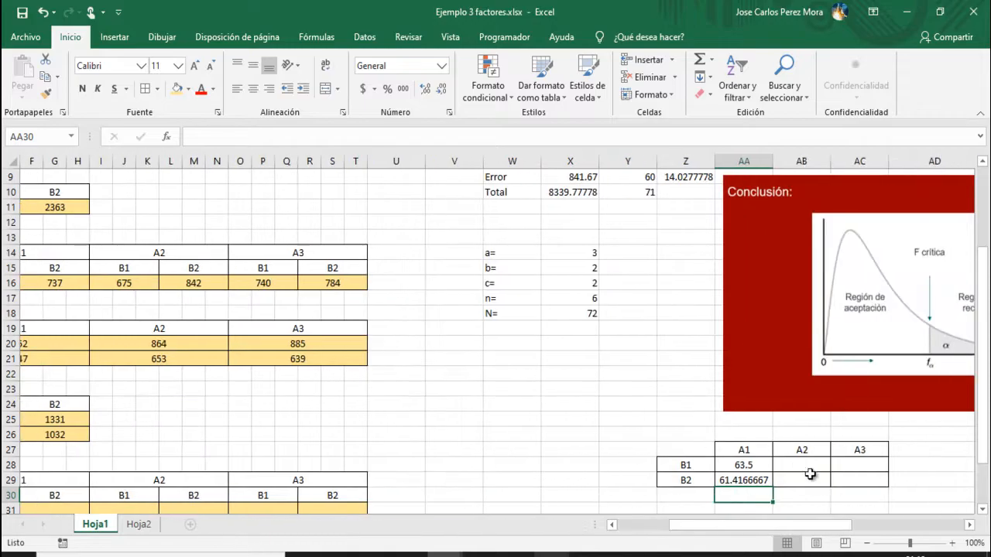
{"action": "left_click", "coordinate": [811, 467]}
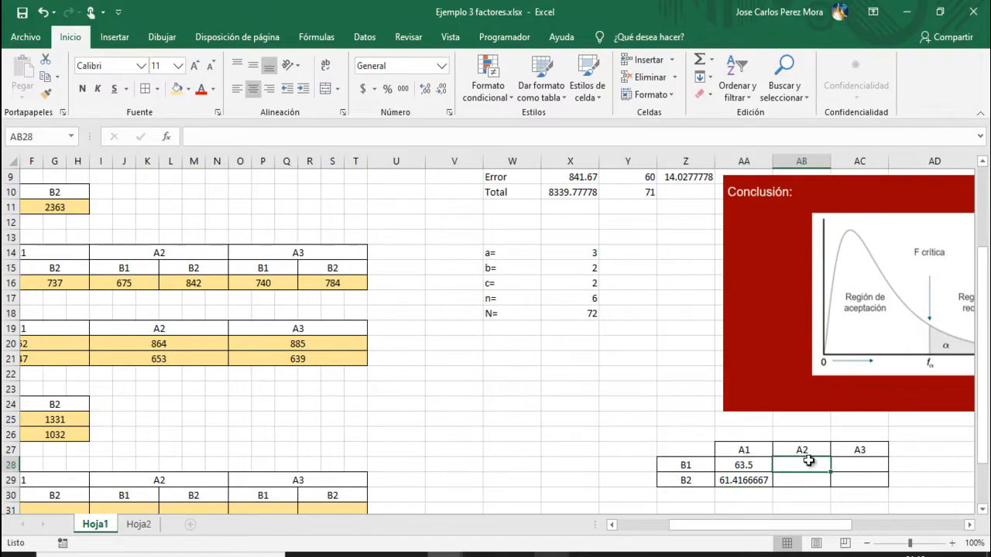
{"action": "left_click", "coordinate": [710, 59]}
{"action": "left_click", "coordinate": [714, 96]}
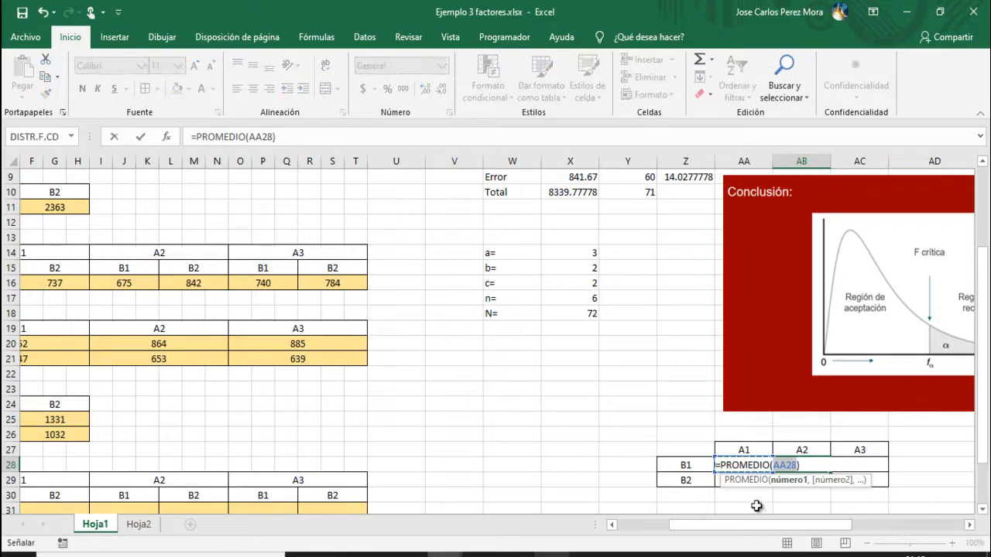
{"action": "left_click_drag", "start_coordinate": [761, 529], "coordinate": [499, 440]}
{"action": "scroll", "coordinate": [383, 342], "scroll_direction": "up", "scroll_amount": 3}
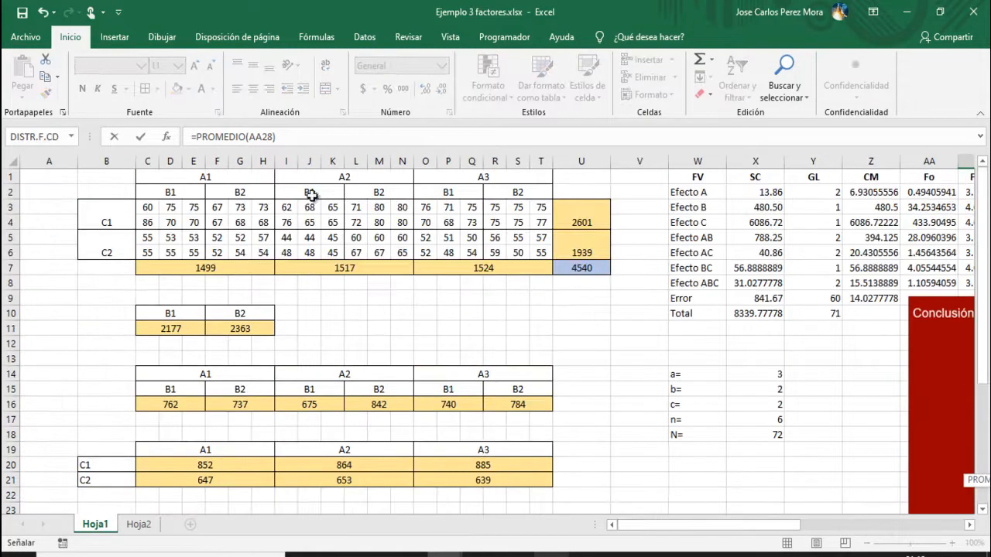
{"action": "left_click_drag", "start_coordinate": [286, 208], "coordinate": [333, 253]}
{"action": "key", "text": "Return"}
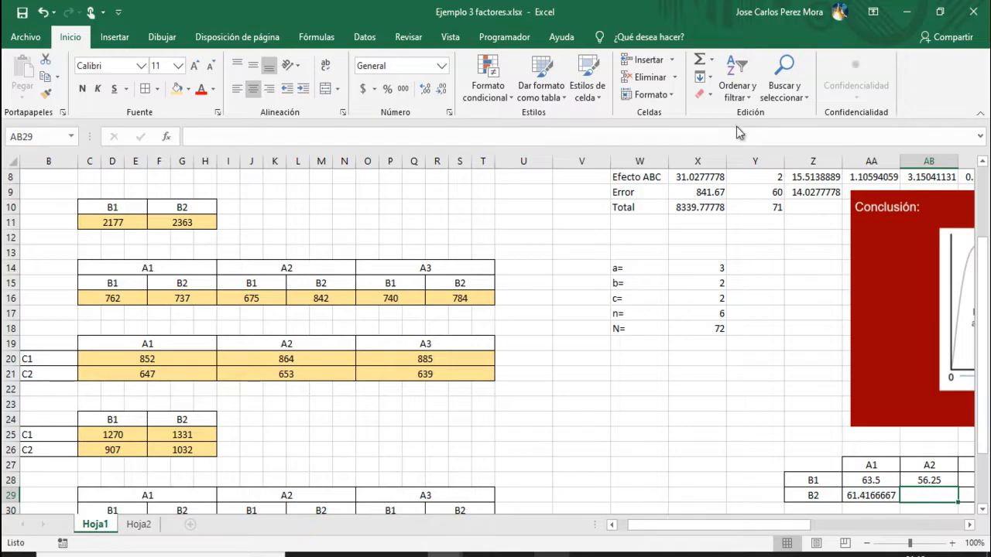
Step: Calculate the A2–B2 mean in AB29 with PROMEDIO over the raw data range L3:N6
{"action": "left_click", "coordinate": [711, 59]}
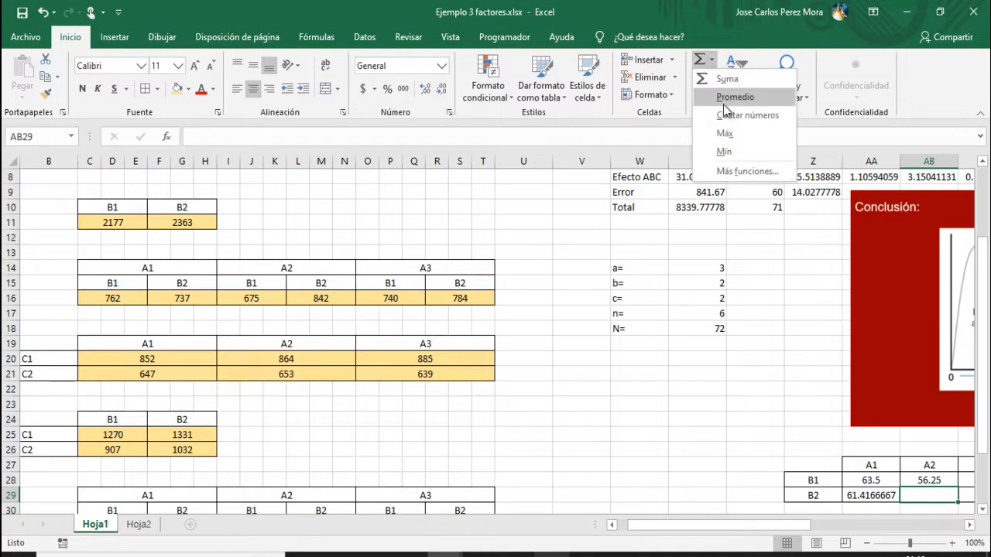
{"action": "left_click", "coordinate": [727, 98]}
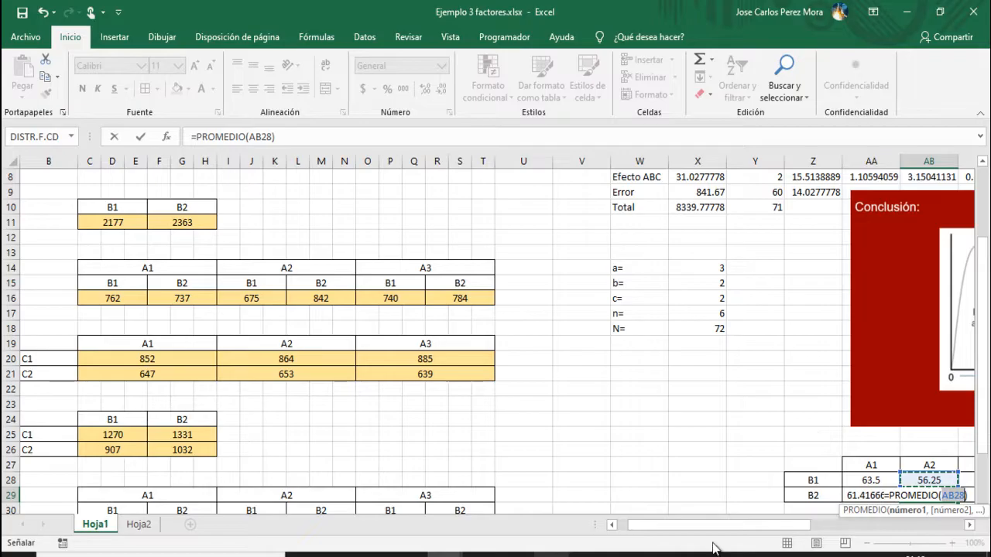
{"action": "scroll", "coordinate": [312, 346], "scroll_direction": "left", "scroll_amount": 1}
{"action": "scroll", "coordinate": [317, 325], "scroll_direction": "up", "scroll_amount": 3}
{"action": "left_click_drag", "start_coordinate": [362, 207], "coordinate": [396, 252]}
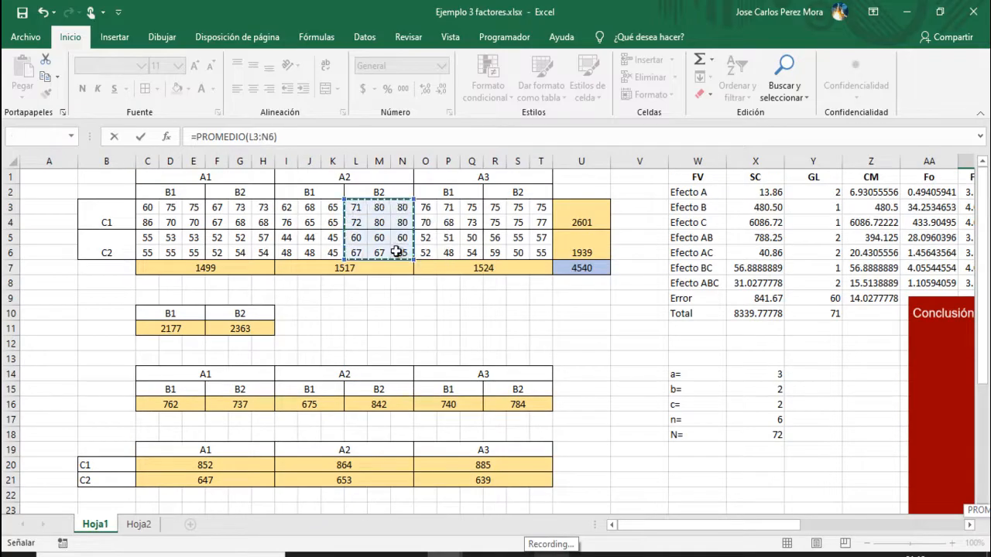
{"action": "key", "text": "Return"}
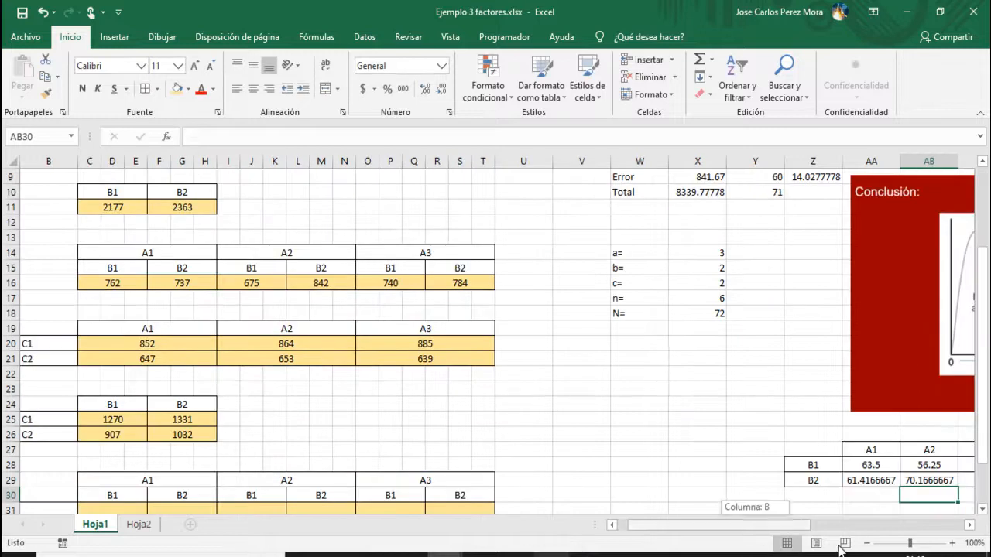
Step: Calculate the A3–B1 mean in AC28 with PROMEDIO over the raw data range O3:Q6
{"action": "scroll", "coordinate": [728, 456], "scroll_direction": "right", "scroll_amount": 3}
{"action": "left_click", "coordinate": [741, 460]}
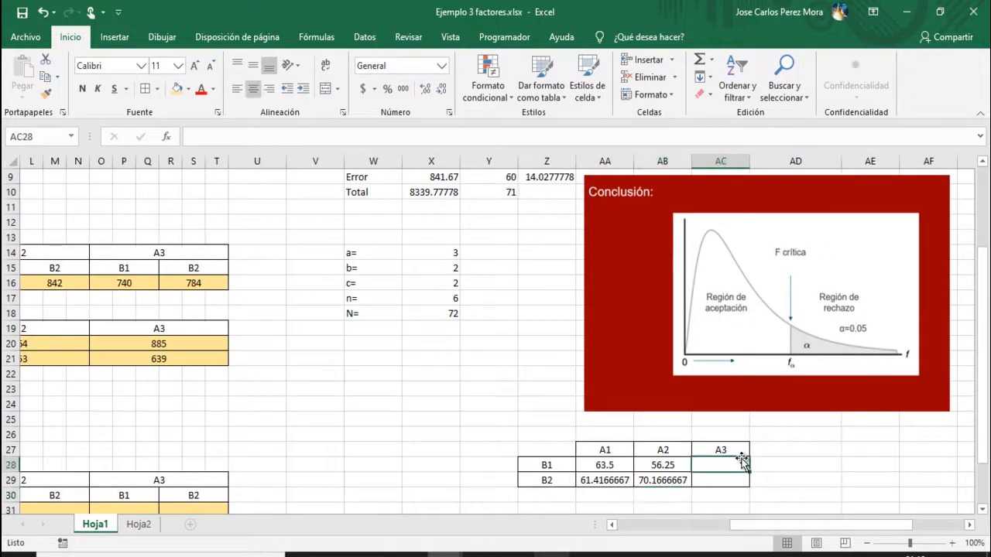
{"action": "left_click", "coordinate": [712, 60]}
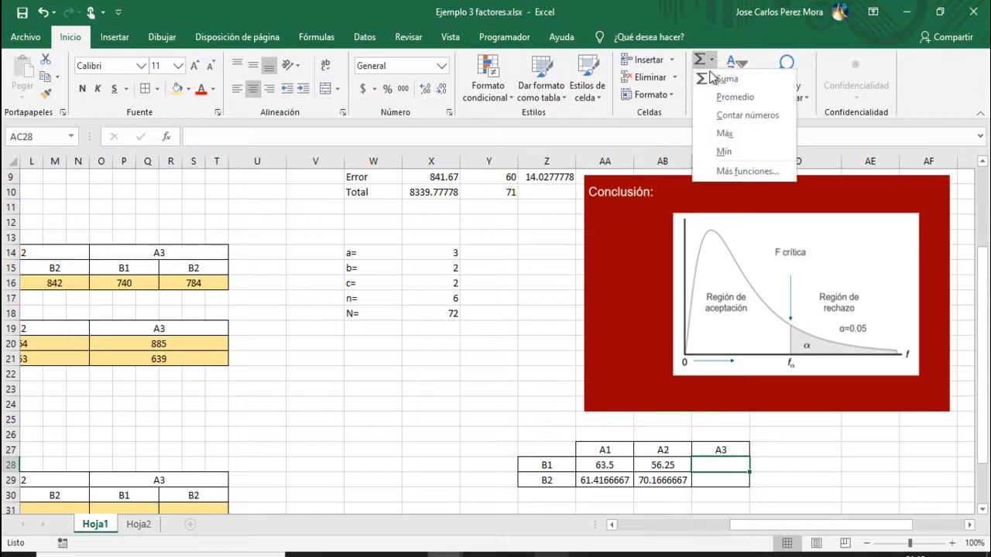
{"action": "left_click", "coordinate": [733, 97]}
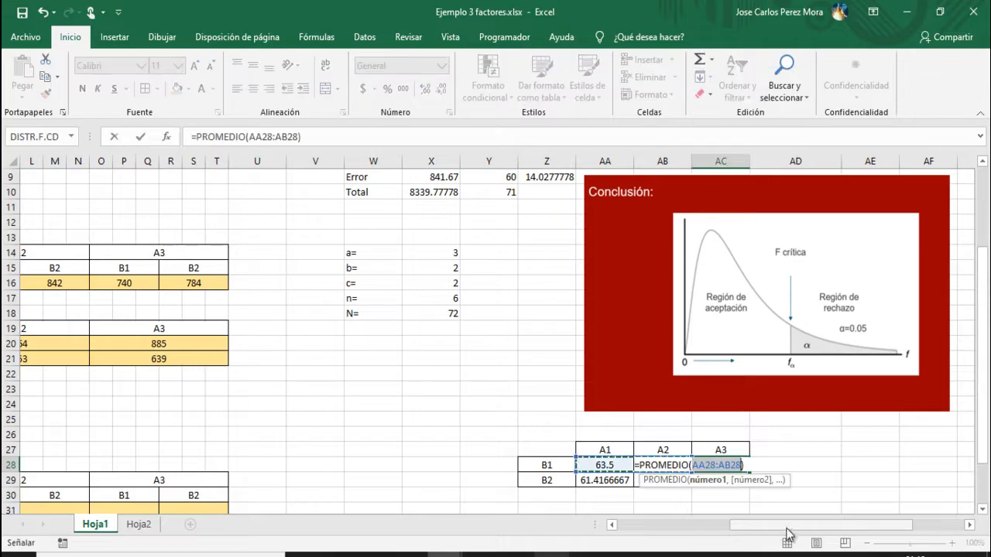
{"action": "left_click_drag", "start_coordinate": [786, 527], "coordinate": [633, 513]}
{"action": "scroll", "coordinate": [499, 426], "scroll_direction": "up", "scroll_amount": 3}
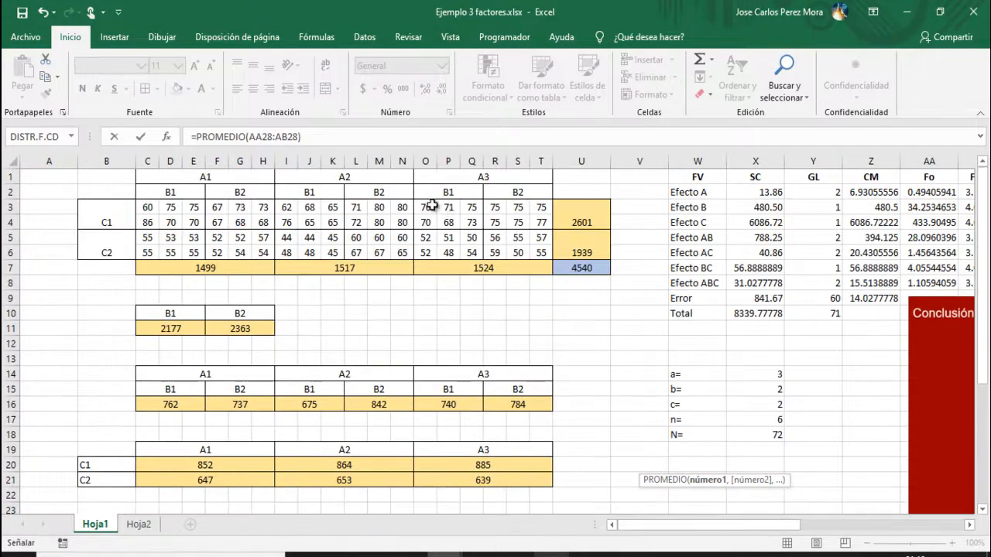
{"action": "left_click_drag", "start_coordinate": [426, 208], "coordinate": [471, 252]}
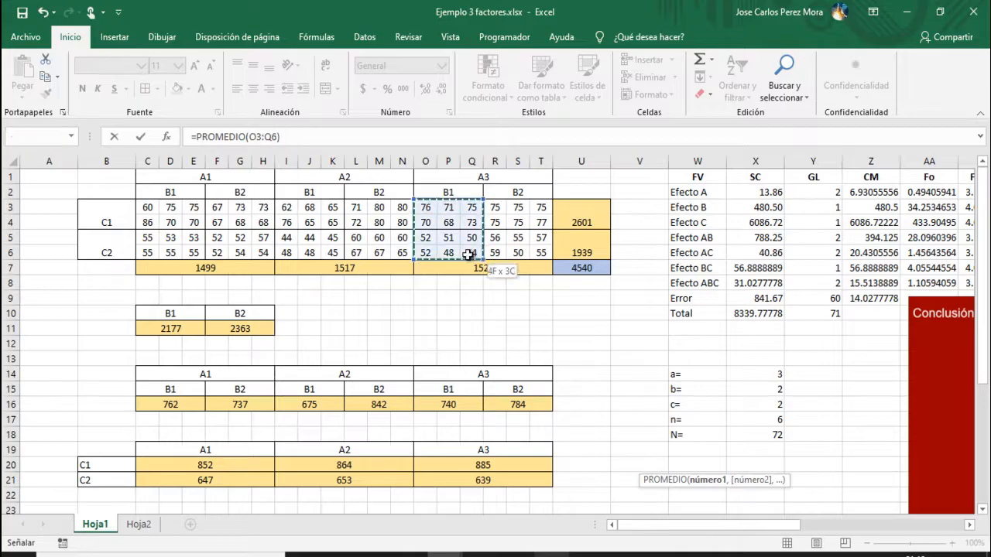
{"action": "key", "text": "Return"}
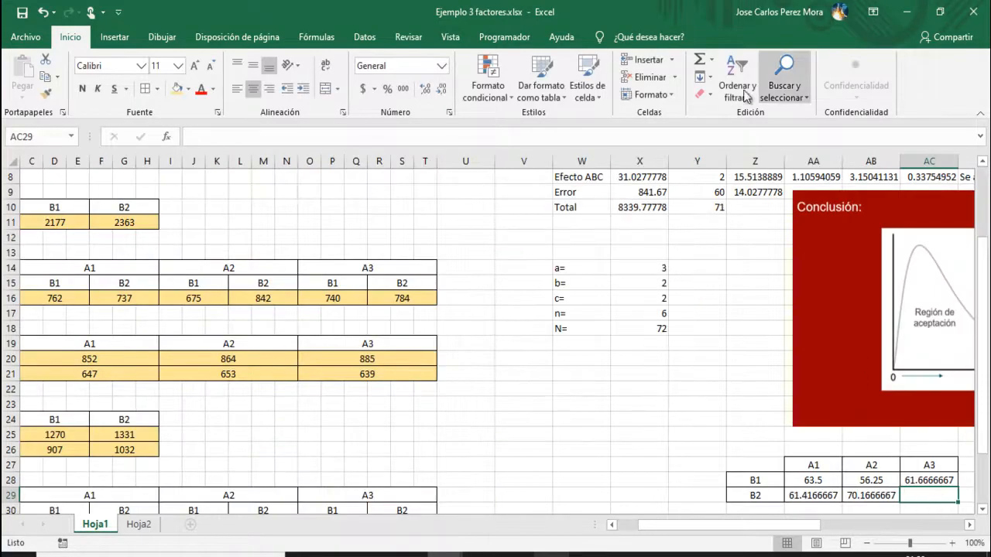
Step: Calculate the A3–B2 mean in AC29 with PROMEDIO over the raw data range R3:T6
{"action": "left_click", "coordinate": [710, 59]}
{"action": "left_click", "coordinate": [729, 99]}
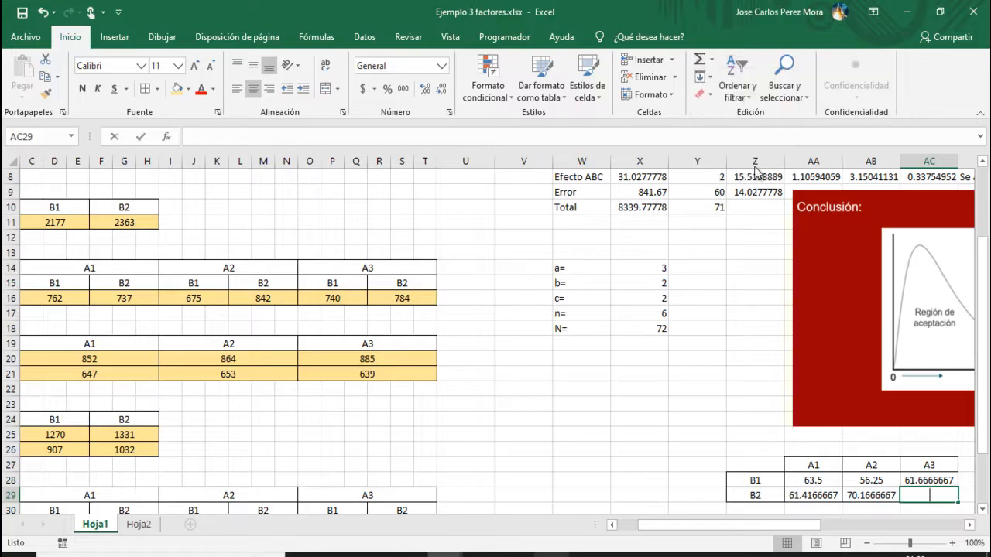
{"action": "left_click_drag", "start_coordinate": [754, 521], "coordinate": [734, 522]}
{"action": "scroll", "coordinate": [286, 199], "scroll_direction": "up", "scroll_amount": 3}
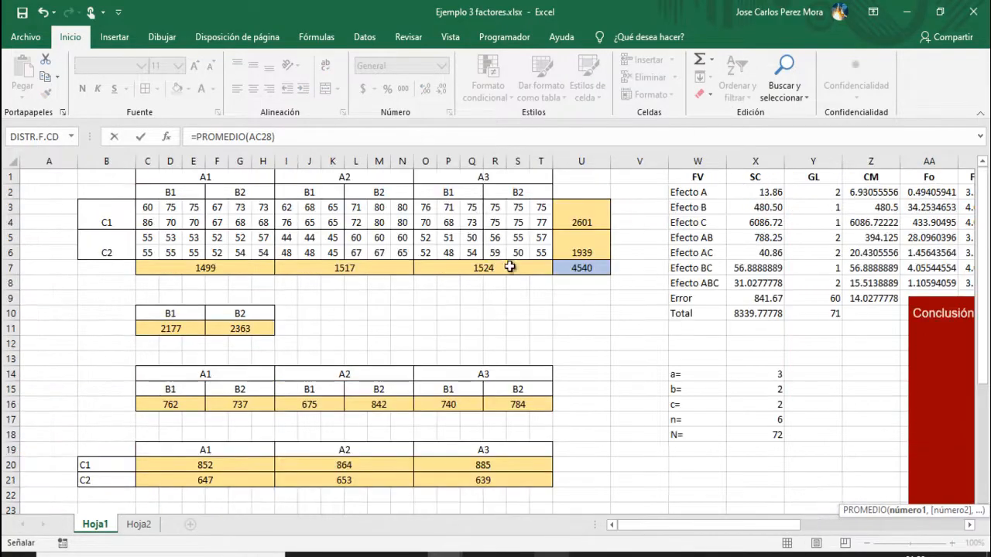
{"action": "left_click_drag", "start_coordinate": [497, 207], "coordinate": [539, 252]}
{"action": "key", "text": "Return"}
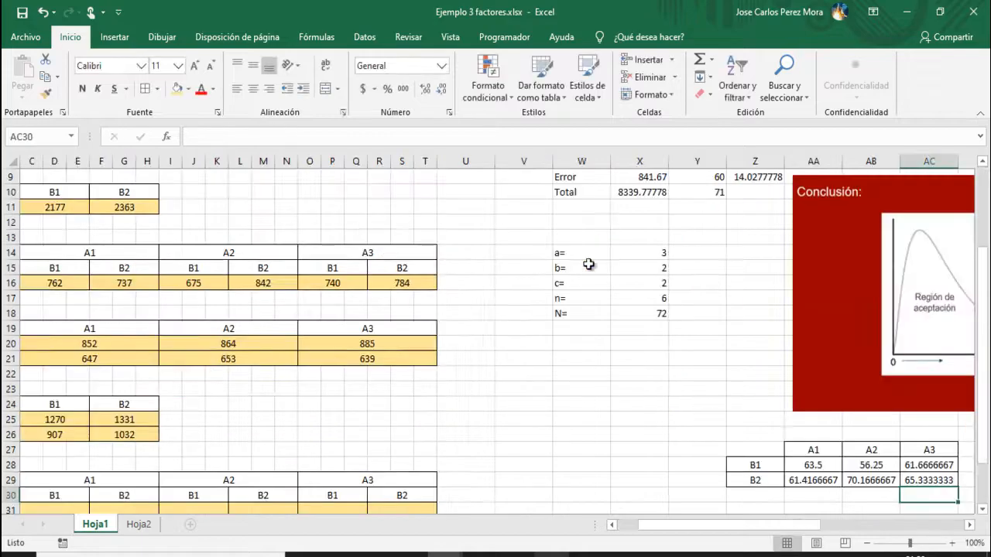
{"action": "scroll", "coordinate": [841, 503], "scroll_direction": "right", "scroll_amount": 4}
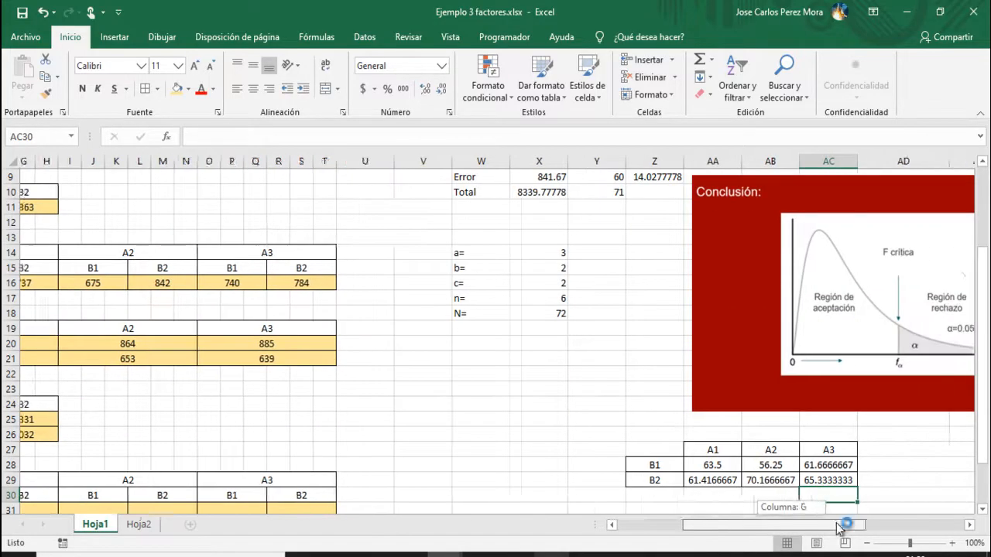
{"action": "scroll", "coordinate": [828, 472], "scroll_direction": "down", "scroll_amount": 2}
{"action": "scroll", "coordinate": [804, 461], "scroll_direction": "down", "scroll_amount": 1}
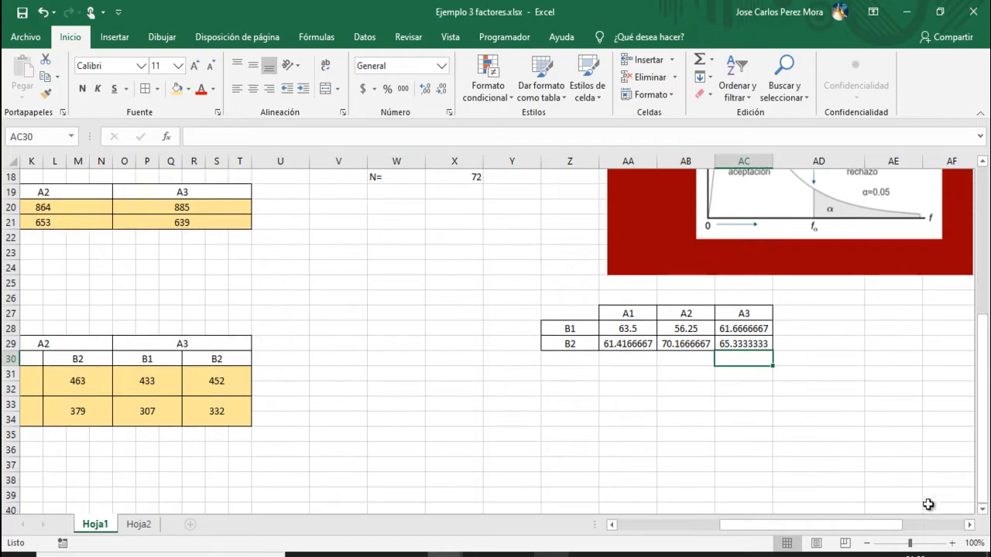
{"action": "scroll", "coordinate": [967, 526], "scroll_direction": "right", "scroll_amount": 7}
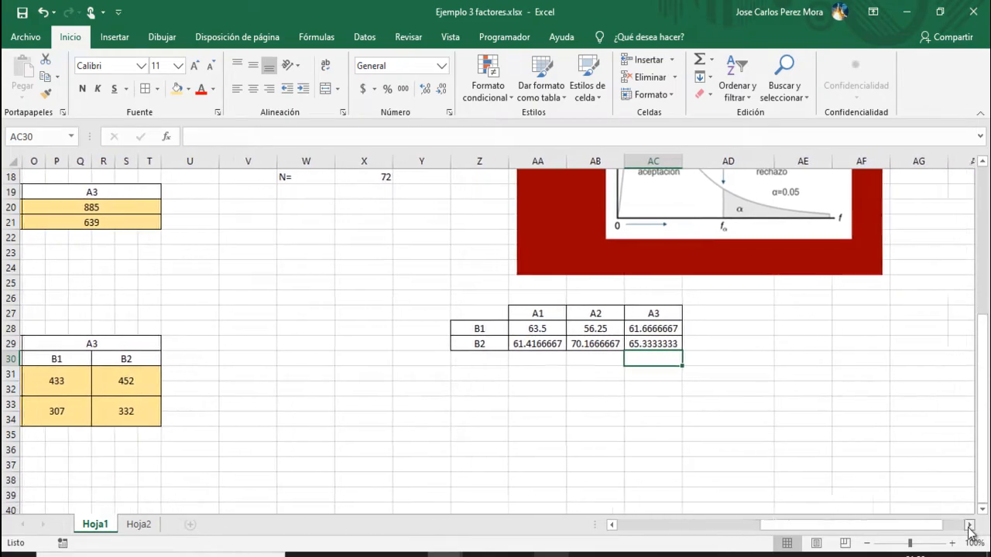
Step: Insert a scatter chart with straight lines and markers from the A×B means table in Z27:AC29
{"action": "scroll", "coordinate": [762, 378], "scroll_direction": "down", "scroll_amount": 3}
{"action": "scroll", "coordinate": [762, 378], "scroll_direction": "up", "scroll_amount": 2}
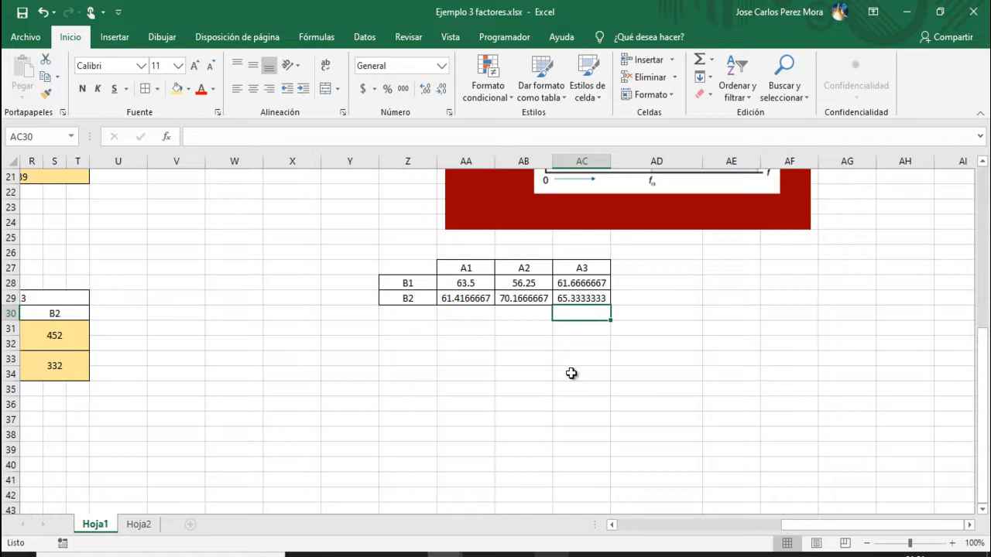
{"action": "left_click_drag", "start_coordinate": [414, 272], "coordinate": [564, 301]}
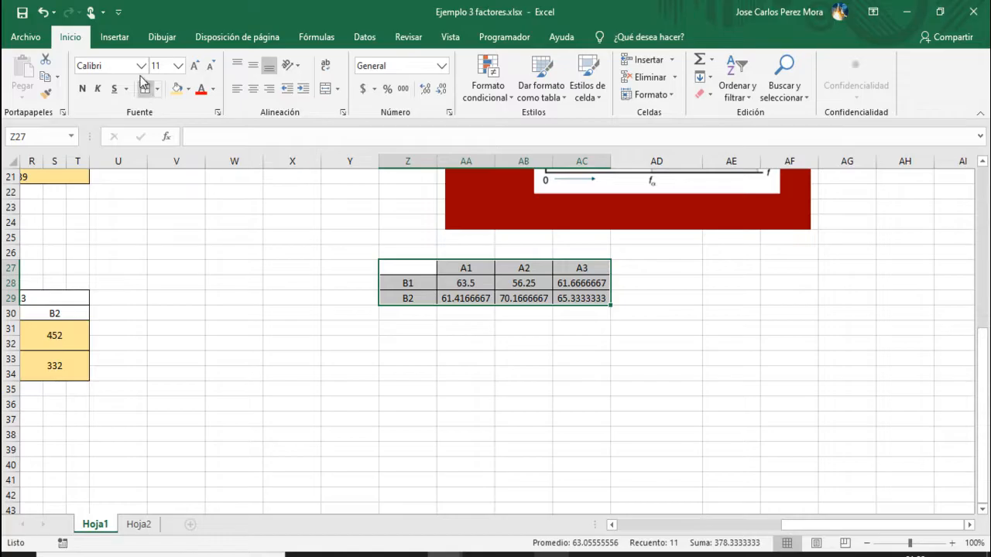
{"action": "left_click", "coordinate": [124, 40]}
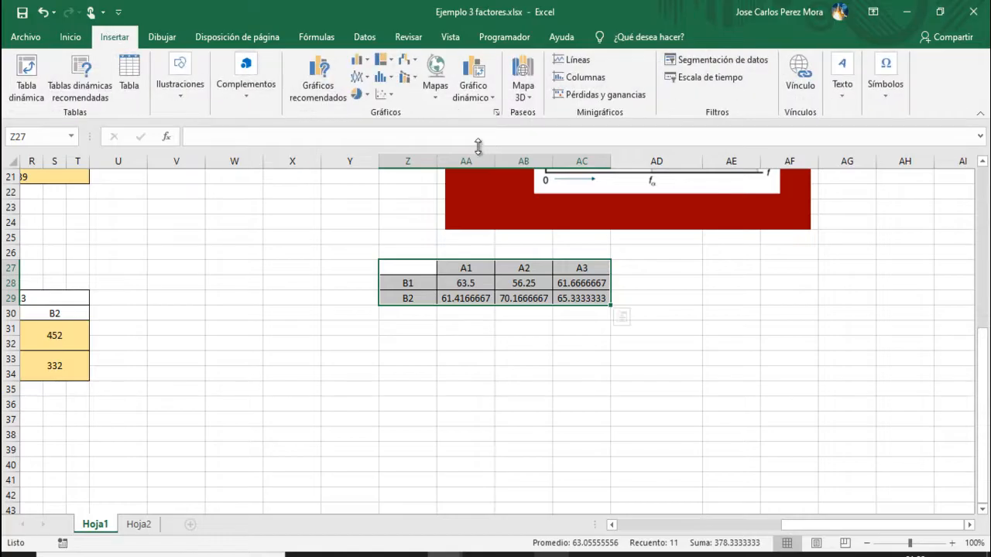
{"action": "left_click", "coordinate": [393, 94]}
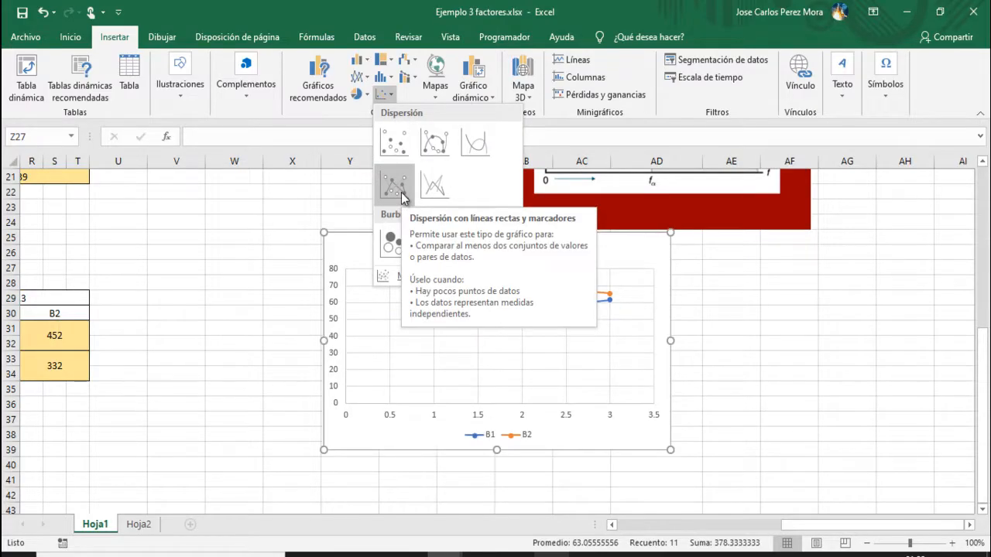
{"action": "left_click", "coordinate": [396, 188]}
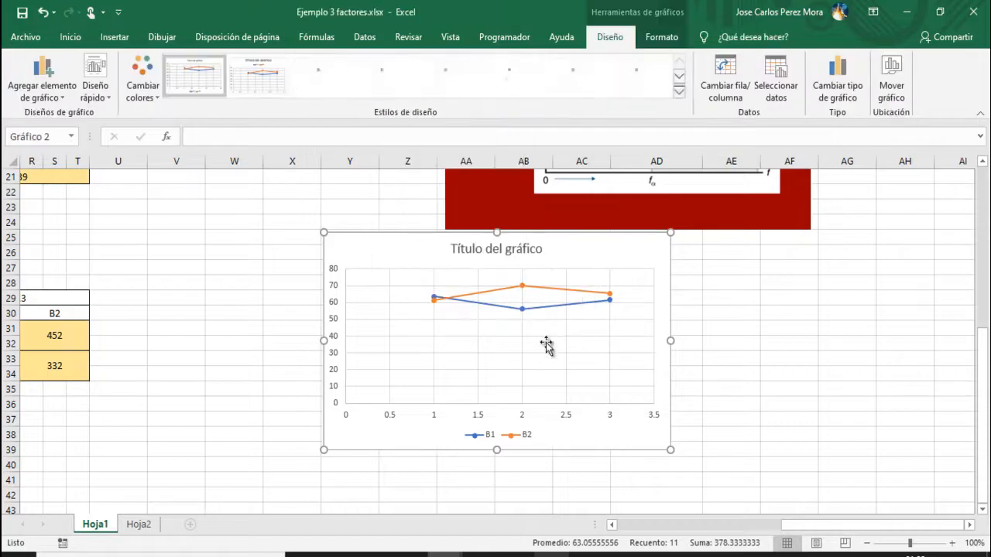
Step: Set the minimum bound of the chart's vertical axis to 50
{"action": "left_click", "coordinate": [348, 355]}
{"action": "right_click", "coordinate": [347, 358]}
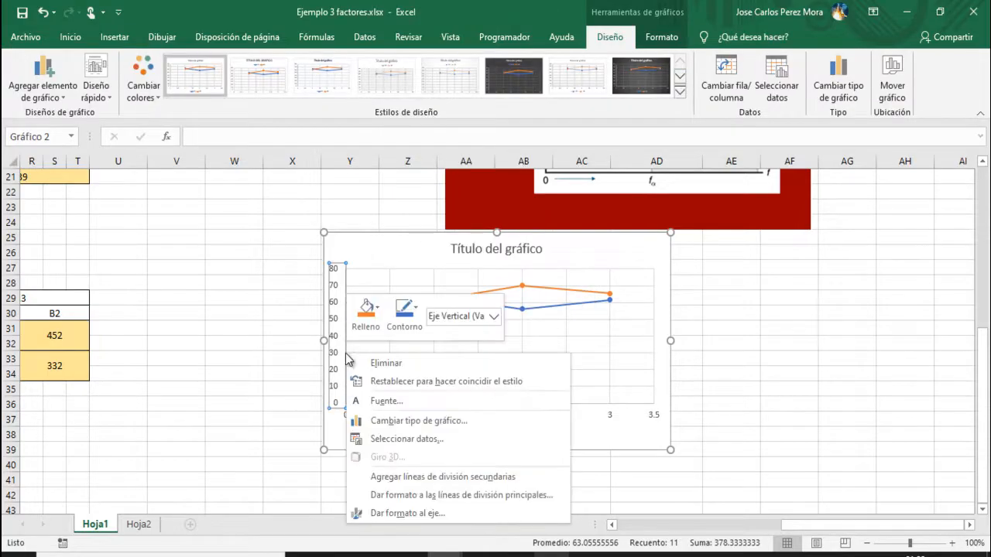
{"action": "left_click", "coordinate": [430, 513]}
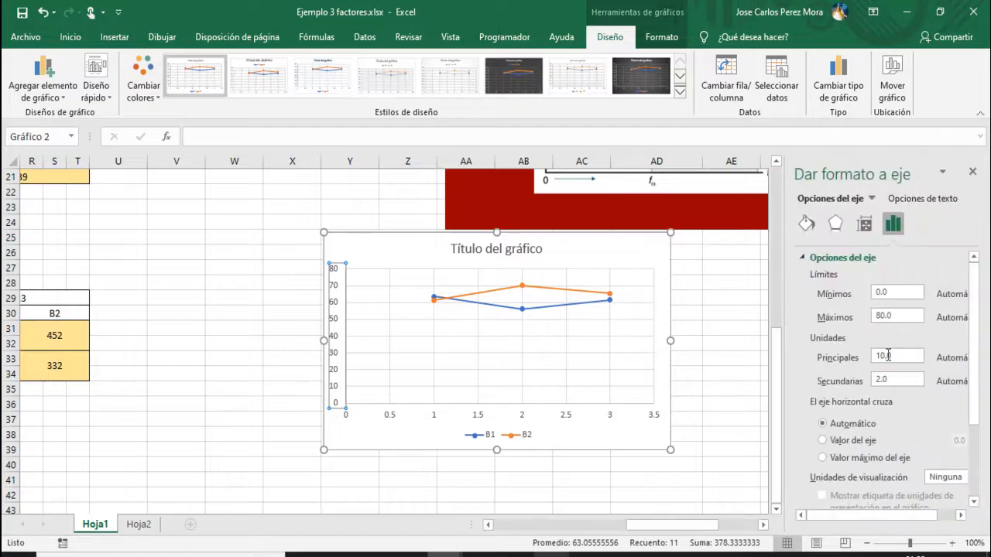
{"action": "left_click", "coordinate": [879, 292]}
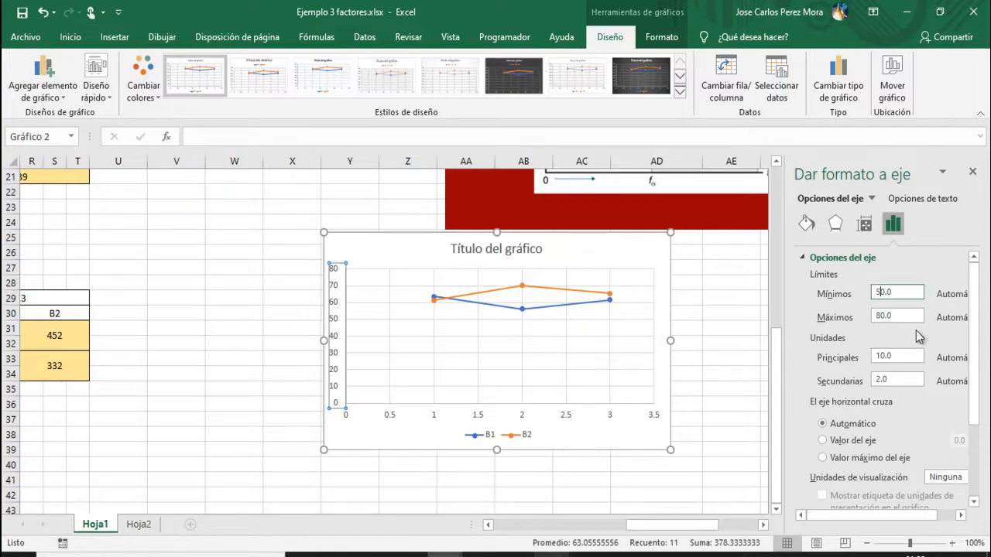
{"action": "type", "text": "5"}
{"action": "key", "text": "Return"}
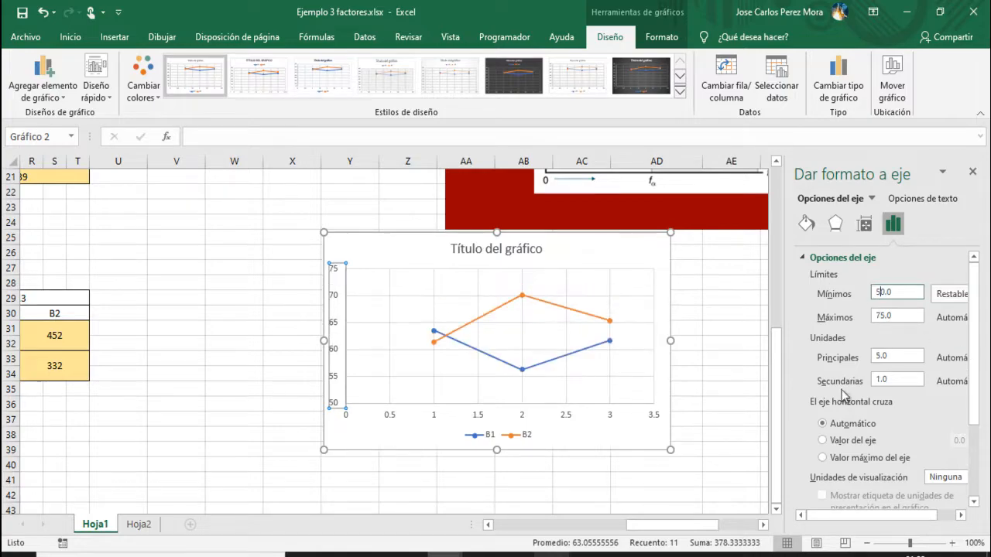
Step: Replace the chart's placeholder title with "Interacción AB"
{"action": "left_click", "coordinate": [539, 248]}
{"action": "left_click_drag", "start_coordinate": [540, 248], "coordinate": [449, 250]}
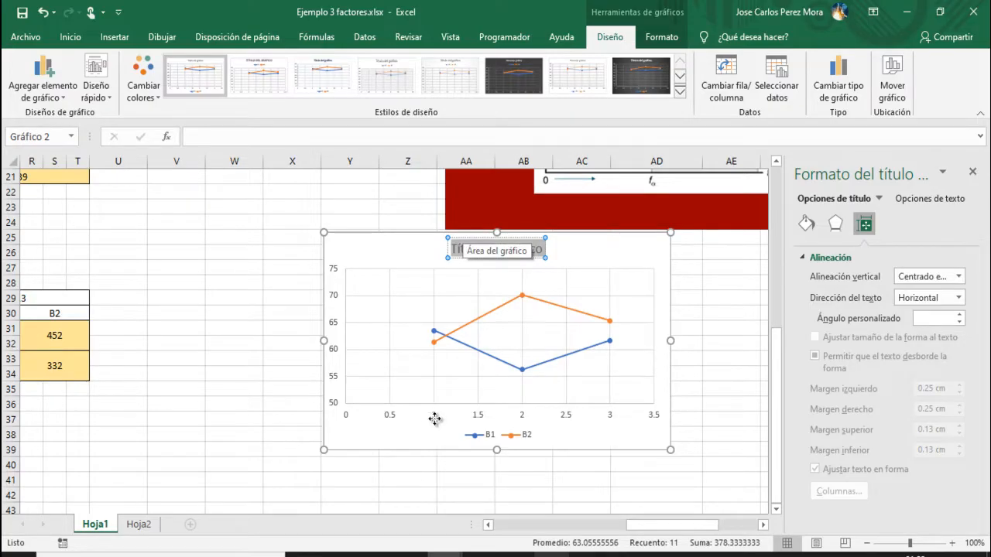
{"action": "key", "text": "BackSpace"}
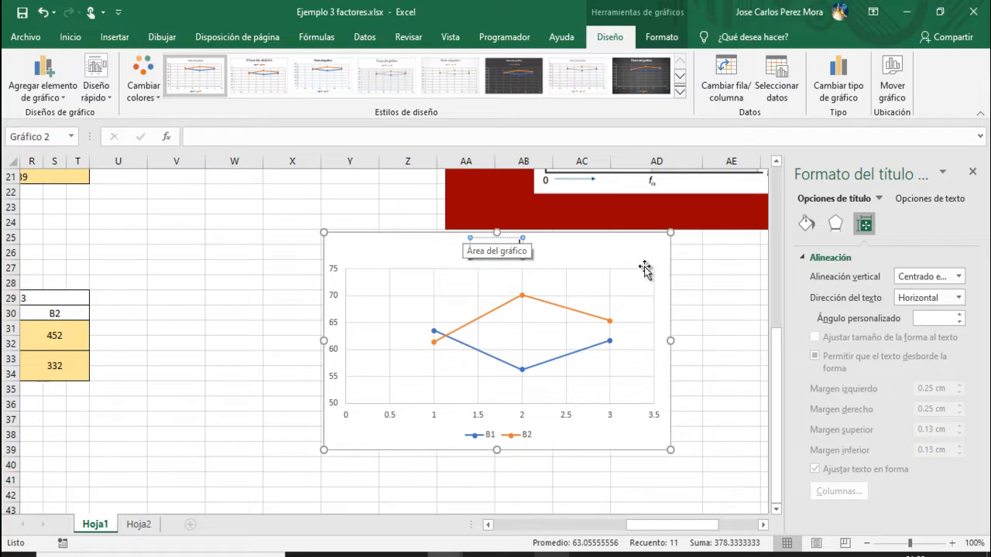
{"action": "type", "text": "AB"}
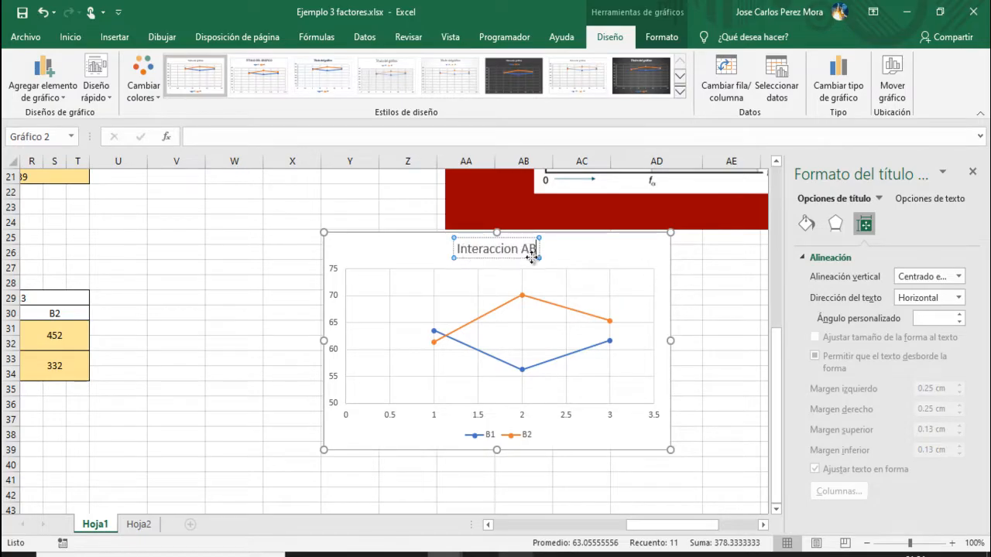
{"action": "left_click", "coordinate": [511, 253]}
{"action": "key", "text": "BackSpace"}
{"action": "type", "text": "ó"}
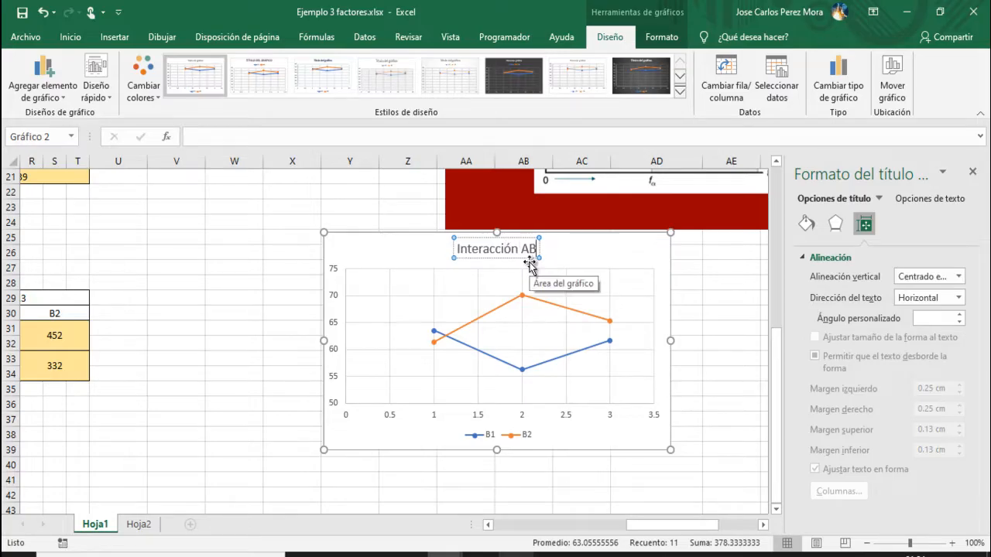
Step: Append the word "Interacción" to the end of the chart title
{"action": "key", "text": "End"}
{"action": "type", "text": "INteraccion"}
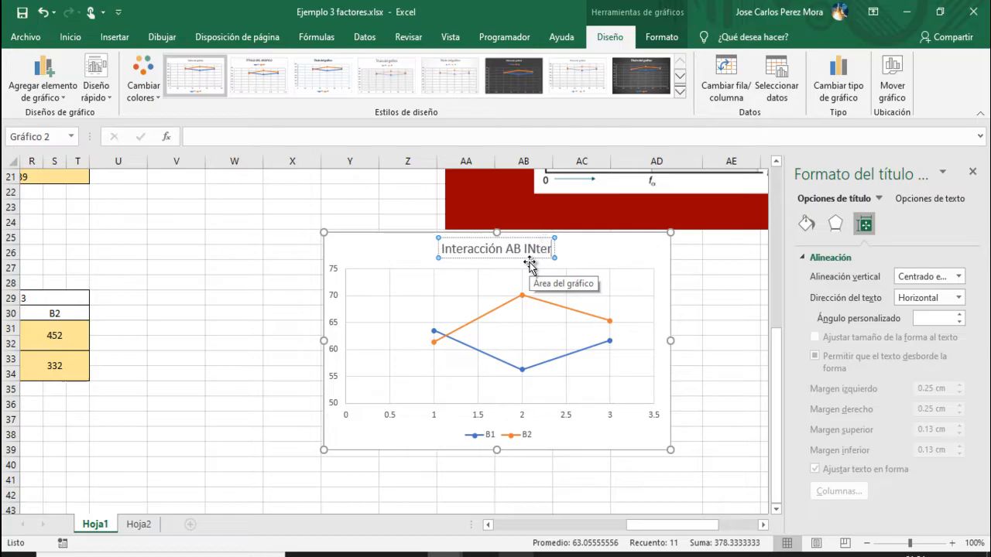
{"action": "key", "text": "BackSpace"}
{"action": "key", "text": "BackSpace"}
{"action": "key", "text": "BackSpace"}
{"action": "key", "text": "BackSpace"}
{"action": "key", "text": "BackSpace"}
{"action": "key", "text": "BackSpace"}
{"action": "key", "text": "BackSpace"}
{"action": "key", "text": "BackSpace"}
{"action": "key", "text": "BackSpace"}
{"action": "key", "text": "BackSpace"}
{"action": "key", "text": "BackSpace"}
{"action": "type", "text": "Interacci"}
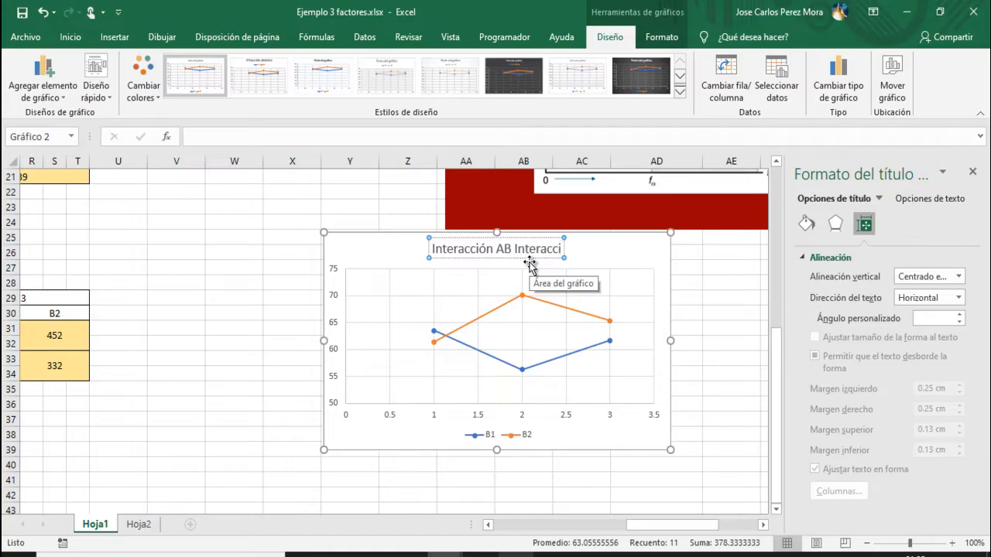
{"action": "type", "text": "ón"}
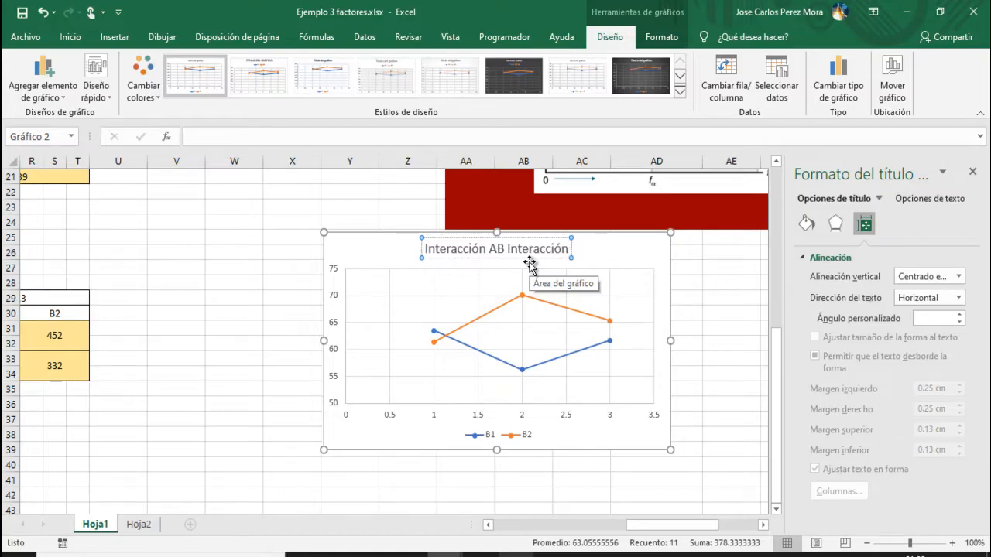
Step: Switch to the Unidad V.pptx presentation in PowerPoint and find the example slide that describes what factors A and B stand for
{"action": "key", "text": "alt+Tab"}
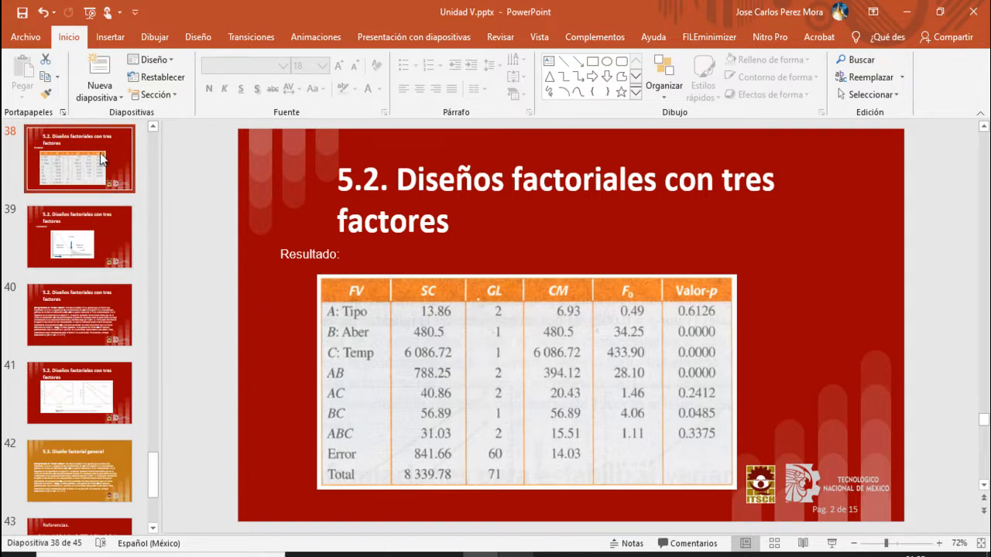
{"action": "key", "text": "Up"}
{"action": "key", "text": "Up"}
{"action": "key", "text": "Up"}
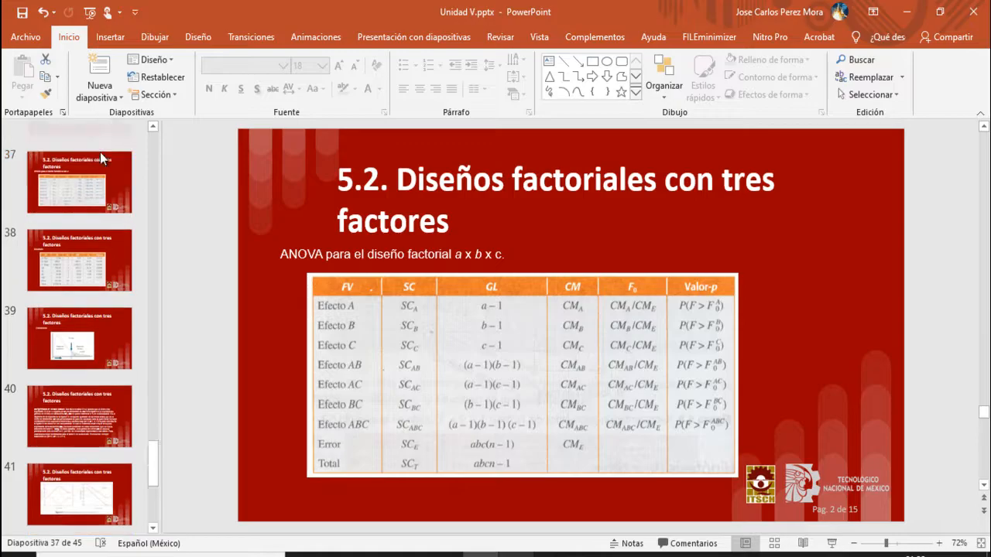
{"action": "key", "text": "Up"}
{"action": "key", "text": "Up"}
{"action": "key", "text": "Down"}
{"action": "key", "text": "Up"}
{"action": "key", "text": "Up"}
{"action": "key", "text": "Up"}
{"action": "key", "text": "Up"}
{"action": "key", "text": "Up"}
{"action": "key", "text": "Up"}
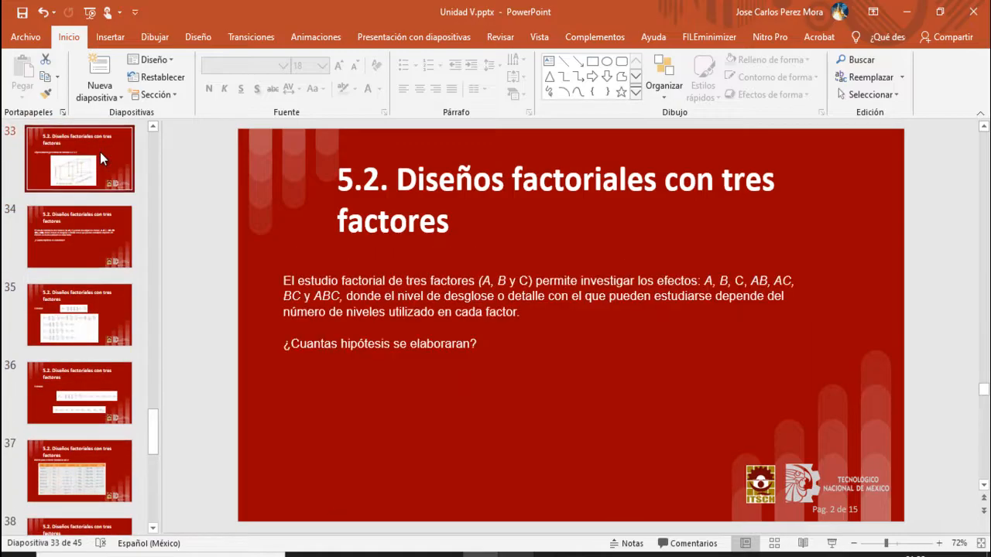
{"action": "key", "text": "Down"}
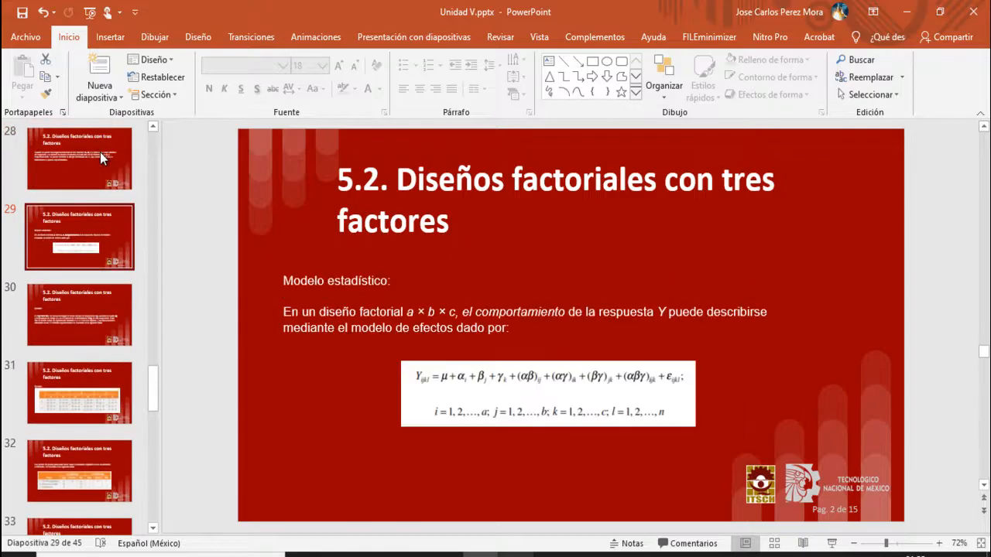
{"action": "key", "text": "Up"}
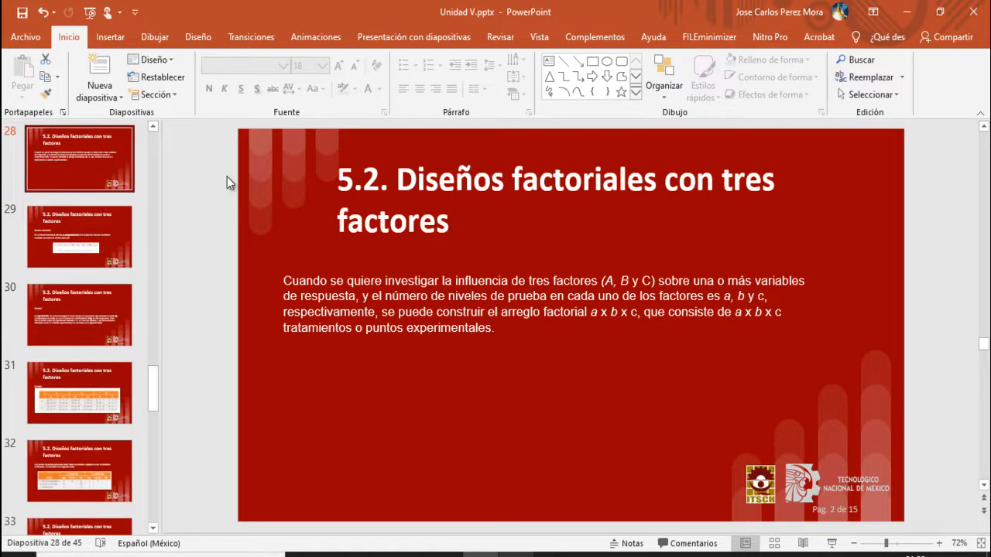
{"action": "key", "text": "Up"}
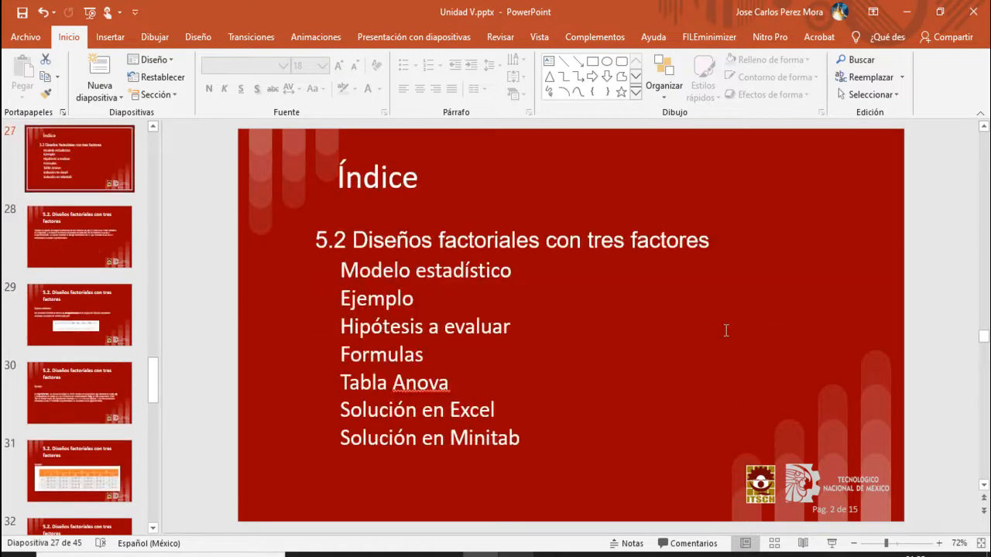
{"action": "key", "text": "ctrl+z"}
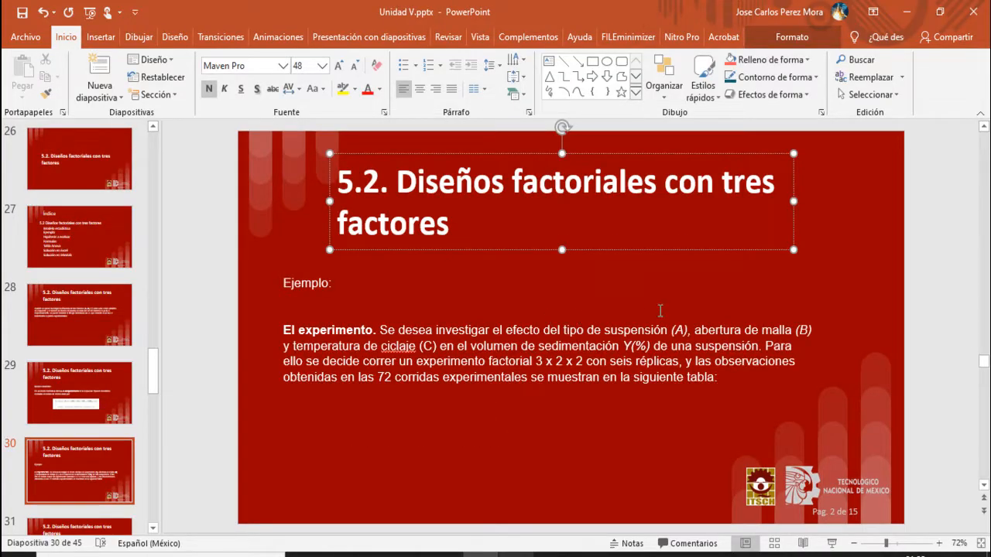
Step: Switch back to the Excel workbook and append "Tipo de suspención" to the chart title
{"action": "key", "text": "alt+Tab"}
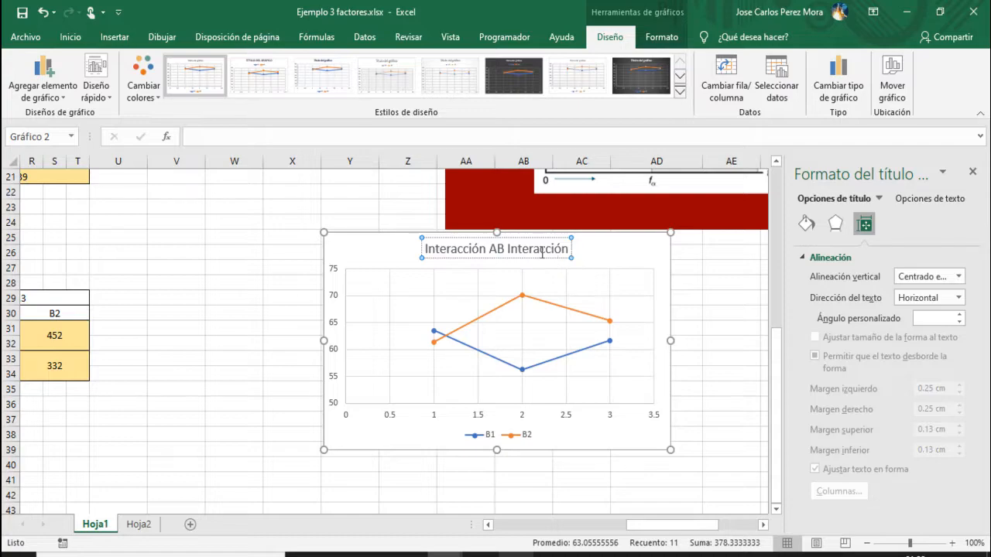
{"action": "type", "text": "Tipo de suspenci"}
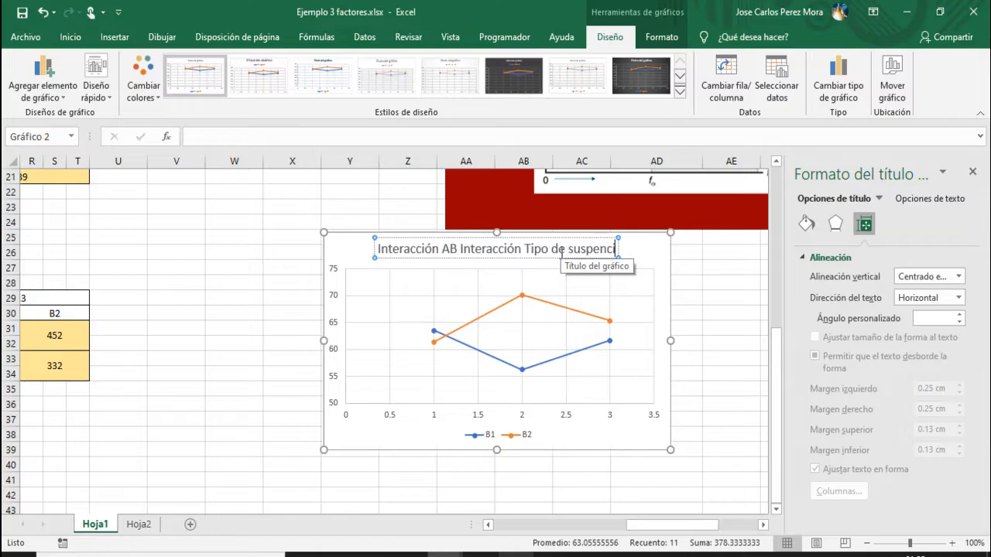
{"action": "type", "text": "óm"}
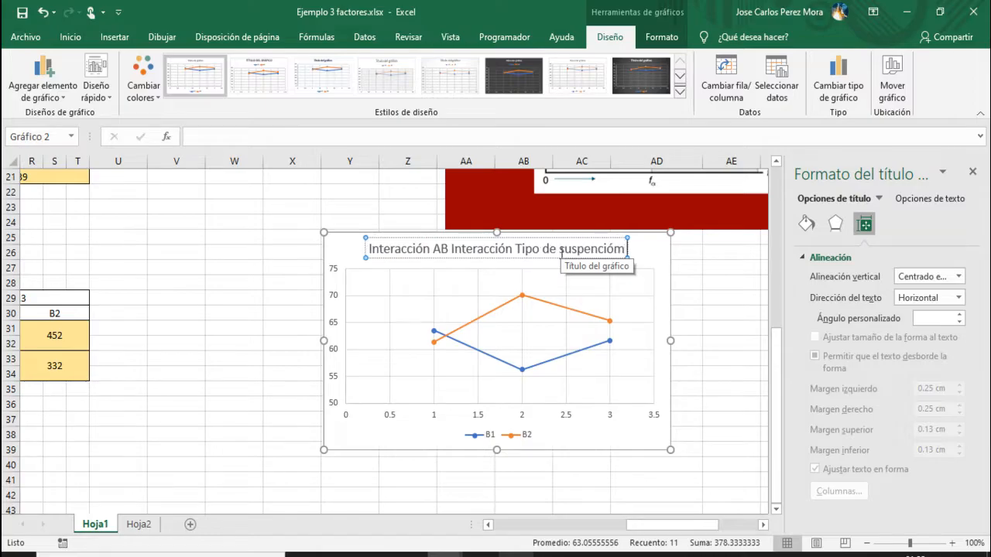
{"action": "key", "text": "BackSpace"}
{"action": "type", "text": "n"}
Step: Check factor B's name on the PowerPoint example slide and append "Abertura de malla" to the chart title in Excel
{"action": "key", "text": "alt+Tab"}
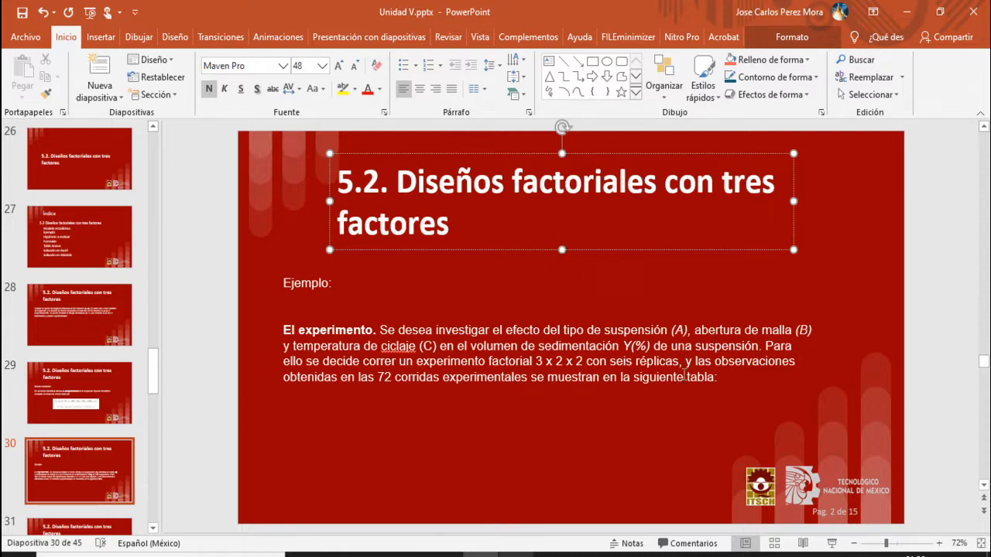
{"action": "key", "text": "alt+Tab"}
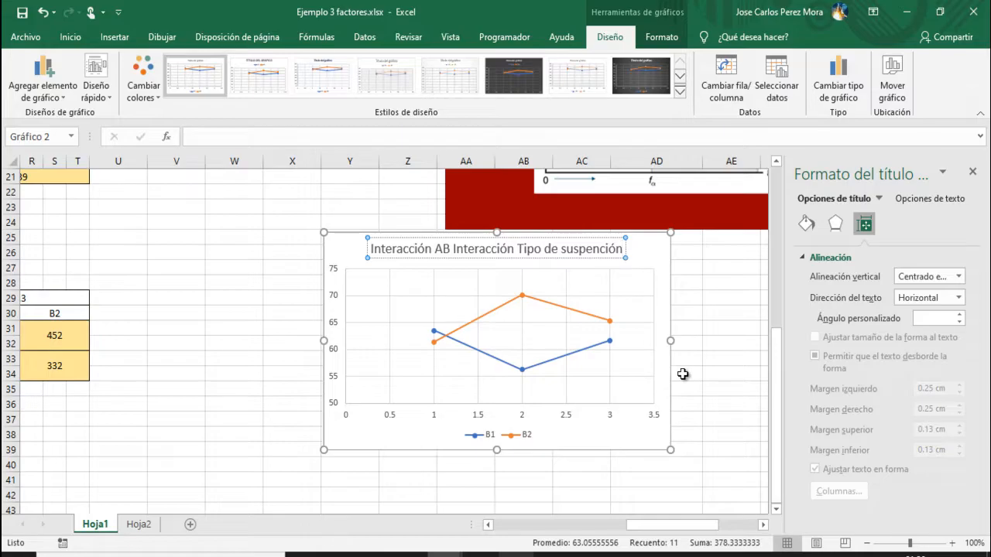
{"action": "type", "text": "A"}
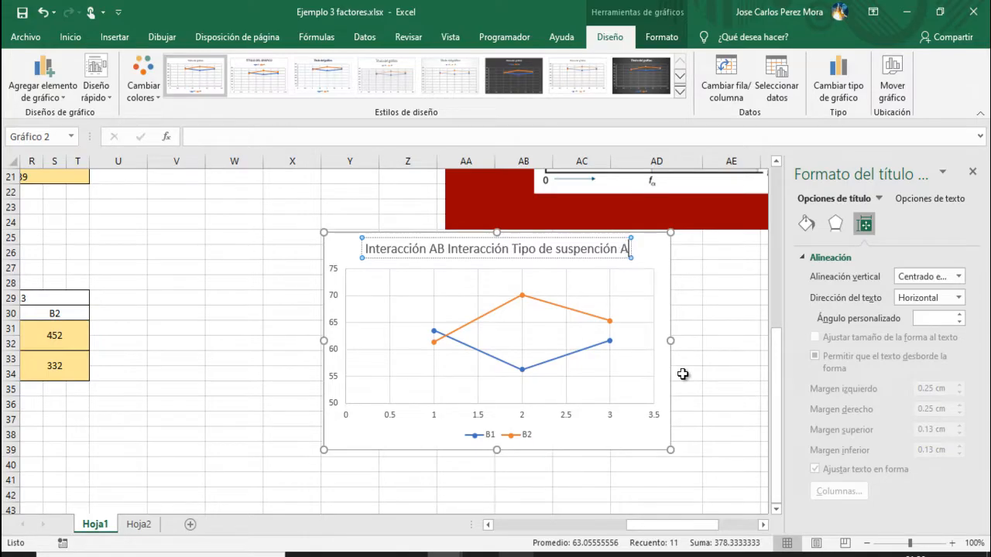
{"action": "type", "text": "bertura de"}
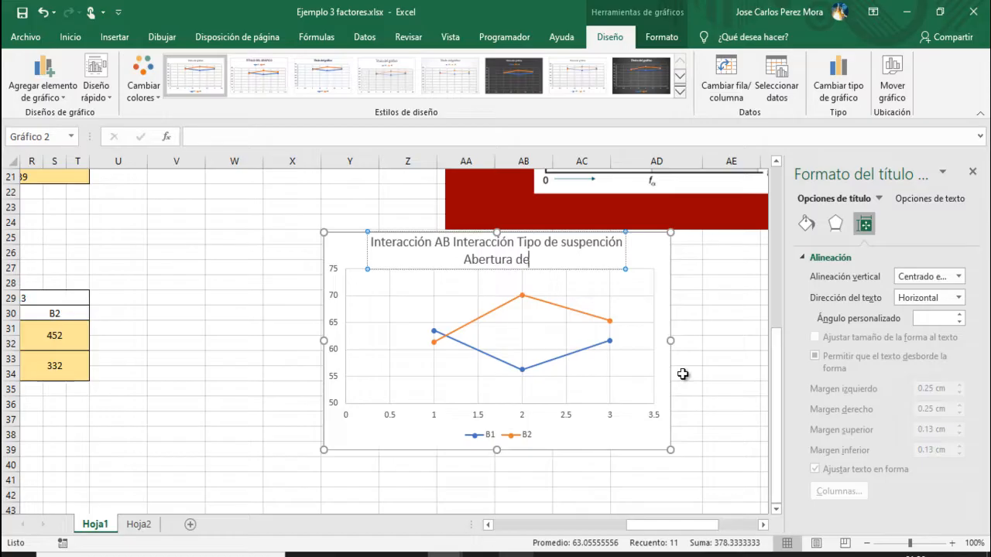
{"action": "type", "text": " ma"}
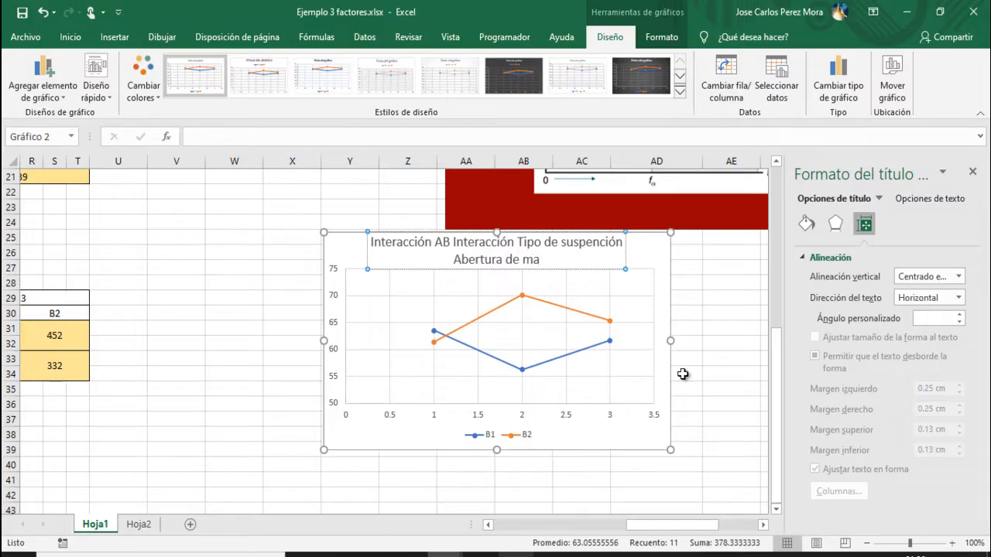
{"action": "key", "text": "alt+Tab"}
{"action": "key", "text": "alt+Tab"}
{"action": "type", "text": "lla"}
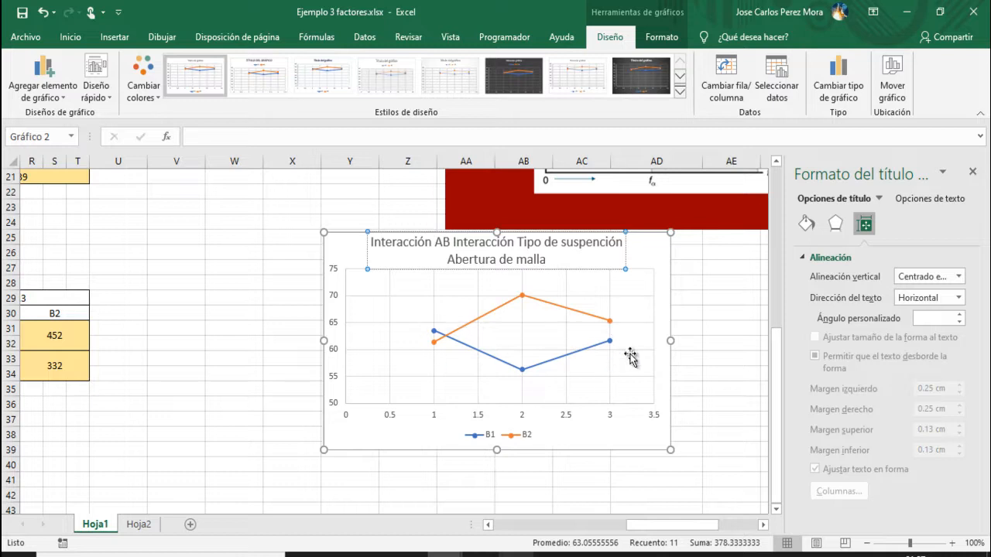
Step: Finish editing the chart title by selecting cell AD30 beside the chart, and close the title formatting options
{"action": "scroll", "coordinate": [715, 361], "scroll_direction": "up", "scroll_amount": 1}
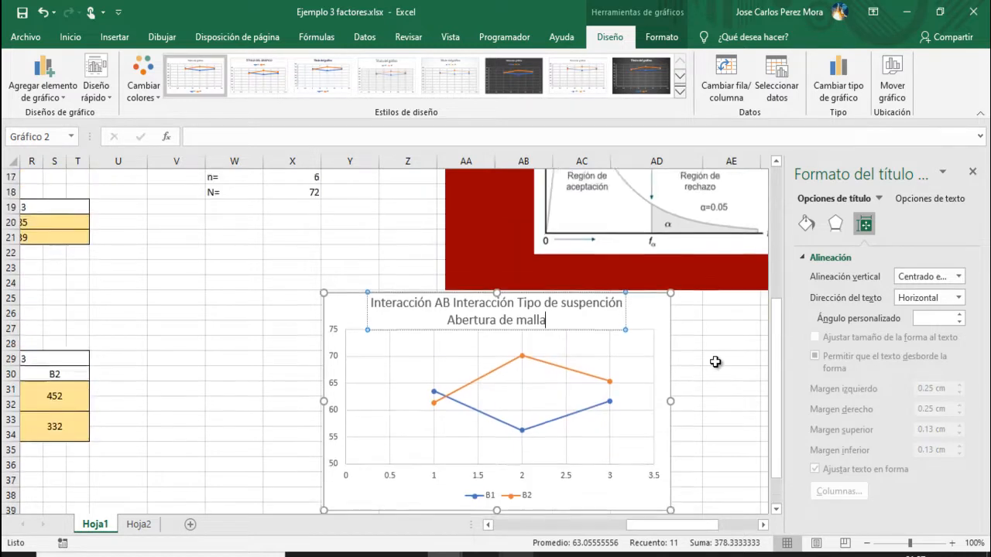
{"action": "left_click", "coordinate": [696, 360]}
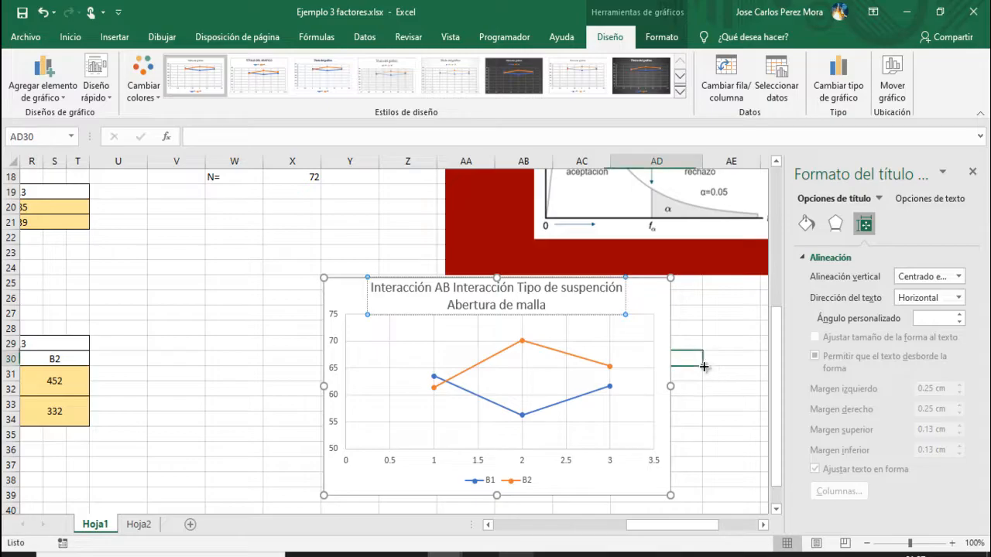
{"action": "left_click", "coordinate": [974, 173]}
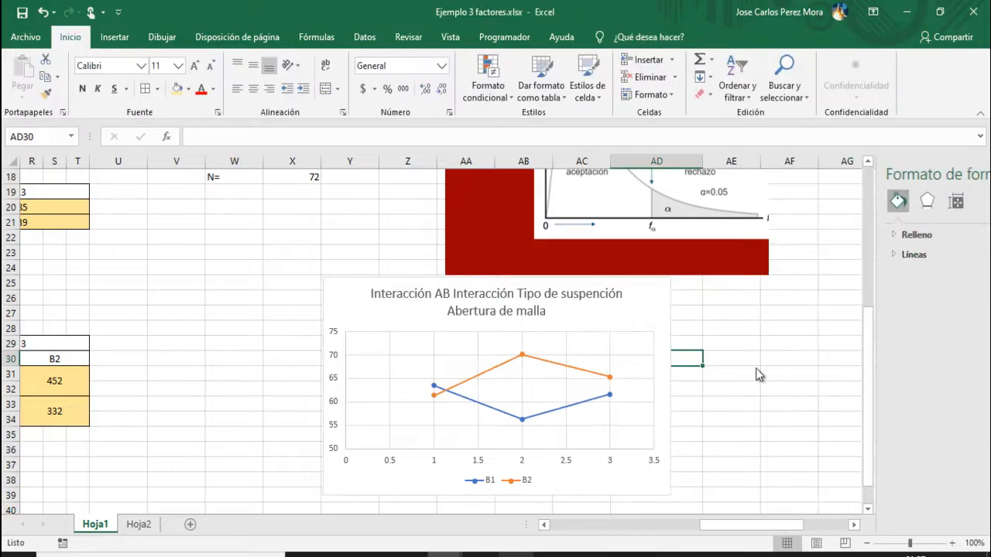
Step: Check the Efecto BC row of the ANOVA table and select the B×C totals table in B24:H26
{"action": "scroll", "coordinate": [724, 391], "scroll_direction": "up", "scroll_amount": 6}
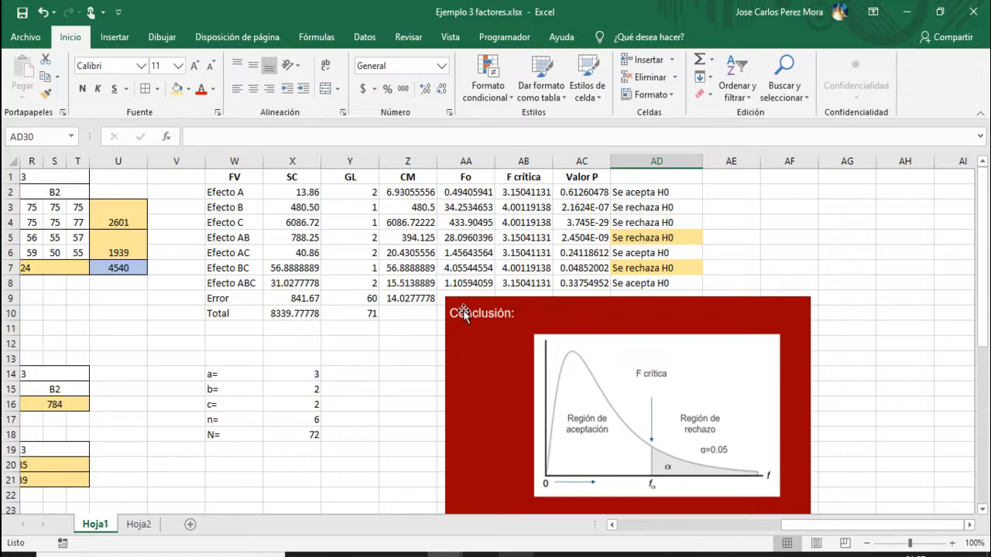
{"action": "left_click", "coordinate": [244, 270]}
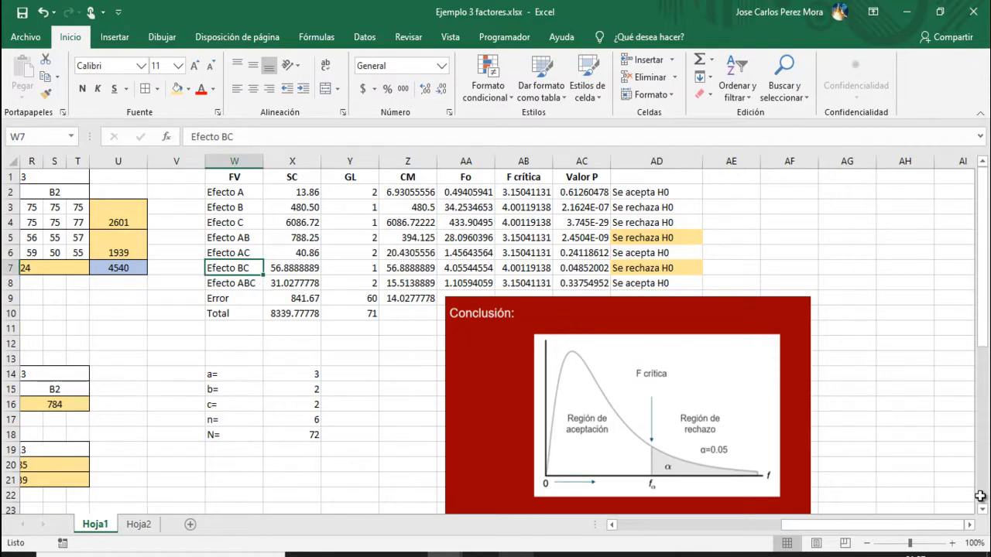
{"action": "left_click", "coordinate": [971, 381]}
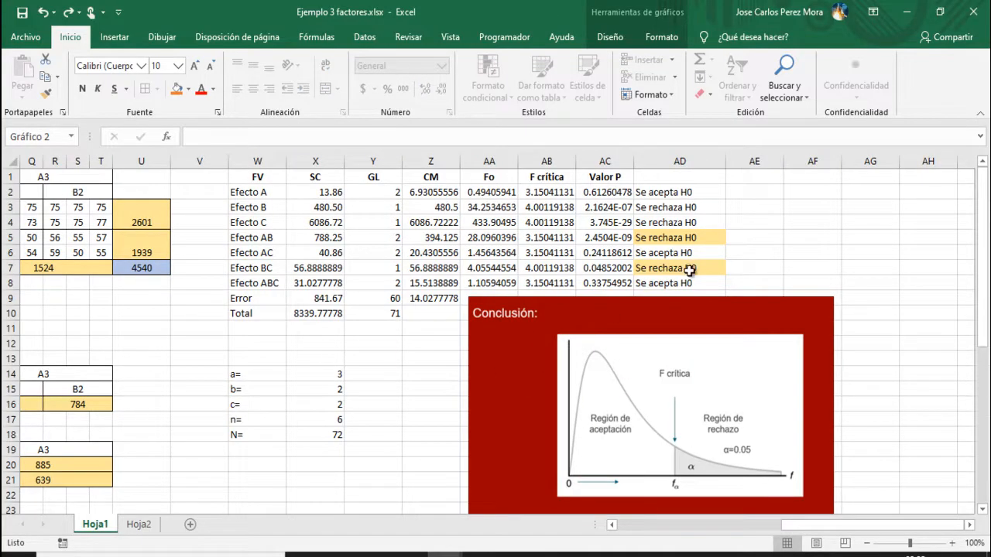
{"action": "scroll", "coordinate": [476, 306], "scroll_direction": "down", "scroll_amount": 6}
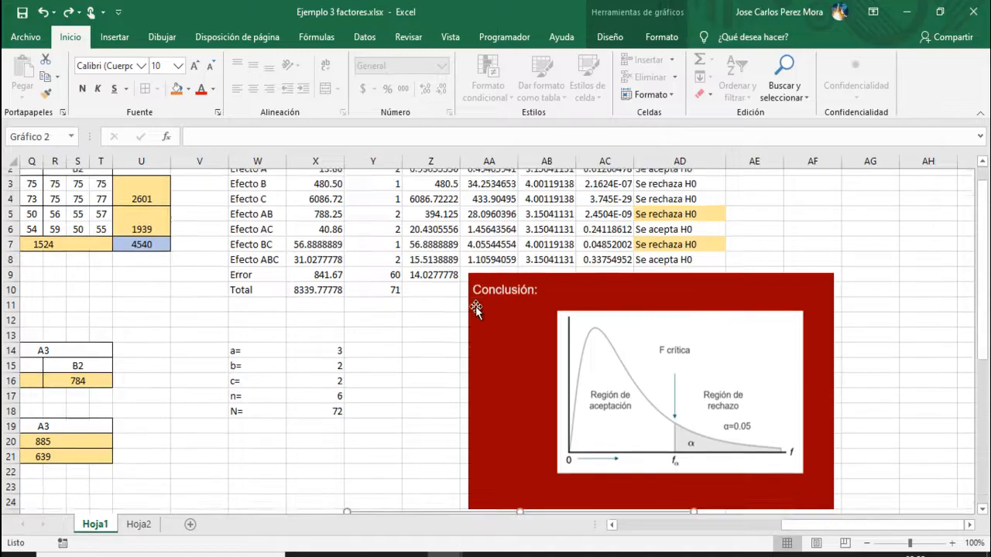
{"action": "left_click_drag", "start_coordinate": [814, 523], "coordinate": [642, 525]}
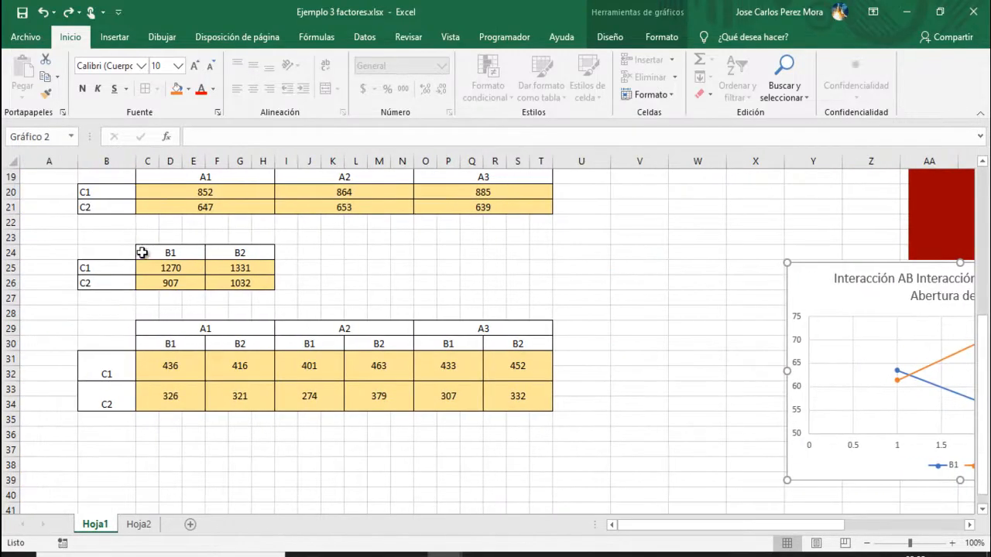
{"action": "left_click_drag", "start_coordinate": [114, 256], "coordinate": [205, 275]}
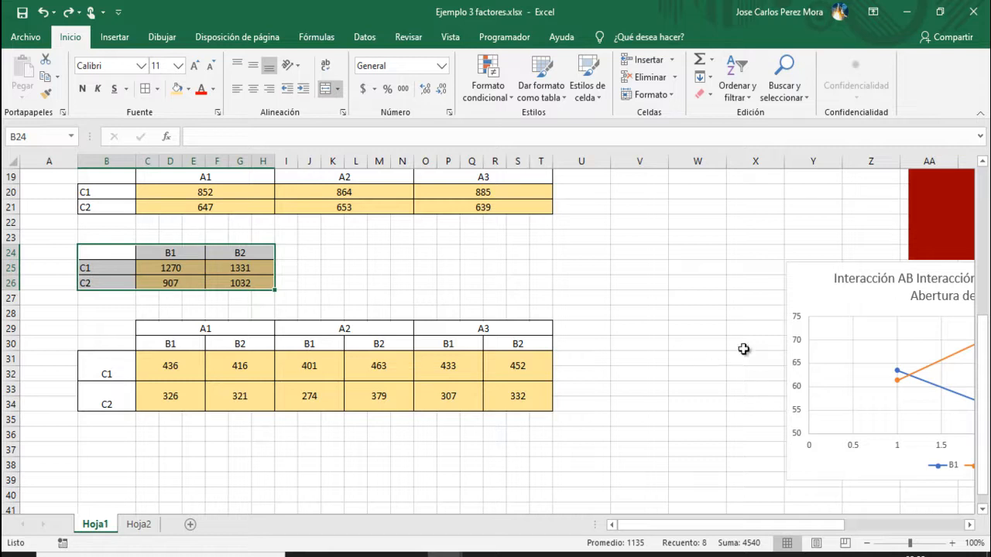
Step: Move the AB interaction chart down to just below the A×B means table so that the table is uncovered
{"action": "left_click_drag", "start_coordinate": [772, 526], "coordinate": [855, 432]}
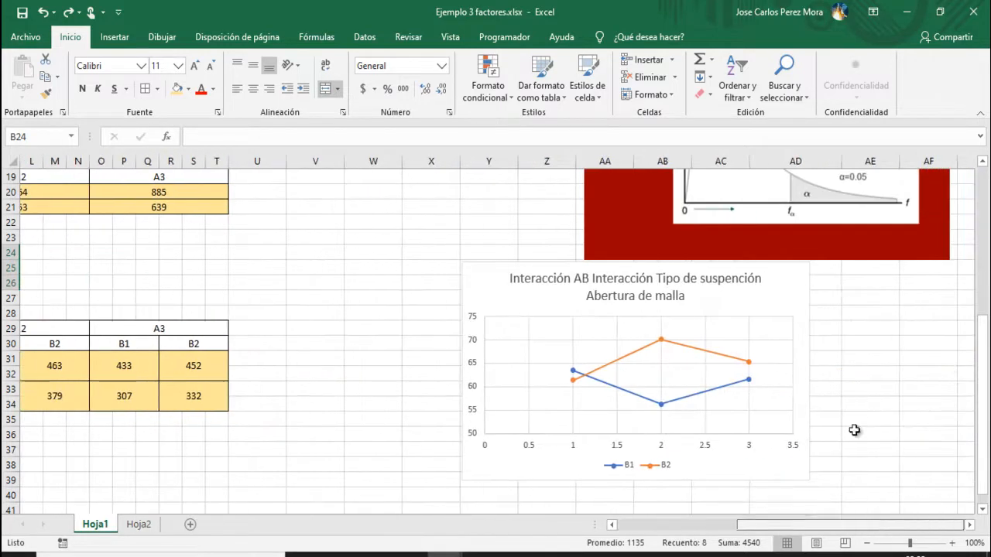
{"action": "left_click_drag", "start_coordinate": [645, 274], "coordinate": [679, 370]}
{"action": "key", "text": "ctrl+z"}
{"action": "left_click_drag", "start_coordinate": [791, 296], "coordinate": [783, 394]}
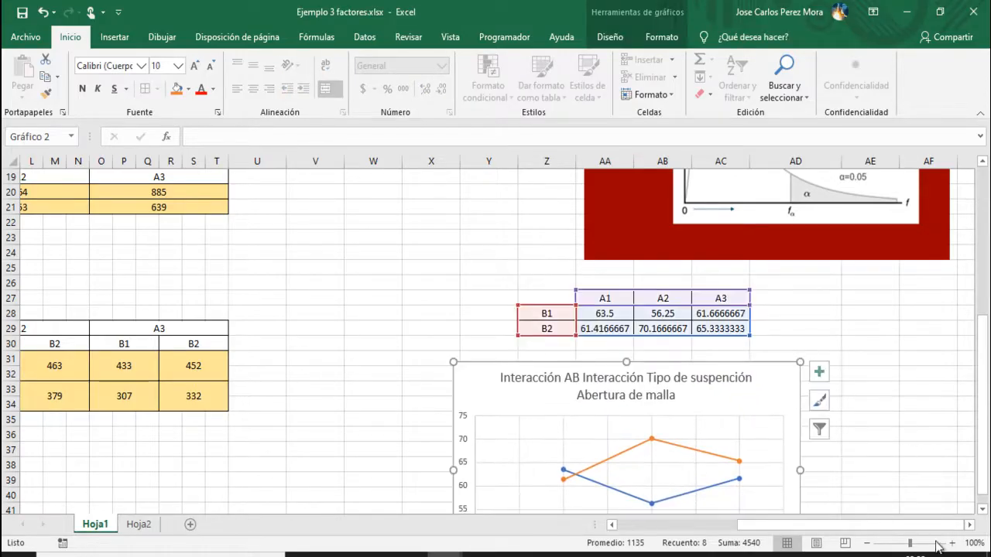
Step: Lay out a B×C means table in AF27:AH29 with headers B1, B2, C1 and C2, and start a PROMEDIO formula in AG28
{"action": "left_click", "coordinate": [969, 525]}
{"action": "mouse_move", "coordinate": [902, 526]}
{"action": "left_mouse_down"}
{"action": "mouse_move", "coordinate": [875, 527]}
{"action": "mouse_move", "coordinate": [898, 526]}
{"action": "mouse_move", "coordinate": [912, 507]}
{"action": "mouse_move", "coordinate": [880, 339]}
{"action": "left_mouse_up"}
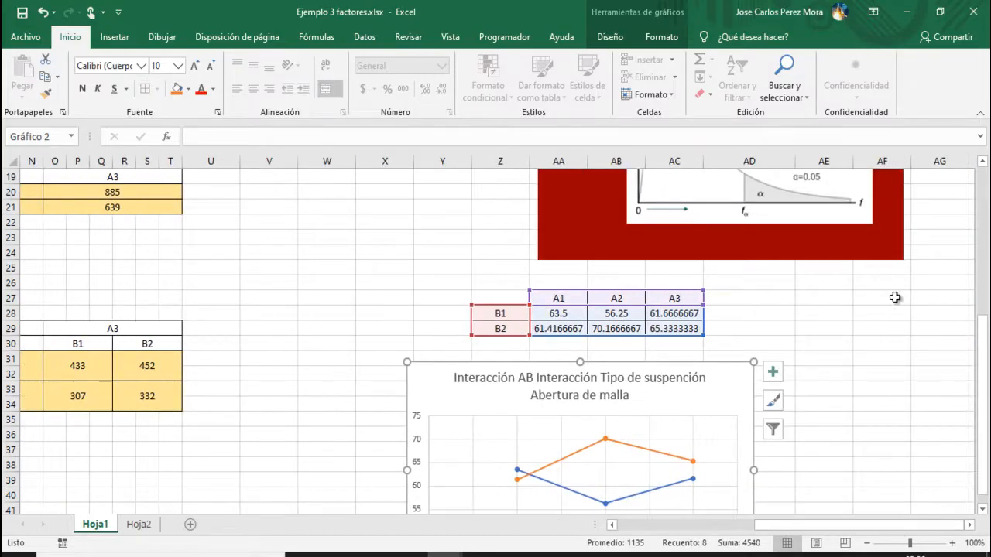
{"action": "left_click", "coordinate": [919, 300]}
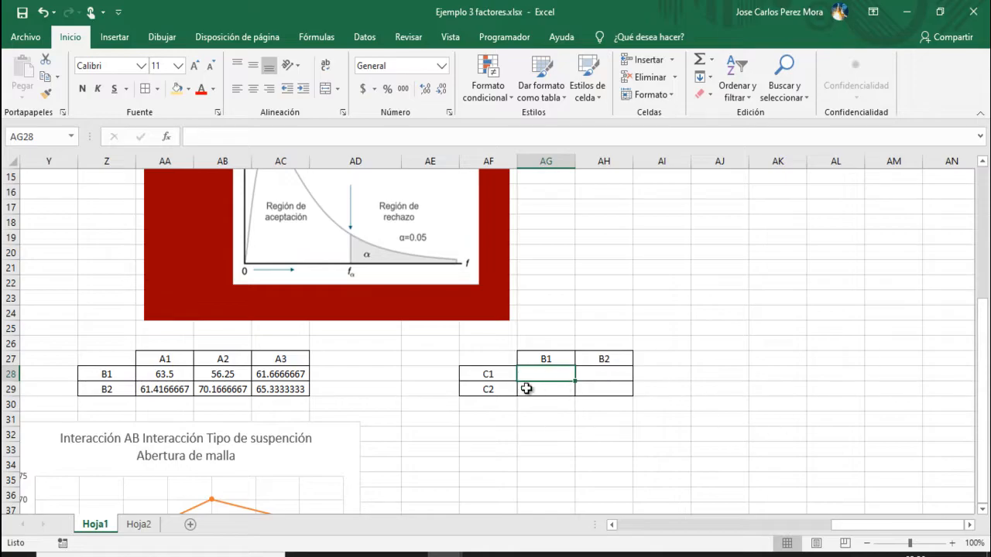
{"action": "left_click", "coordinate": [708, 59]}
{"action": "left_click", "coordinate": [728, 98]}
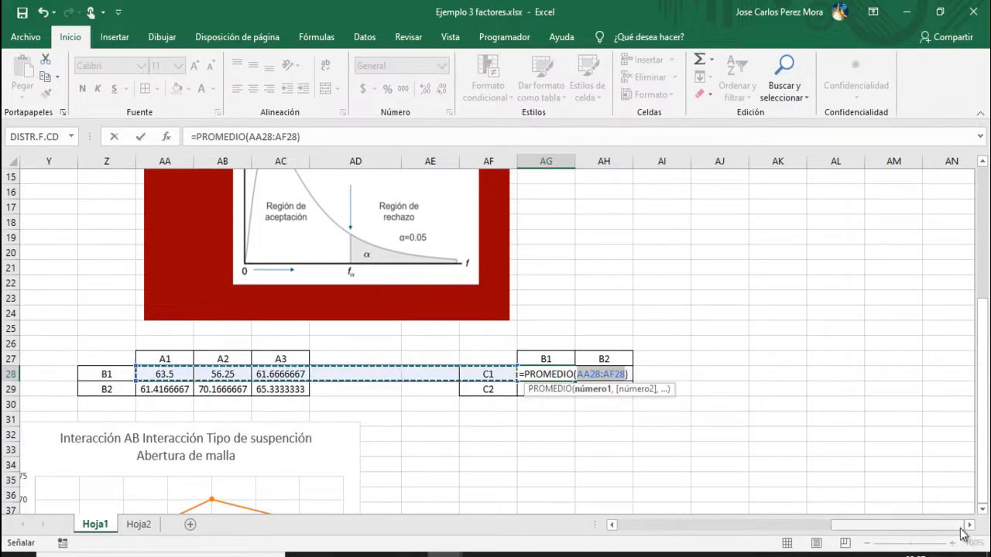
Step: Complete the B1–C1 mean in AG28 as the average of C3:E4, I3:K4 and O3:Q4
{"action": "left_click_drag", "start_coordinate": [947, 526], "coordinate": [681, 525]}
{"action": "scroll", "coordinate": [442, 377], "scroll_direction": "up", "scroll_amount": 5}
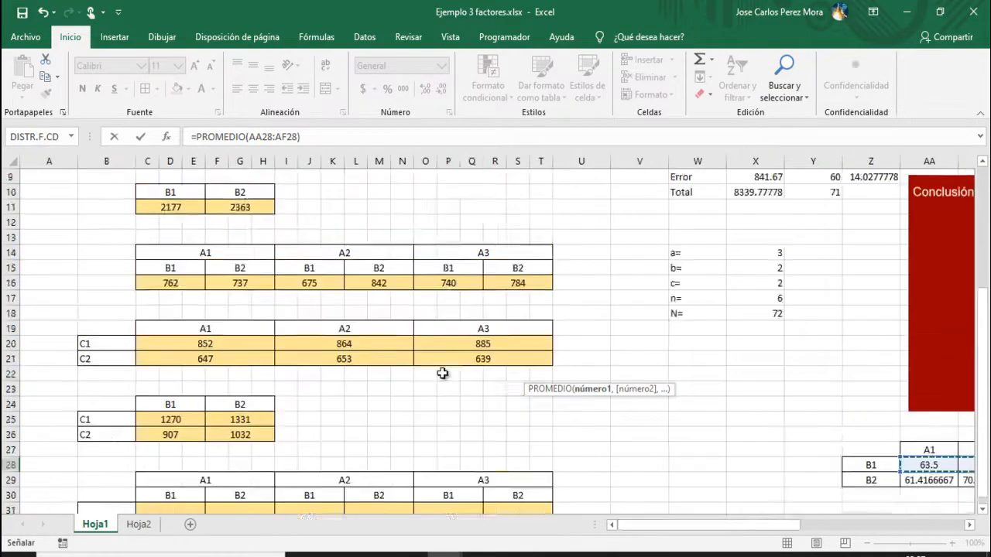
{"action": "left_click_drag", "start_coordinate": [147, 206], "coordinate": [195, 223]}
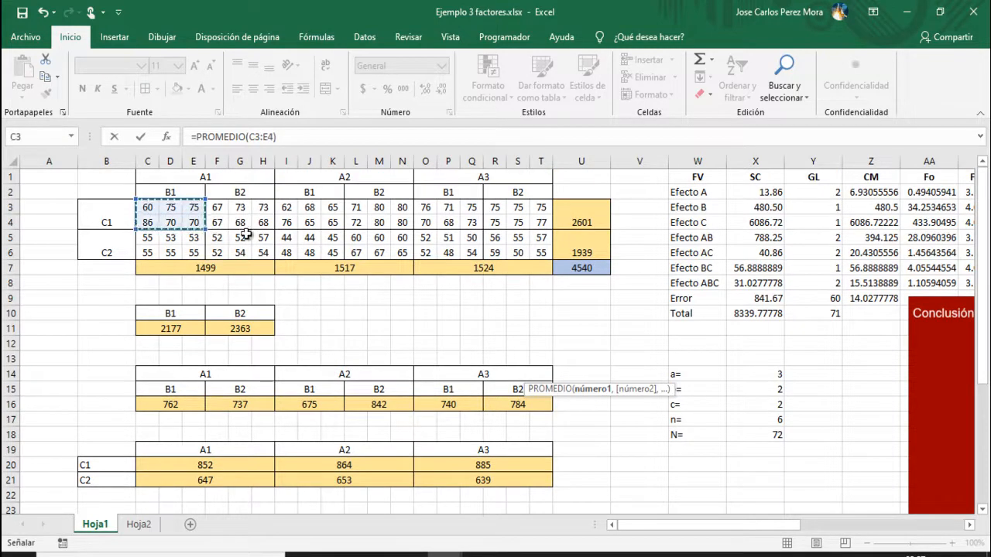
{"action": "type", "text": ","}
{"action": "left_click_drag", "start_coordinate": [286, 206], "coordinate": [330, 226]}
{"action": "type", "text": ","}
{"action": "left_click_drag", "start_coordinate": [425, 208], "coordinate": [470, 225]}
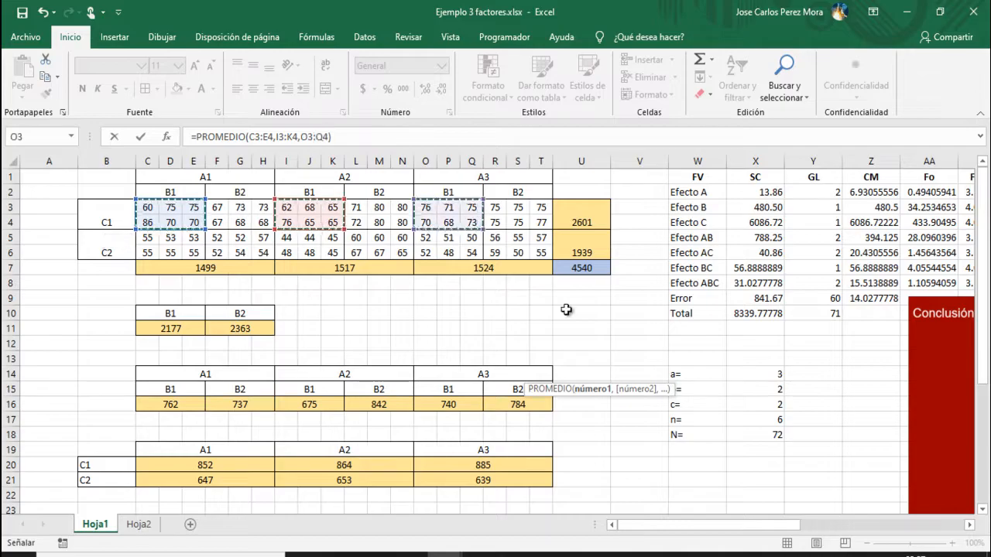
{"action": "key", "text": "Return"}
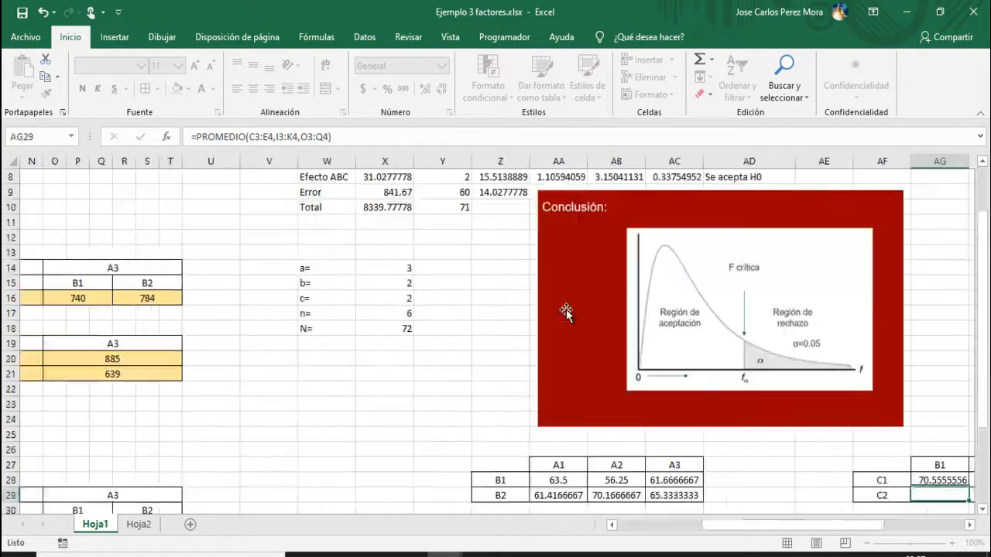
Step: Calculate the B1–C2 mean in AG29 as the average of C5:E6, I5:K6 and O5:Q6
{"action": "left_click", "coordinate": [969, 526]}
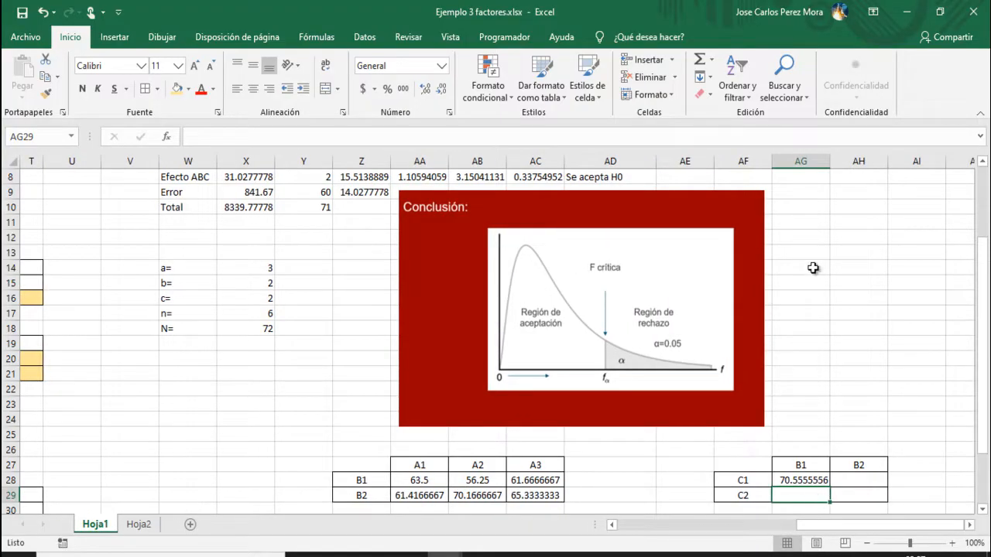
{"action": "left_click", "coordinate": [713, 62]}
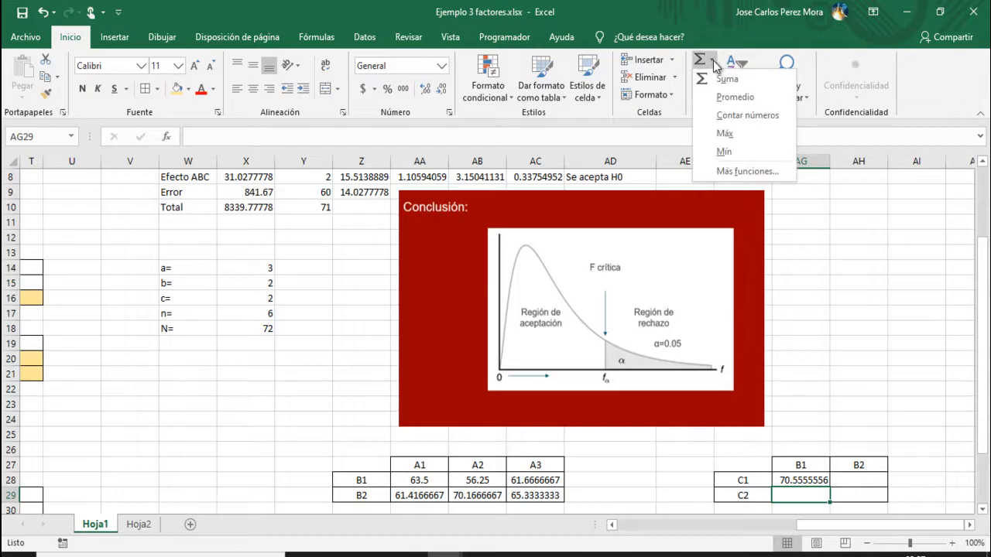
{"action": "left_click", "coordinate": [725, 99]}
{"action": "scroll", "coordinate": [576, 455], "scroll_direction": "left", "scroll_amount": 6}
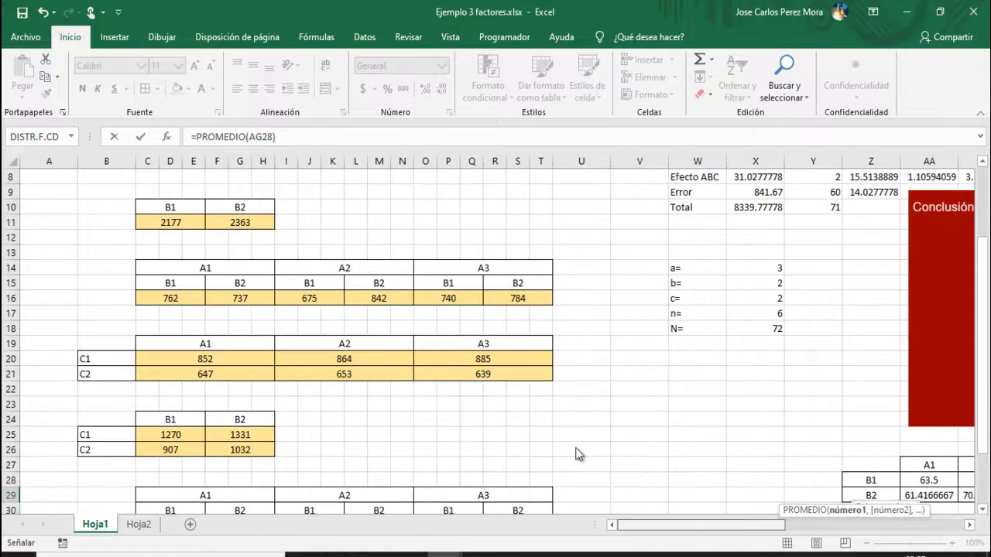
{"action": "scroll", "coordinate": [576, 455], "scroll_direction": "up", "scroll_amount": 3}
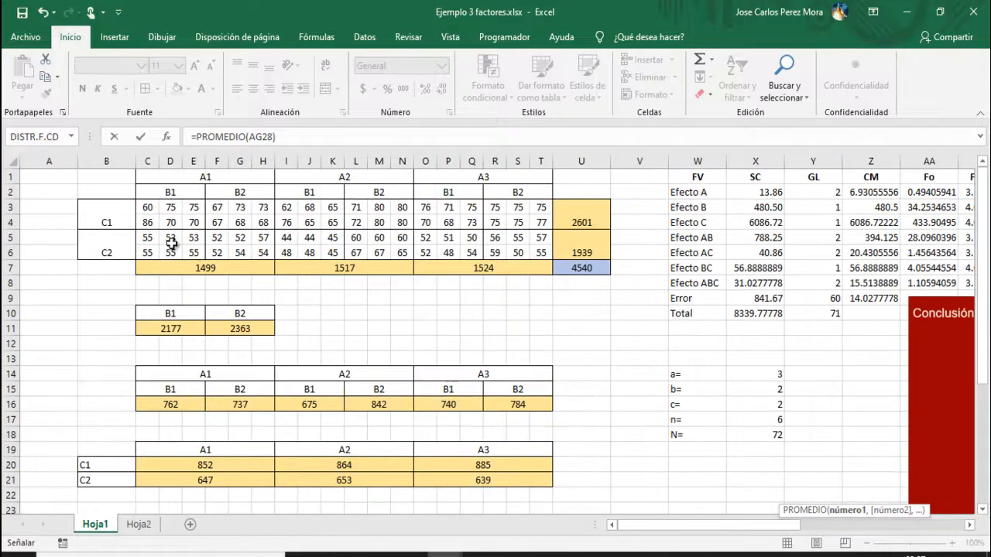
{"action": "left_click_drag", "start_coordinate": [150, 240], "coordinate": [192, 253]}
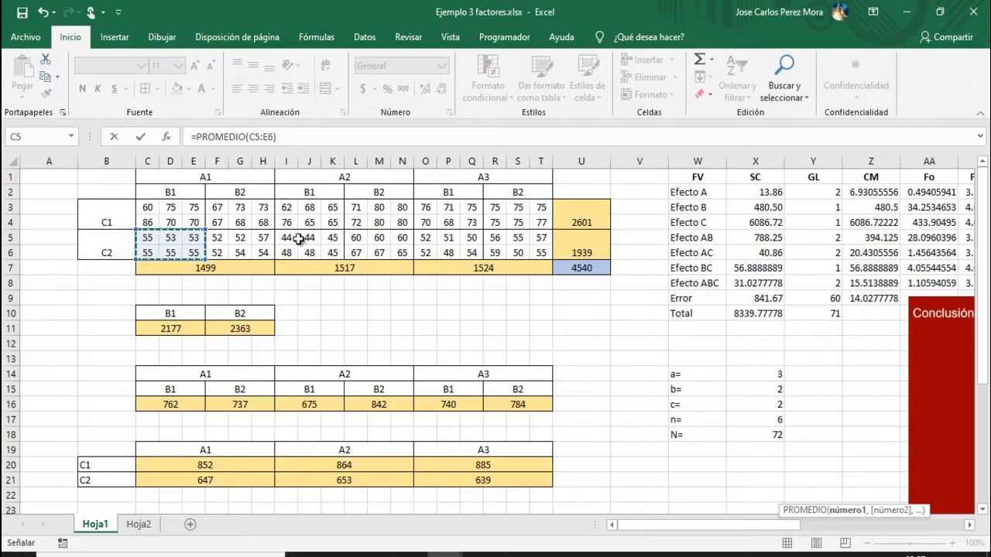
{"action": "left_click_drag", "start_coordinate": [286, 238], "coordinate": [330, 249]}
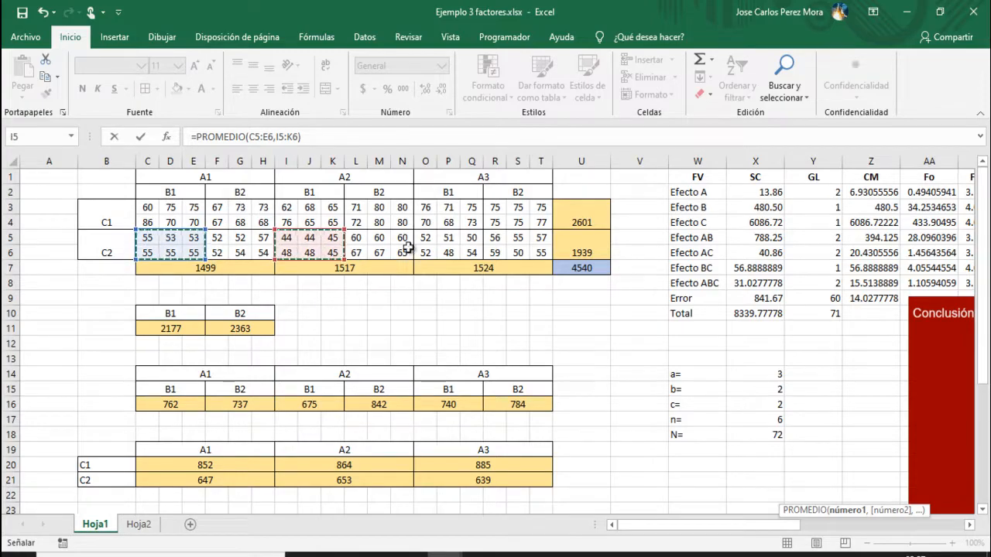
{"action": "left_click_drag", "start_coordinate": [426, 237], "coordinate": [471, 250]}
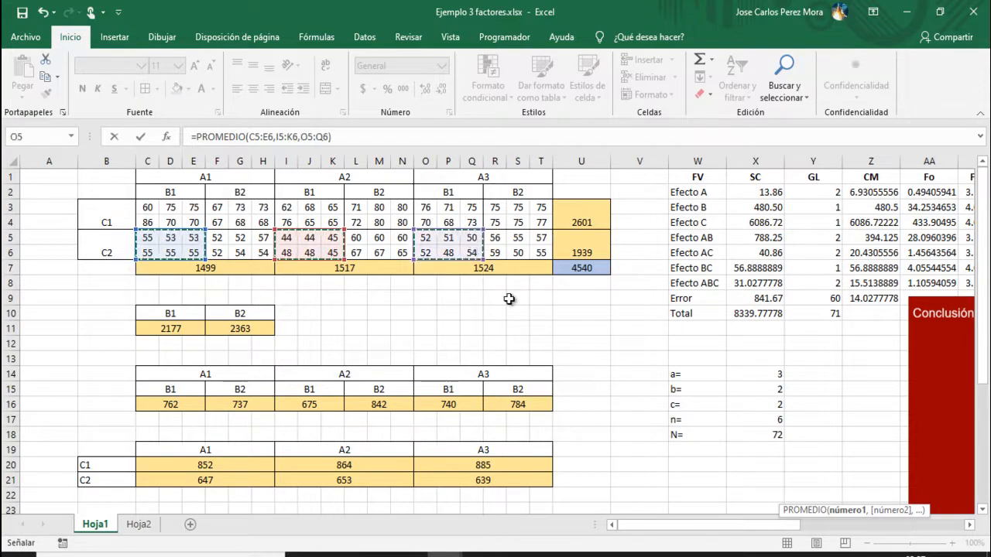
{"action": "key", "text": "Return"}
Step: Calculate the B2–C1 mean in AH28 as the average of F3:H4, L3:N4 and R3:T4
{"action": "key", "text": "Up"}
{"action": "key", "text": "Up"}
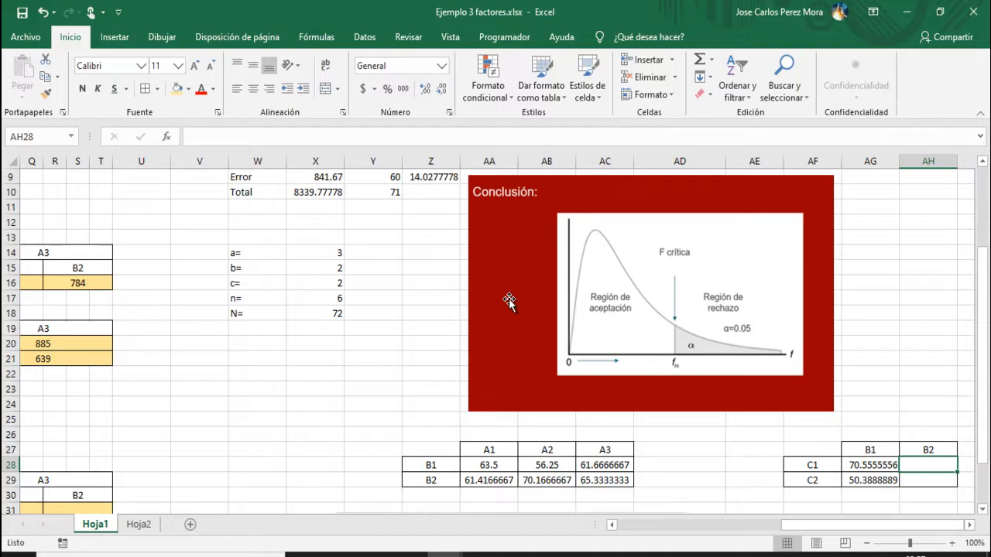
{"action": "left_click", "coordinate": [713, 65]}
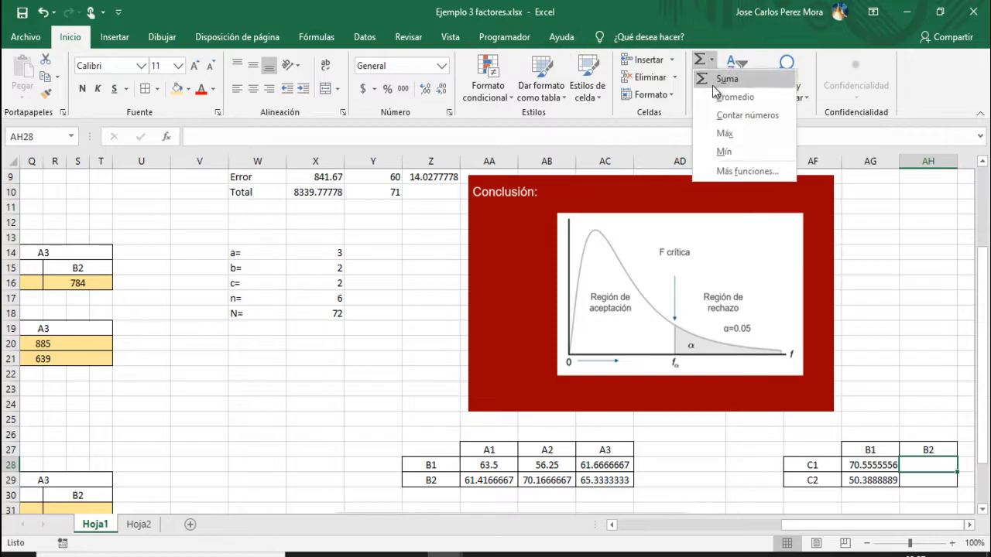
{"action": "left_click", "coordinate": [736, 98]}
{"action": "left_click_drag", "start_coordinate": [919, 531], "coordinate": [749, 500]}
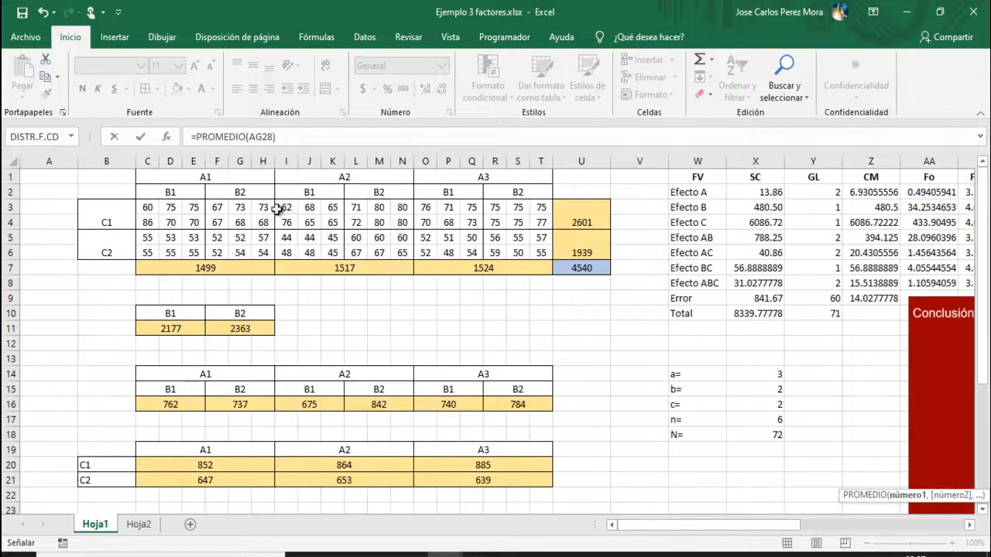
{"action": "left_click_drag", "start_coordinate": [220, 208], "coordinate": [263, 222]}
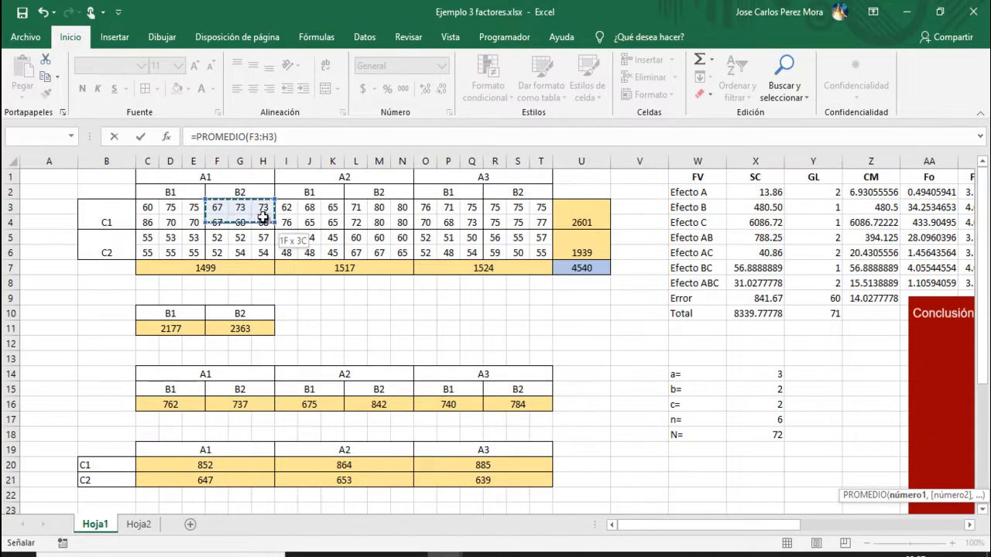
{"action": "left_click_drag", "start_coordinate": [355, 207], "coordinate": [400, 216]}
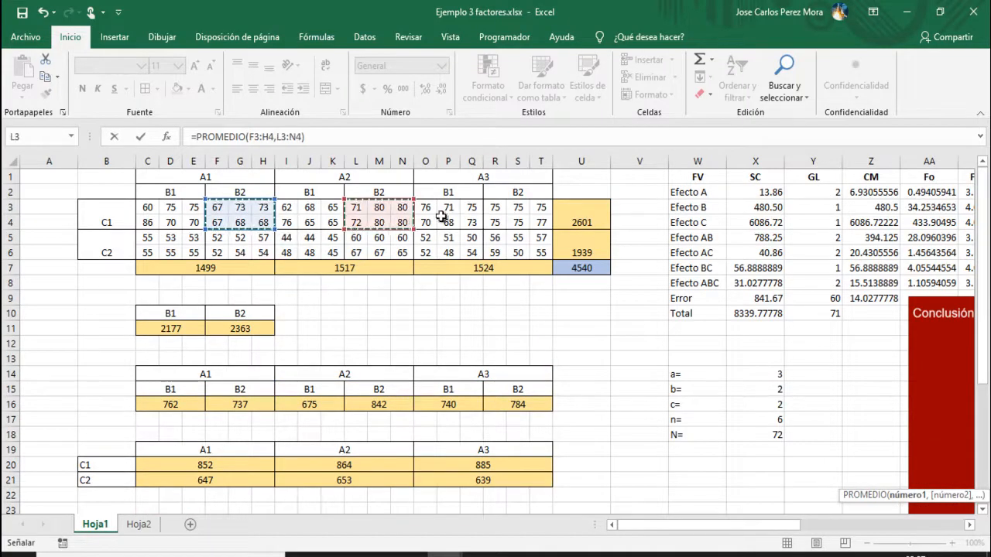
{"action": "left_click_drag", "start_coordinate": [496, 208], "coordinate": [544, 216]}
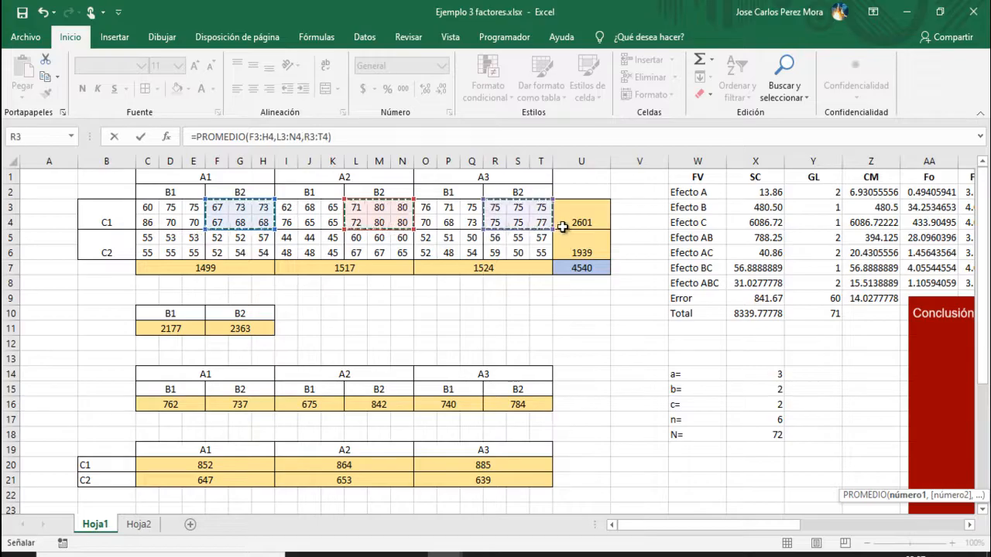
{"action": "key", "text": "Tab"}
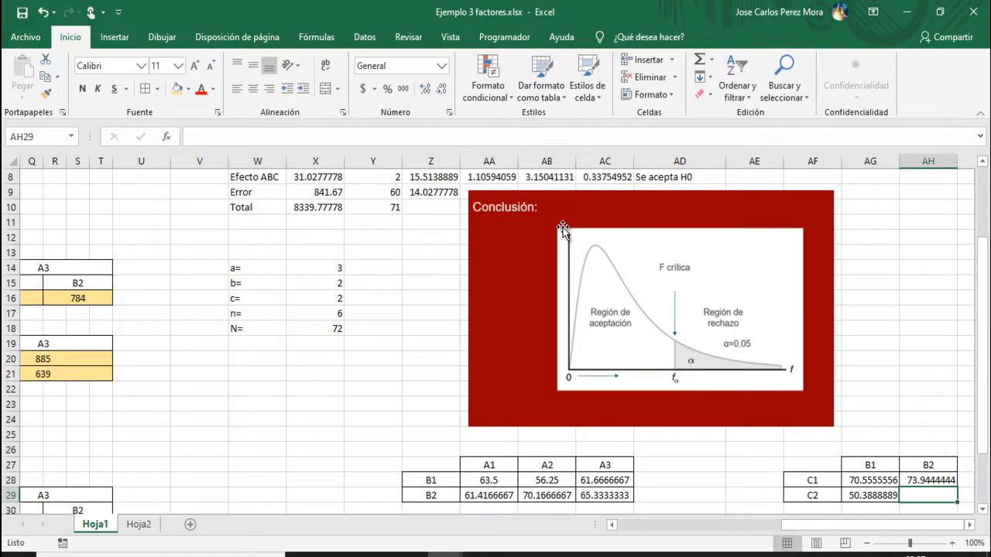
Step: Calculate the B2–C2 mean in AH29 as the average of F5:H6, L5:N6 and R5:T6
{"action": "left_click", "coordinate": [712, 59]}
{"action": "left_click", "coordinate": [732, 97]}
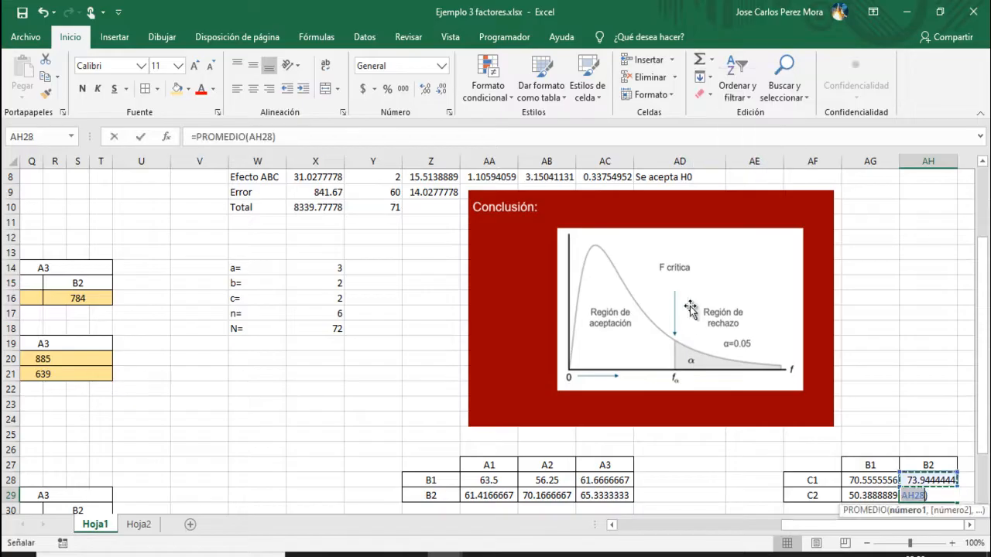
{"action": "left_click_drag", "start_coordinate": [894, 525], "coordinate": [427, 389]}
{"action": "scroll", "coordinate": [312, 327], "scroll_direction": "up", "scroll_amount": 3}
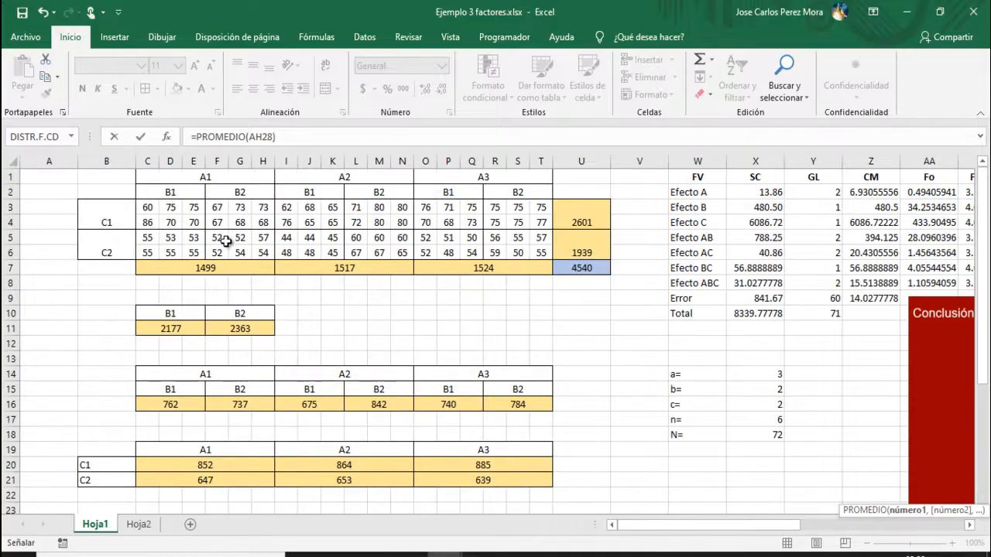
{"action": "left_click_drag", "start_coordinate": [221, 240], "coordinate": [265, 253]}
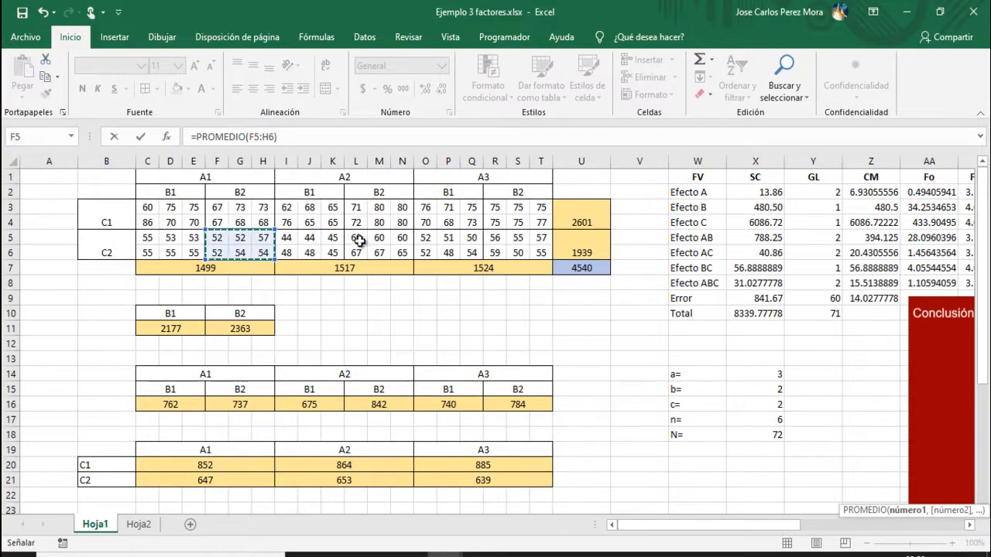
{"action": "left_click_drag", "start_coordinate": [354, 240], "coordinate": [395, 253], "text": "ctrl"}
{"action": "left_click_drag", "start_coordinate": [496, 238], "coordinate": [539, 252], "text": "ctrl"}
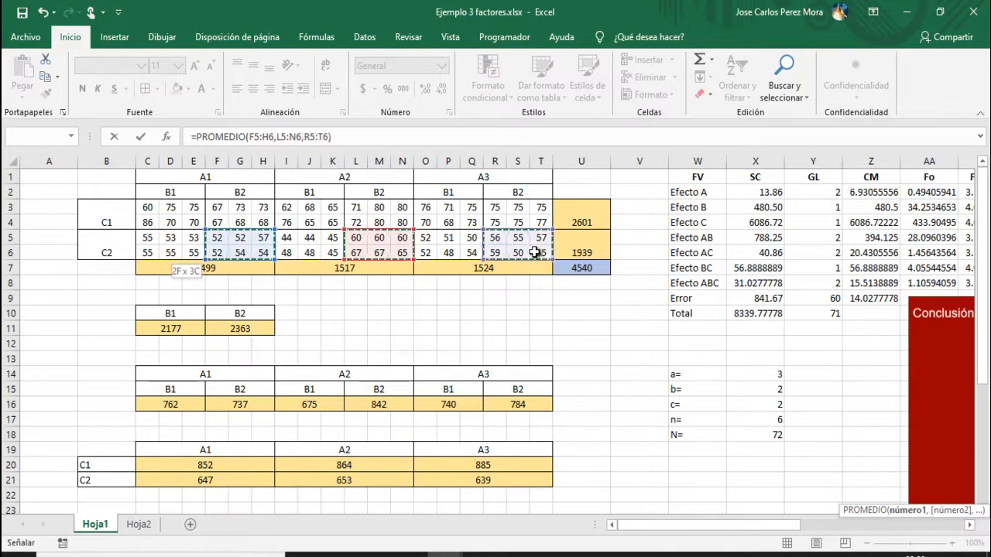
{"action": "key", "text": "Tab"}
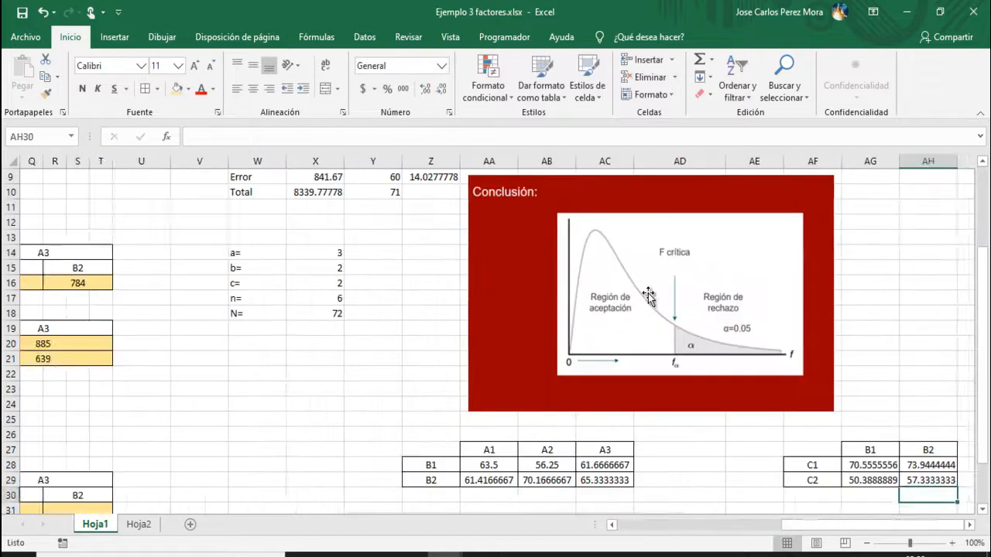
Step: Insert a scatter chart with straight lines and markers from AF27:AH29 and place it below that table
{"action": "key", "text": "Left"}
{"action": "key", "text": "Left"}
{"action": "key", "text": "Up"}
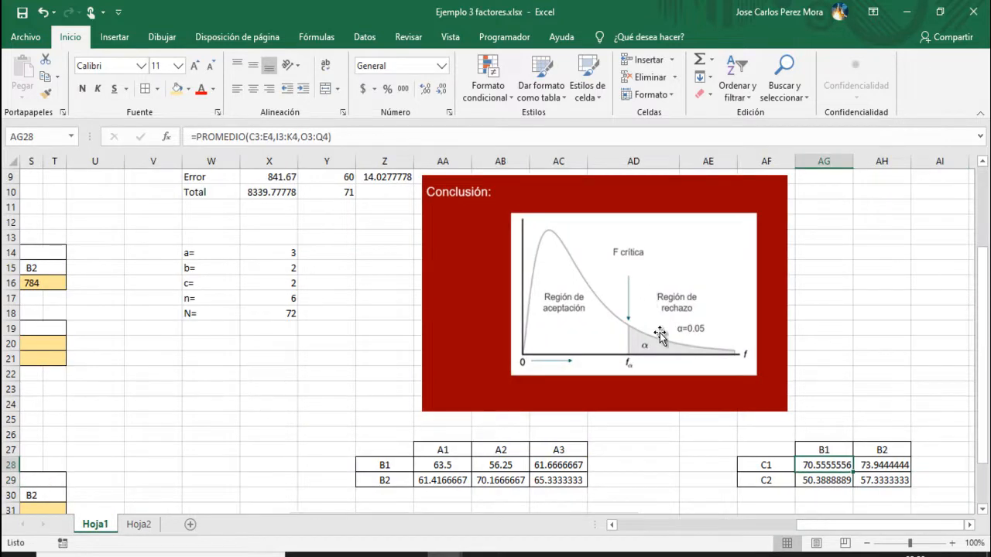
{"action": "left_click", "coordinate": [969, 527]}
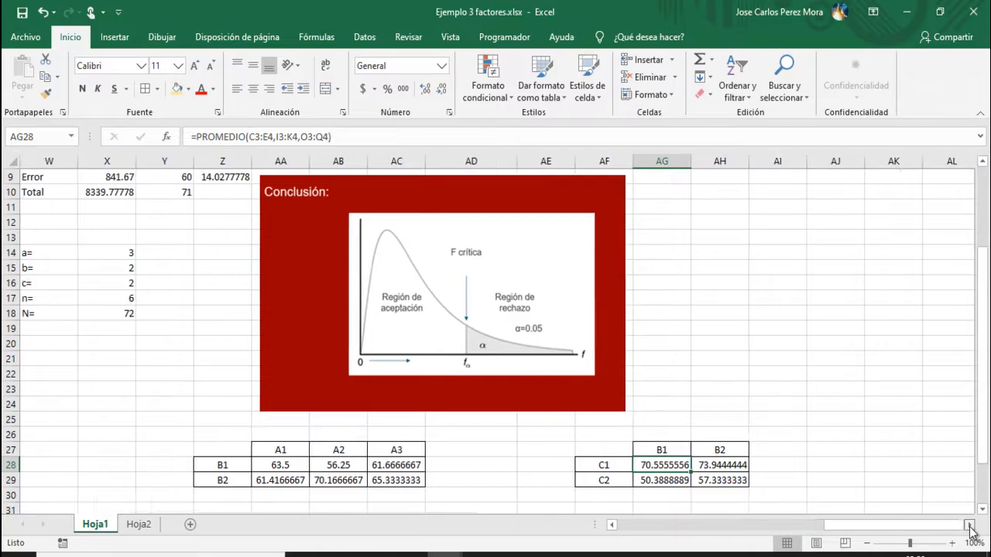
{"action": "scroll", "coordinate": [912, 495], "scroll_direction": "down", "scroll_amount": 1}
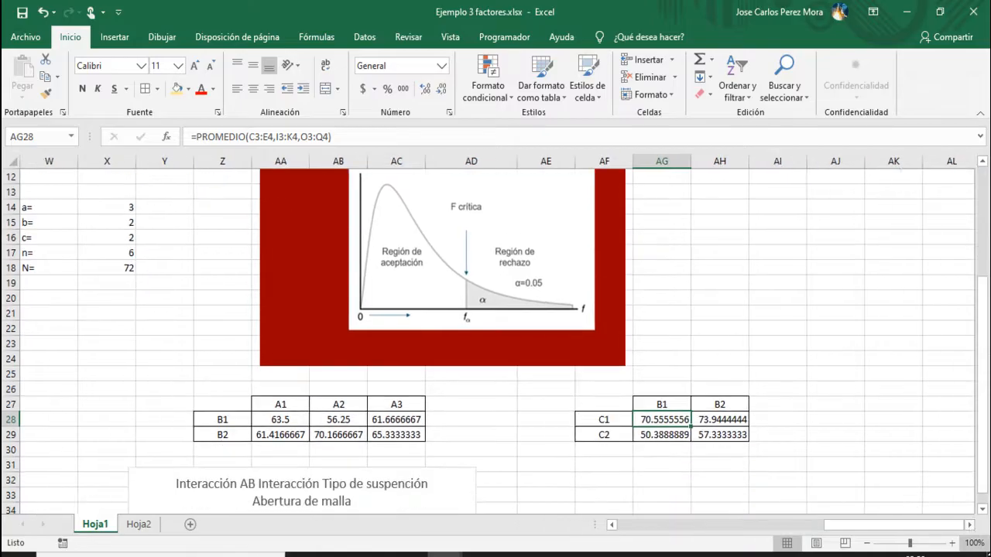
{"action": "left_click", "coordinate": [982, 510]}
{"action": "left_click", "coordinate": [981, 511]}
{"action": "left_click", "coordinate": [969, 526]}
{"action": "left_click", "coordinate": [968, 526]}
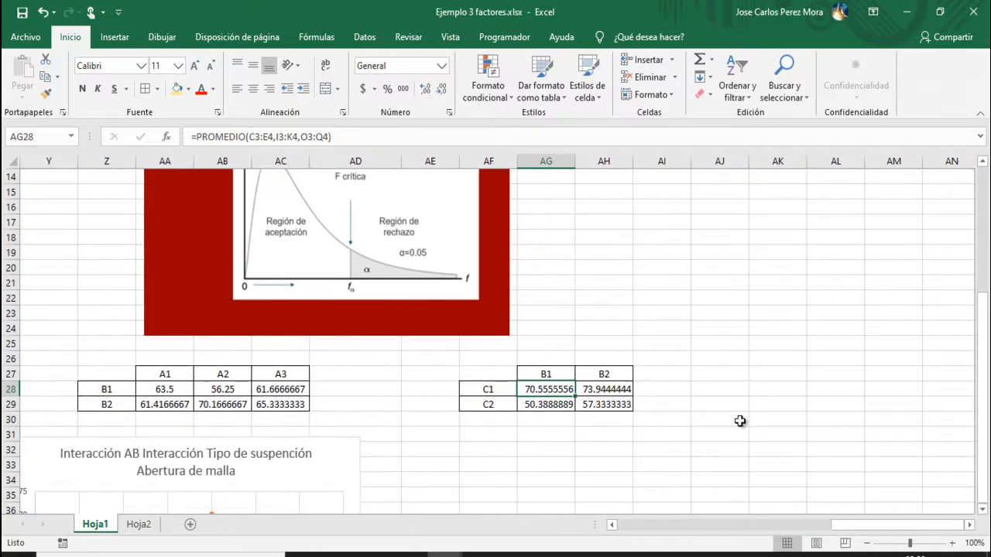
{"action": "scroll", "coordinate": [681, 410], "scroll_direction": "down", "scroll_amount": 3}
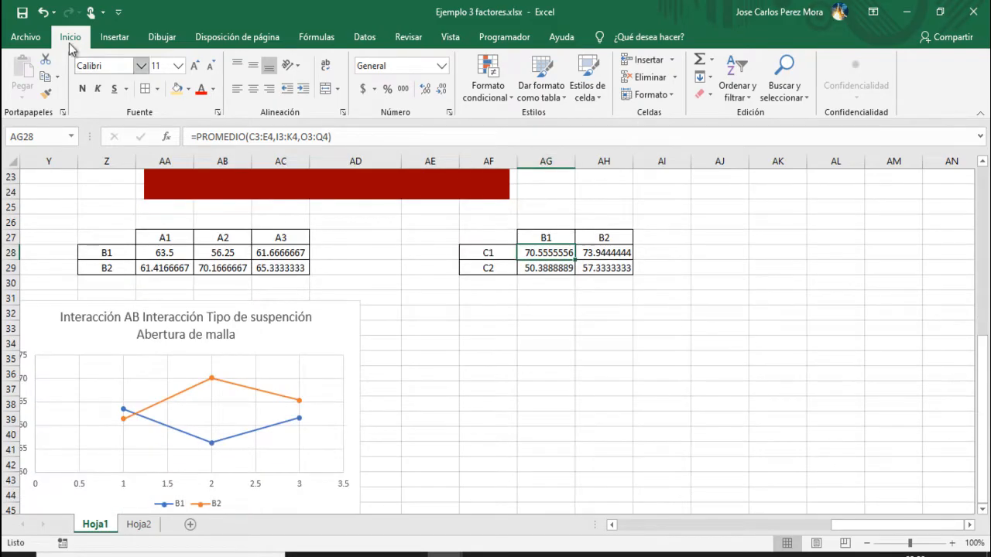
{"action": "left_click", "coordinate": [113, 37]}
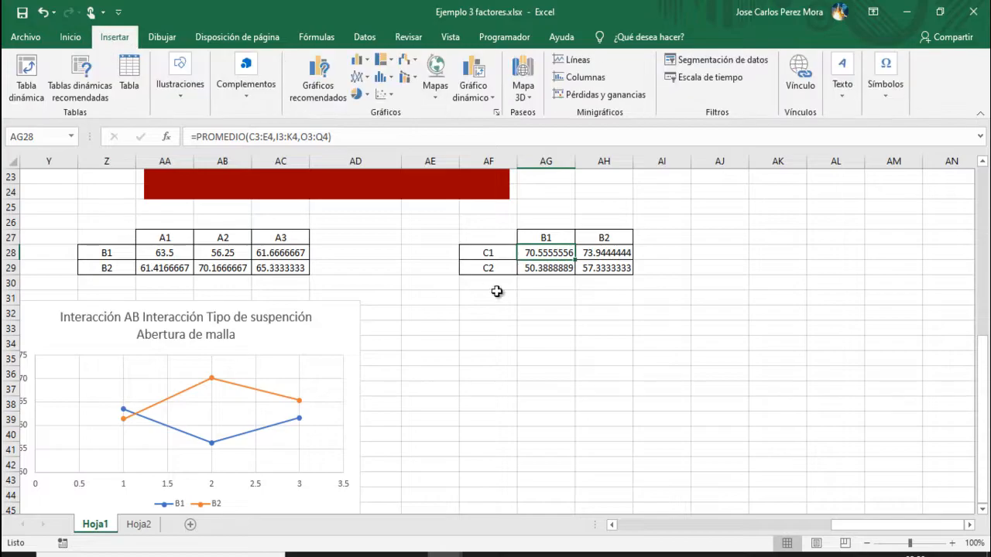
{"action": "left_click_drag", "start_coordinate": [484, 236], "coordinate": [602, 268]}
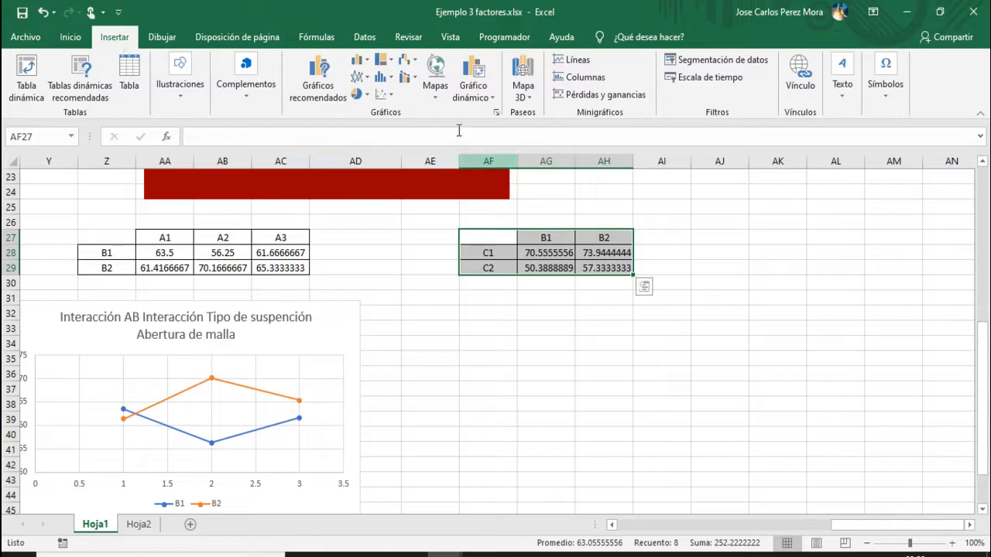
{"action": "left_click", "coordinate": [393, 100]}
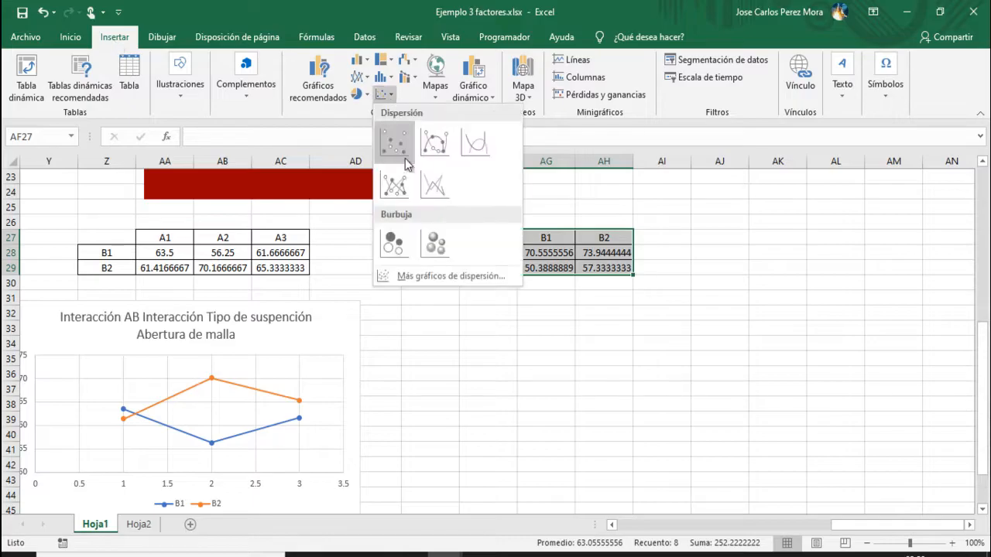
{"action": "left_click", "coordinate": [403, 194]}
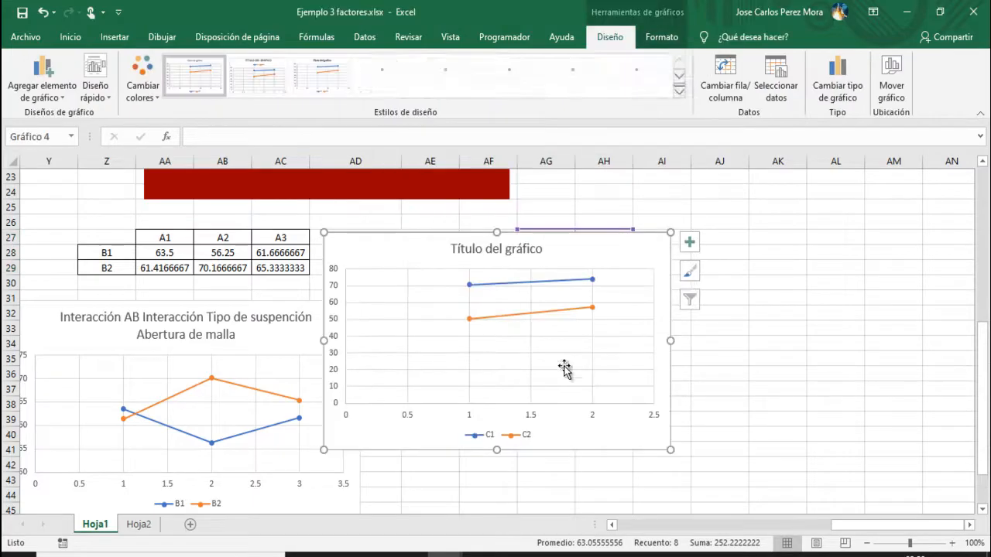
{"action": "left_click_drag", "start_coordinate": [422, 257], "coordinate": [508, 321]}
Step: Replace the placeholder title of the B–C chart with "Interacción BC Interacción"
{"action": "left_click", "coordinate": [547, 316]}
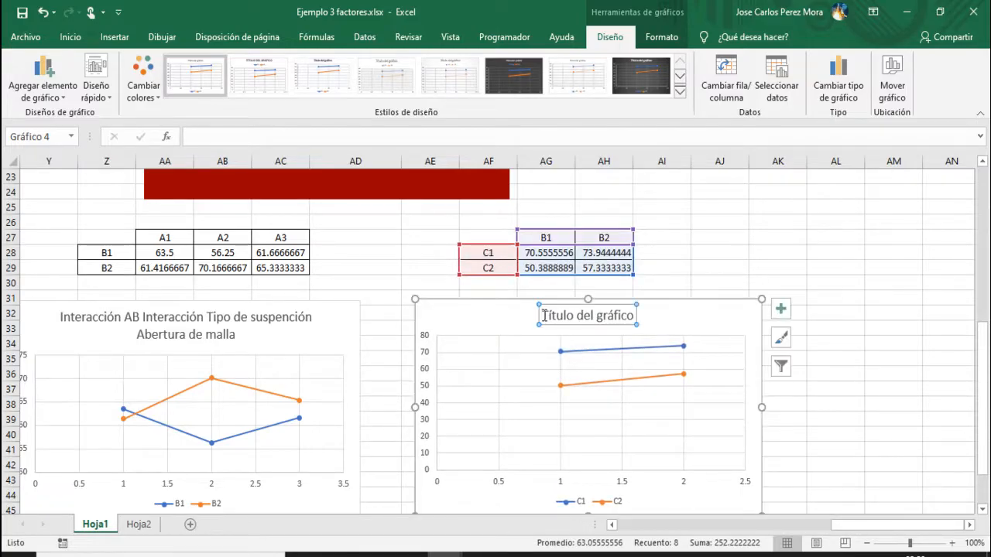
{"action": "left_click_drag", "start_coordinate": [544, 315], "coordinate": [628, 324]}
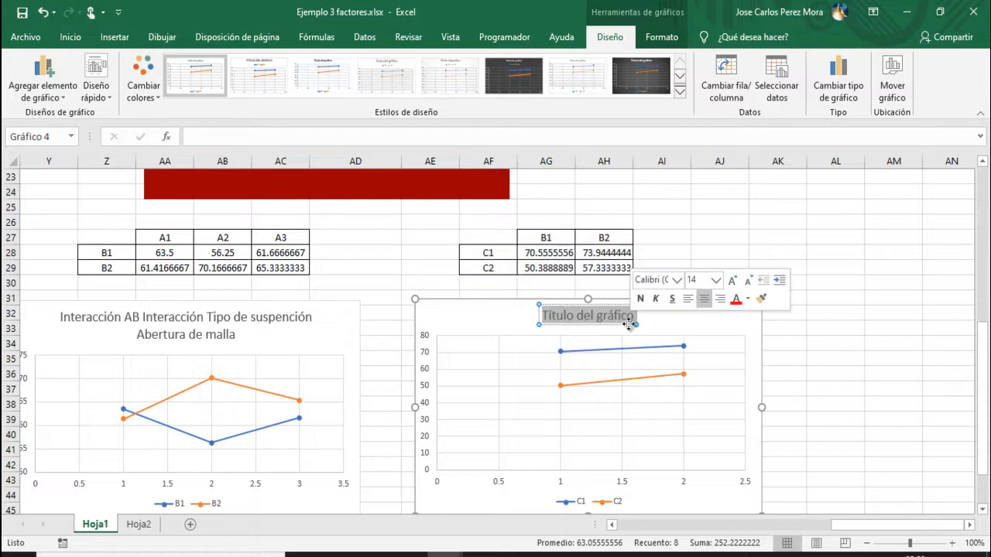
{"action": "type", "text": "iNERACCIÓN"}
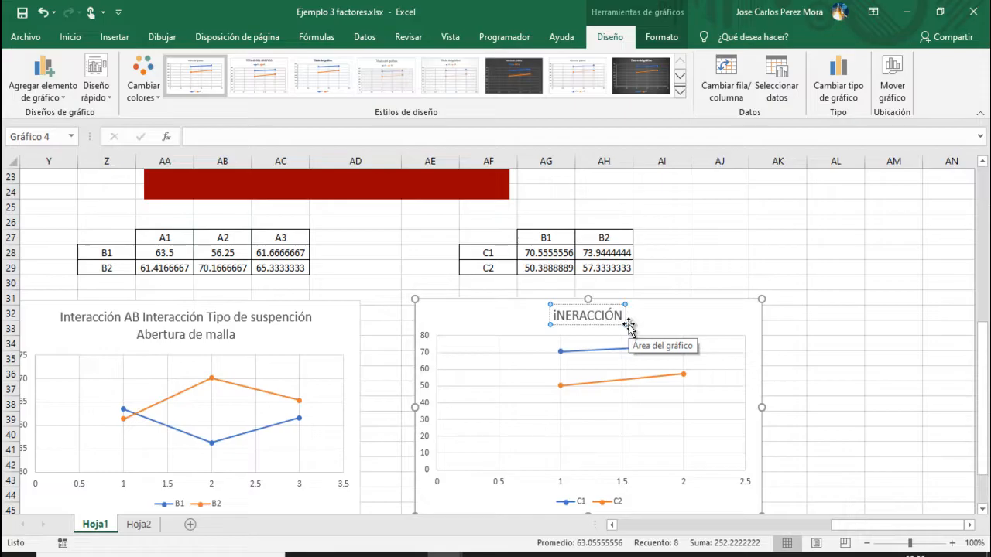
{"action": "type", "text": " b"}
{"action": "key", "text": "BackSpace"}
{"action": "key", "text": "BackSpace"}
{"action": "key", "text": "BackSpace"}
{"action": "key", "text": "BackSpace"}
{"action": "key", "text": "BackSpace"}
{"action": "key", "text": "BackSpace"}
{"action": "key", "text": "BackSpace"}
{"action": "key", "text": "BackSpace"}
{"action": "key", "text": "BackSpace"}
{"action": "key", "text": "BackSpace"}
{"action": "key", "text": "BackSpace"}
{"action": "key", "text": "BackSpace"}
{"action": "type", "text": "Interacción"}
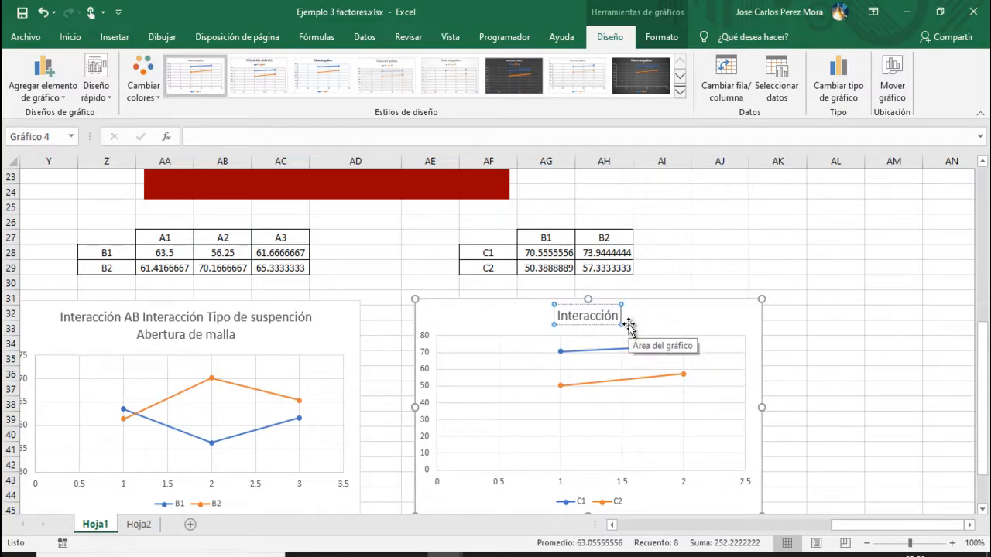
{"action": "type", "text": " BC"}
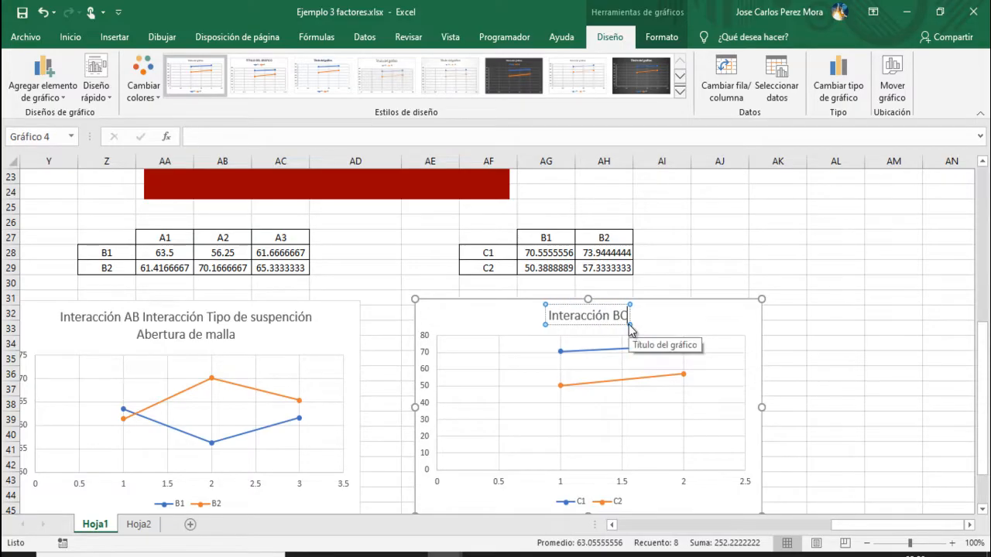
{"action": "type", "text": " INter"}
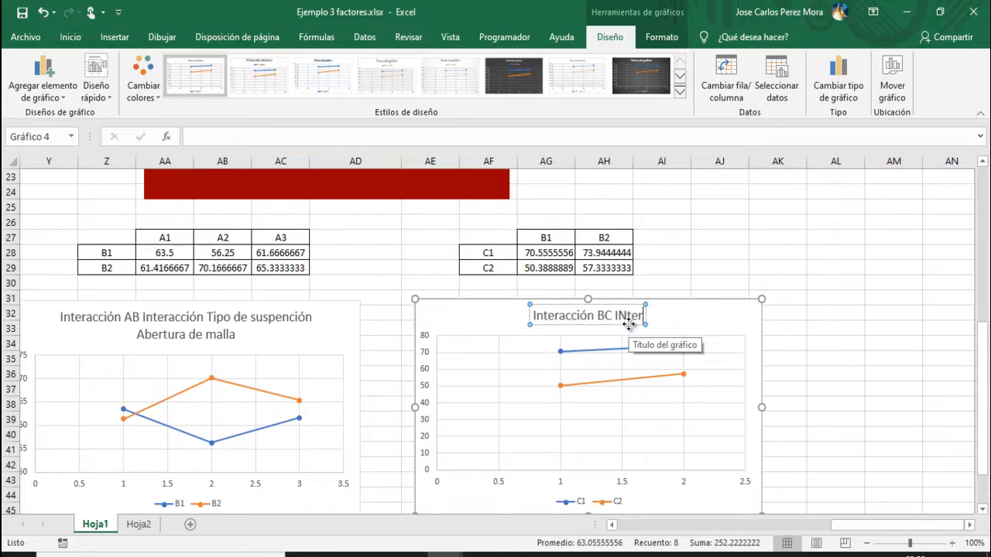
{"action": "type", "text": "acción"}
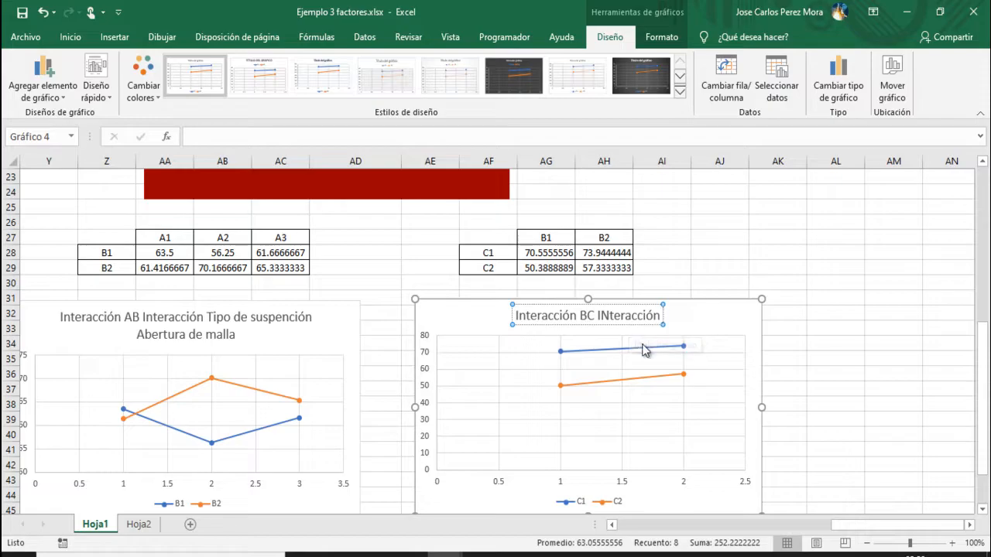
{"action": "key", "text": "BackSpace"}
{"action": "type", "text": "n"}
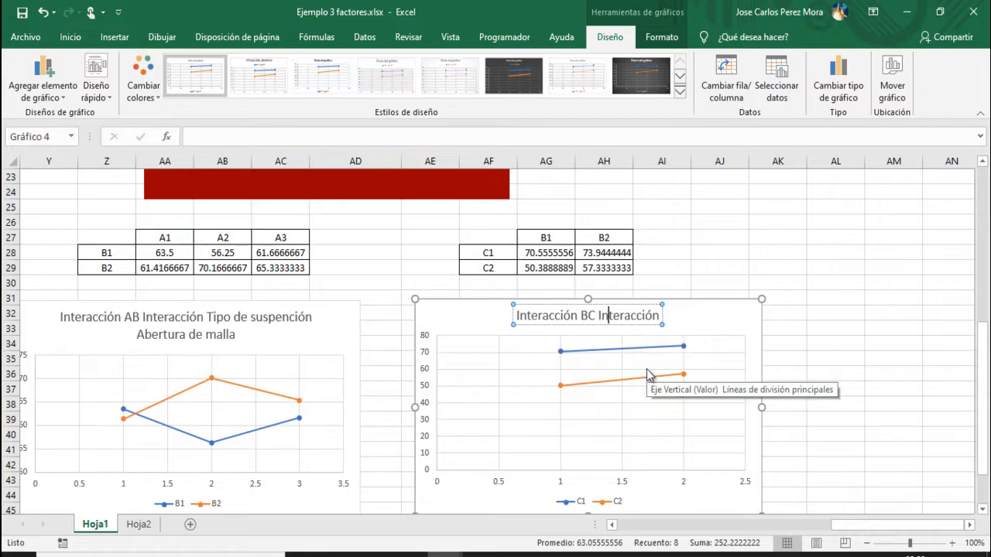
{"action": "key", "text": "BackSpace"}
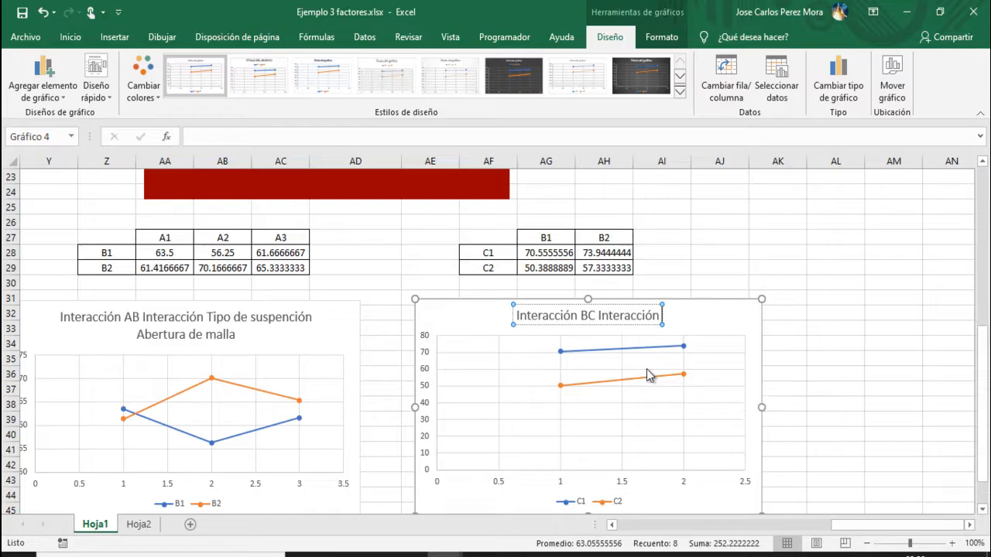
Step: Complete the B–C chart title with "Abertura de malla Temperatura de ciclaje", checking the factor name on the PowerPoint slide
{"action": "key", "text": "End"}
{"action": "type", "text": "Abertura"}
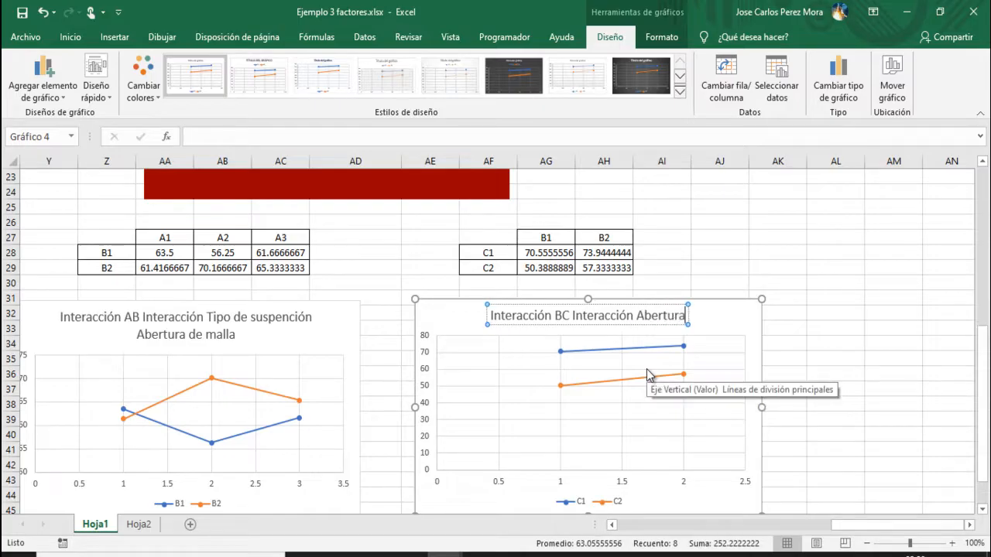
{"action": "type", "text": " de mall"}
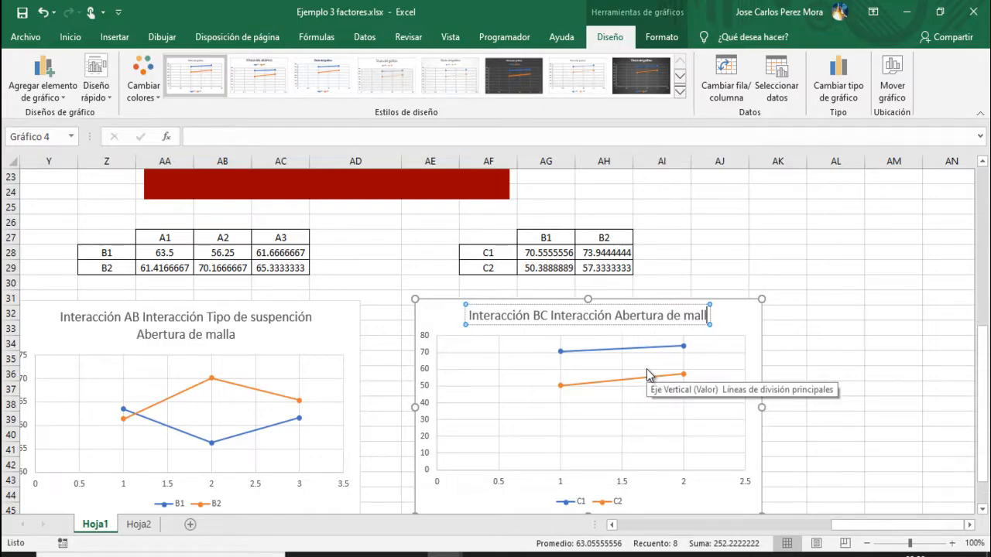
{"action": "type", "text": "a"}
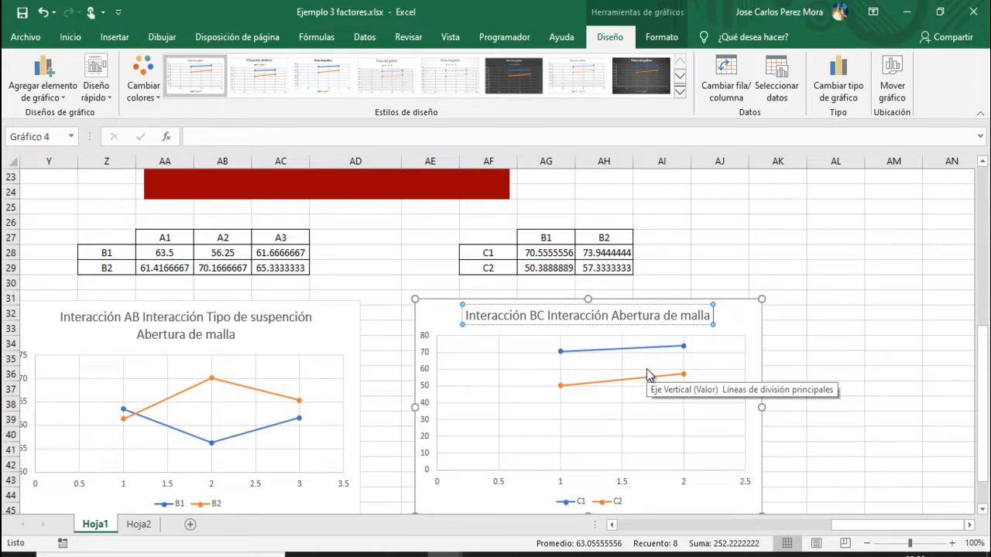
{"action": "key", "text": "alt+Tab"}
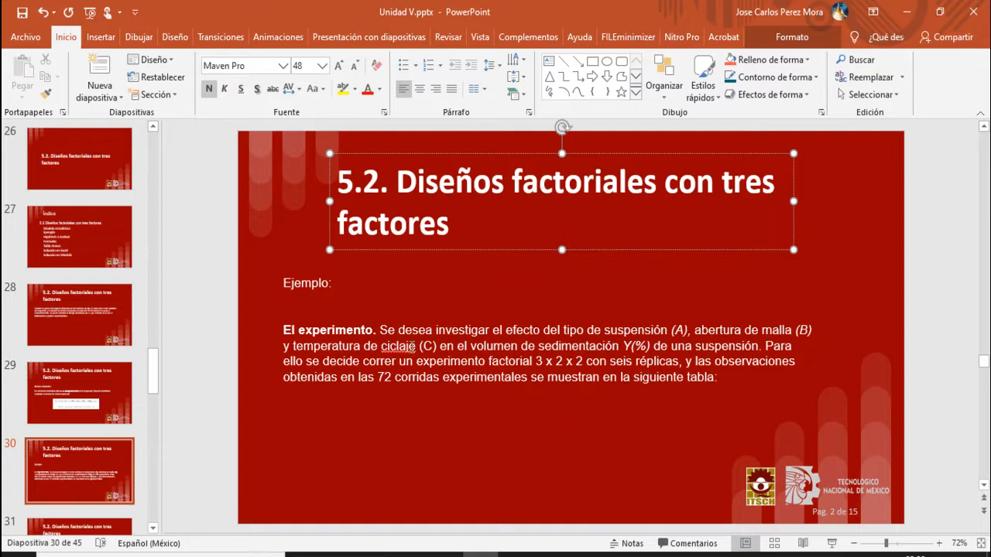
{"action": "key", "text": "alt+Tab"}
{"action": "type", "text": "Temperat"}
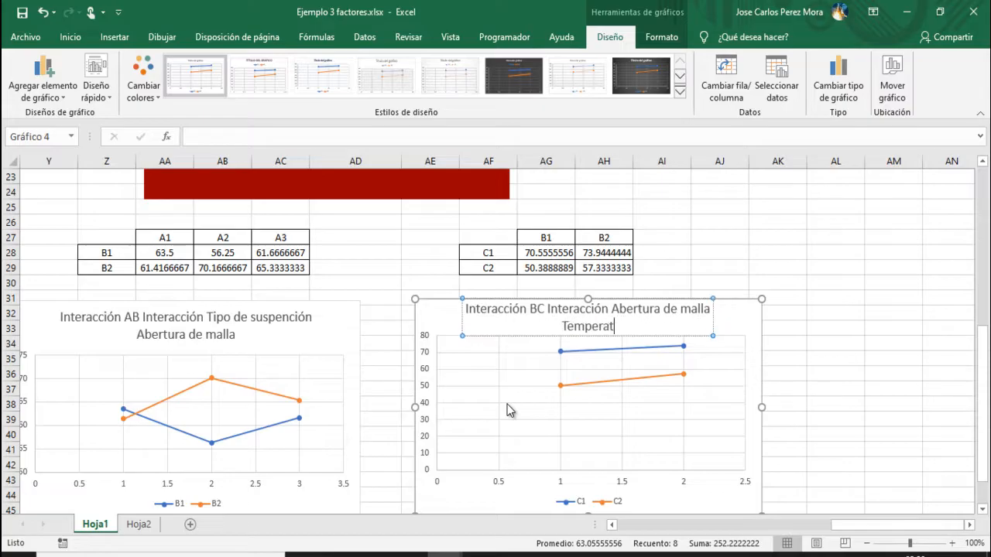
{"action": "type", "text": "ura de cic"}
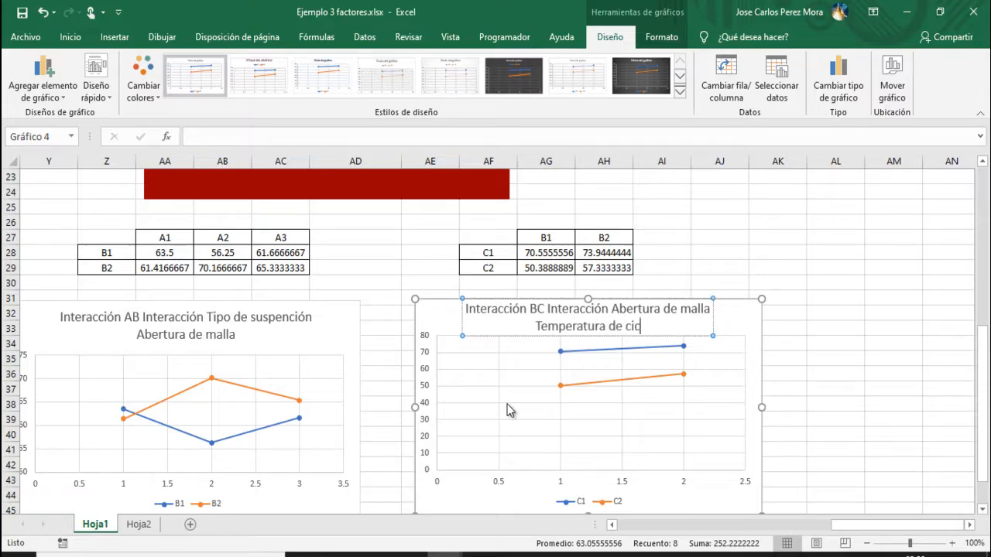
{"action": "type", "text": "laje"}
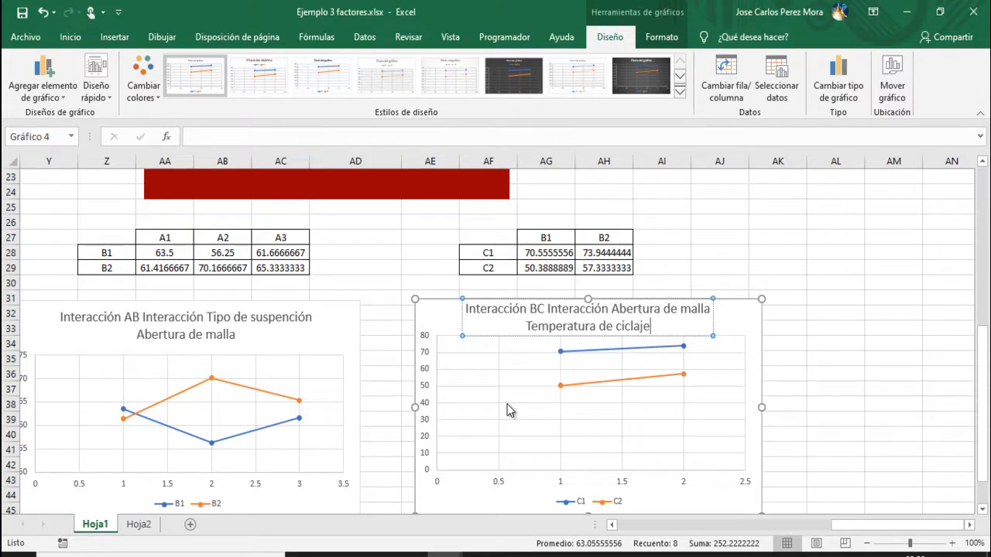
{"action": "left_click", "coordinate": [745, 321]}
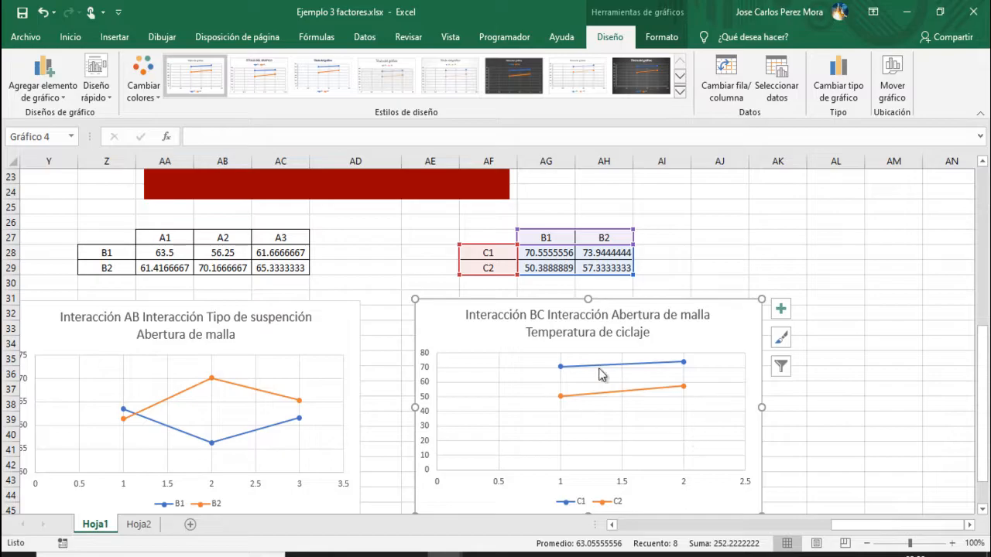
Step: Swap rows and columns in the B–C chart so that B1 and B2 are the plotted series
{"action": "scroll", "coordinate": [712, 439], "scroll_direction": "down", "scroll_amount": 1}
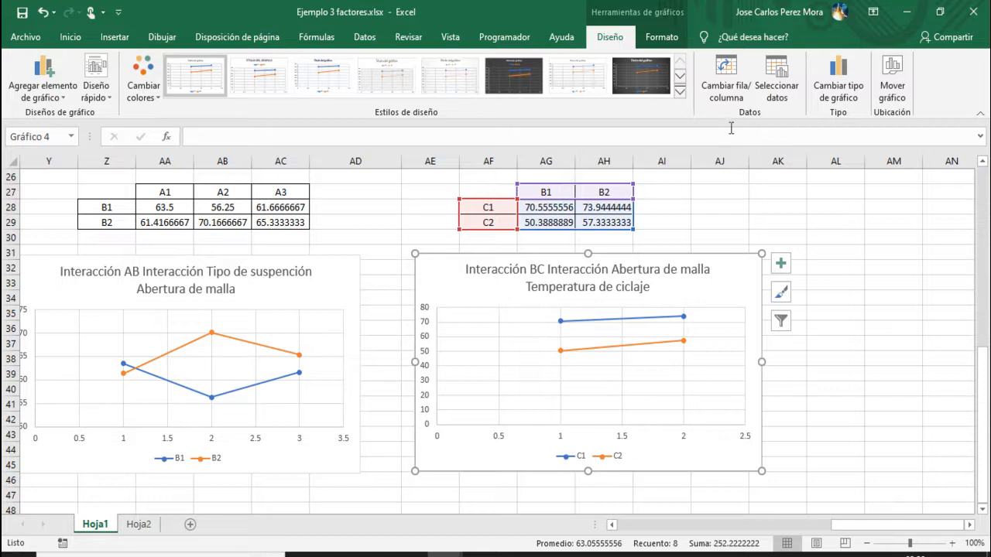
{"action": "left_click", "coordinate": [720, 89]}
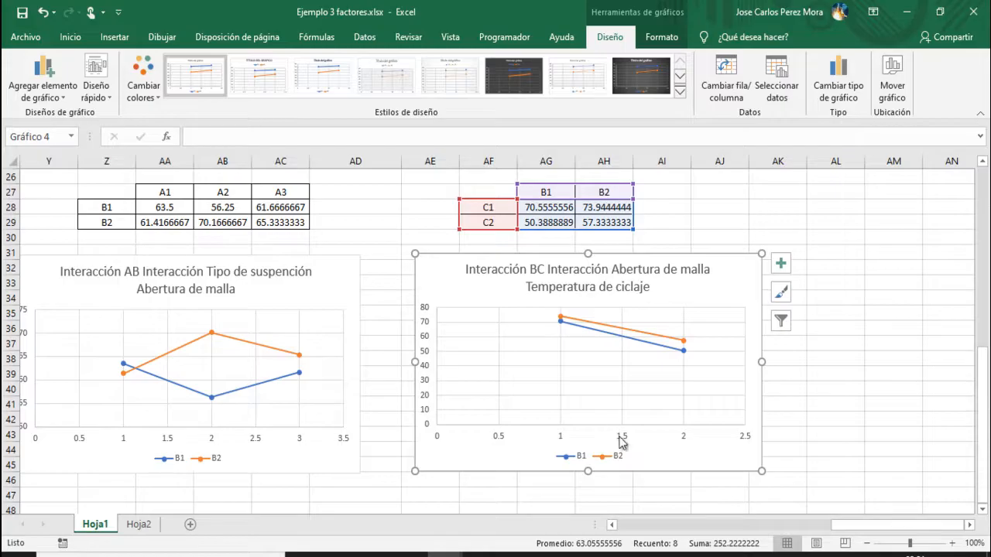
Step: Examine the AB and BC interaction charts against the PowerPoint experiment description to identify the best level of each factor
{"action": "left_click", "coordinate": [611, 525]}
{"action": "left_click", "coordinate": [611, 524]}
{"action": "left_click", "coordinate": [611, 525]}
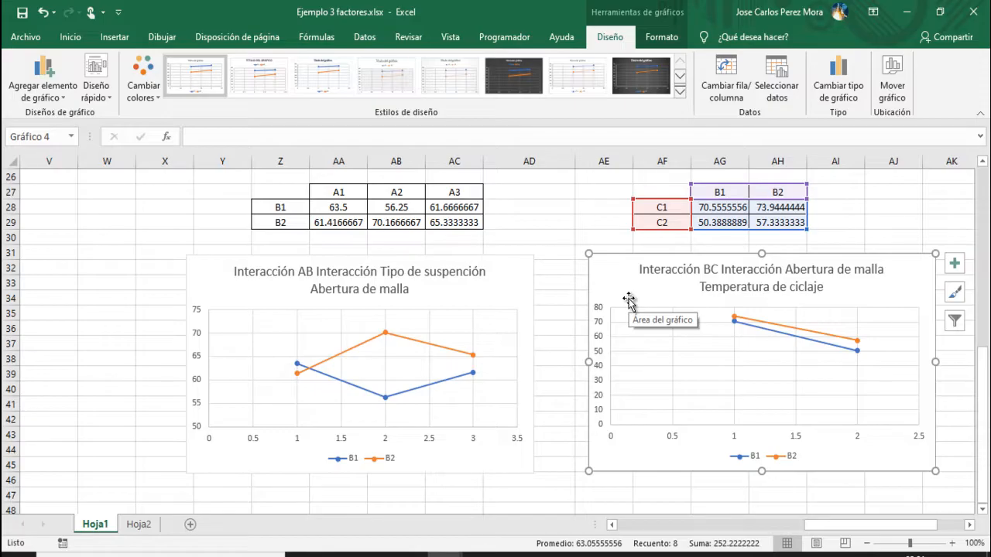
{"action": "key", "text": "alt+Tab"}
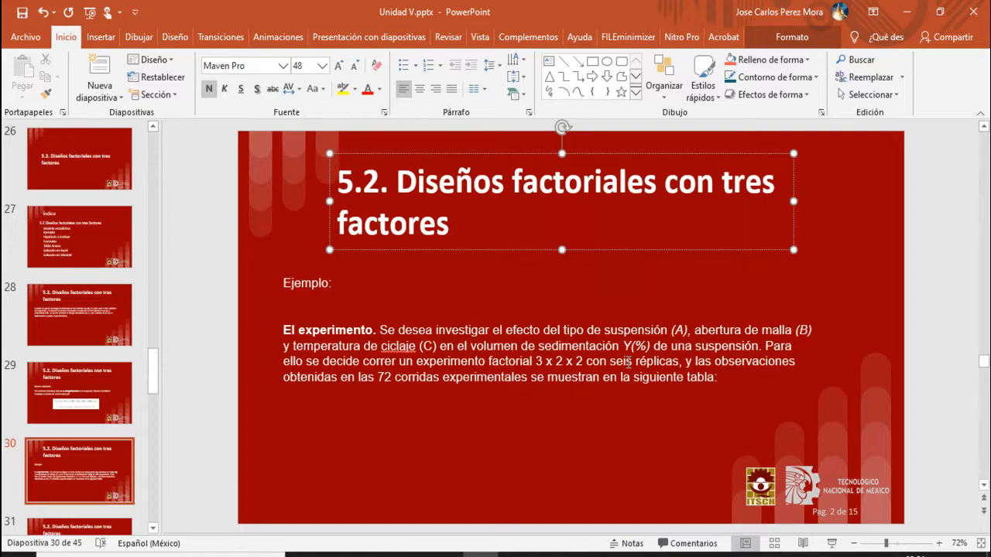
{"action": "key", "text": "alt+Tab"}
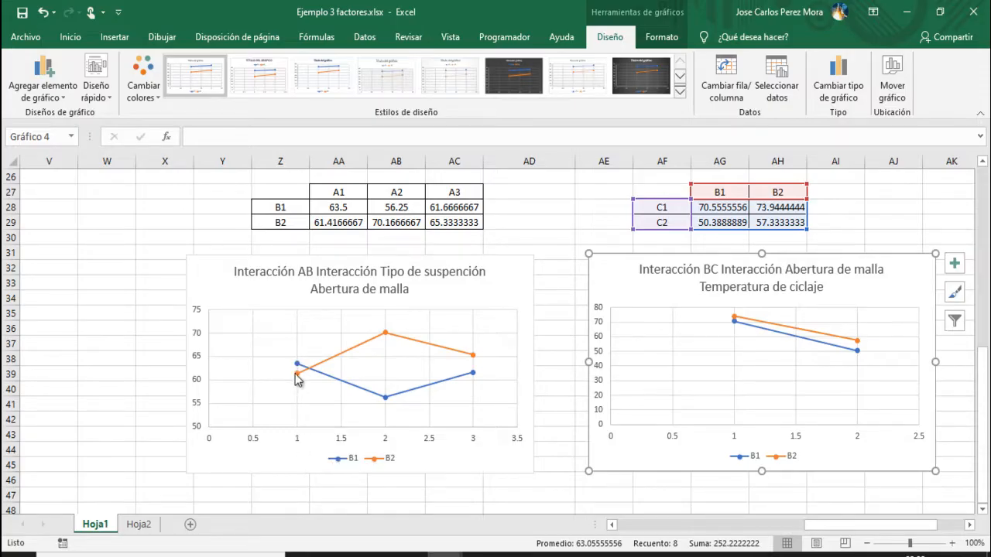
{"action": "mouse_move", "coordinate": [296, 376]}
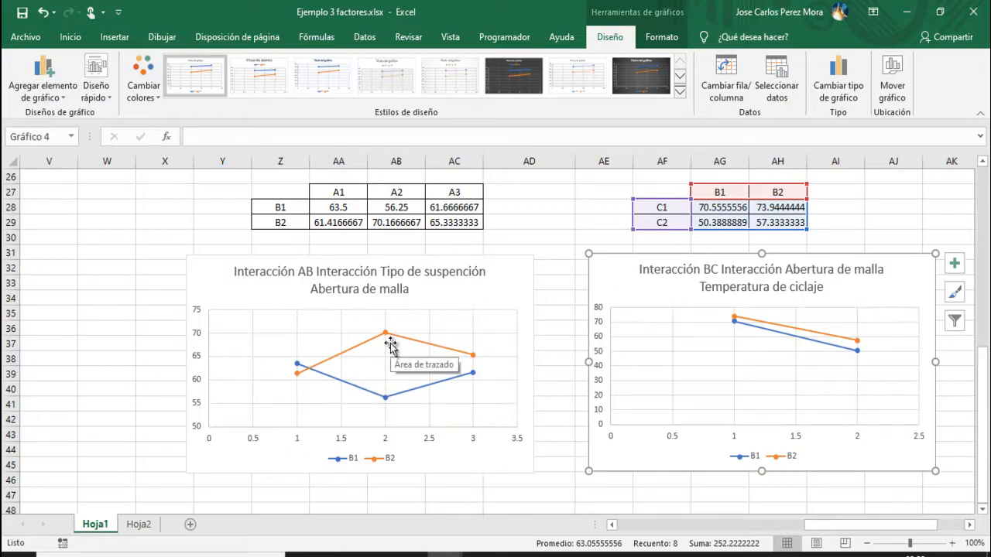
{"action": "mouse_move", "coordinate": [478, 367]}
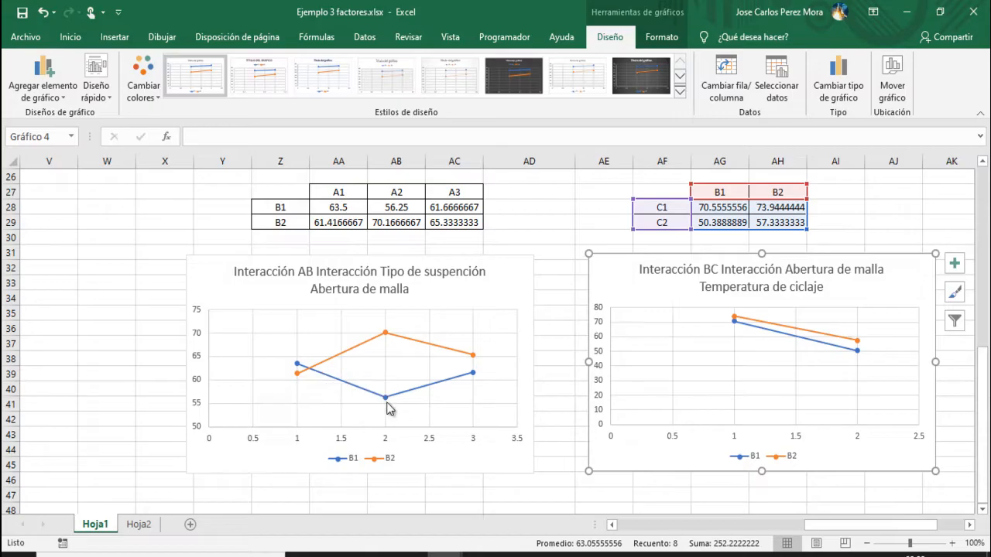
{"action": "mouse_move", "coordinate": [387, 400]}
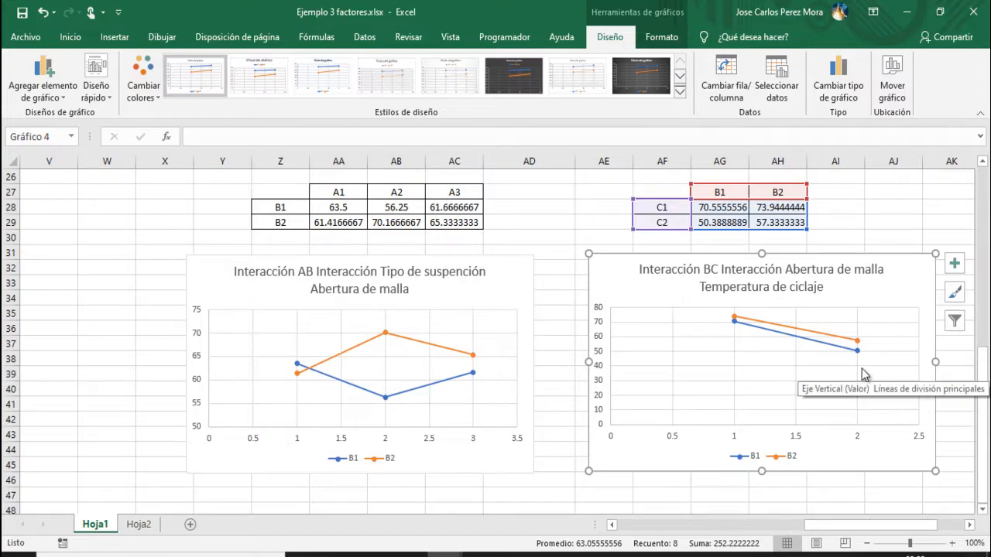
{"action": "mouse_move", "coordinate": [861, 359]}
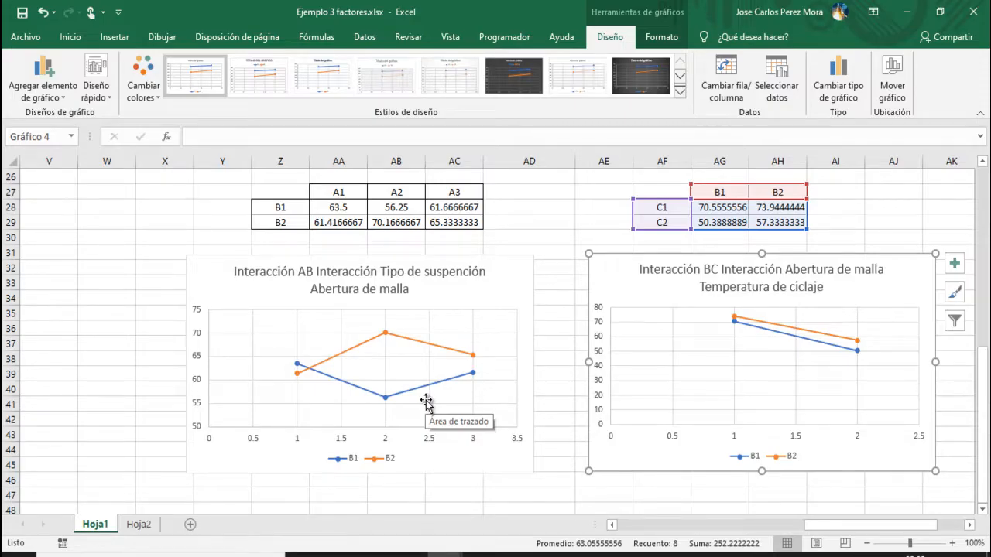
Step: Enter "Combinacion sería: A2, B1, C2" in AD48 below the charts, reading the levels from the lowest points of both plots
{"action": "scroll", "coordinate": [426, 403], "scroll_direction": "down", "scroll_amount": 2}
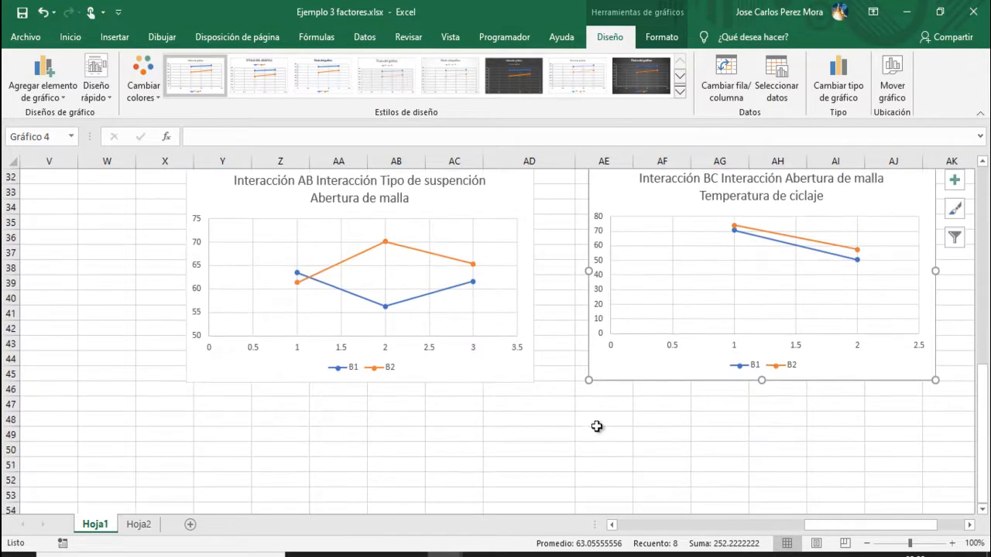
{"action": "left_click", "coordinate": [550, 422]}
{"action": "key", "text": "alt+Tab"}
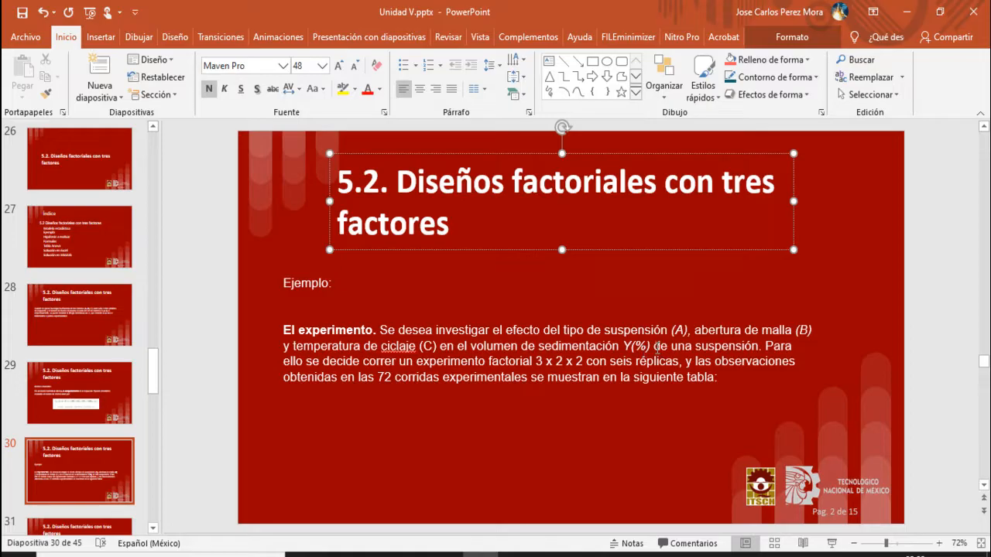
{"action": "key", "text": "alt+Tab"}
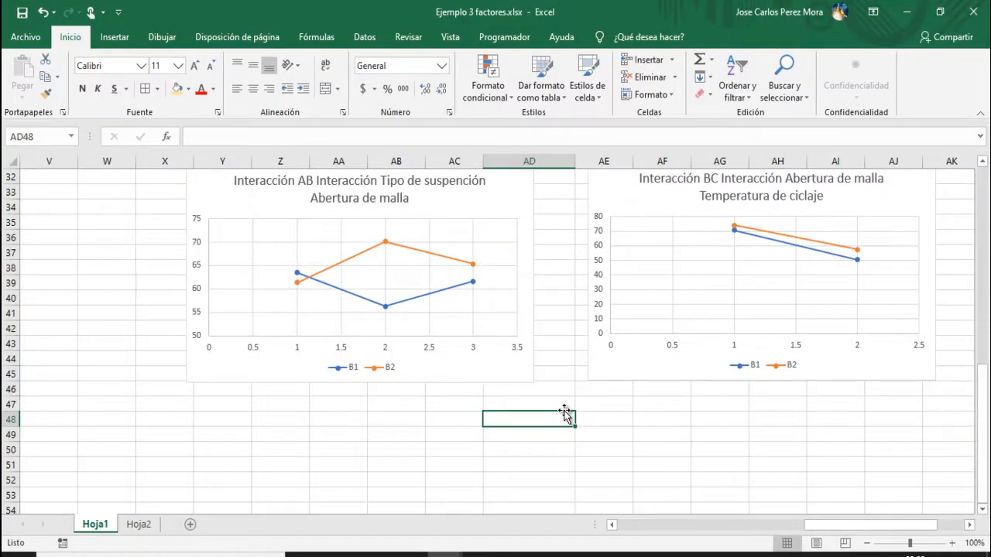
{"action": "type", "text": "Combinac"}
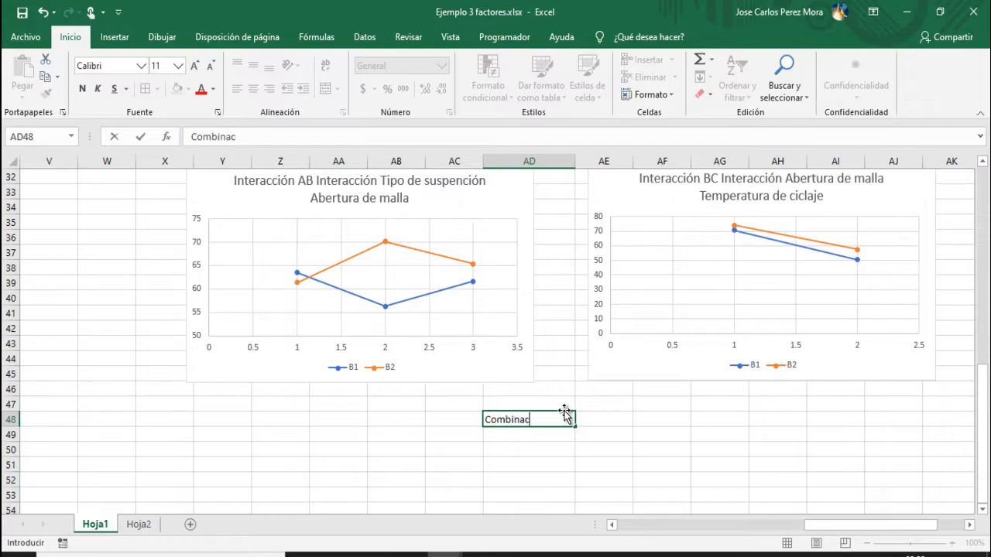
{"action": "type", "text": "ion sería:"}
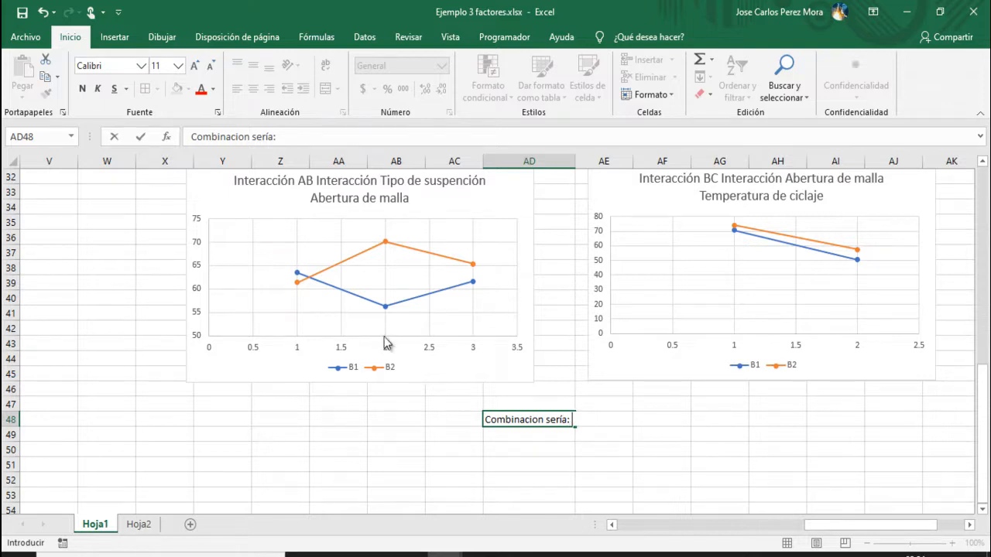
{"action": "mouse_move", "coordinate": [386, 307]}
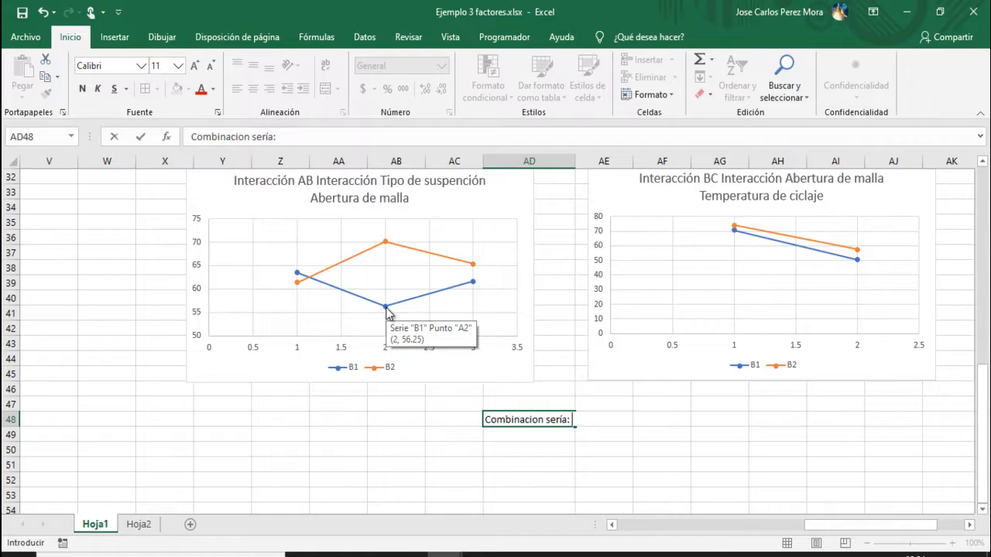
{"action": "type", "text": "A2, B1,"}
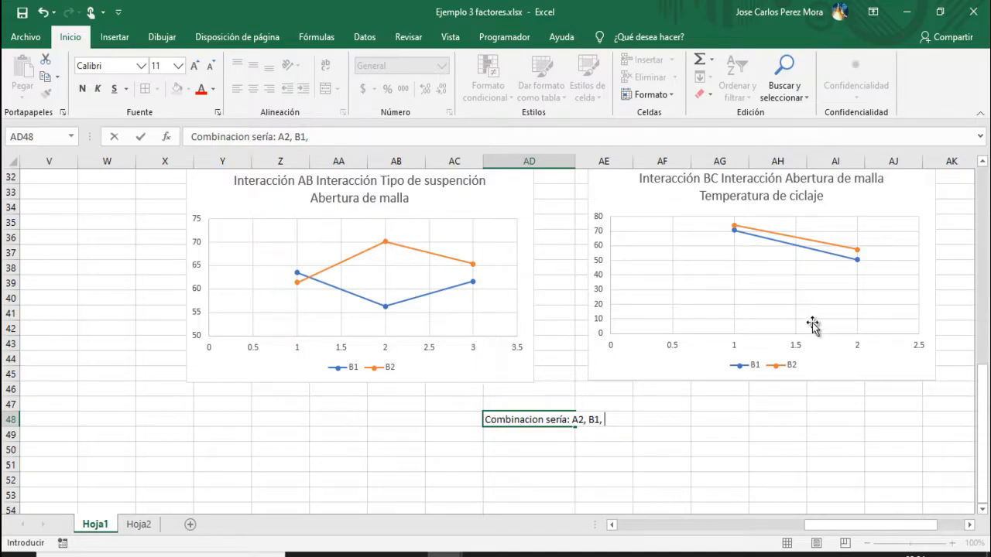
{"action": "mouse_move", "coordinate": [863, 267]}
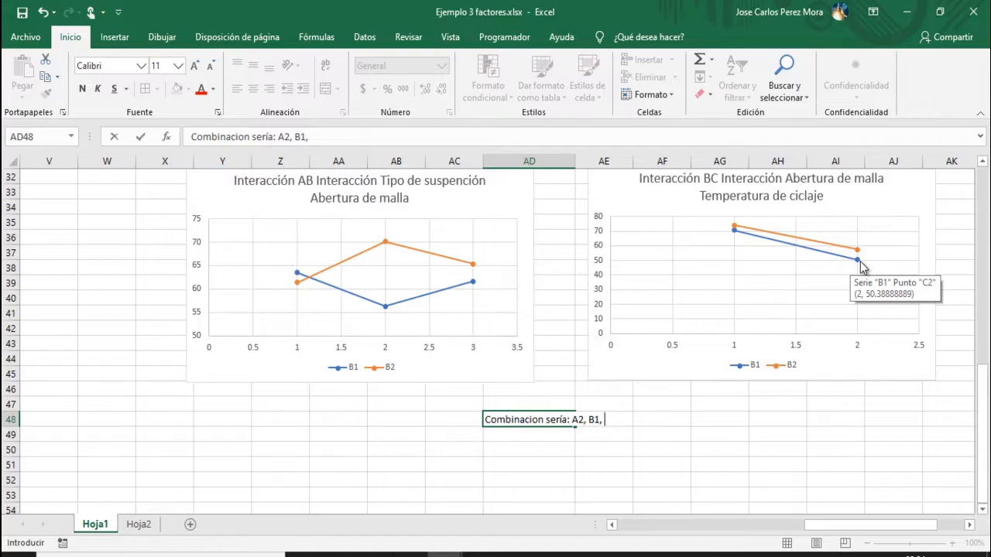
{"action": "type", "text": "C\""}
{"action": "key", "text": "BackSpace"}
{"action": "type", "text": "2"}
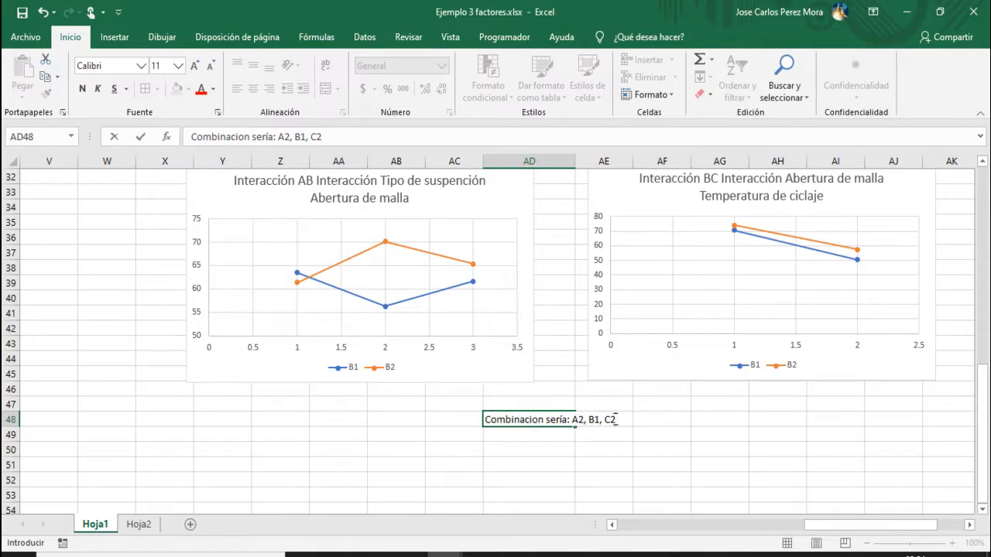
Step: Check the factor descriptions on the PowerPoint slide, return to Excel and commit the combination text in AD48
{"action": "key", "text": "alt+Tab"}
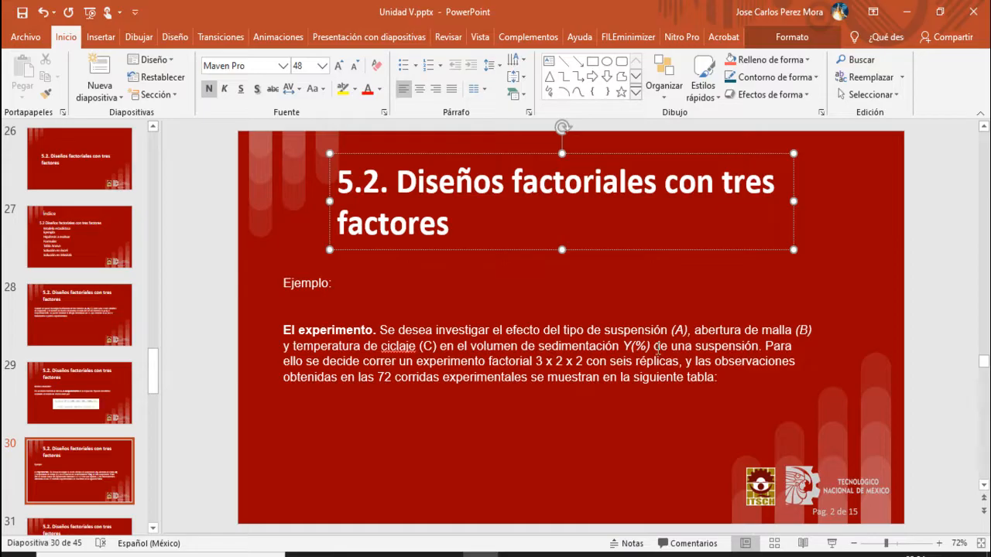
{"action": "key", "text": "alt+Tab"}
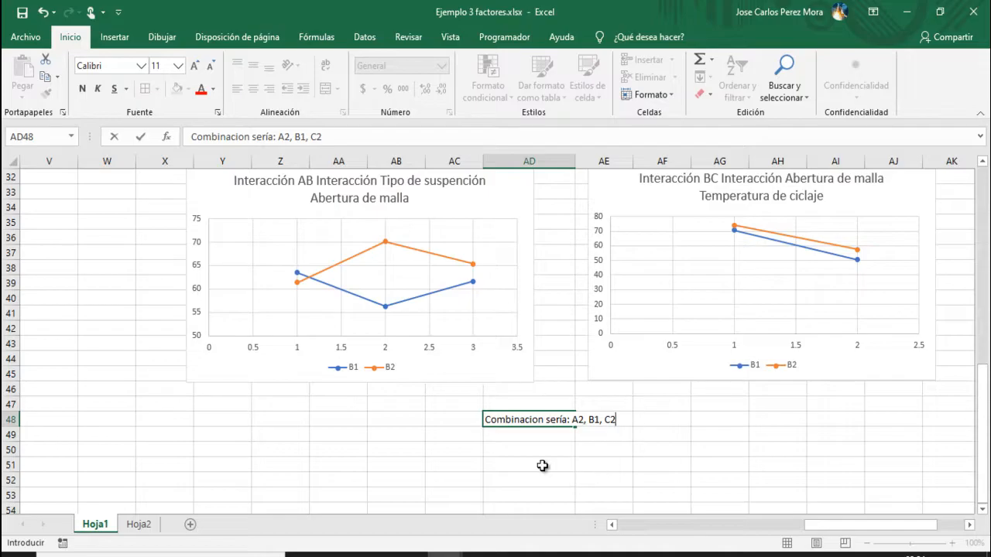
{"action": "key", "text": "Return"}
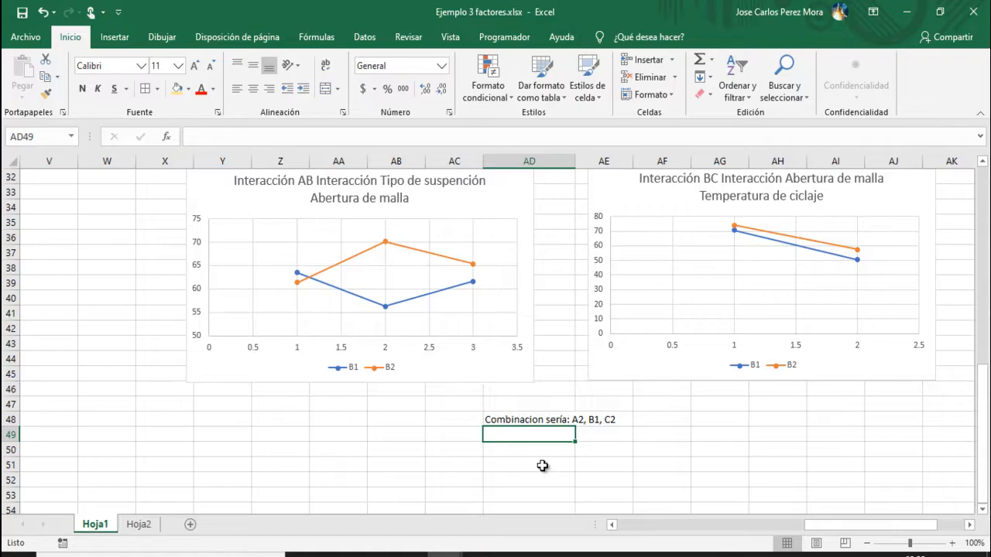
Step: Examine the geometric representation of the 3 x 2 x 2 factorial in PowerPoint against the combination recorded in the Excel sheet
{"action": "left_click", "coordinate": [482, 554]}
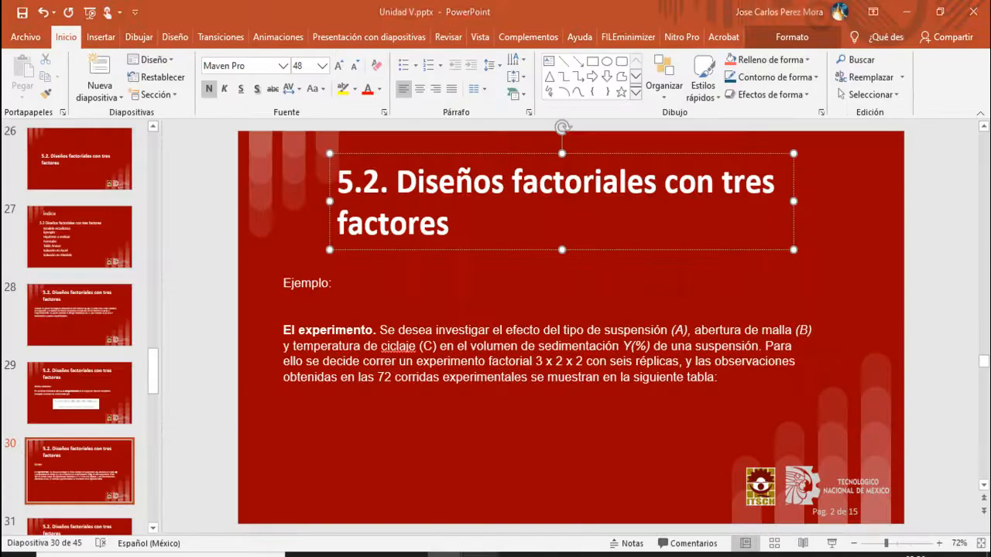
{"action": "scroll", "coordinate": [85, 409], "scroll_direction": "down", "scroll_amount": 5}
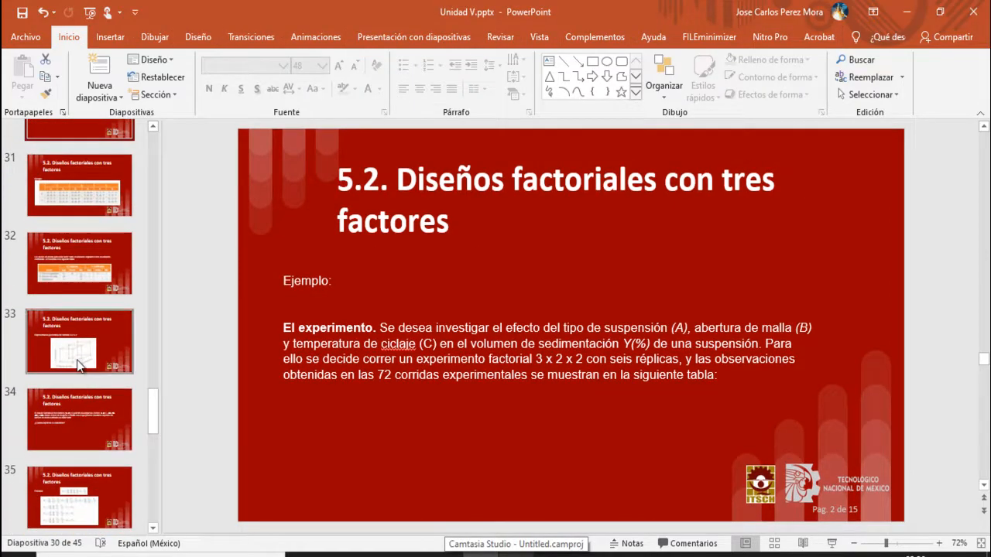
{"action": "left_click", "coordinate": [77, 345]}
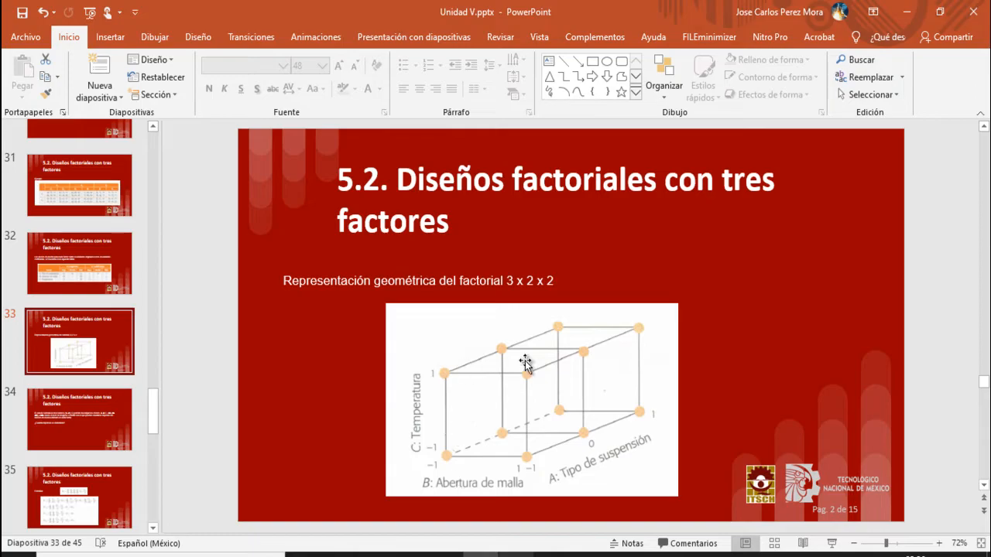
{"action": "key", "text": "alt+Tab"}
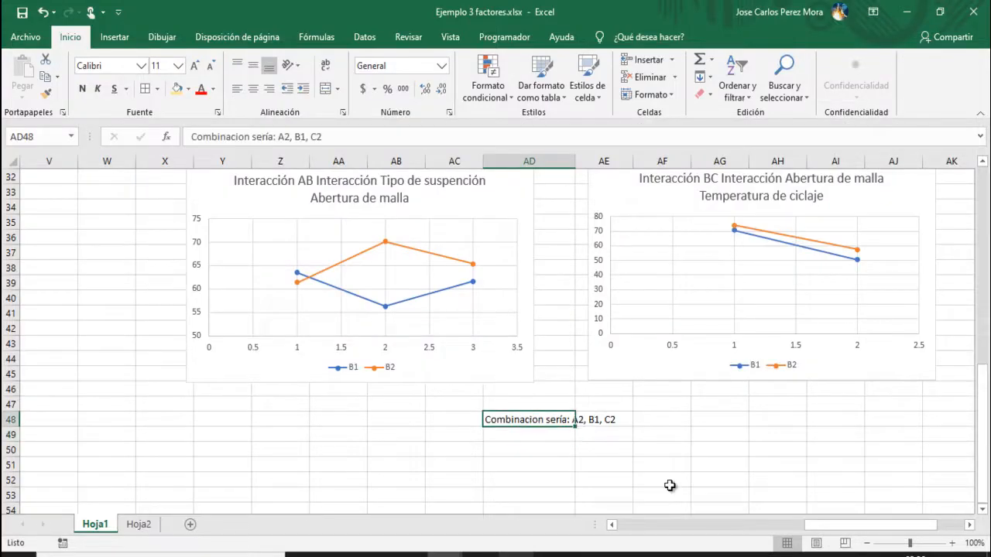
{"action": "left_click", "coordinate": [570, 449]}
{"action": "left_click", "coordinate": [568, 423]}
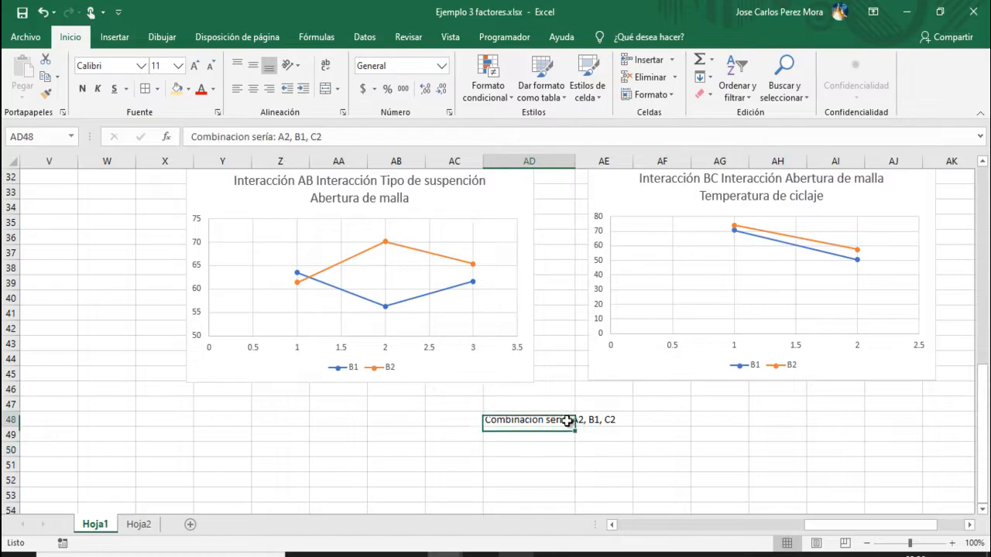
{"action": "left_click", "coordinate": [562, 452]}
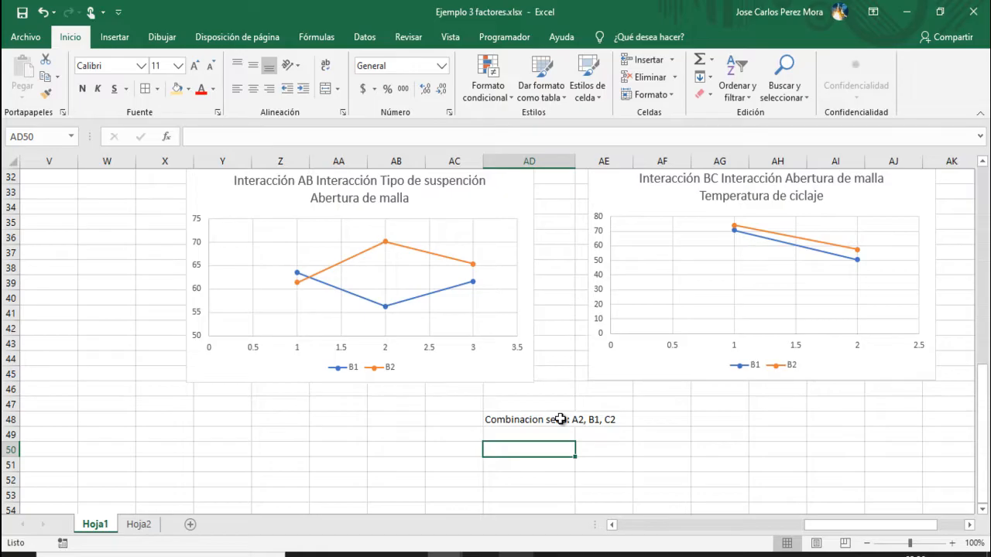
Step: Switch to Minitab and start a factorial design of type Diseño factorial completo general with 3 factors
{"action": "key", "text": "alt+Tab"}
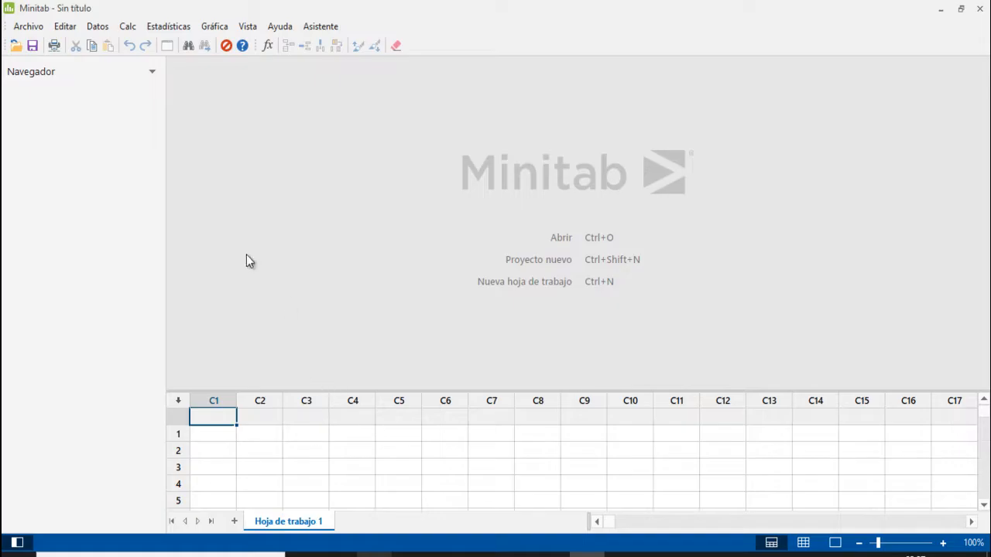
{"action": "left_click", "coordinate": [154, 30]}
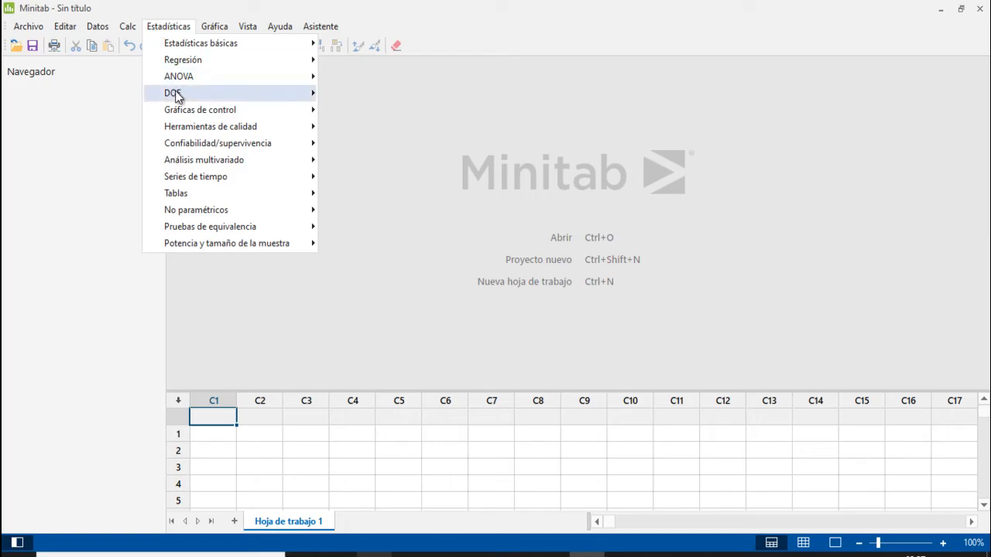
{"action": "mouse_move", "coordinate": [175, 94]}
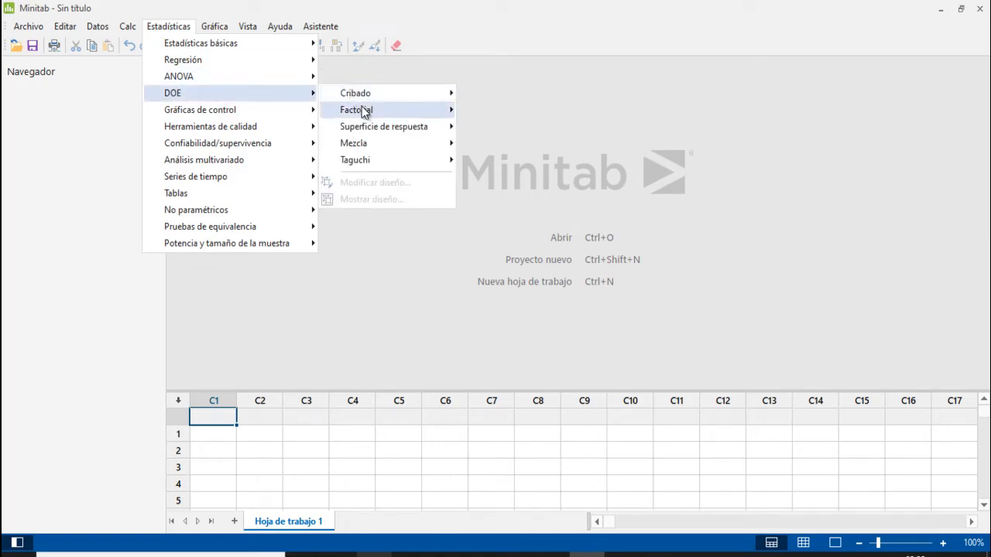
{"action": "mouse_move", "coordinate": [365, 113]}
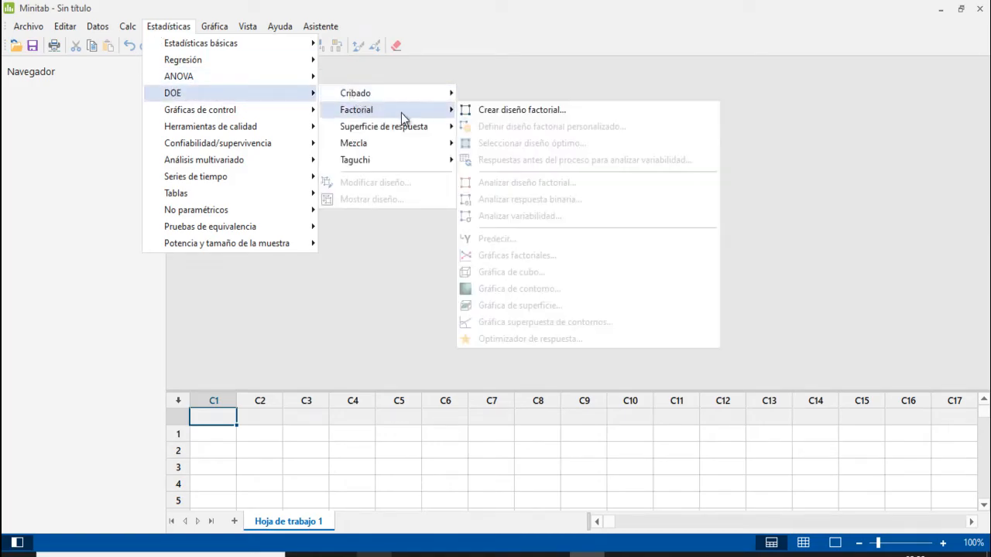
{"action": "left_click", "coordinate": [482, 109]}
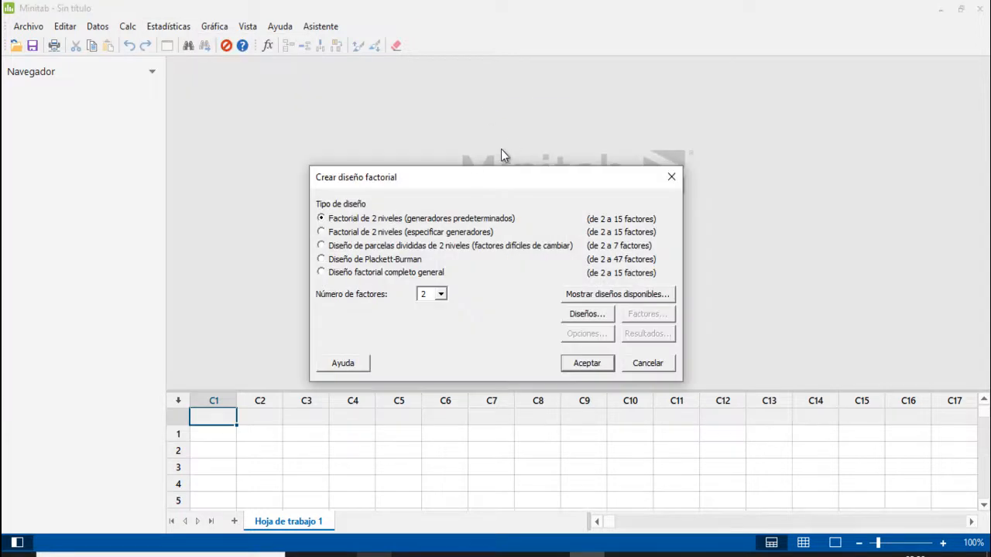
{"action": "left_click", "coordinate": [321, 272]}
{"action": "left_click", "coordinate": [441, 296]}
{"action": "left_click", "coordinate": [425, 317]}
Step: Name the factors Tipo de suspensión, Abertura de la malla and Temperatura, with 3, 2 and 2 levels respectively
{"action": "left_click", "coordinate": [581, 314]}
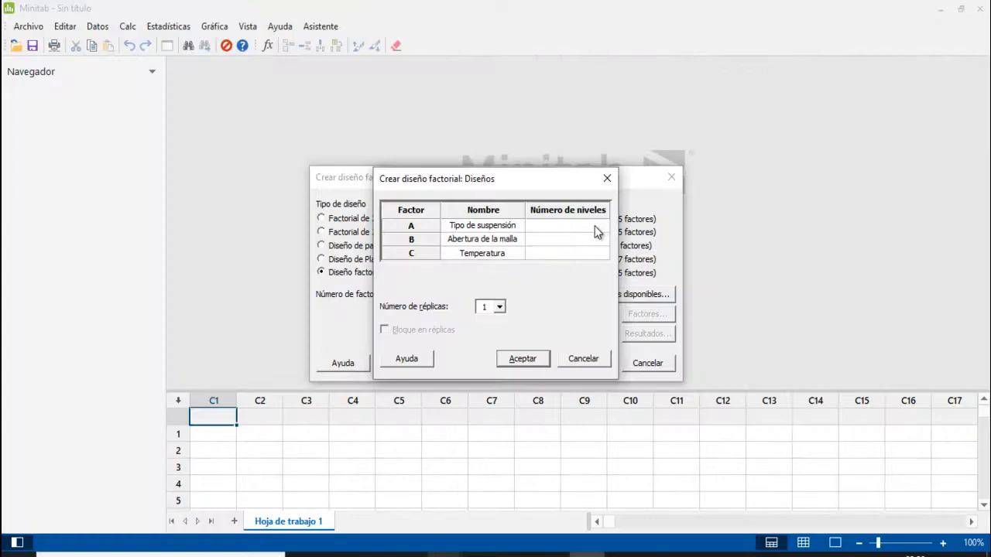
{"action": "left_click", "coordinate": [602, 227]}
{"action": "left_click", "coordinate": [603, 223]}
{"action": "left_click", "coordinate": [604, 223]}
{"action": "left_click", "coordinate": [545, 243]}
{"action": "left_click", "coordinate": [603, 237]}
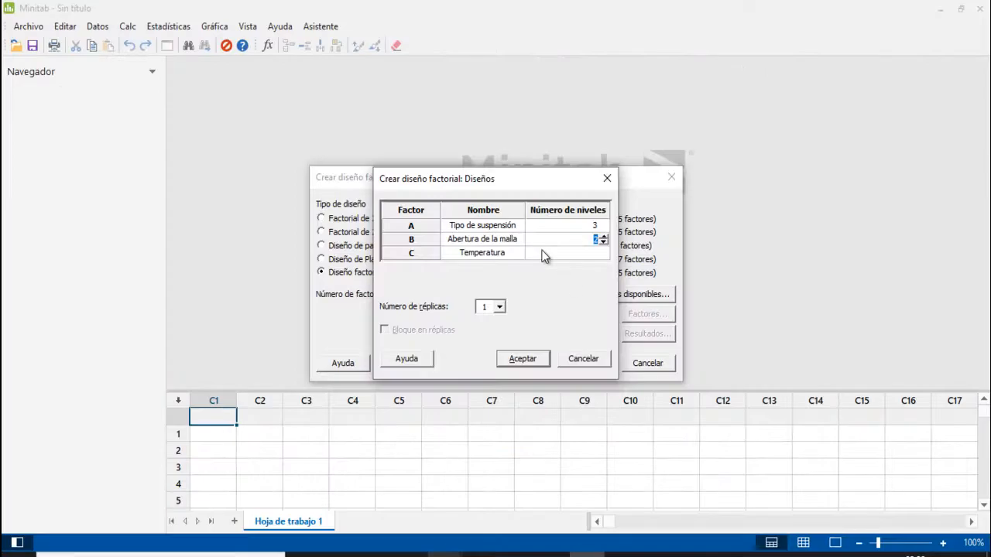
{"action": "left_click", "coordinate": [546, 254]}
{"action": "left_click", "coordinate": [603, 249]}
Step: Set the number of replicates to 6, checking the observations per treatment in the Excel data table, and accept the design
{"action": "key", "text": "alt+Tab"}
{"action": "left_click_drag", "start_coordinate": [150, 207], "coordinate": [196, 222]}
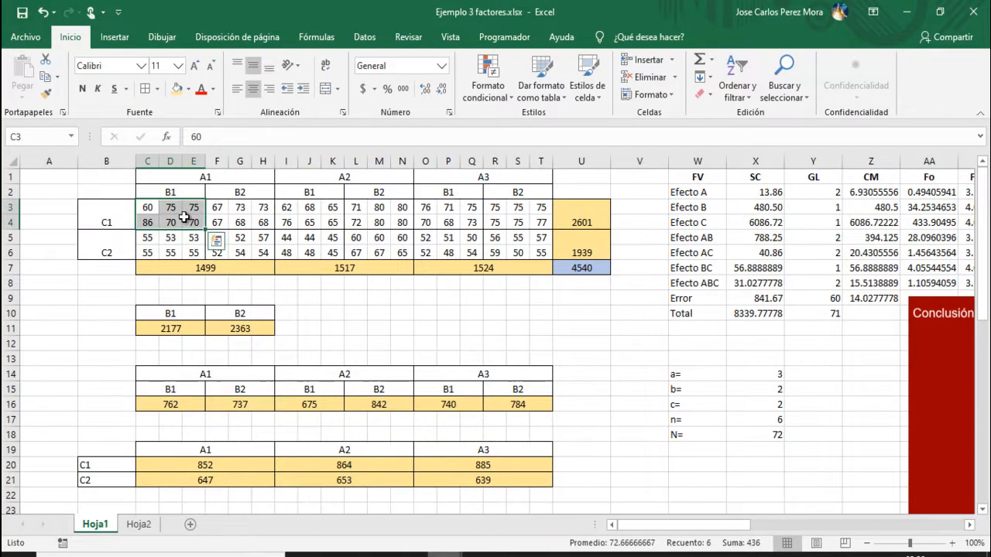
{"action": "key", "text": "alt+Tab"}
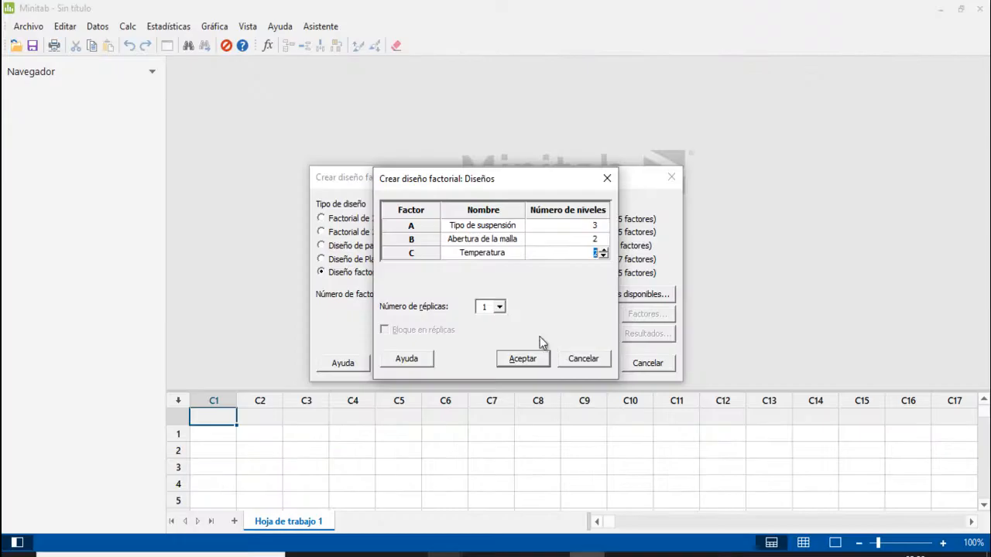
{"action": "left_click", "coordinate": [500, 307]}
{"action": "left_click", "coordinate": [486, 370]}
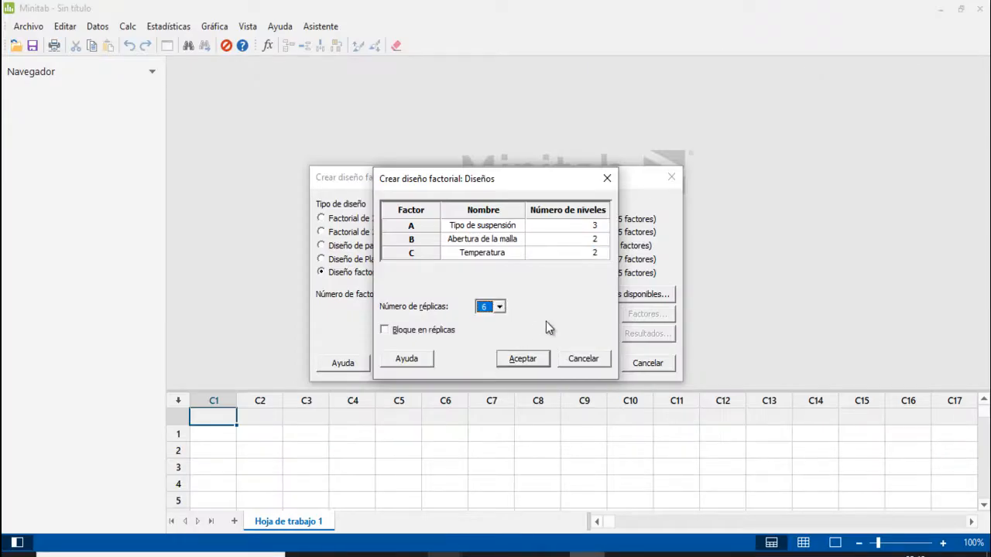
{"action": "left_click", "coordinate": [513, 360]}
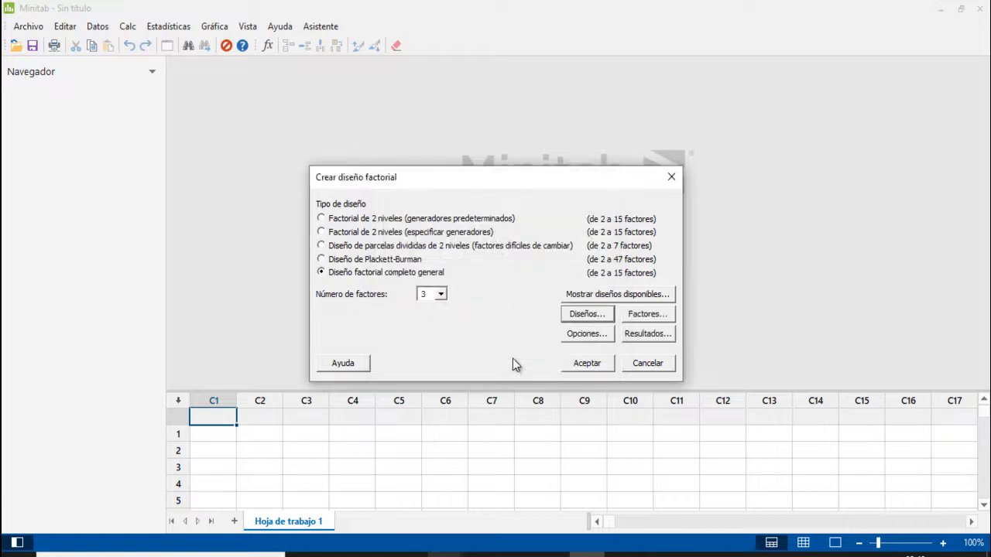
Step: Open the design's factor settings and keep Tipo de suspensión as type Numérico
{"action": "left_click", "coordinate": [656, 313]}
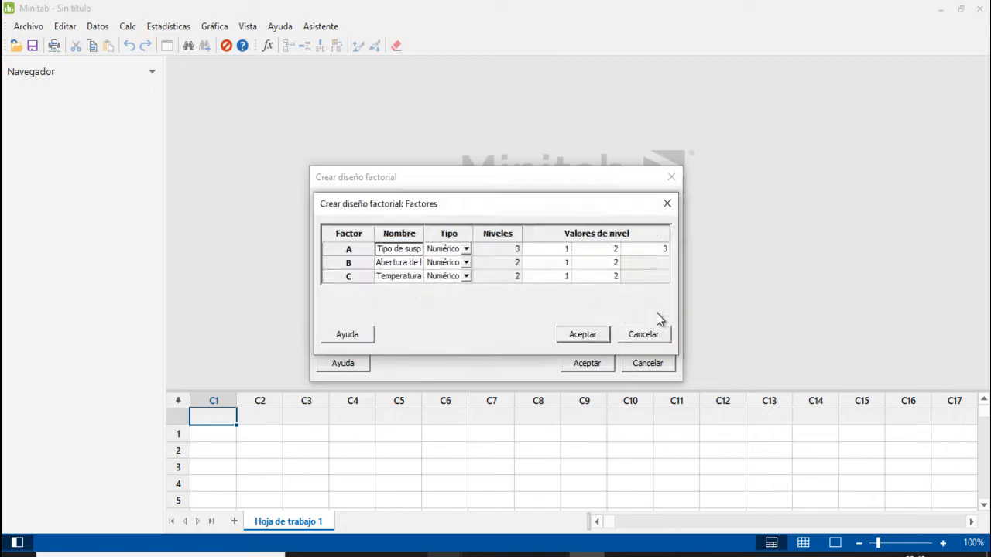
{"action": "left_click", "coordinate": [552, 251]}
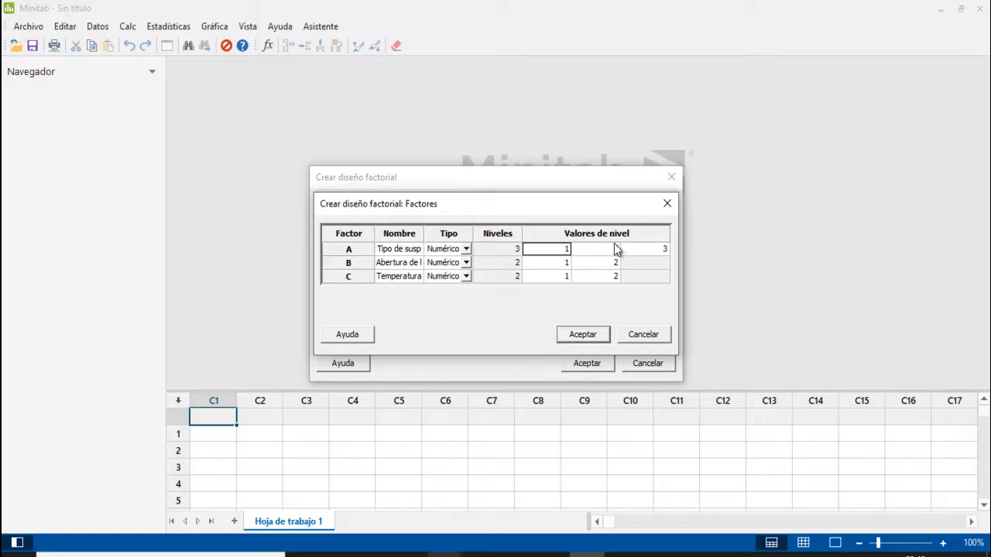
{"action": "left_click", "coordinate": [470, 250]}
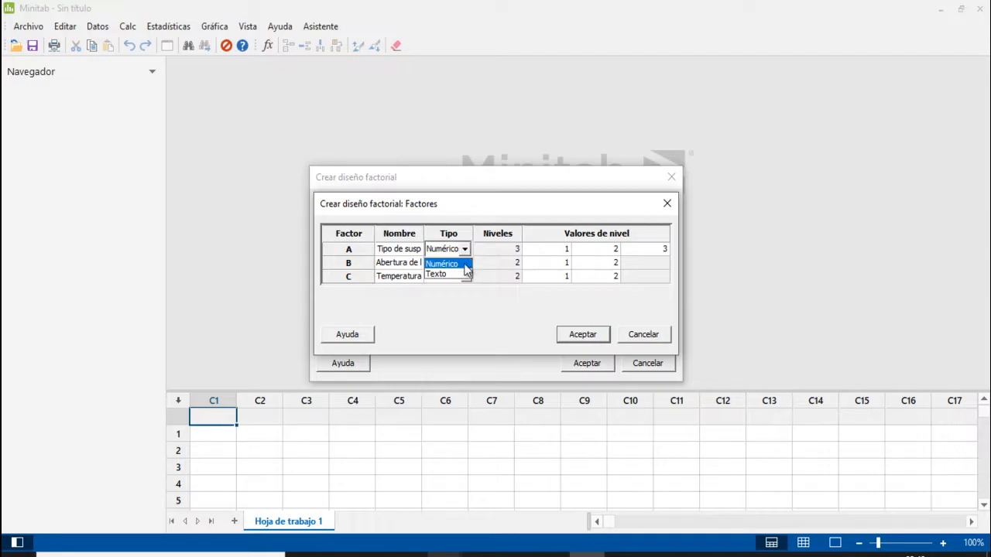
{"action": "left_click", "coordinate": [466, 265]}
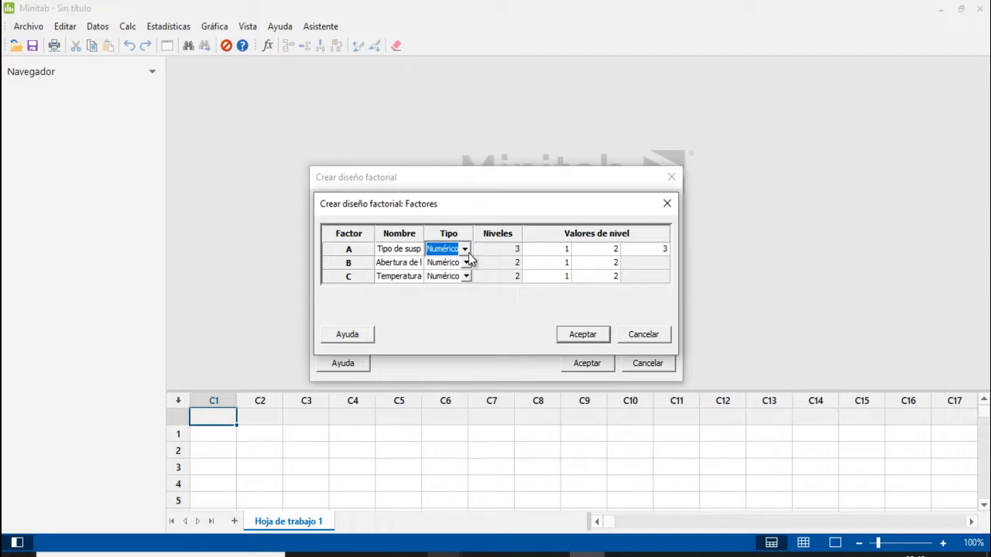
Step: Review the level values assigned to Abertura de la malla and Temperatura
{"action": "left_click", "coordinate": [560, 262]}
{"action": "left_click", "coordinate": [600, 266]}
{"action": "left_click", "coordinate": [600, 278]}
{"action": "left_click", "coordinate": [558, 276]}
{"action": "left_click", "coordinate": [564, 265]}
{"action": "left_click", "coordinate": [592, 266]}
{"action": "left_click", "coordinate": [589, 276]}
{"action": "left_click", "coordinate": [563, 280]}
{"action": "left_click", "coordinate": [556, 264]}
{"action": "left_click", "coordinate": [588, 265]}
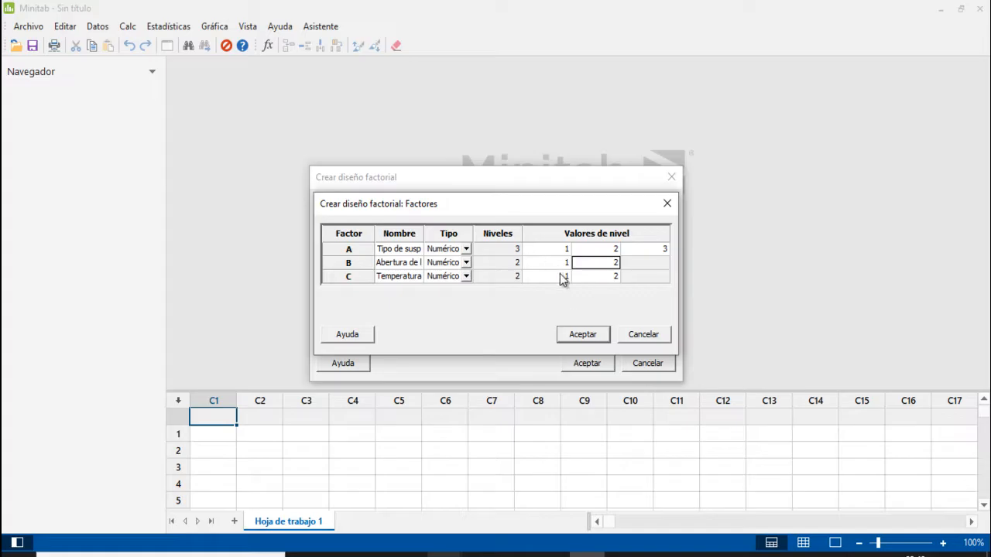
Step: Set the level values of factor B, Abertura de la malla, to 40 and 60, following the levels table in PowerPoint
{"action": "key", "text": "shift+Tab"}
{"action": "key", "text": "alt+Tab"}
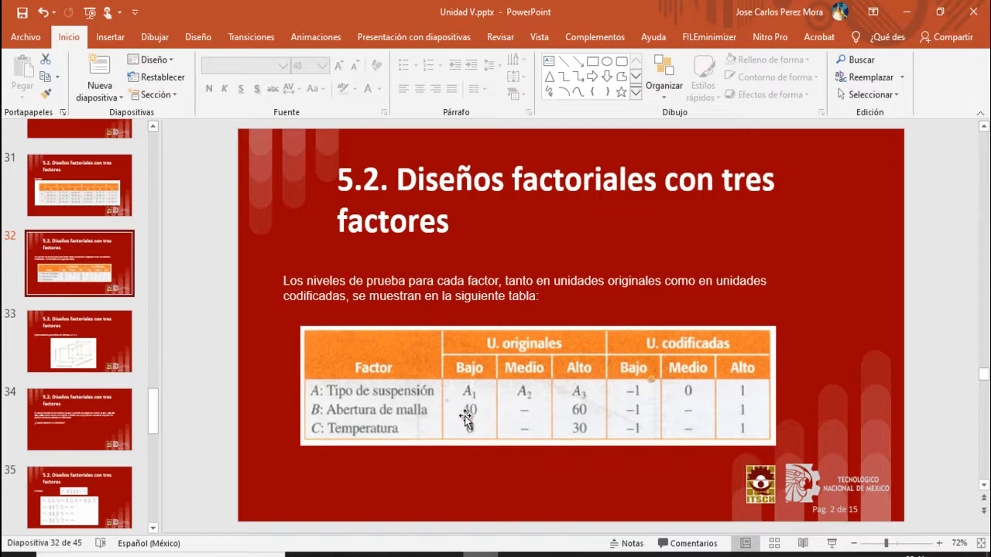
{"action": "key", "text": "alt+Tab"}
{"action": "type", "text": "40"}
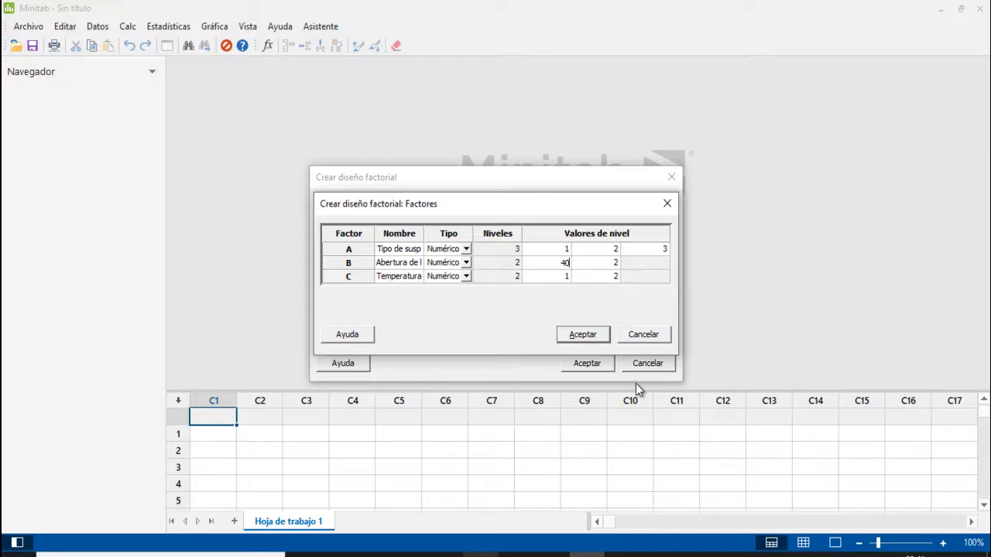
{"action": "left_click", "coordinate": [608, 263]}
{"action": "type", "text": "60"}
Step: Set the level values of factor C, Temperatura, to 0 and 30, following the levels table in PowerPoint
{"action": "left_click", "coordinate": [545, 276]}
{"action": "key", "text": "alt+Tab"}
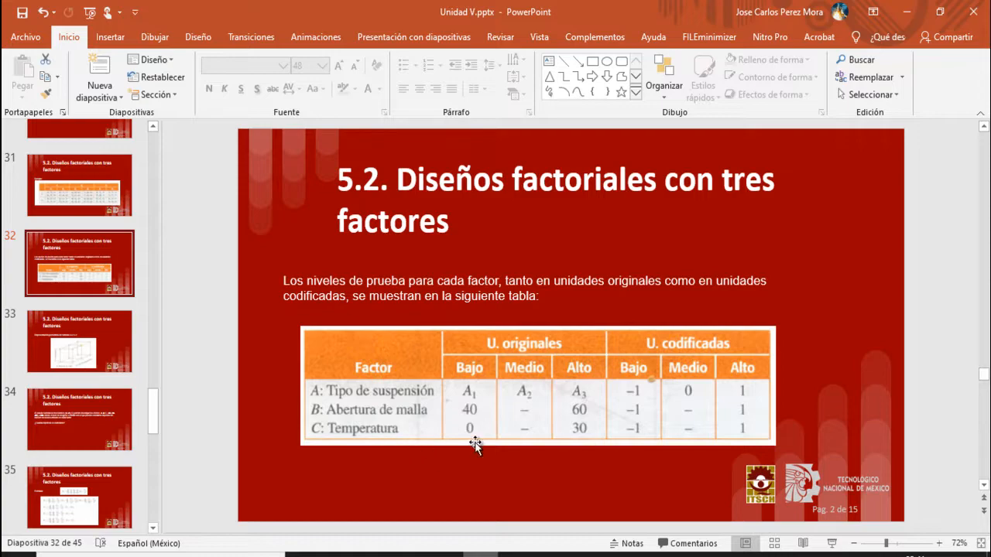
{"action": "key", "text": "alt+Tab"}
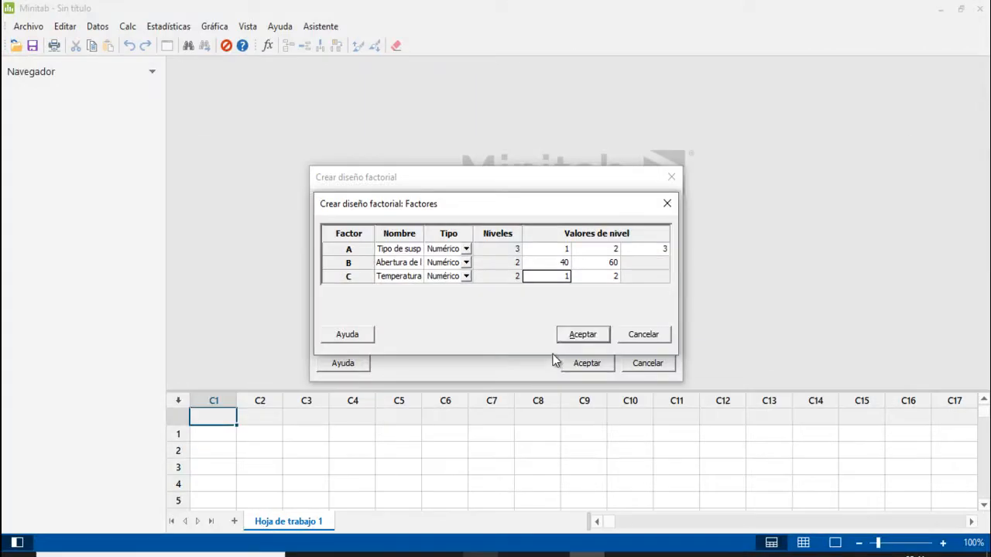
{"action": "type", "text": "0"}
{"action": "left_click", "coordinate": [604, 277]}
{"action": "type", "text": "30"}
Step: Compare factor A's levels with the PowerPoint table, keep them as 1, 2 and 3, and accept the factor settings
{"action": "left_click", "coordinate": [557, 249]}
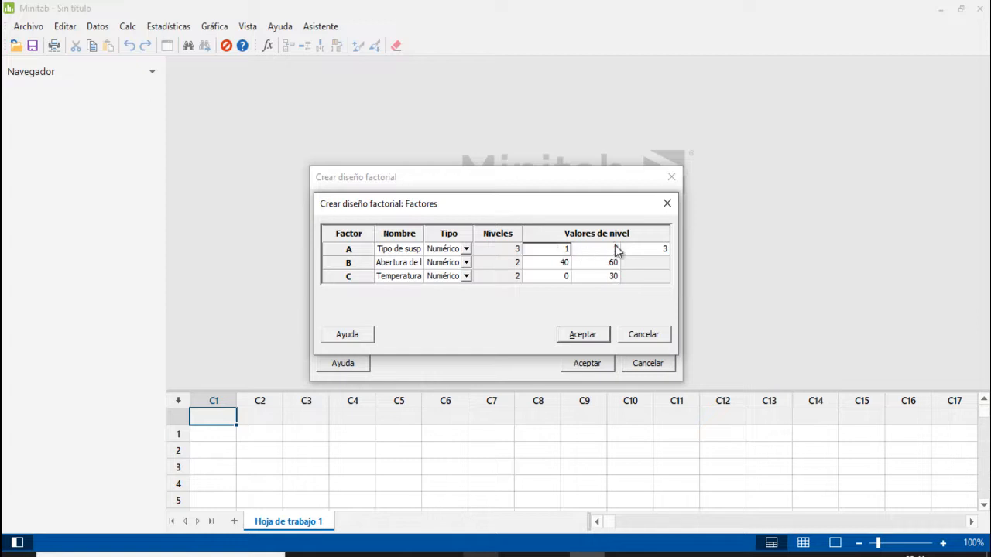
{"action": "key", "text": "alt+Tab"}
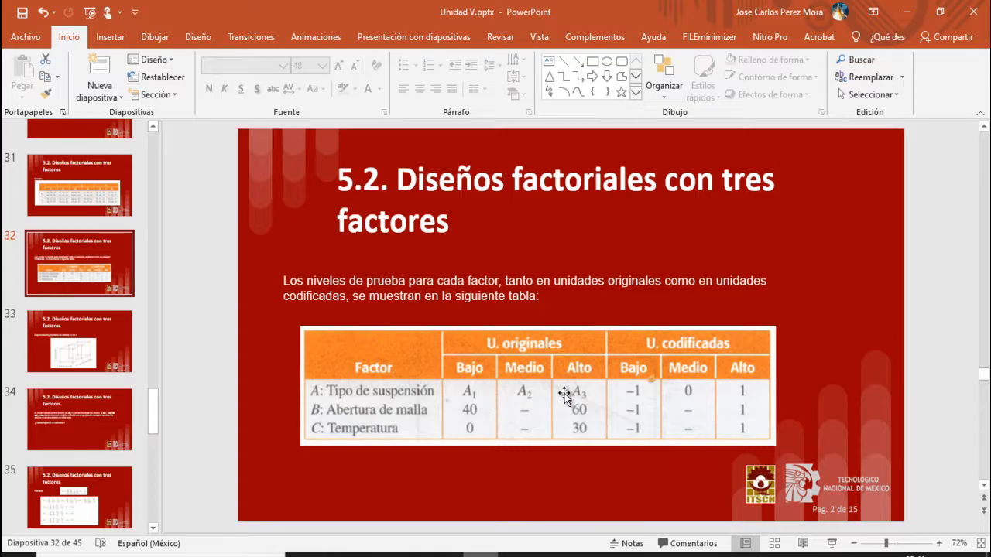
{"action": "key", "text": "alt+Tab"}
{"action": "left_click", "coordinate": [592, 335]}
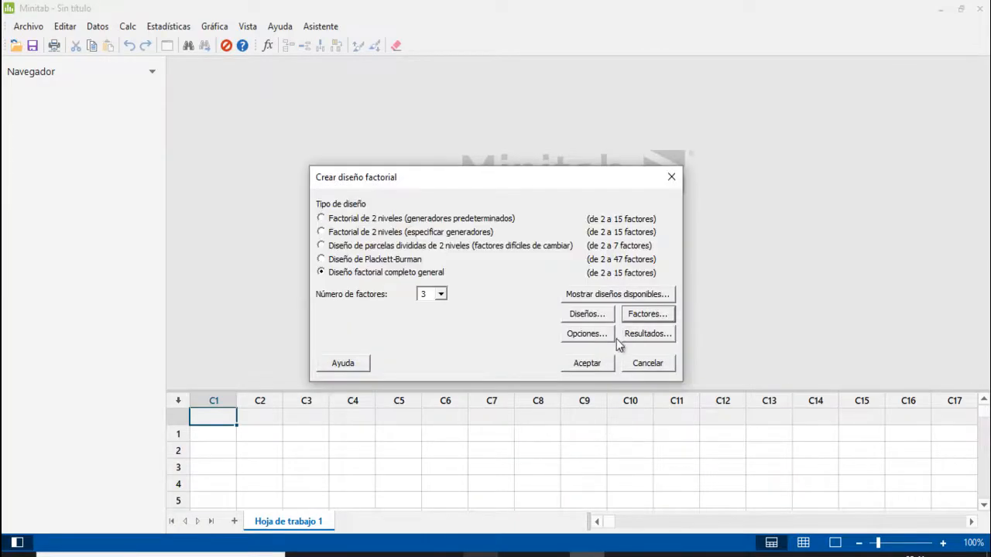
Step: Turn off run randomization (Aleatorizar corridas) in the factorial design options and accept them
{"action": "left_click", "coordinate": [586, 334]}
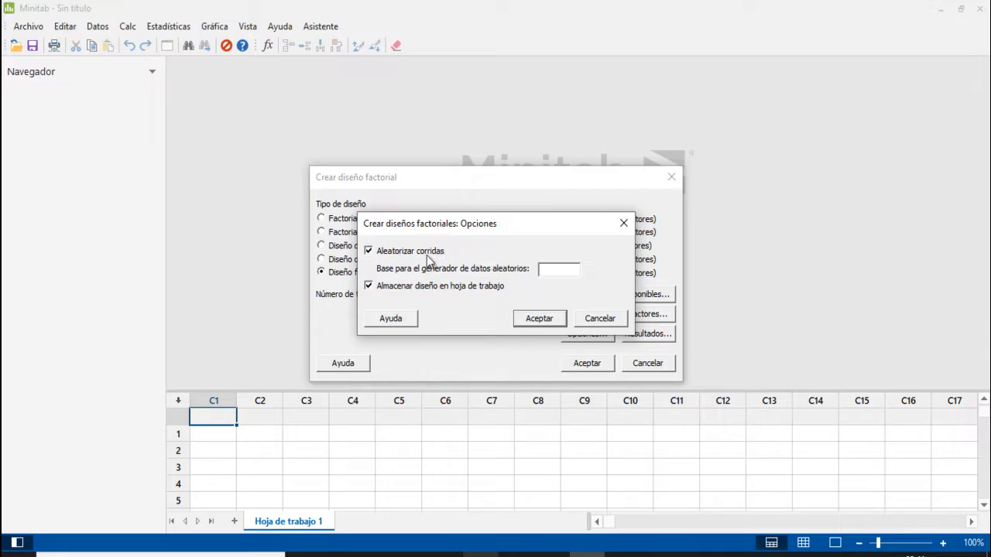
{"action": "left_click", "coordinate": [376, 253]}
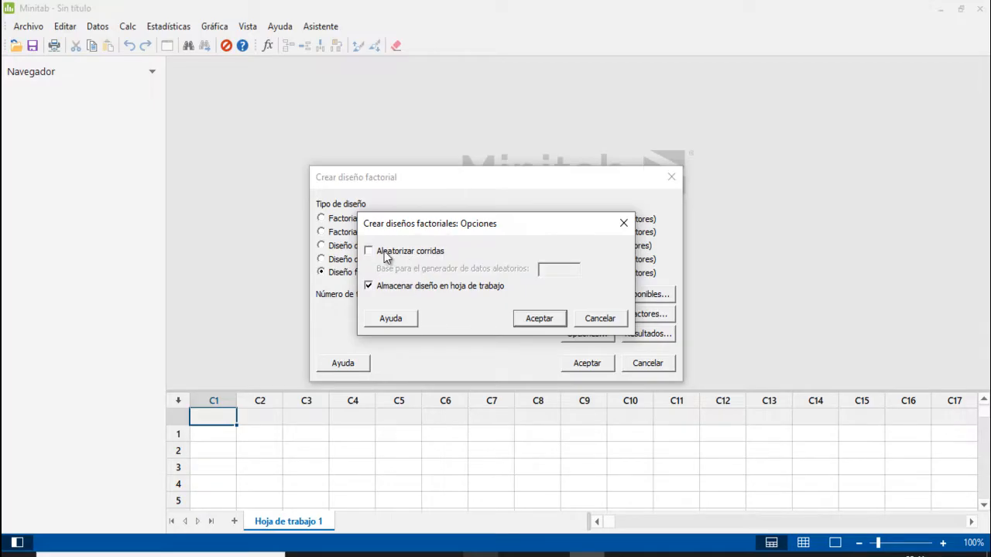
{"action": "left_click", "coordinate": [368, 253]}
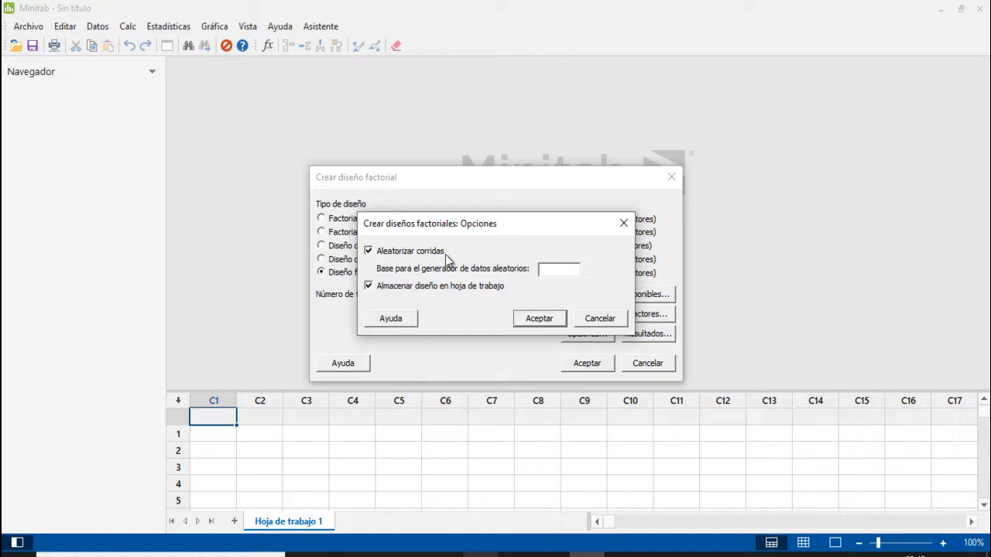
{"action": "left_click", "coordinate": [369, 251]}
{"action": "left_click", "coordinate": [536, 318]}
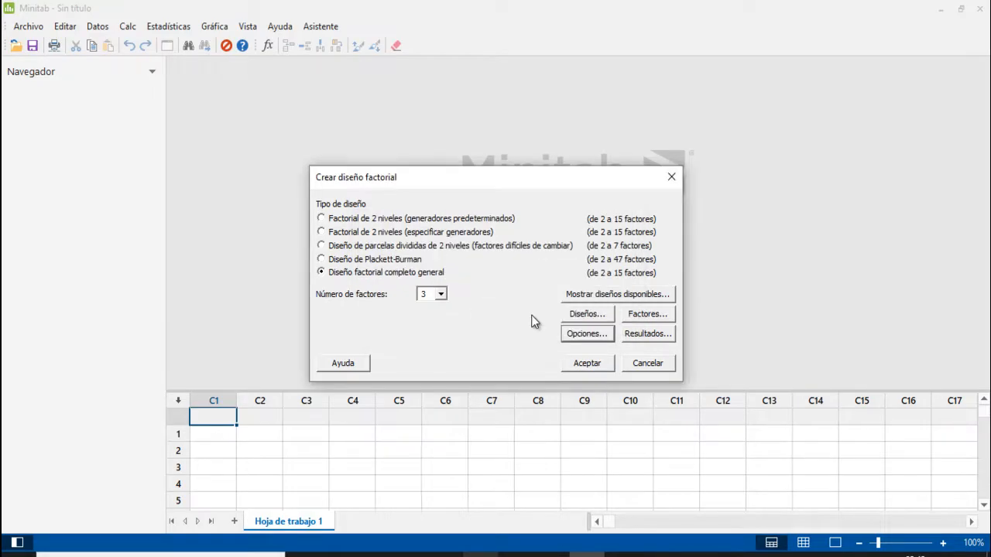
Step: Set the printed results to Tabla de resumen y tabla de diseño and generate the factorial design
{"action": "left_click", "coordinate": [640, 333]}
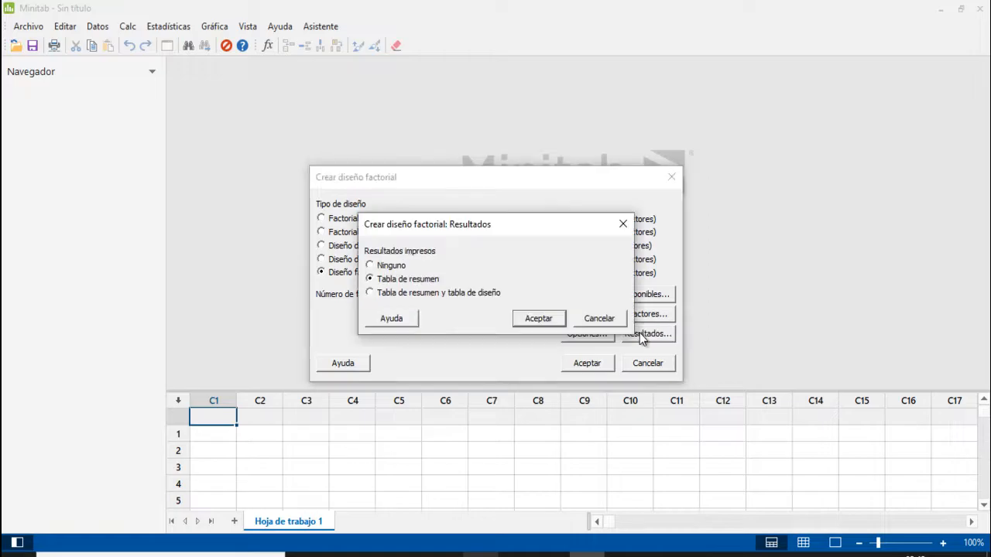
{"action": "left_click", "coordinate": [387, 294]}
{"action": "left_click", "coordinate": [523, 321]}
{"action": "left_click", "coordinate": [584, 364]}
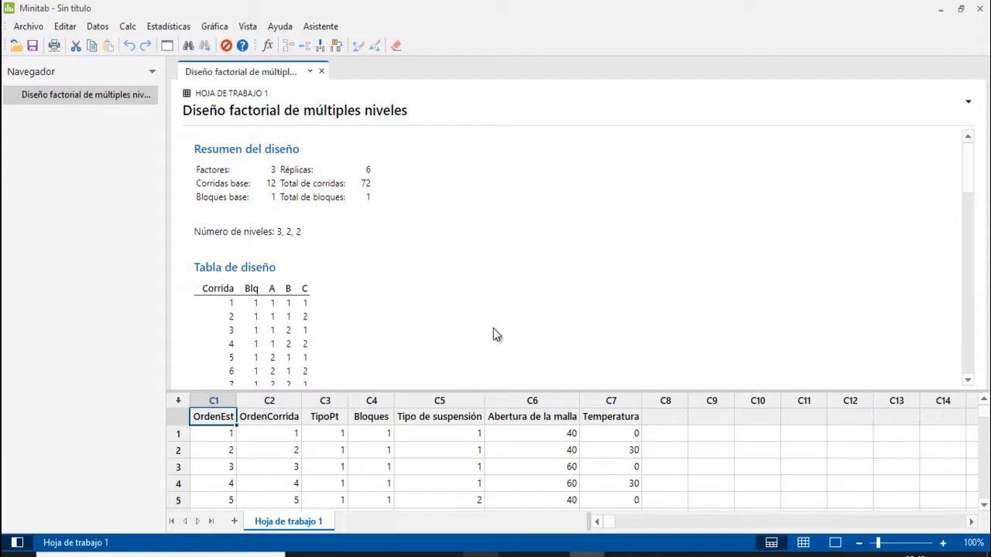
Step: Examine the design summary, the design table and the generated worksheet runs
{"action": "scroll", "coordinate": [476, 425], "scroll_direction": "down", "scroll_amount": 2}
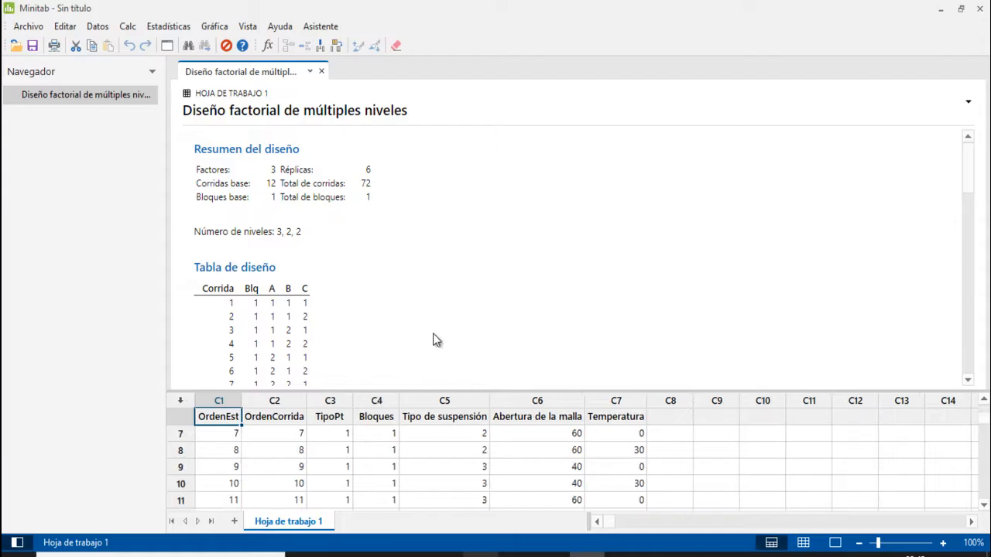
{"action": "scroll", "coordinate": [374, 251], "scroll_direction": "down", "scroll_amount": 1}
{"action": "scroll", "coordinate": [356, 247], "scroll_direction": "up", "scroll_amount": 2}
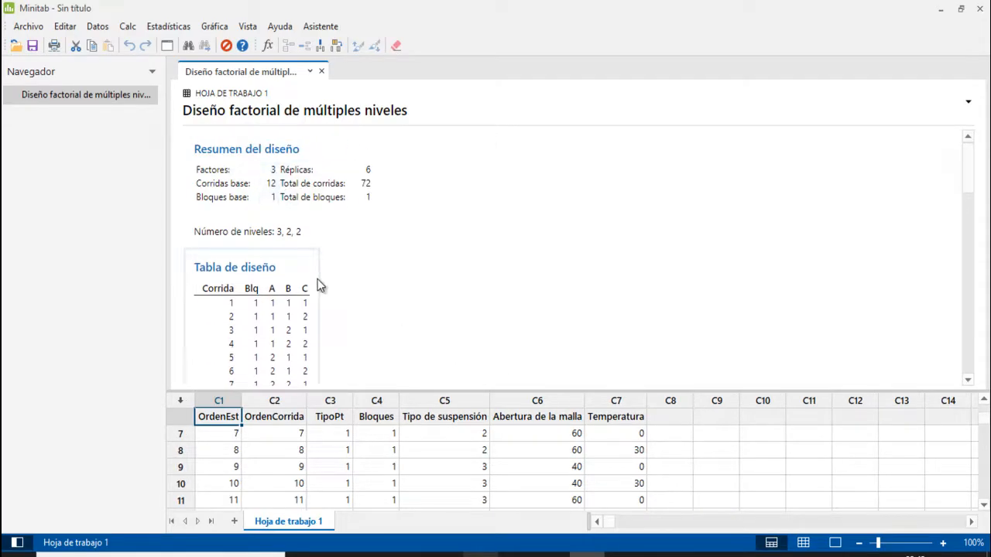
{"action": "scroll", "coordinate": [348, 283], "scroll_direction": "down", "scroll_amount": 1}
{"action": "scroll", "coordinate": [374, 278], "scroll_direction": "down", "scroll_amount": 15}
{"action": "scroll", "coordinate": [373, 279], "scroll_direction": "up", "scroll_amount": 8}
{"action": "scroll", "coordinate": [374, 280], "scroll_direction": "up", "scroll_amount": 6}
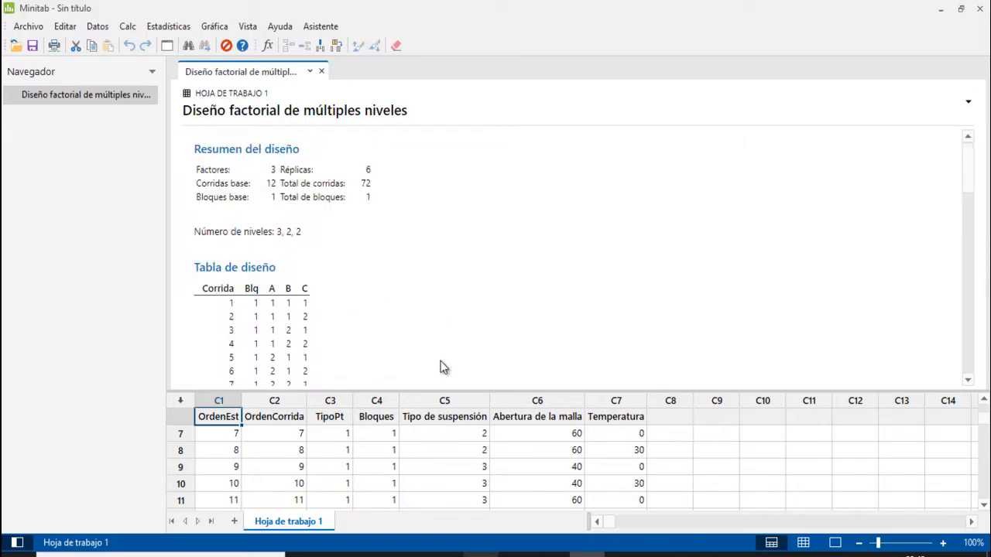
{"action": "scroll", "coordinate": [446, 361], "scroll_direction": "down", "scroll_amount": 1}
{"action": "scroll", "coordinate": [447, 362], "scroll_direction": "down", "scroll_amount": 1}
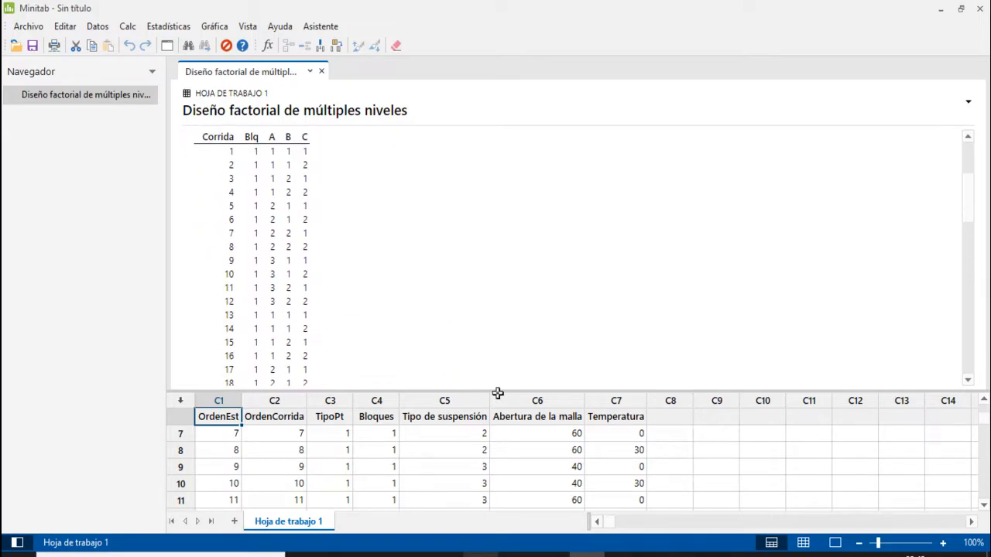
Step: Enlarge the worksheet area and check the first run's levels of Tipo de suspensión, Abertura de la malla and Temperatura
{"action": "left_click_drag", "start_coordinate": [500, 392], "coordinate": [503, 257]}
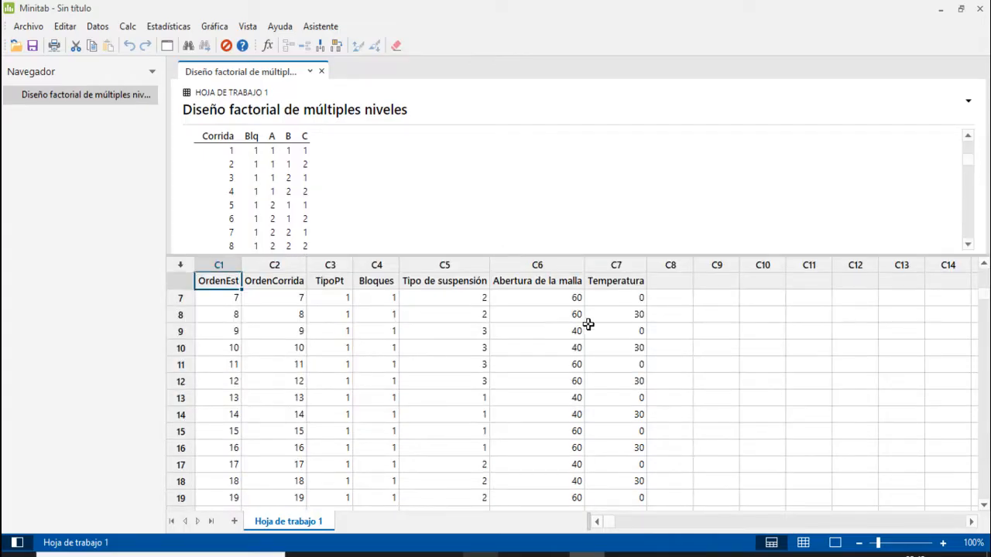
{"action": "left_click", "coordinate": [458, 296]}
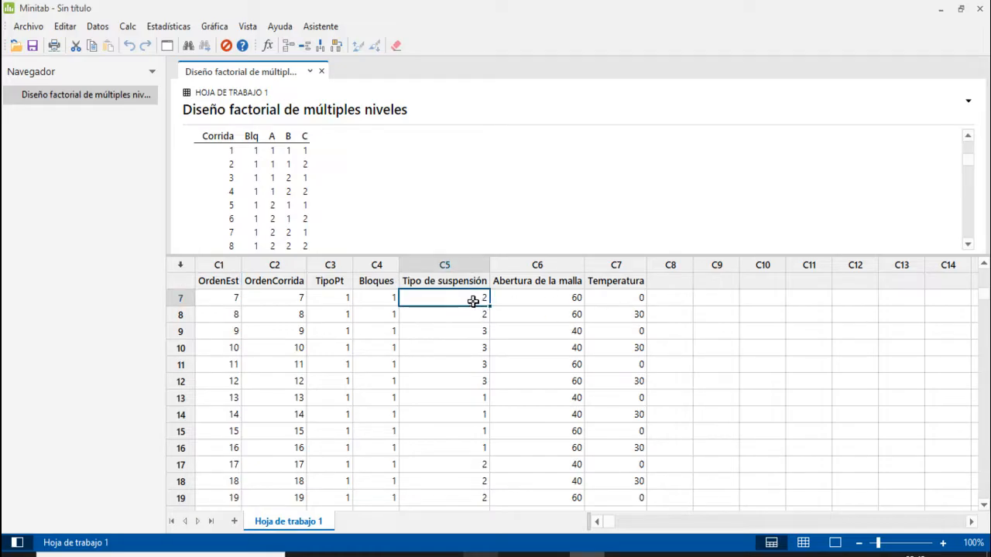
{"action": "scroll", "coordinate": [484, 343], "scroll_direction": "up", "scroll_amount": 2}
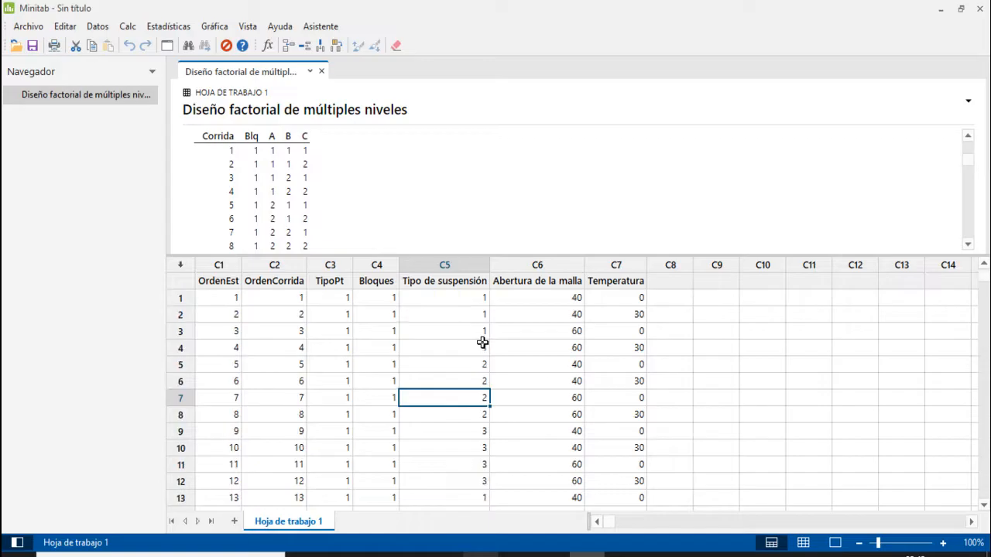
{"action": "left_click", "coordinate": [473, 303]}
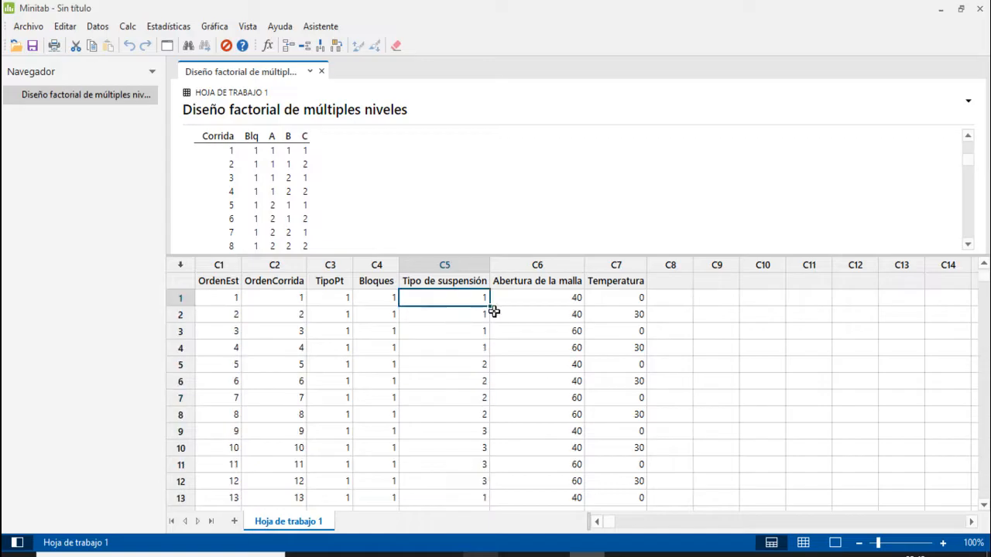
{"action": "left_click", "coordinate": [547, 300]}
{"action": "left_click", "coordinate": [604, 299]}
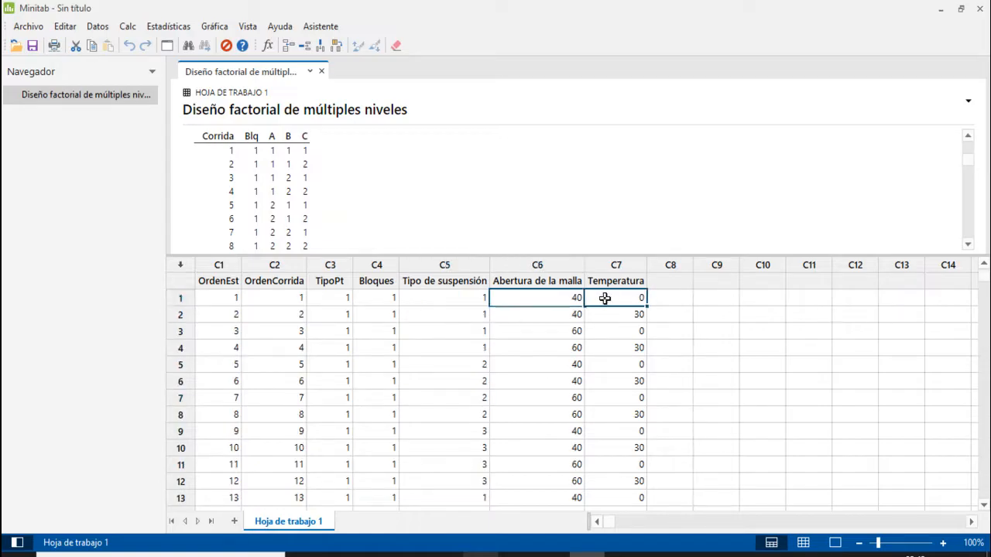
{"action": "left_click", "coordinate": [475, 296]}
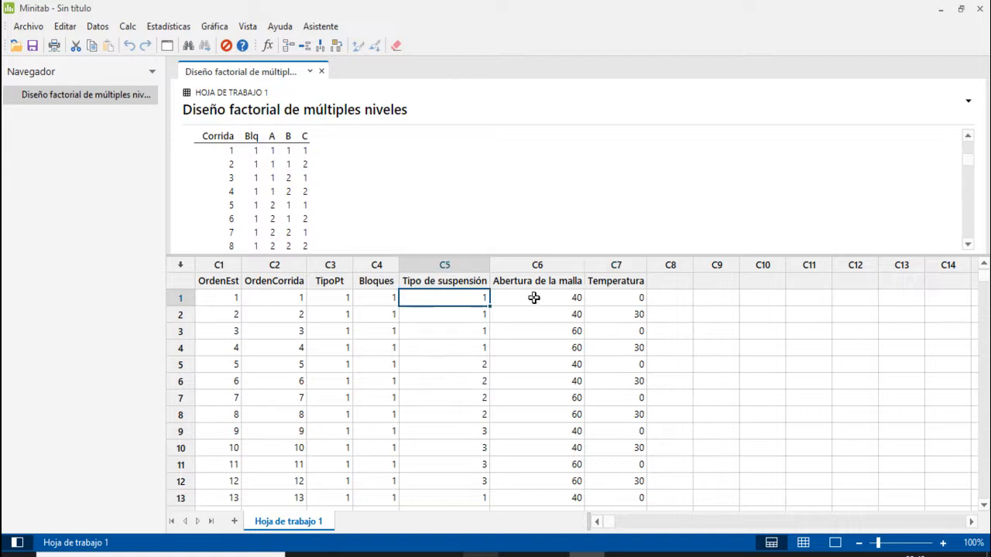
Step: Name column C8 Sedimentación for the response, checking the variable against the experiment description in PowerPoint
{"action": "left_click", "coordinate": [673, 283]}
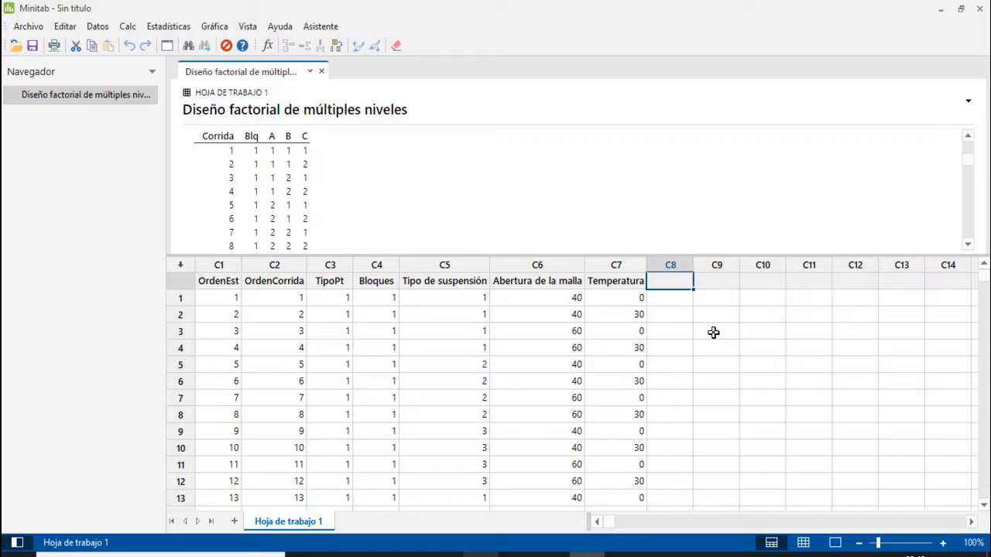
{"action": "type", "text": "Sedimentación"}
{"action": "left_click", "coordinate": [713, 333]}
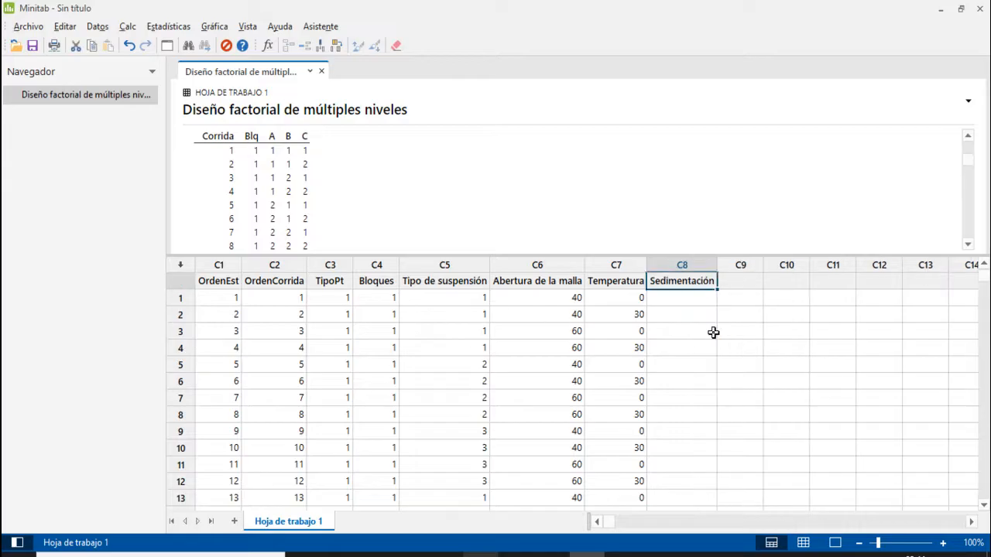
{"action": "key", "text": "alt+Tab"}
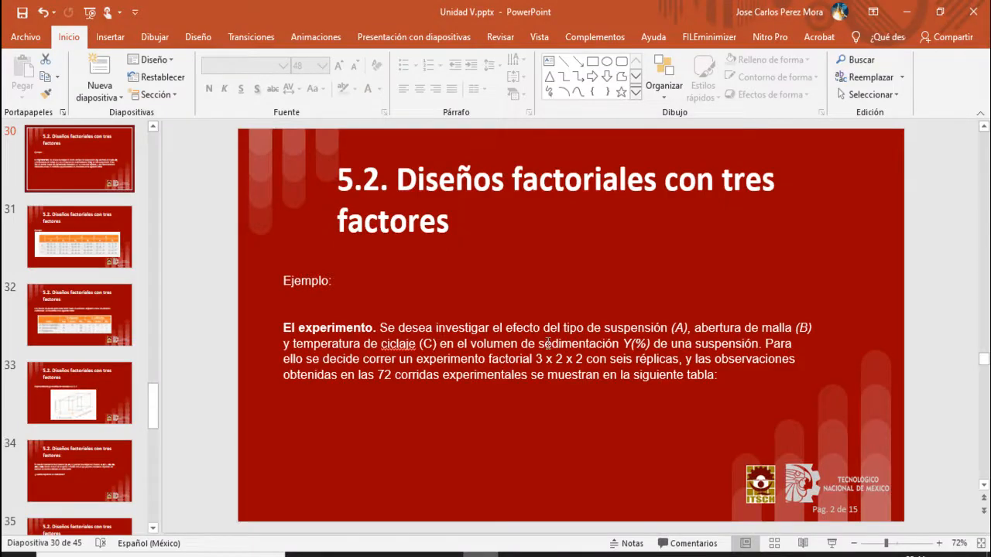
{"action": "key", "text": "alt+Tab"}
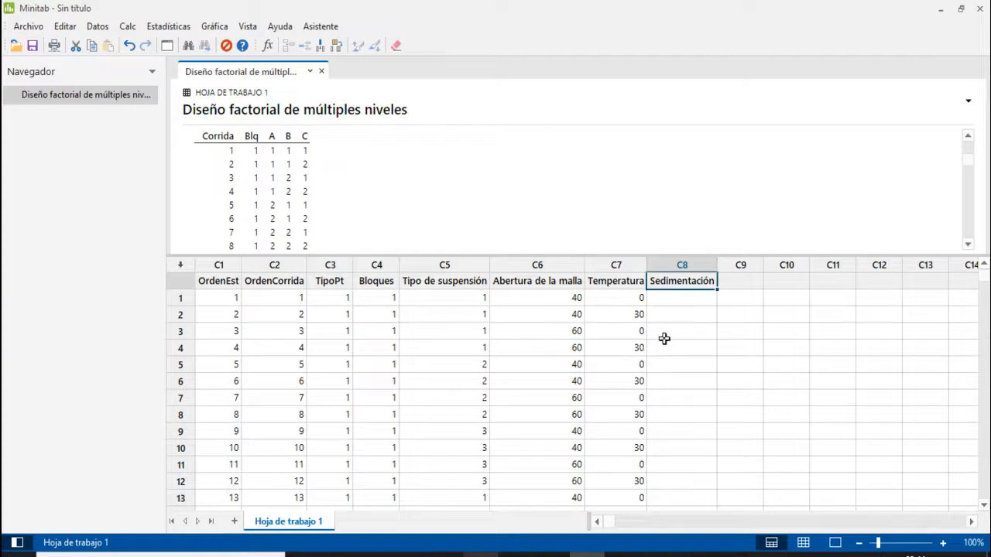
{"action": "left_click", "coordinate": [693, 303]}
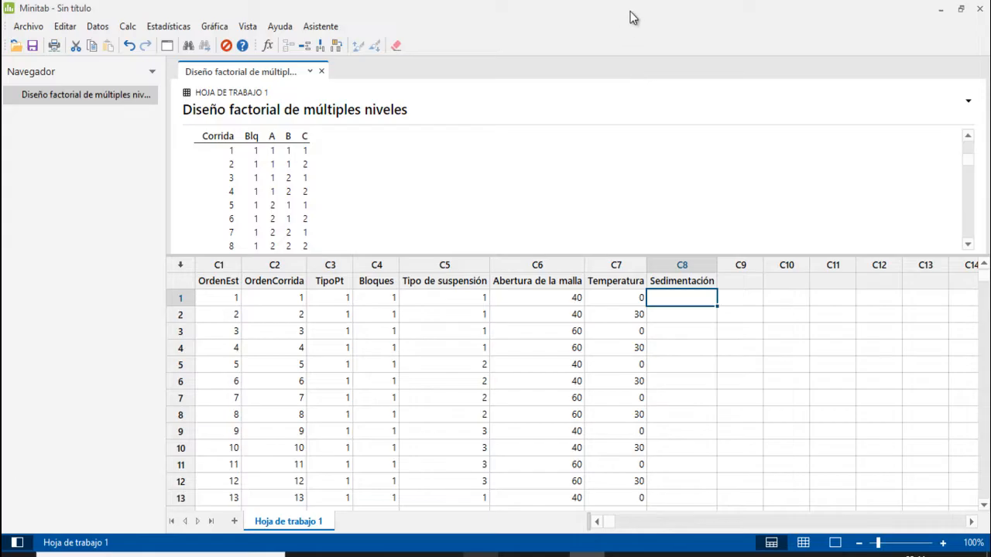
Step: Place Minitab side by side with the Excel workbook Ejemplo 3 factores.xlsx, showing the observations table on Hoja1
{"action": "left_click_drag", "start_coordinate": [549, 8], "coordinate": [989, 124]}
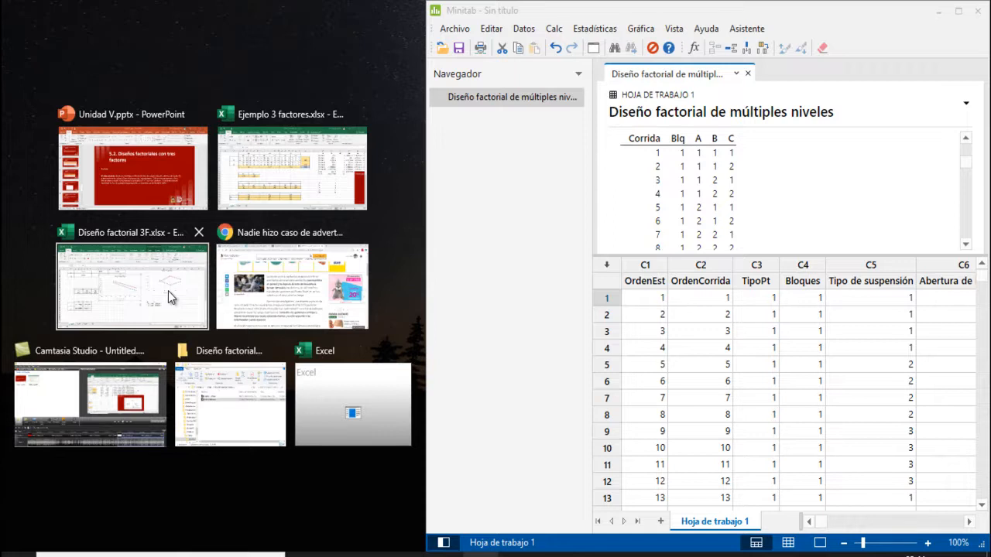
{"action": "left_click", "coordinate": [270, 192]}
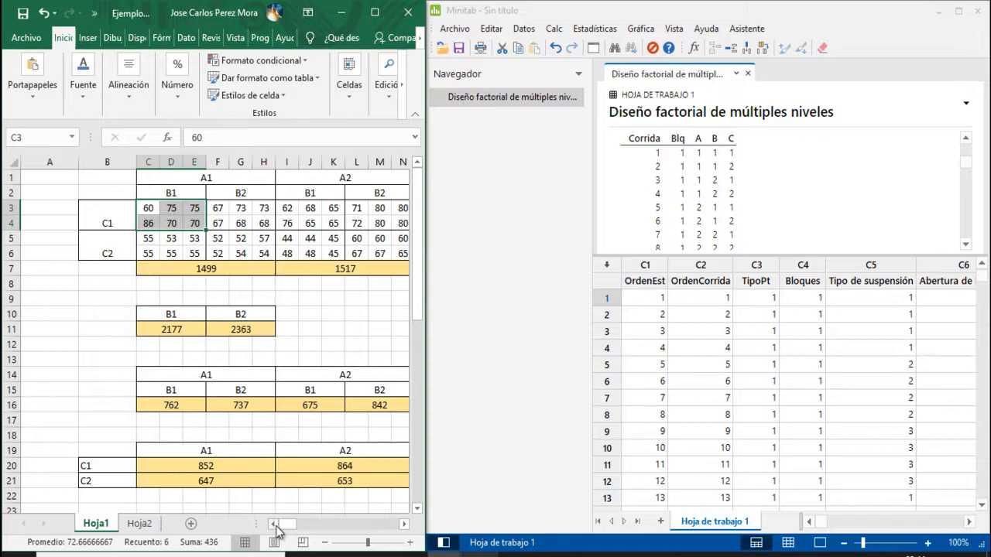
{"action": "left_click", "coordinate": [404, 524]}
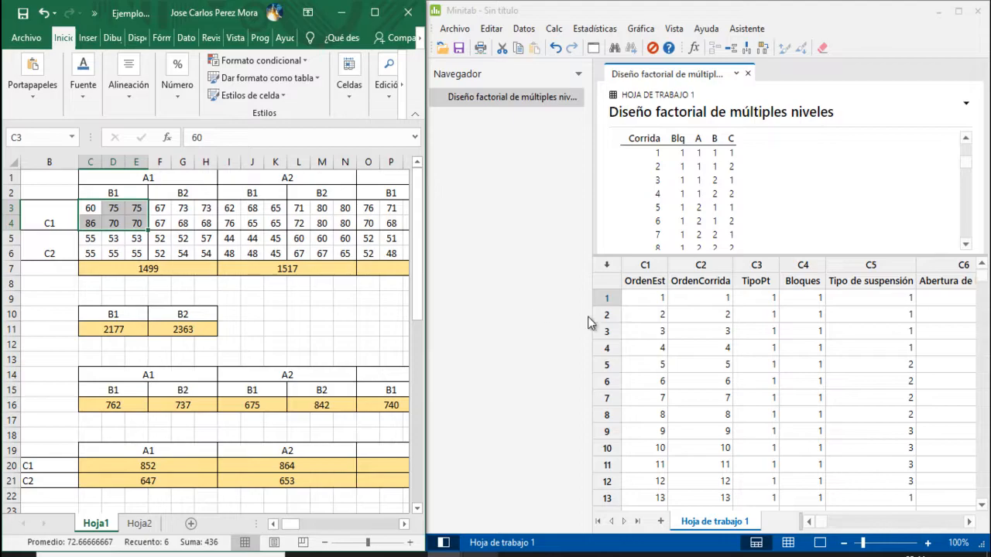
Step: Narrow the Navegador area and widen the Minitab window so the factor columns and Sedimentación are visible together
{"action": "left_click_drag", "start_coordinate": [588, 317], "coordinate": [550, 312]}
{"action": "left_click", "coordinate": [909, 296]}
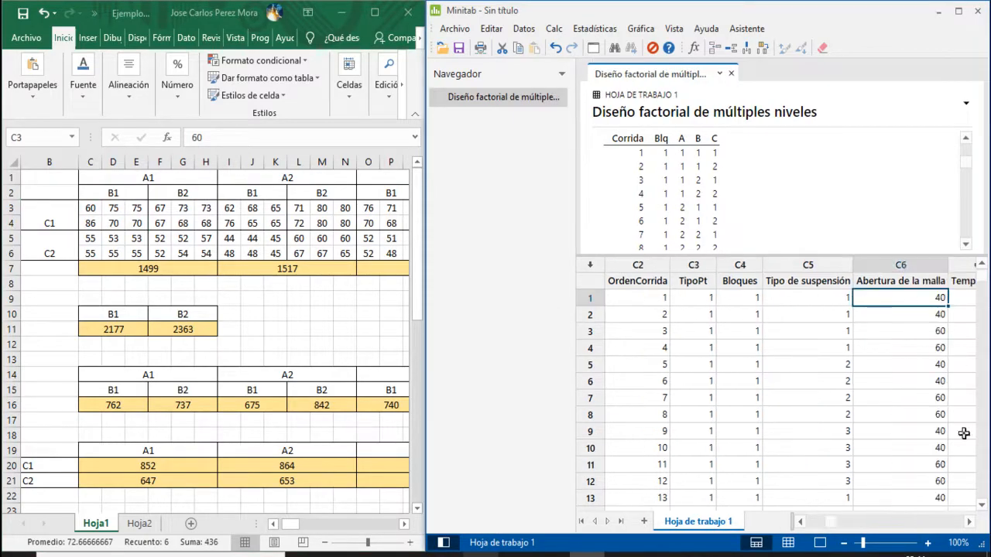
{"action": "left_click", "coordinate": [968, 521]}
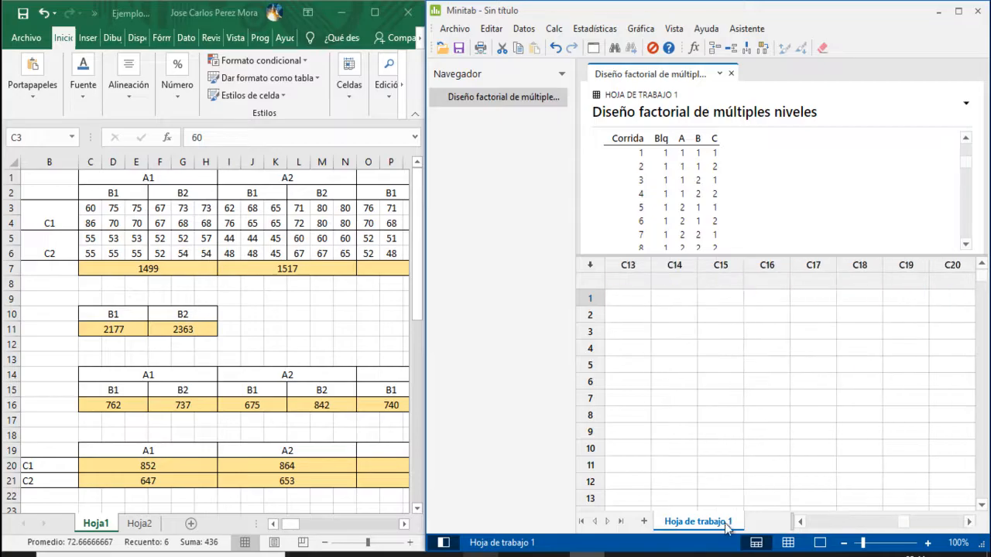
{"action": "left_click", "coordinate": [800, 521]}
{"action": "left_click", "coordinate": [799, 521]}
{"action": "left_click", "coordinate": [799, 520]}
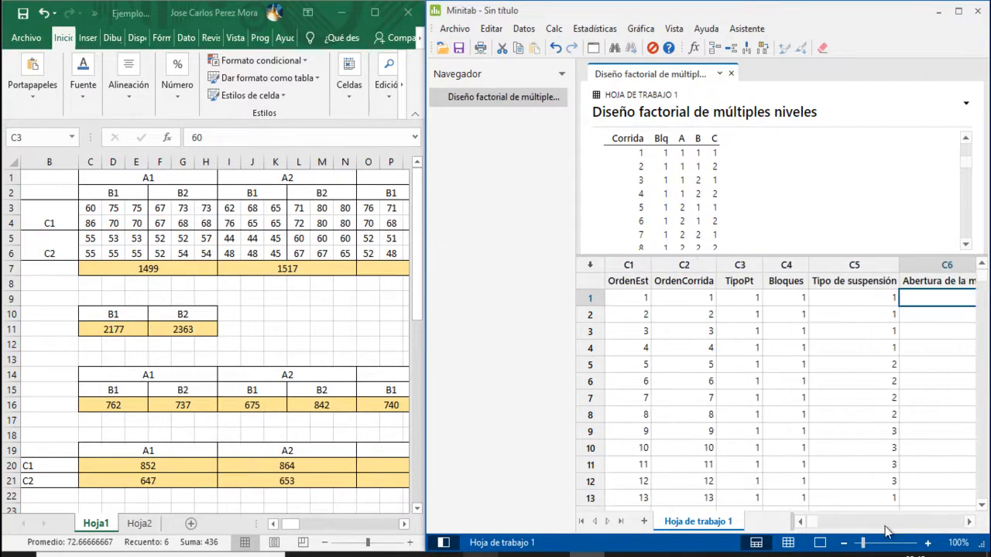
{"action": "left_click", "coordinate": [967, 523]}
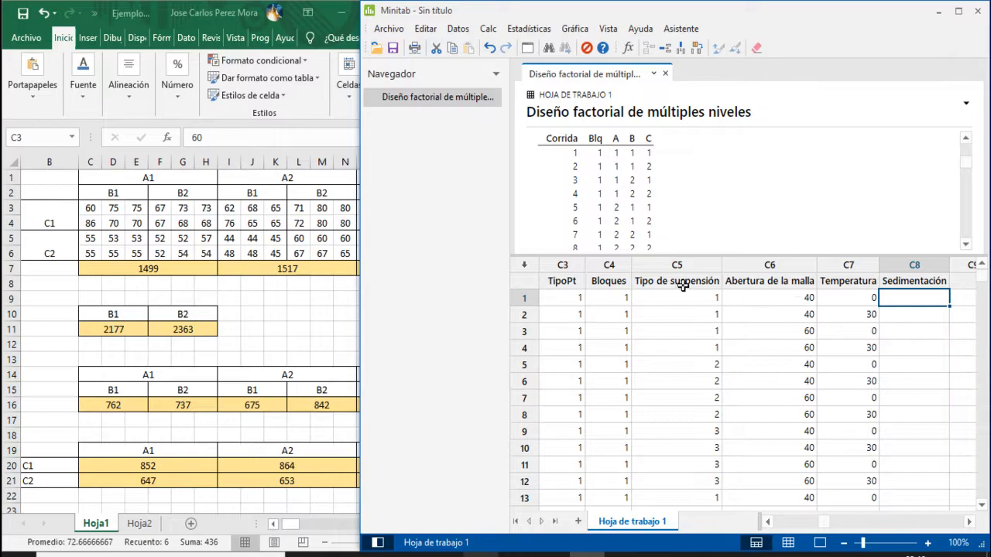
Step: Look over all the worksheet runs and enter 60, the first A1-B1-C1 observation in Excel, as run 1's Sedimentación value
{"action": "scroll", "coordinate": [709, 326], "scroll_direction": "down", "scroll_amount": 14}
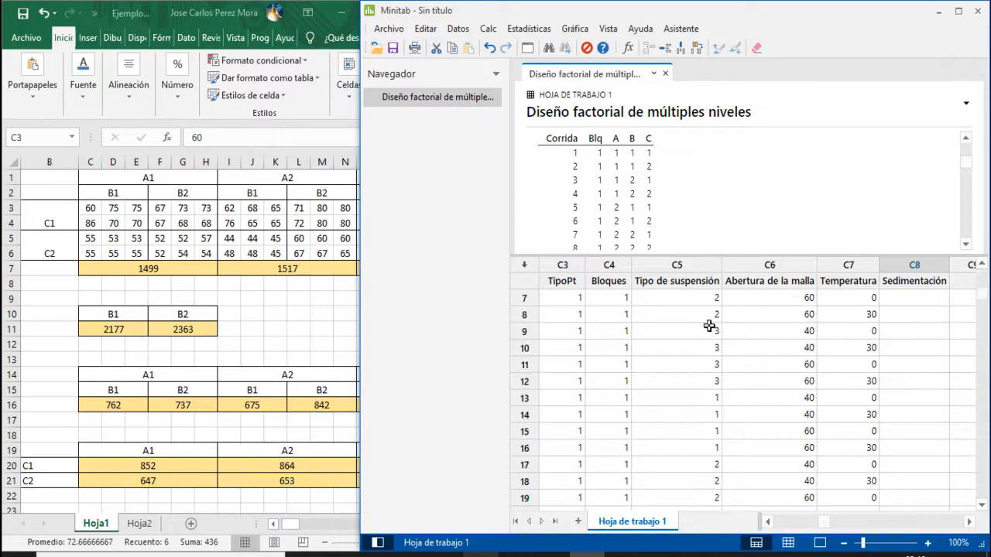
{"action": "scroll", "coordinate": [709, 326], "scroll_direction": "down", "scroll_amount": 10}
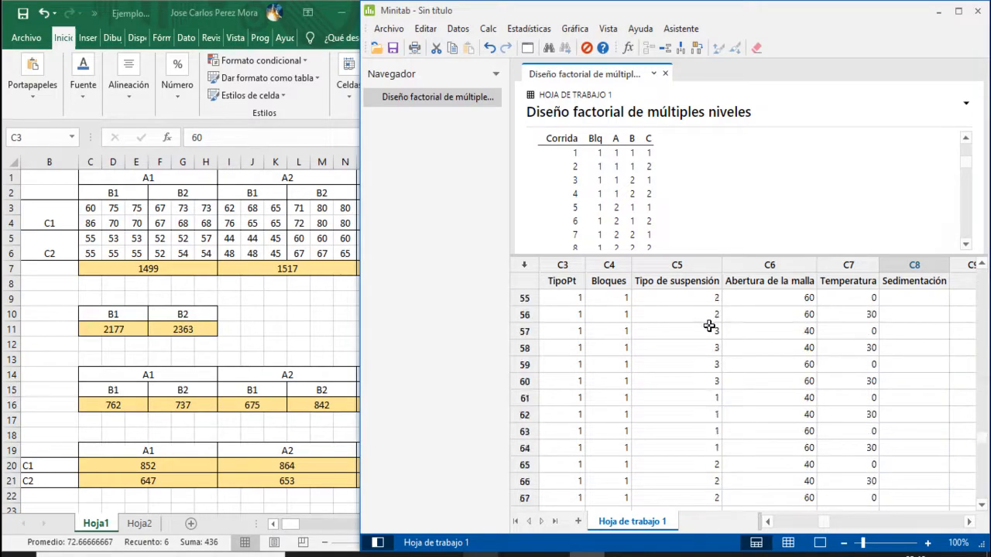
{"action": "scroll", "coordinate": [717, 364], "scroll_direction": "up", "scroll_amount": 2}
{"action": "scroll", "coordinate": [717, 378], "scroll_direction": "up", "scroll_amount": 13}
{"action": "scroll", "coordinate": [714, 380], "scroll_direction": "up", "scroll_amount": 9}
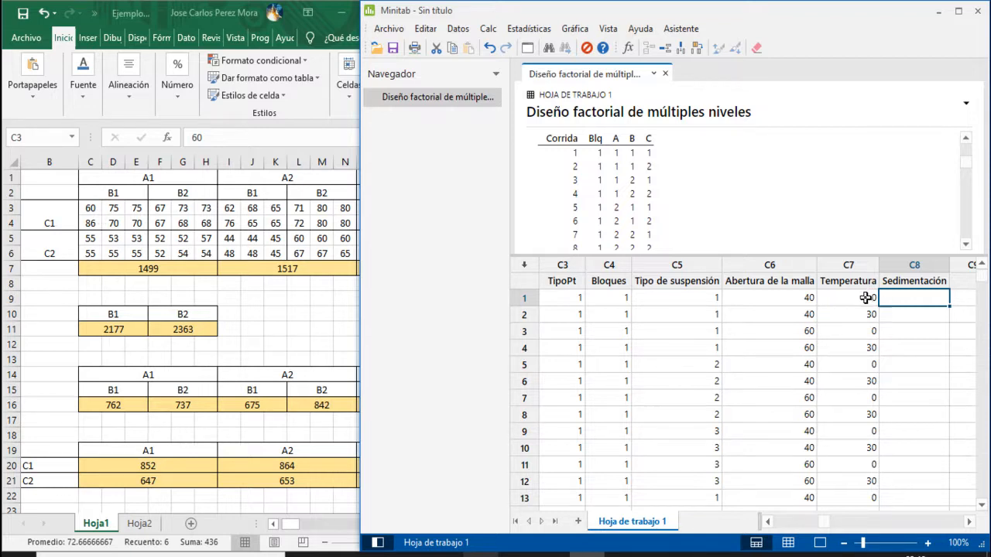
{"action": "left_click", "coordinate": [90, 207]}
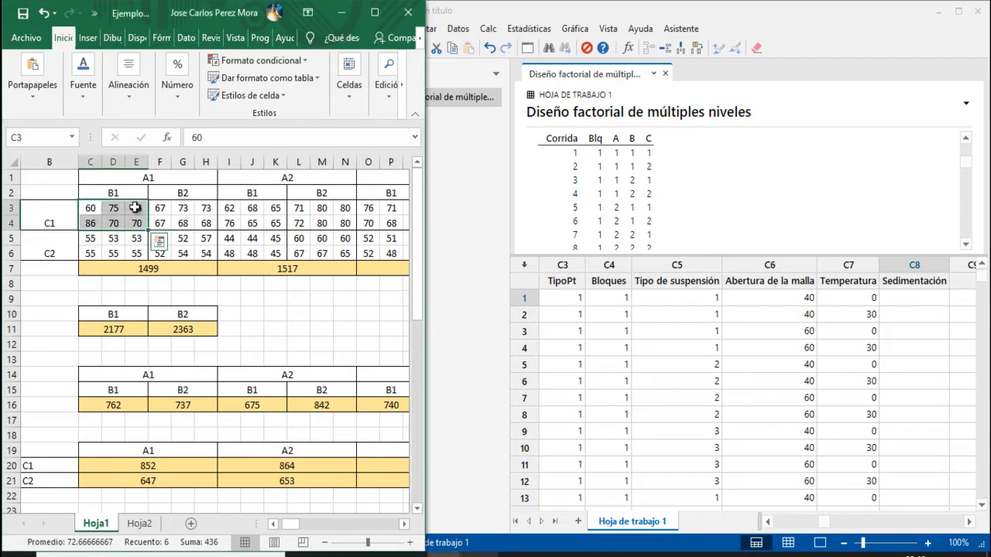
{"action": "left_click", "coordinate": [95, 209]}
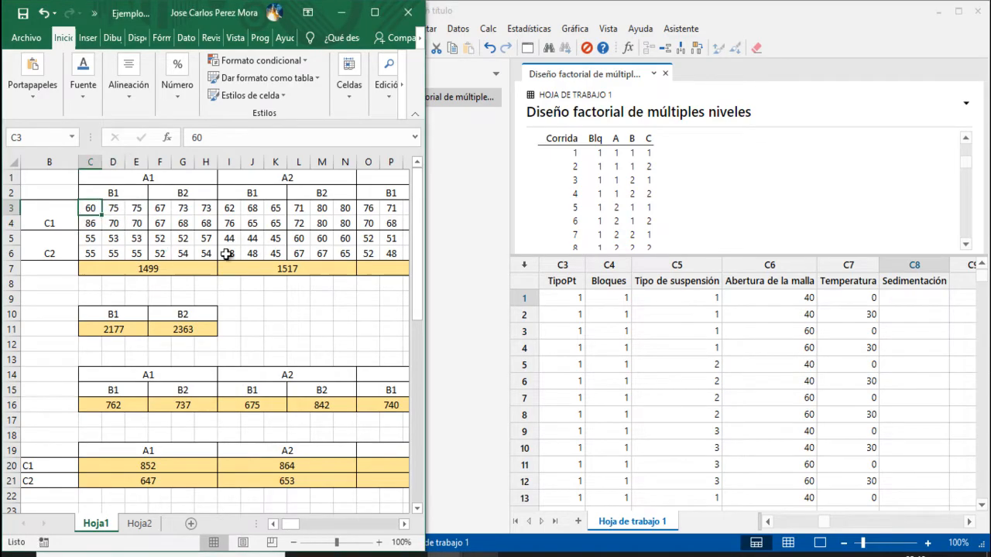
{"action": "left_click", "coordinate": [931, 300]}
{"action": "type", "text": "60"}
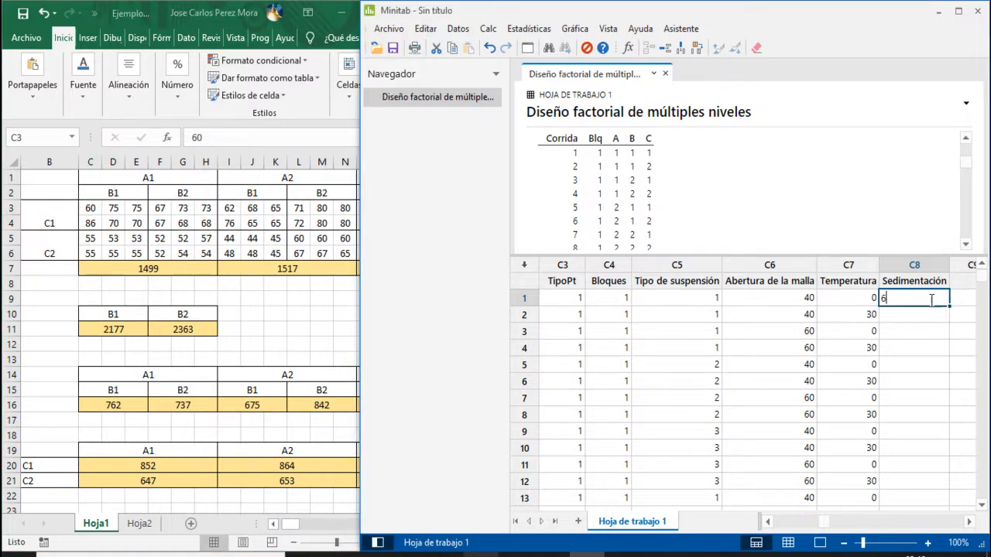
{"action": "left_click", "coordinate": [89, 209]}
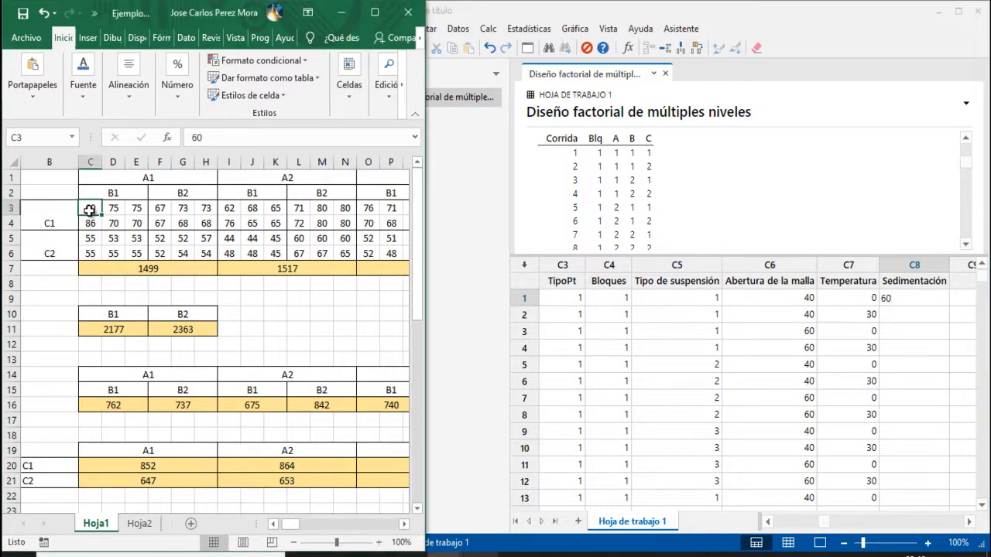
Step: Shade cell C3, the 60 already transferred to Minitab, light blue in the Excel observations table
{"action": "left_click", "coordinate": [85, 96]}
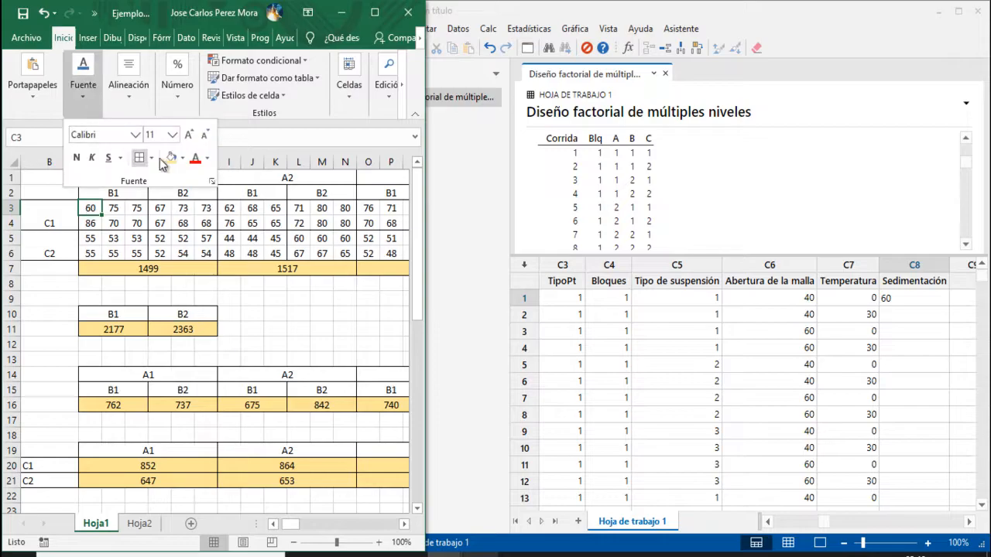
{"action": "left_click", "coordinate": [183, 158]}
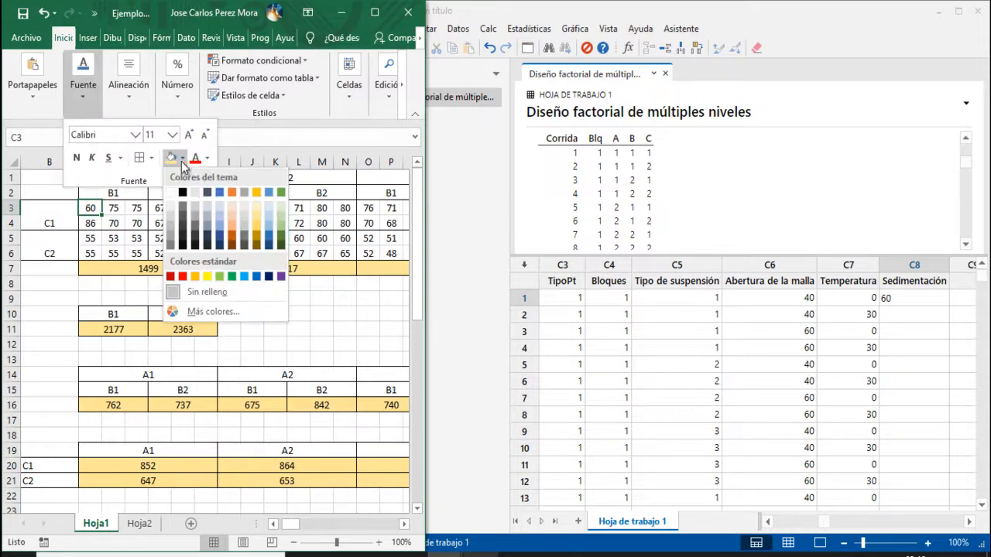
{"action": "left_click", "coordinate": [220, 217]}
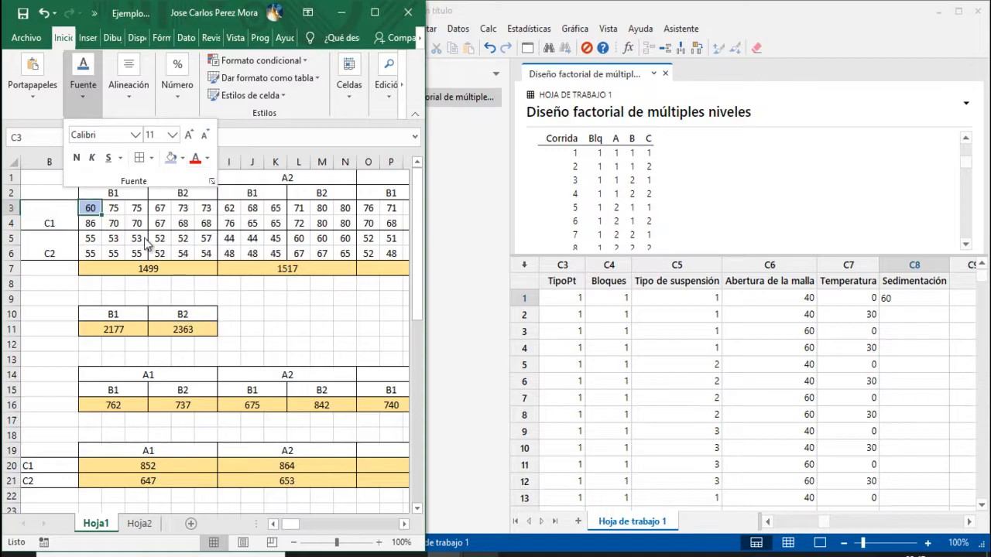
{"action": "left_click", "coordinate": [161, 241]}
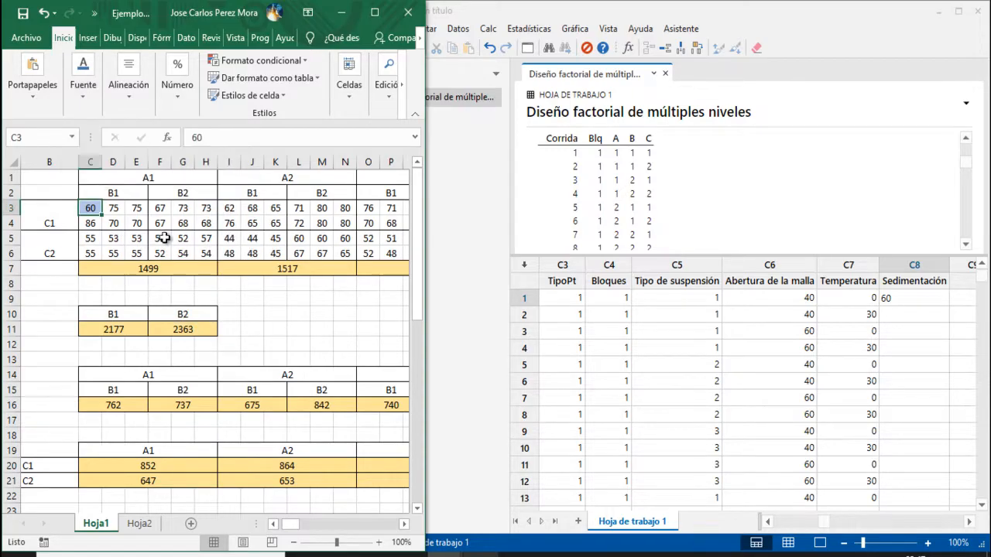
Step: Try the first A1-B2-C1 observation, 67 in Excel cell F3, as run 2's Sedimentación value and shade that cell light blue
{"action": "left_click", "coordinate": [160, 209]}
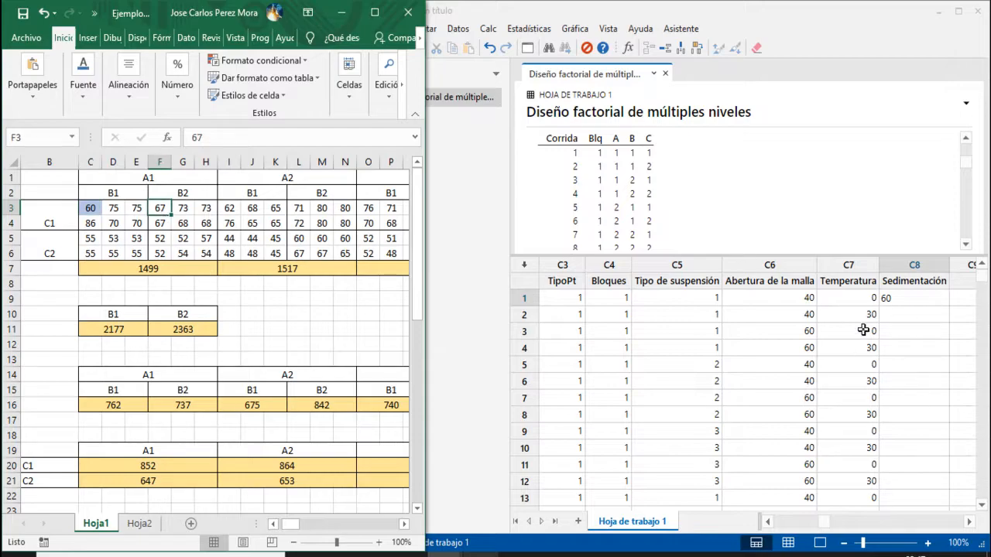
{"action": "left_click", "coordinate": [909, 315]}
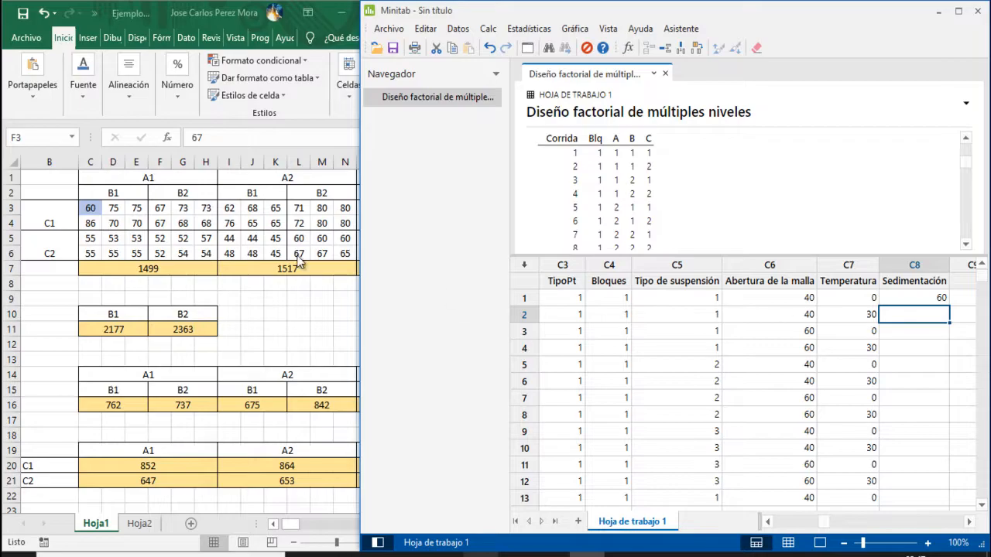
{"action": "left_click", "coordinate": [161, 209]}
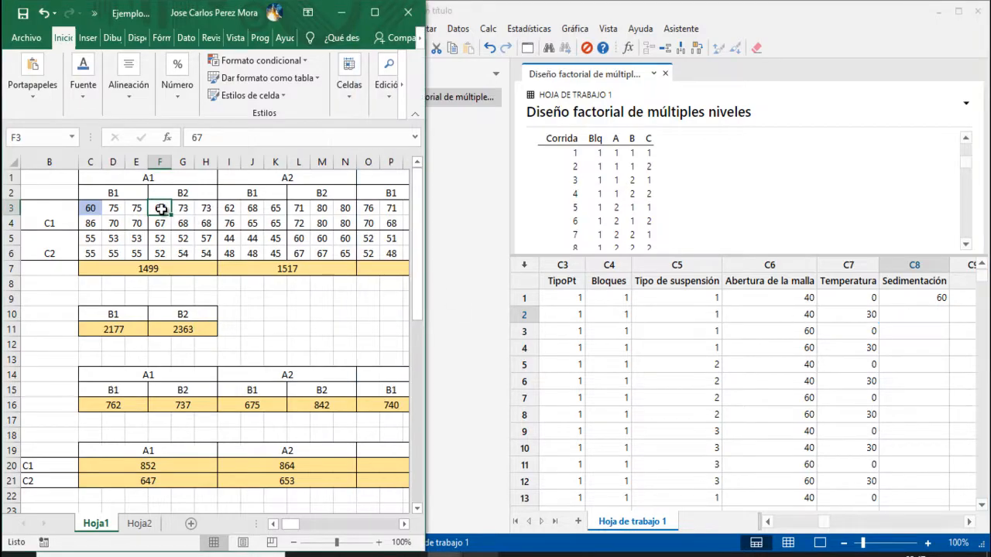
{"action": "left_click", "coordinate": [83, 103]}
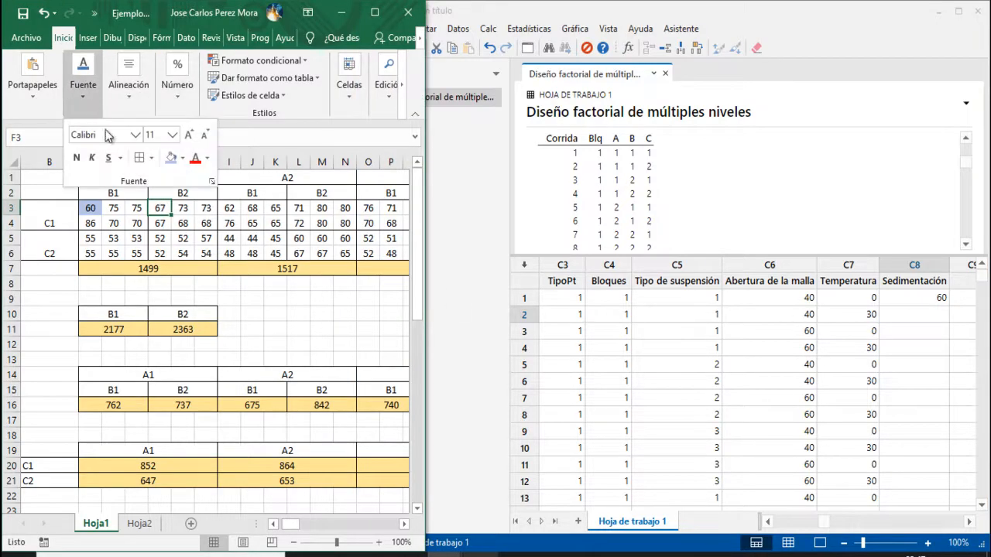
{"action": "left_click", "coordinate": [917, 318]}
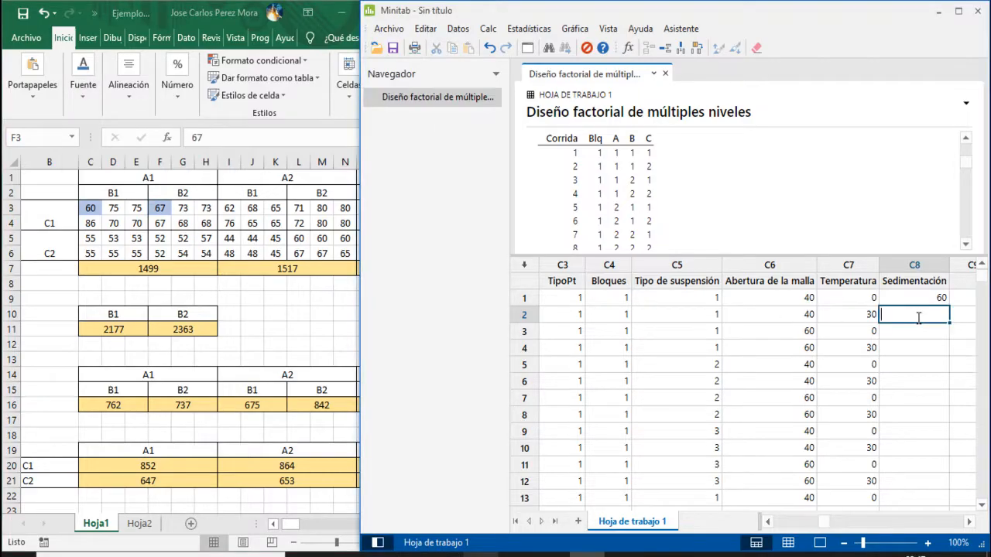
{"action": "key", "text": "Return"}
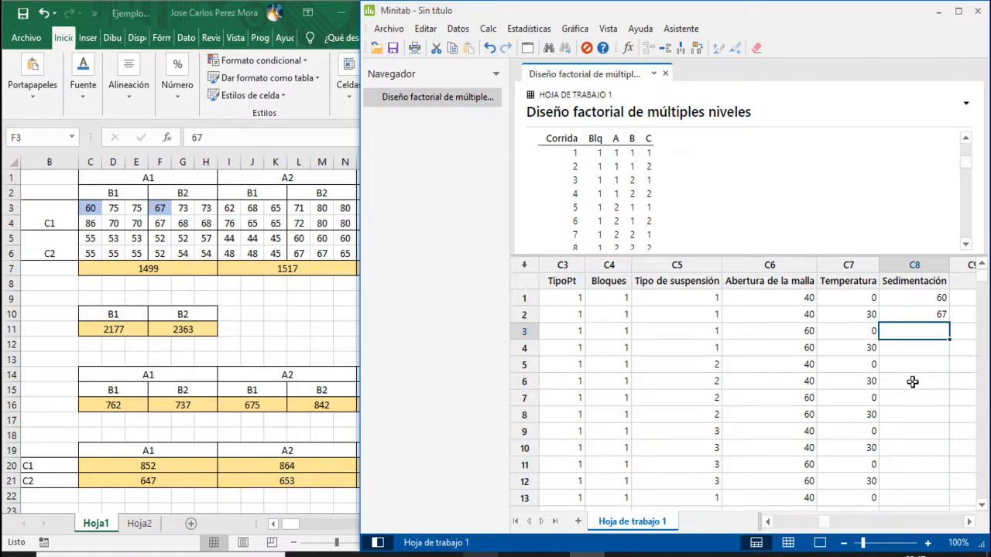
Step: Clear run 2's Sedimentación value in Minitab and undo the light blue fill on Excel cell F3
{"action": "key", "text": "Up"}
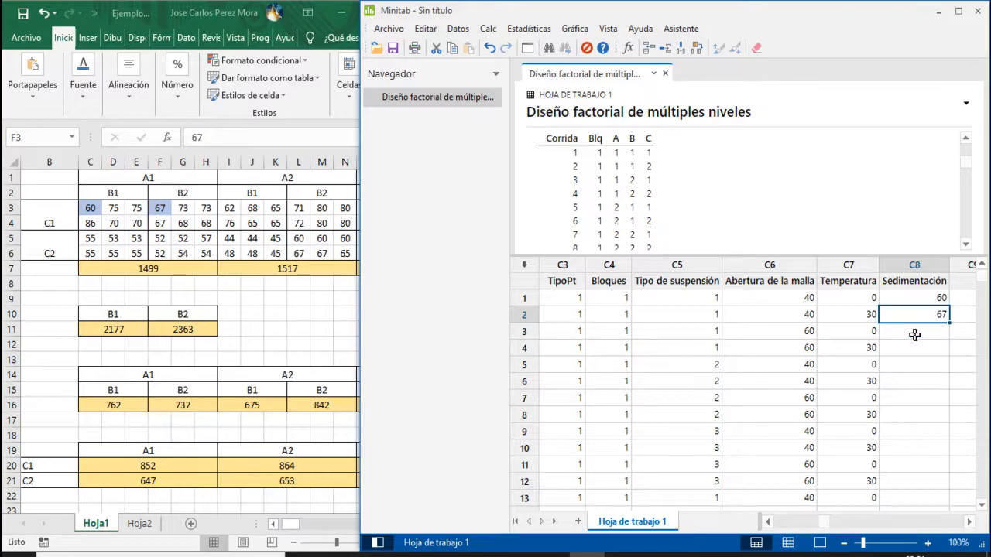
{"action": "key", "text": "Delete"}
{"action": "left_click", "coordinate": [166, 211]}
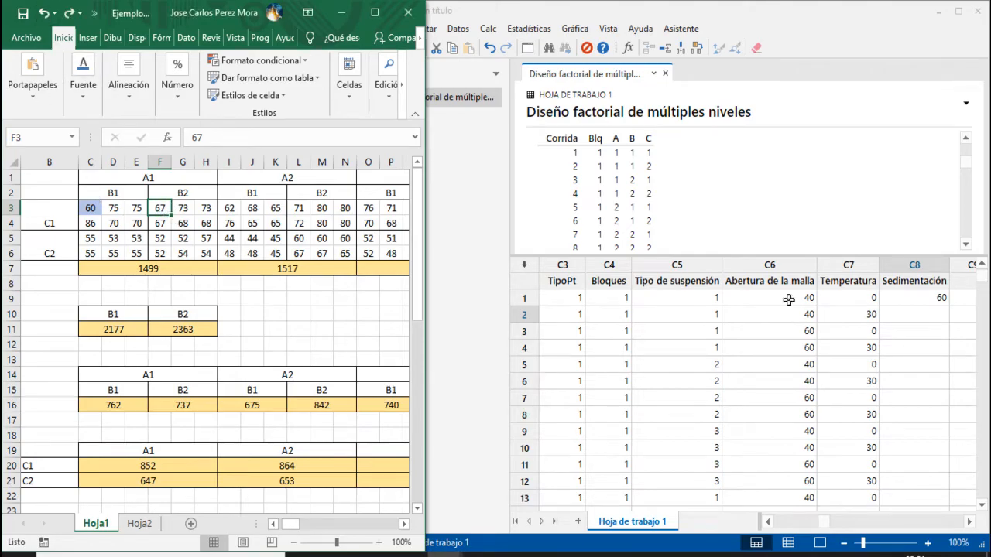
Step: Shade the first A1-B1-C2 observation, cell C5 in Excel, light blue and enter 55 as run 2's Sedimentación value in Minitab
{"action": "left_click", "coordinate": [692, 312]}
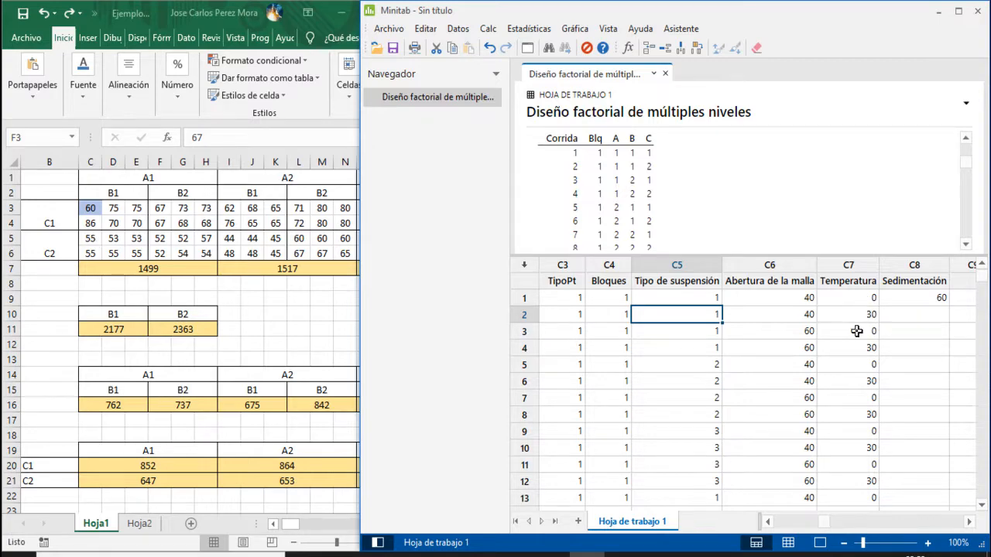
{"action": "left_click", "coordinate": [91, 241]}
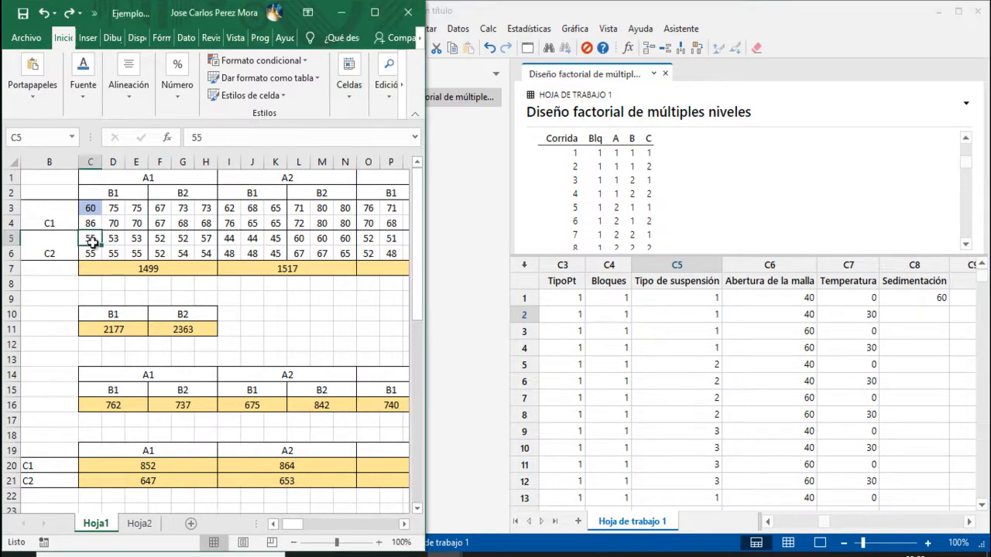
{"action": "left_click", "coordinate": [80, 97]}
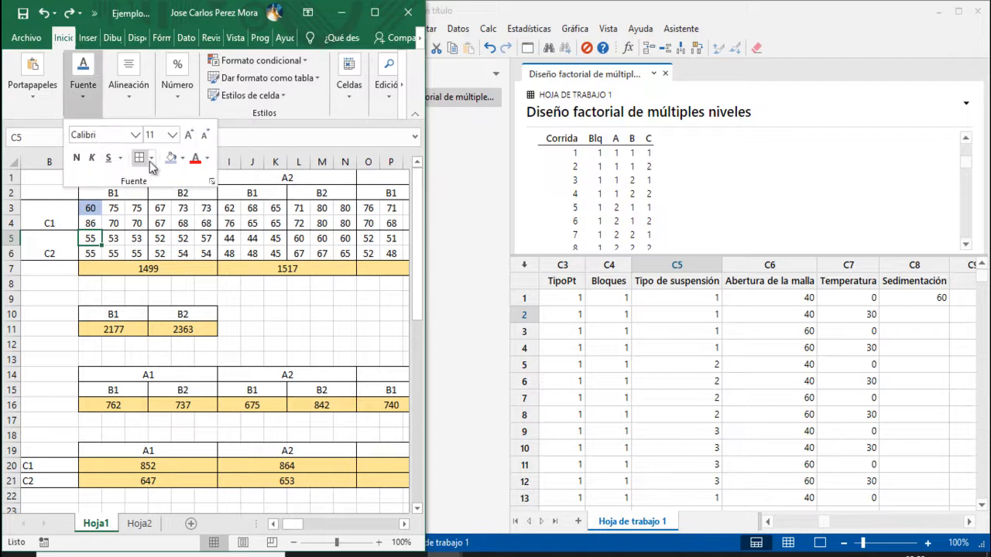
{"action": "left_click", "coordinate": [940, 314]}
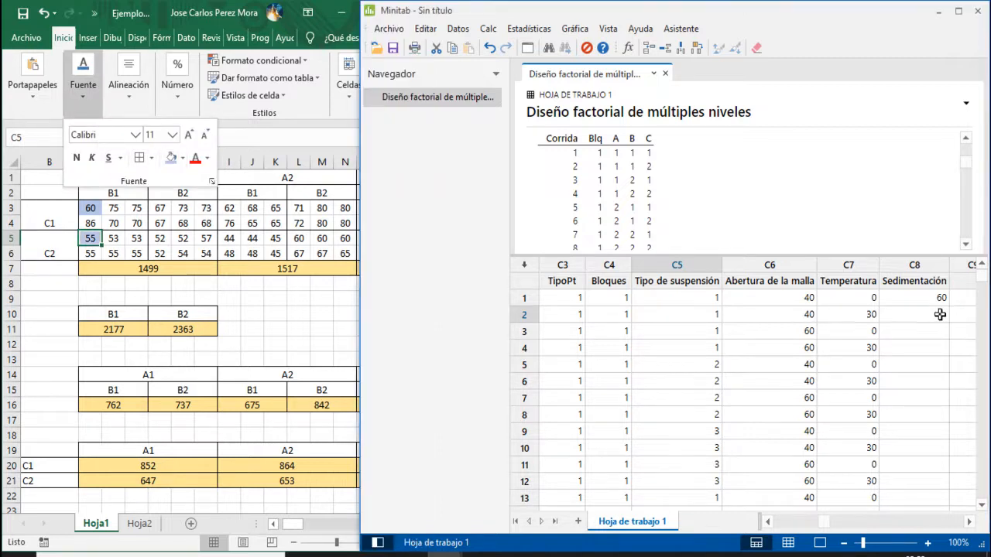
{"action": "left_click", "coordinate": [939, 314]}
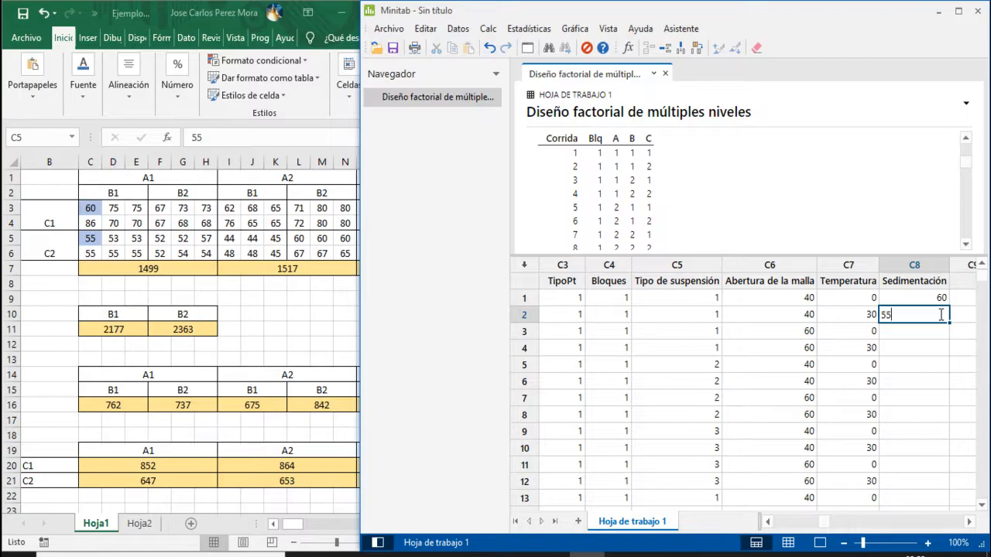
{"action": "key", "text": "Return"}
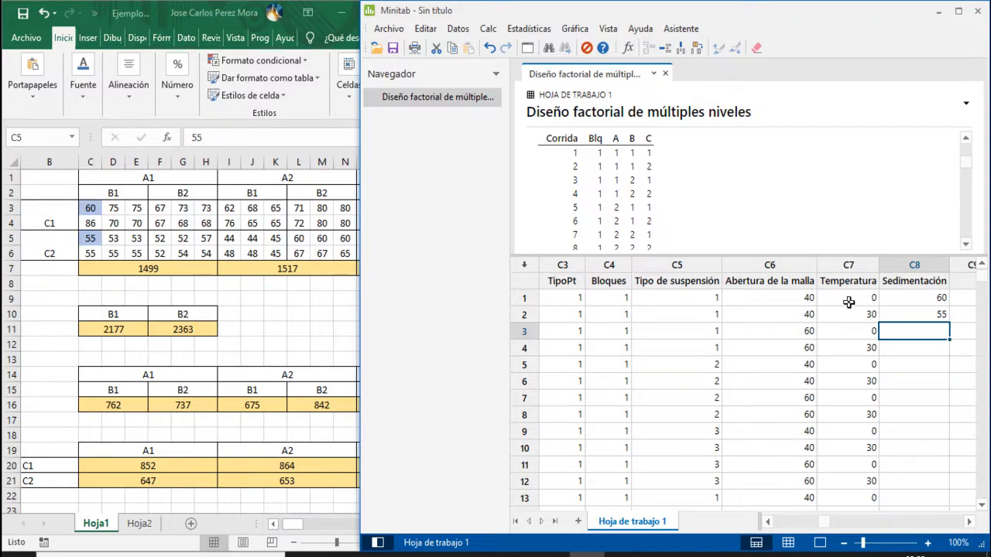
Step: Shade the first A1-B2-C1 observation, cell F3 in Excel, light blue and enter 67 as run 3's Sedimentación value in Minitab
{"action": "key", "text": "alt+Tab"}
{"action": "left_click", "coordinate": [161, 209], "text": "ctrl"}
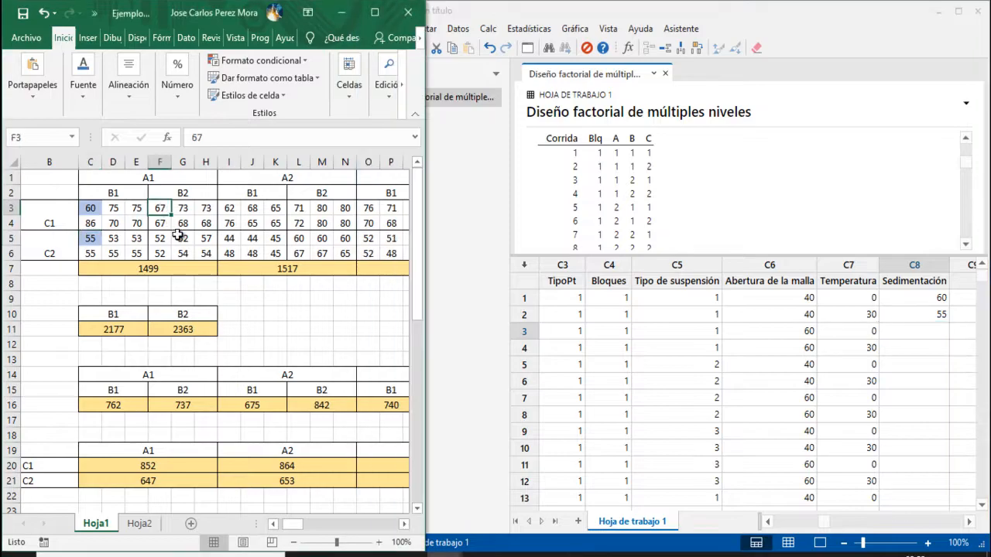
{"action": "left_click", "coordinate": [72, 106]}
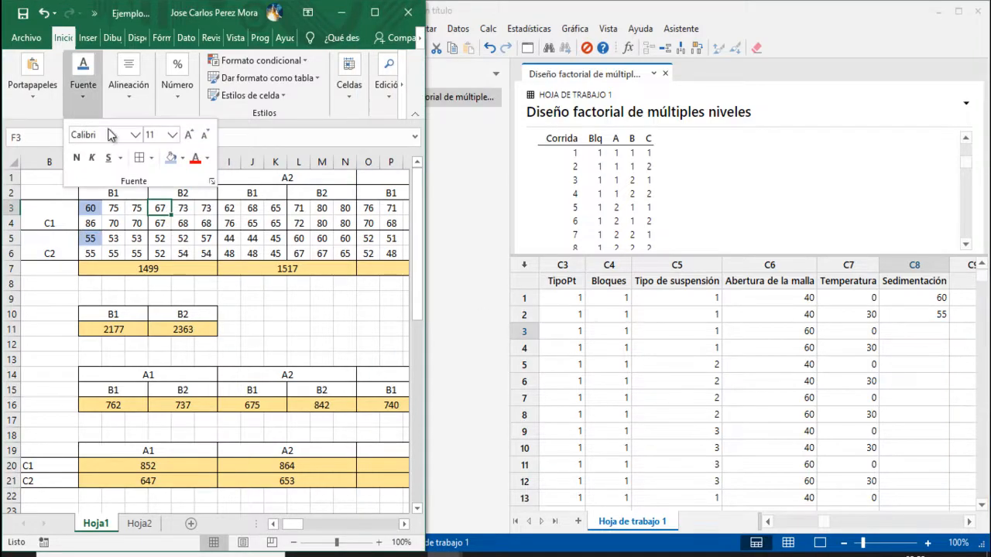
{"action": "left_click", "coordinate": [907, 331]}
{"action": "type", "text": "67"}
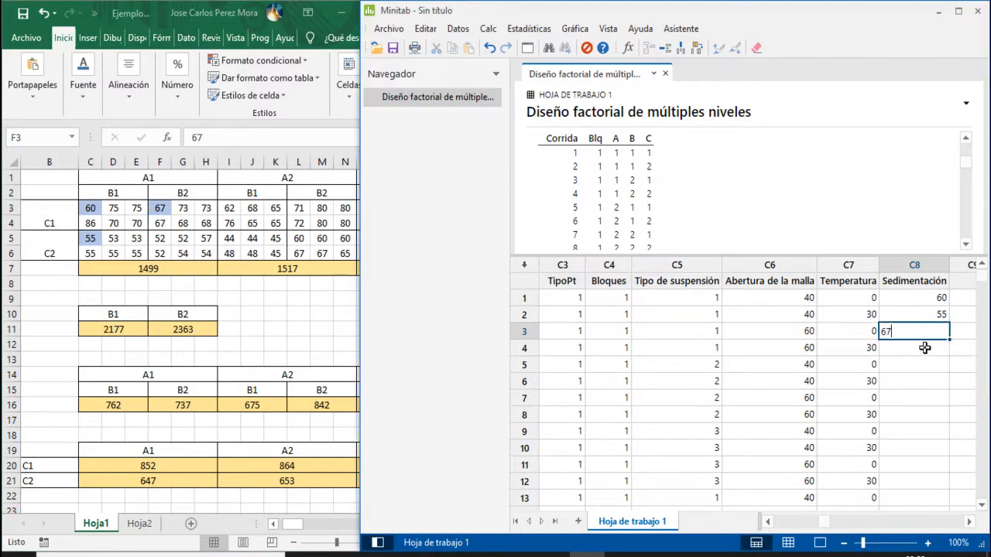
{"action": "key", "text": "Return"}
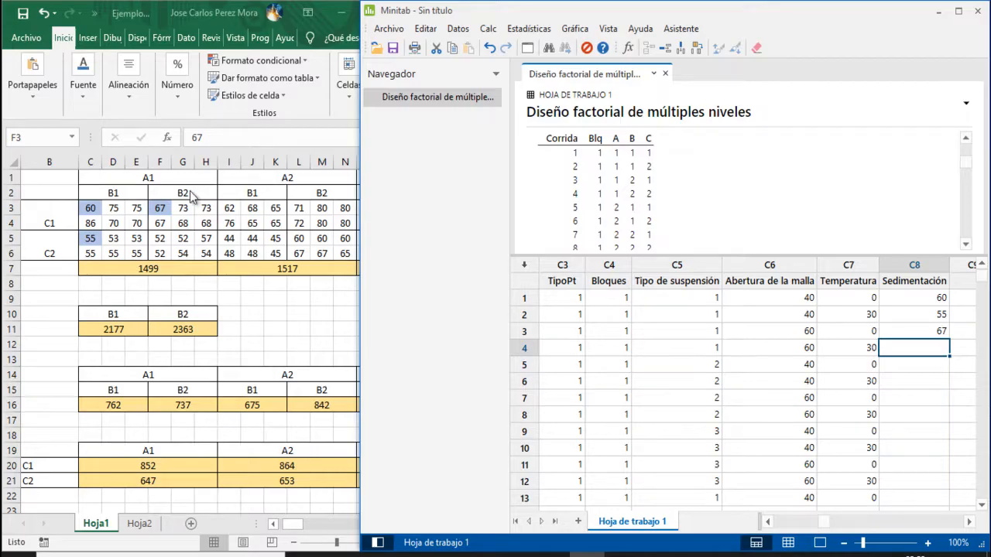
Step: Shade the first A1-B2-C2 observation, cell F5 in Excel, light blue and enter 52 as run 4's Sedimentación value in Minitab
{"action": "left_click", "coordinate": [163, 238]}
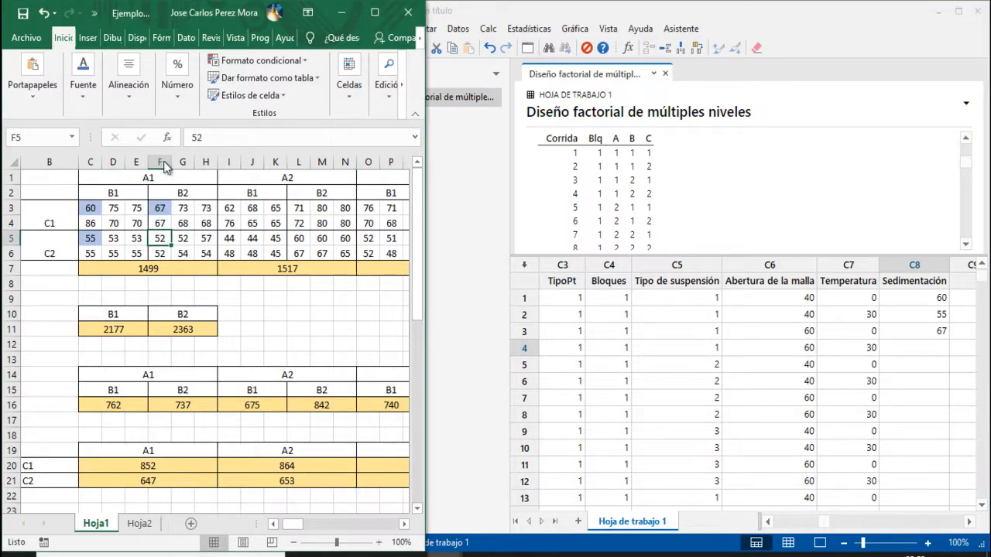
{"action": "left_click", "coordinate": [89, 99]}
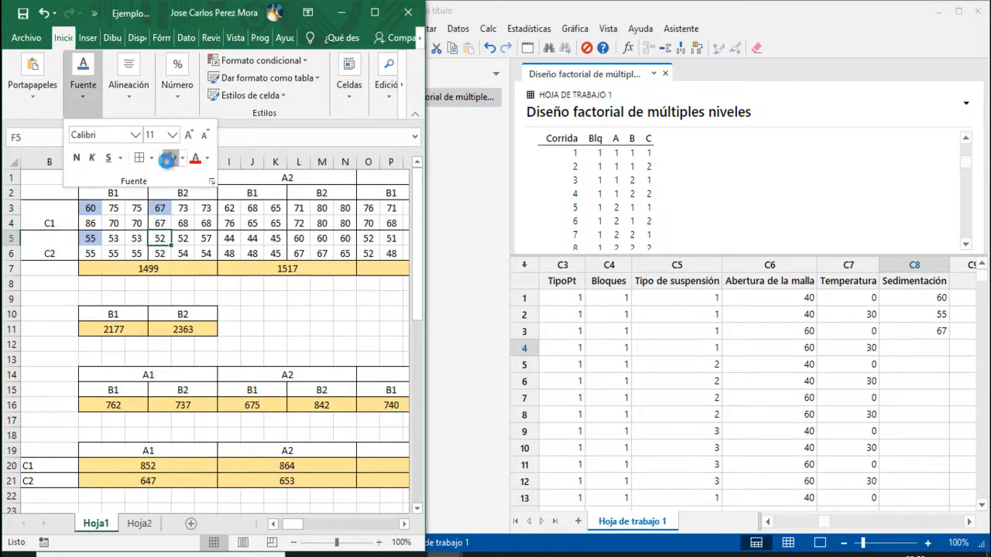
{"action": "left_click", "coordinate": [931, 348]}
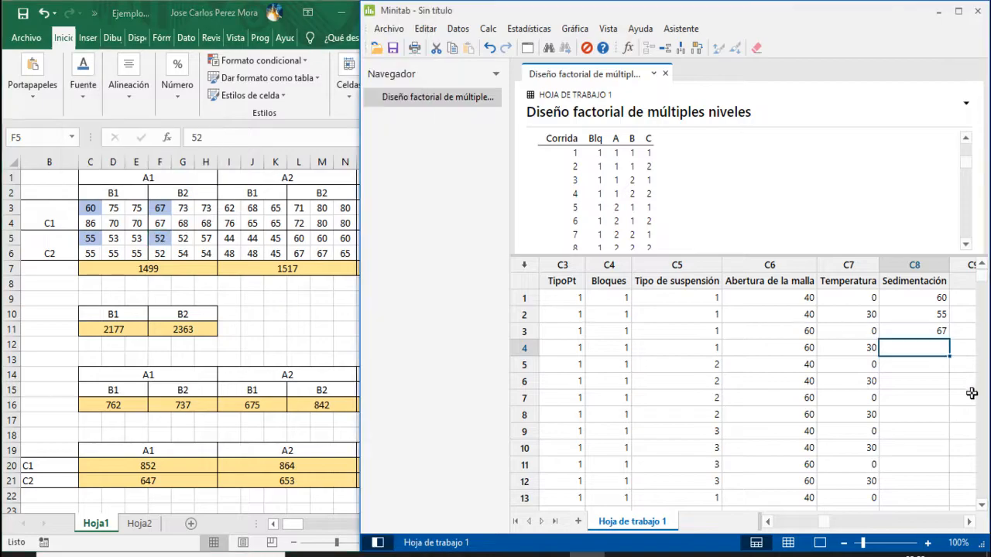
{"action": "type", "text": "52"}
{"action": "key", "text": "Return"}
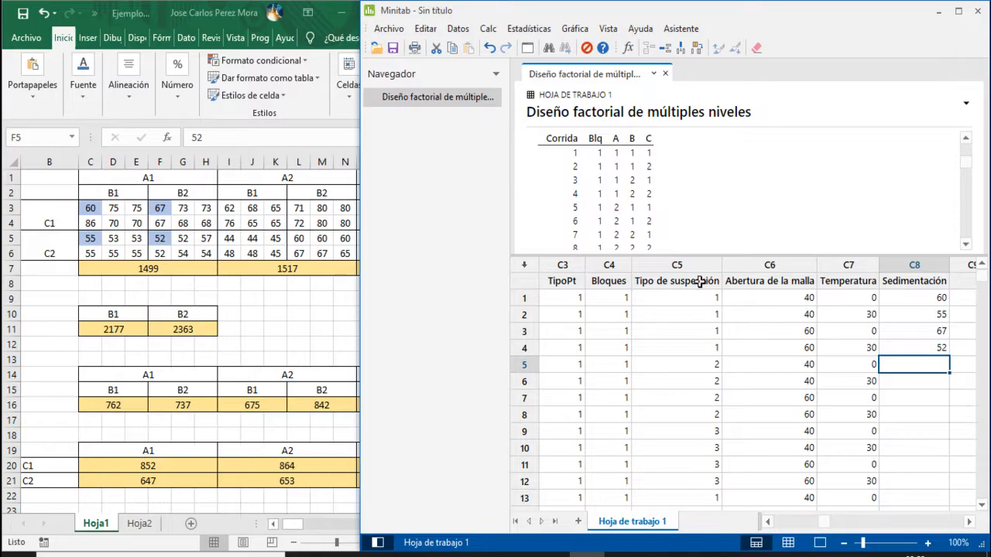
Step: Enter the first A2-B1-C1 observation, 62, as run 5's Sedimentación value in Minitab and shade Excel cell I3 light blue
{"action": "left_click", "coordinate": [280, 192]}
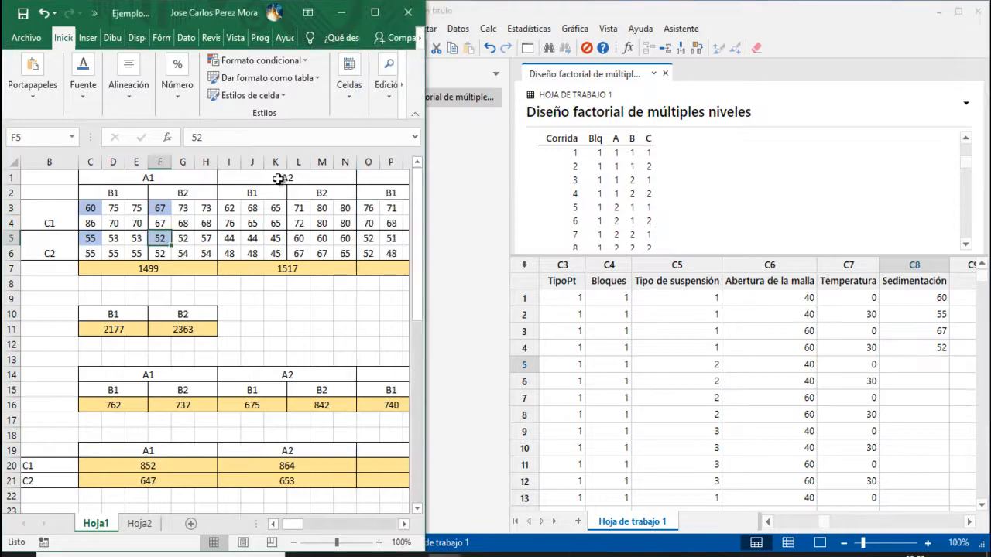
{"action": "left_click", "coordinate": [280, 178]}
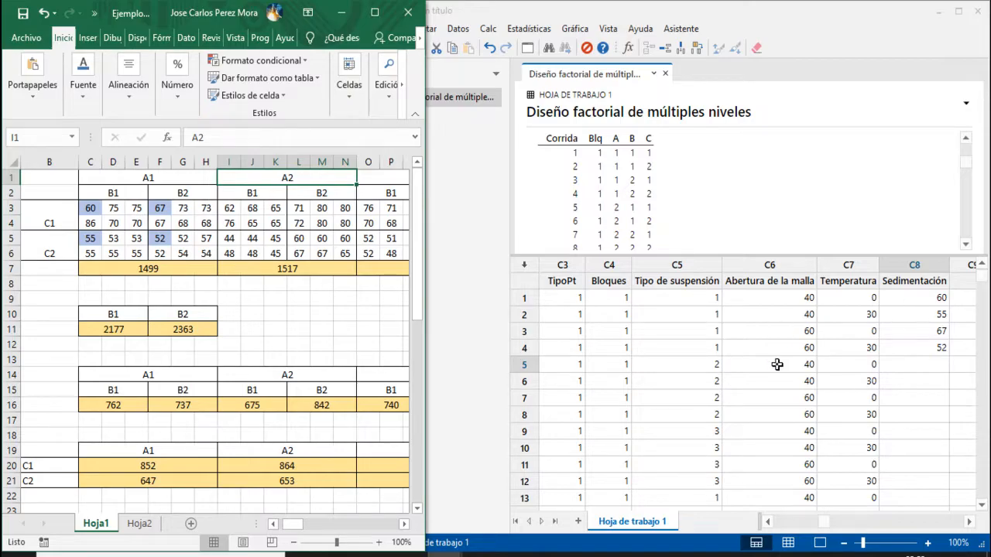
{"action": "left_click", "coordinate": [230, 209]}
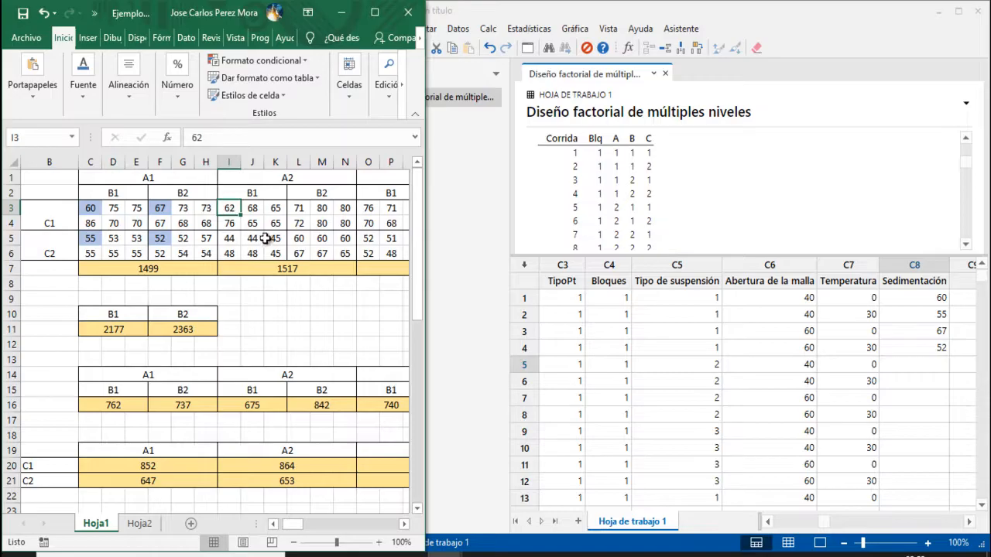
{"action": "left_click", "coordinate": [914, 367]}
{"action": "type", "text": "62"}
{"action": "key", "text": "Return"}
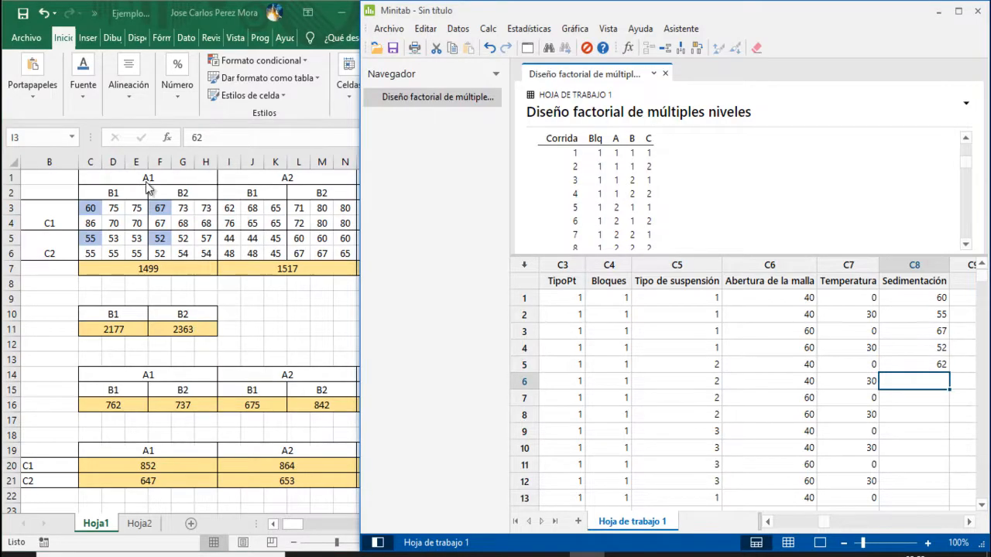
{"action": "left_click", "coordinate": [235, 208]}
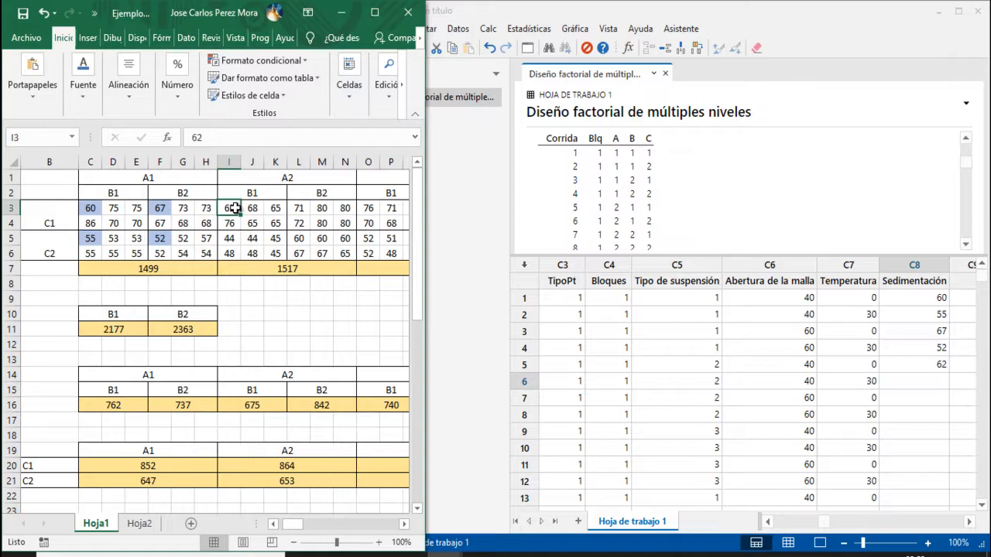
{"action": "left_click", "coordinate": [95, 92]}
{"action": "left_click", "coordinate": [171, 159]}
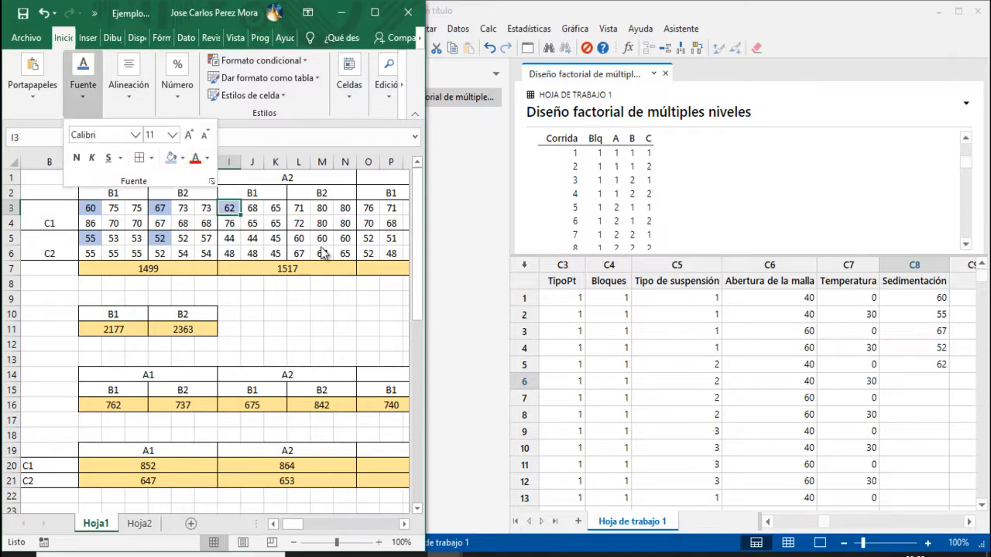
Step: Enter the first A2-B1-C2 observation, 44, as run 6's Sedimentación value in Minitab and shade Excel cell I5 light blue
{"action": "left_click", "coordinate": [891, 381]}
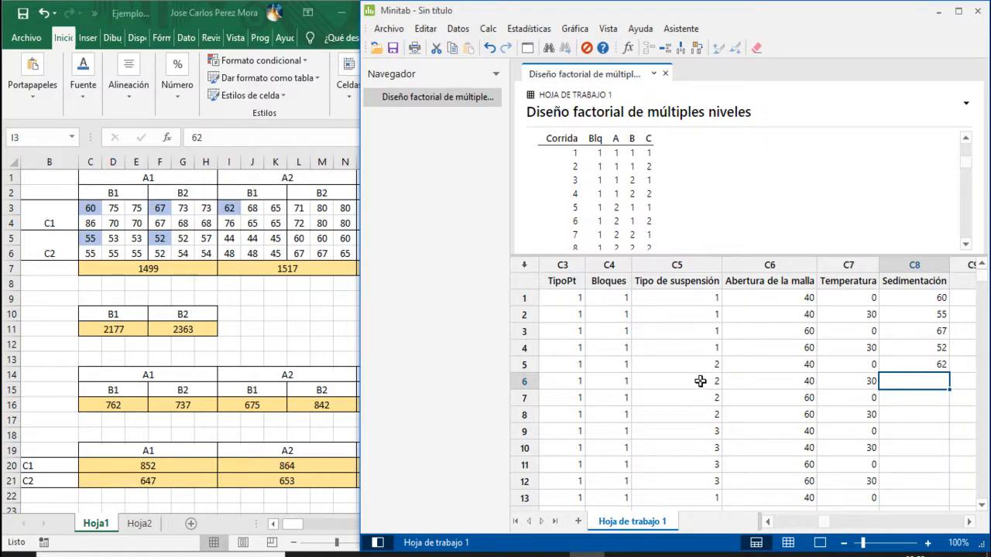
{"action": "left_click", "coordinate": [286, 187]}
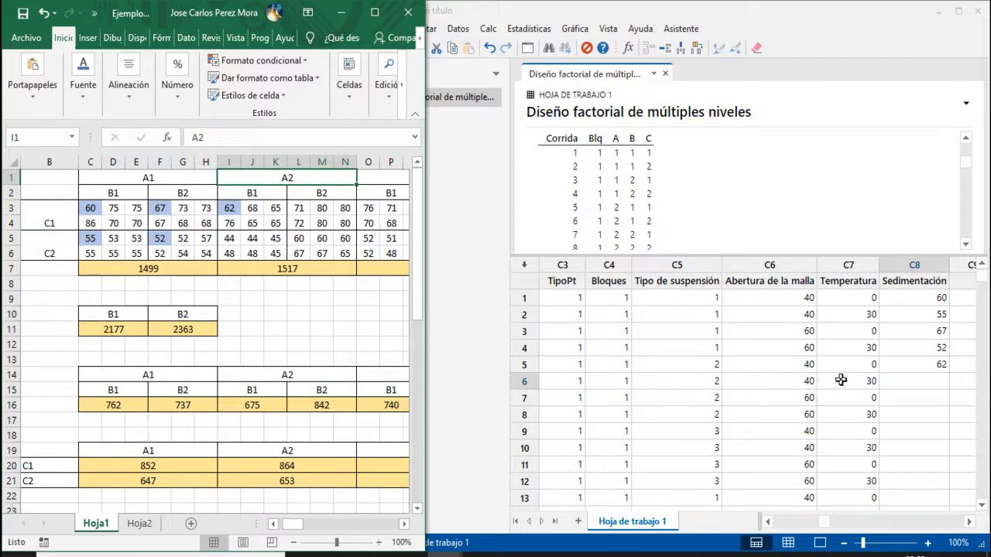
{"action": "left_click", "coordinate": [230, 240]}
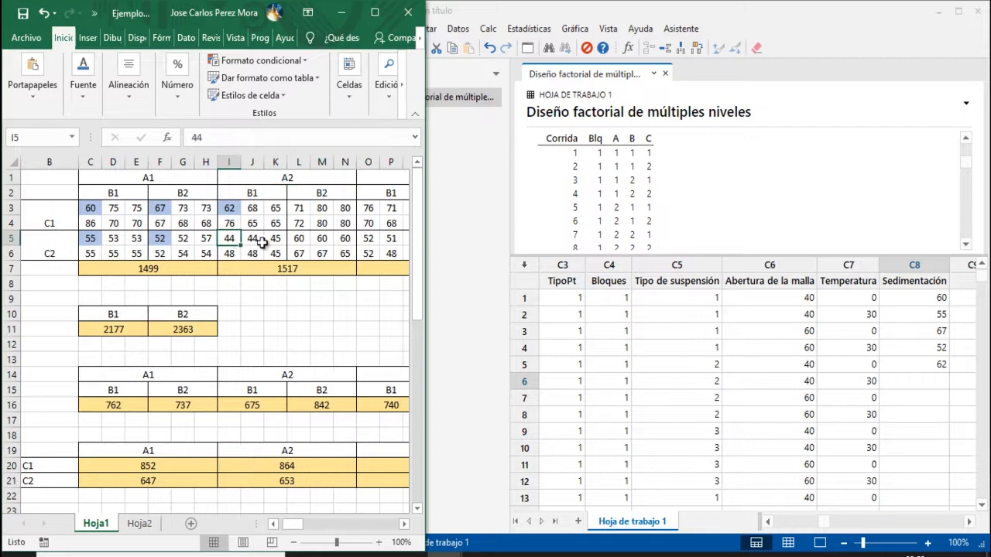
{"action": "left_click", "coordinate": [894, 384]}
{"action": "type", "text": "44"}
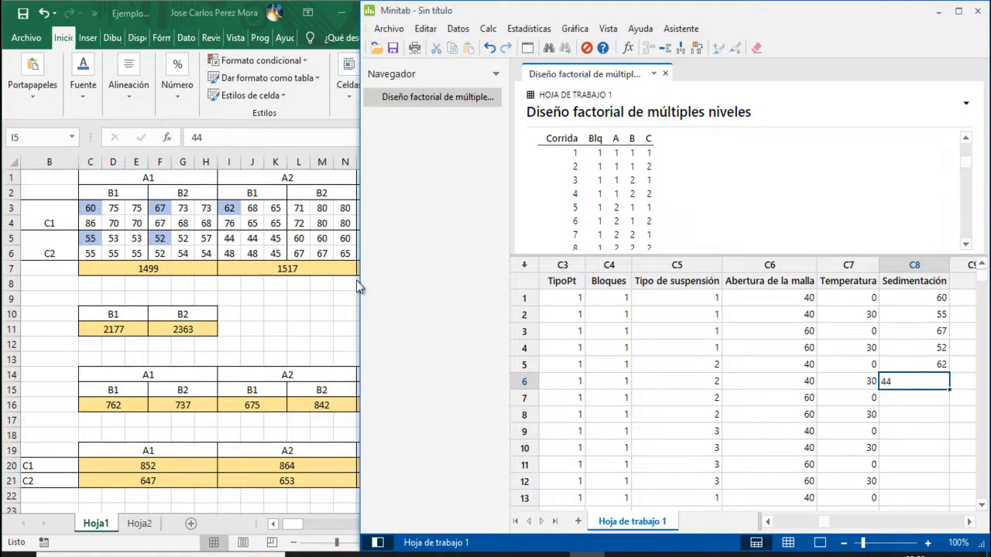
{"action": "key", "text": "Return"}
{"action": "left_click", "coordinate": [233, 237]}
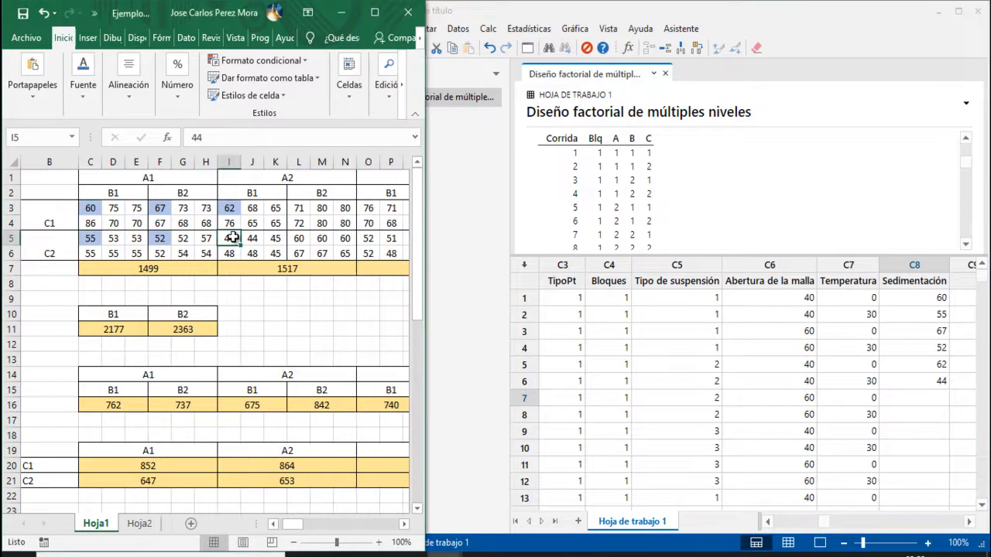
{"action": "left_click", "coordinate": [86, 86]}
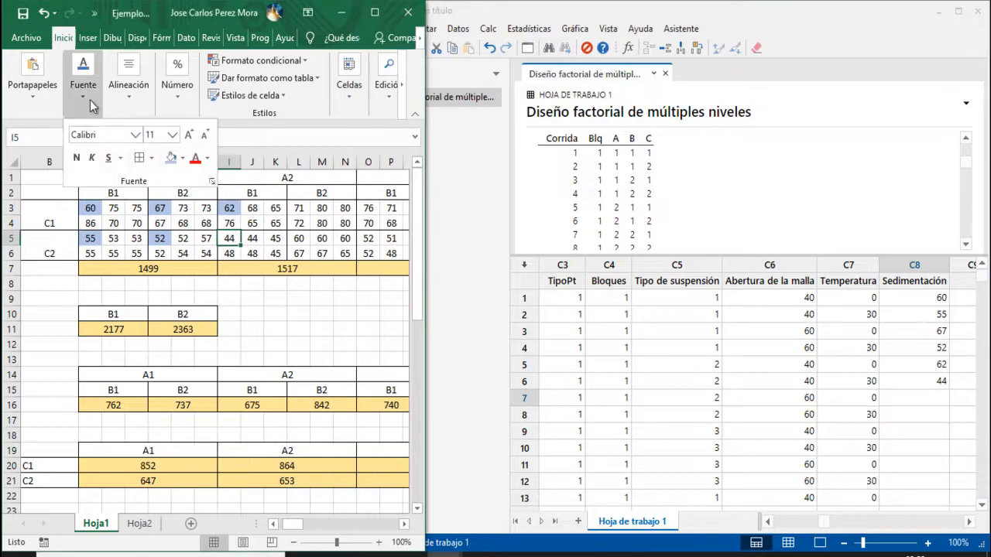
{"action": "left_click", "coordinate": [174, 159]}
{"action": "left_click", "coordinate": [301, 211]}
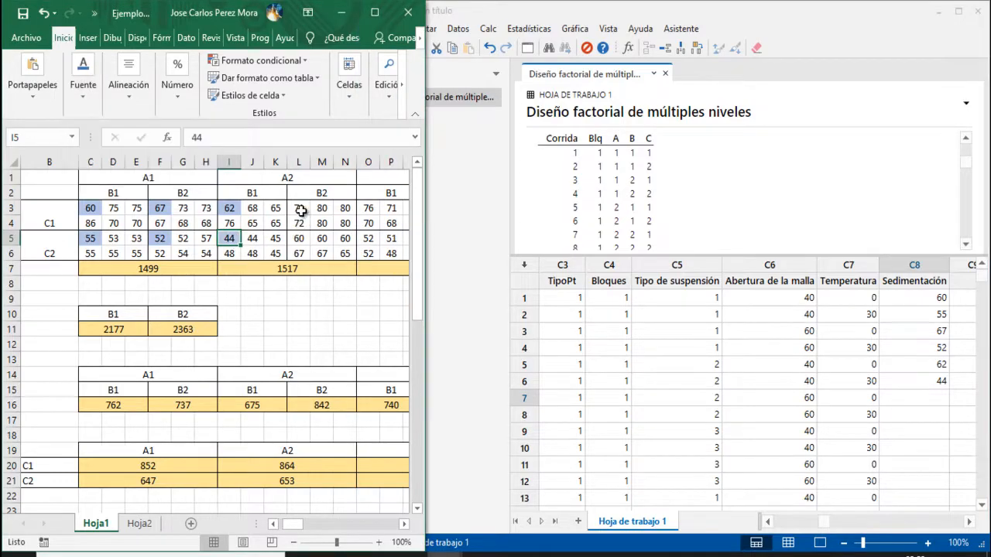
Step: Enter the first A2-B2-C1 observation, 71, as run 7's Sedimentación value in Minitab and shade Excel cell L3 light blue
{"action": "left_click", "coordinate": [301, 210]}
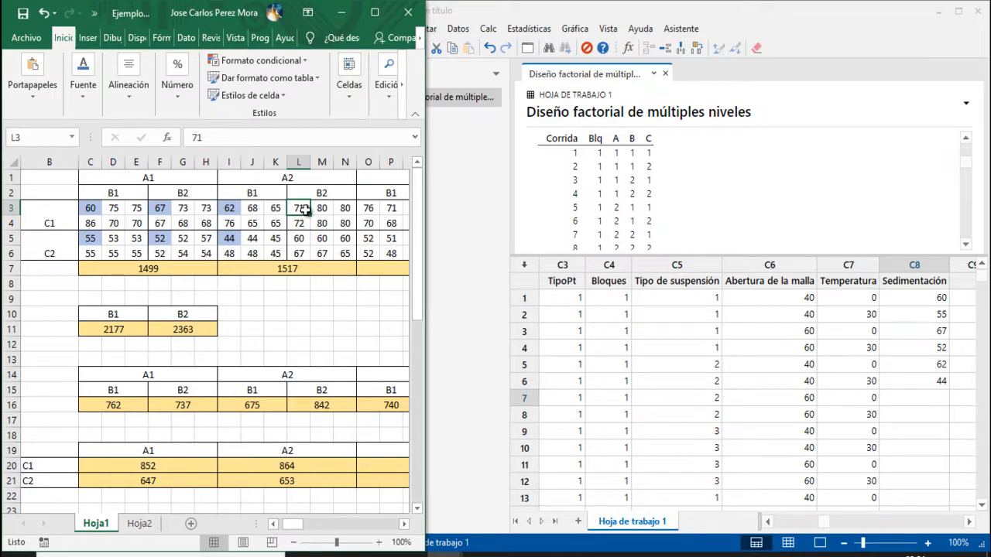
{"action": "left_click", "coordinate": [910, 400]}
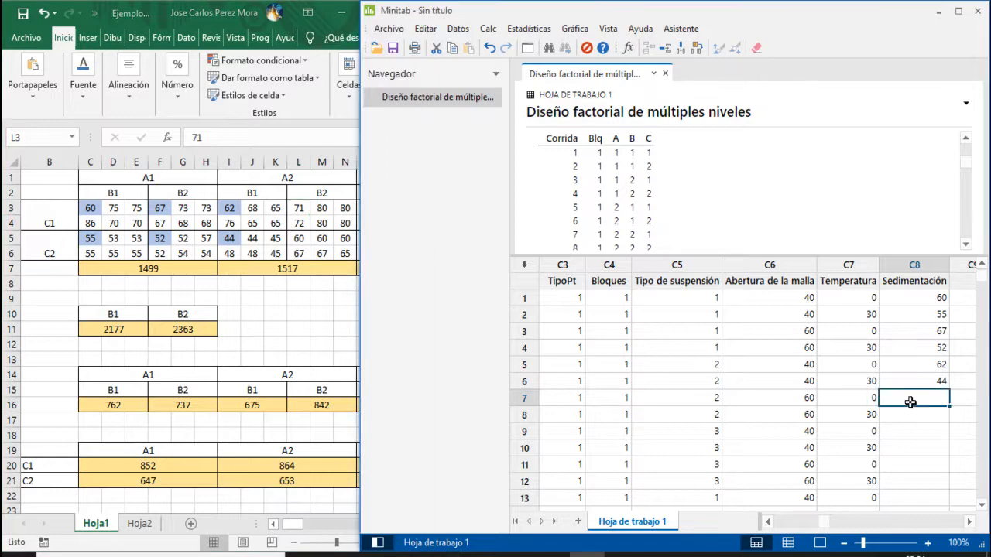
{"action": "type", "text": "71"}
{"action": "key", "text": "Return"}
{"action": "left_click", "coordinate": [302, 209]}
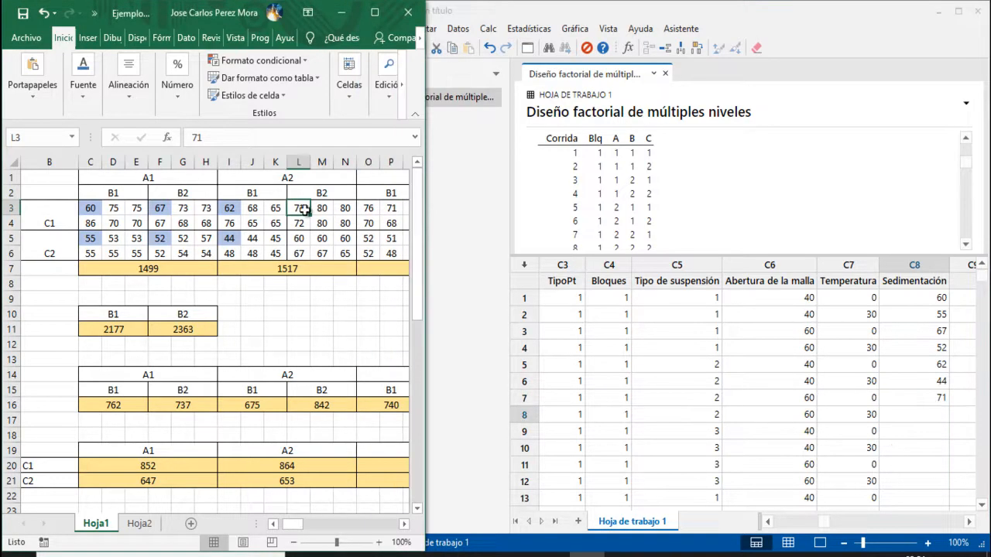
{"action": "left_click", "coordinate": [81, 105]}
{"action": "left_click", "coordinate": [172, 160]}
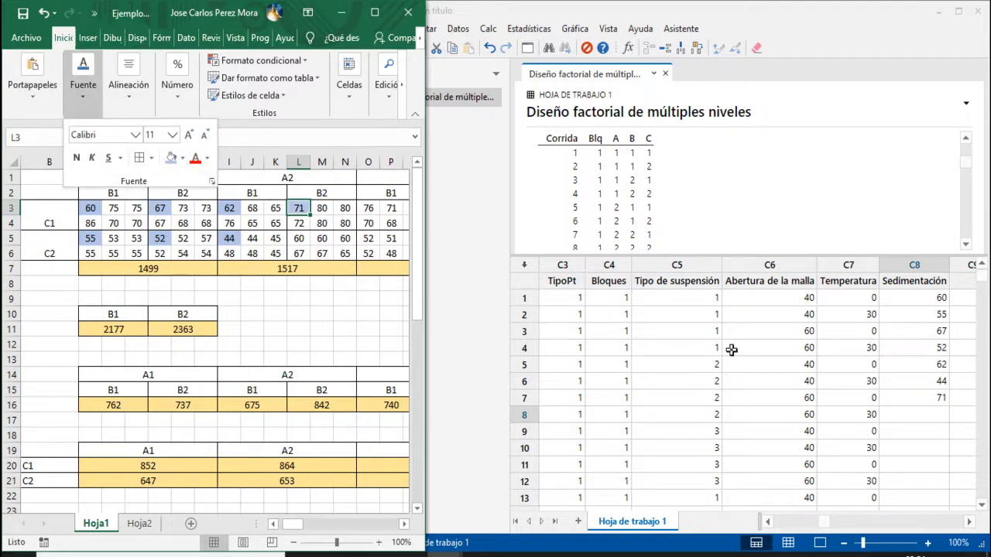
Step: Shade the first A2-B2-C2 observation, cell L5 in Excel, light blue and enter 60 as run 8's Sedimentación value in Minitab
{"action": "left_click", "coordinate": [922, 414]}
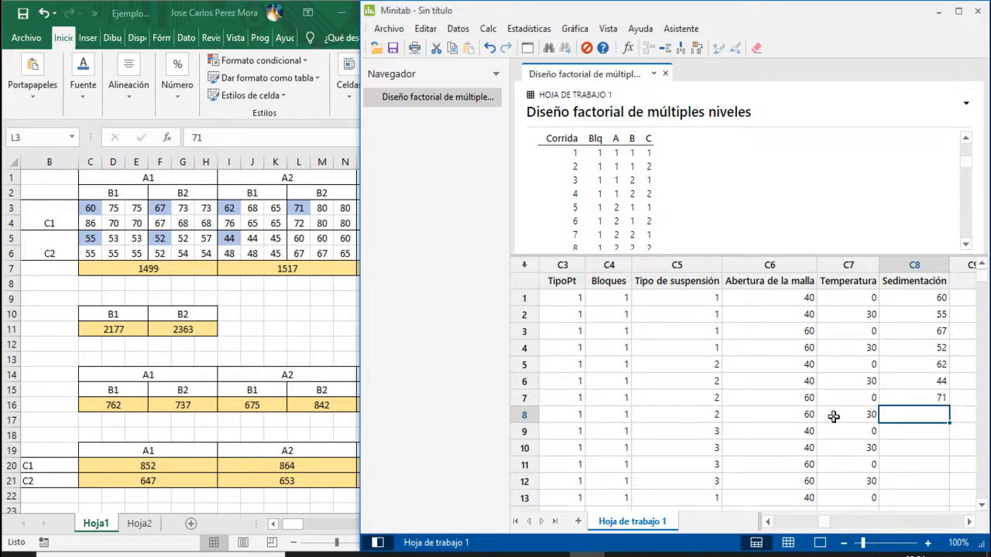
{"action": "left_click", "coordinate": [300, 237]}
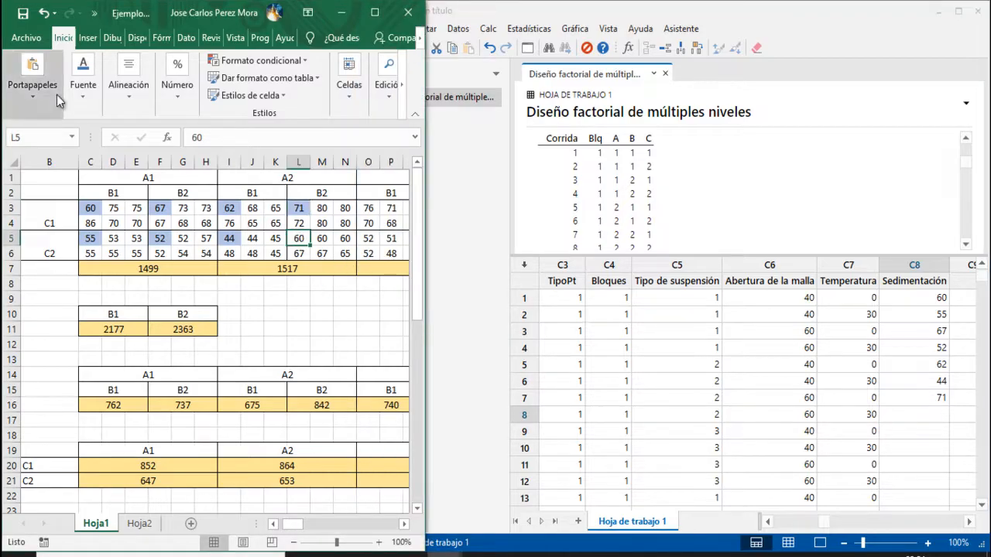
{"action": "left_click", "coordinate": [79, 96]}
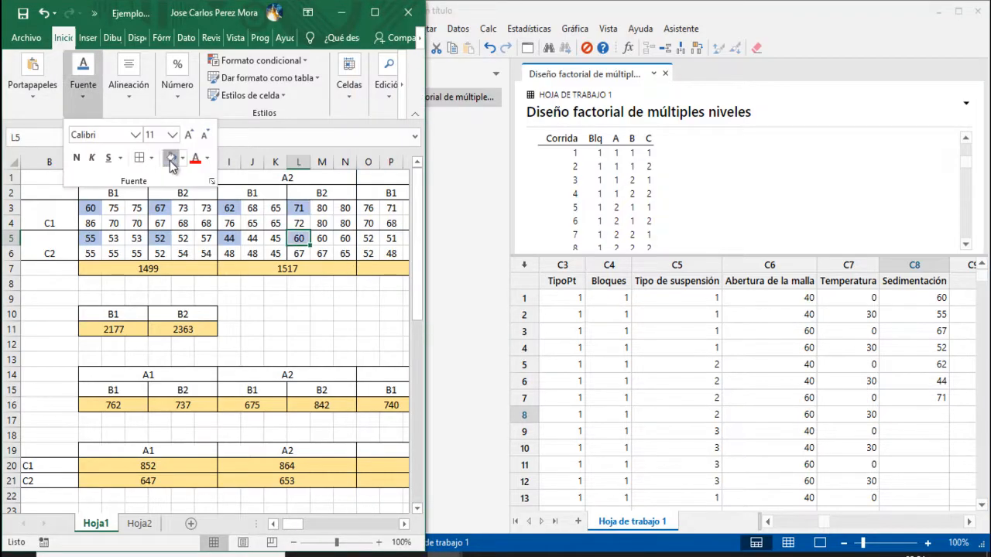
{"action": "left_click", "coordinate": [938, 418]}
{"action": "left_click", "coordinate": [937, 418]}
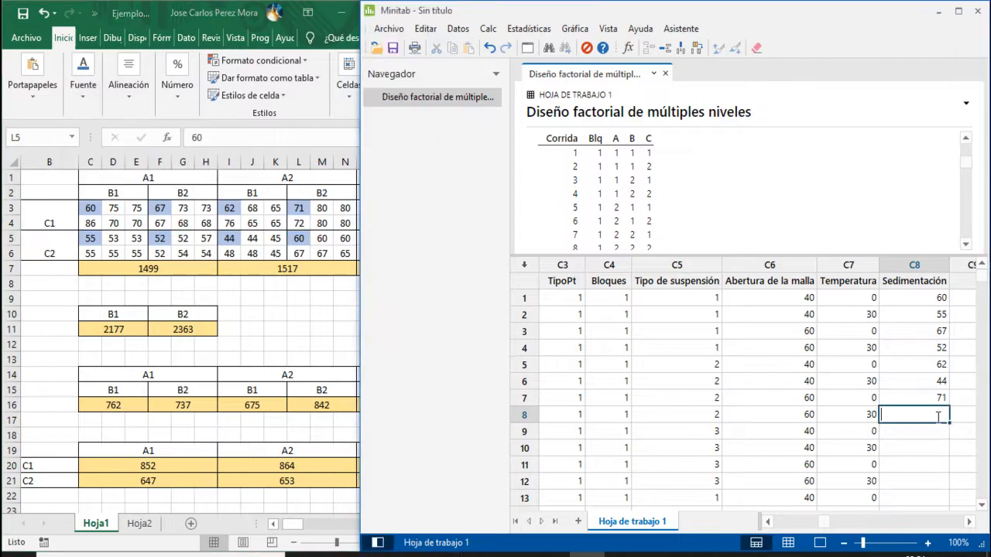
{"action": "type", "text": "60"}
{"action": "key", "text": "Return"}
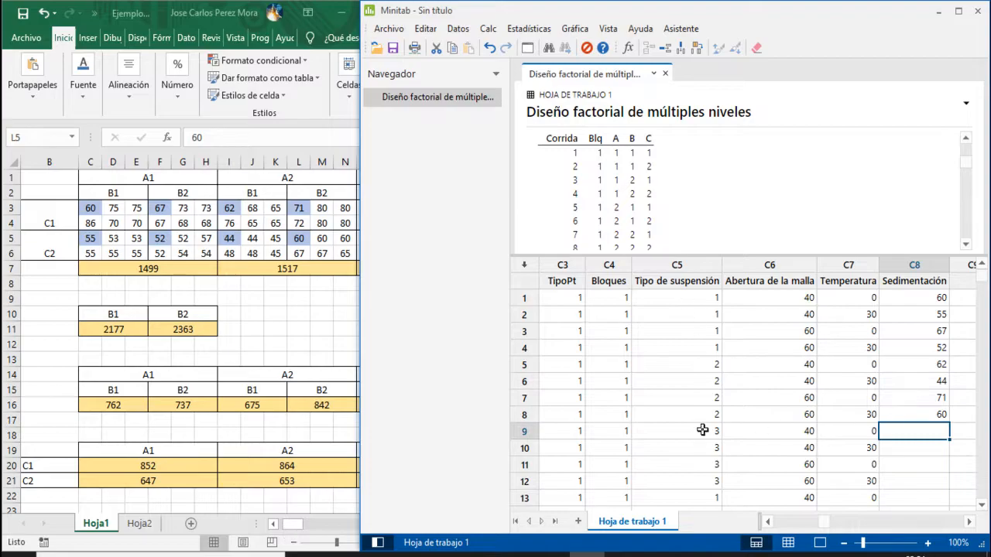
Step: Locate the A3 observations in Excel and check run 9's suspension type and mesh opening levels in Minitab
{"action": "left_click", "coordinate": [258, 178]}
{"action": "left_click", "coordinate": [259, 178]}
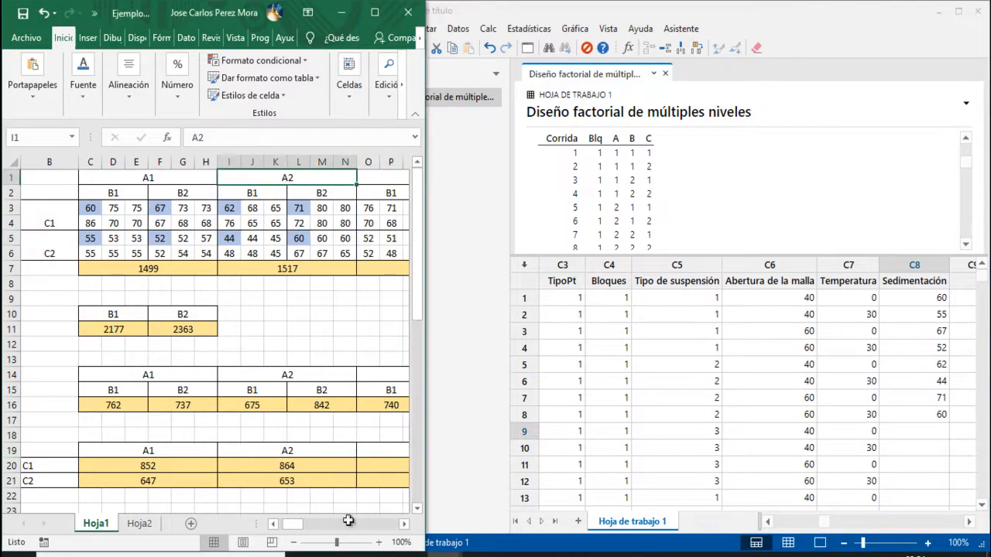
{"action": "left_click", "coordinate": [403, 524]}
{"action": "left_click", "coordinate": [403, 525]}
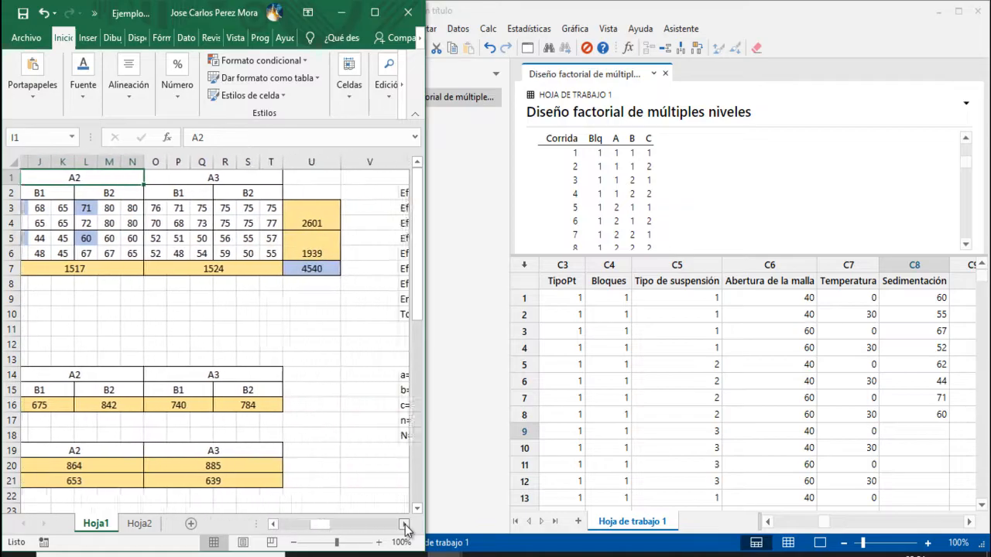
{"action": "left_click", "coordinate": [127, 176]}
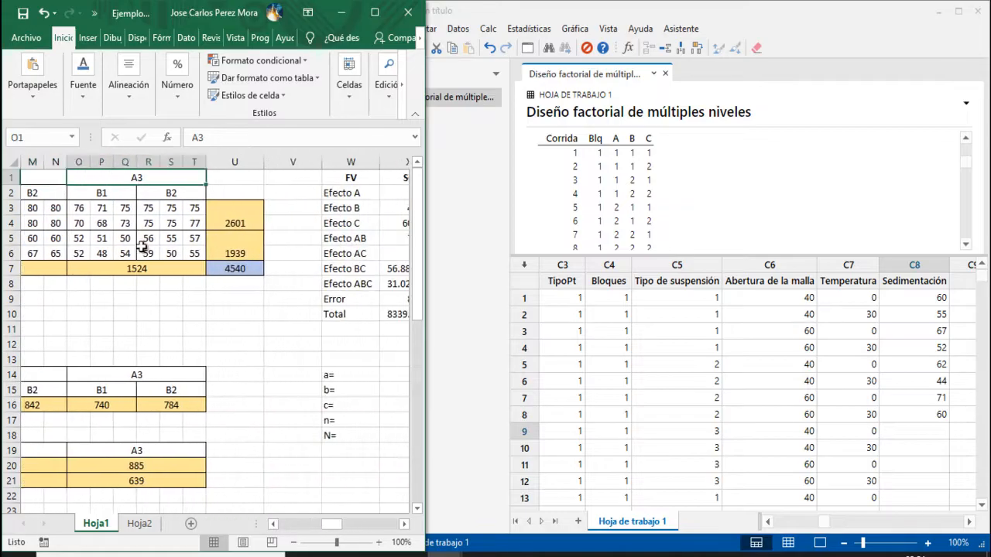
{"action": "left_click", "coordinate": [272, 523]}
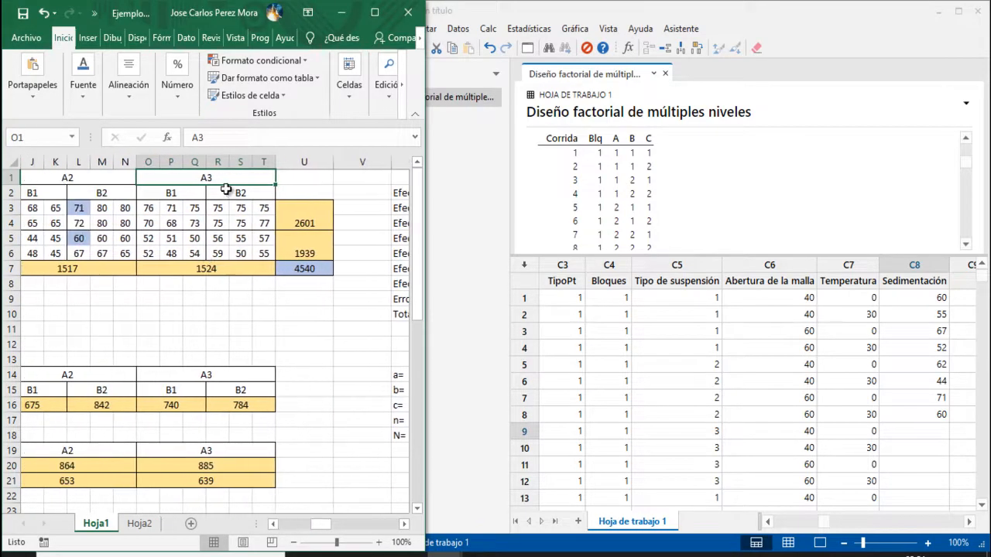
{"action": "left_click", "coordinate": [913, 434]}
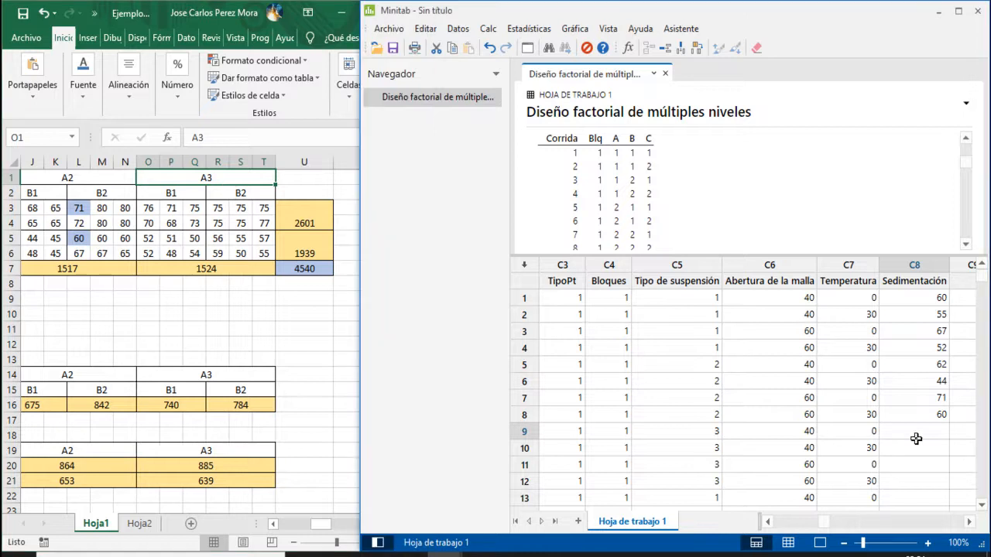
{"action": "left_click", "coordinate": [712, 431]}
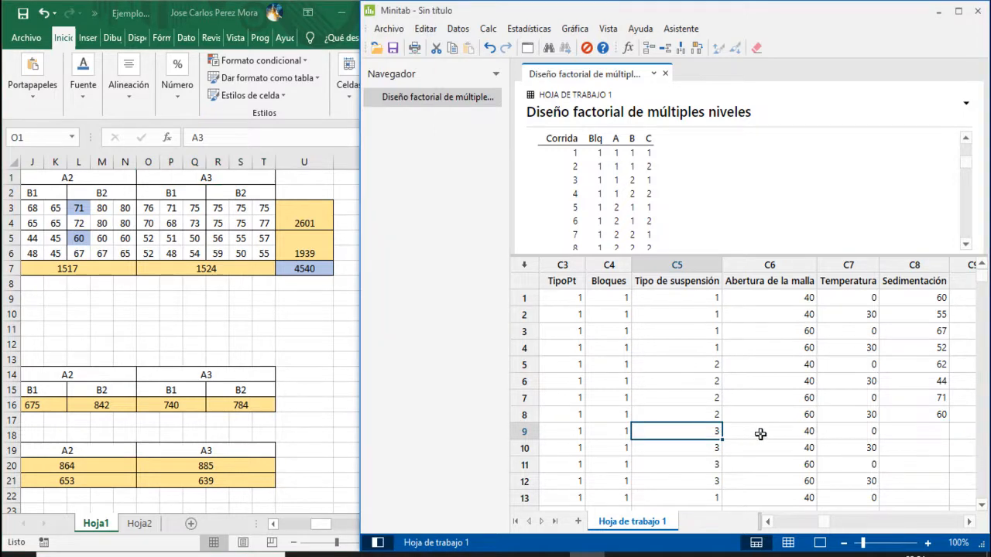
{"action": "left_click", "coordinate": [760, 434]}
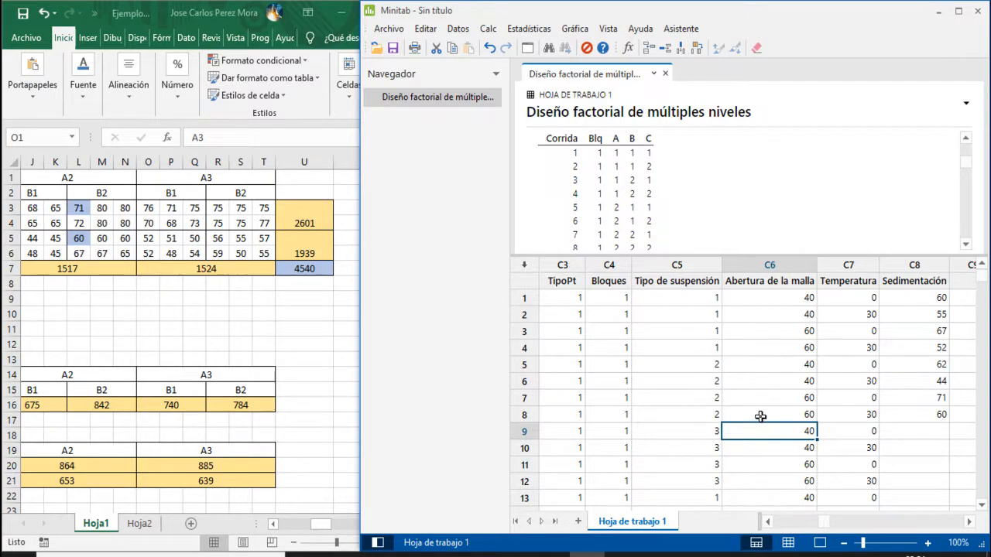
Step: Enter the first A3-B1-C1 observation, 76, as run 9's Sedimentación value in Minitab and shade Excel cell O3 light blue
{"action": "left_click", "coordinate": [155, 216]}
{"action": "left_click", "coordinate": [151, 209]}
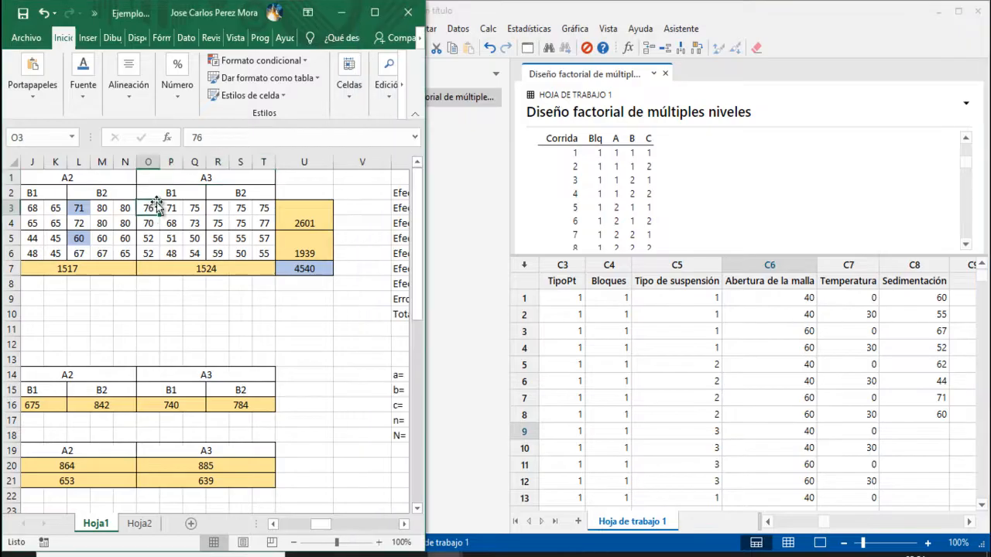
{"action": "left_click", "coordinate": [925, 433]}
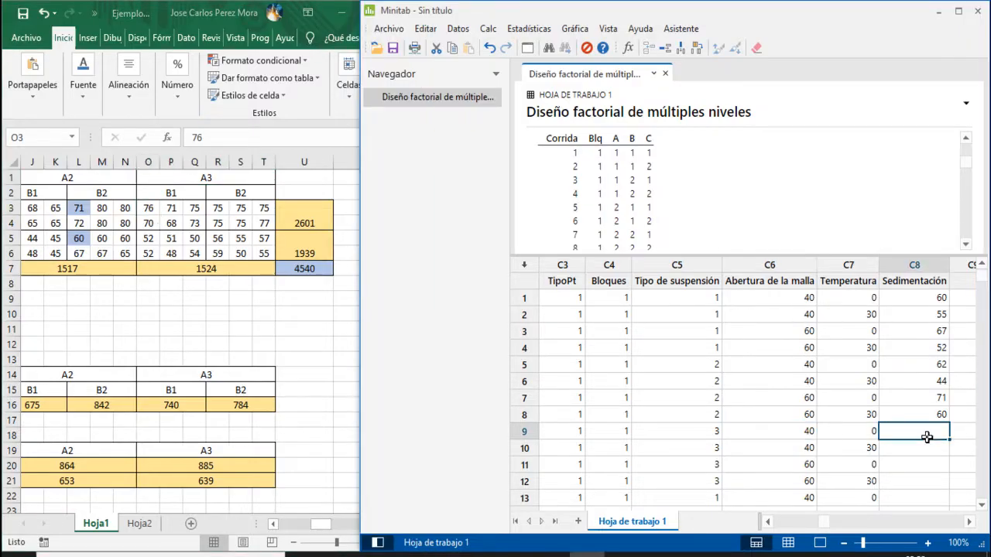
{"action": "type", "text": "76"}
{"action": "left_click", "coordinate": [151, 206]}
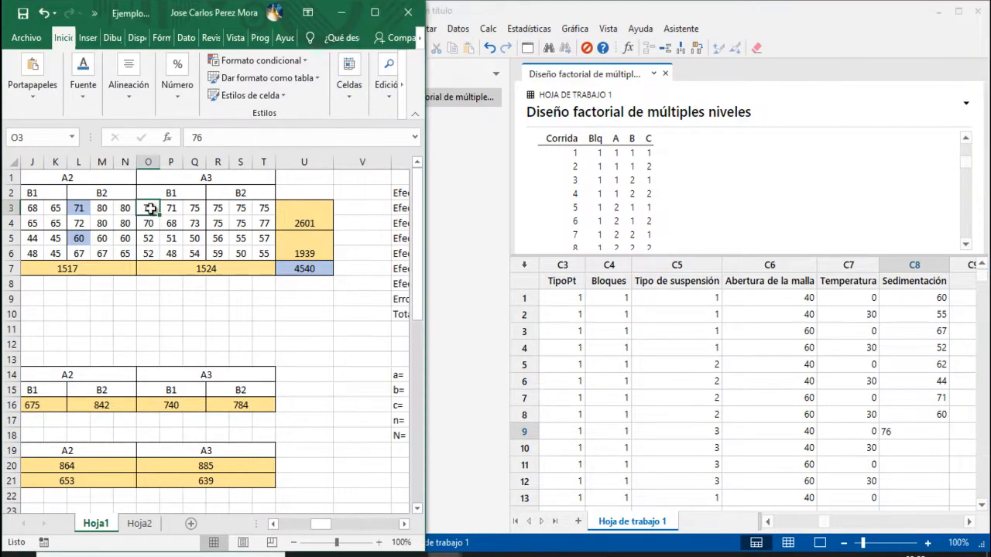
{"action": "left_click", "coordinate": [91, 105]}
{"action": "left_click", "coordinate": [171, 158]}
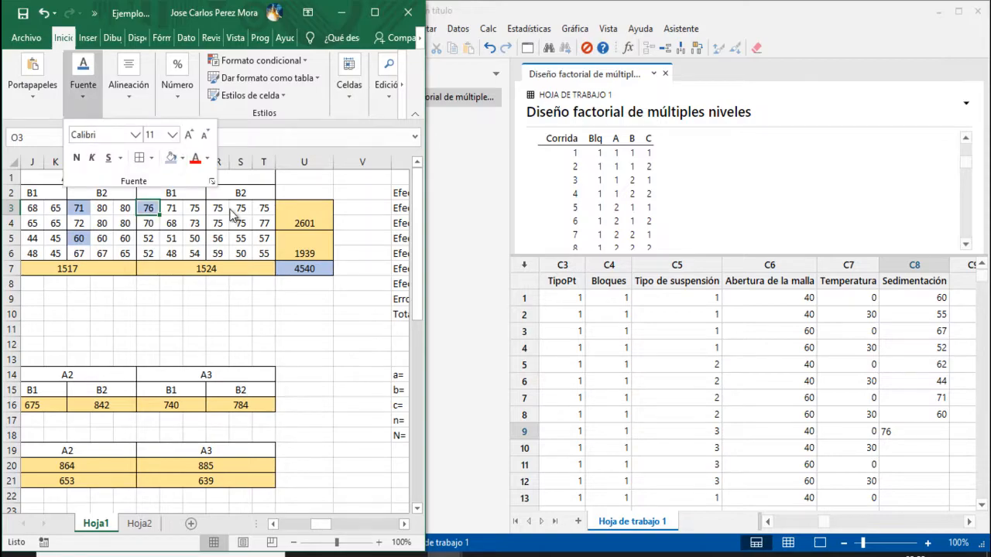
{"action": "left_click", "coordinate": [932, 429]}
{"action": "type", "text": "76"}
{"action": "key", "text": "Return"}
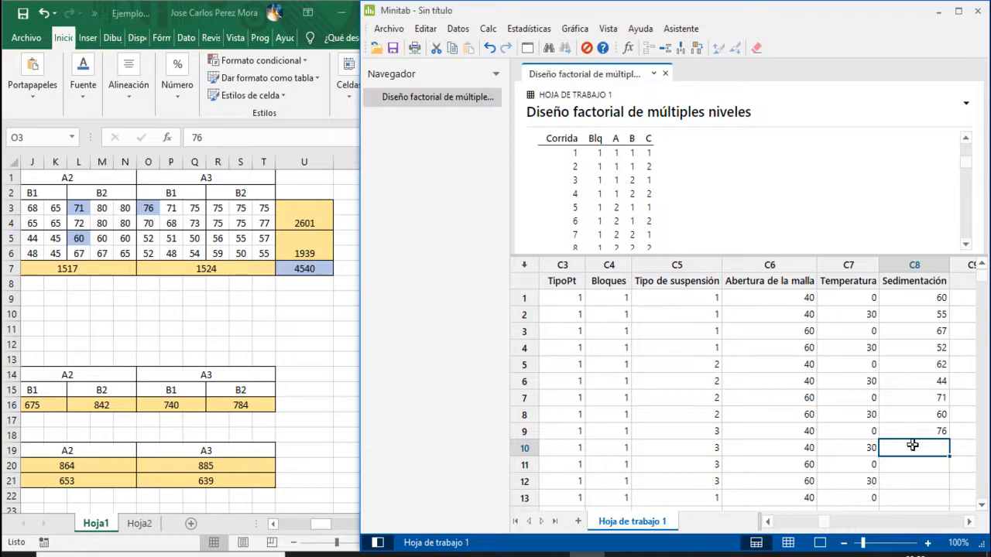
Step: Enter the first A3-B1-C2 observation, 52, as run 10's Sedimentación value in Minitab and shade Excel cell O5 light blue
{"action": "left_click", "coordinate": [150, 240]}
{"action": "left_click", "coordinate": [914, 449]}
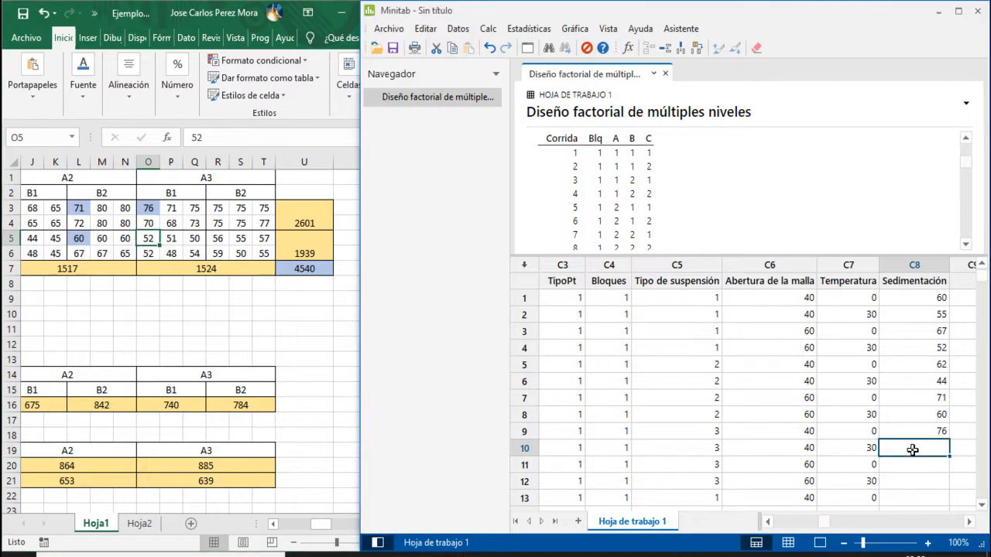
{"action": "type", "text": "52"}
{"action": "key", "text": "Return"}
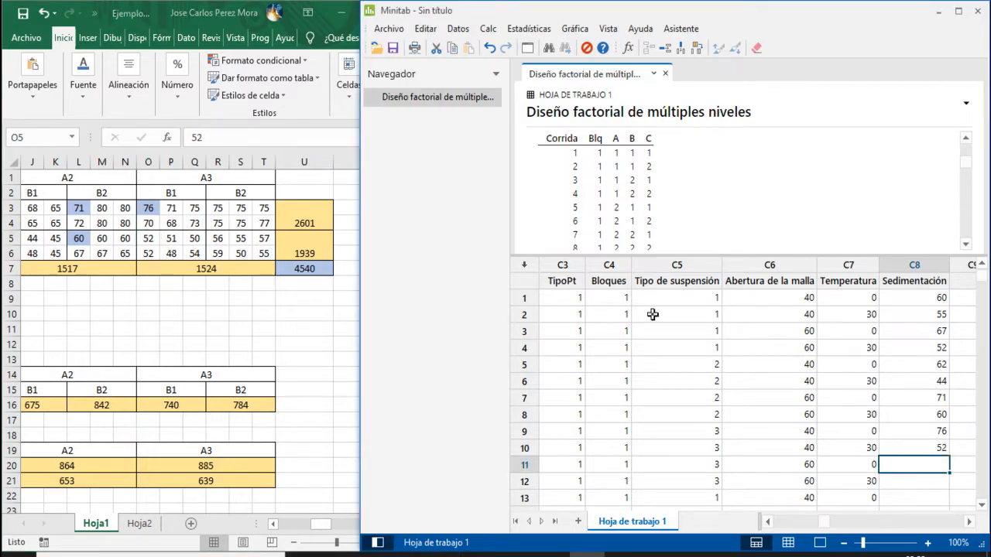
{"action": "left_click", "coordinate": [150, 239]}
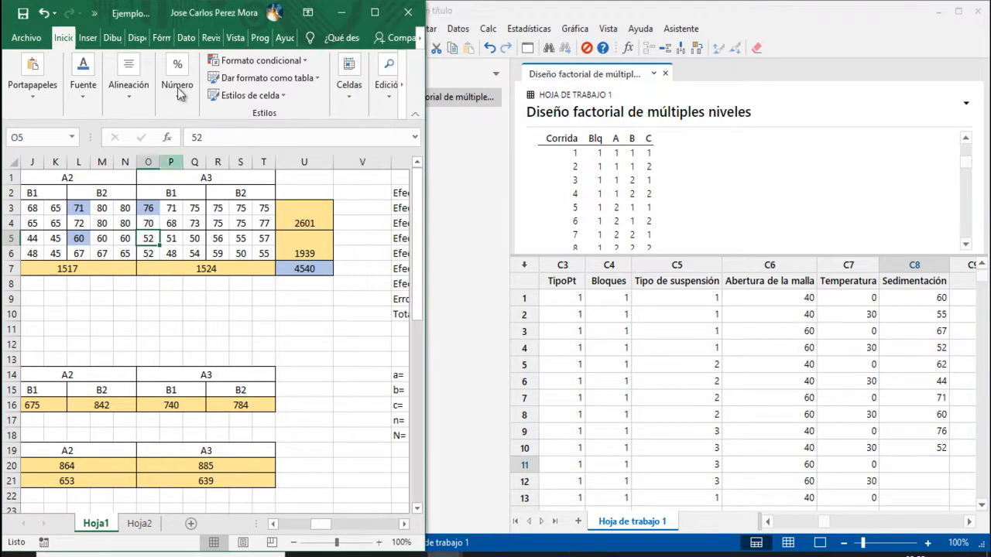
{"action": "left_click", "coordinate": [89, 91]}
{"action": "left_click", "coordinate": [170, 158]}
{"action": "left_click", "coordinate": [178, 242]}
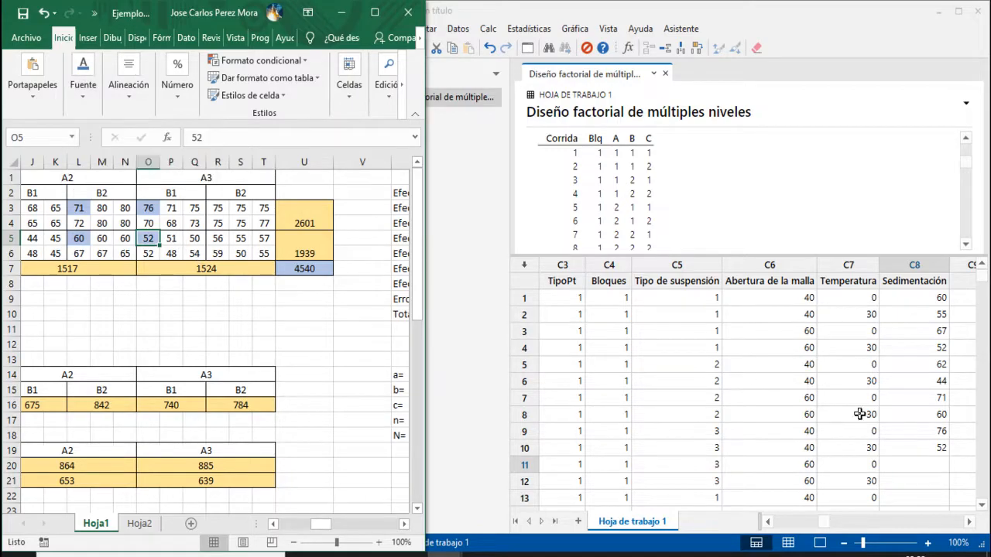
Step: Shade the first A3-B2-C1 observation, cell R3 in Excel, light blue and enter 75 as run 11's Sedimentación value in Minitab
{"action": "left_click", "coordinate": [917, 472]}
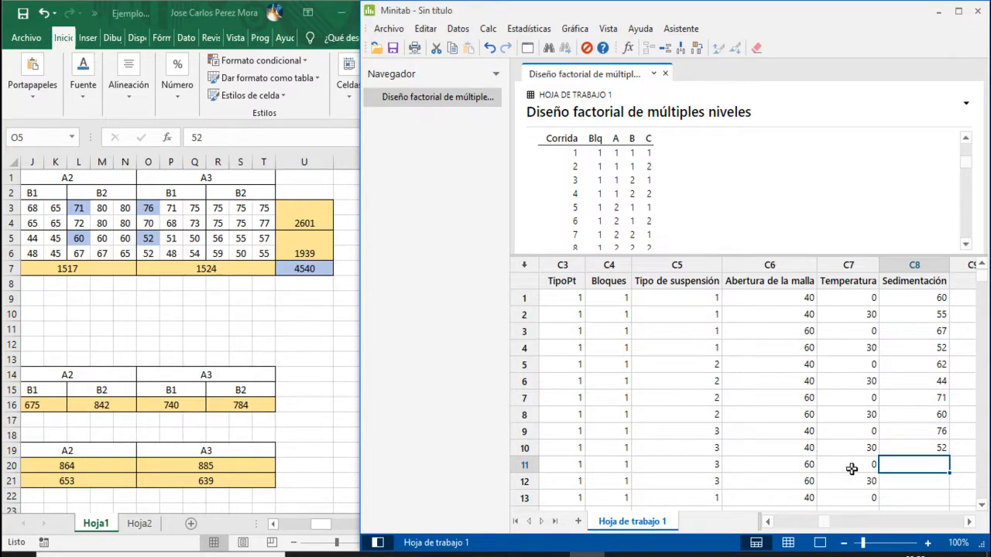
{"action": "left_click", "coordinate": [219, 210]}
{"action": "left_click", "coordinate": [219, 209]}
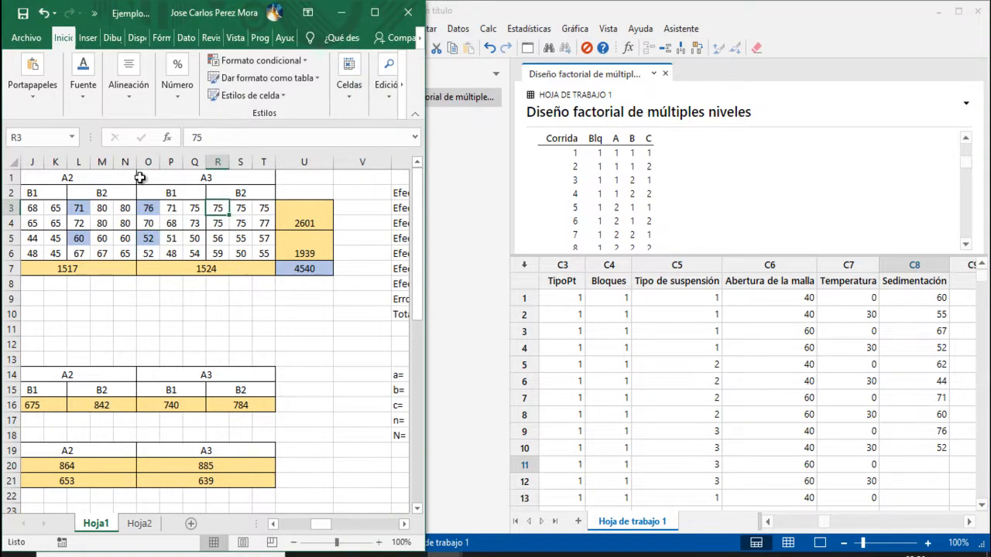
{"action": "left_click", "coordinate": [86, 109]}
{"action": "left_click", "coordinate": [171, 158]}
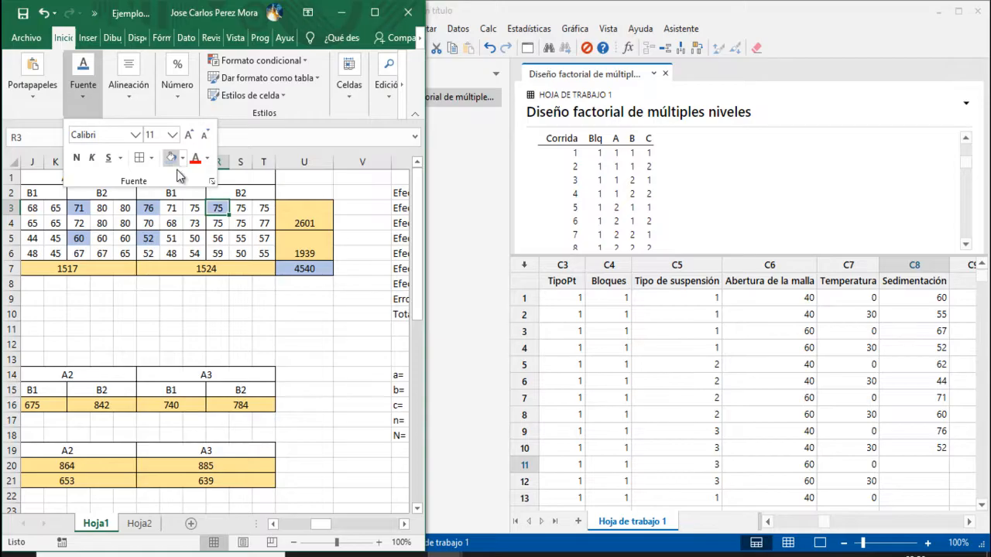
{"action": "left_click", "coordinate": [916, 460]}
{"action": "type", "text": "75"}
{"action": "key", "text": "Return"}
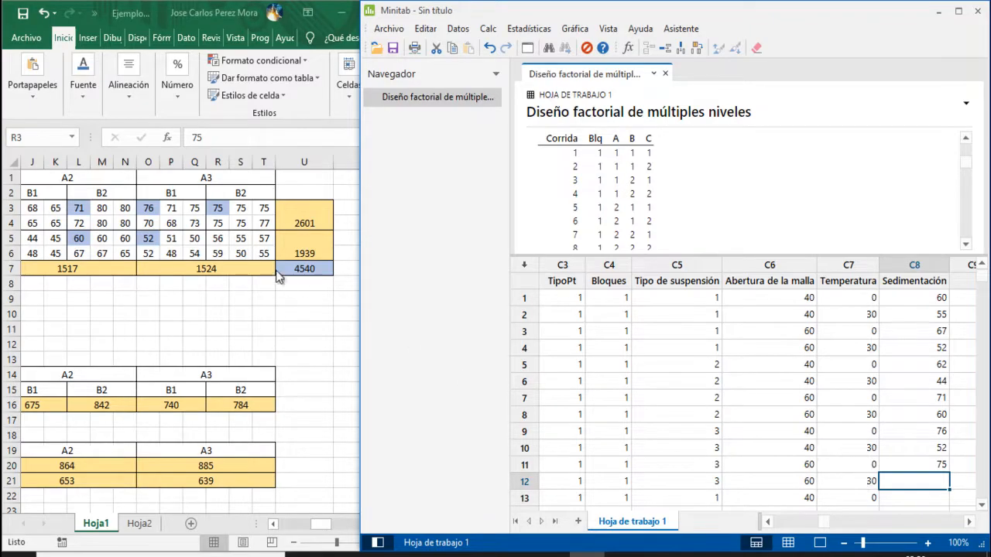
Step: Shade the first A3-B2-C2 observation, cell R5 in Excel, light blue and enter 56 as run 12's Sedimentación value in Minitab
{"action": "left_click", "coordinate": [216, 237]}
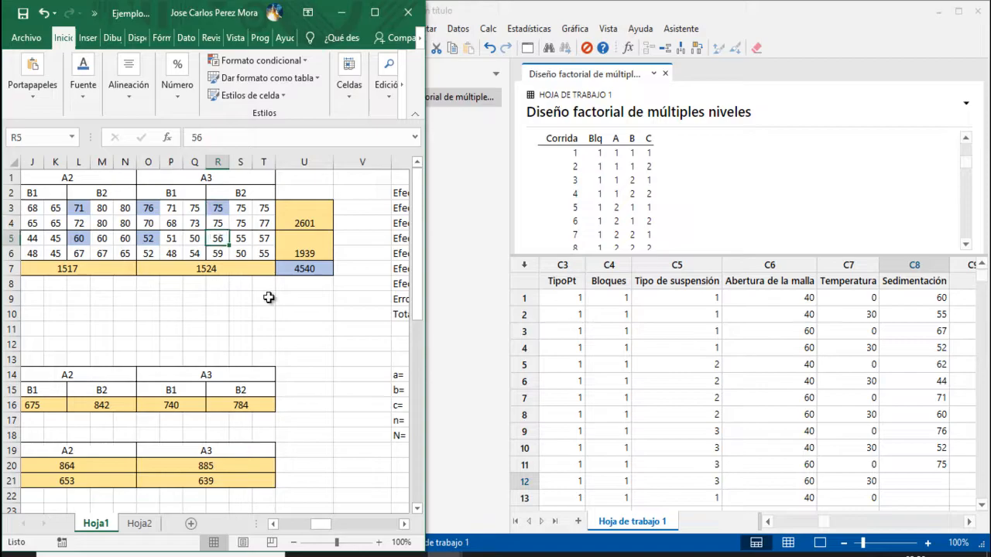
{"action": "left_click", "coordinate": [83, 73]}
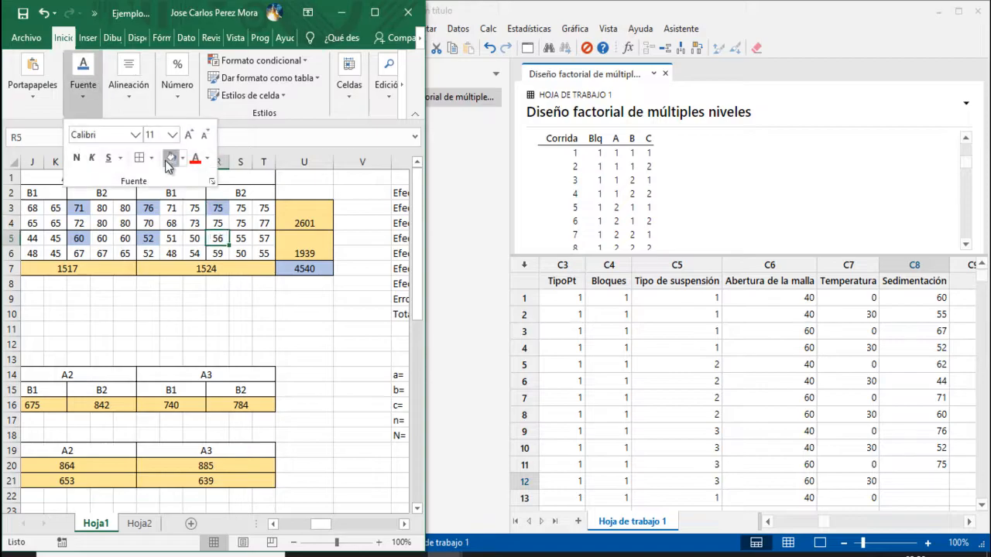
{"action": "left_click", "coordinate": [913, 481]}
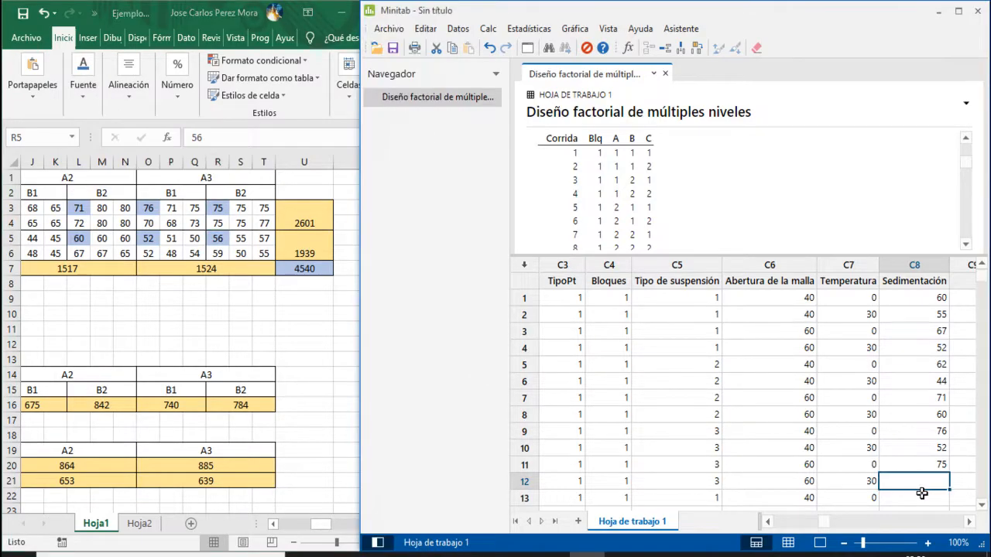
{"action": "type", "text": "56"}
{"action": "key", "text": "Return"}
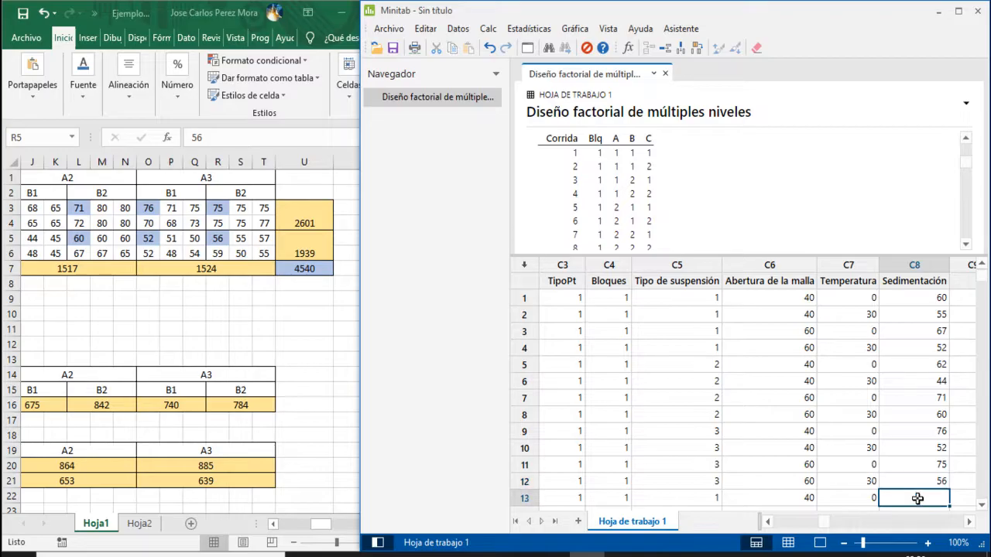
Step: Shade the second A1-B1-C1 observation, cell D3 in Excel, light blue and enter 75 as run 13's Sedimentación value in Minitab
{"action": "left_click", "coordinate": [981, 505]}
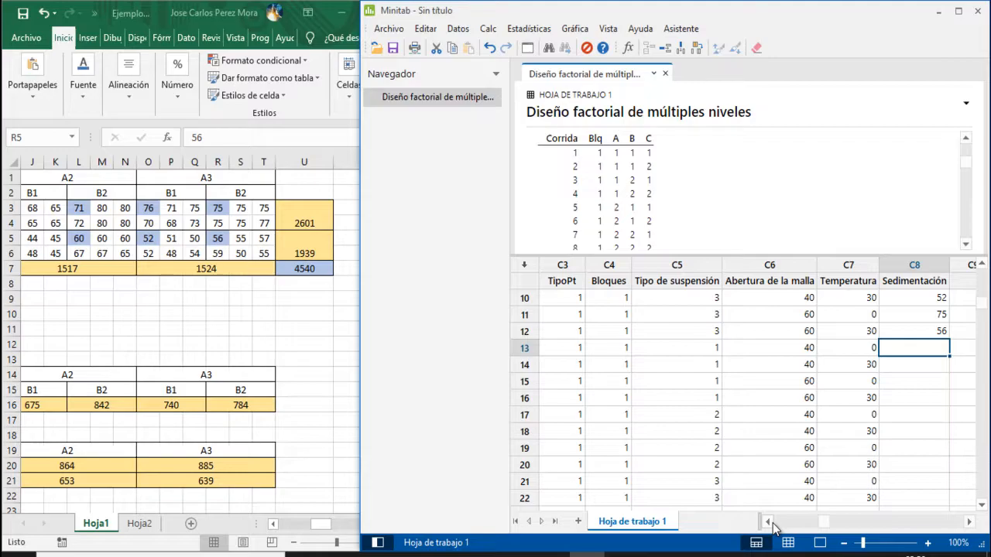
{"action": "left_click", "coordinate": [110, 316]}
{"action": "left_click_drag", "start_coordinate": [320, 525], "coordinate": [313, 525]}
{"action": "left_click", "coordinate": [926, 347]}
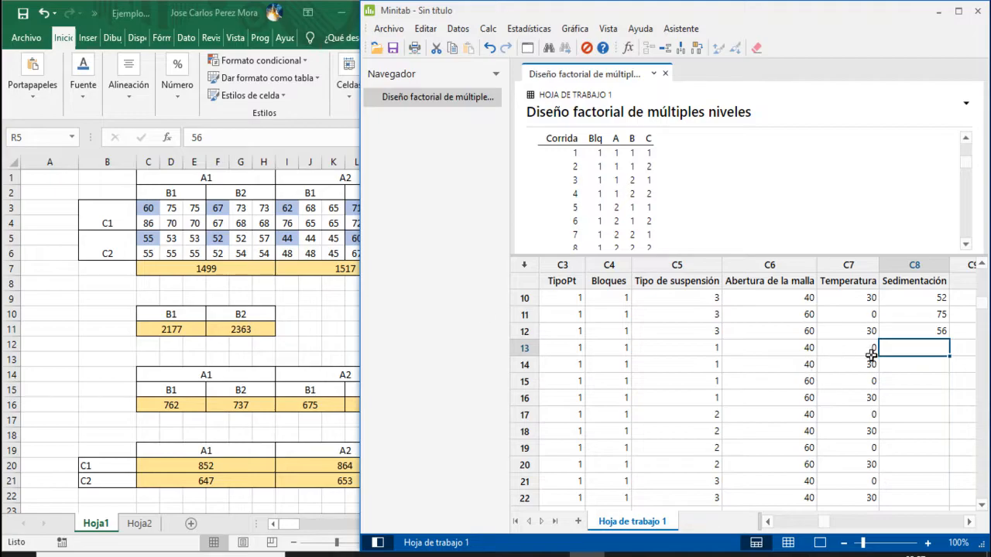
{"action": "left_click", "coordinate": [170, 209]}
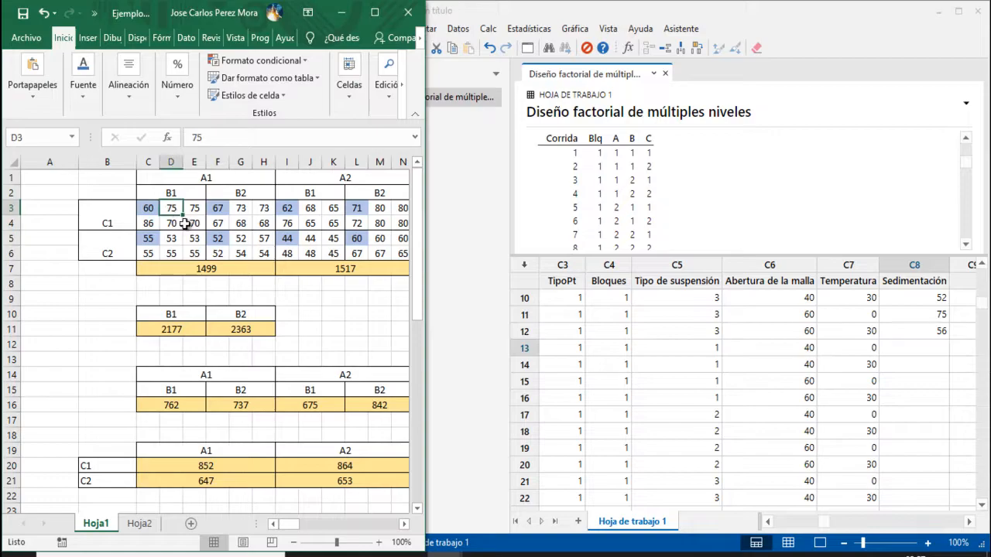
{"action": "left_click", "coordinate": [89, 103]}
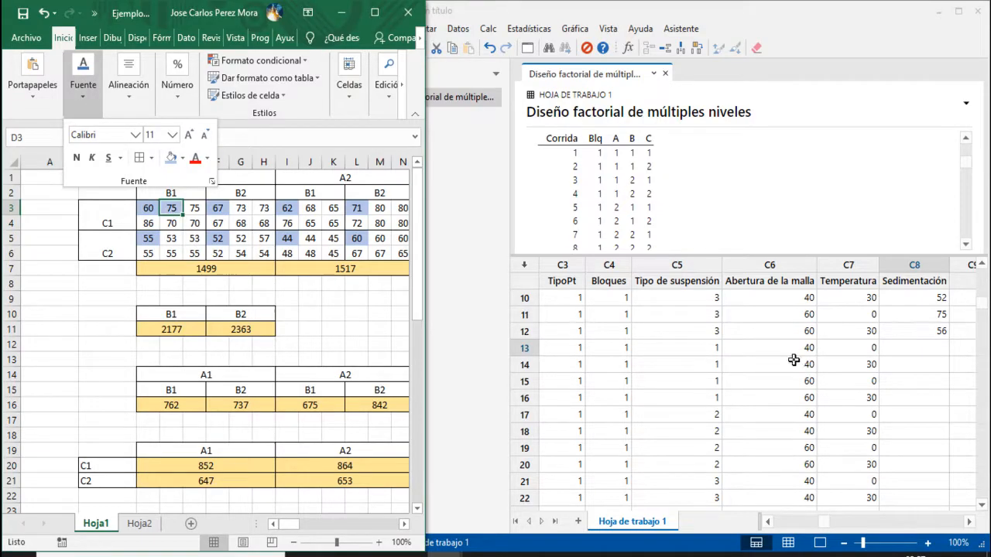
{"action": "left_click", "coordinate": [907, 347]}
{"action": "type", "text": "75"}
{"action": "key", "text": "Return"}
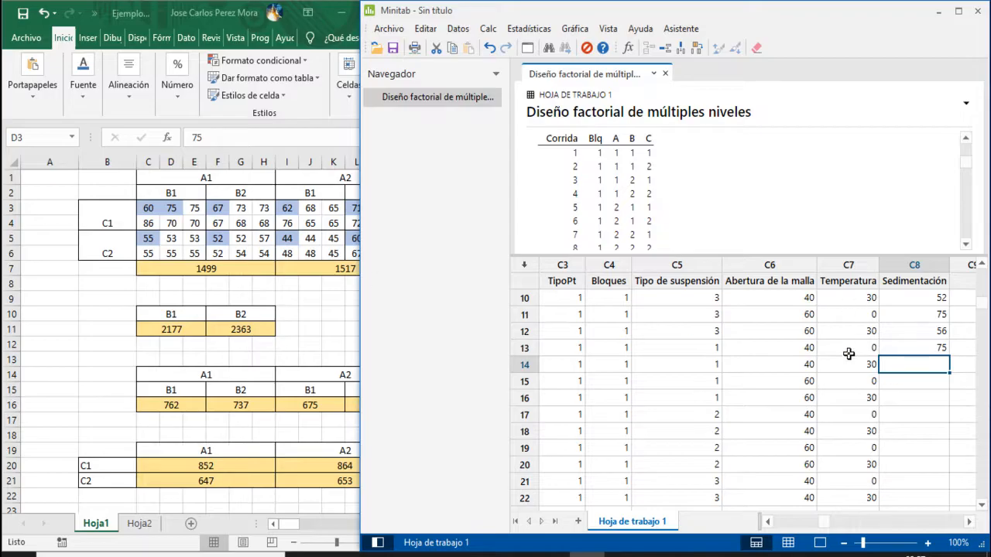
Step: Shade the second A1-B1-C2 observation, cell D5 in Excel, light blue and enter 53 as run 14's Sedimentación value in Minitab
{"action": "left_click", "coordinate": [172, 240]}
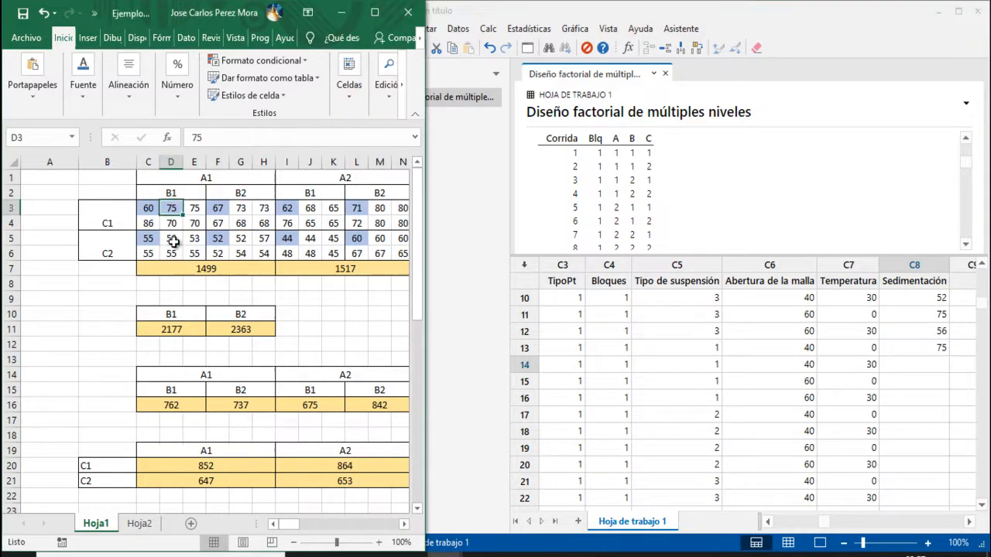
{"action": "left_click", "coordinate": [70, 98]}
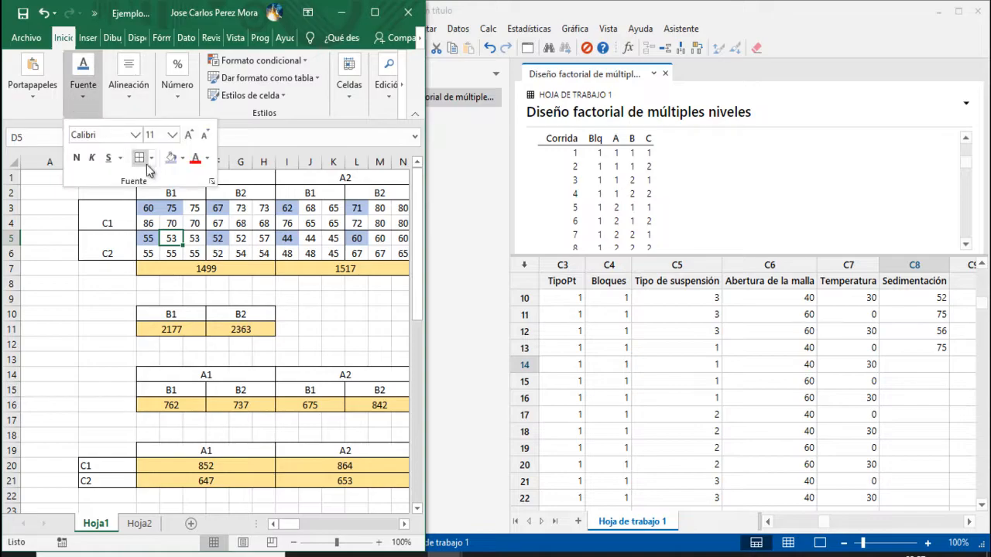
{"action": "left_click", "coordinate": [925, 381]}
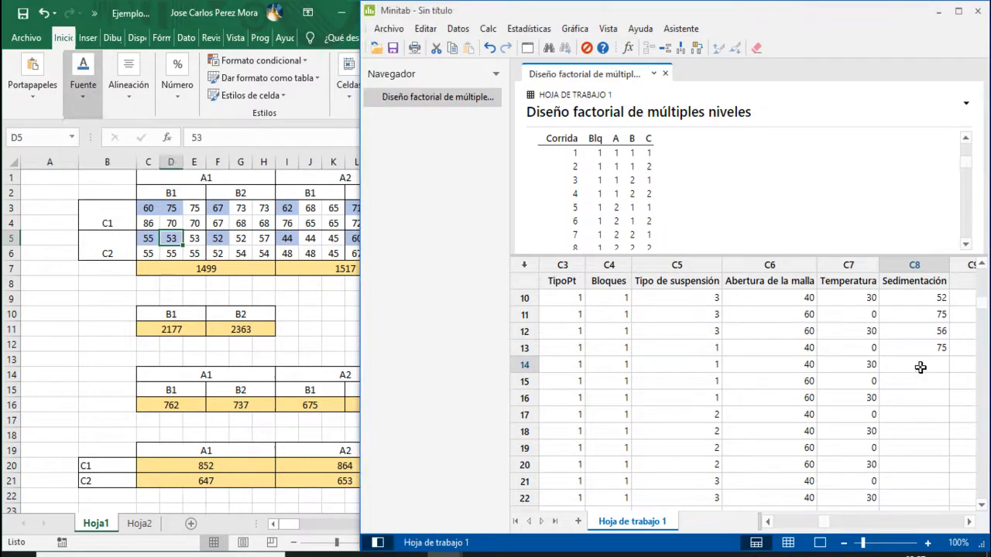
{"action": "type", "text": "53"}
{"action": "key", "text": "Return"}
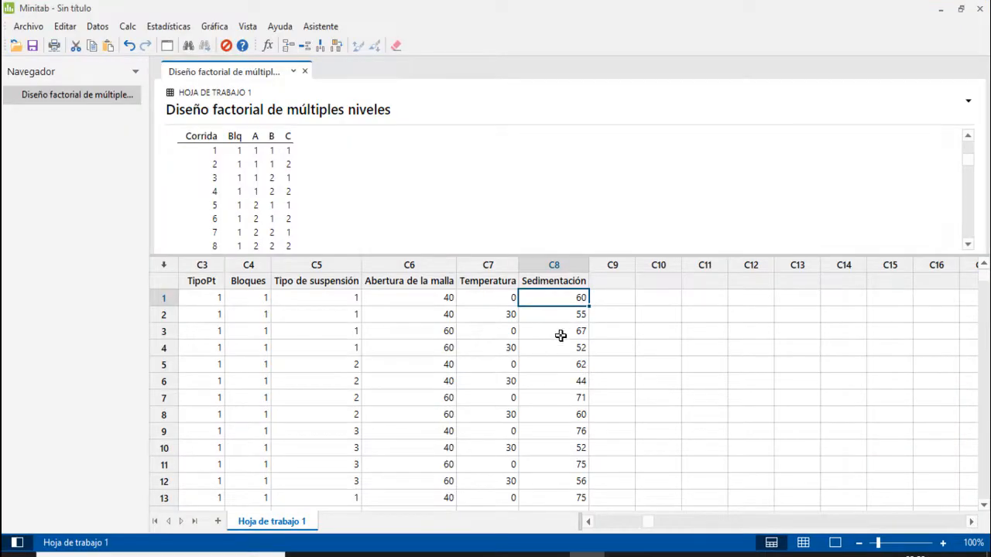
Step: Check the Sedimentación column through run 72 and set up a factorial design analysis with Sedimentación as the response
{"action": "scroll", "coordinate": [562, 328], "scroll_direction": "down", "scroll_amount": 14}
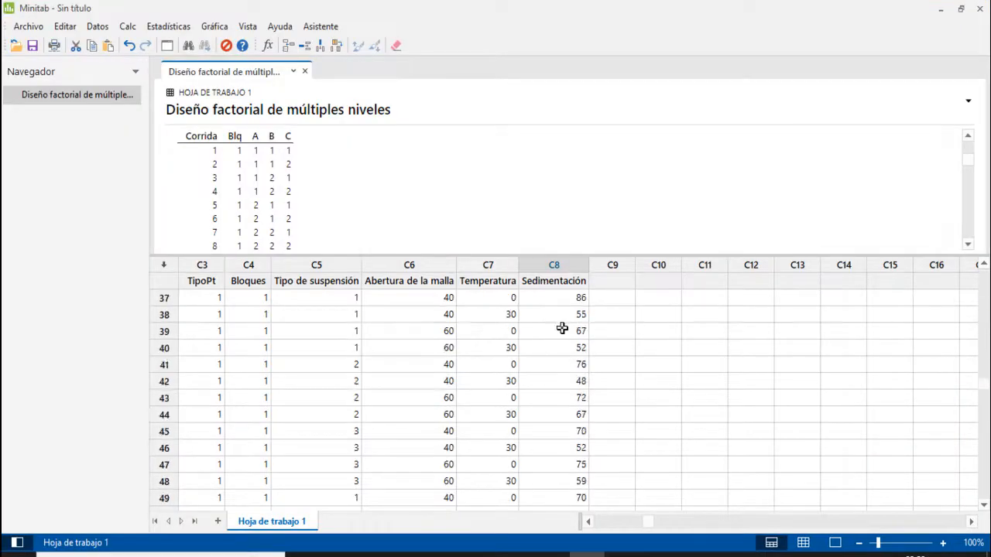
{"action": "scroll", "coordinate": [562, 329], "scroll_direction": "down", "scroll_amount": 8}
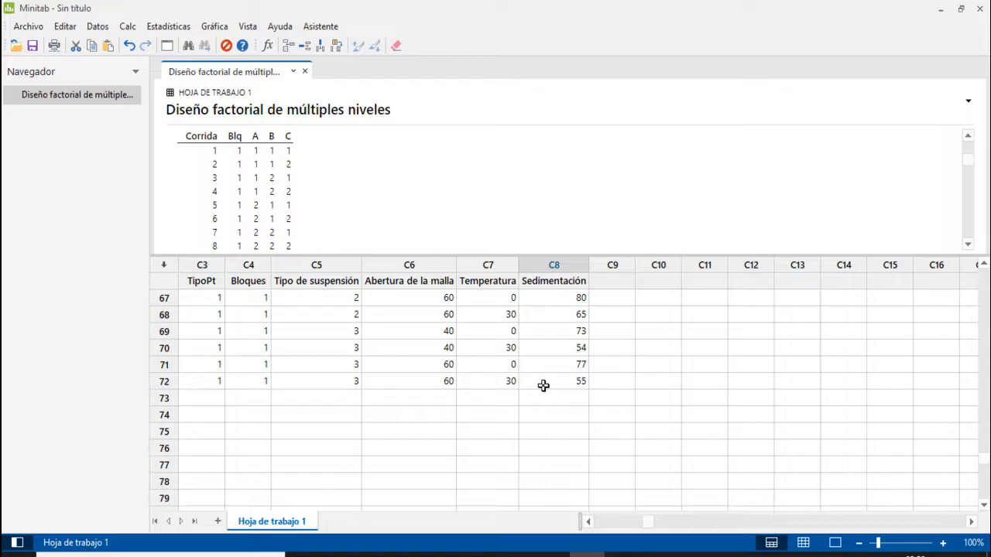
{"action": "scroll", "coordinate": [543, 385], "scroll_direction": "up", "scroll_amount": 20}
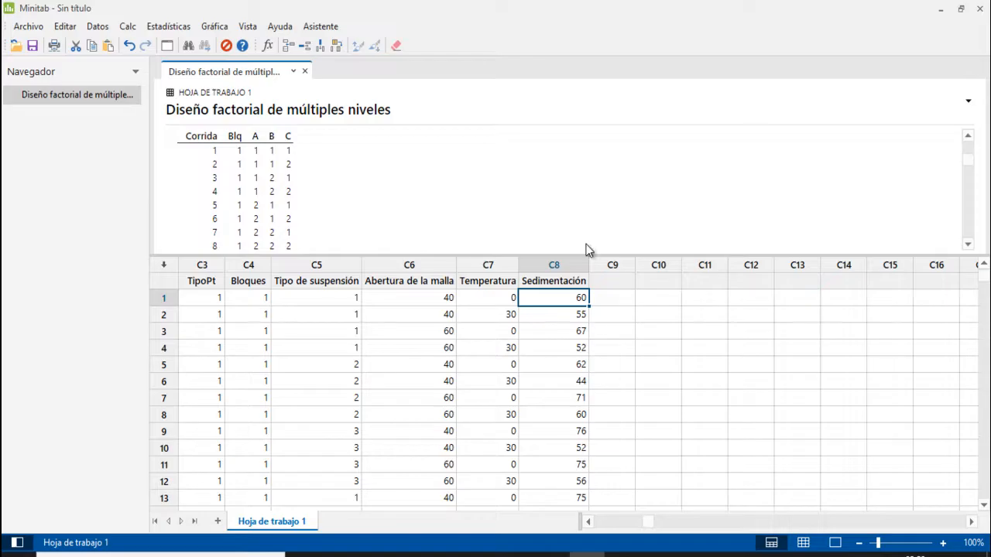
{"action": "left_click", "coordinate": [176, 31]}
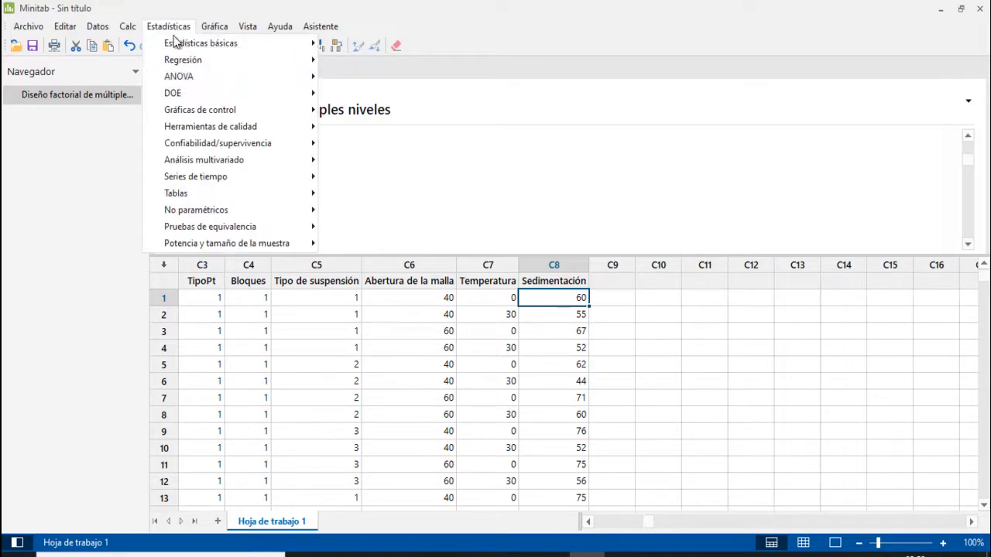
{"action": "mouse_move", "coordinate": [188, 96]}
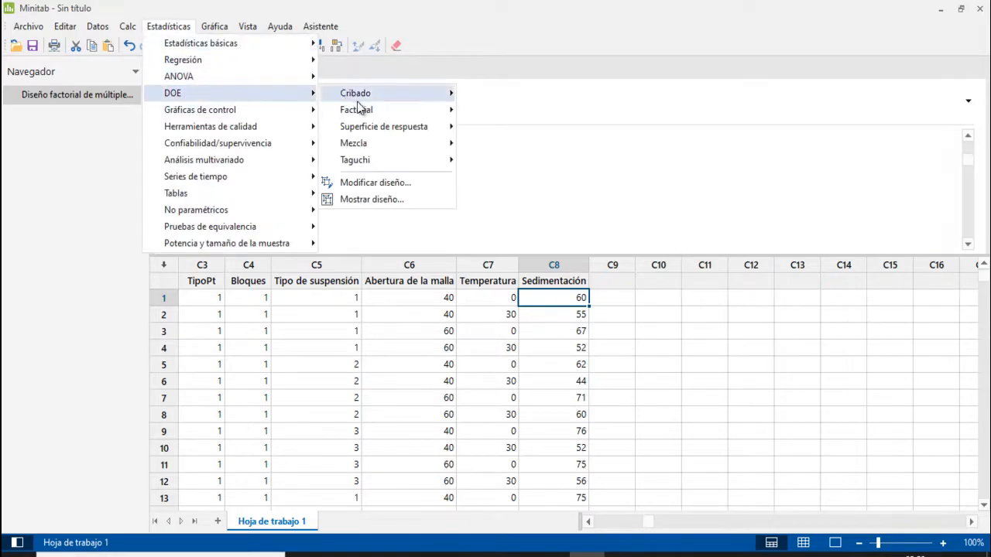
{"action": "mouse_move", "coordinate": [378, 112]}
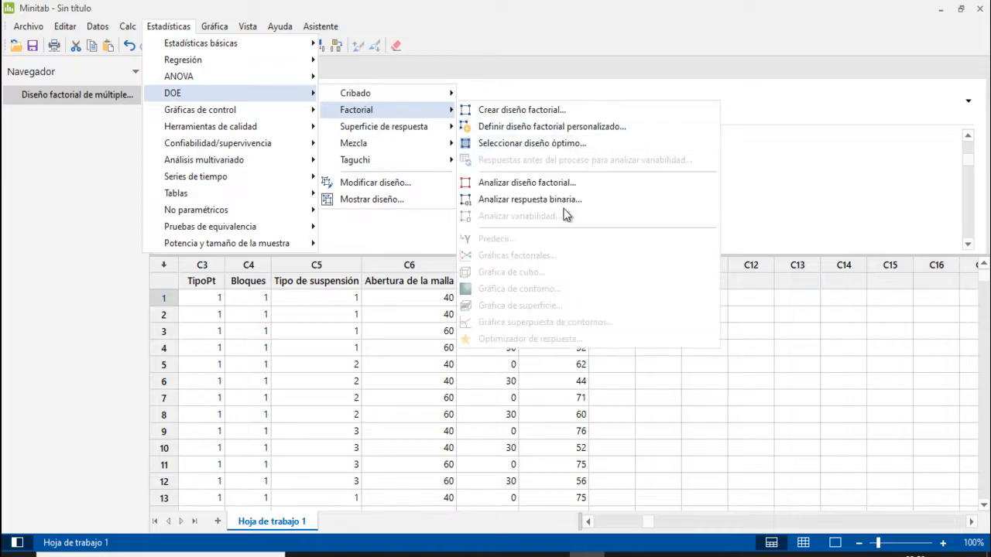
{"action": "left_click", "coordinate": [562, 183]}
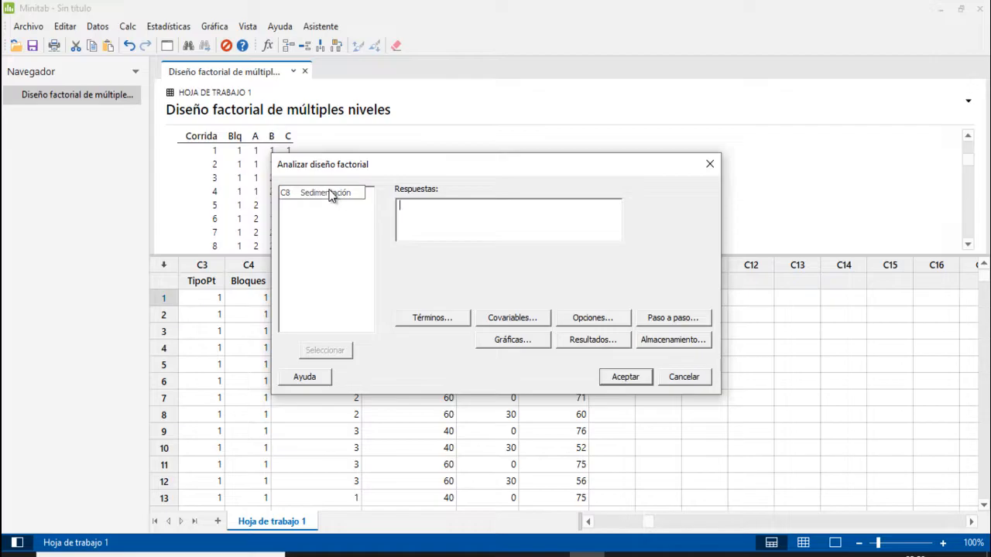
{"action": "left_click_drag", "start_coordinate": [380, 173], "coordinate": [777, 180]}
{"action": "left_click_drag", "start_coordinate": [840, 187], "coordinate": [434, 63]}
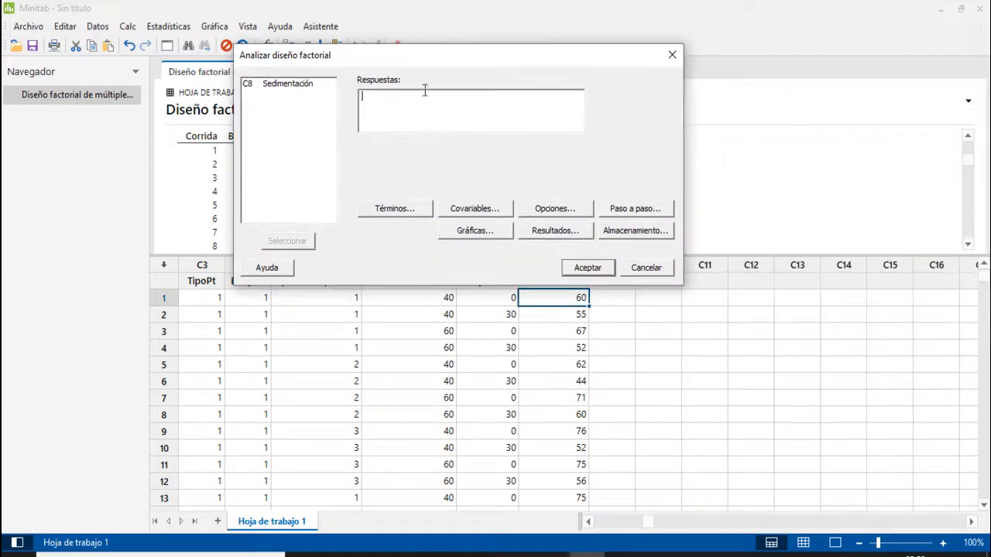
{"action": "double_click", "coordinate": [304, 83]}
{"action": "key", "text": "alt+g"}
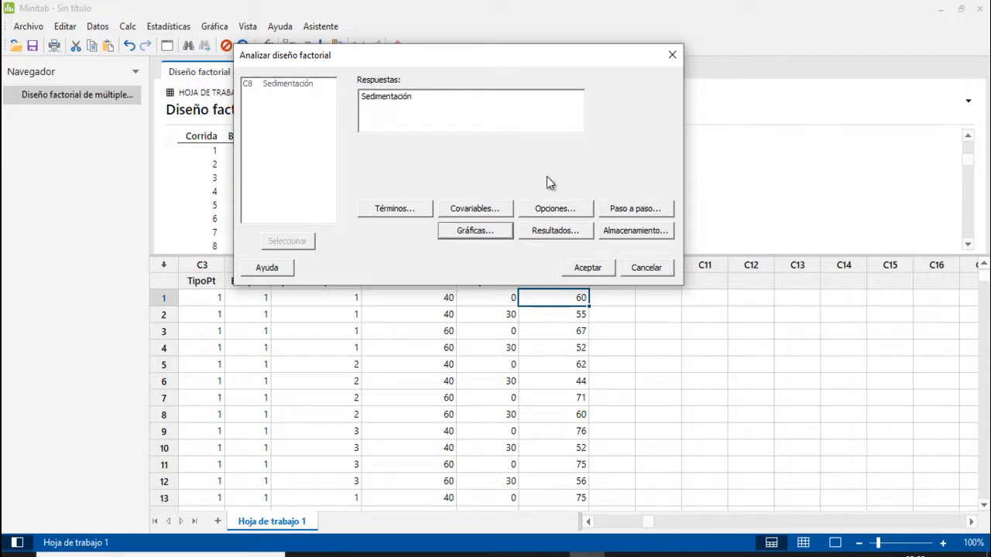
Step: Keep all model terms up to order 3 and the Pareto effects chart of model terms only, and run the analysis
{"action": "left_click", "coordinate": [407, 215]}
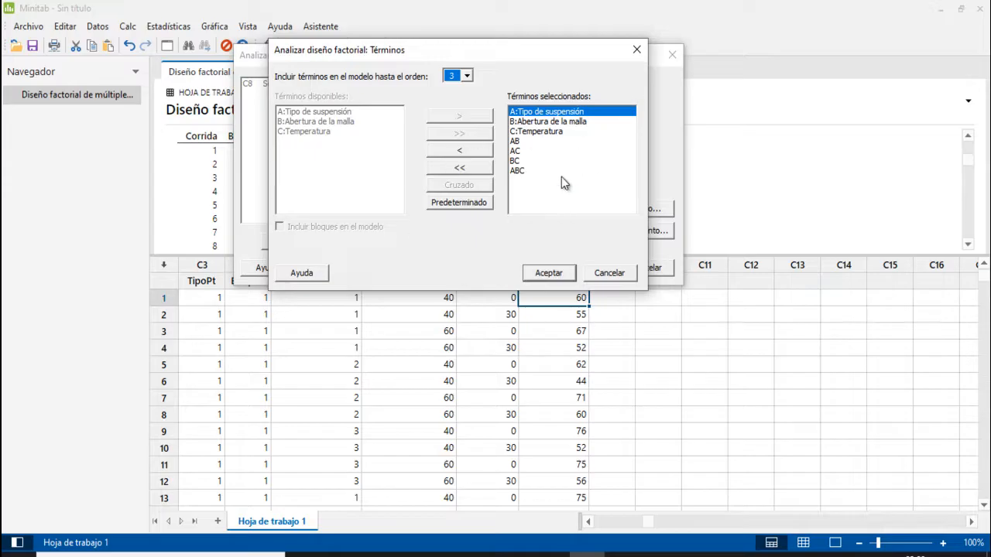
{"action": "left_click", "coordinate": [559, 273]}
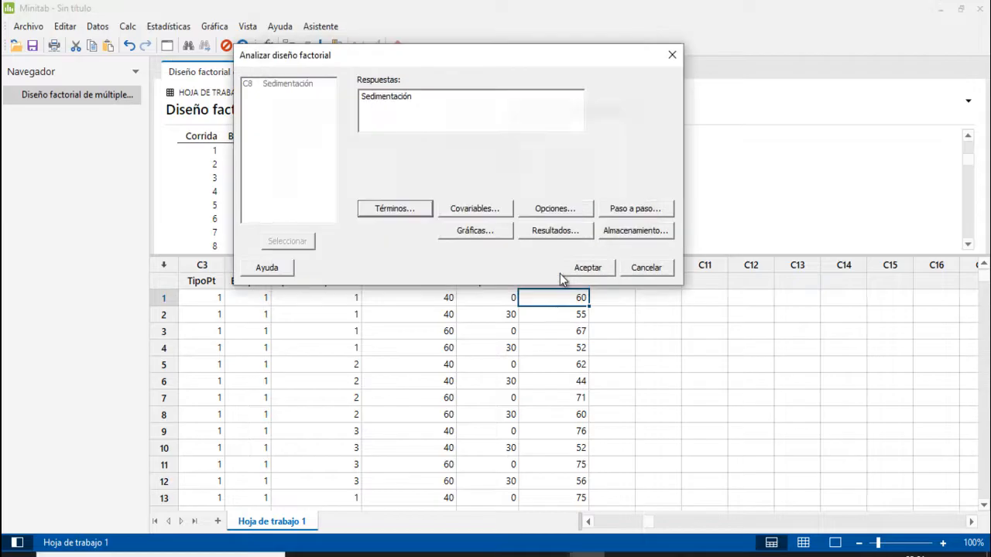
{"action": "left_click", "coordinate": [476, 231]}
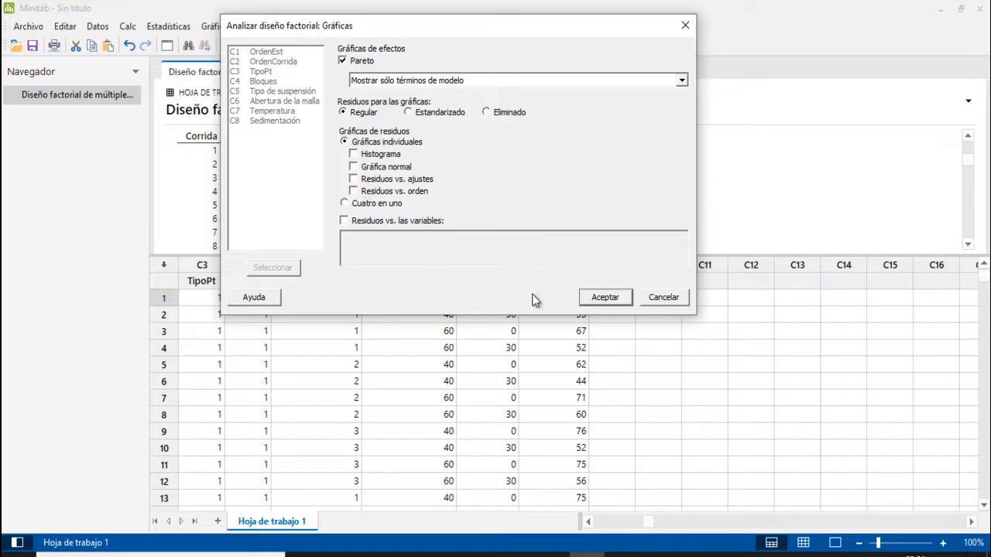
{"action": "left_click", "coordinate": [602, 298]}
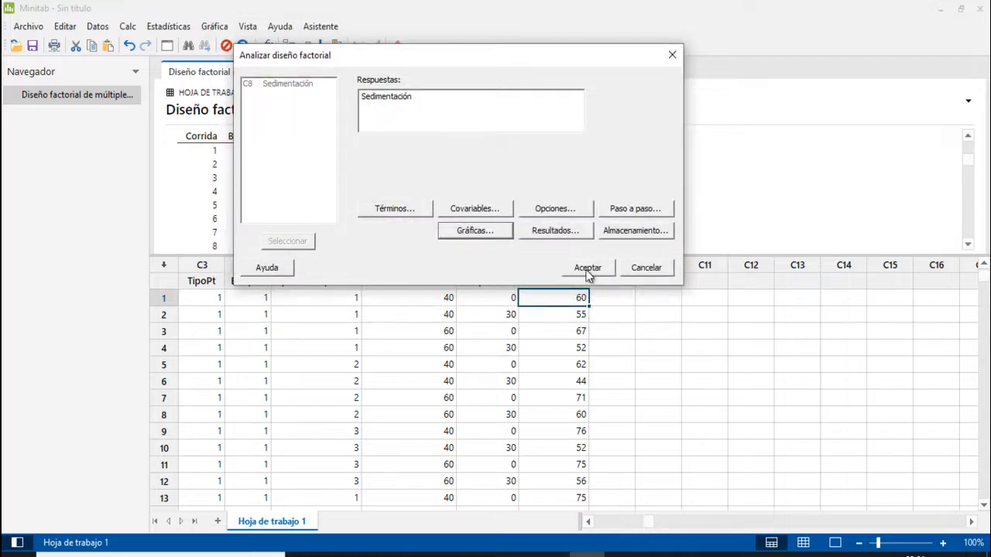
{"action": "left_click", "coordinate": [588, 268]}
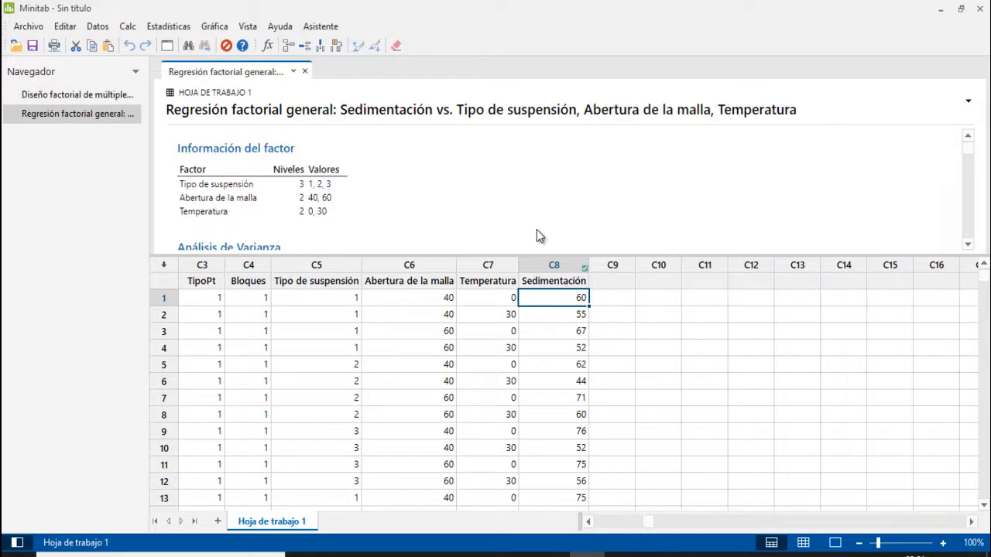
Step: Enlarge the results area and examine the Análisis de Varianza table's sums of squares, F values and p values for each factor and interaction
{"action": "scroll", "coordinate": [475, 200], "scroll_direction": "down", "scroll_amount": 2}
{"action": "scroll", "coordinate": [473, 198], "scroll_direction": "up", "scroll_amount": 2}
{"action": "scroll", "coordinate": [471, 186], "scroll_direction": "down", "scroll_amount": 3}
{"action": "scroll", "coordinate": [595, 216], "scroll_direction": "down", "scroll_amount": 5}
{"action": "scroll", "coordinate": [594, 216], "scroll_direction": "up", "scroll_amount": 2}
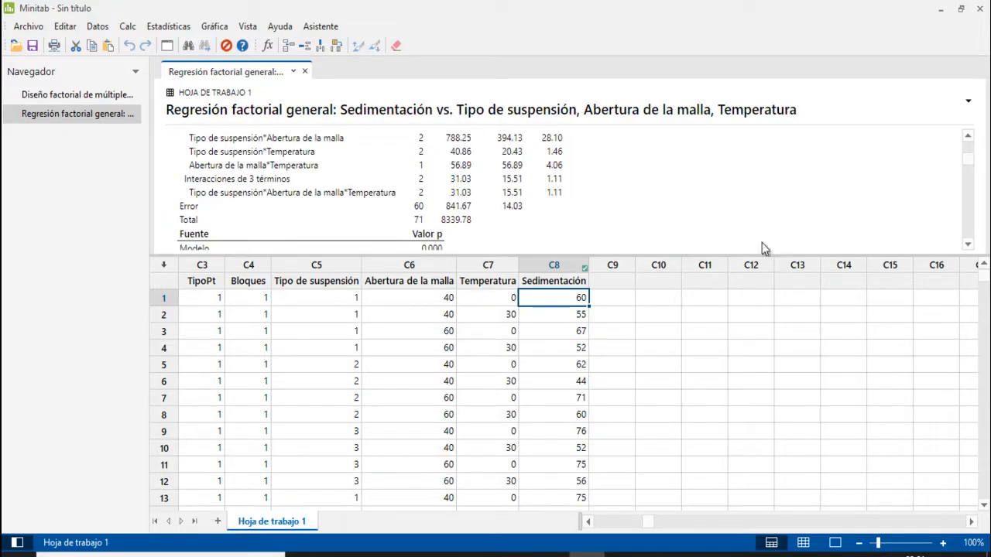
{"action": "left_click_drag", "start_coordinate": [897, 255], "coordinate": [913, 366]}
{"action": "scroll", "coordinate": [622, 238], "scroll_direction": "up", "scroll_amount": 3}
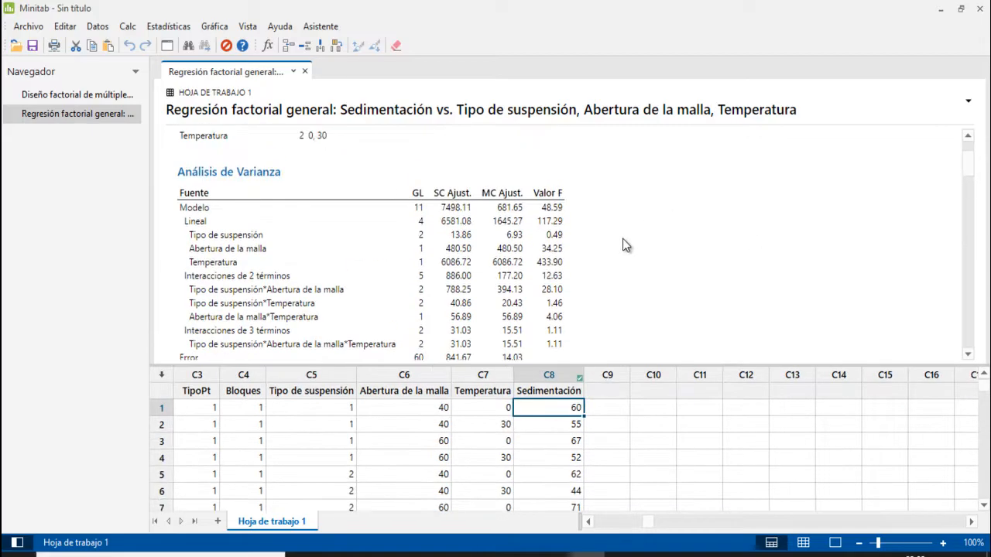
{"action": "scroll", "coordinate": [626, 246], "scroll_direction": "down", "scroll_amount": 2}
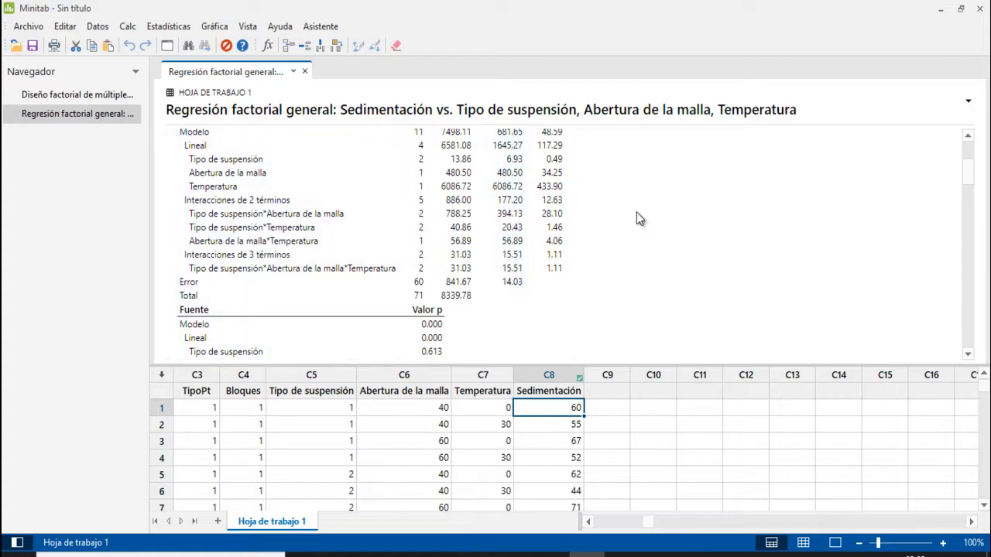
{"action": "left_click", "coordinate": [968, 136]}
{"action": "left_click", "coordinate": [967, 136]}
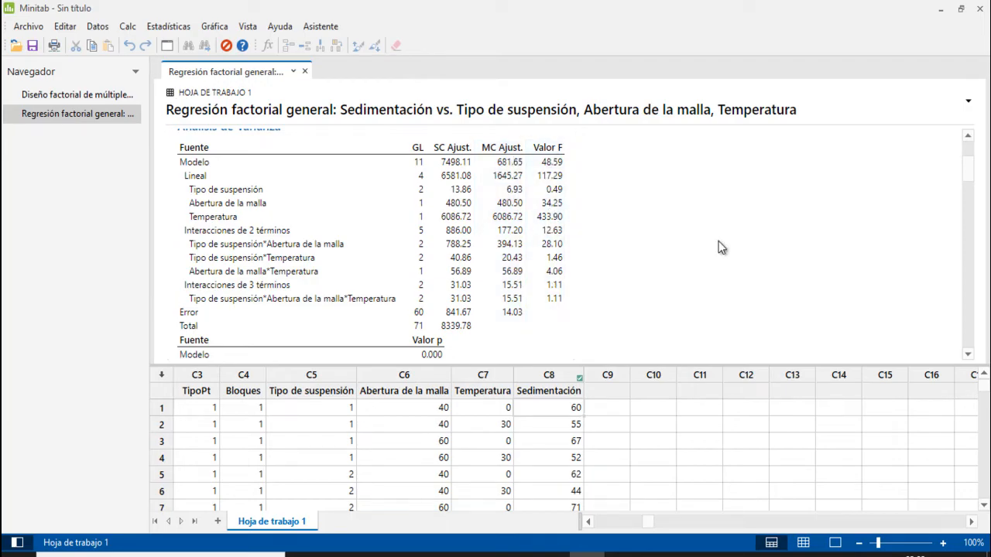
Step: Compare the ANOVA table in Excel, including its H0 decisions, with the F and p values in Minitab's Análisis de Varianza table
{"action": "key", "text": "alt+Tab"}
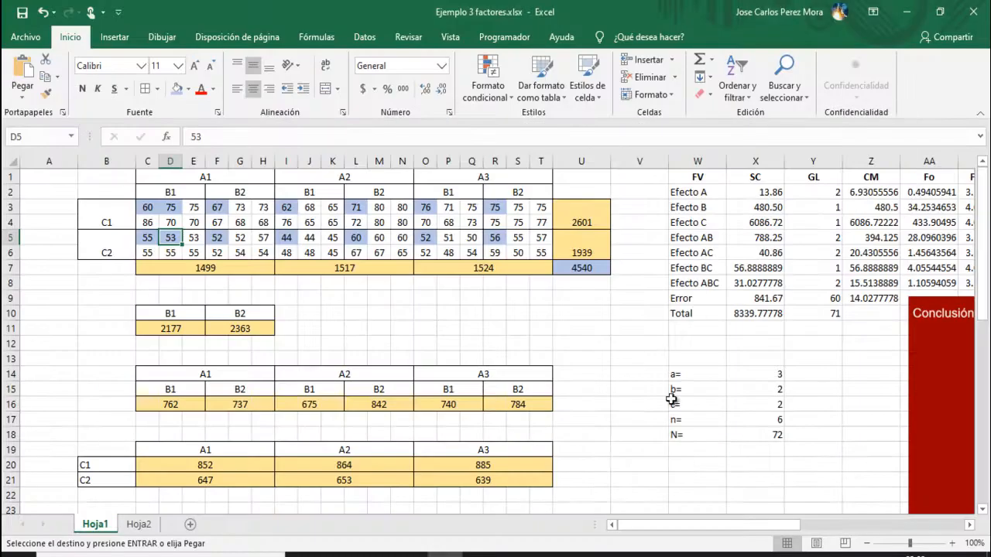
{"action": "left_click", "coordinate": [968, 525]}
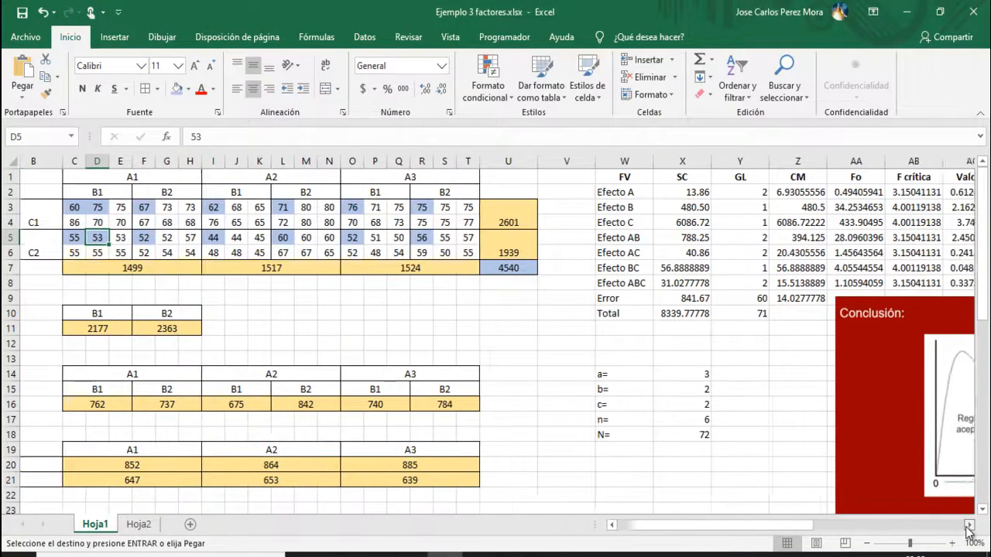
{"action": "left_click", "coordinate": [968, 526]}
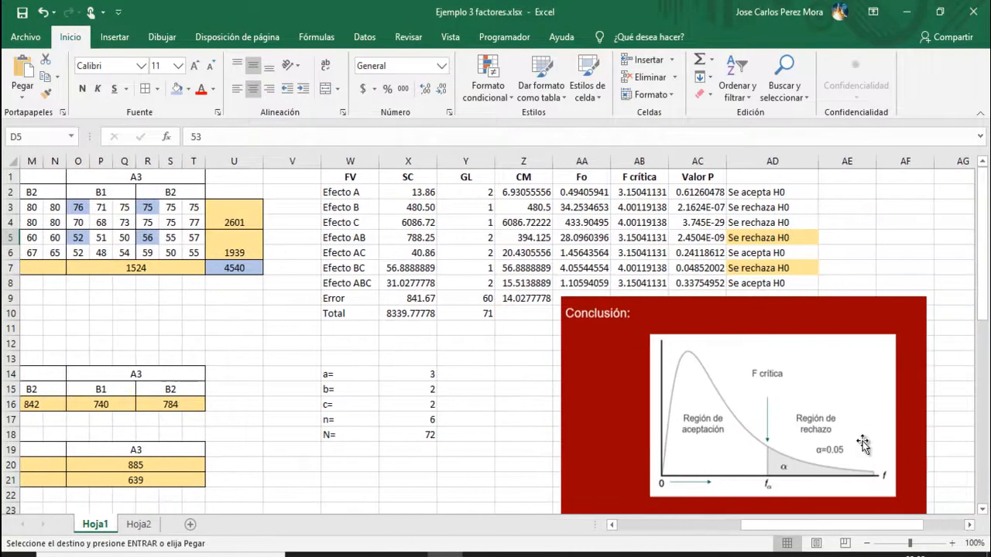
{"action": "key", "text": "alt+Tab"}
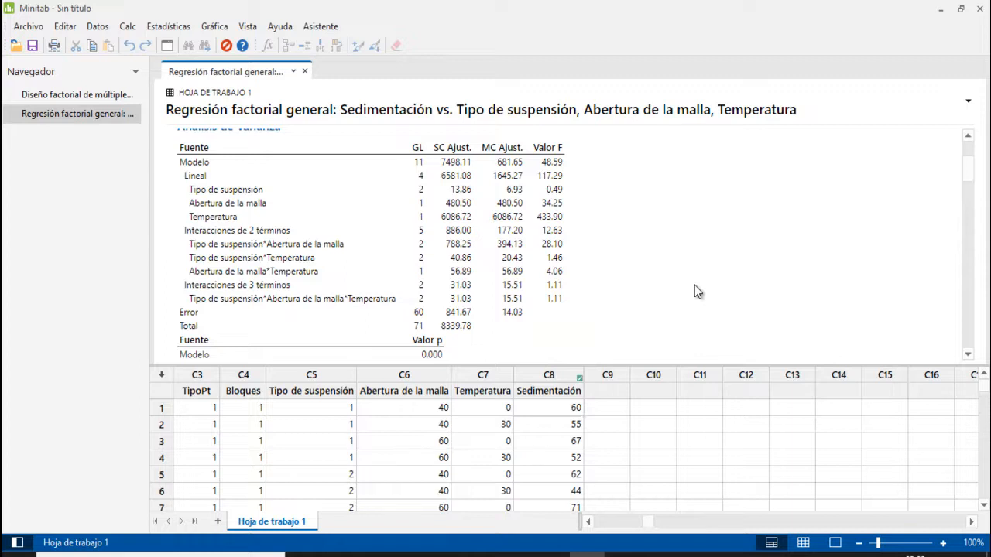
{"action": "scroll", "coordinate": [708, 294], "scroll_direction": "down", "scroll_amount": 3}
{"action": "scroll", "coordinate": [695, 291], "scroll_direction": "up", "scroll_amount": 3}
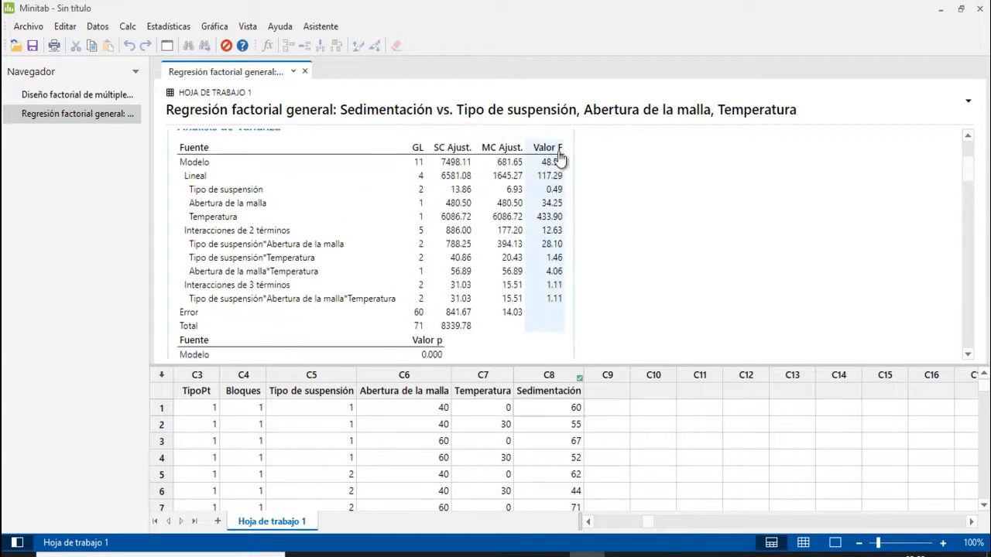
{"action": "scroll", "coordinate": [606, 255], "scroll_direction": "down", "scroll_amount": 3}
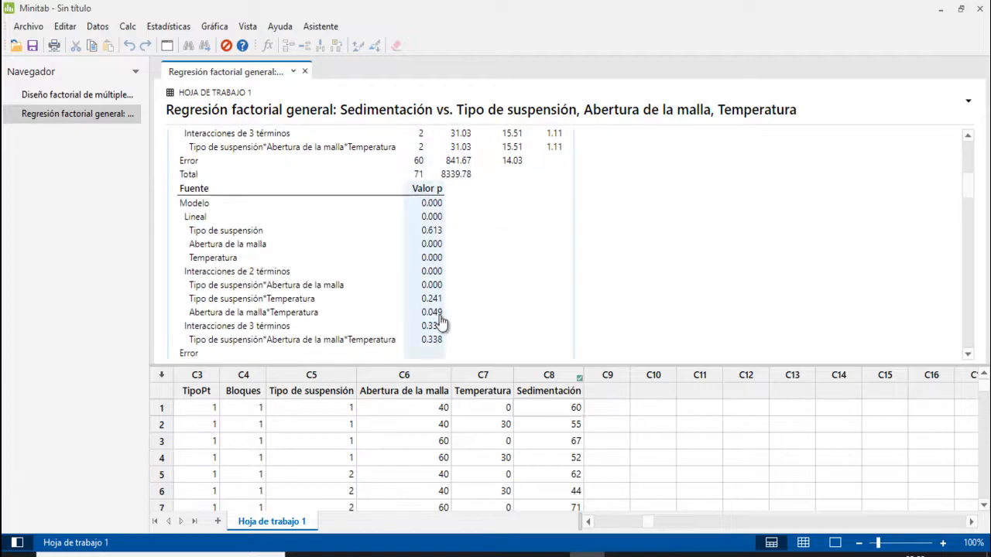
{"action": "scroll", "coordinate": [524, 282], "scroll_direction": "down", "scroll_amount": 2}
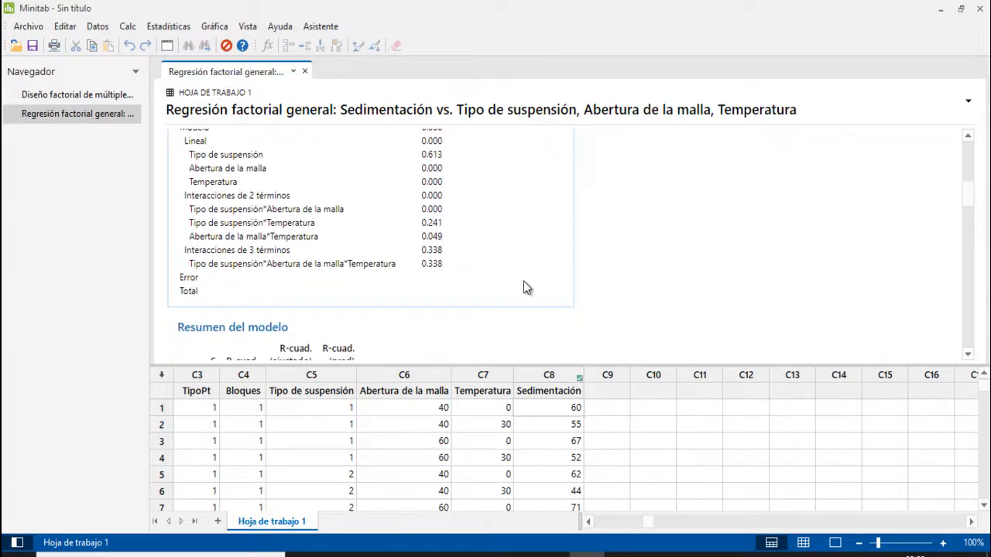
Step: Review the model summary, coefficients, regression equation, unusual observations and Pareto chart of the Sedimentación regression, and return to the factor information
{"action": "scroll", "coordinate": [524, 282], "scroll_direction": "down", "scroll_amount": 6}
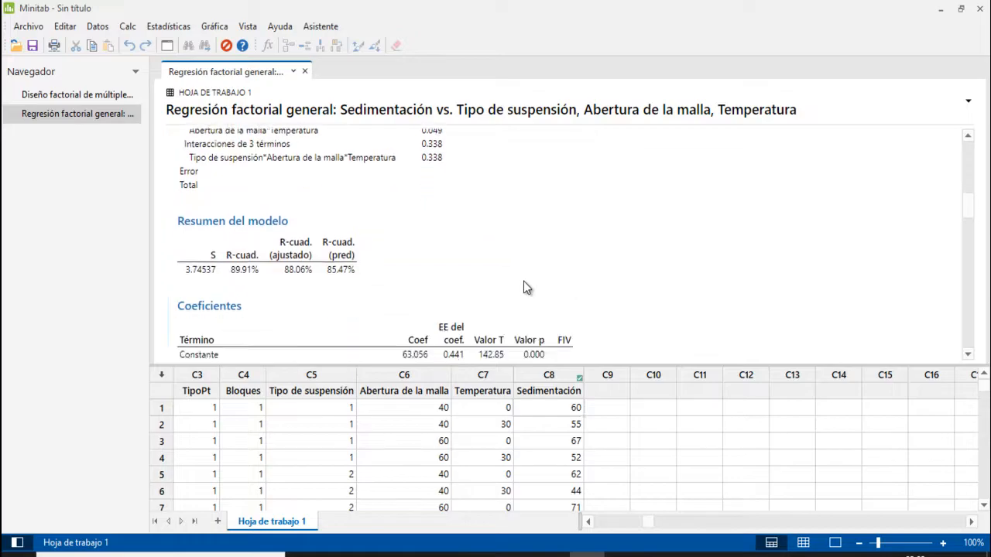
{"action": "scroll", "coordinate": [524, 285], "scroll_direction": "down", "scroll_amount": 2}
{"action": "scroll", "coordinate": [659, 279], "scroll_direction": "down", "scroll_amount": 4}
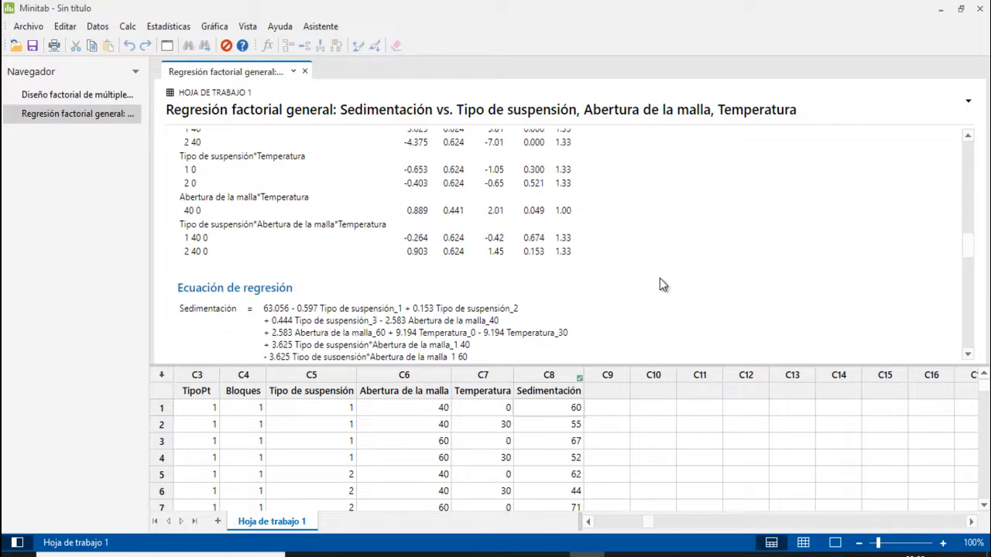
{"action": "scroll", "coordinate": [659, 285], "scroll_direction": "down", "scroll_amount": 12}
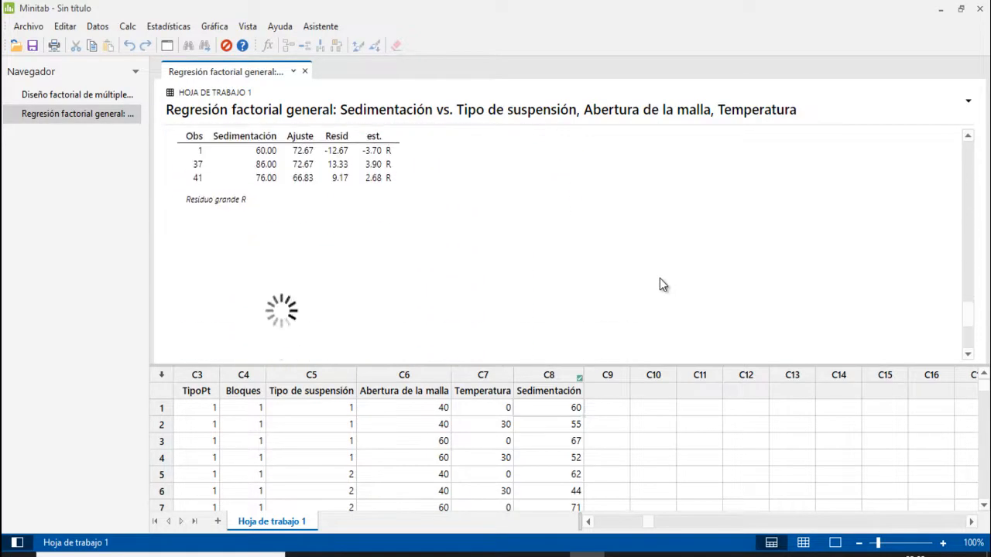
{"action": "scroll", "coordinate": [659, 277], "scroll_direction": "down", "scroll_amount": 4}
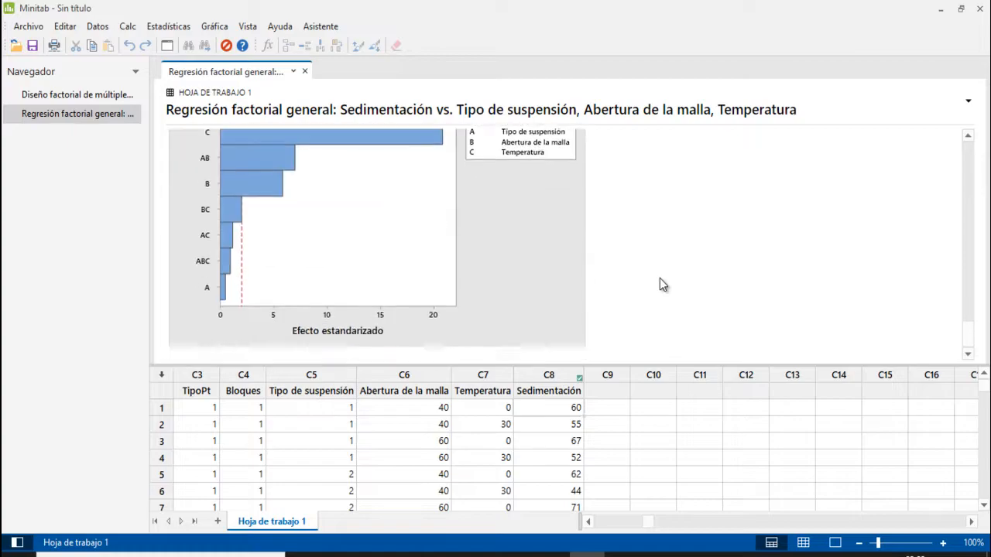
{"action": "scroll", "coordinate": [659, 278], "scroll_direction": "up", "scroll_amount": 8}
{"action": "scroll", "coordinate": [662, 276], "scroll_direction": "up", "scroll_amount": 15}
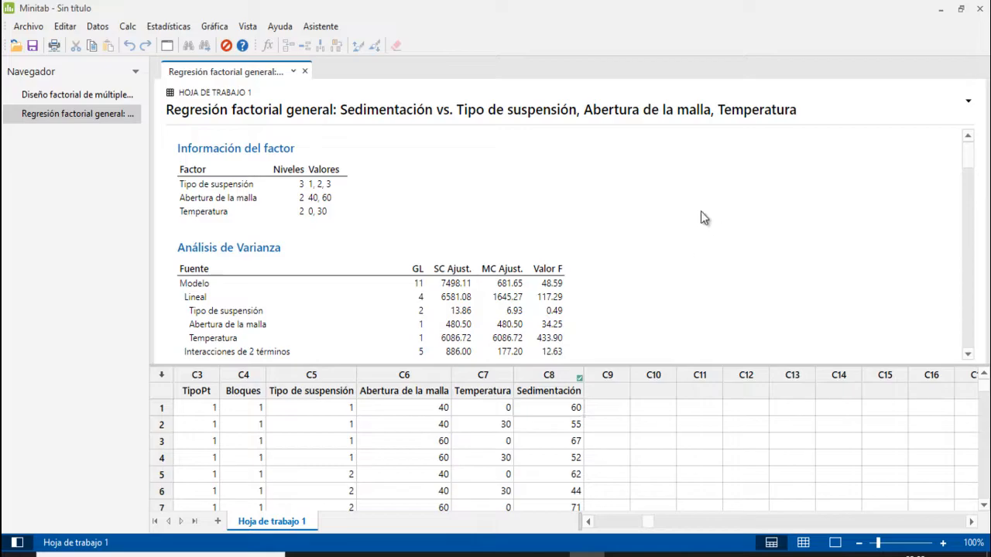
Step: Create factorial plots for Sedimentación with Tipo de suspensión, Abertura de la malla and Temperatura, showing all terms (Todos los términos)
{"action": "left_click", "coordinate": [168, 27]}
{"action": "mouse_move", "coordinate": [183, 93]}
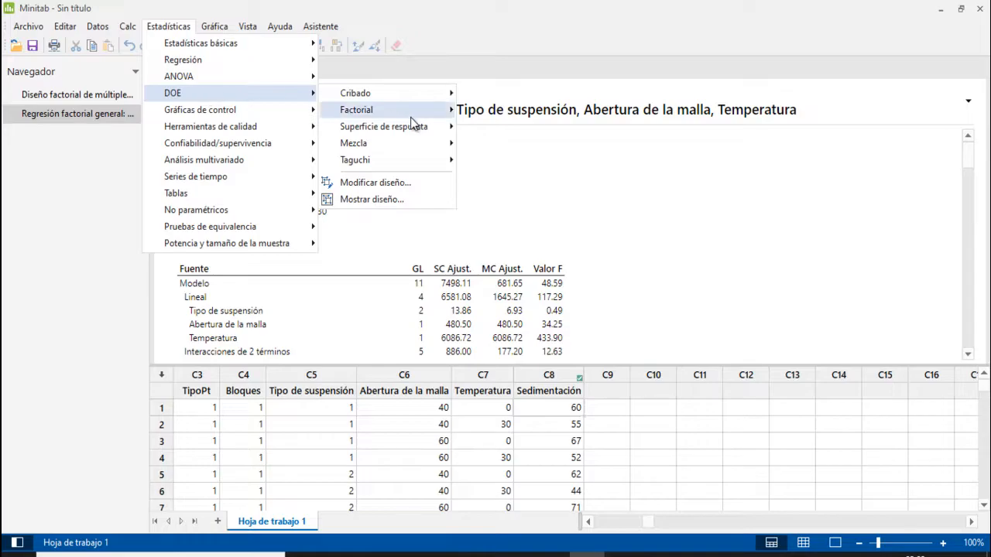
{"action": "mouse_move", "coordinate": [413, 112]}
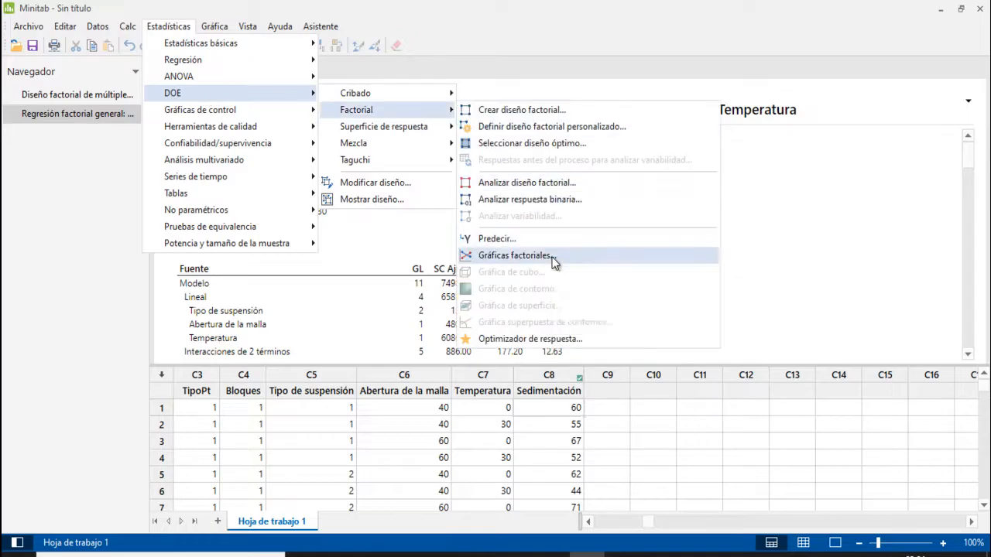
{"action": "left_click", "coordinate": [514, 255]}
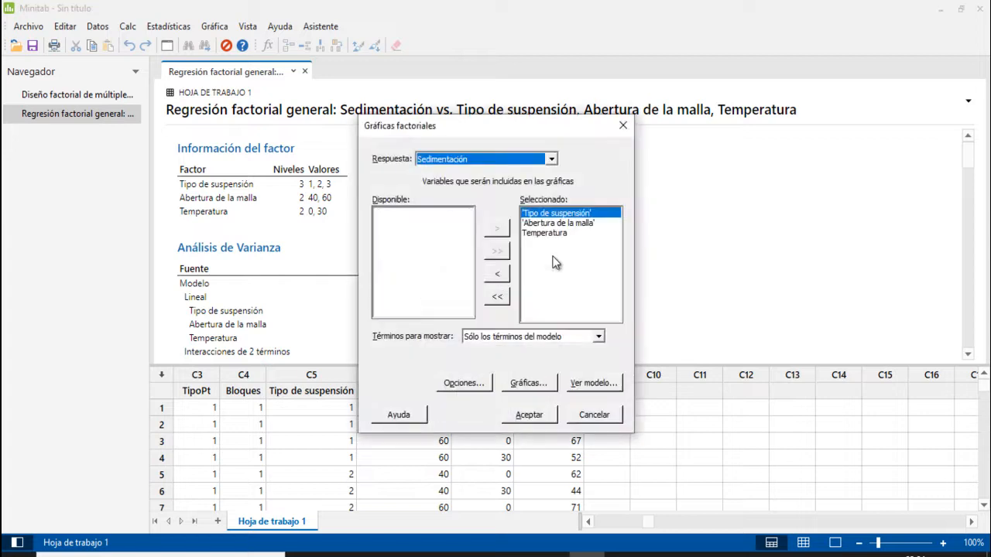
{"action": "left_click", "coordinate": [612, 280]}
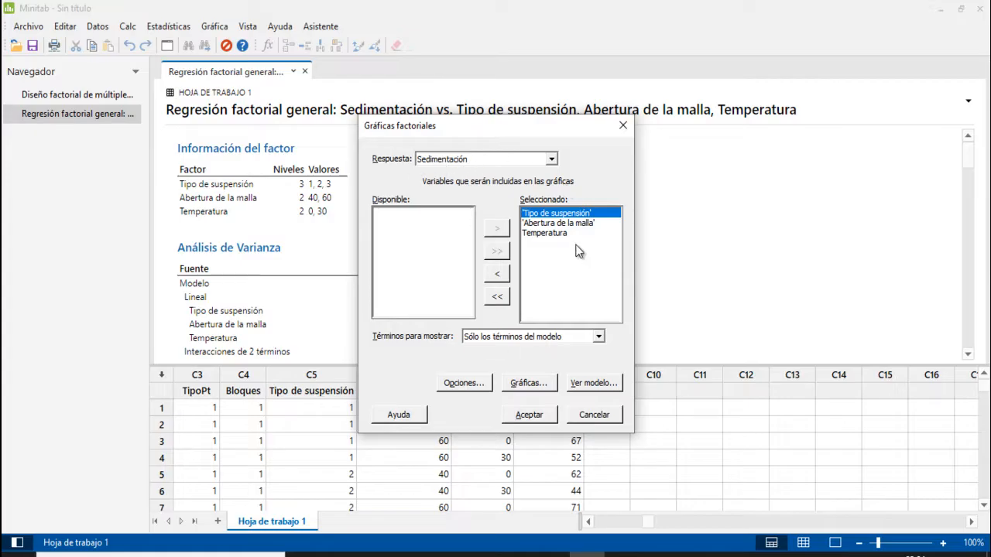
{"action": "left_click", "coordinate": [528, 339]}
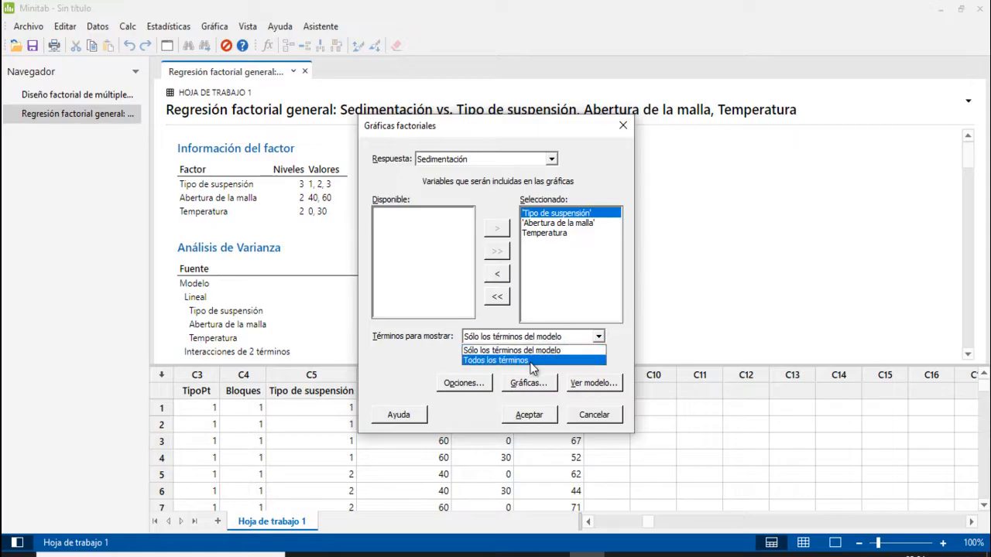
{"action": "left_click", "coordinate": [531, 361]}
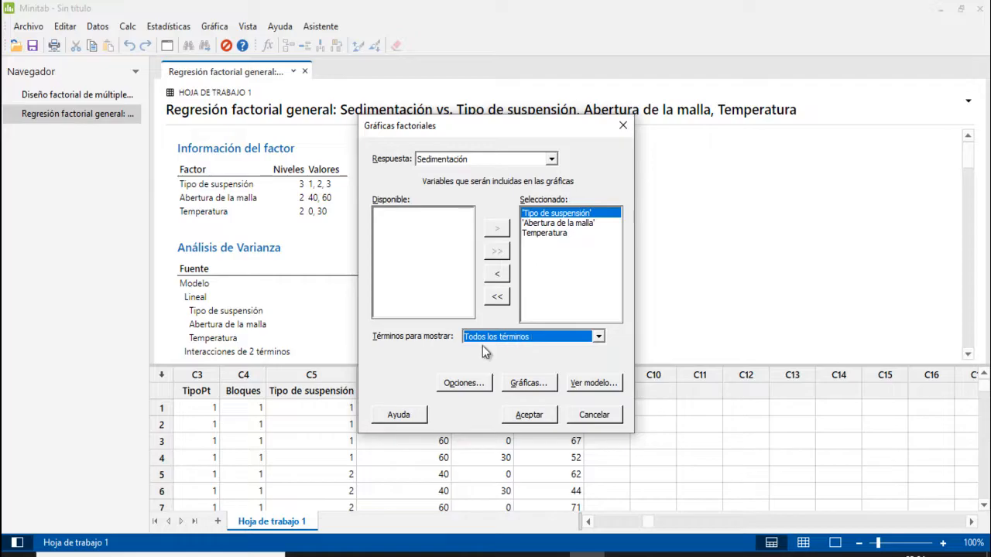
{"action": "left_click", "coordinate": [526, 415]}
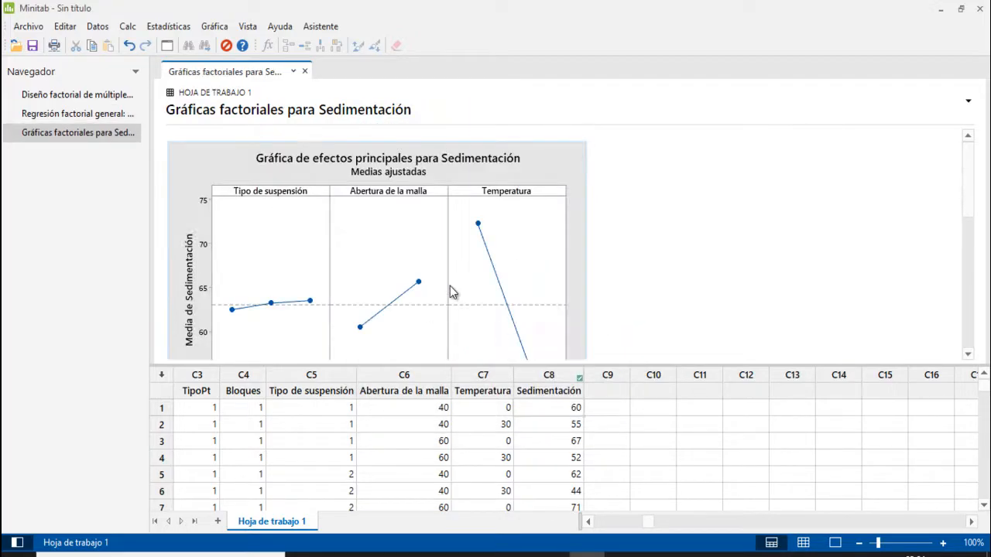
Step: Examine the main effects plot for Sedimentación and compare each factor's line with the H0 decisions for effects A and B in Excel
{"action": "scroll", "coordinate": [356, 281], "scroll_direction": "down", "scroll_amount": 2}
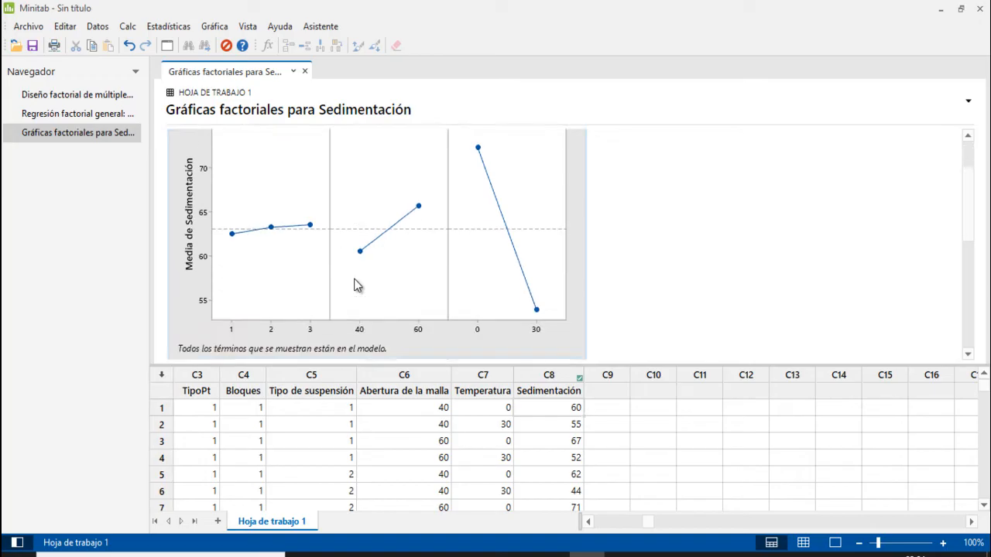
{"action": "scroll", "coordinate": [355, 286], "scroll_direction": "up", "scroll_amount": 2}
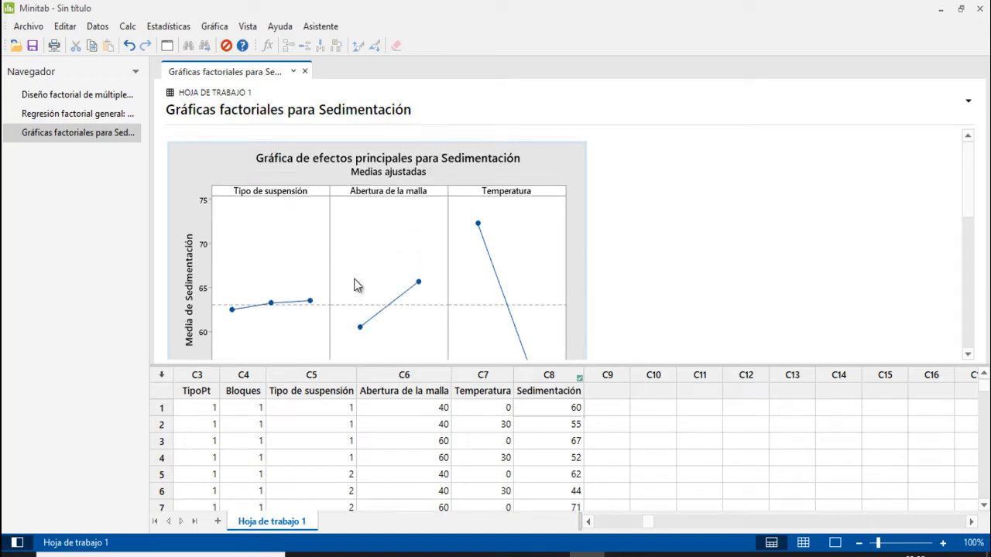
{"action": "scroll", "coordinate": [364, 312], "scroll_direction": "down", "scroll_amount": 2}
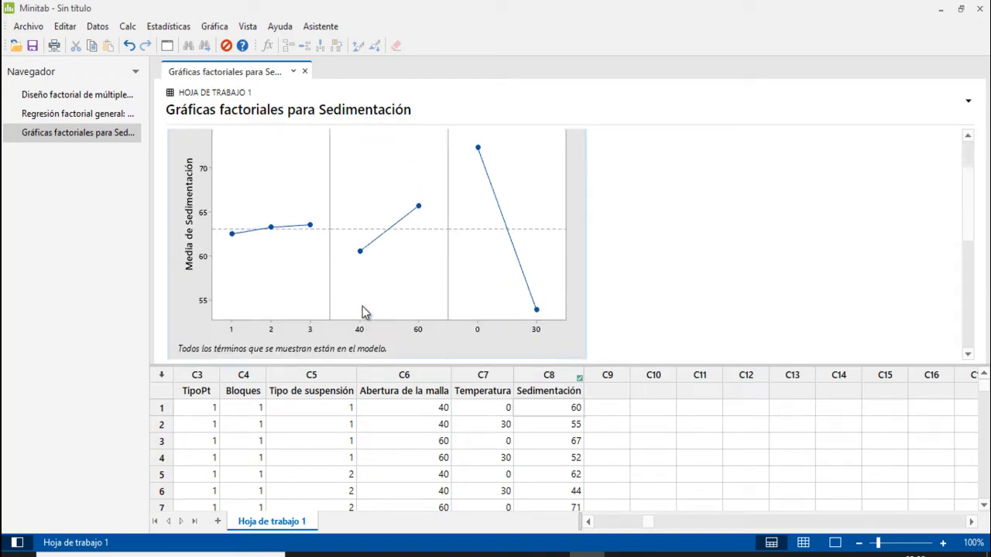
{"action": "scroll", "coordinate": [363, 313], "scroll_direction": "up", "scroll_amount": 2}
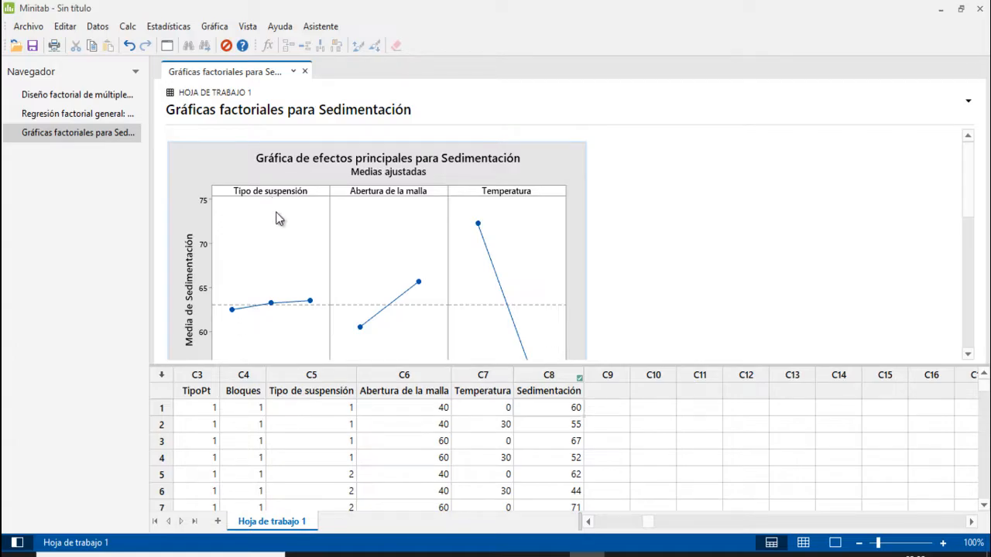
{"action": "key", "text": "alt+Tab"}
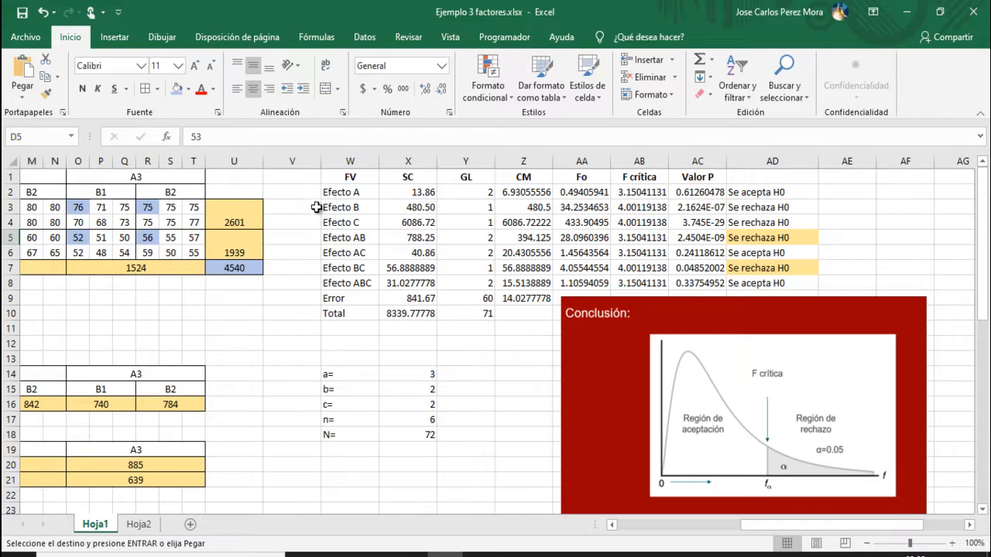
{"action": "left_click", "coordinate": [342, 193]}
{"action": "left_click", "coordinate": [770, 192]}
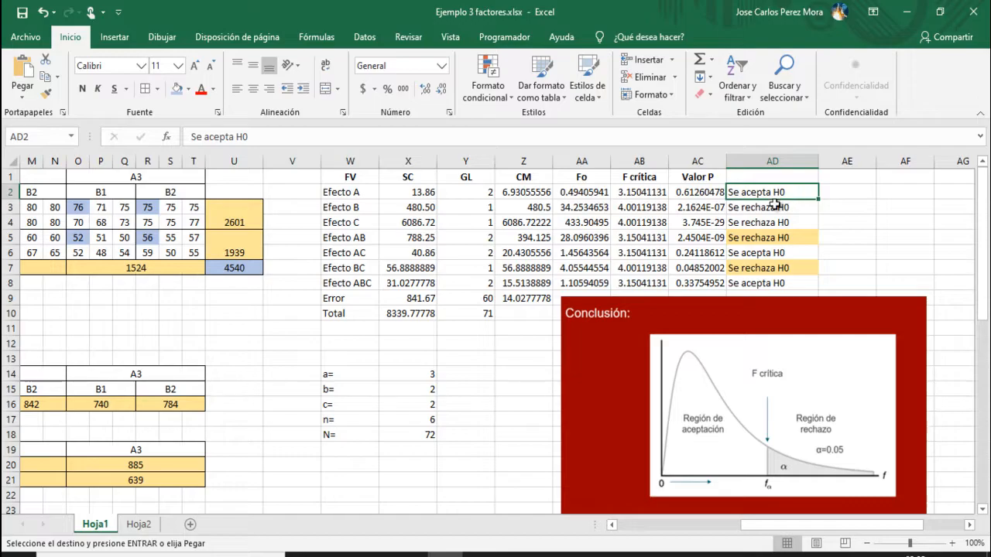
{"action": "key", "text": "alt+Tab"}
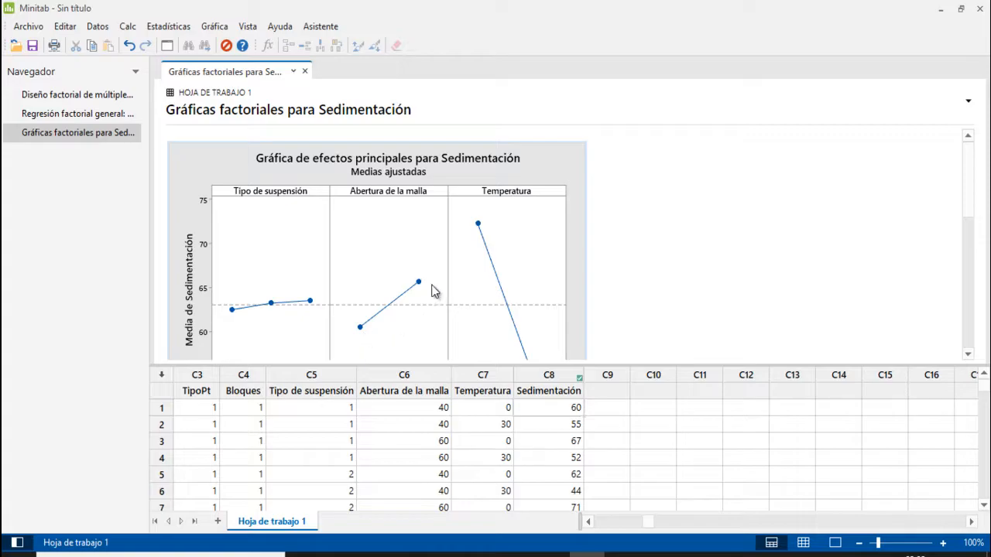
{"action": "scroll", "coordinate": [441, 286], "scroll_direction": "down", "scroll_amount": 2}
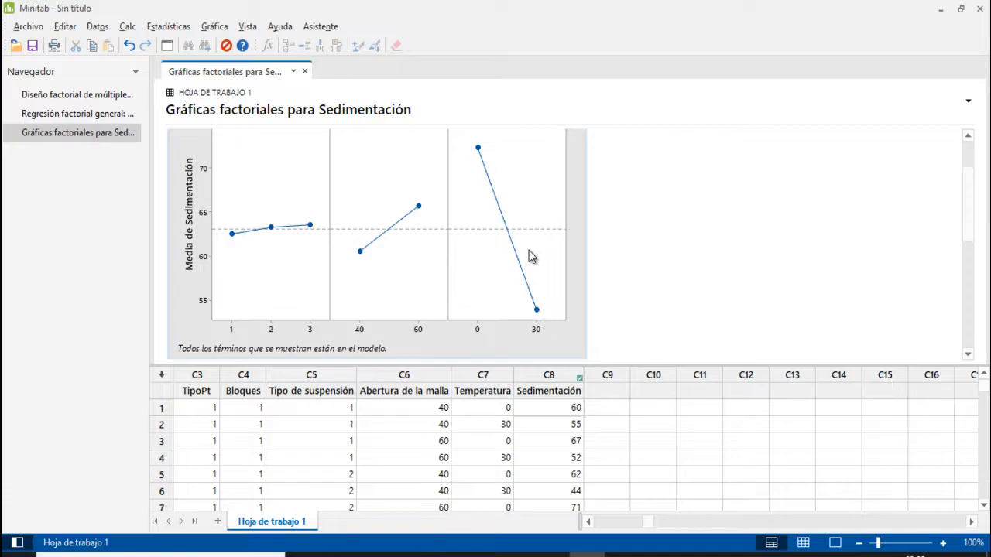
{"action": "key", "text": "alt+Tab"}
{"action": "left_click", "coordinate": [774, 207]}
Step: Compare Minitab's interaction plot for Sedimentación with the AB and BC interaction charts in Excel, and recheck the main effects plot in Minitab
{"action": "scroll", "coordinate": [469, 213], "scroll_direction": "down", "scroll_amount": 5}
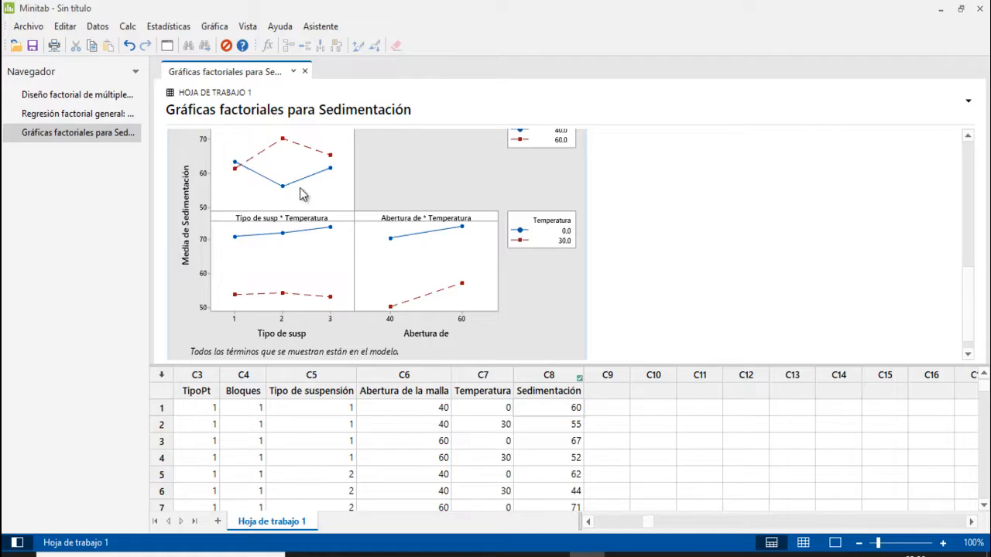
{"action": "scroll", "coordinate": [302, 194], "scroll_direction": "up", "scroll_amount": 2}
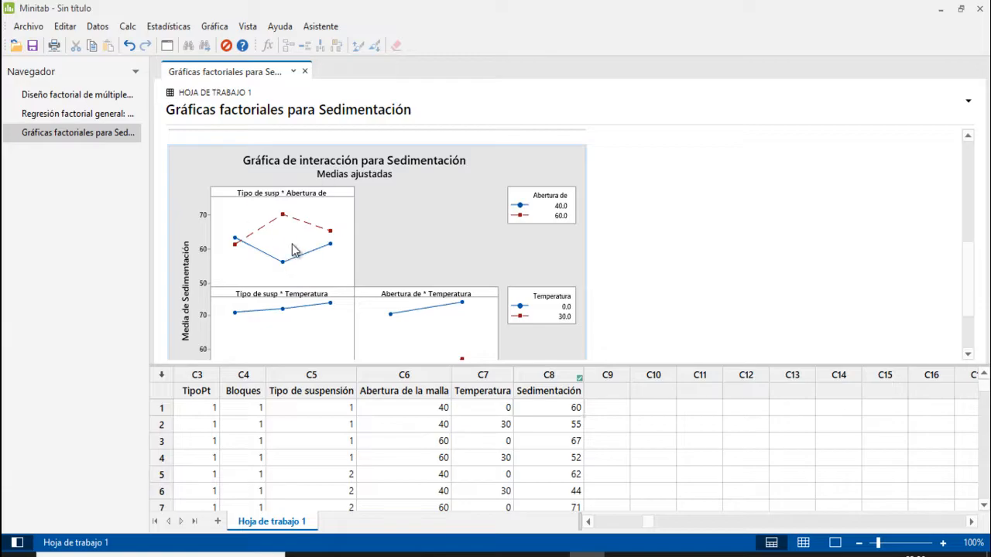
{"action": "key", "text": "alt+Tab"}
{"action": "scroll", "coordinate": [660, 329], "scroll_direction": "down", "scroll_amount": 8}
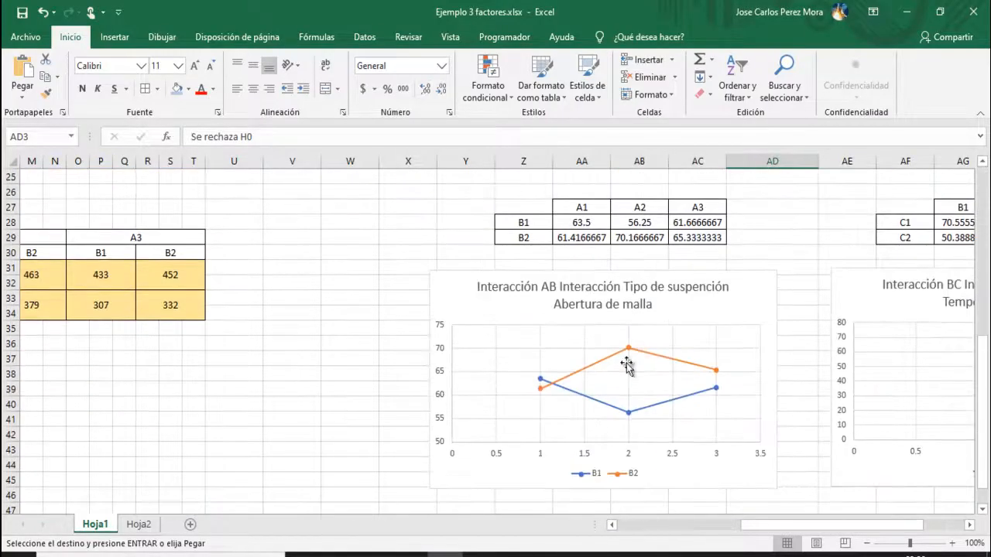
{"action": "left_click_drag", "start_coordinate": [824, 525], "coordinate": [956, 519]}
{"action": "left_click", "coordinate": [971, 526]}
{"action": "left_click", "coordinate": [970, 527]}
{"action": "left_click", "coordinate": [970, 527]}
{"action": "left_click", "coordinate": [970, 527]}
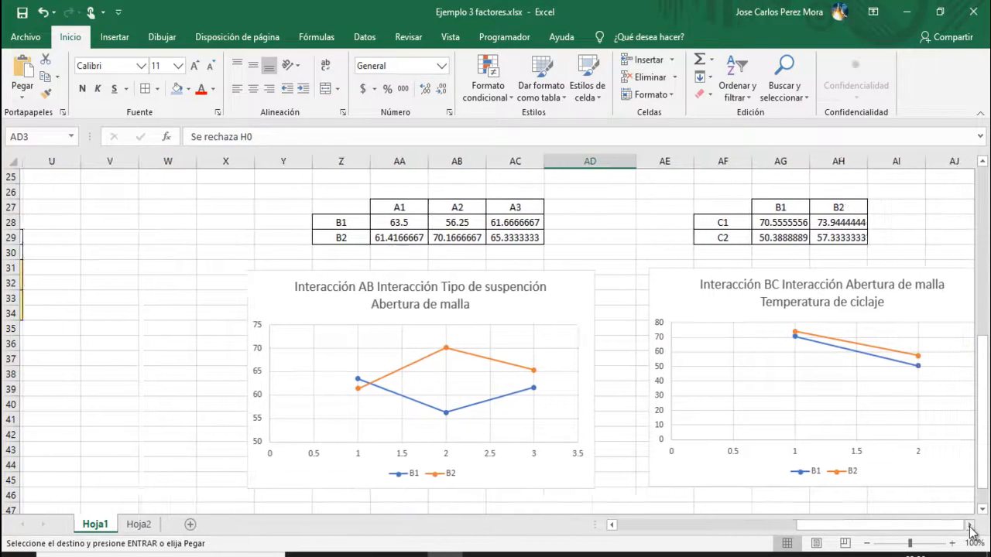
{"action": "left_click", "coordinate": [970, 527]}
{"action": "left_click", "coordinate": [970, 527]}
{"action": "key", "text": "alt+Tab"}
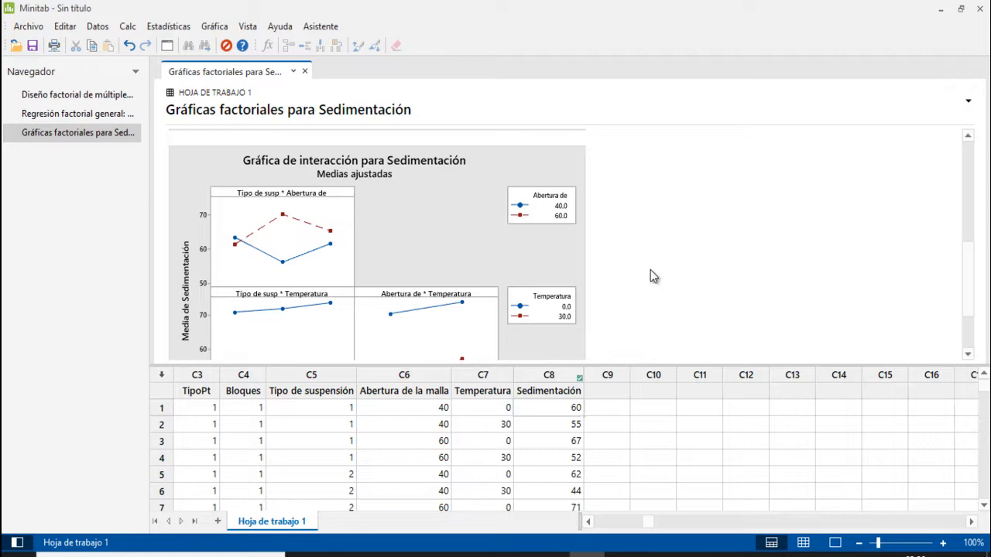
{"action": "scroll", "coordinate": [656, 267], "scroll_direction": "down", "scroll_amount": 2}
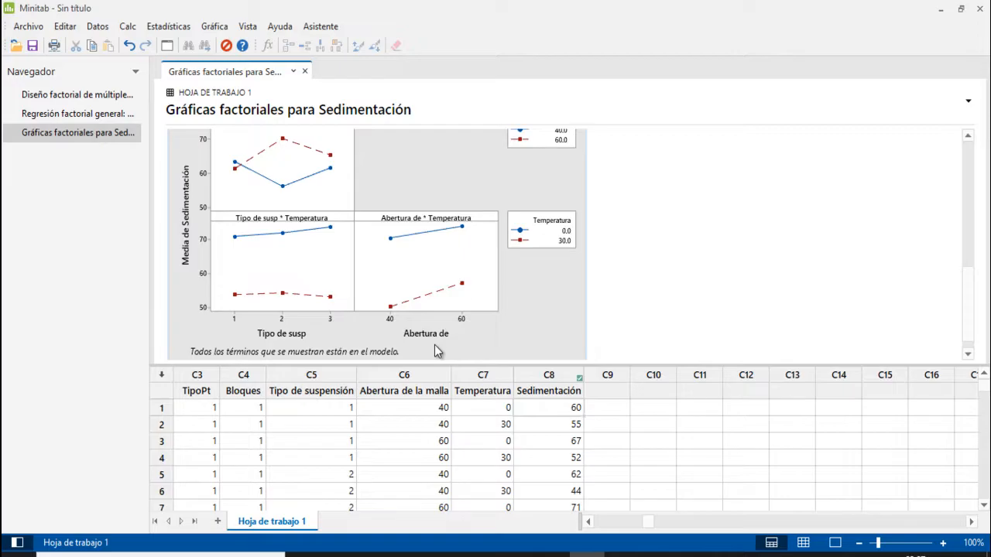
{"action": "scroll", "coordinate": [437, 341], "scroll_direction": "up", "scroll_amount": 10}
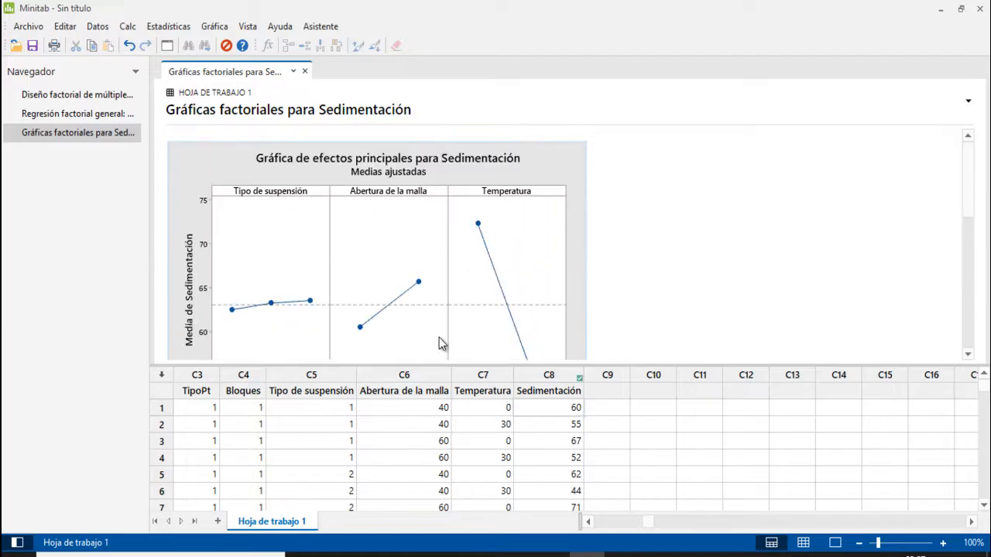
{"action": "scroll", "coordinate": [439, 342], "scroll_direction": "down", "scroll_amount": 3}
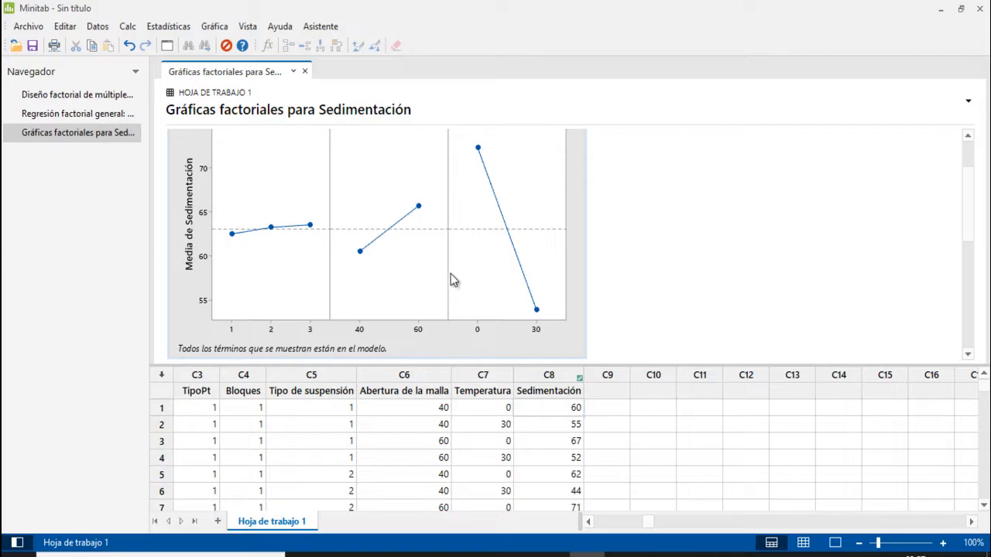
Step: Compare the main effects plot for Sedimentación with its interaction plots, including the Temperatura interactions with Tipo de suspensión and Abertura de la malla
{"action": "scroll", "coordinate": [454, 280], "scroll_direction": "down", "scroll_amount": 5}
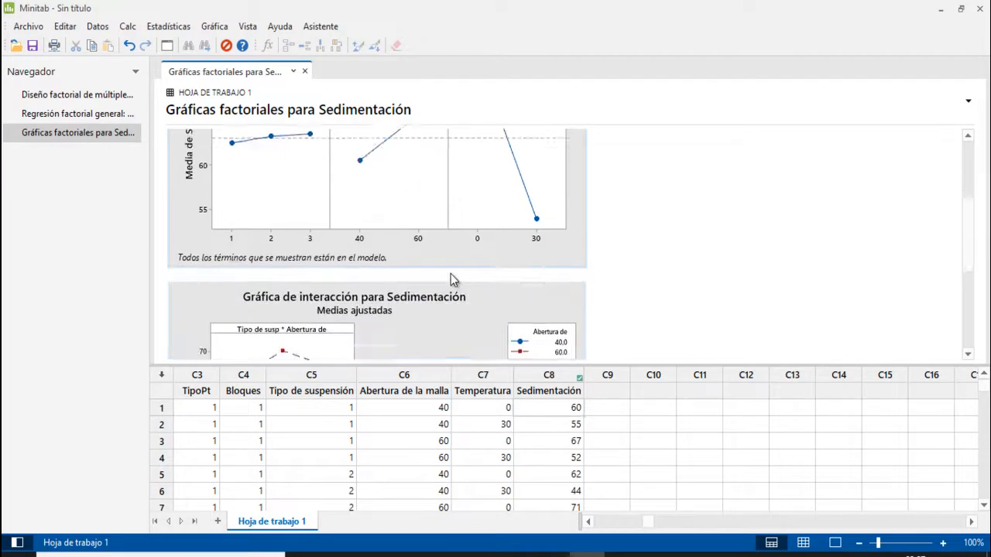
{"action": "scroll", "coordinate": [453, 280], "scroll_direction": "up", "scroll_amount": 5}
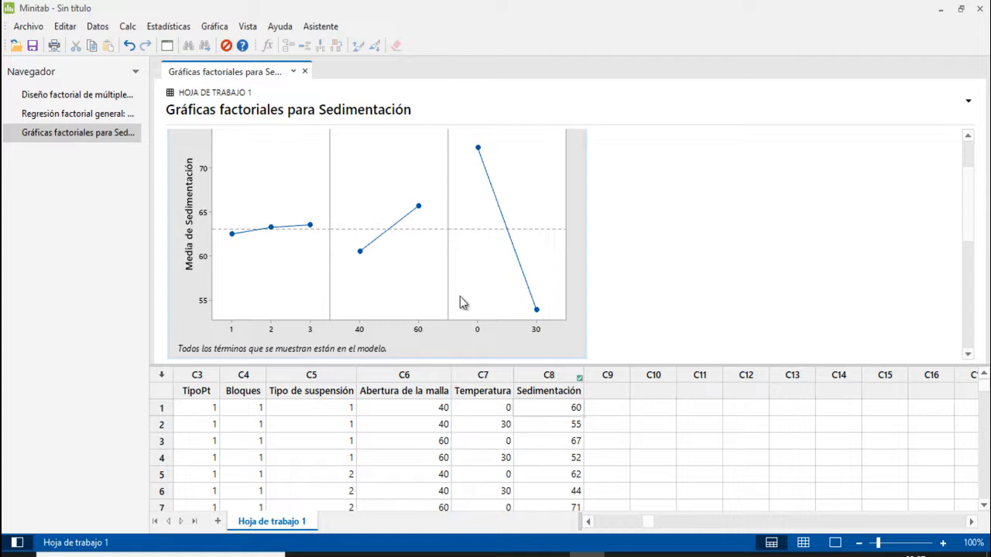
{"action": "scroll", "coordinate": [464, 297], "scroll_direction": "down", "scroll_amount": 10}
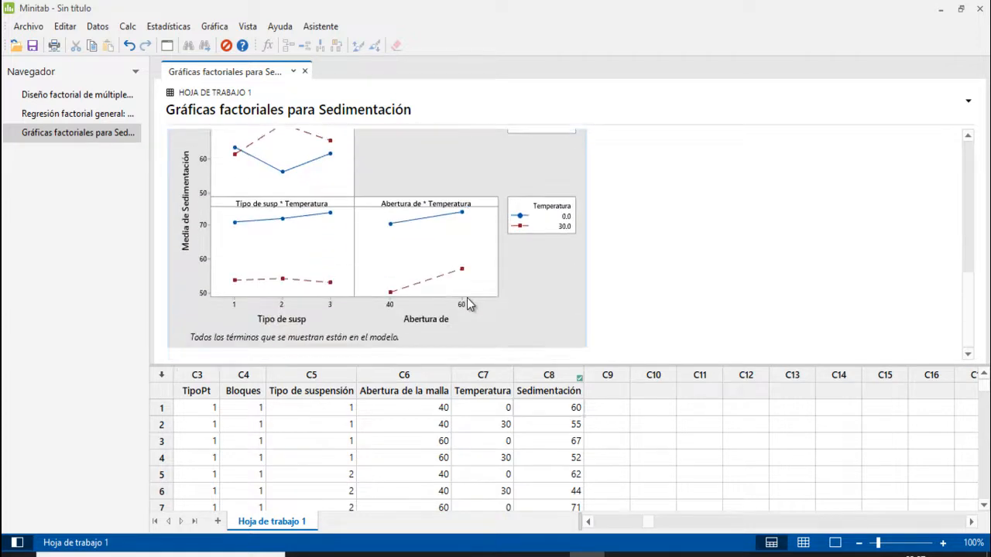
{"action": "scroll", "coordinate": [619, 329], "scroll_direction": "up", "scroll_amount": 3}
{"action": "scroll", "coordinate": [620, 331], "scroll_direction": "down", "scroll_amount": 3}
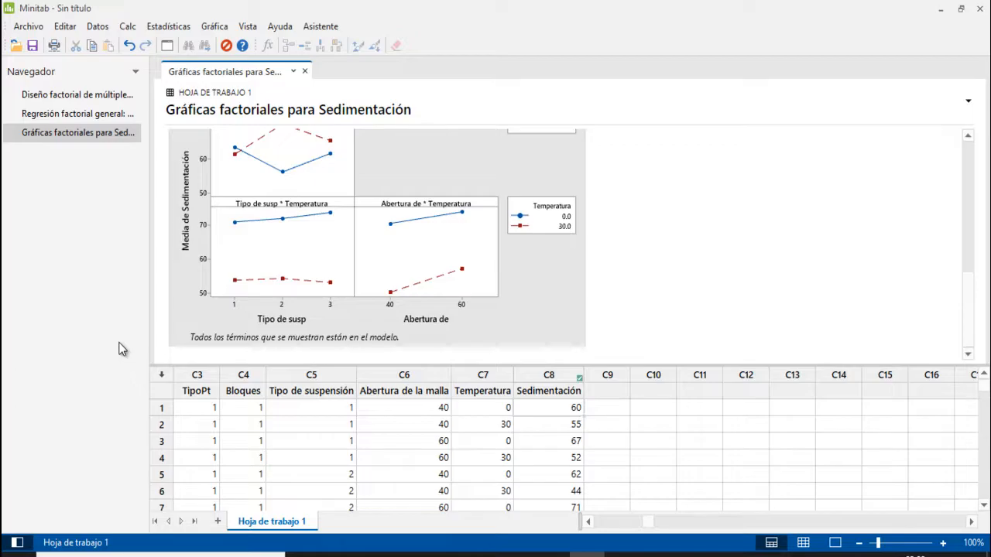
Step: Switch to the Unidad V presentation in PowerPoint and display slide 44 with the author's contact data (Datos)
{"action": "key", "text": "alt+Tab"}
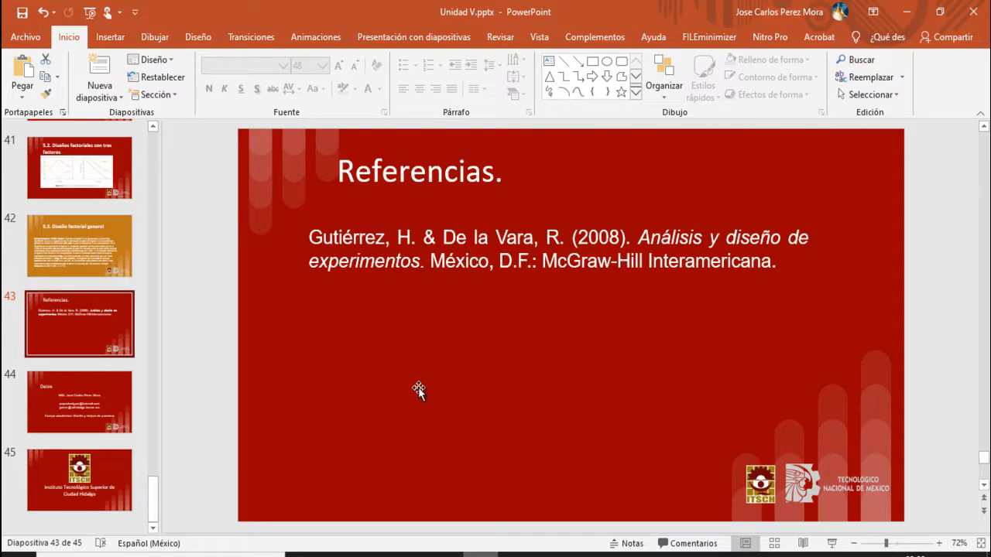
{"action": "left_click", "coordinate": [59, 397]}
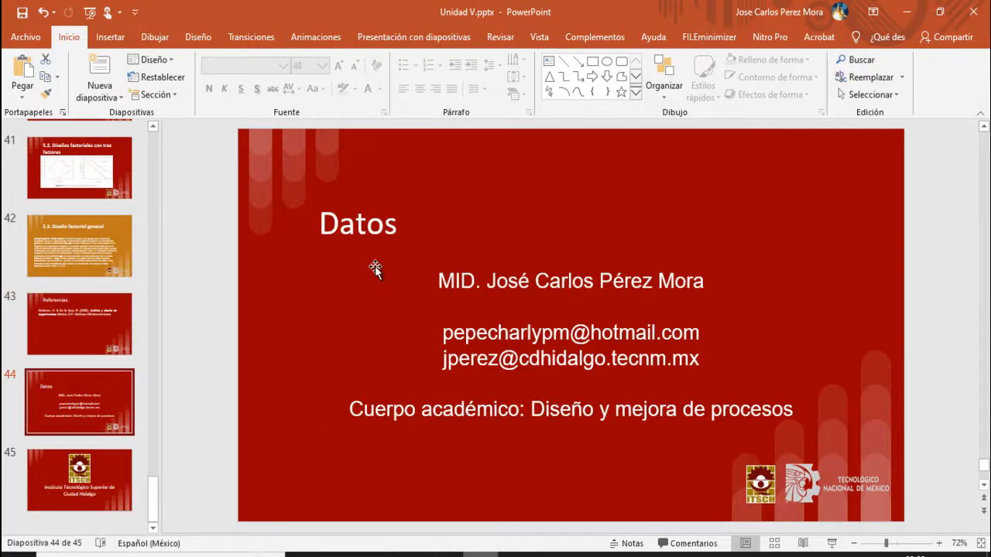